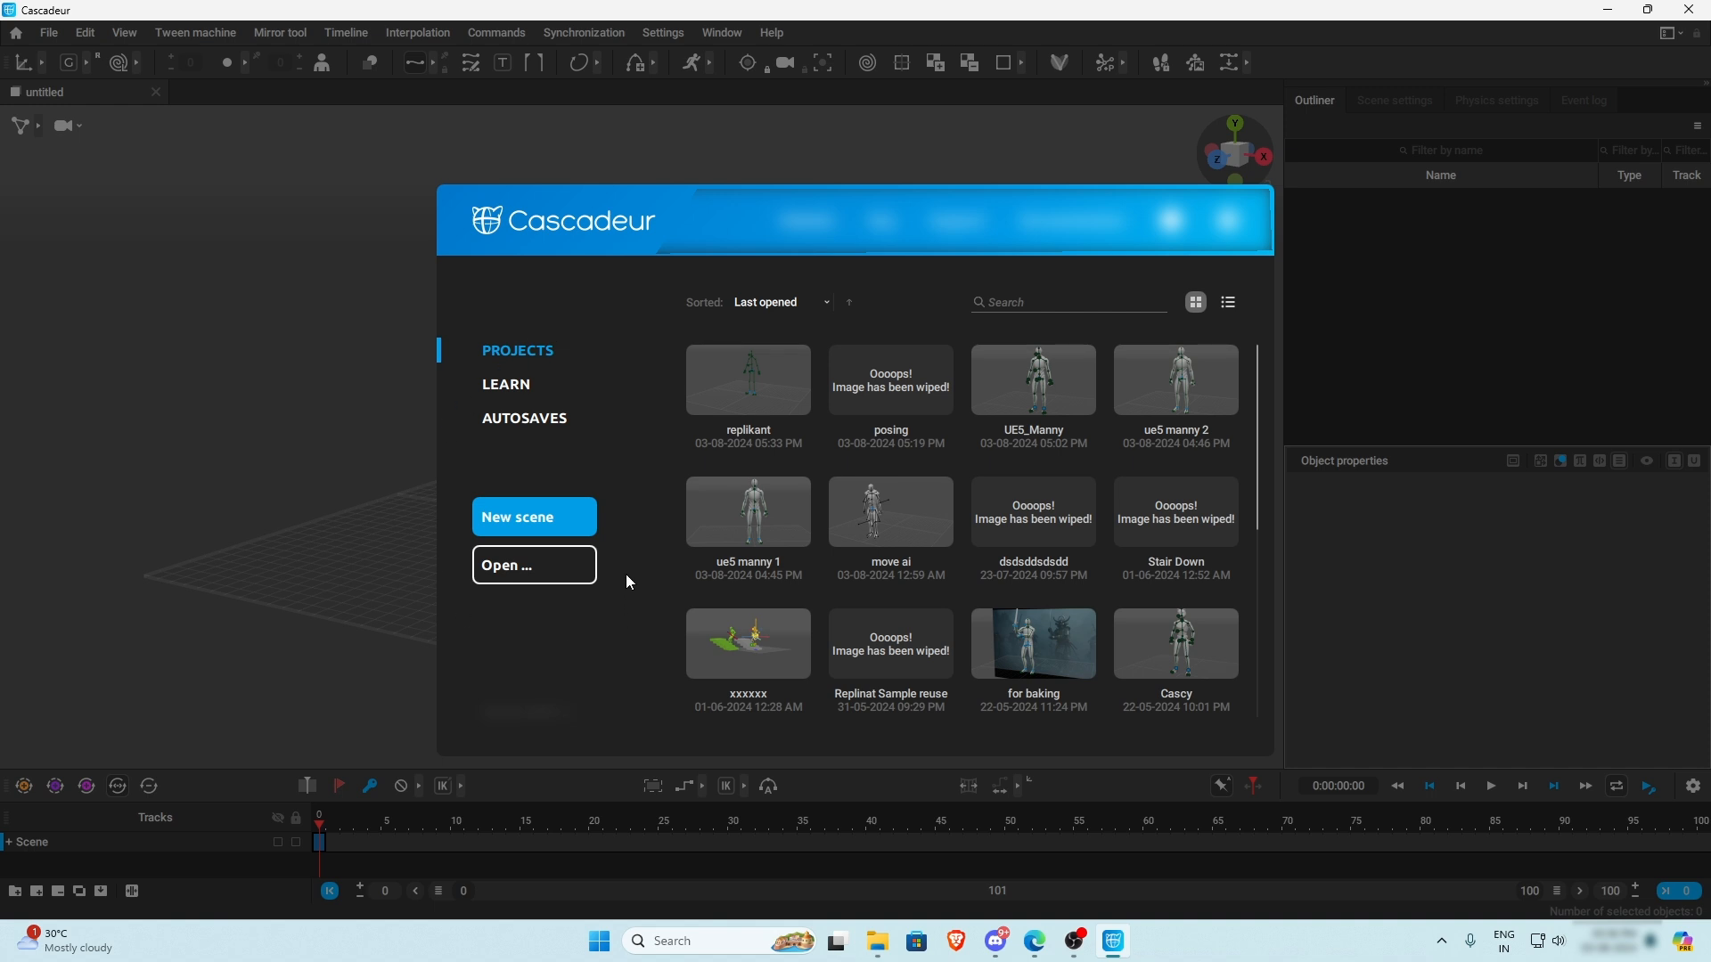
- Open the UE5 Manny sample scene from the learning samples
{"action": "left_click", "coordinate": [515, 383]}
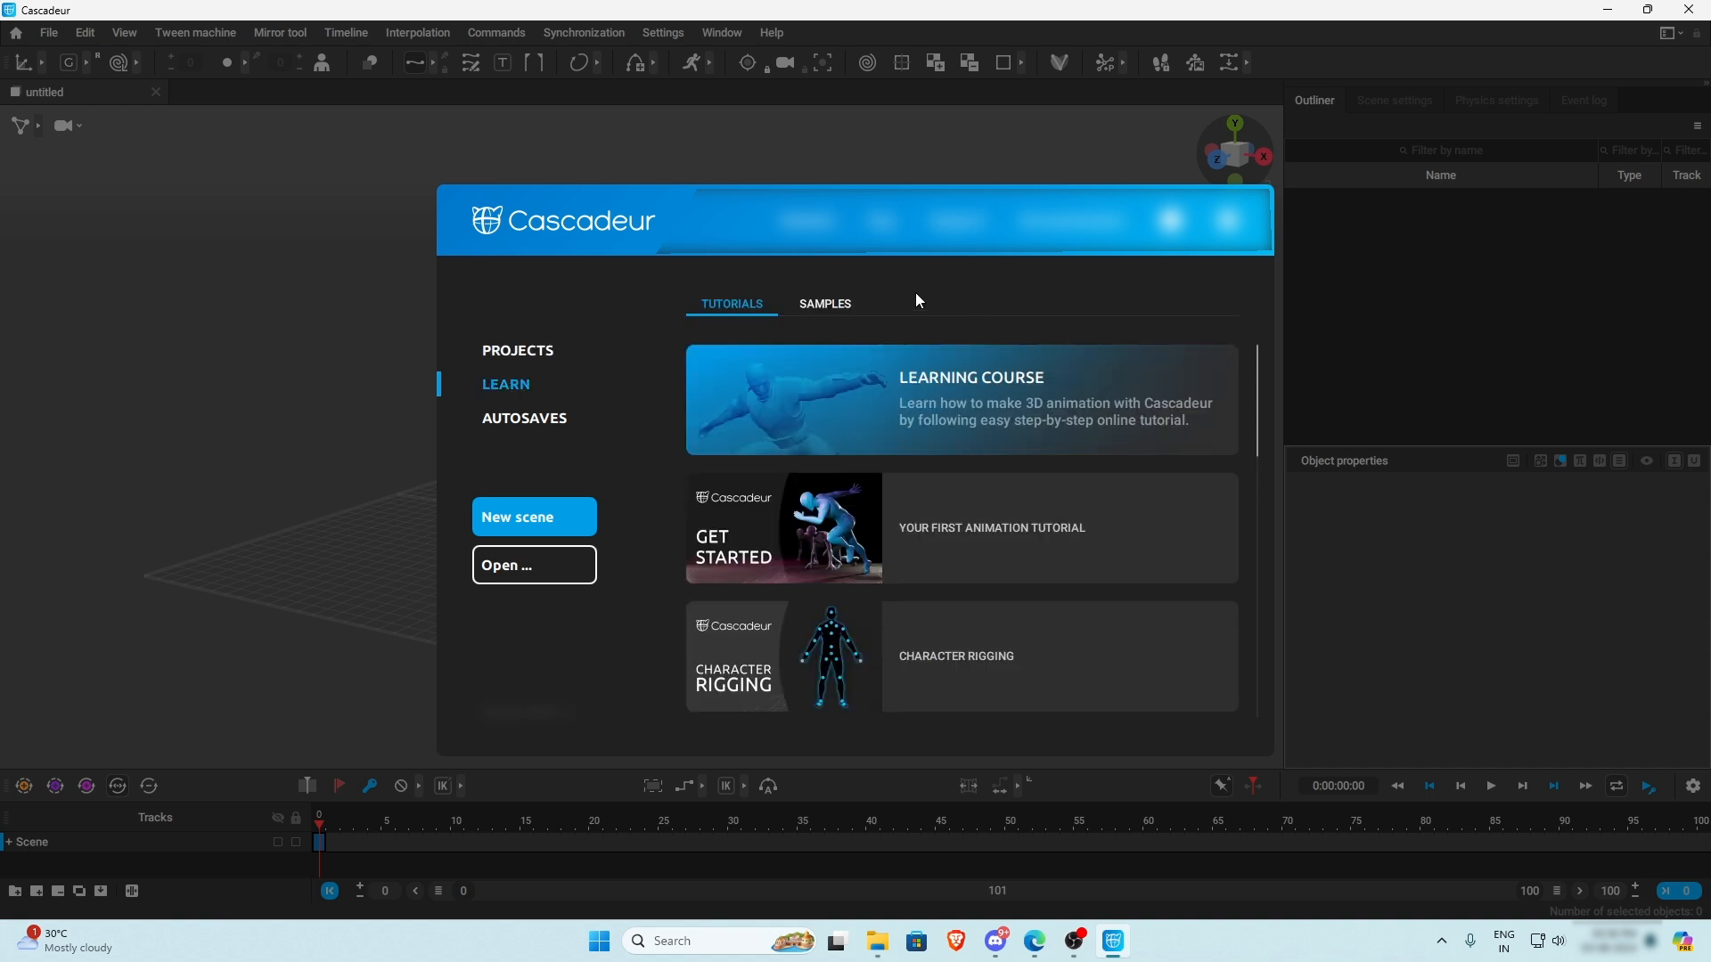
{"action": "left_click", "coordinate": [842, 305]}
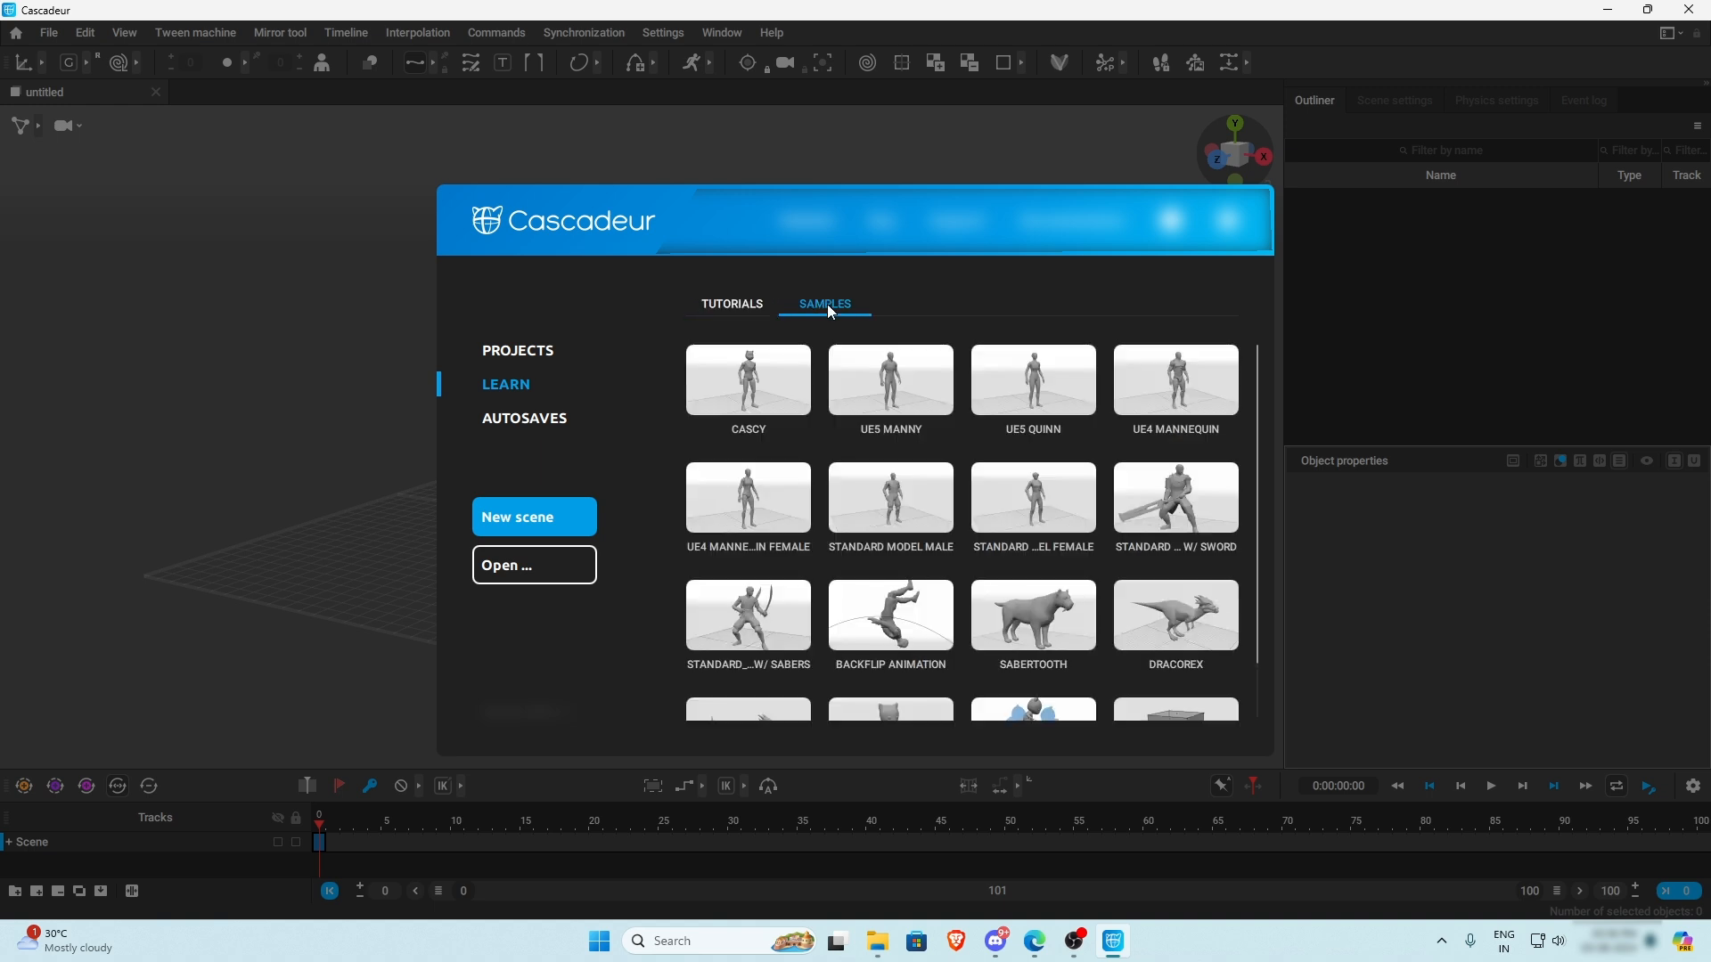
{"action": "left_click", "coordinate": [907, 403]}
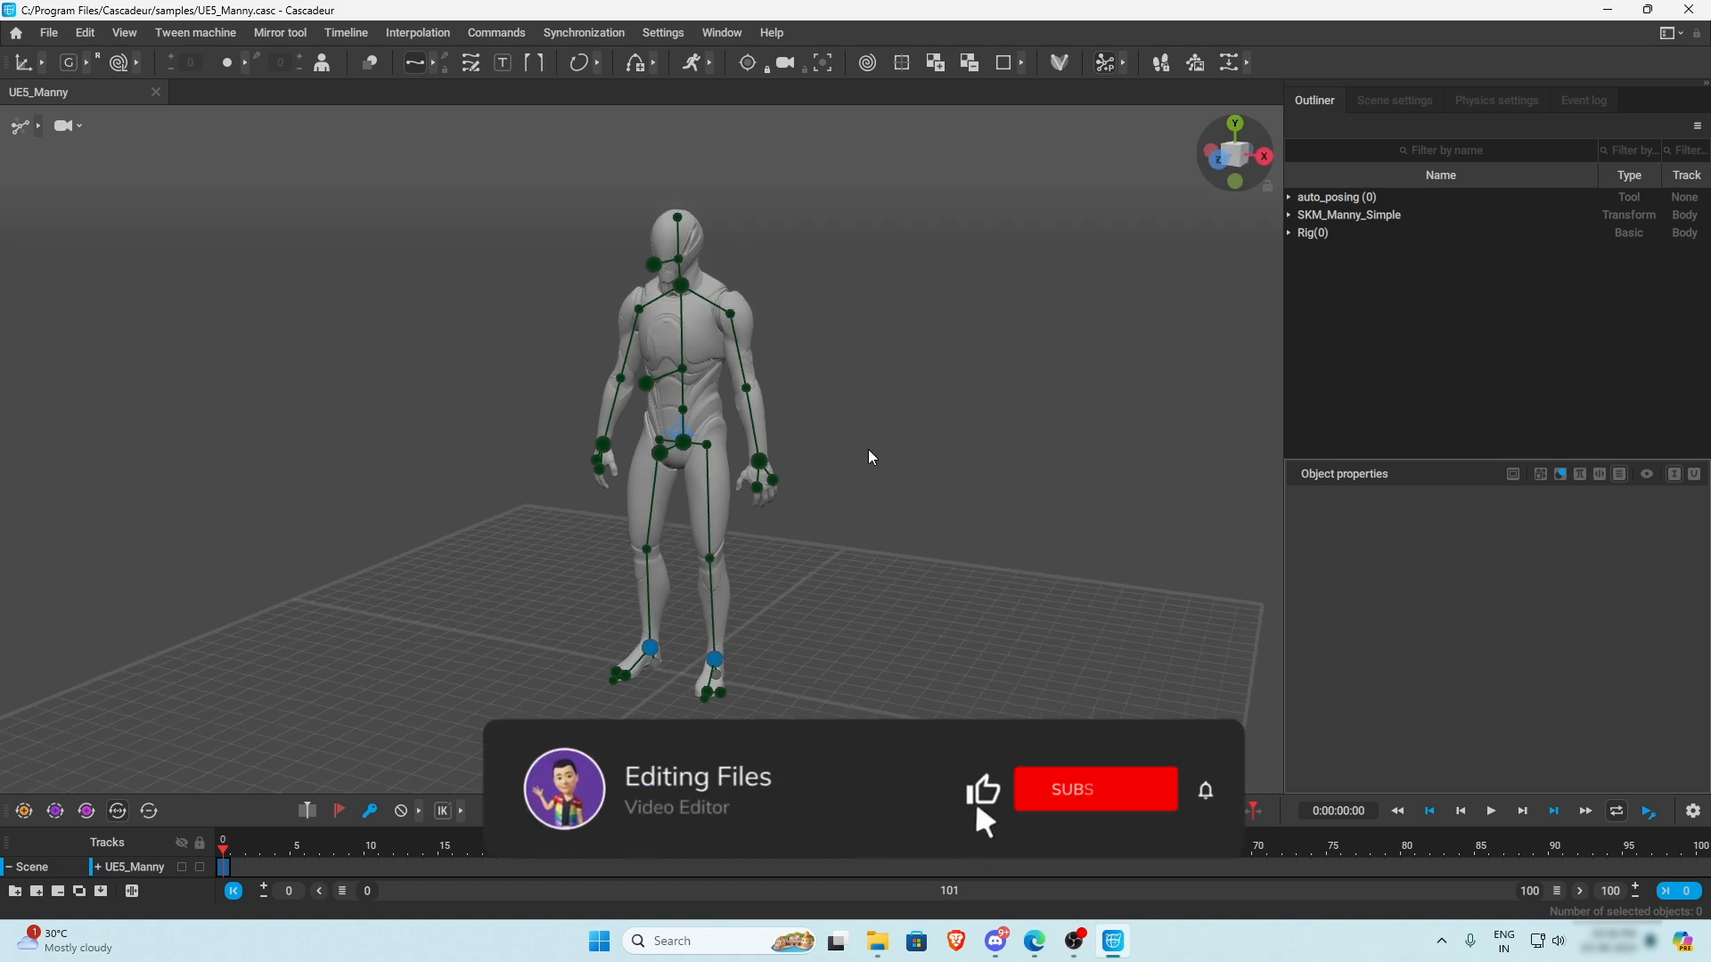
- Expand the viewport's mode selector so that AutoPosing and the other display modes are listed
{"action": "left_click_drag", "start_coordinate": [869, 450], "coordinate": [823, 472], "text": "alt"}
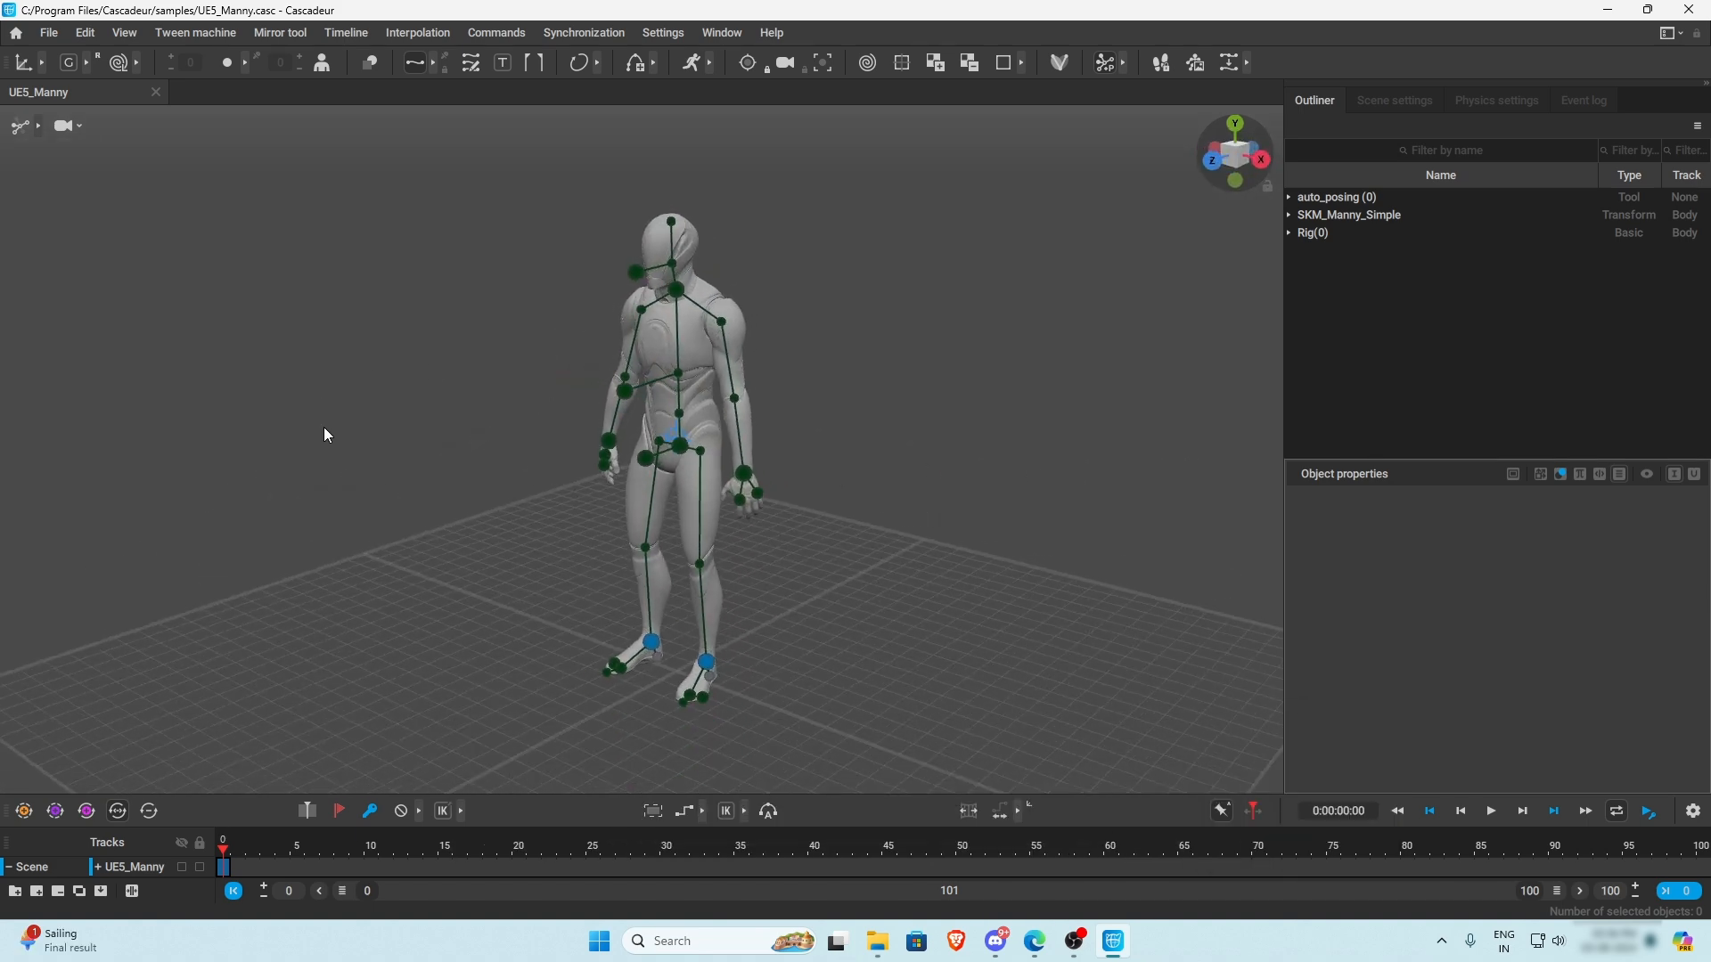
{"action": "left_click_drag", "start_coordinate": [323, 426], "coordinate": [672, 501], "text": "alt"}
{"action": "scroll", "coordinate": [672, 438], "scroll_direction": "up", "scroll_amount": 3}
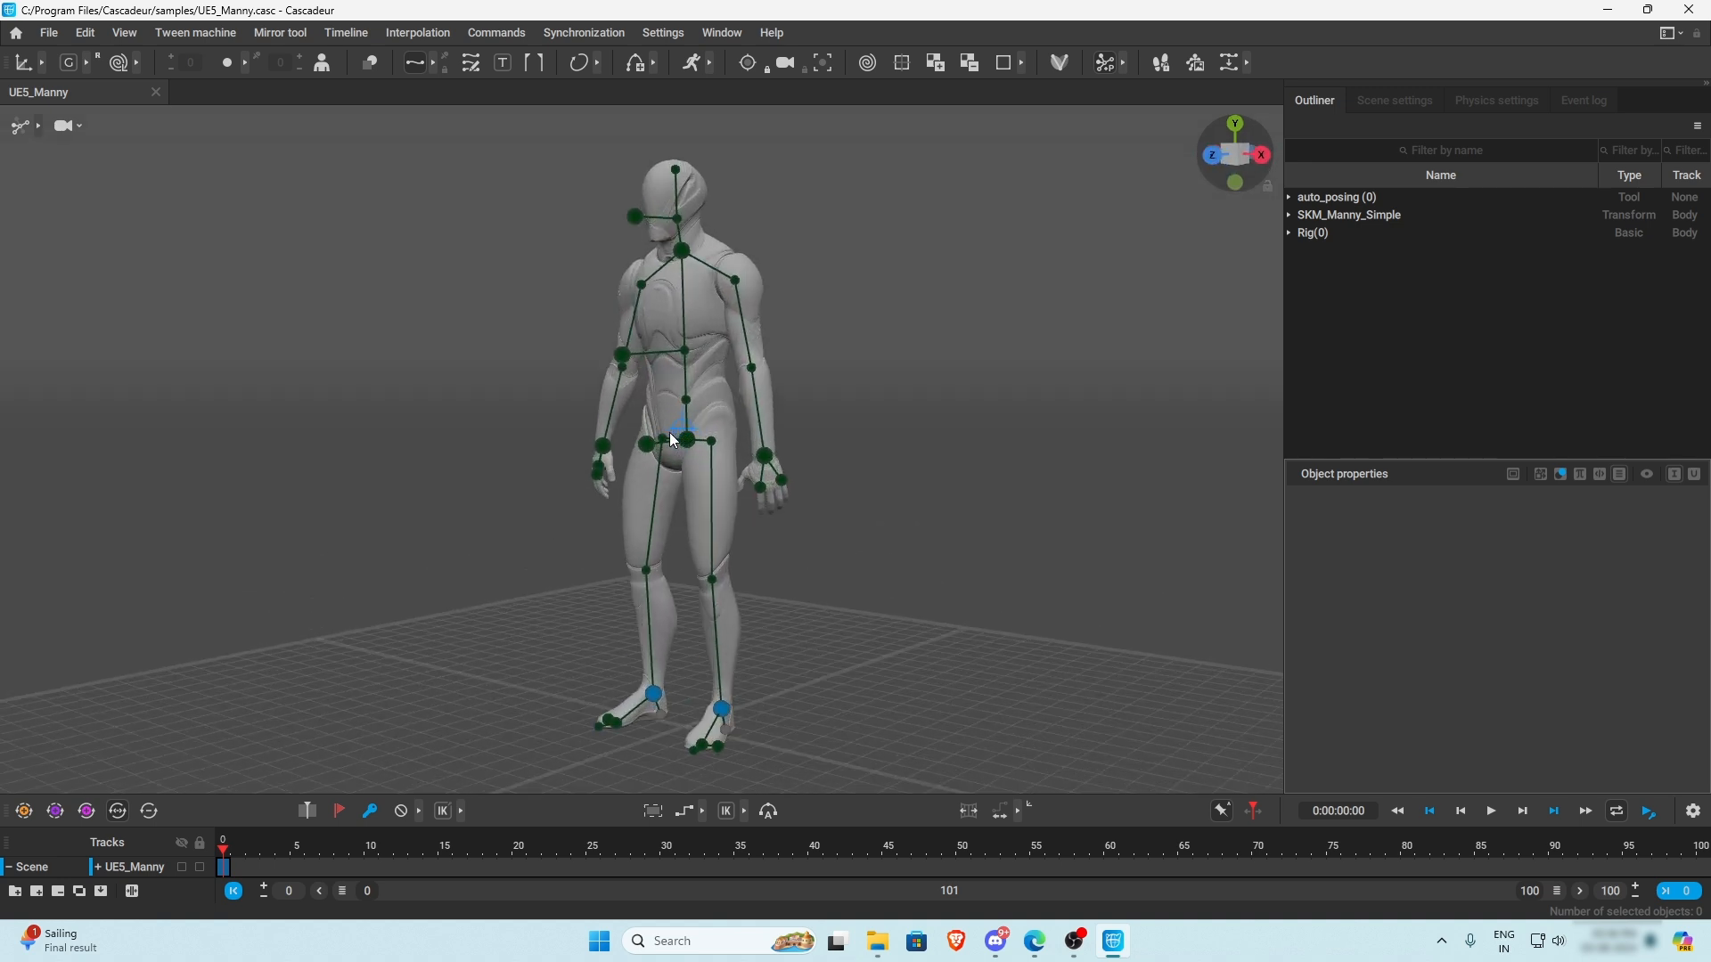
{"action": "left_click", "coordinate": [39, 125]}
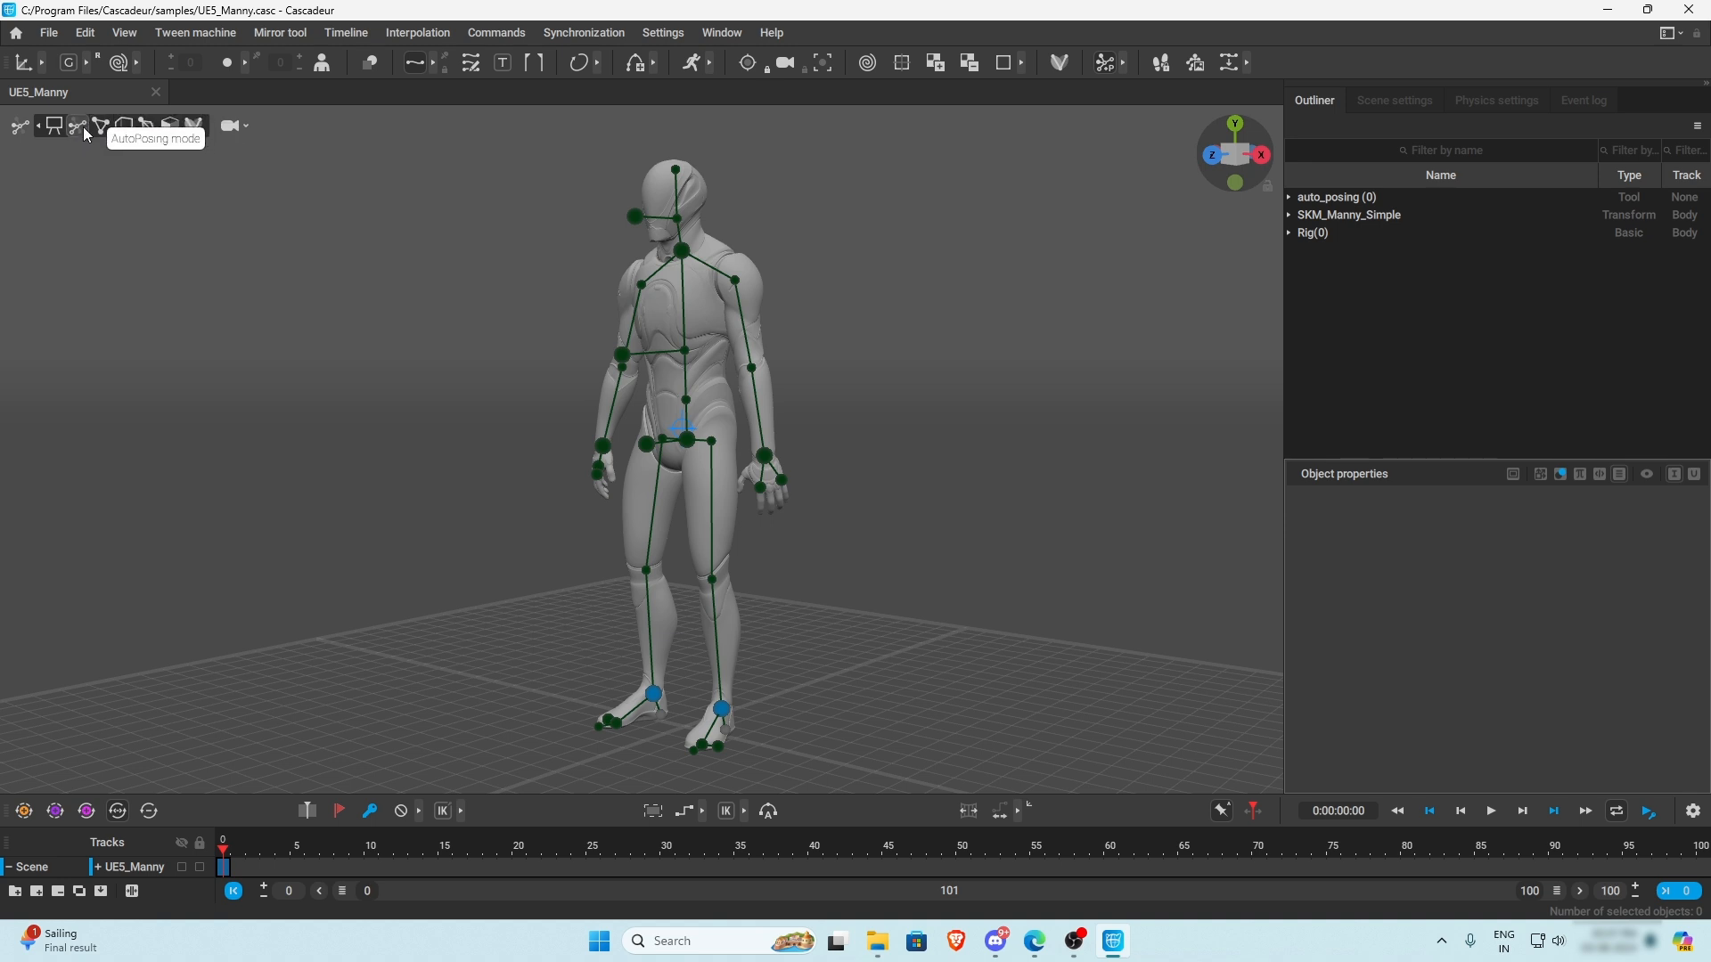
- Try pulling the mannequin's right hand forward with its AutoPosing controller, and return it to its starting pose
{"action": "right_click_drag", "start_coordinate": [353, 422], "coordinate": [421, 439]}
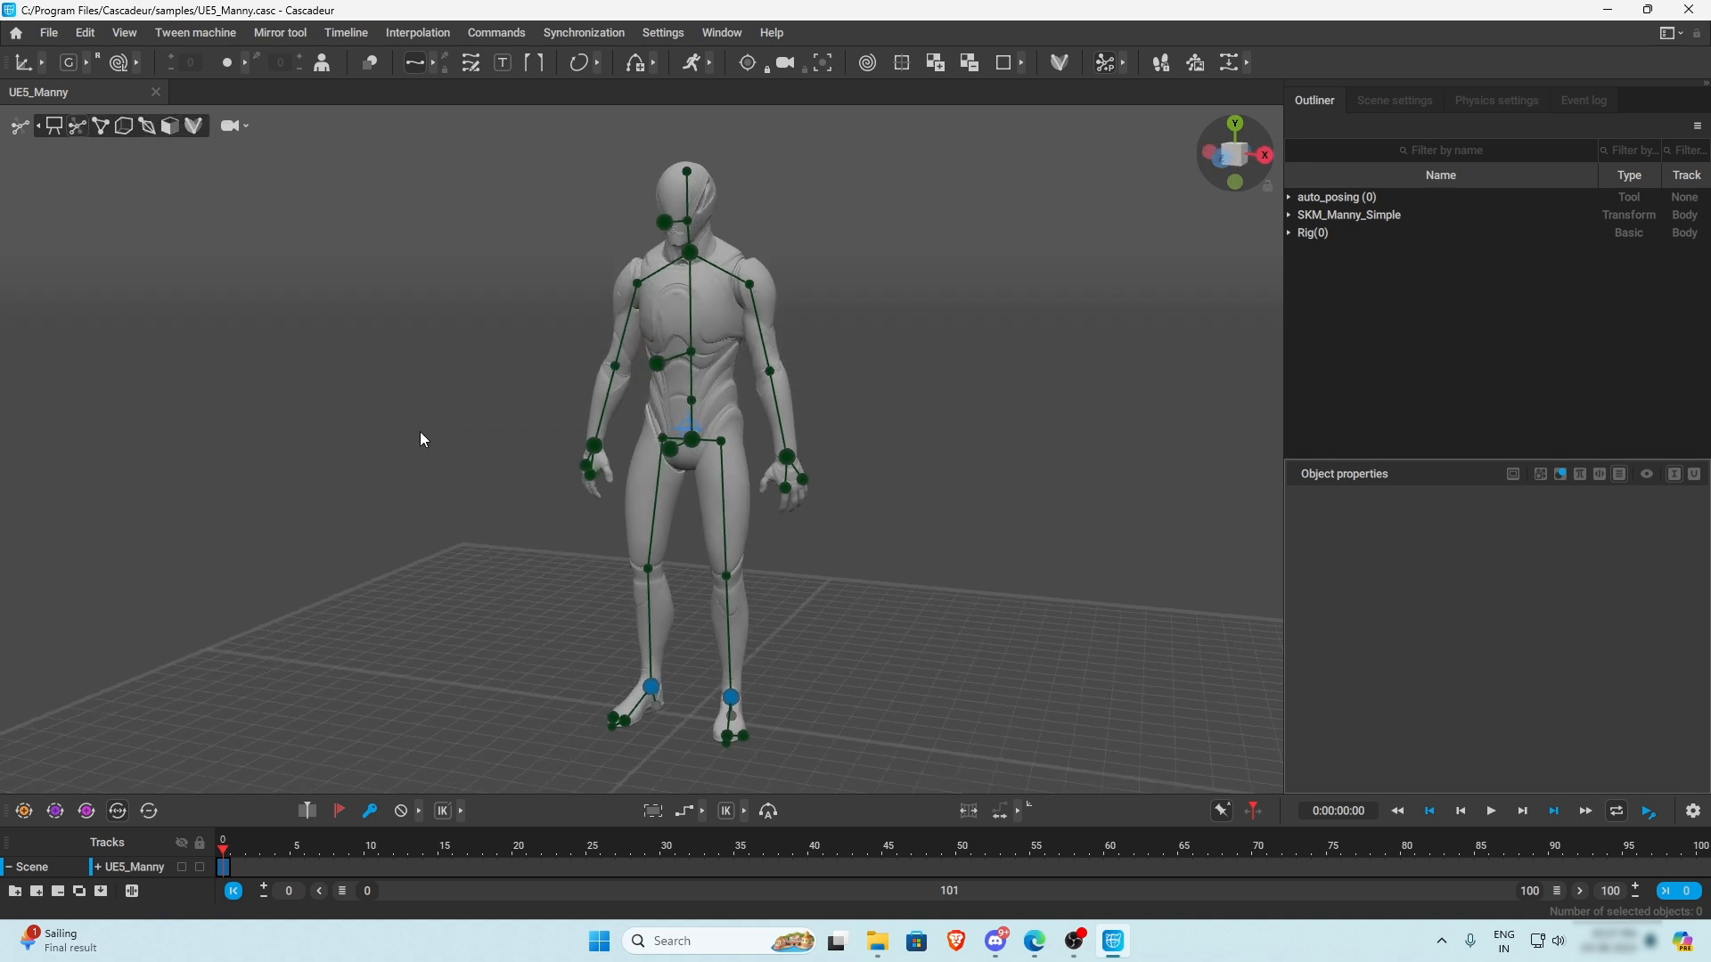
{"action": "left_click", "coordinate": [594, 446]}
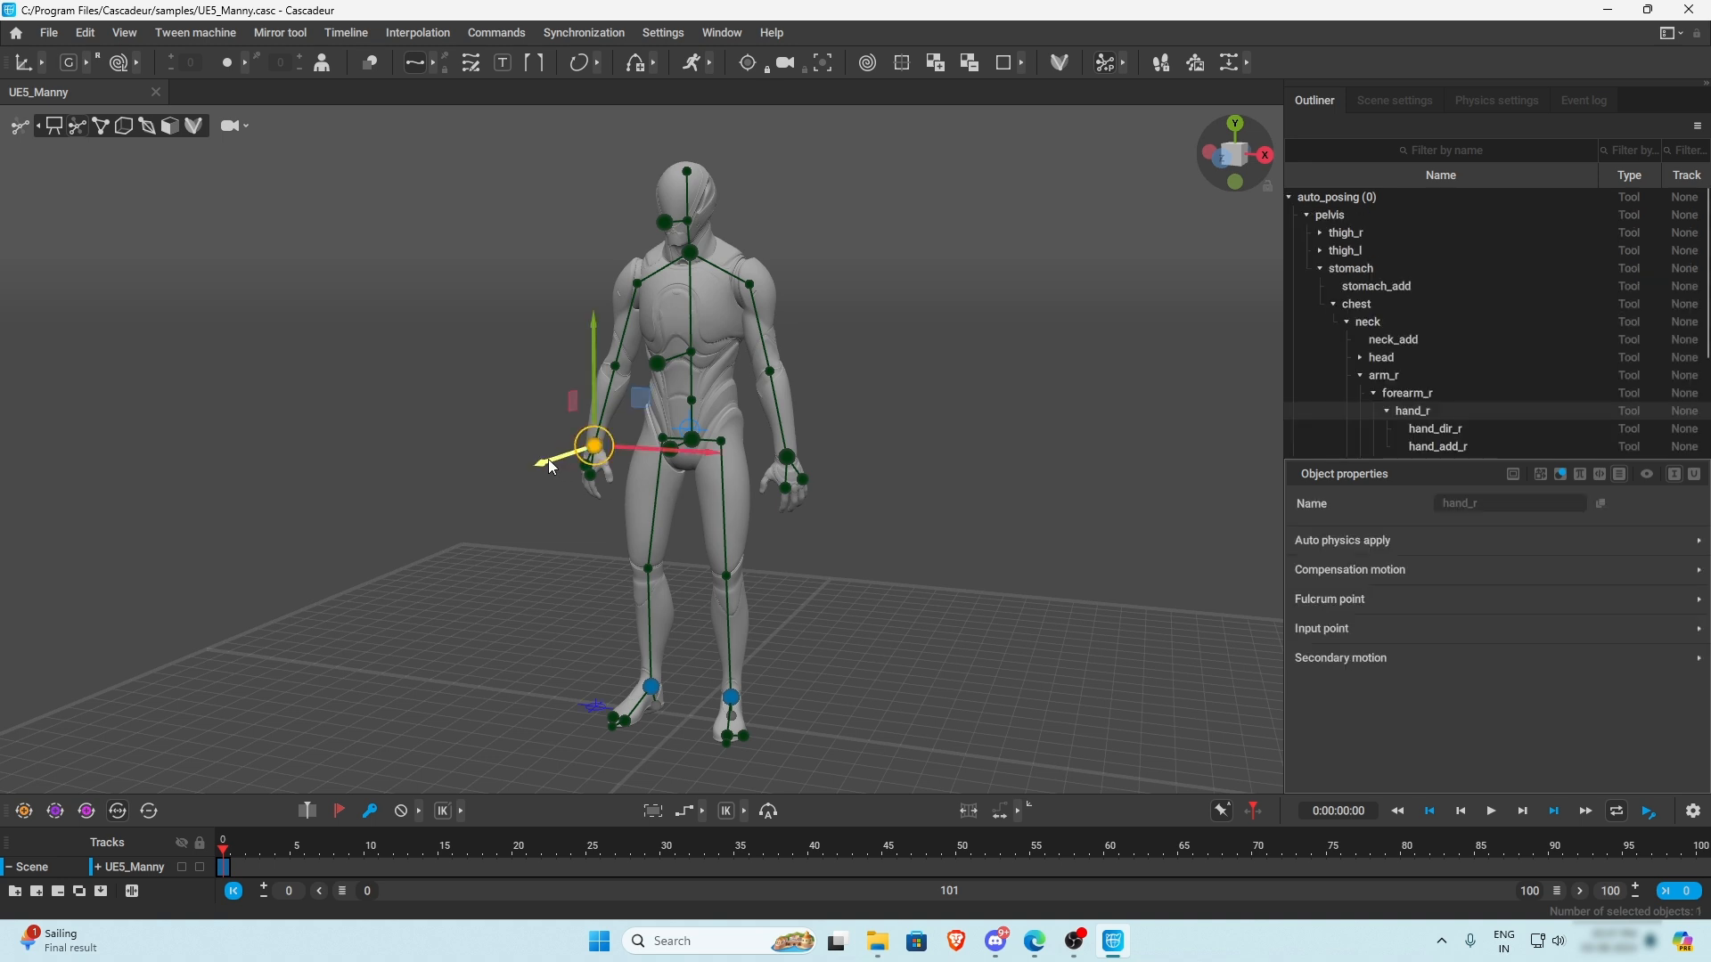
{"action": "mouse_move", "coordinate": [516, 473]}
{"action": "left_mouse_down"}
{"action": "mouse_move", "coordinate": [540, 468]}
{"action": "mouse_move", "coordinate": [451, 486]}
{"action": "mouse_move", "coordinate": [505, 479]}
{"action": "left_mouse_up"}
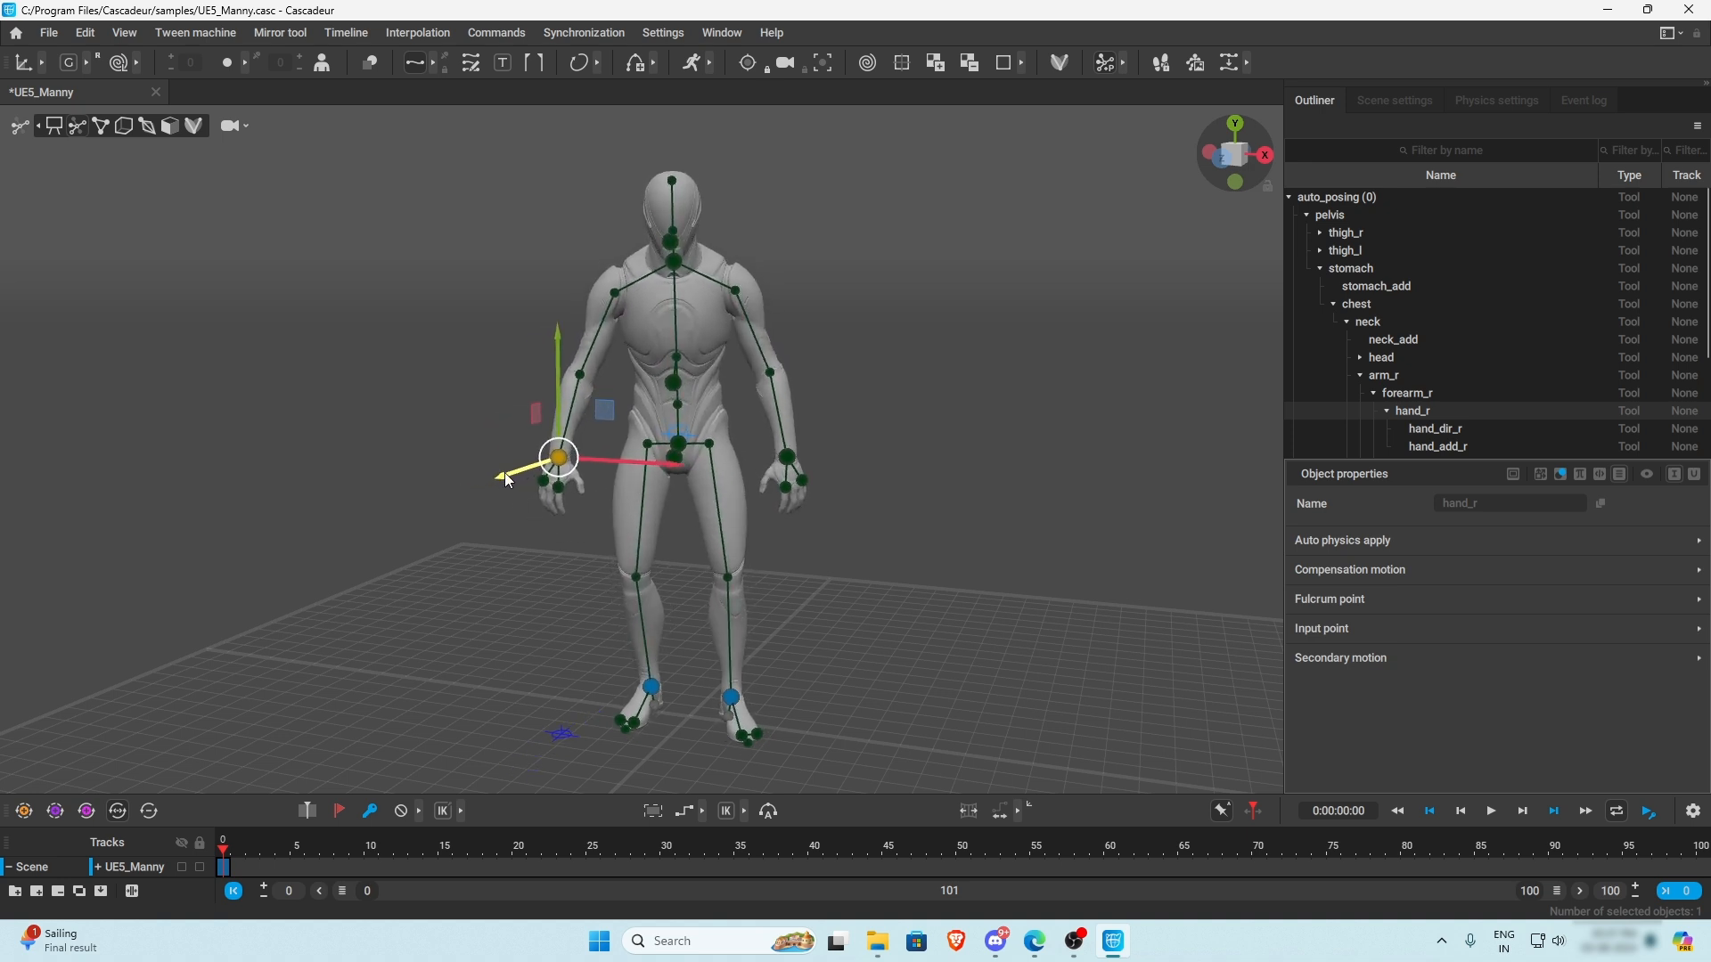
{"action": "left_click_drag", "start_coordinate": [506, 479], "coordinate": [604, 484]}
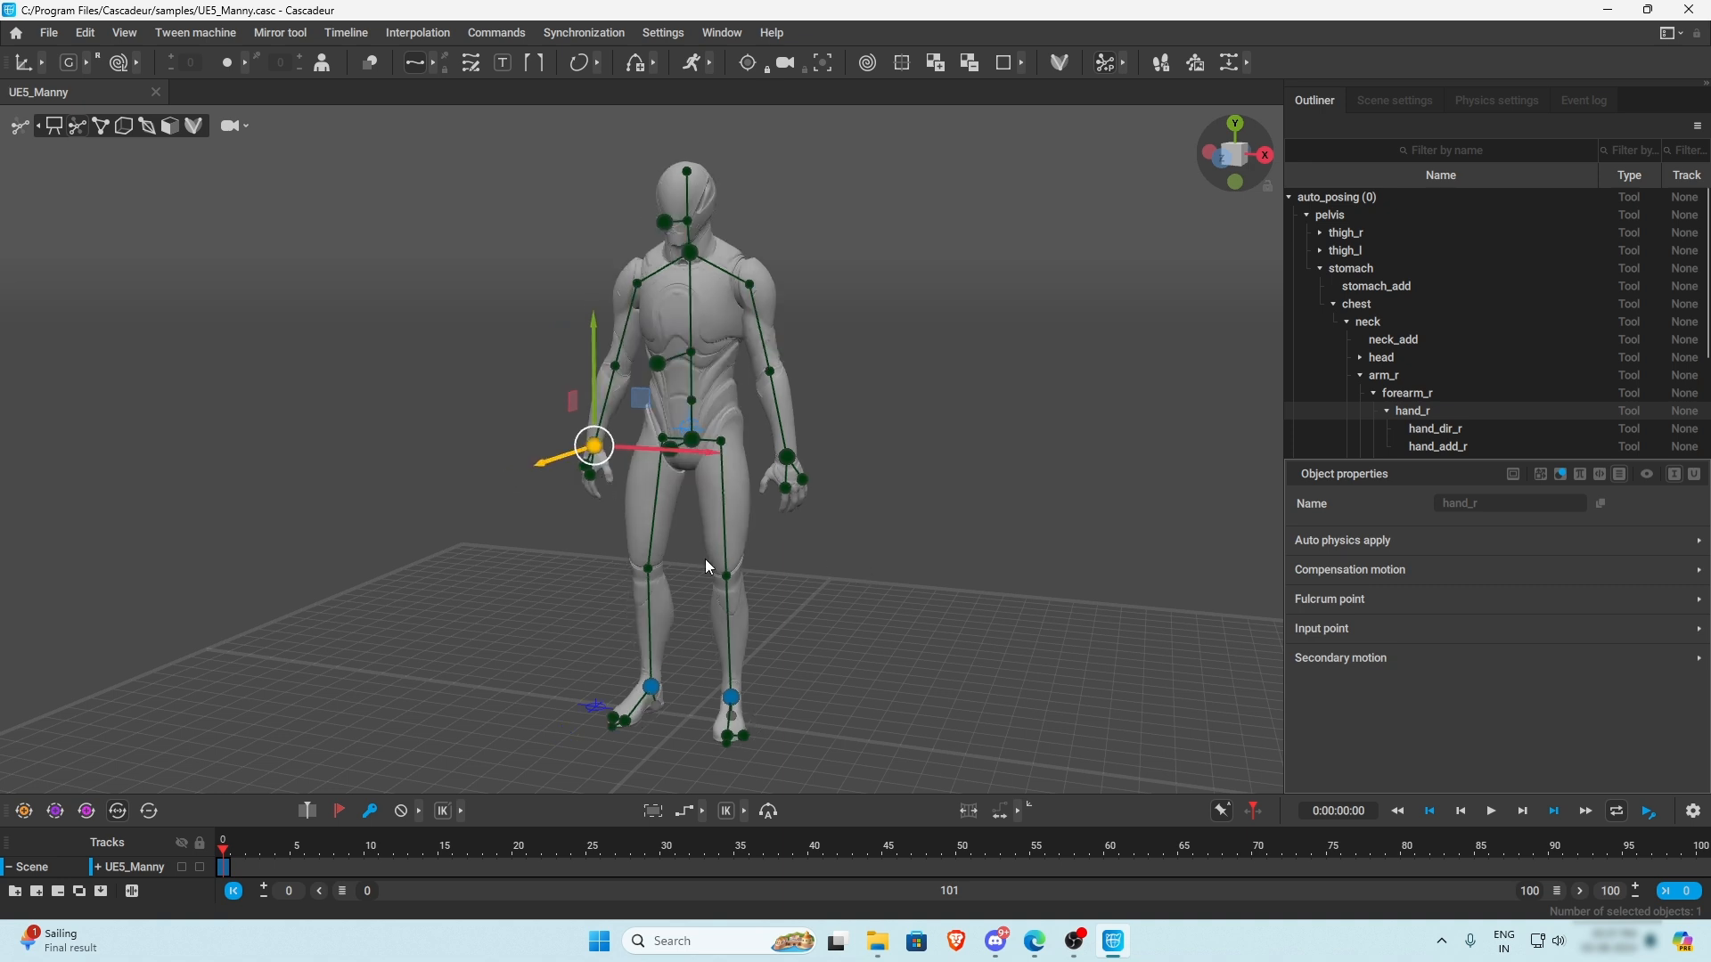
- Select the right foot controller for a look, and move the right hand controller outward from the body
{"action": "right_click_drag", "start_coordinate": [704, 559], "coordinate": [797, 654]}
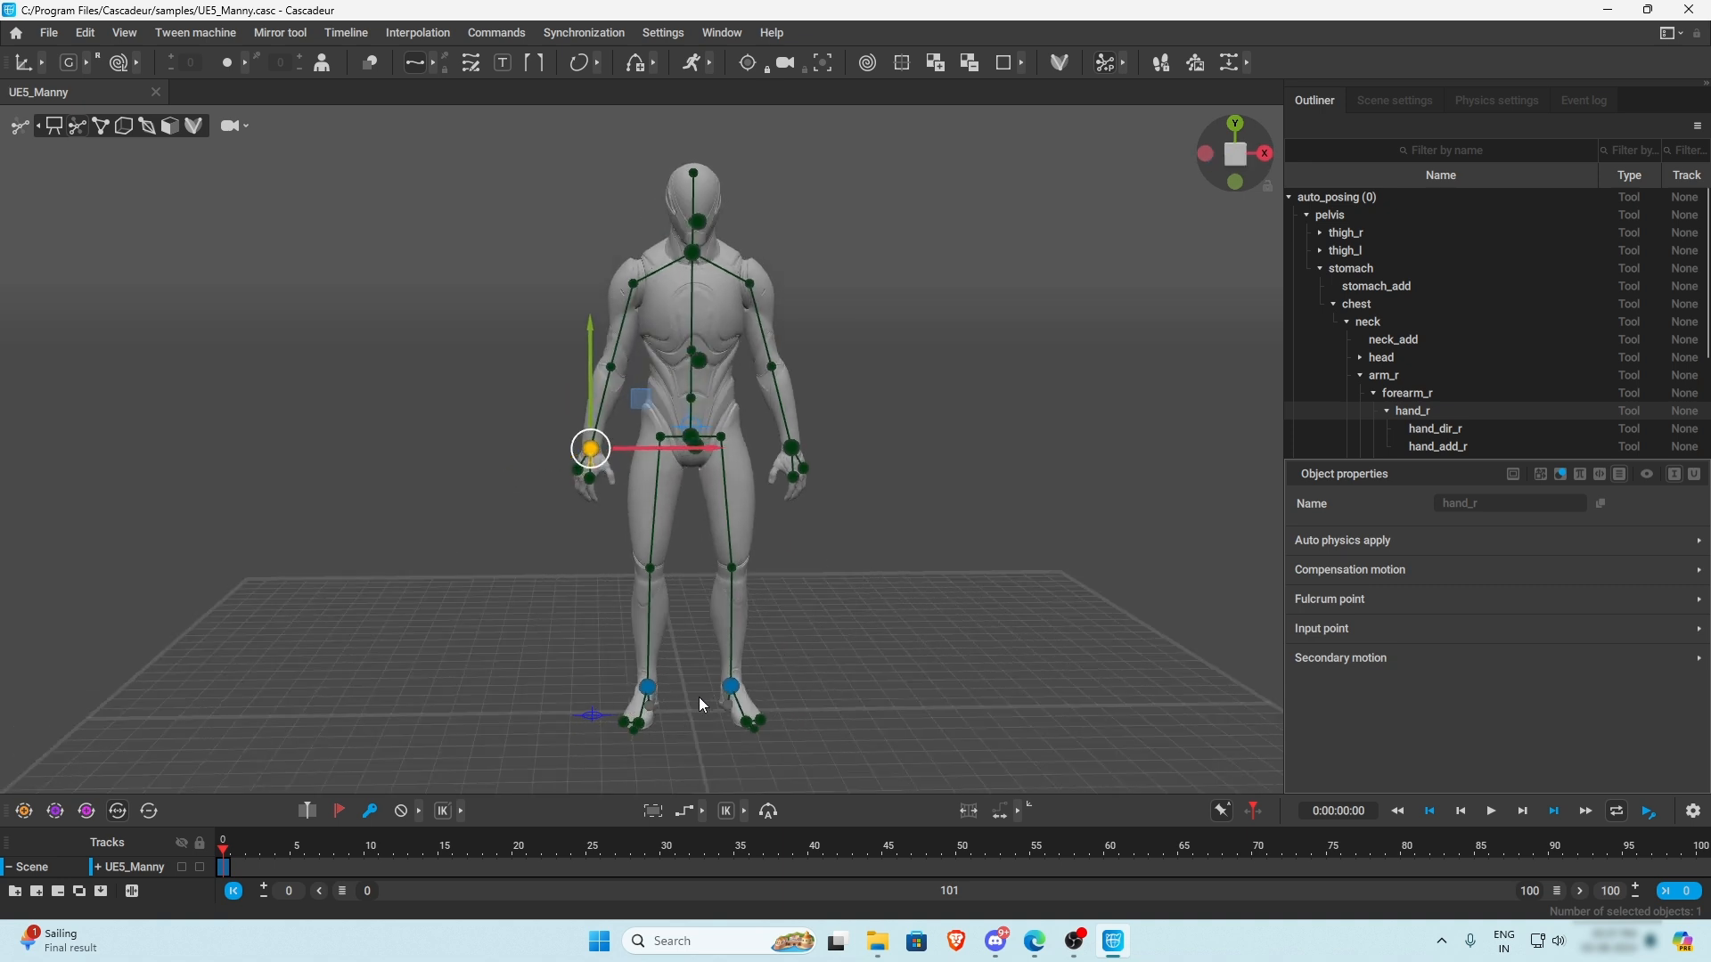
{"action": "scroll", "coordinate": [699, 704], "scroll_direction": "up", "scroll_amount": 4}
{"action": "middle_click_drag", "start_coordinate": [720, 691], "coordinate": [650, 558]}
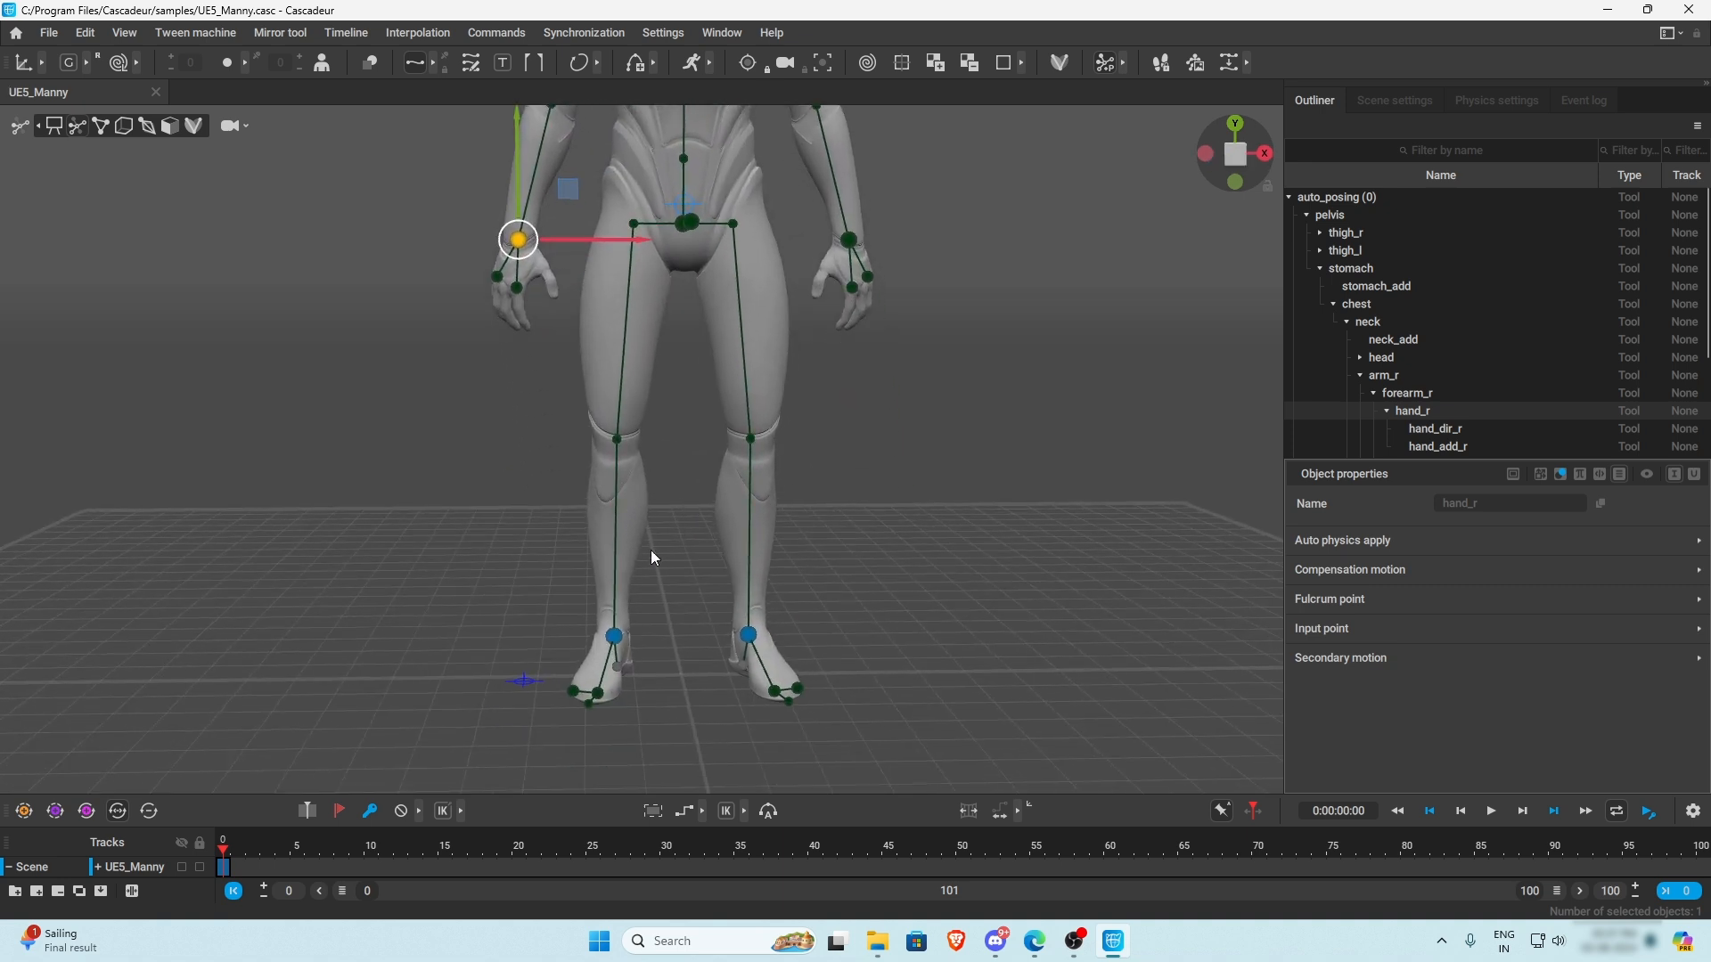
{"action": "left_click", "coordinate": [615, 637]}
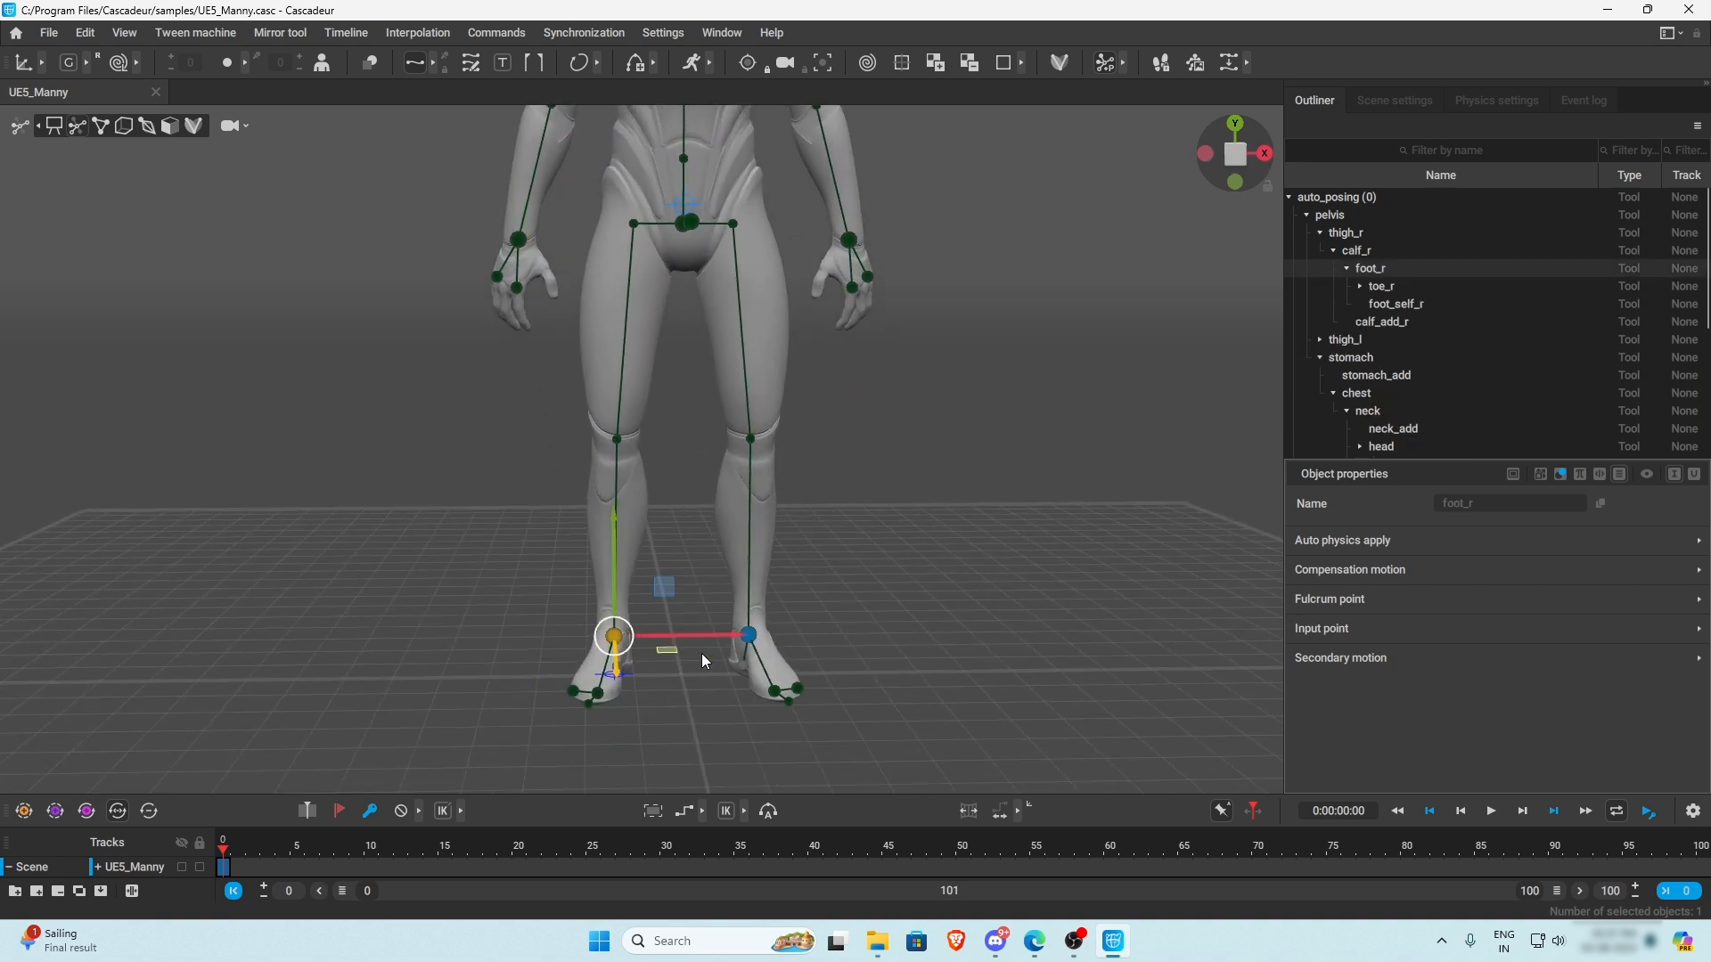
{"action": "left_click", "coordinate": [519, 241]}
{"action": "right_click_drag", "start_coordinate": [640, 317], "coordinate": [377, 257]}
{"action": "left_click", "coordinate": [356, 415]}
{"action": "right_click_drag", "start_coordinate": [356, 416], "coordinate": [460, 416]}
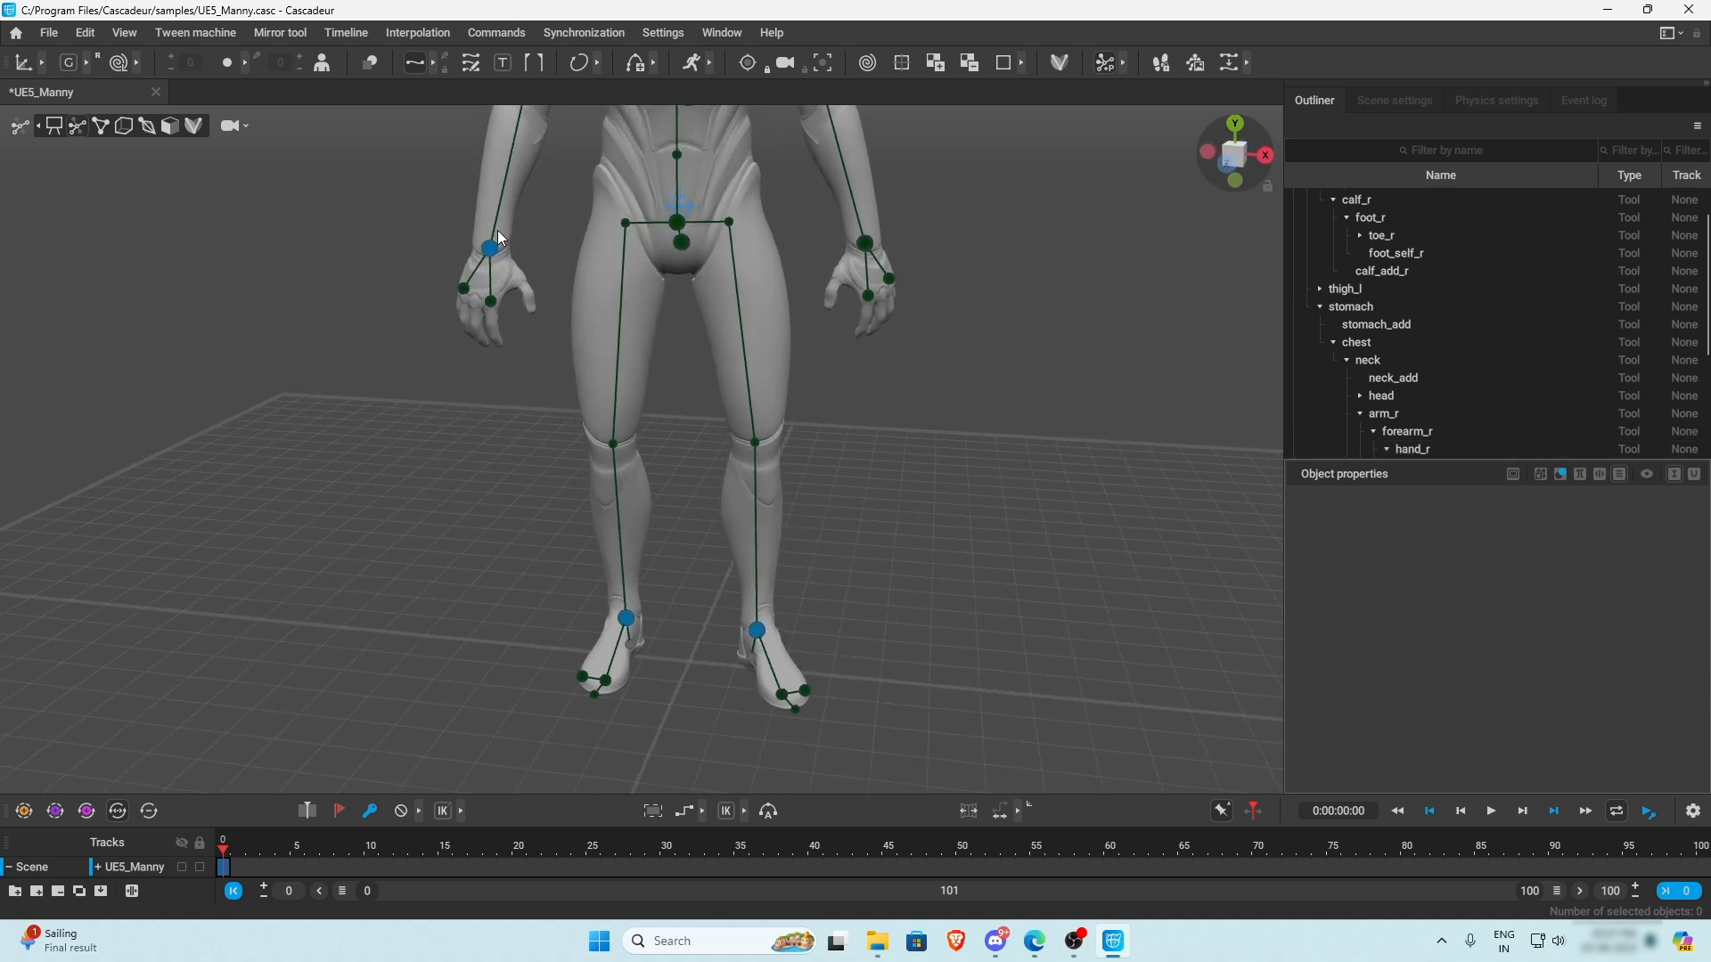
- Move the mannequin's left hand controller slightly outward from the body and deselect it
{"action": "right_click_drag", "start_coordinate": [502, 239], "coordinate": [449, 314]}
{"action": "scroll", "coordinate": [613, 409], "scroll_direction": "down", "scroll_amount": 3}
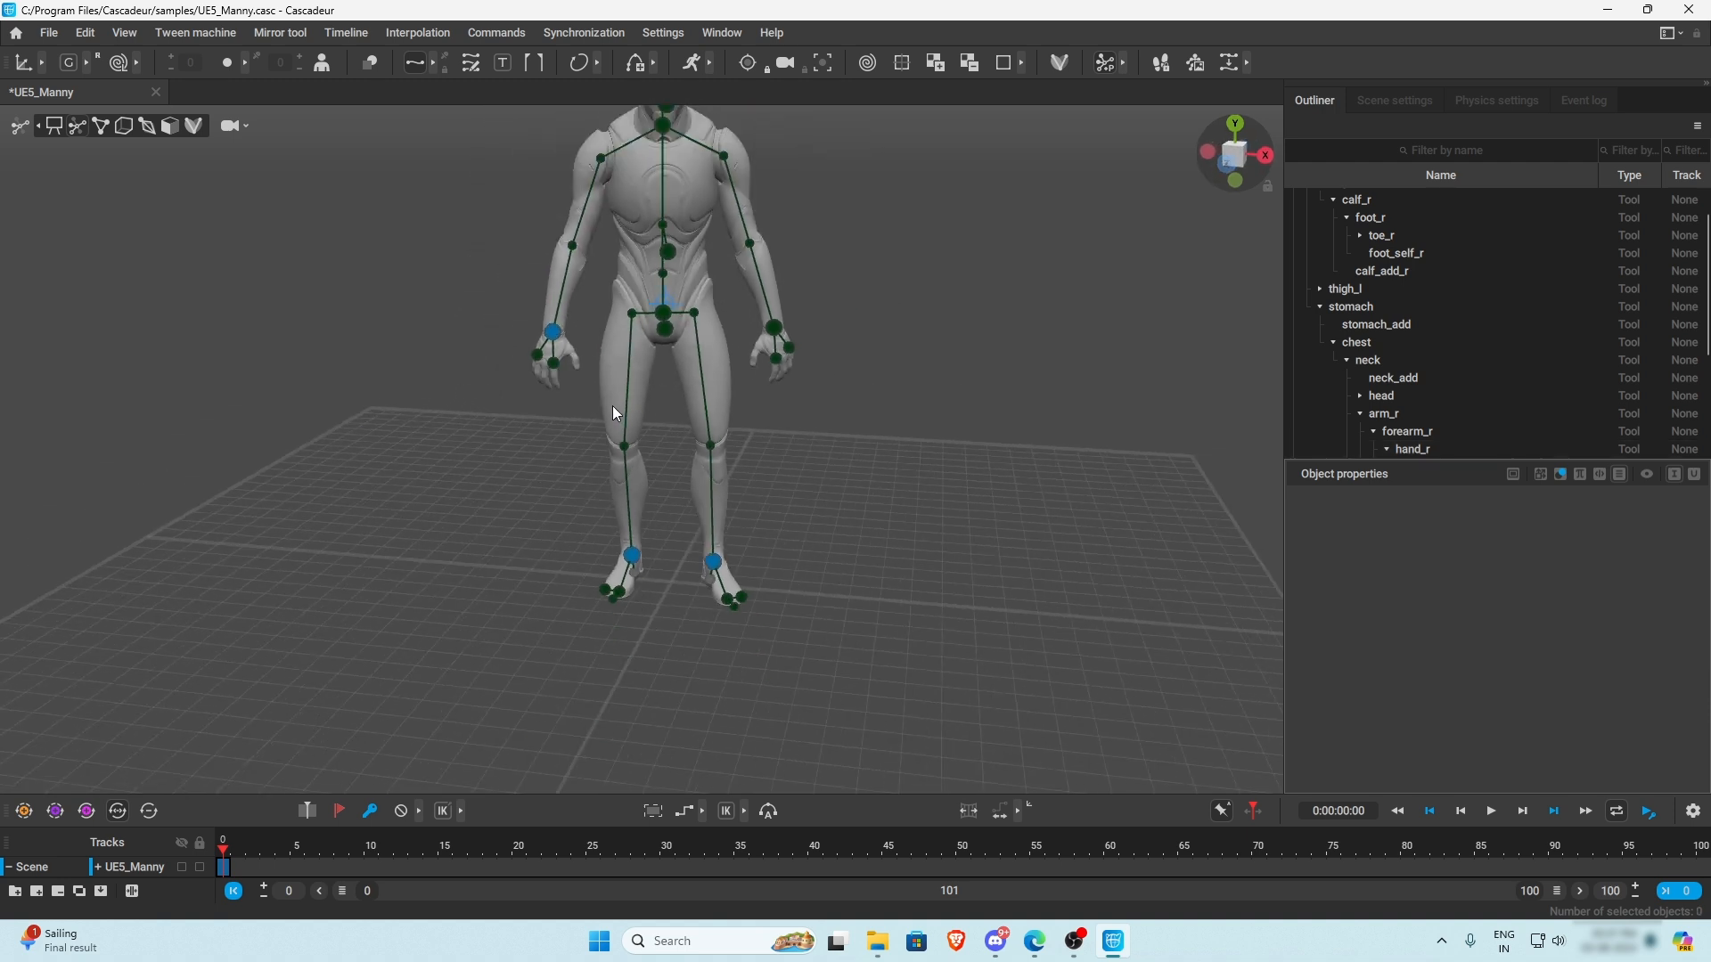
{"action": "right_click_drag", "start_coordinate": [782, 415], "coordinate": [682, 578]}
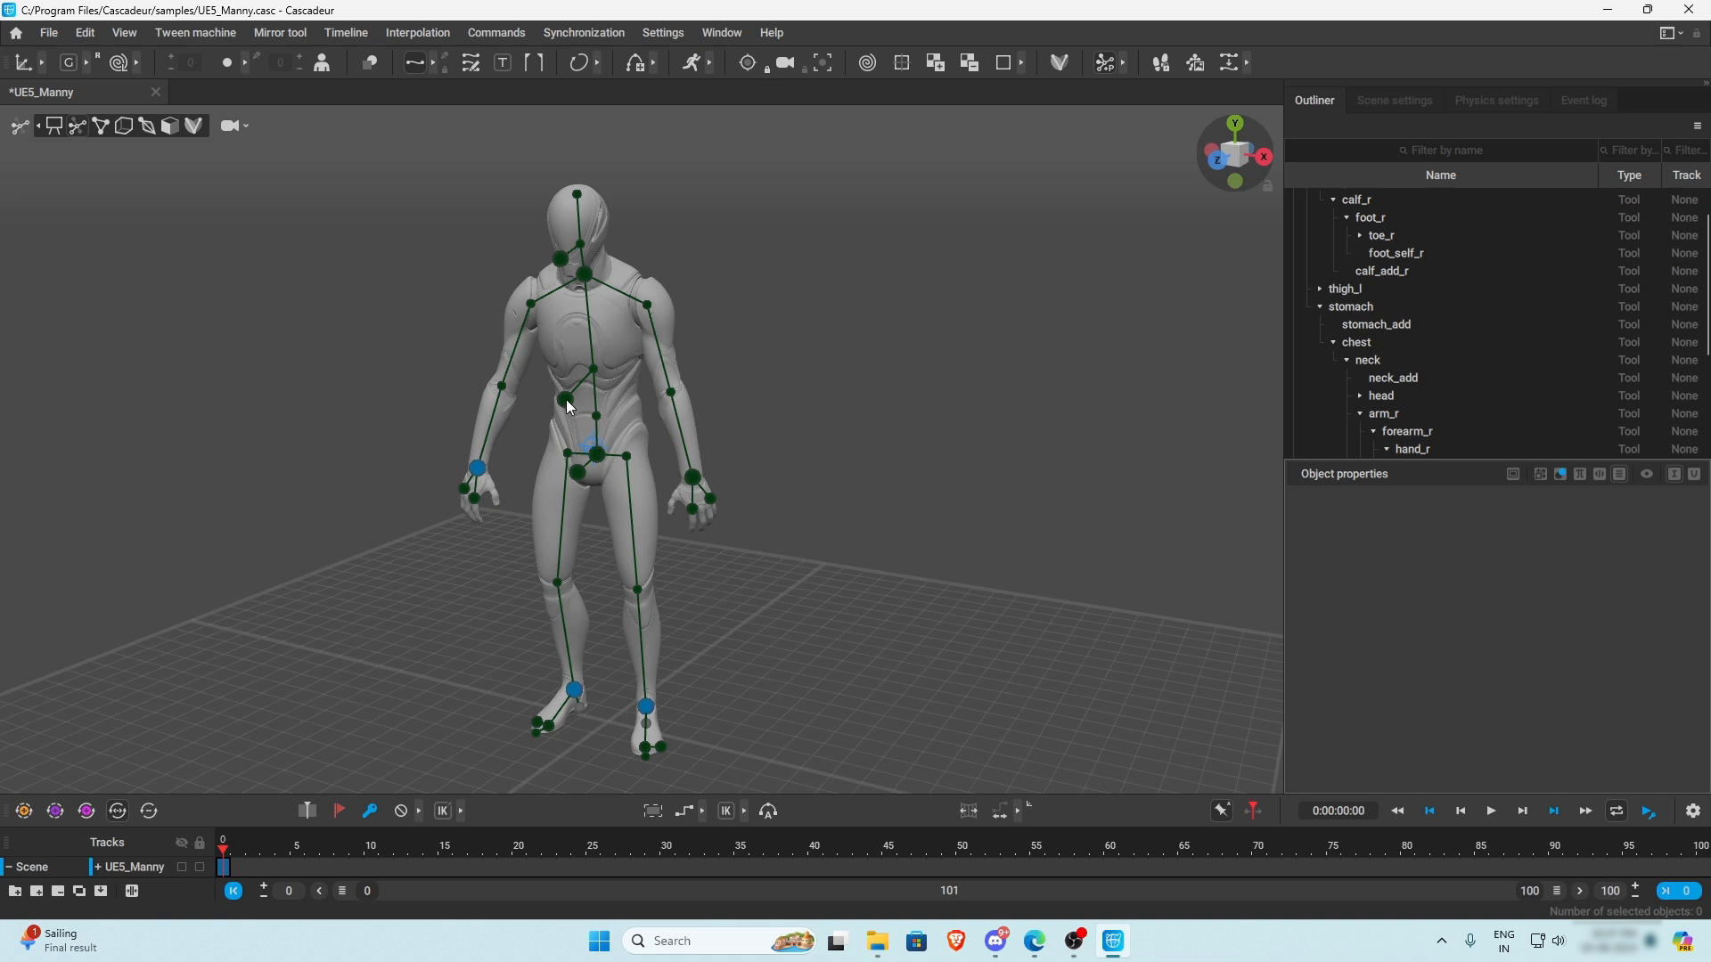
{"action": "left_click", "coordinate": [695, 482]}
{"action": "mouse_move", "coordinate": [806, 495]}
{"action": "left_mouse_down"}
{"action": "mouse_move", "coordinate": [1040, 538]}
{"action": "mouse_move", "coordinate": [744, 481]}
{"action": "mouse_move", "coordinate": [845, 495]}
{"action": "mouse_move", "coordinate": [821, 498]}
{"action": "left_mouse_up"}
{"action": "left_click", "coordinate": [725, 596]}
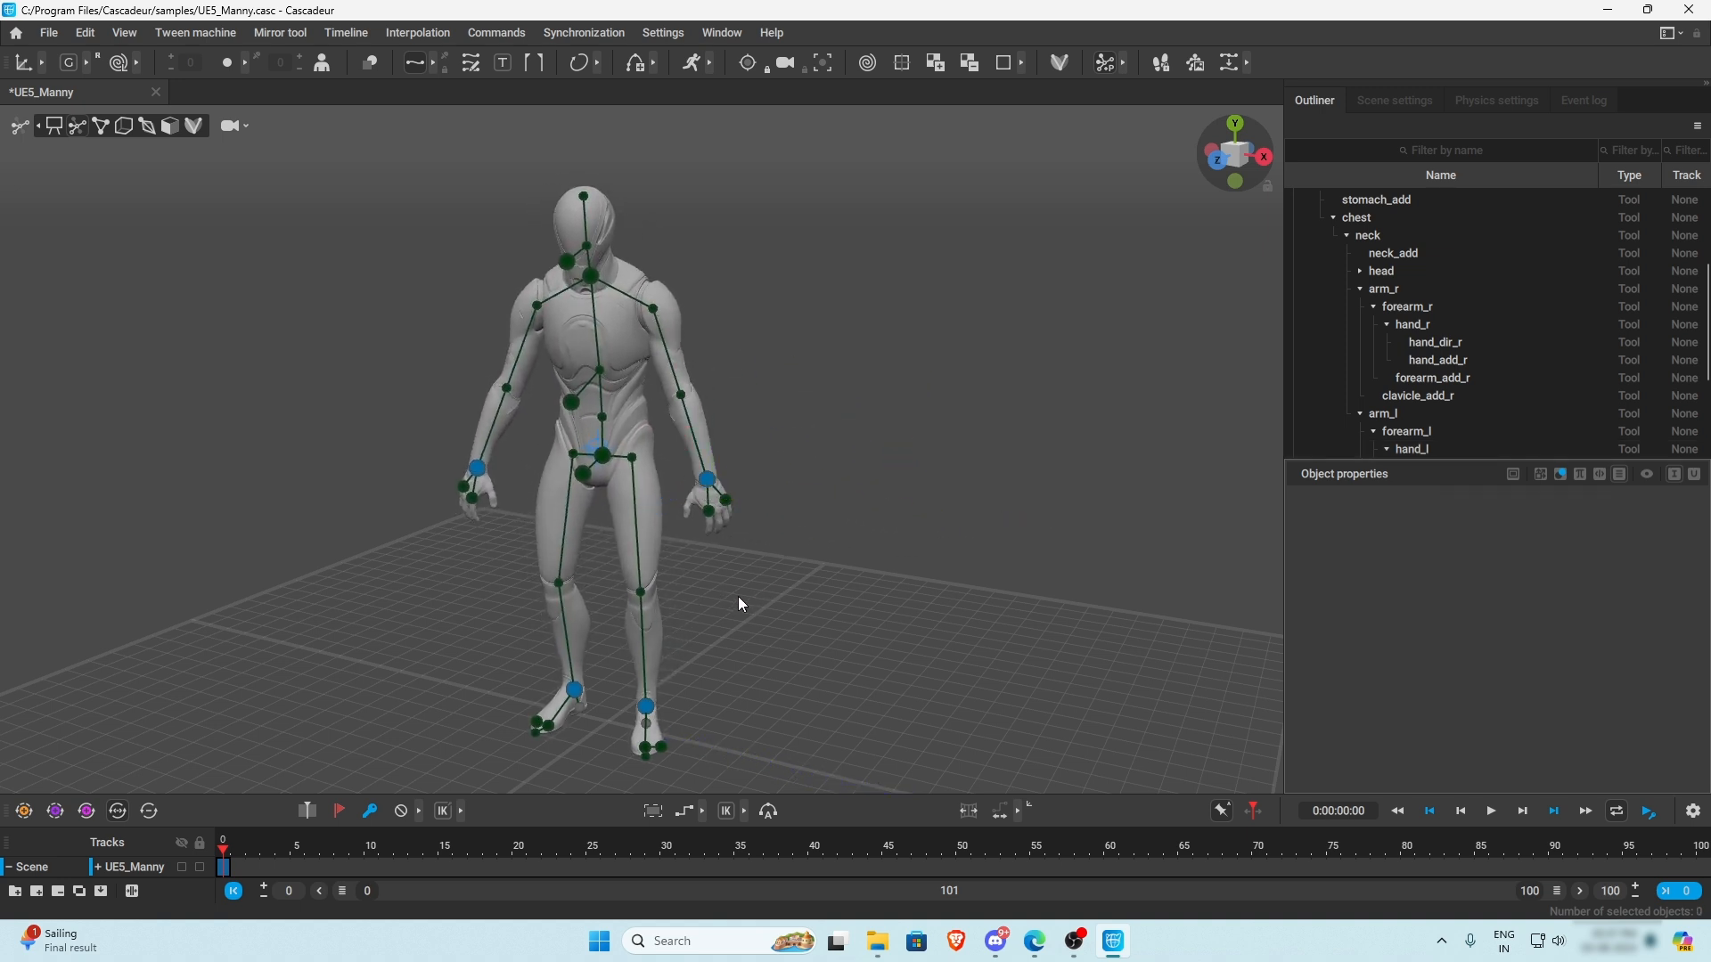
- Select the chest direction controller in front of the mannequin's torso and deselect it
{"action": "left_click_drag", "start_coordinate": [737, 596], "coordinate": [822, 569], "text": "alt"}
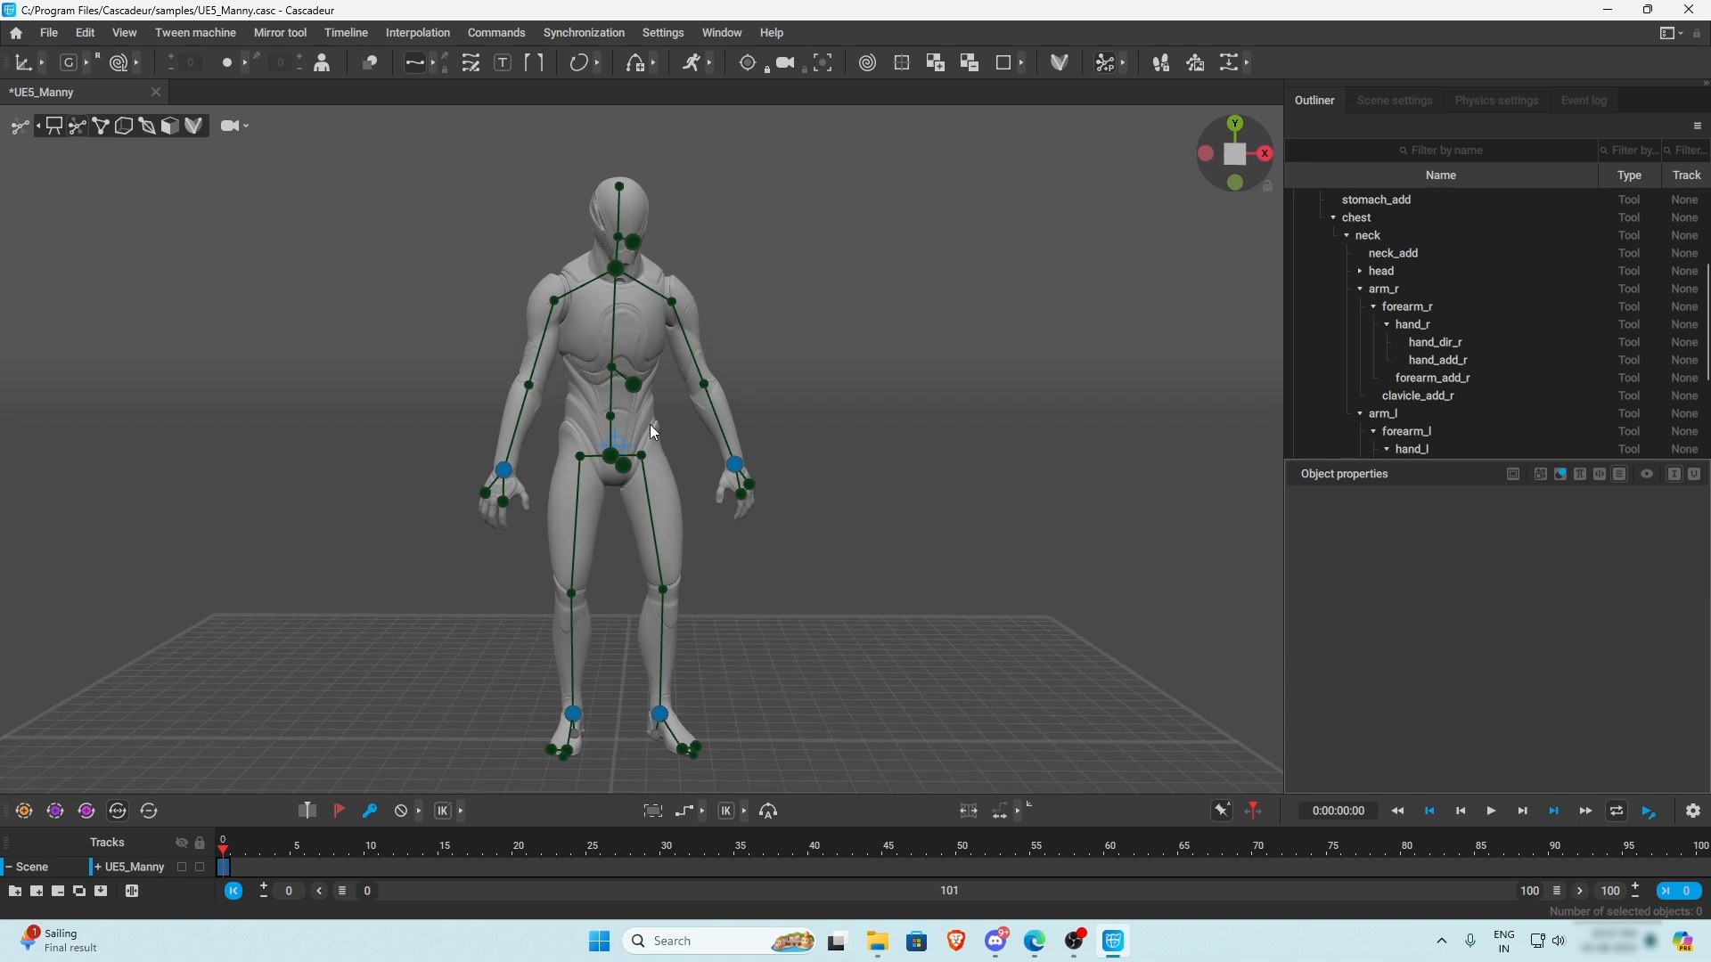
{"action": "left_click", "coordinate": [636, 386]}
{"action": "left_click", "coordinate": [808, 620]}
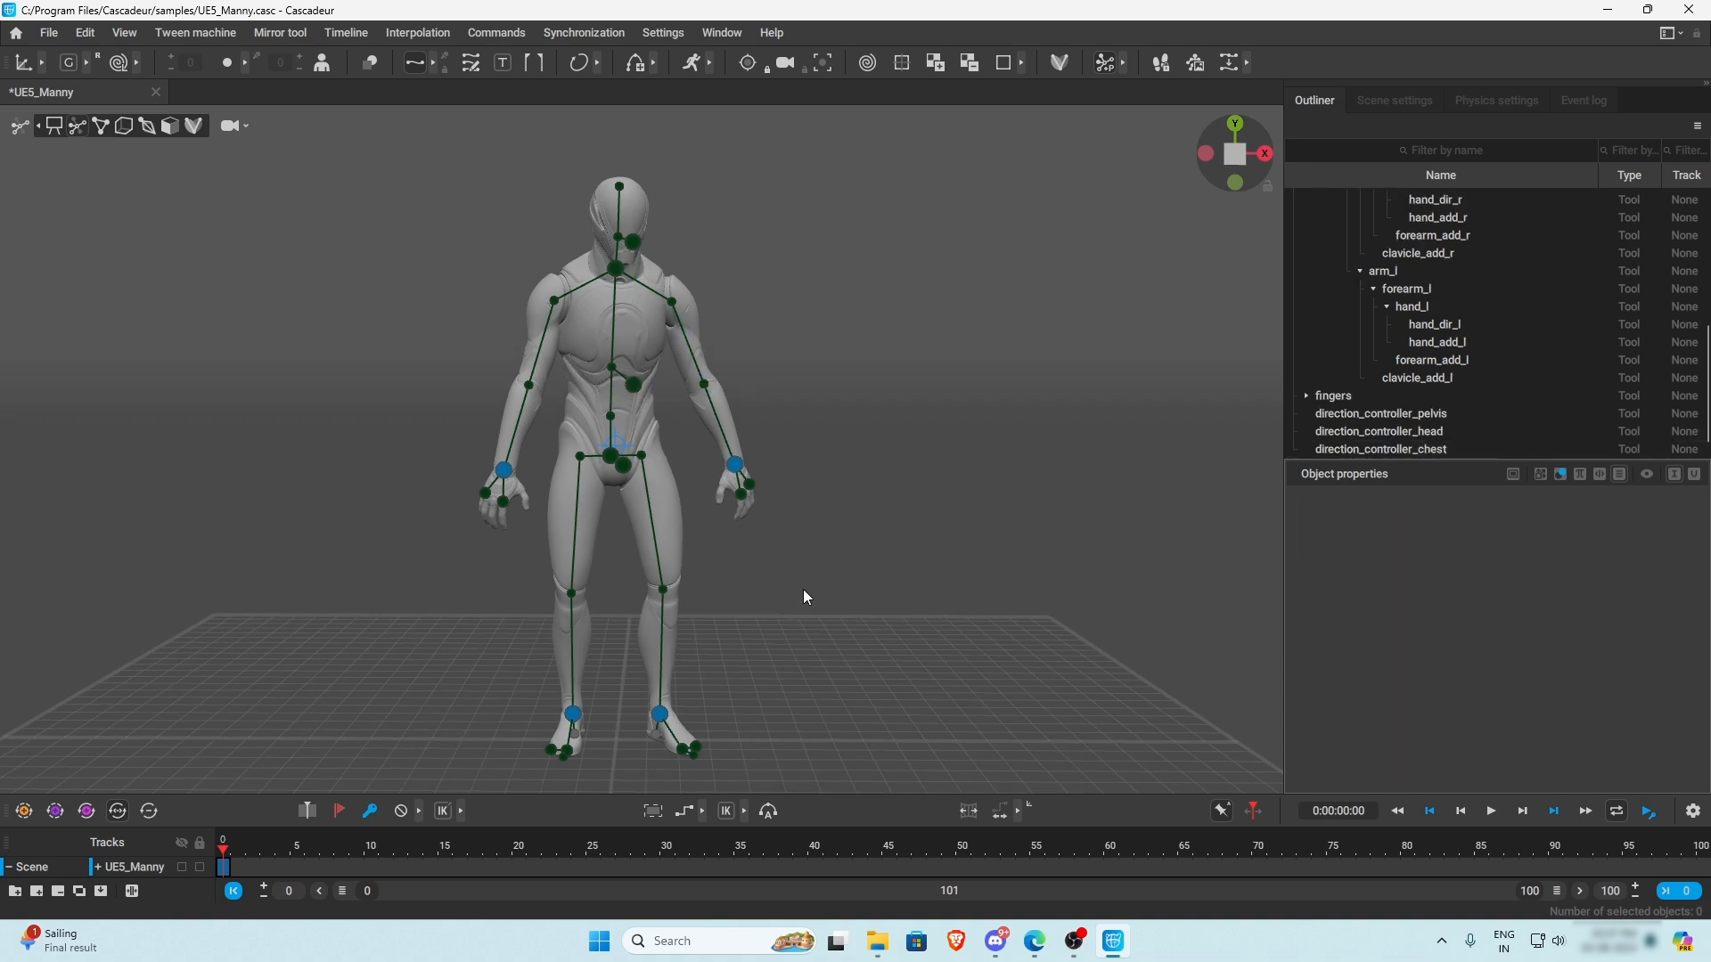
- Undo all the hand controller changes back to the sample's original pose
{"action": "left_click_drag", "start_coordinate": [804, 589], "coordinate": [763, 585], "text": "alt"}
{"action": "key", "text": "ctrl+z"}
{"action": "key", "text": "ctrl+z"}
{"action": "key", "text": "ctrl+z"}
{"action": "key", "text": "ctrl+z"}
{"action": "key", "text": "ctrl+z"}
{"action": "key", "text": "ctrl+z"}
{"action": "key", "text": "ctrl+z"}
{"action": "key", "text": "ctrl+z"}
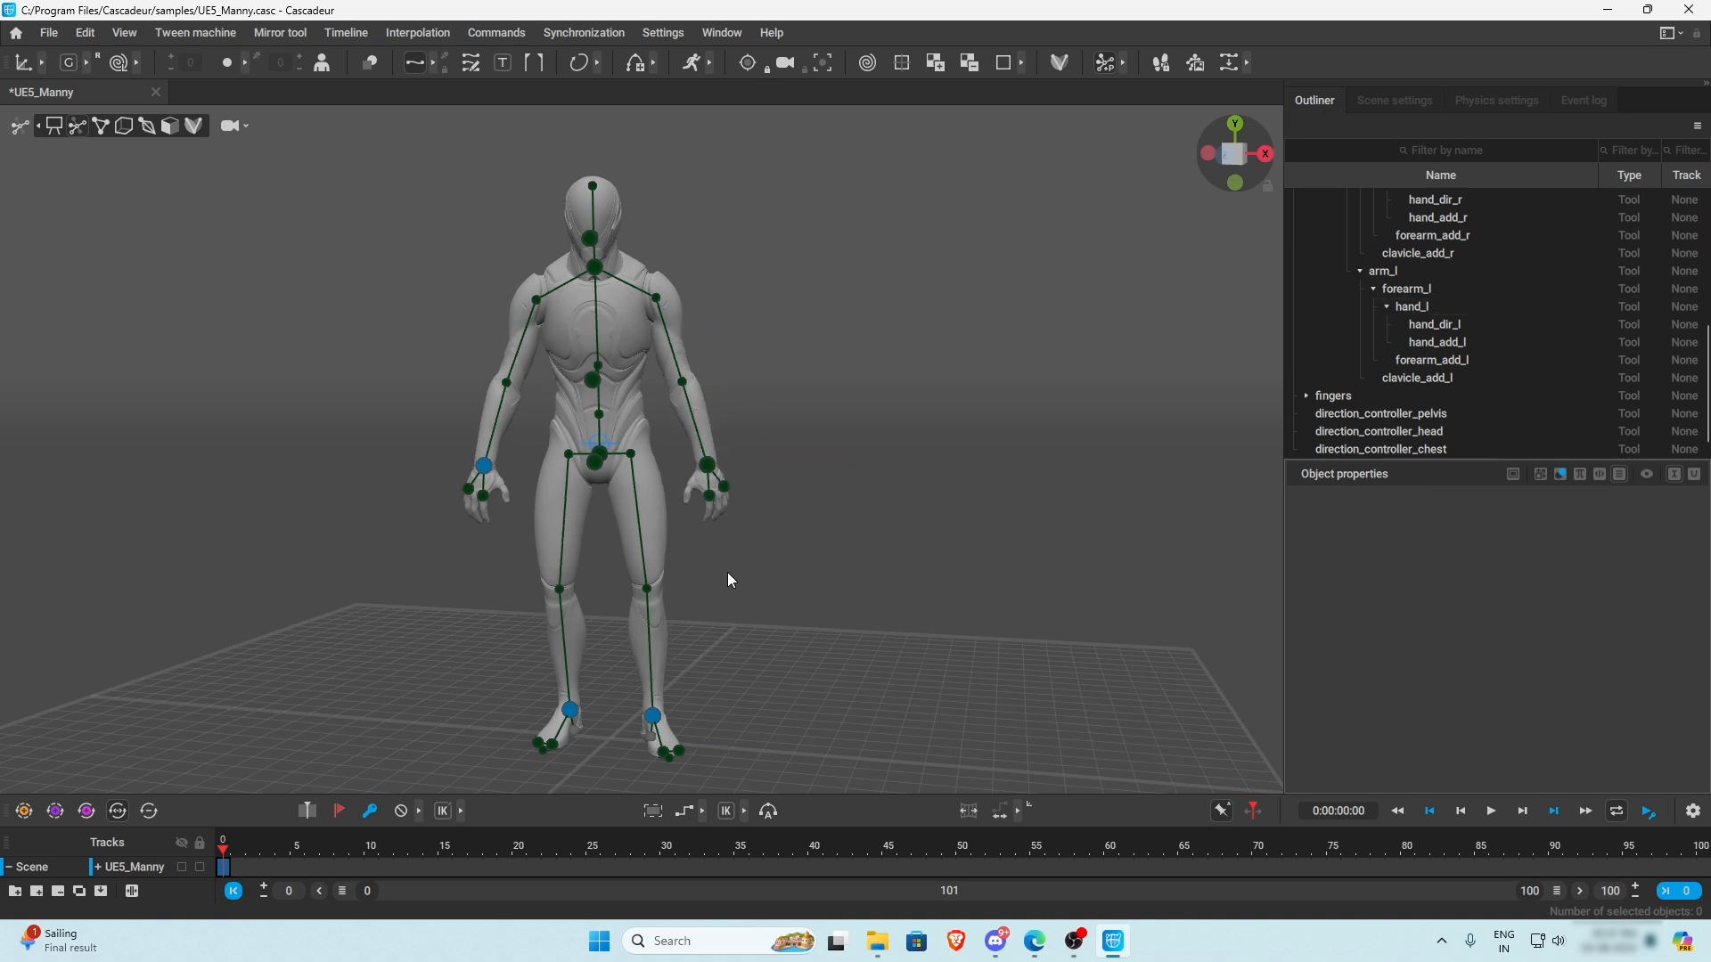
{"action": "left_click", "coordinate": [711, 596]}
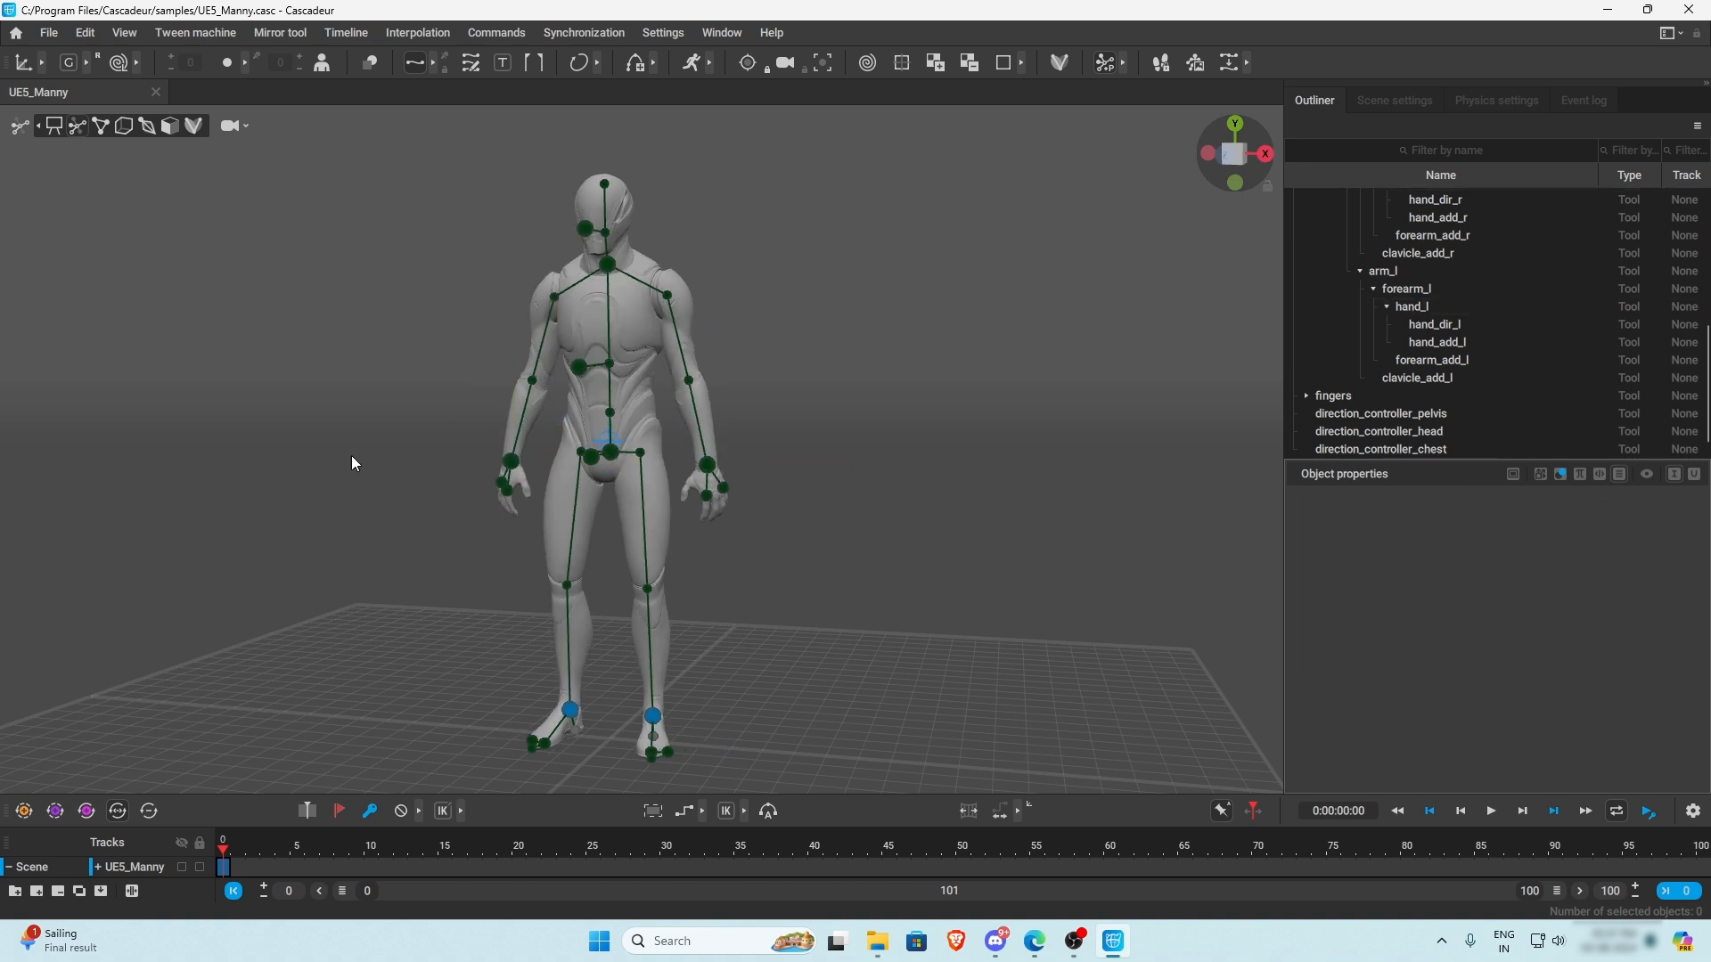
- Expand the transform tool choices and import the reference image with four character poses into the scene
{"action": "left_click", "coordinate": [42, 63]}
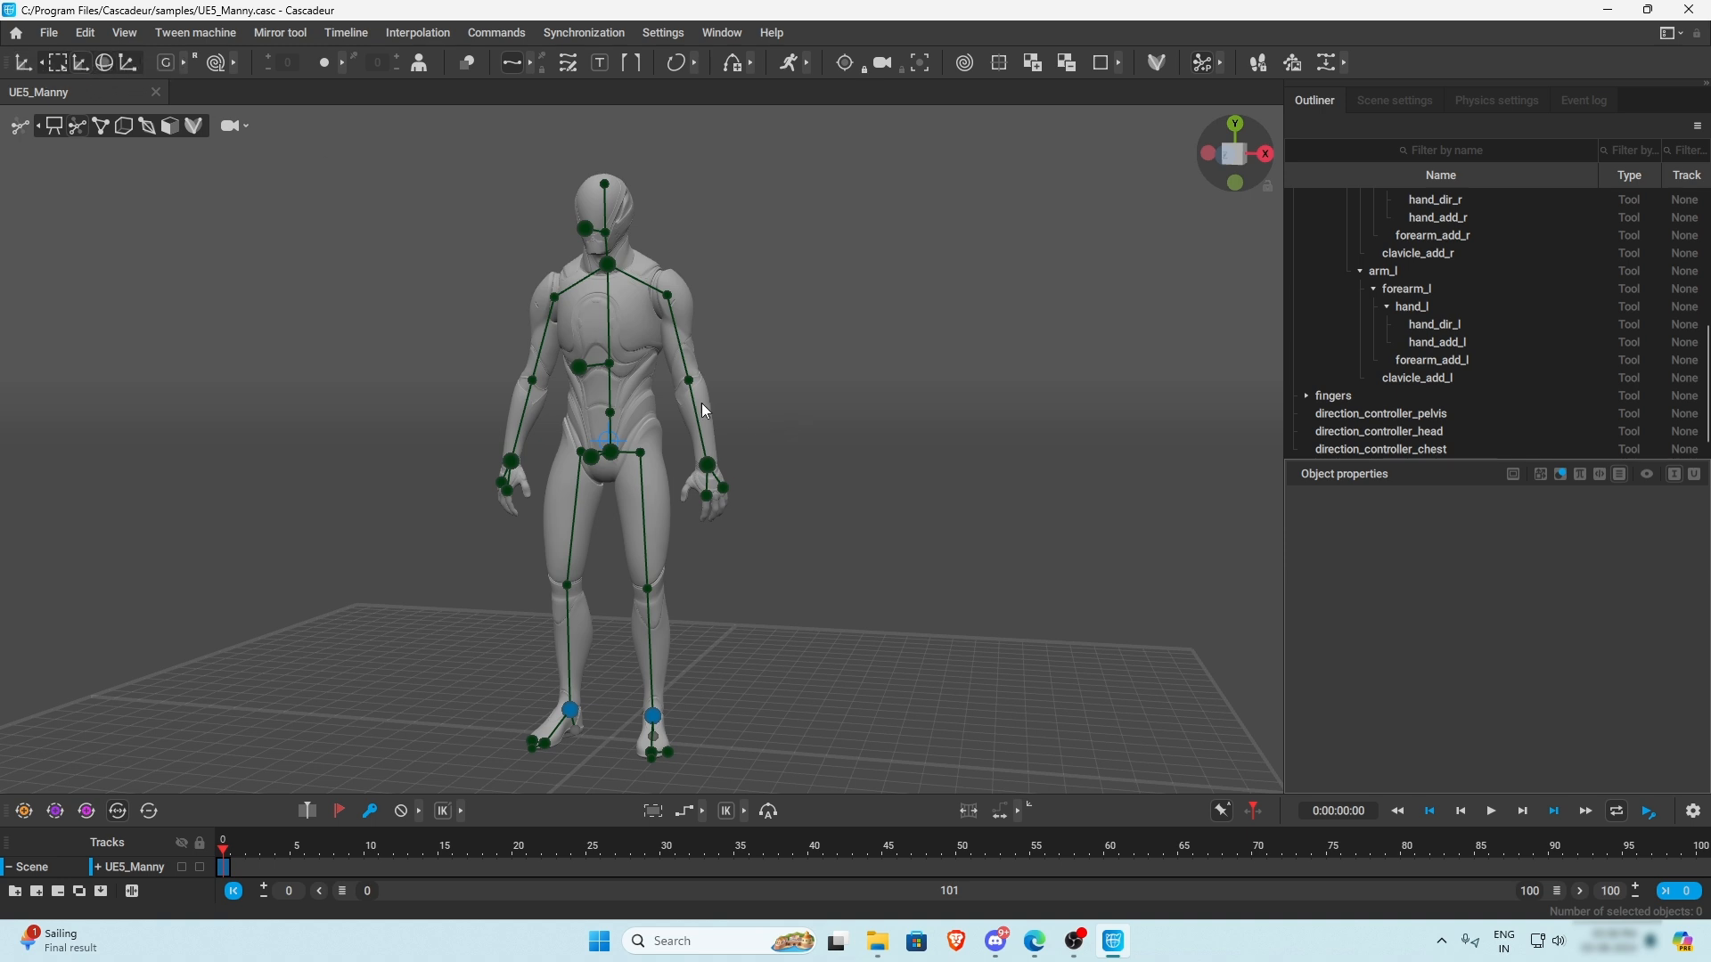
{"action": "left_click_drag", "start_coordinate": [837, 527], "coordinate": [904, 512], "text": "alt"}
{"action": "scroll", "coordinate": [504, 436], "scroll_direction": "down", "scroll_amount": 3}
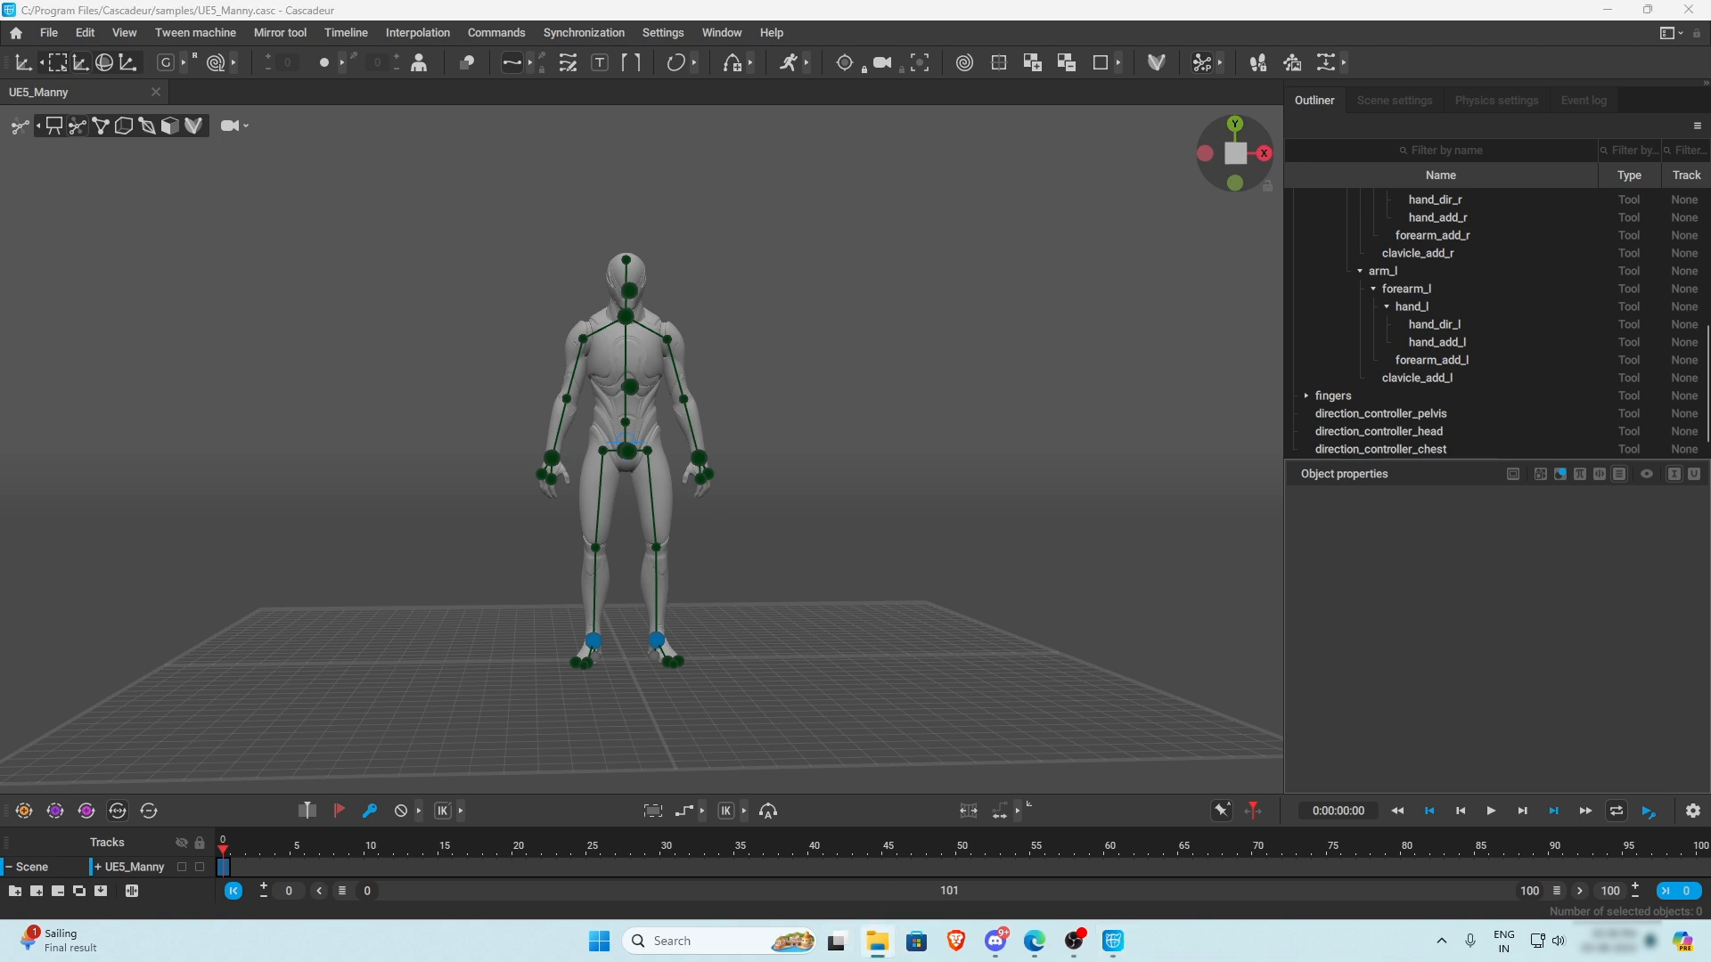
{"action": "left_click_drag", "start_coordinate": [624, 623], "coordinate": [788, 558]}
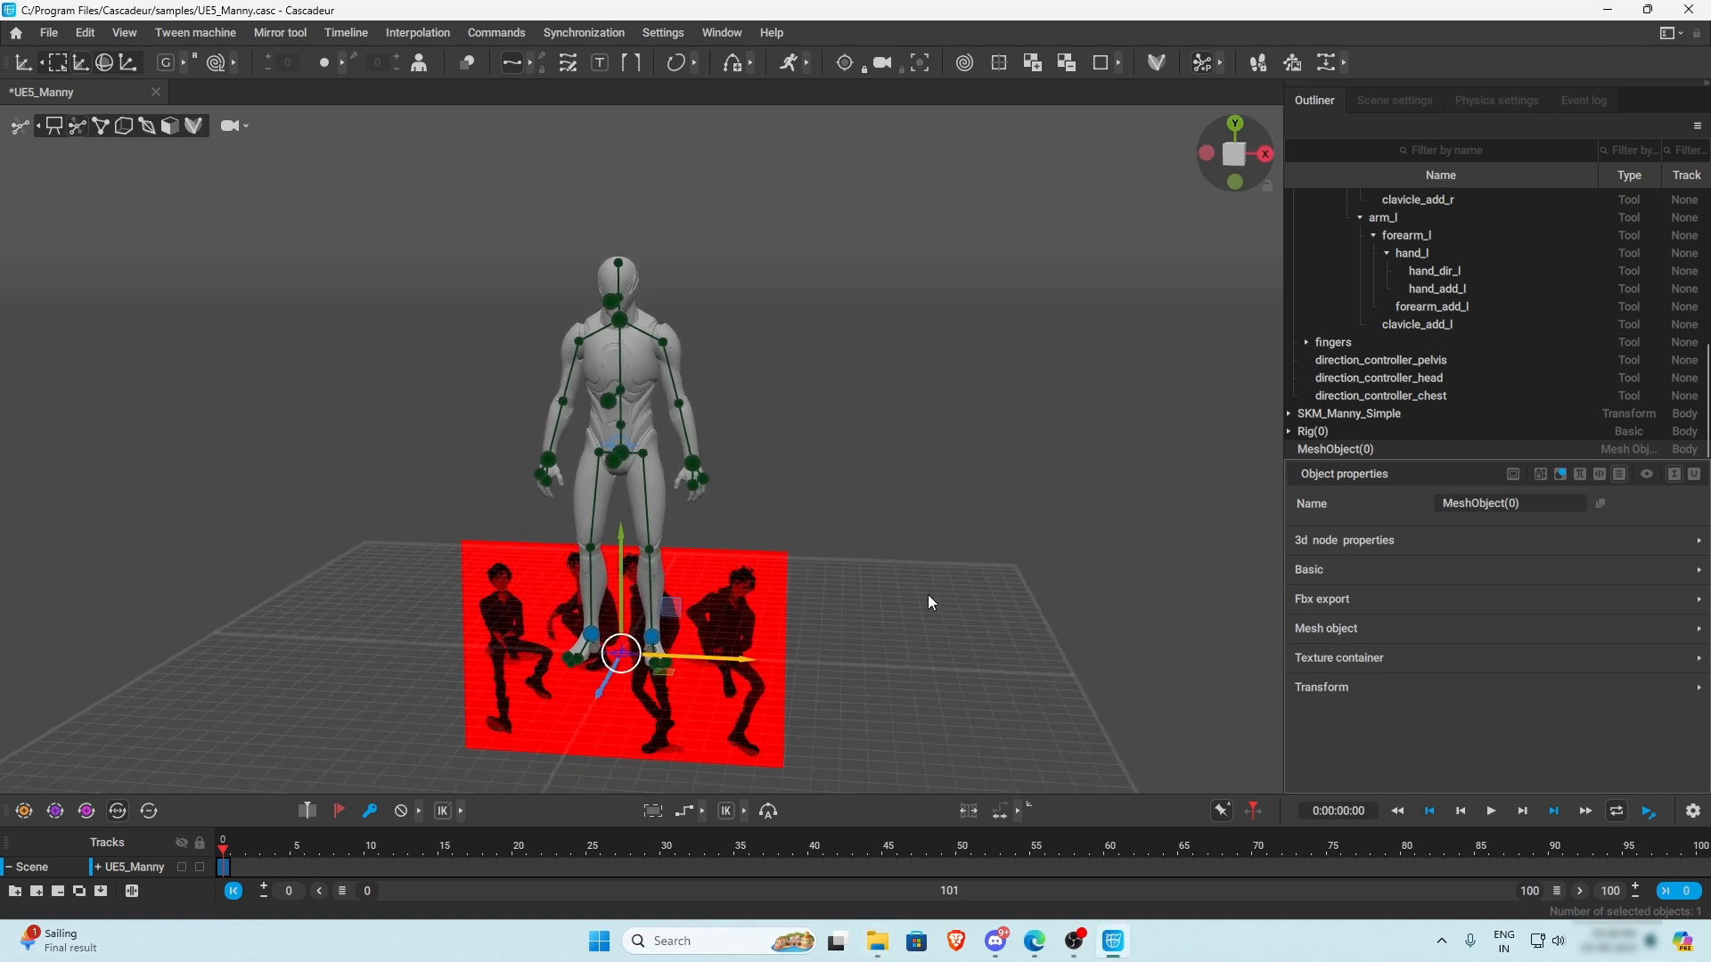
- Move the reference image behind the mannequin and above the floor, and scale it up uniformly to about the mannequin's height
{"action": "left_click_drag", "start_coordinate": [928, 595], "coordinate": [759, 610], "text": "alt"}
{"action": "left_click_drag", "start_coordinate": [871, 472], "coordinate": [877, 335]}
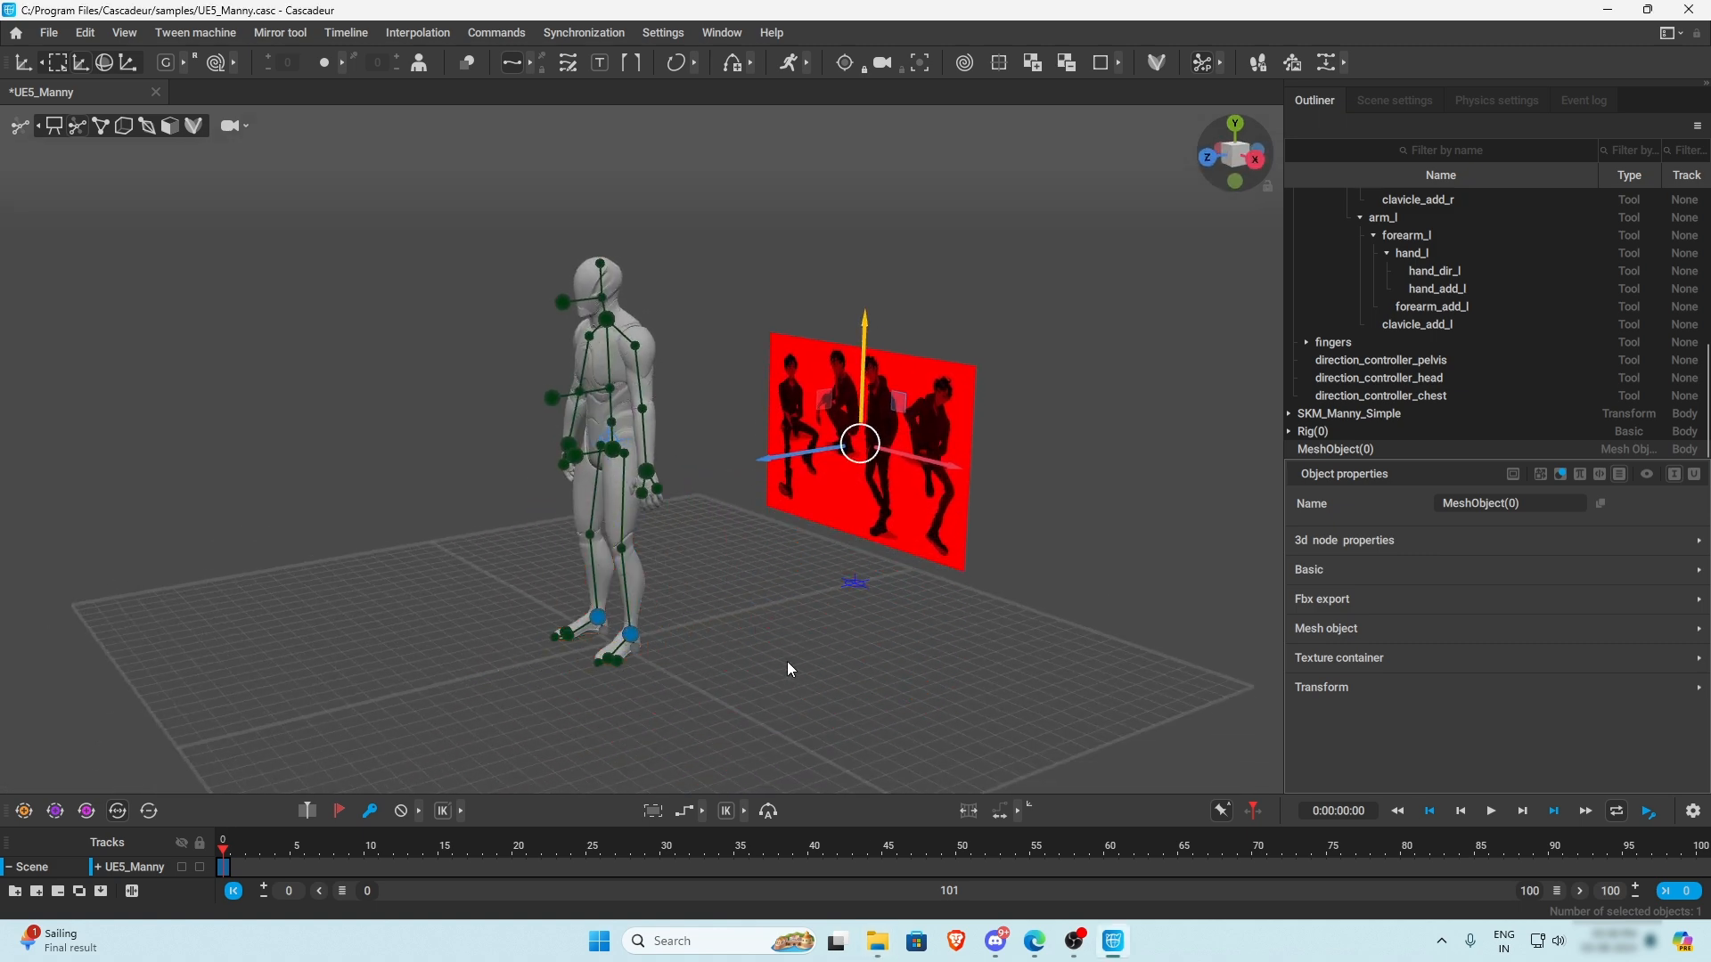
{"action": "left_click", "coordinate": [128, 63]}
{"action": "left_click_drag", "start_coordinate": [873, 461], "coordinate": [892, 484]}
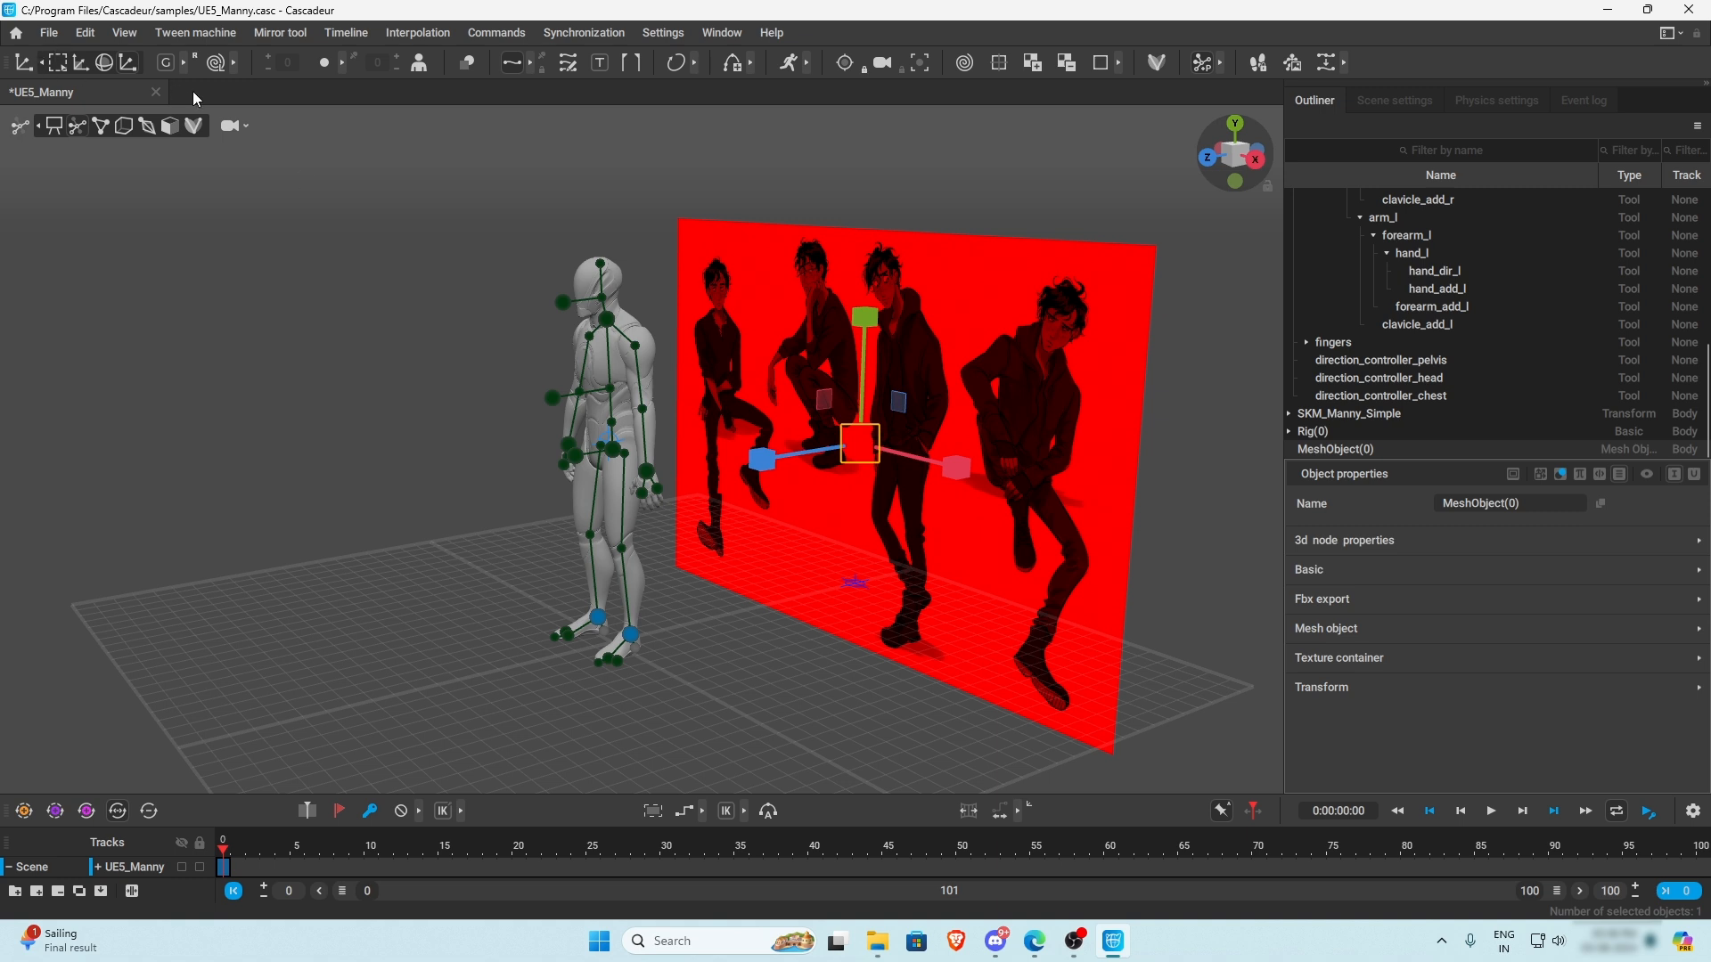
- Move the enlarged reference image farther back and sideways along its X axis, and deselect it
{"action": "key", "text": "w"}
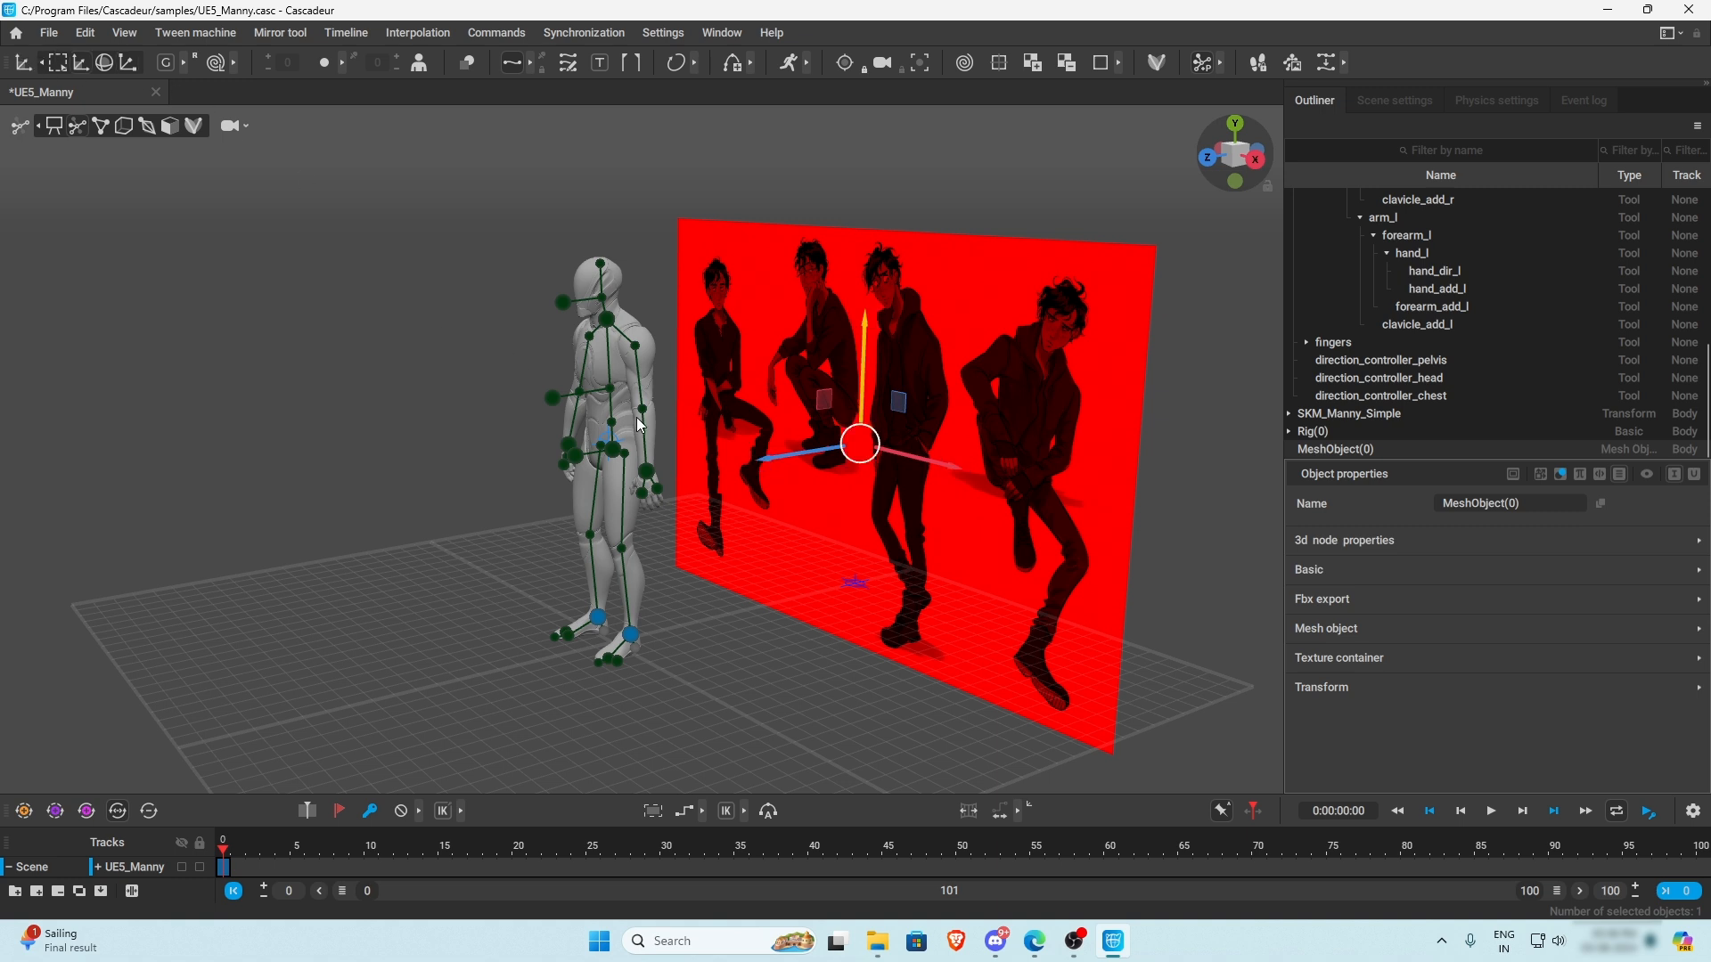
{"action": "key", "text": "e"}
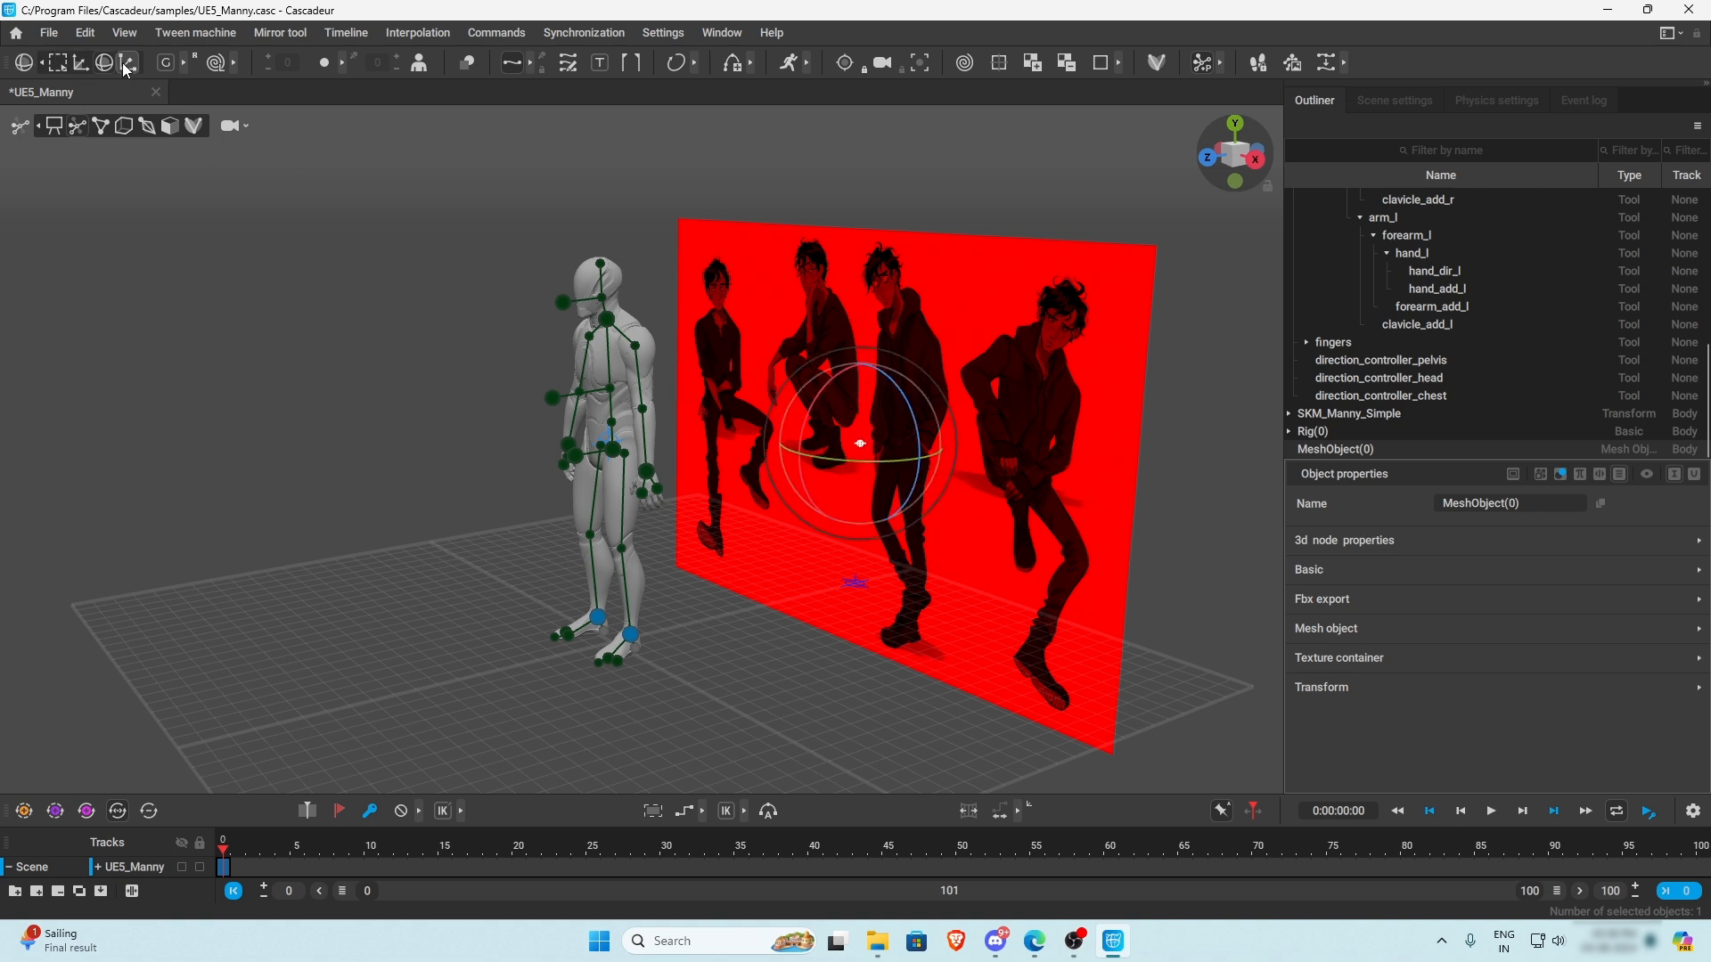
{"action": "key", "text": "w"}
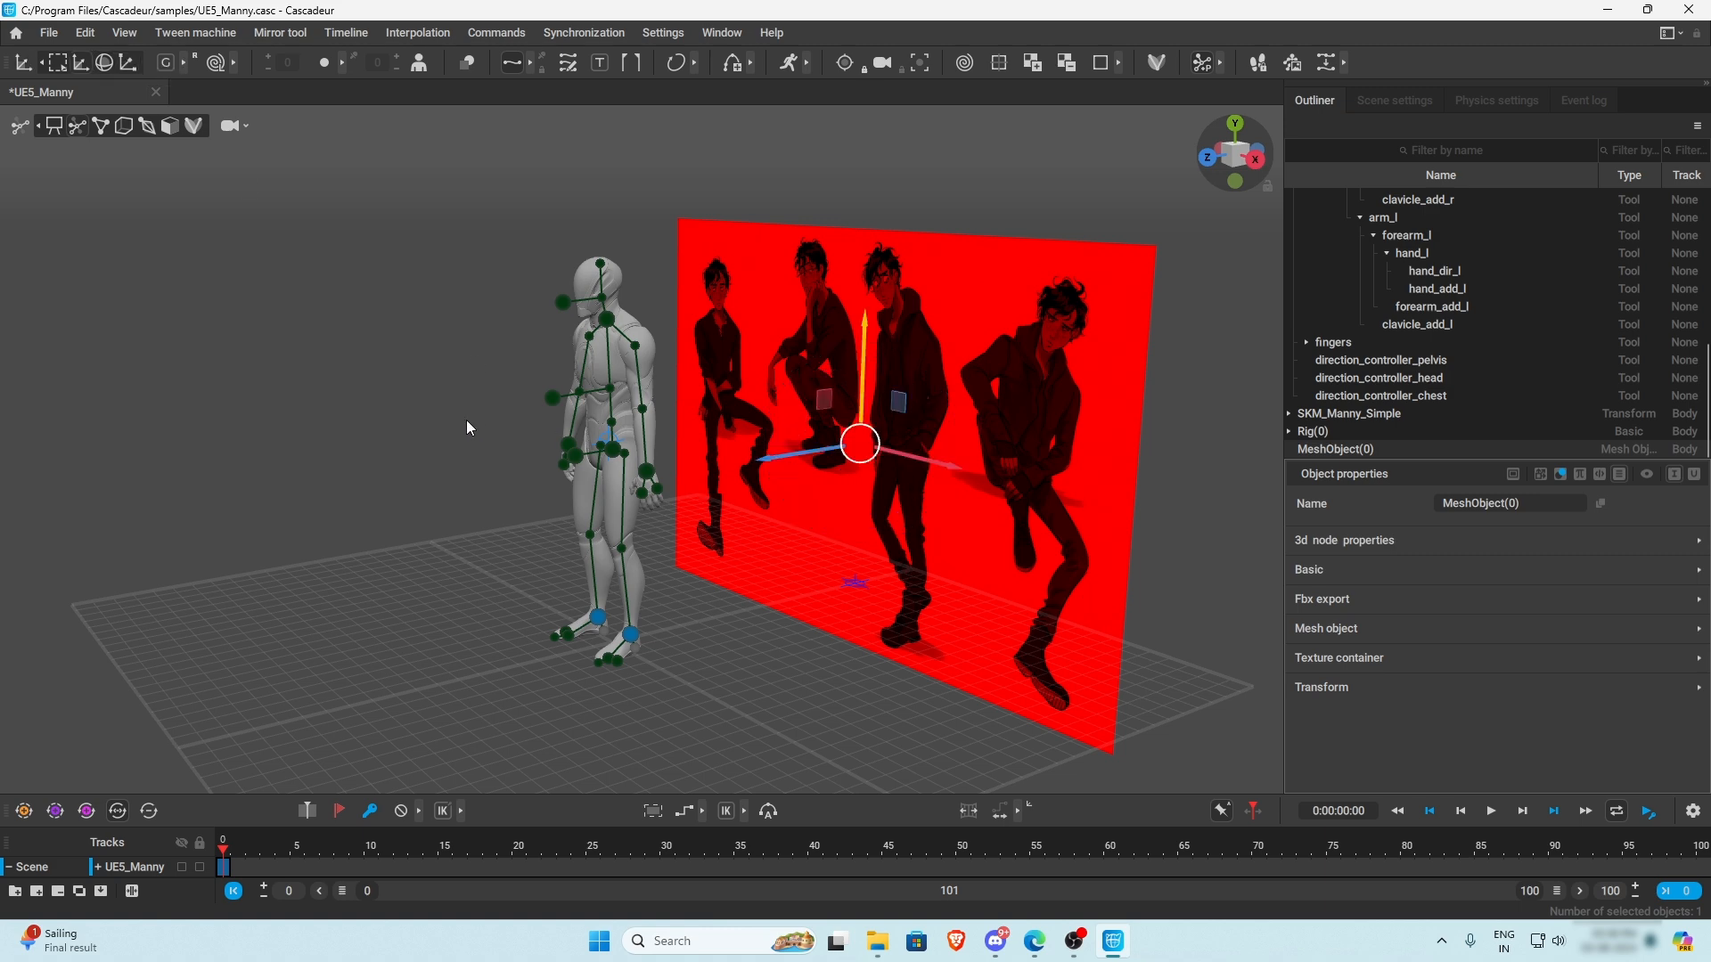
{"action": "left_click_drag", "start_coordinate": [766, 456], "coordinate": [821, 446]}
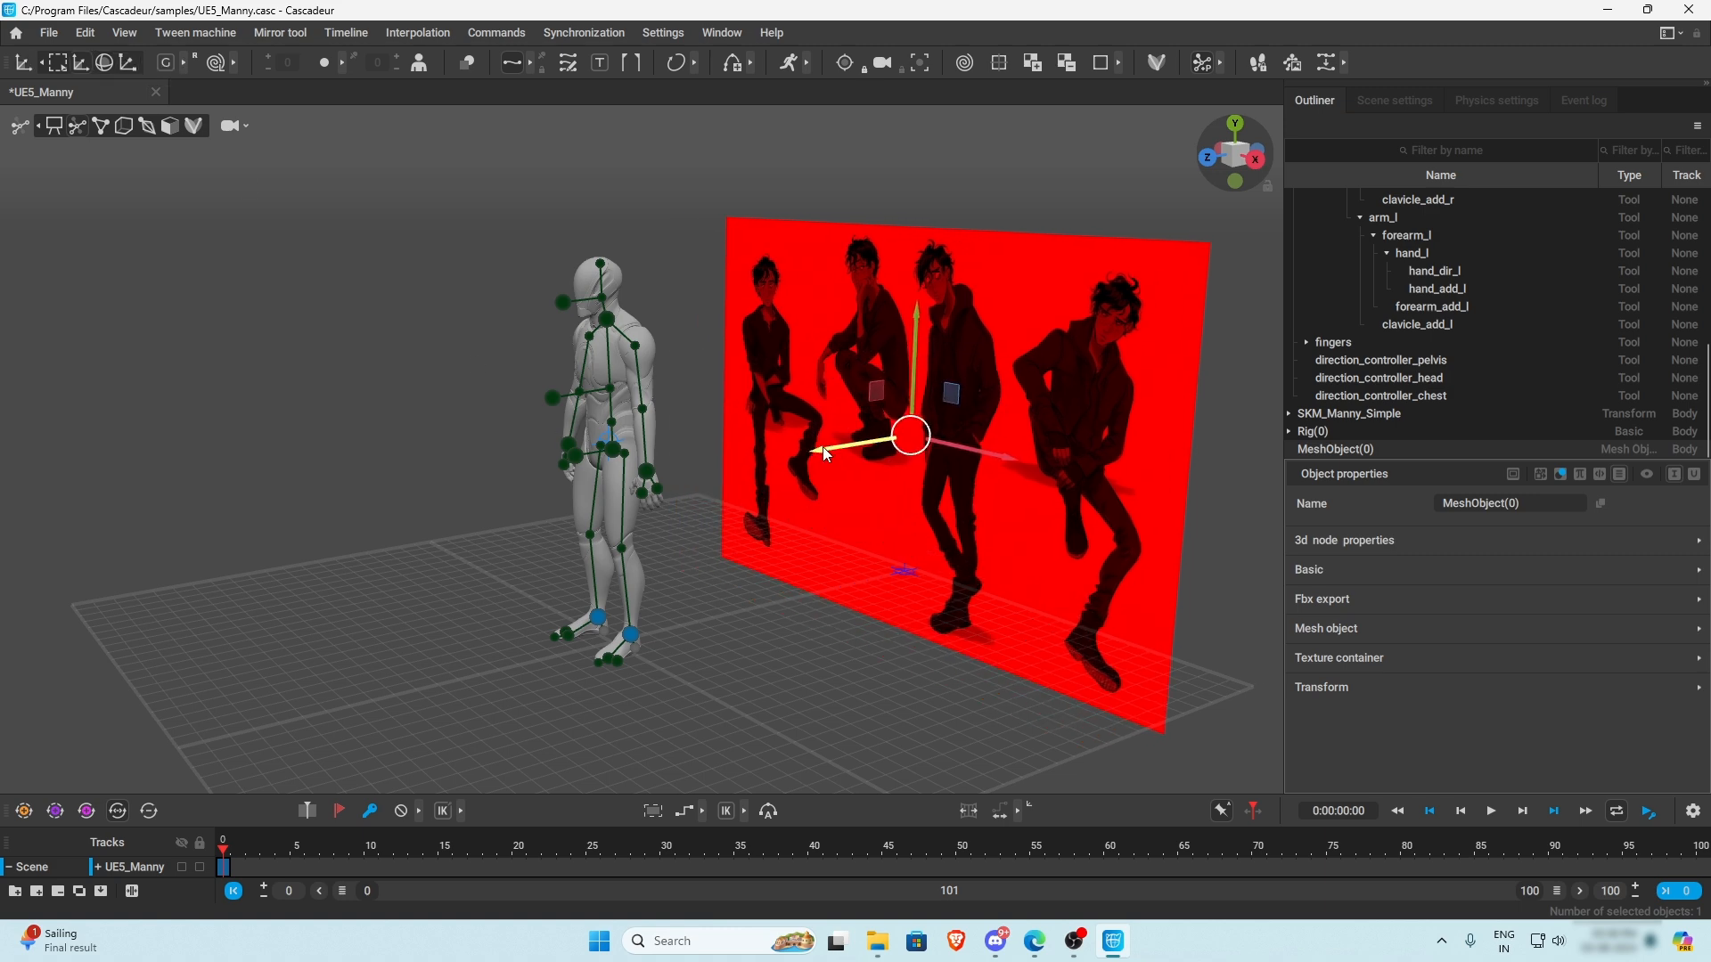
{"action": "right_click_drag", "start_coordinate": [757, 592], "coordinate": [873, 488]}
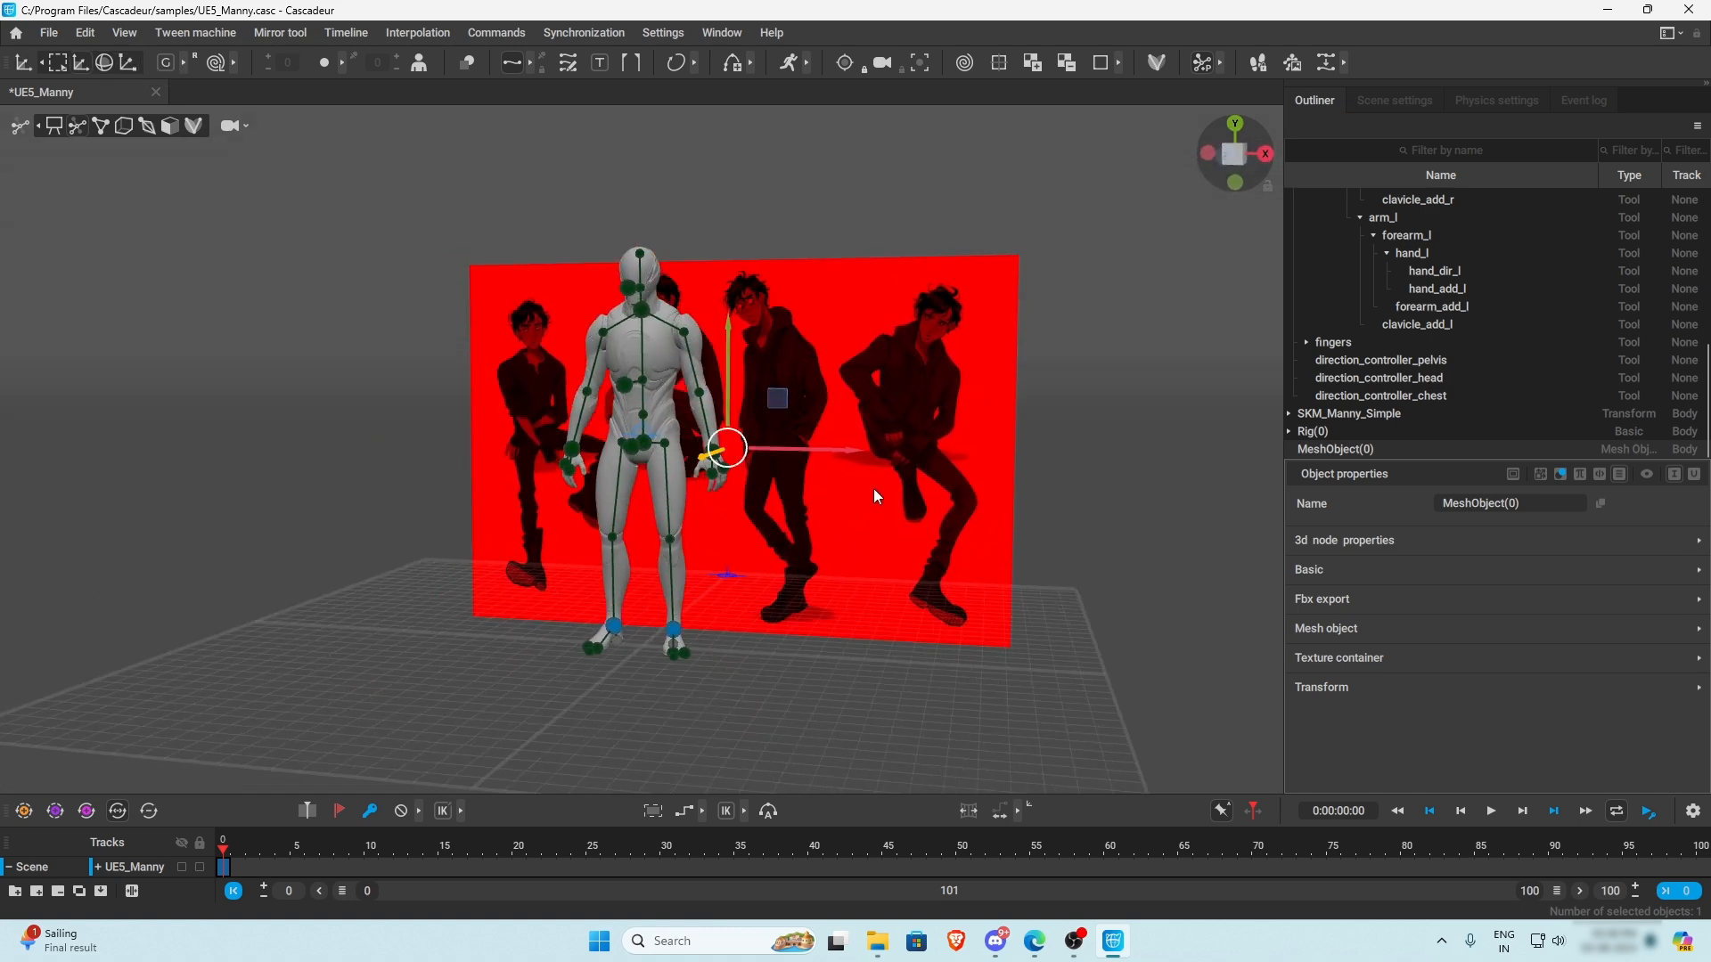
{"action": "left_click_drag", "start_coordinate": [838, 453], "coordinate": [920, 451]}
{"action": "left_click", "coordinate": [875, 676]}
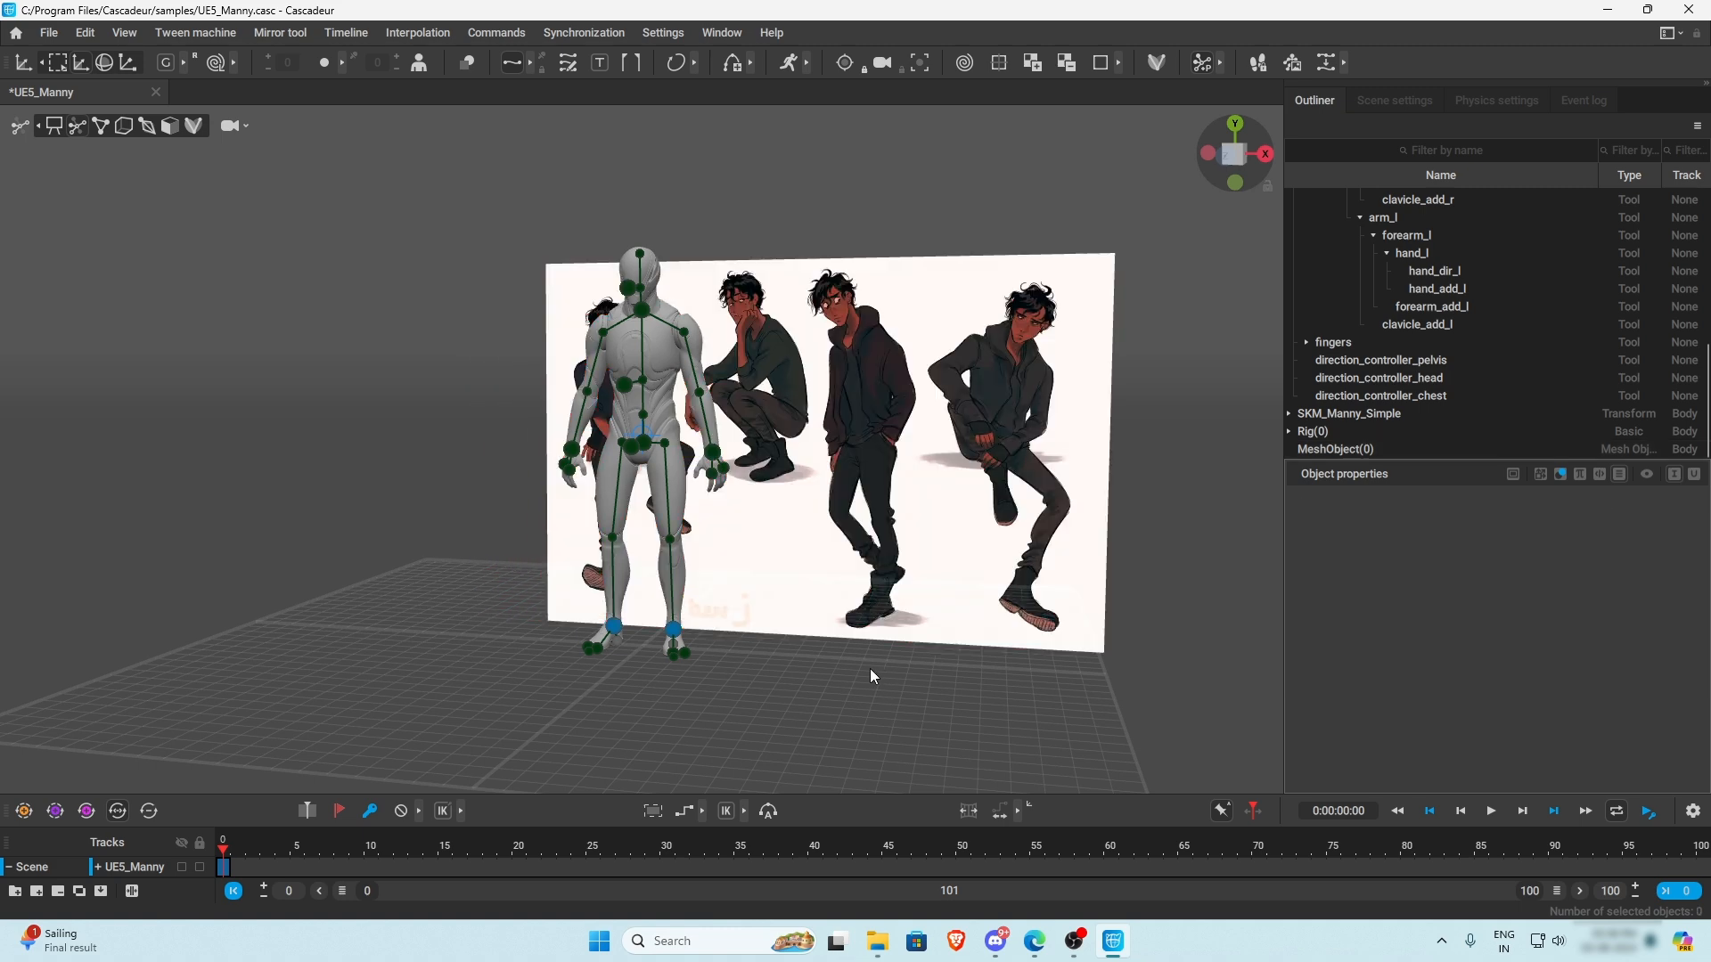
- Collapse the auto_posing hierarchy in the Outliner
{"action": "right_click_drag", "start_coordinate": [870, 669], "coordinate": [873, 575]}
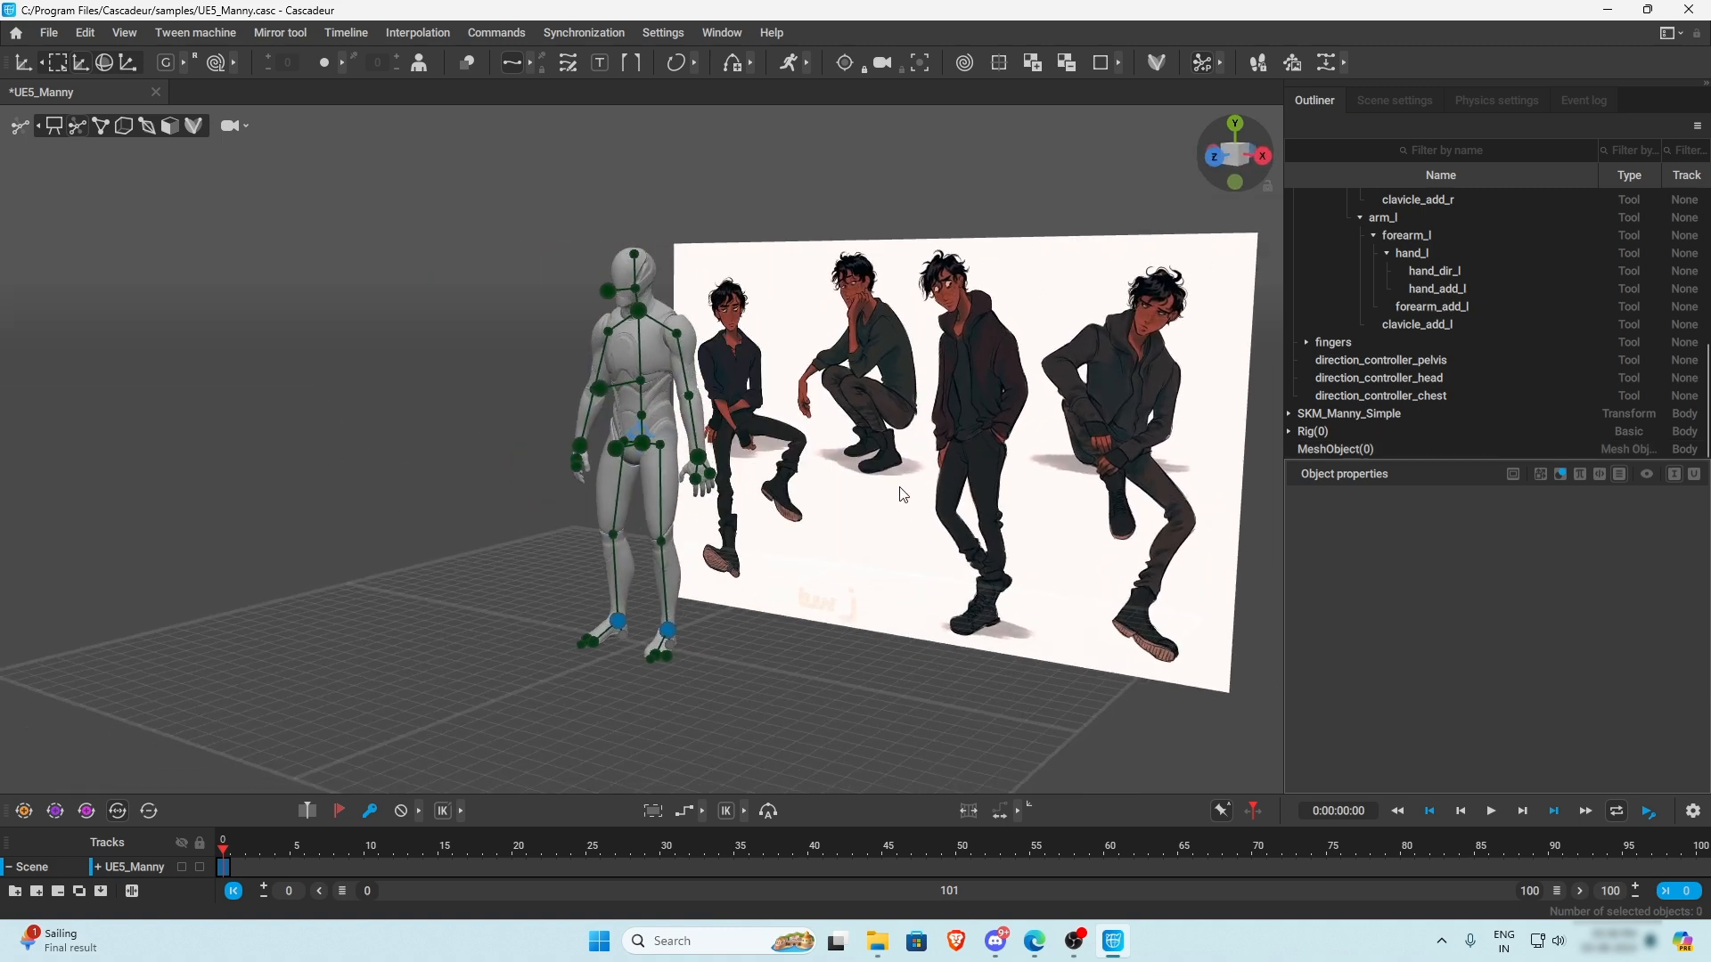
{"action": "scroll", "coordinate": [1369, 317], "scroll_direction": "up", "scroll_amount": 10}
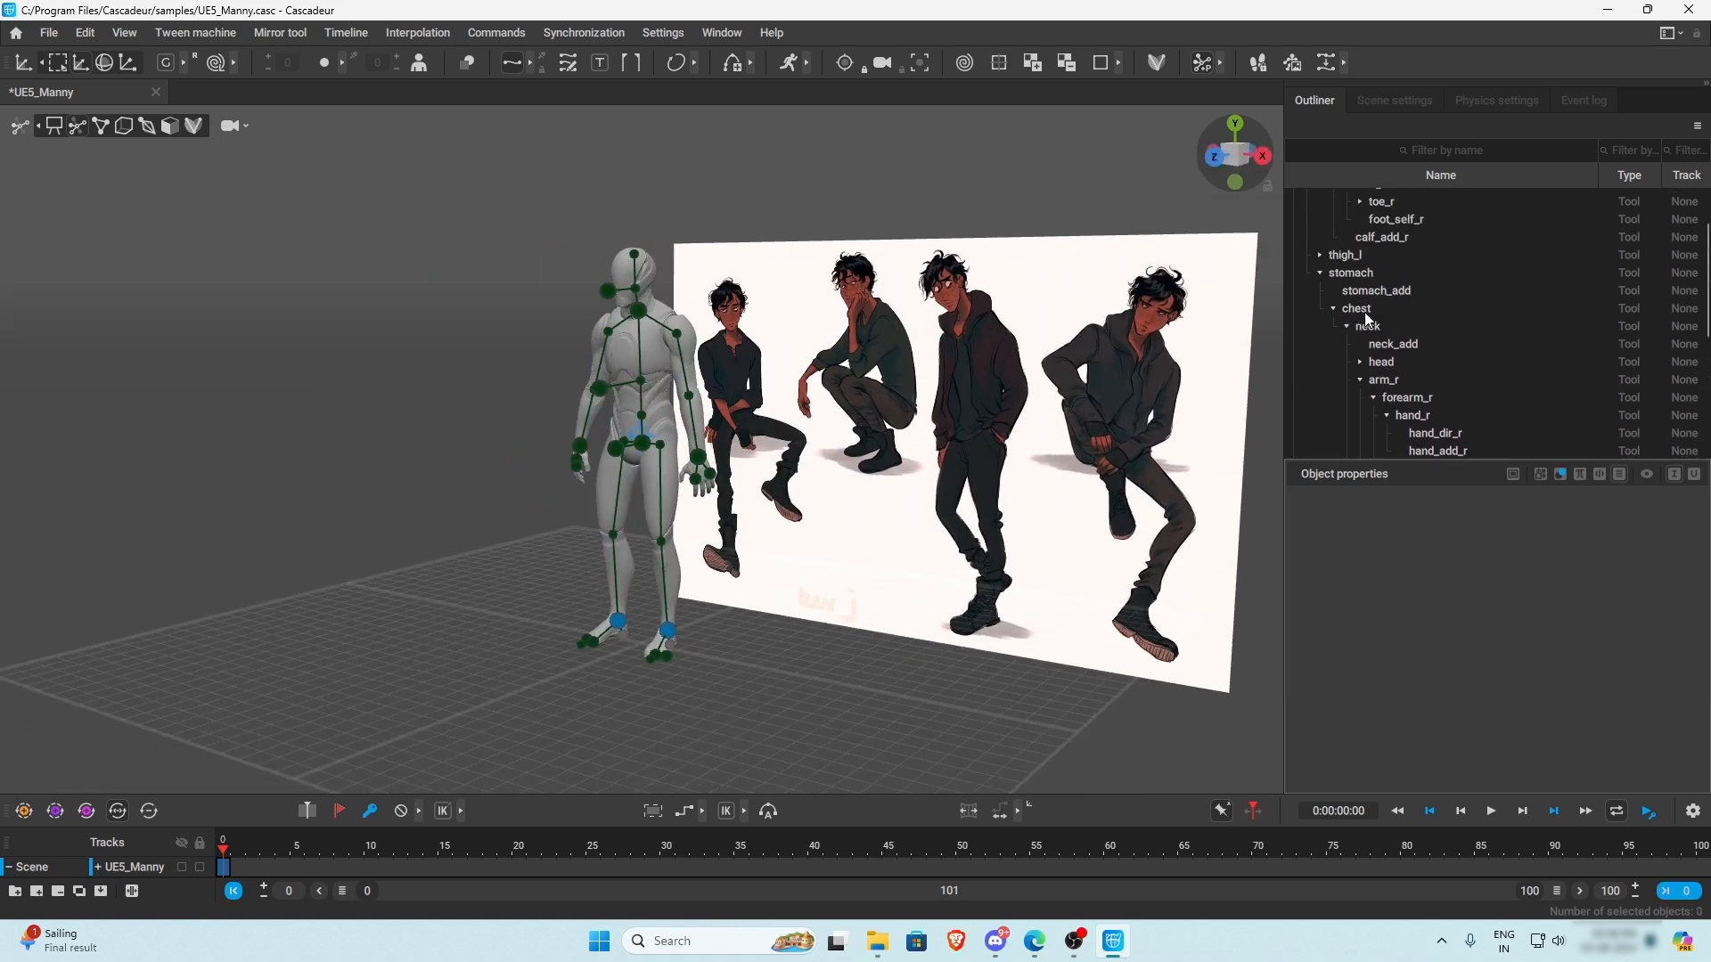
{"action": "left_click", "coordinate": [1289, 199]}
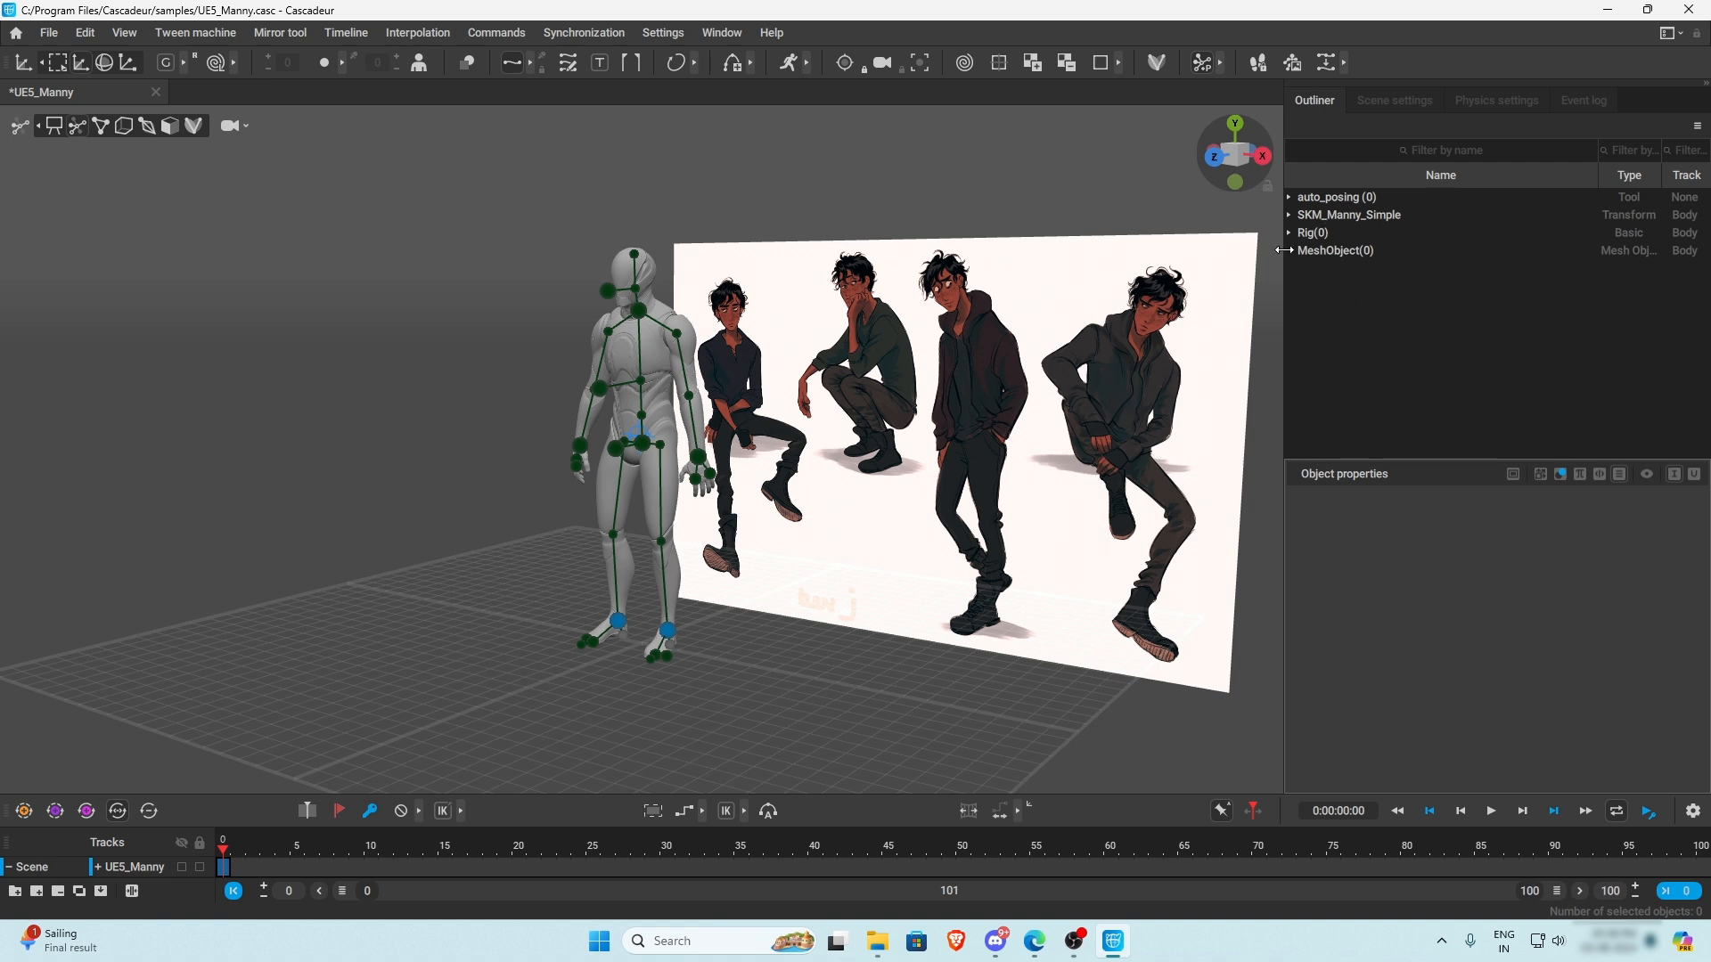
{"action": "left_click", "coordinate": [1324, 252]}
{"action": "right_click", "coordinate": [1316, 255]}
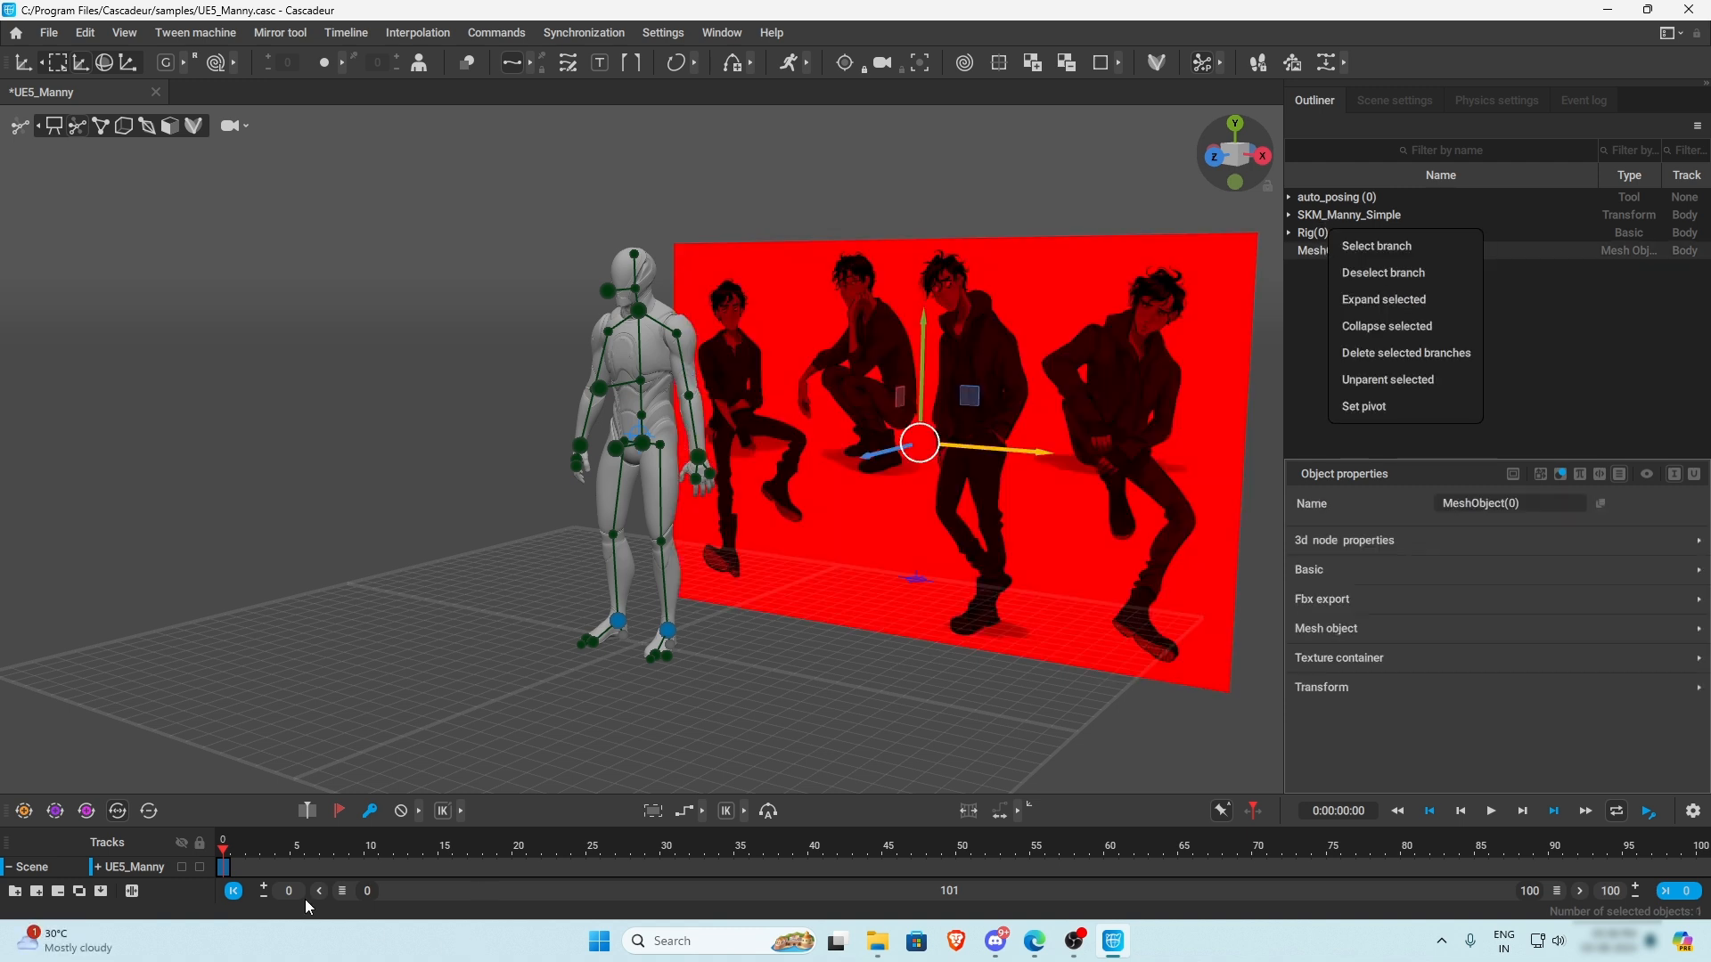
{"action": "left_click_drag", "start_coordinate": [225, 794], "coordinate": [258, 780]}
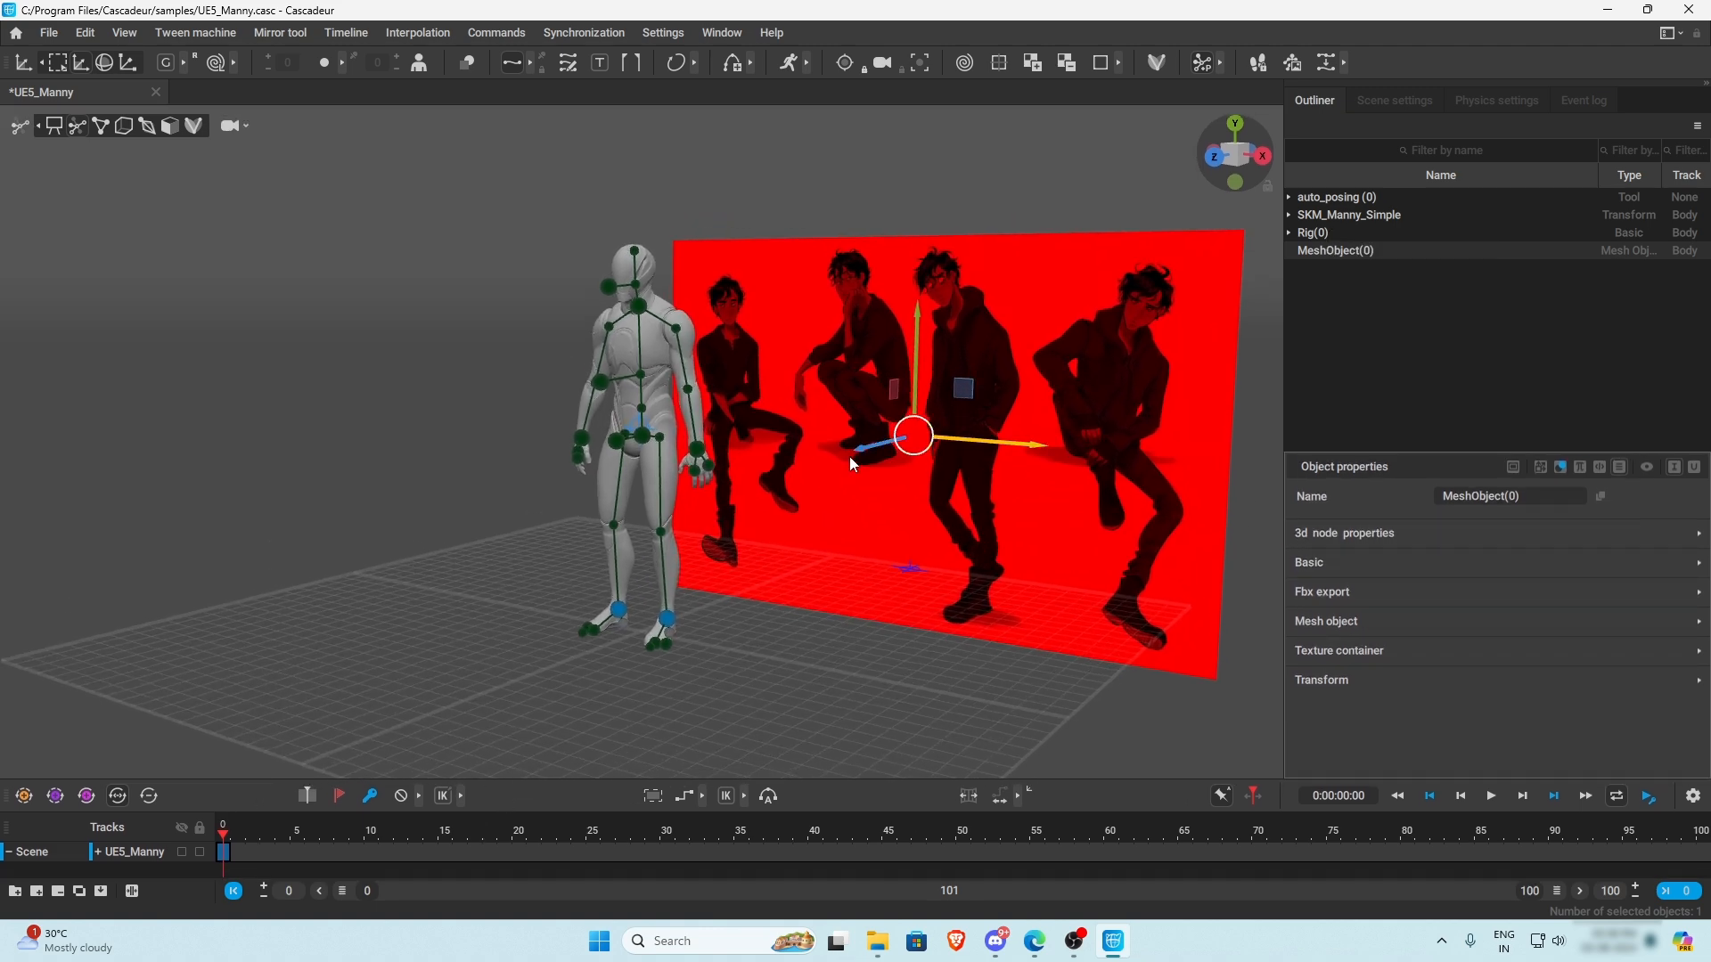
{"action": "left_click", "coordinate": [806, 651]}
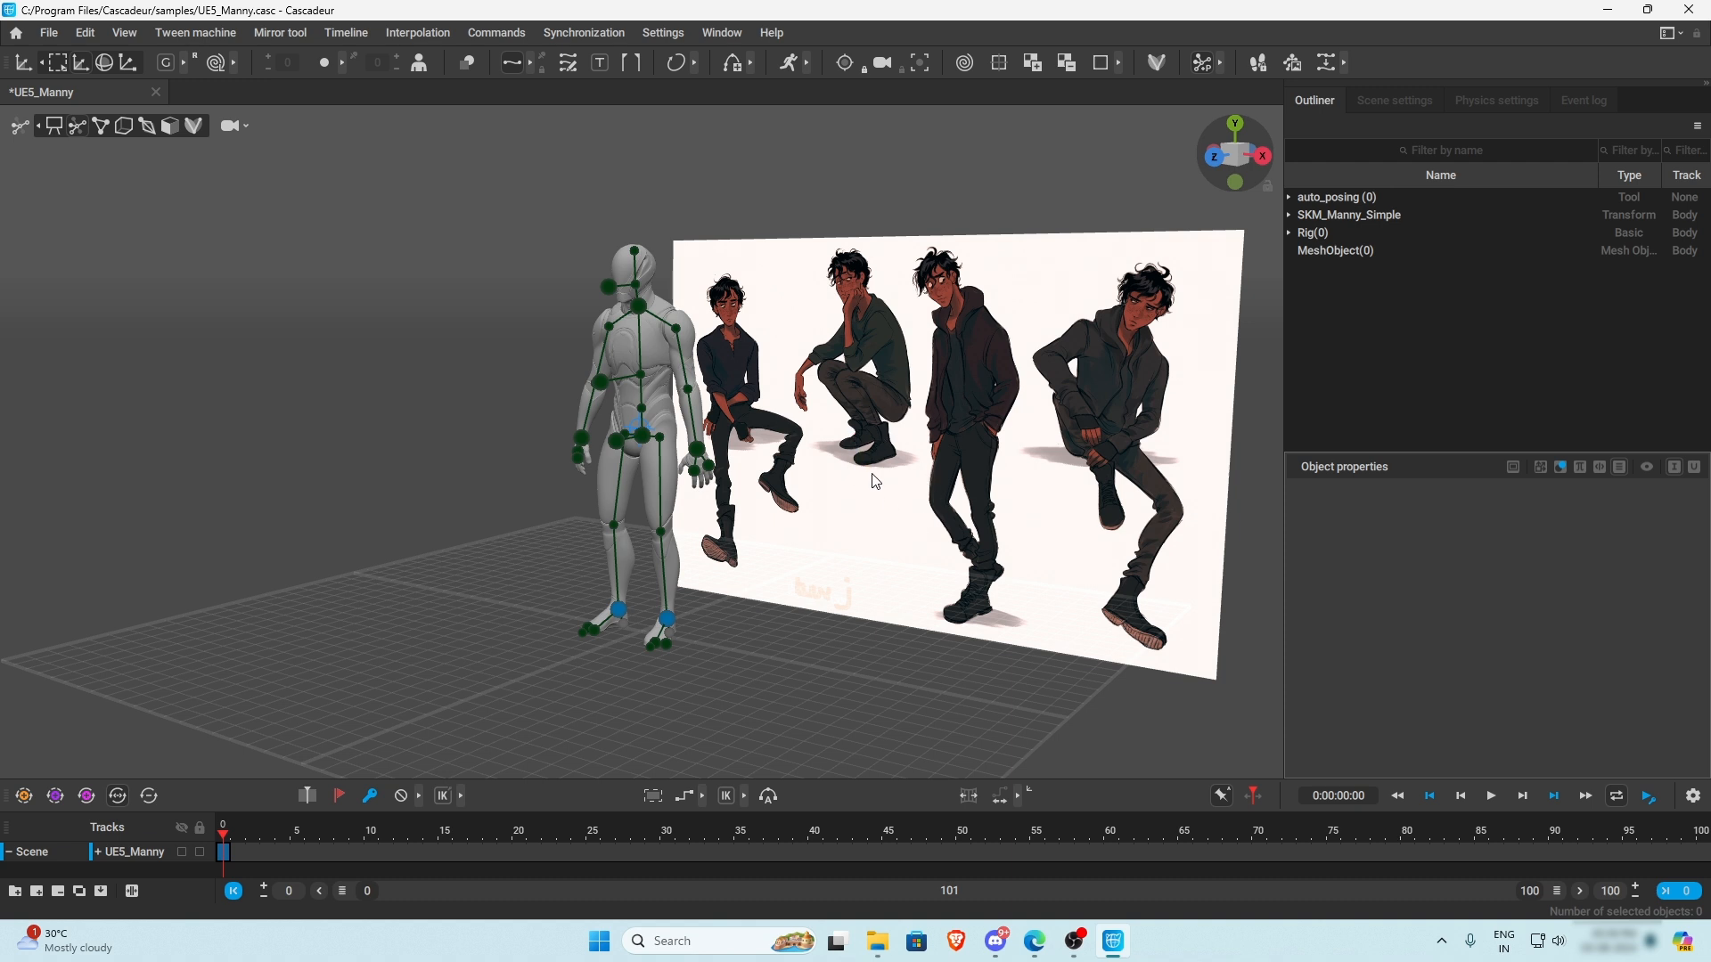
- Move the reference image farther behind the mannequin, raise it slightly, shift it sideways along its X axis, and deselect it
{"action": "left_click", "coordinate": [1326, 252]}
{"action": "left_click_drag", "start_coordinate": [864, 448], "coordinate": [918, 434]}
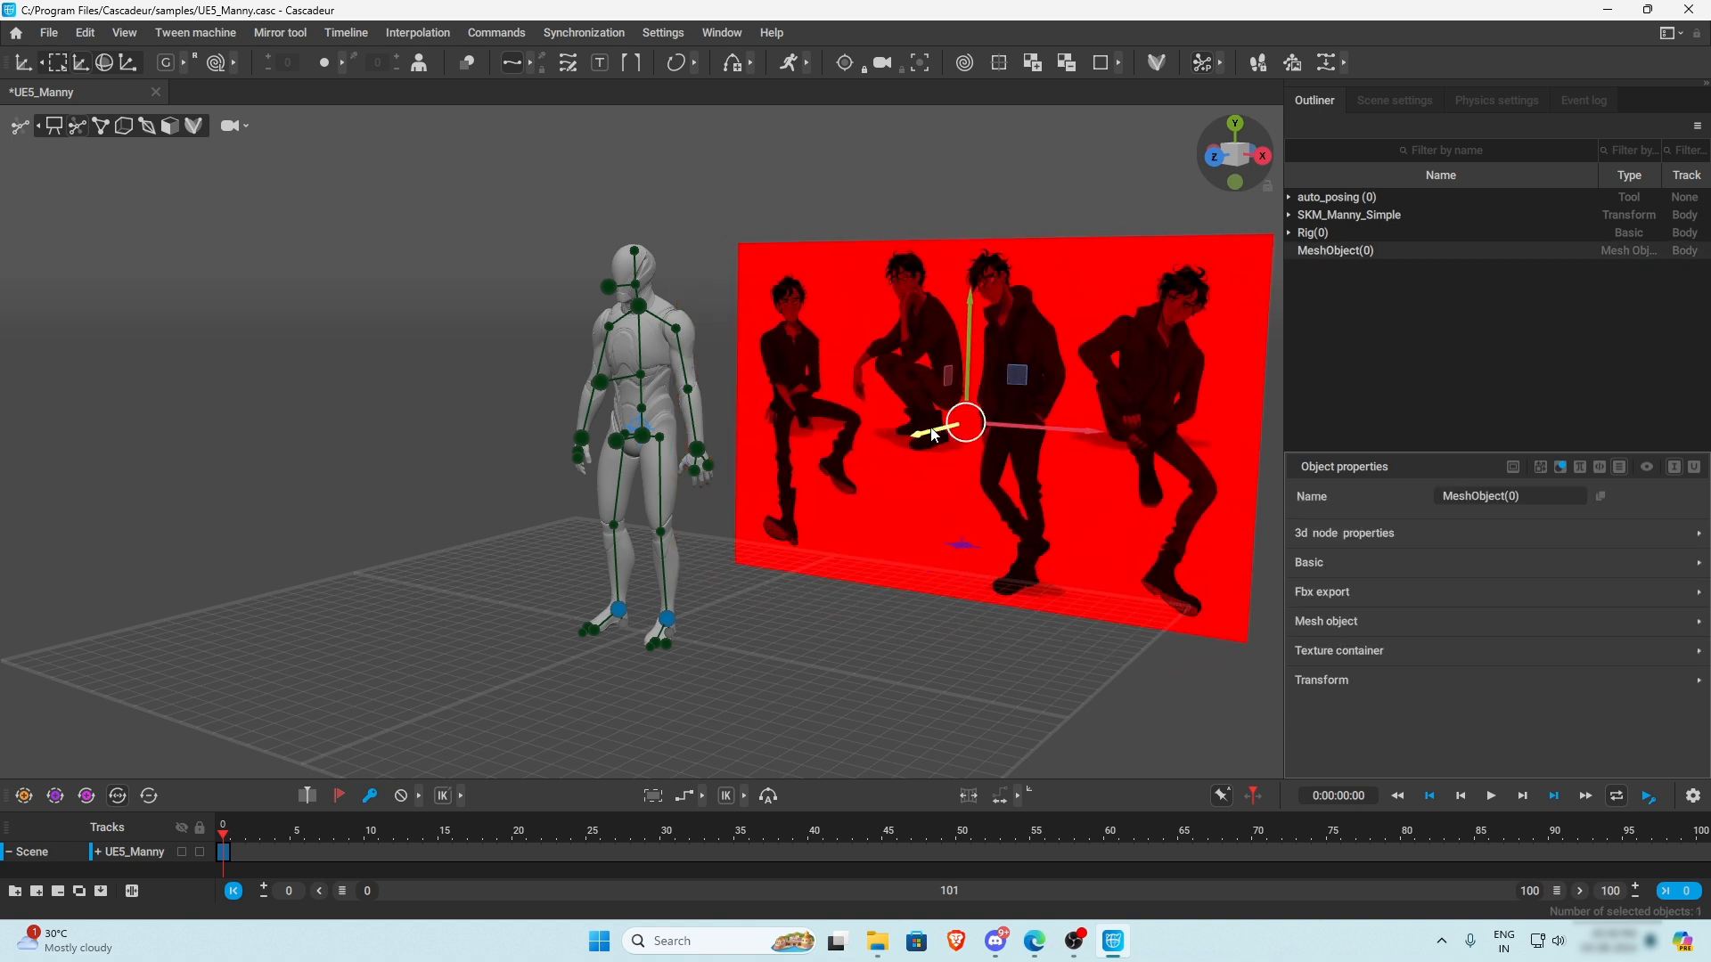
{"action": "left_click_drag", "start_coordinate": [969, 324], "coordinate": [970, 295]}
{"action": "left_click_drag", "start_coordinate": [1069, 400], "coordinate": [1019, 395]}
{"action": "right_click_drag", "start_coordinate": [776, 640], "coordinate": [847, 636]}
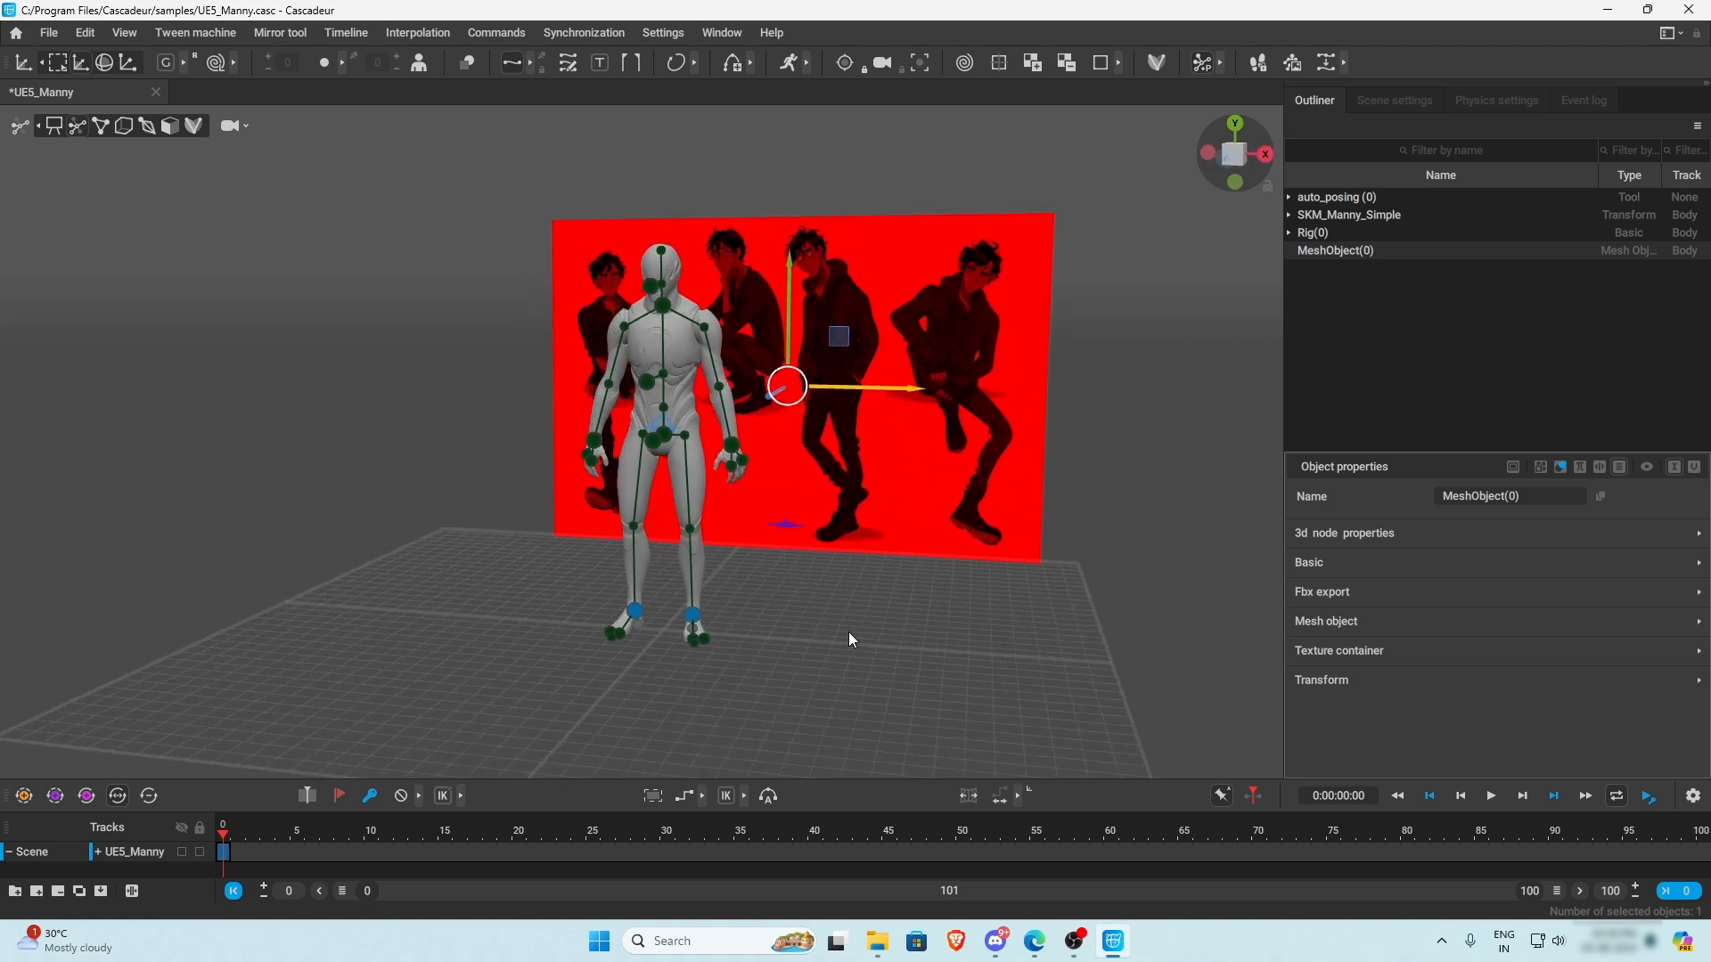
{"action": "left_click", "coordinate": [837, 630]}
- Enlarge the timeline area and move the playhead to frame 10
{"action": "left_click_drag", "start_coordinate": [553, 788], "coordinate": [545, 705]}
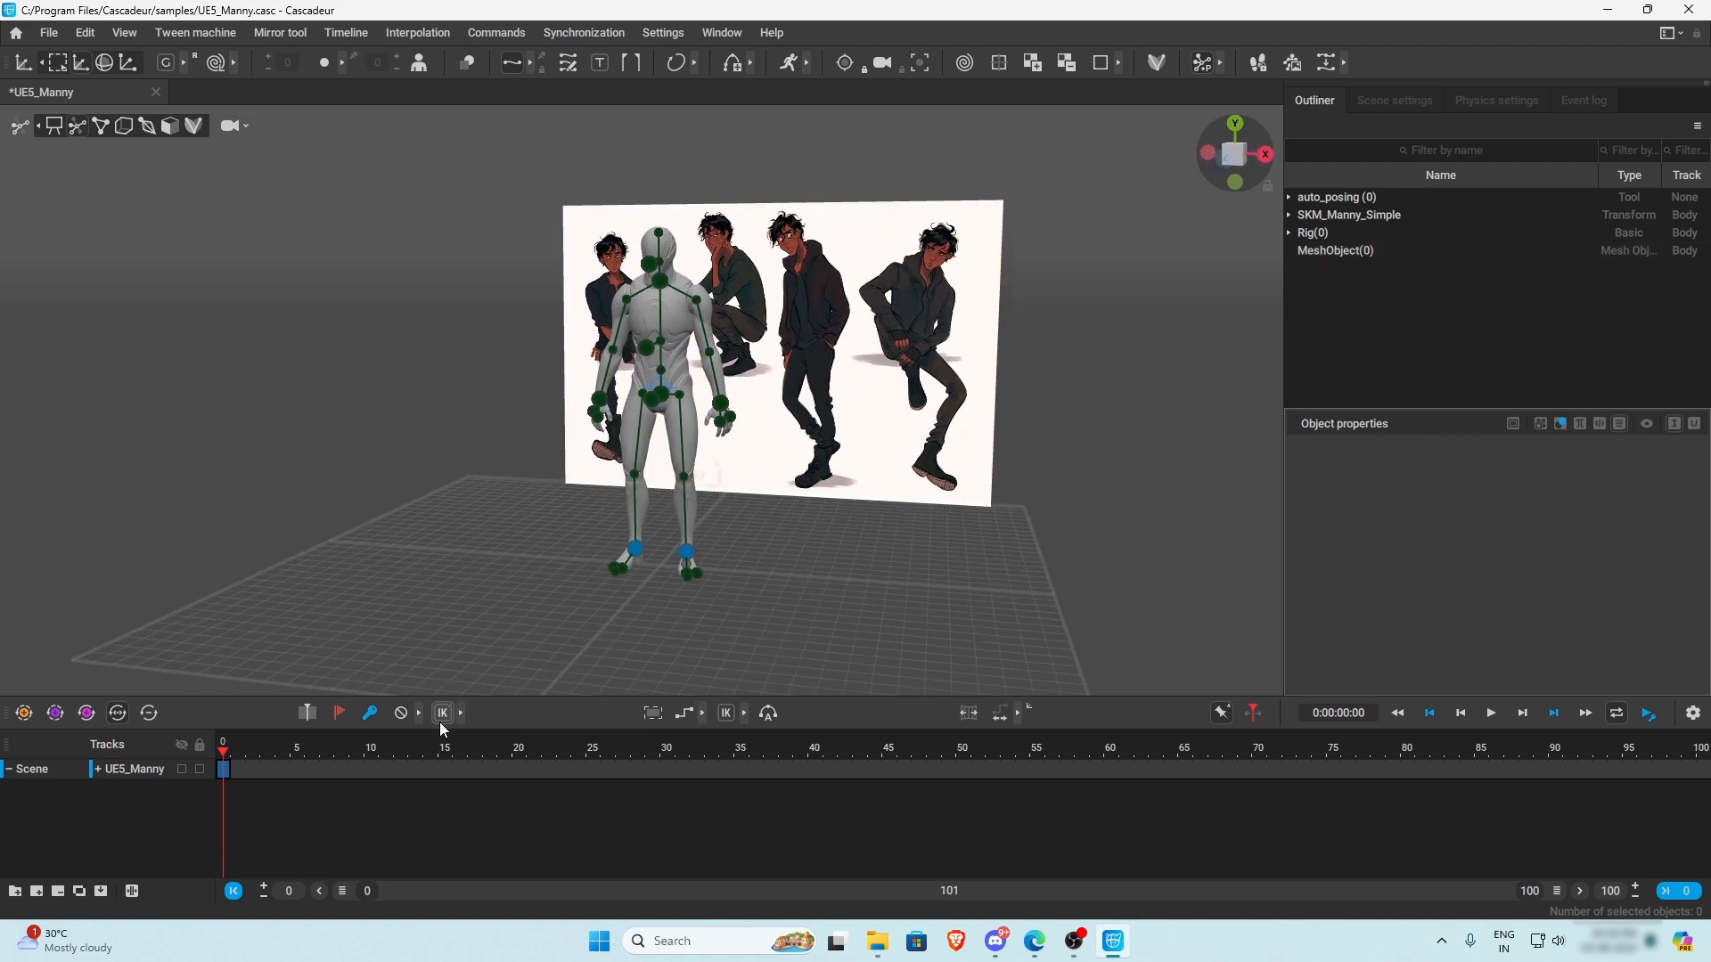
{"action": "left_click_drag", "start_coordinate": [230, 760], "coordinate": [371, 757]}
{"action": "scroll", "coordinate": [673, 437], "scroll_direction": "up", "scroll_amount": 2}
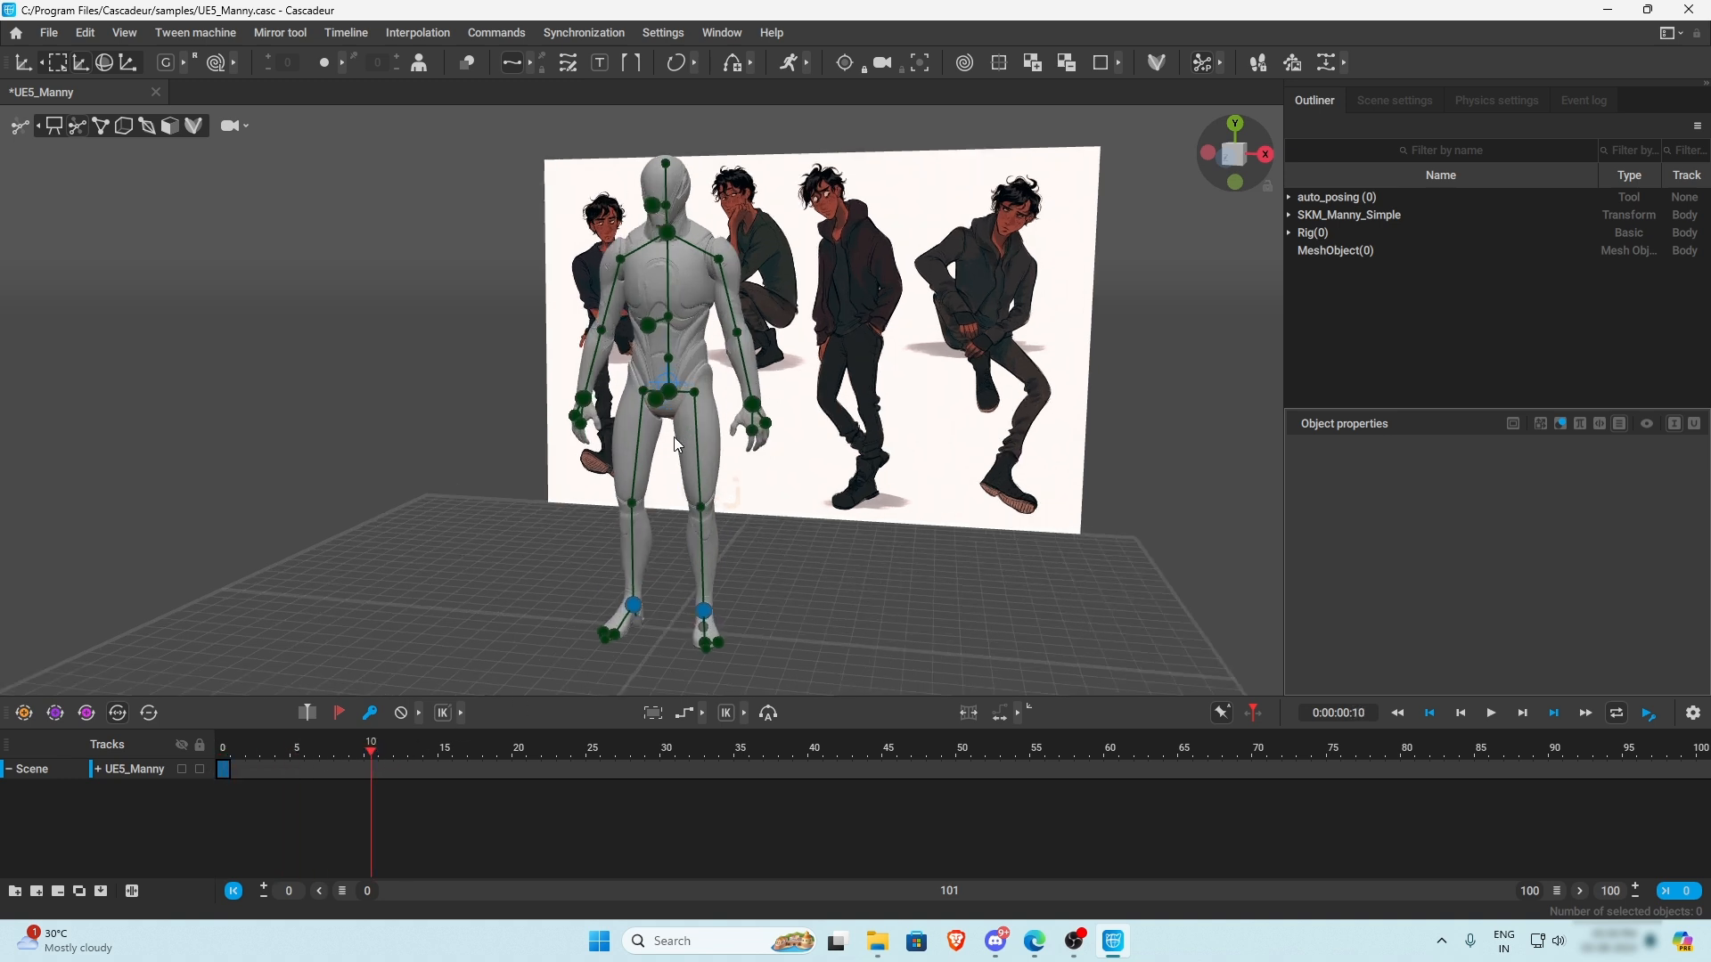
{"action": "left_click_drag", "start_coordinate": [326, 753], "coordinate": [373, 757]}
- Try moving the left-hand controller forward at frame 10 without a keyframe, and undo the move
{"action": "right_click_drag", "start_coordinate": [846, 533], "coordinate": [791, 490]}
{"action": "left_click", "coordinate": [697, 424]}
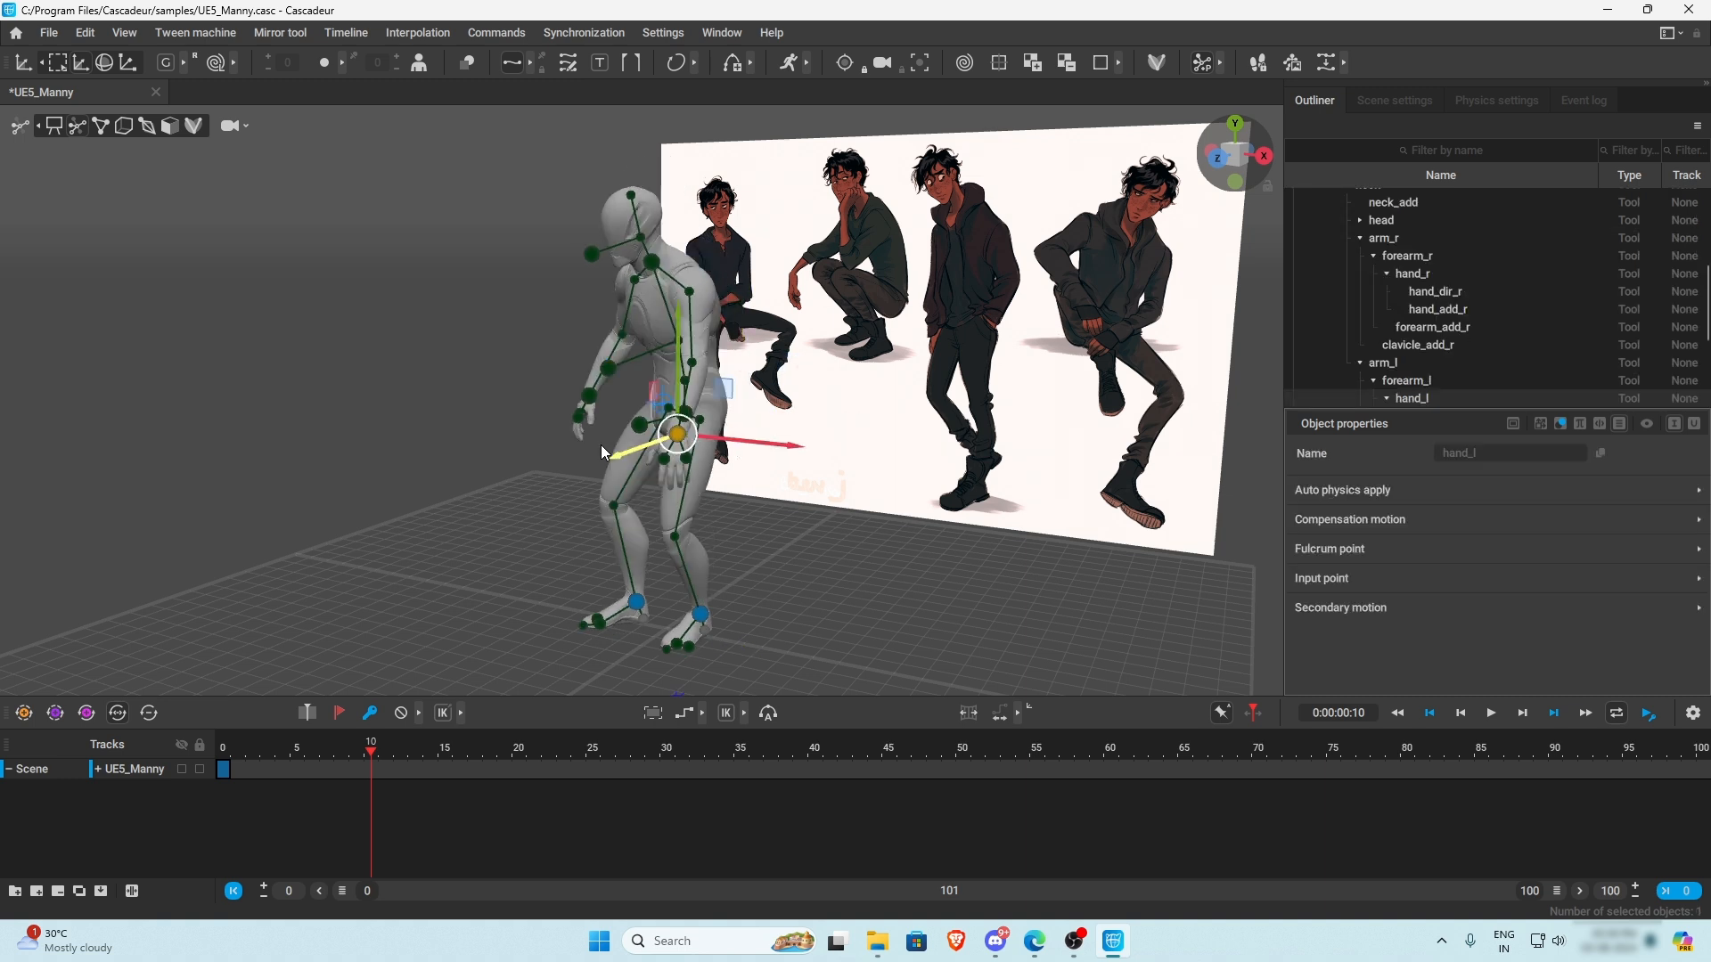
{"action": "left_click_drag", "start_coordinate": [600, 445], "coordinate": [579, 477]}
{"action": "key", "text": "ctrl+z"}
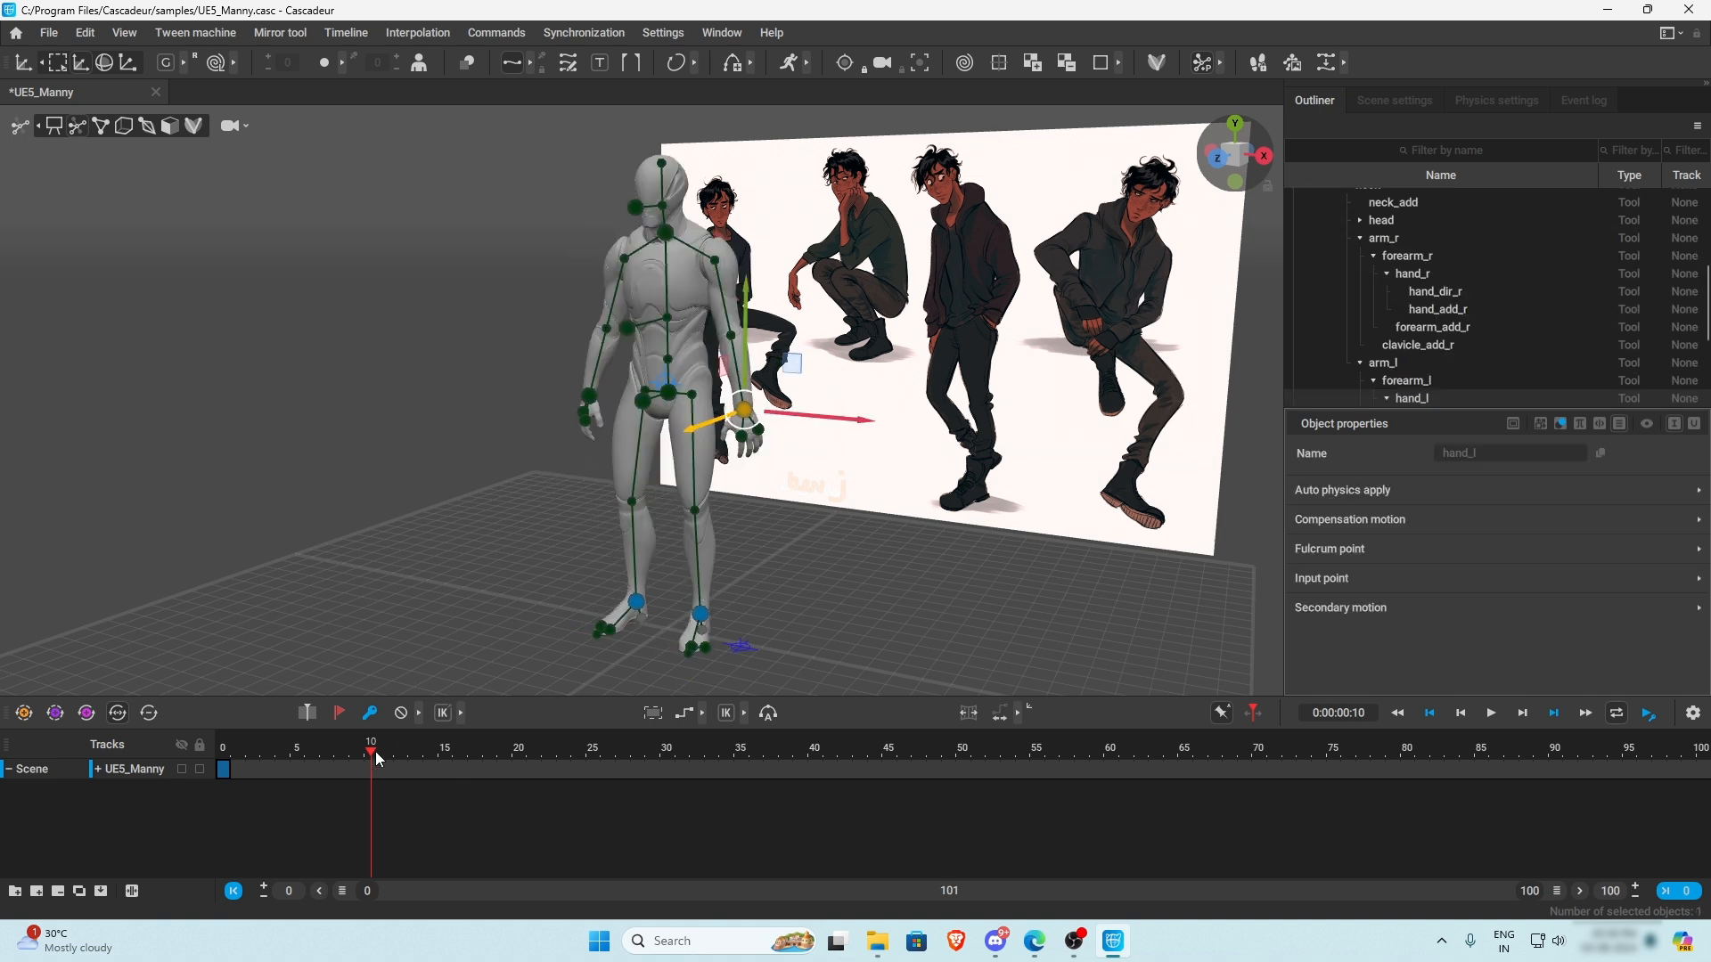
- Add a keyframe at frame 10 and move the left-hand controller forward on it
{"action": "left_click_drag", "start_coordinate": [376, 759], "coordinate": [329, 756]}
{"action": "left_click_drag", "start_coordinate": [322, 757], "coordinate": [372, 757]}
{"action": "left_click", "coordinate": [369, 713]}
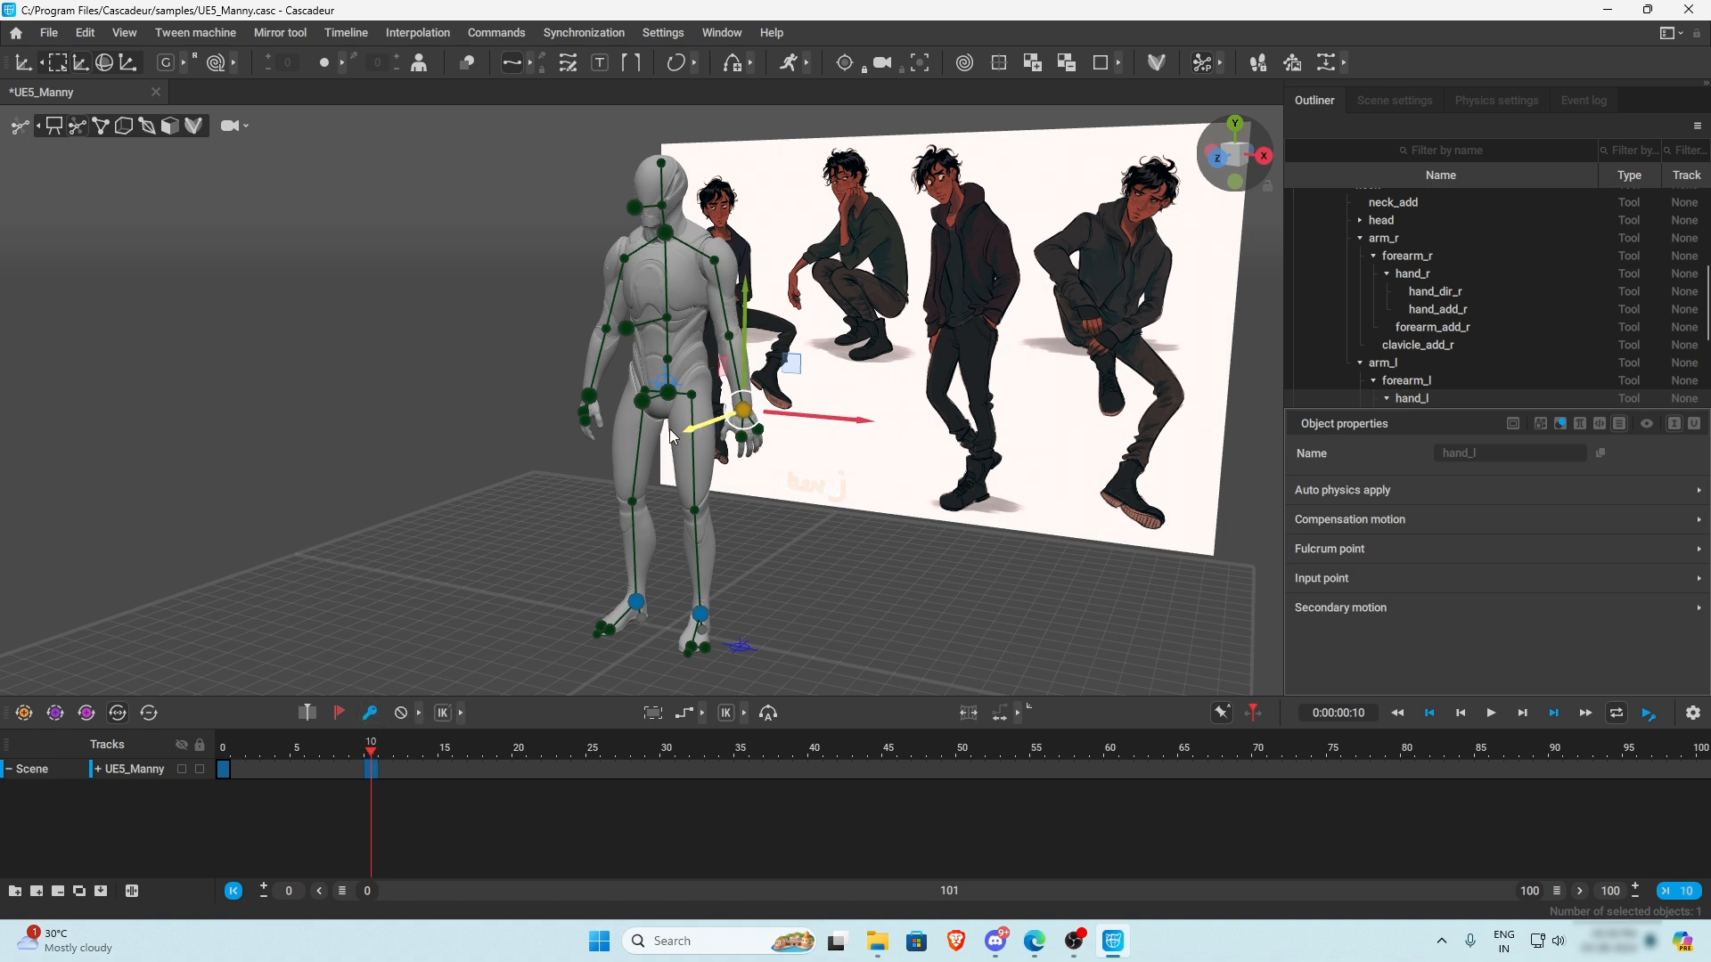
{"action": "left_click_drag", "start_coordinate": [670, 430], "coordinate": [611, 433]}
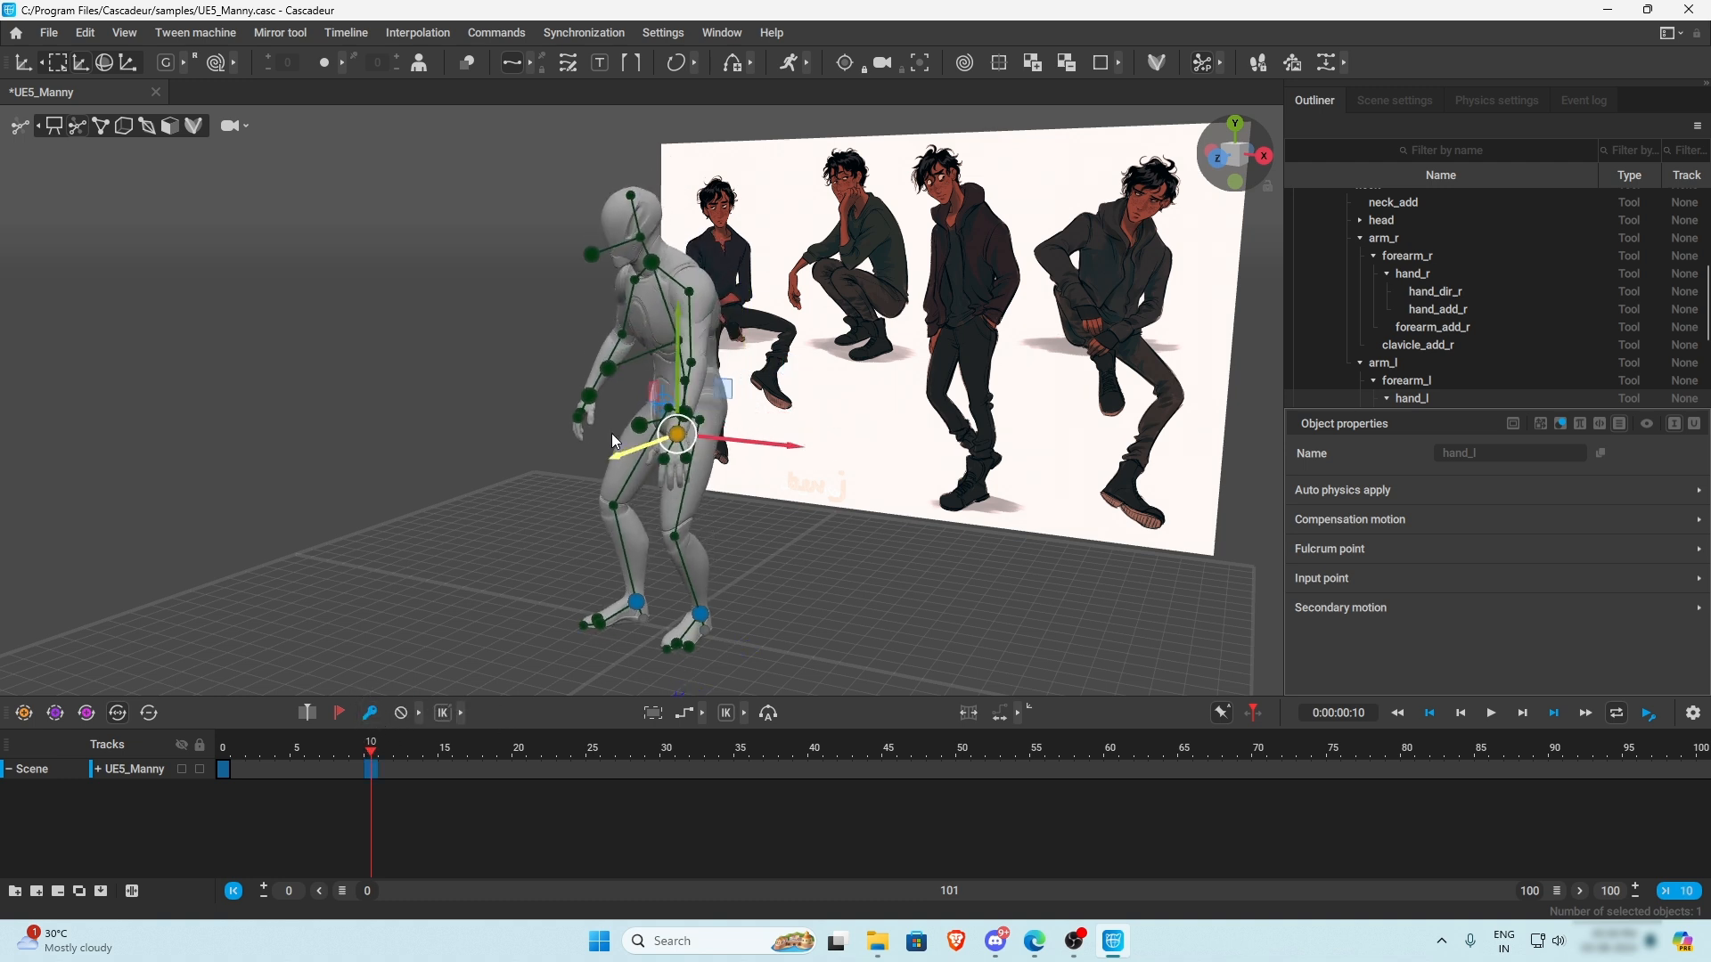
- Remove the keyframe and hand pose at frame 10, and return the playhead to frame 0
{"action": "left_click", "coordinate": [385, 751]}
{"action": "left_click", "coordinate": [377, 754]}
{"action": "left_click", "coordinate": [341, 753]}
{"action": "left_click", "coordinate": [371, 768]}
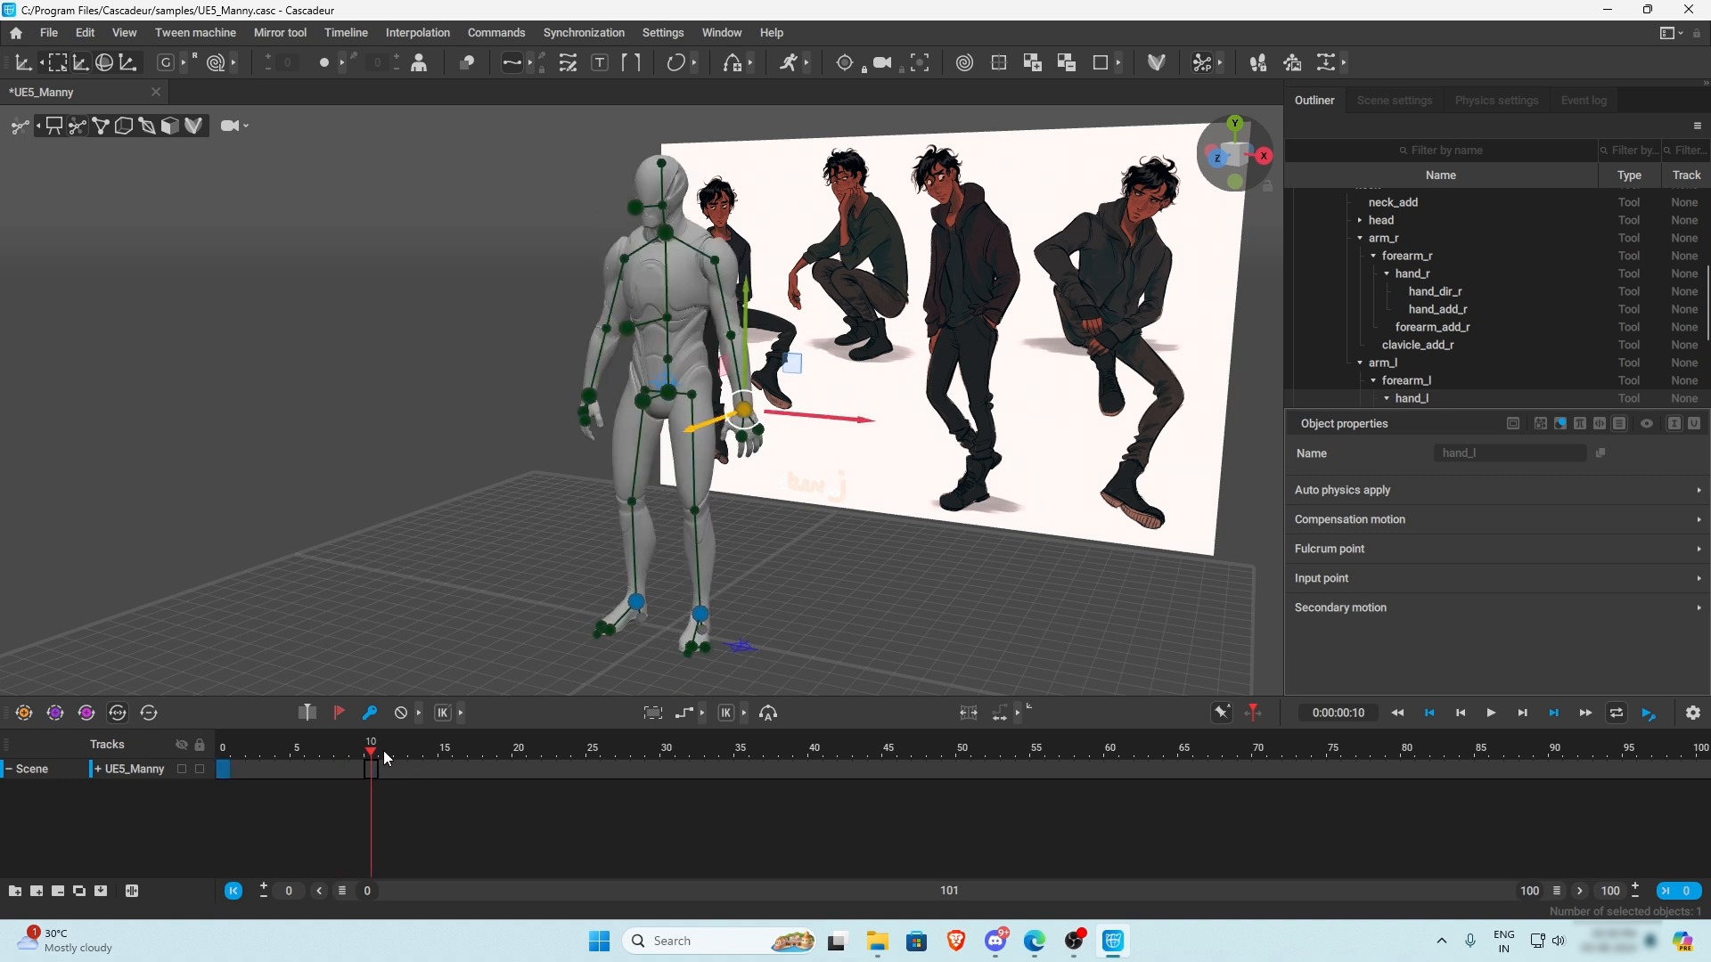
{"action": "left_click", "coordinate": [211, 749]}
{"action": "left_click", "coordinate": [232, 775]}
{"action": "left_click", "coordinate": [225, 771]}
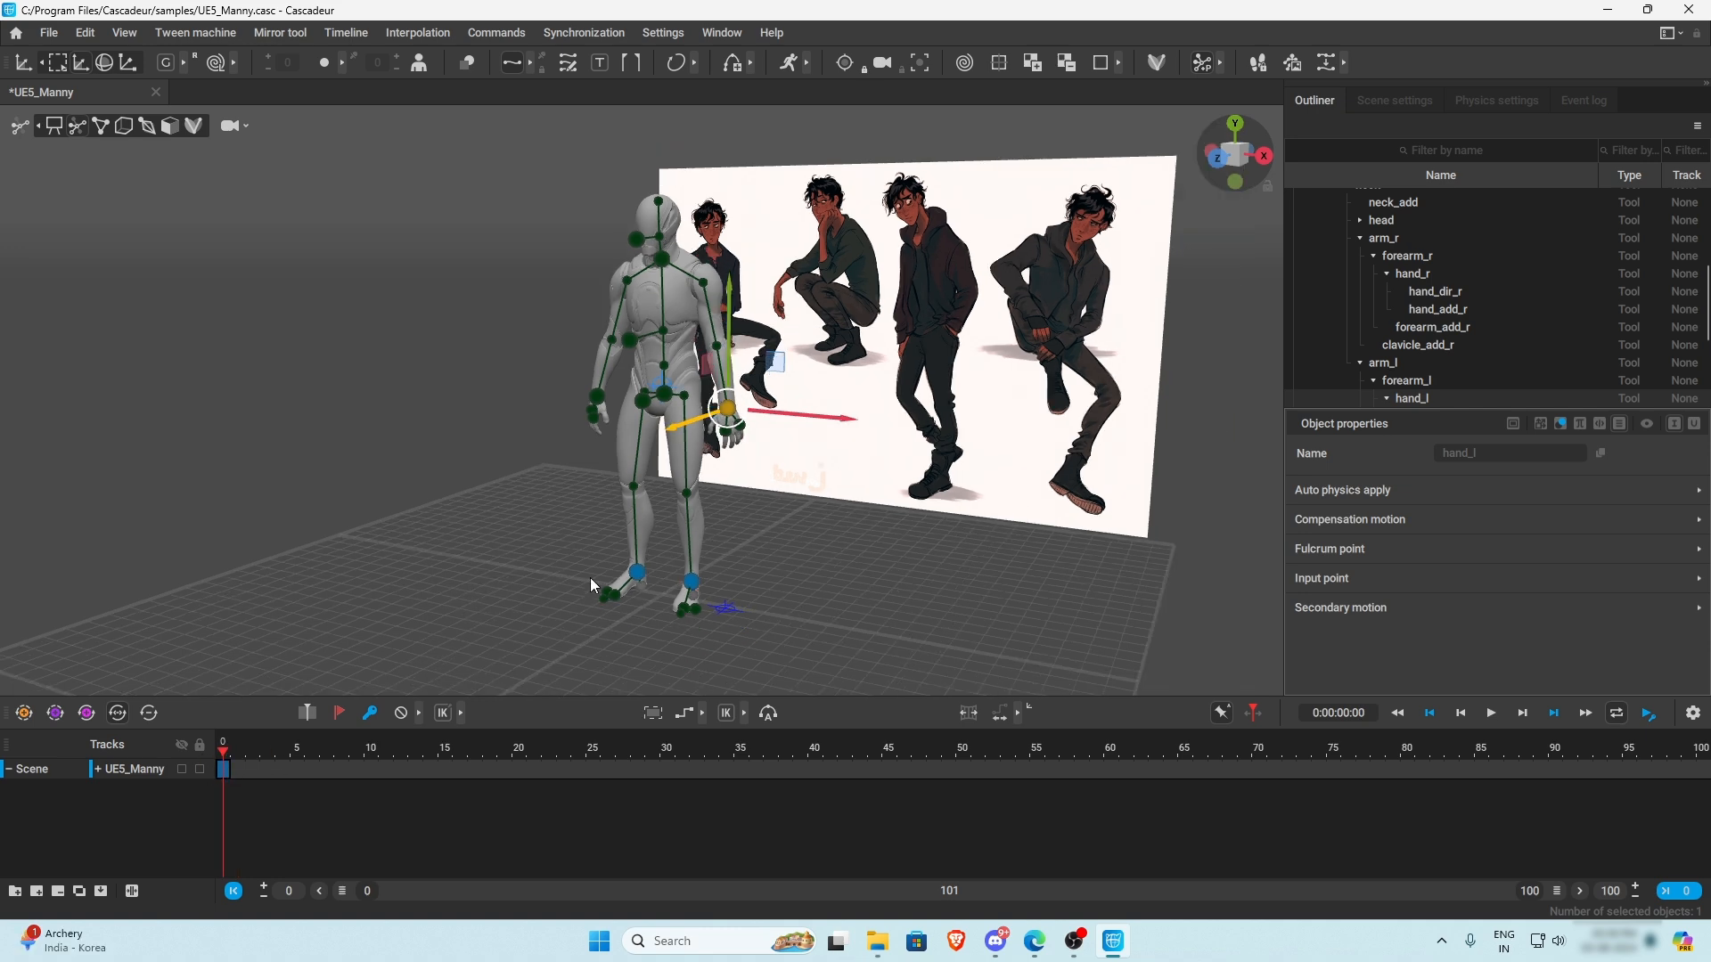
- Deselect the left-hand controller and add a cube to the scene
{"action": "right_click_drag", "start_coordinate": [590, 577], "coordinate": [675, 545]}
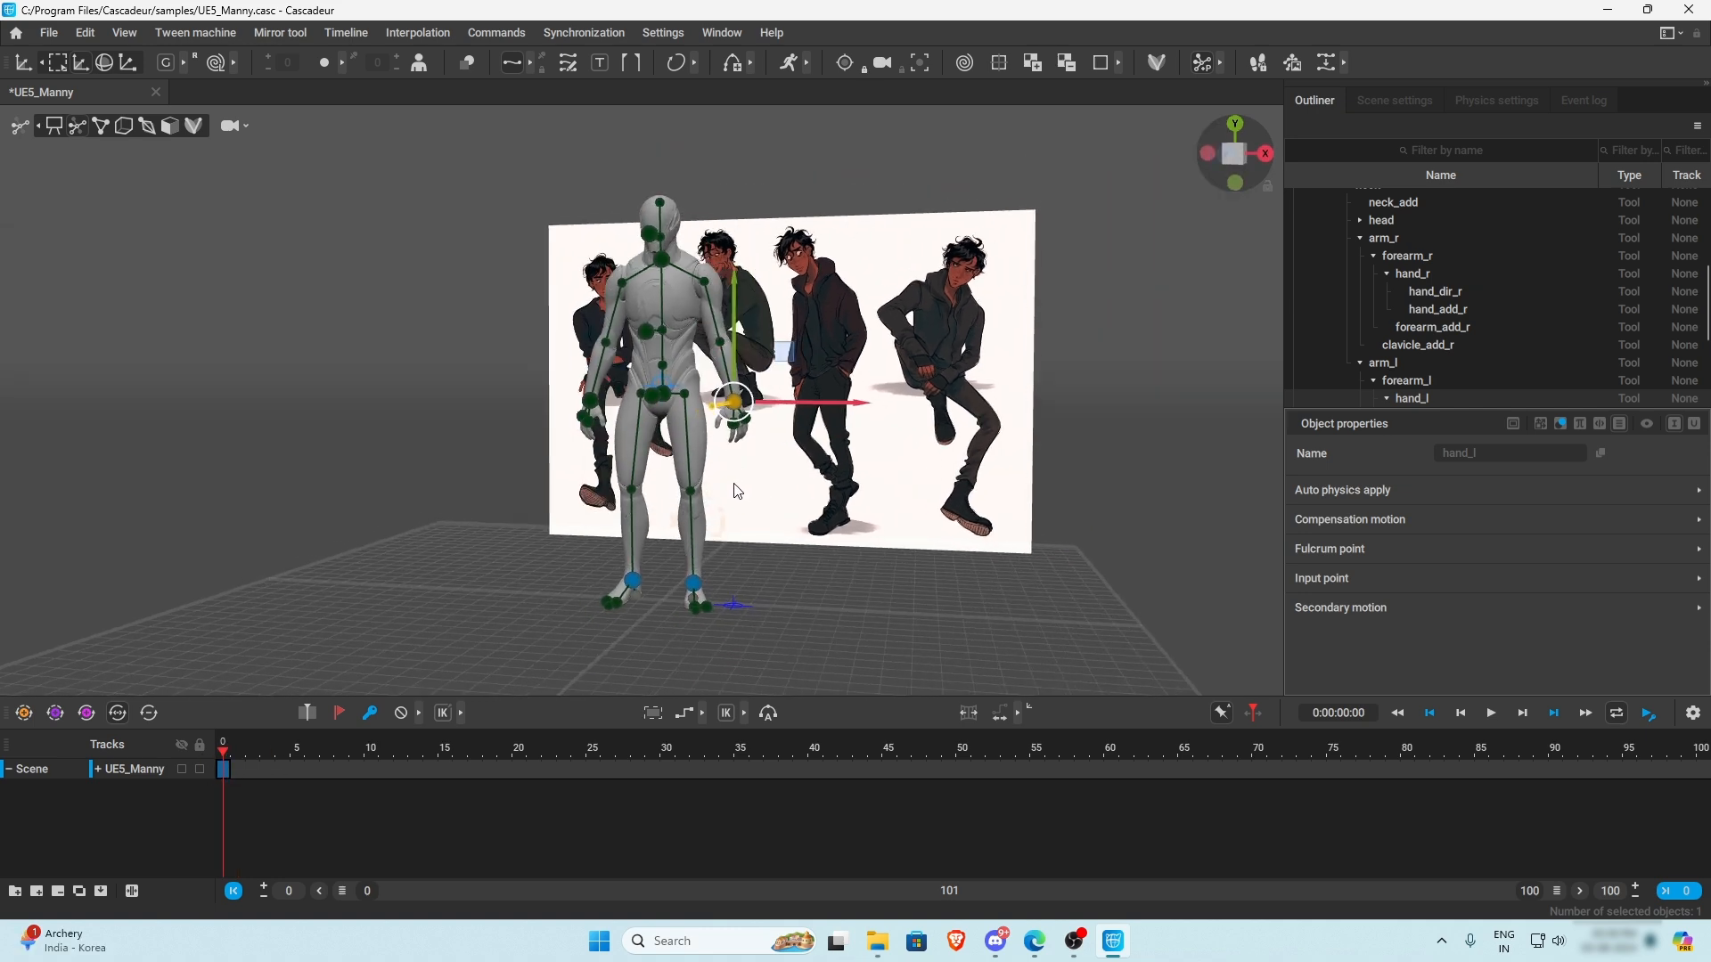
{"action": "right_click_drag", "start_coordinate": [729, 477], "coordinate": [792, 472]}
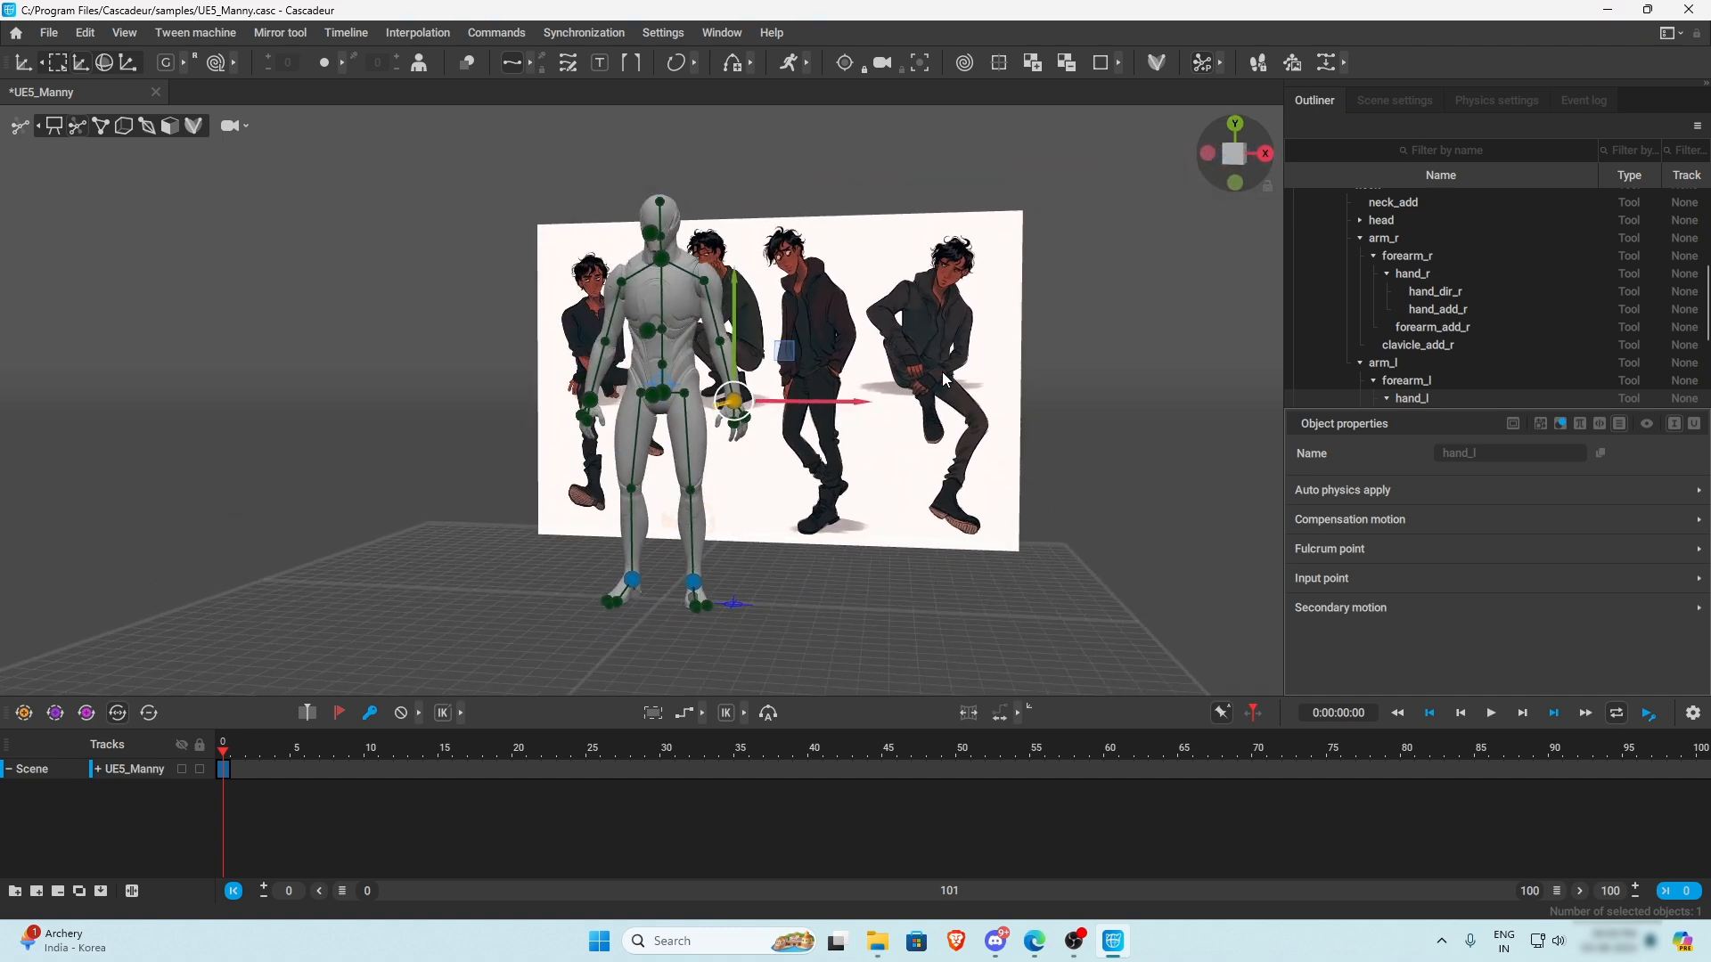
{"action": "right_click_drag", "start_coordinate": [827, 391], "coordinate": [792, 597]}
{"action": "left_click", "coordinate": [850, 477]}
{"action": "mouse_move", "coordinate": [850, 478]}
{"action": "right_mouse_down"}
{"action": "mouse_move", "coordinate": [789, 490]}
{"action": "mouse_move", "coordinate": [823, 479]}
{"action": "mouse_move", "coordinate": [629, 466]}
{"action": "mouse_move", "coordinate": [922, 453]}
{"action": "mouse_move", "coordinate": [835, 453]}
{"action": "mouse_move", "coordinate": [833, 481]}
{"action": "right_mouse_up"}
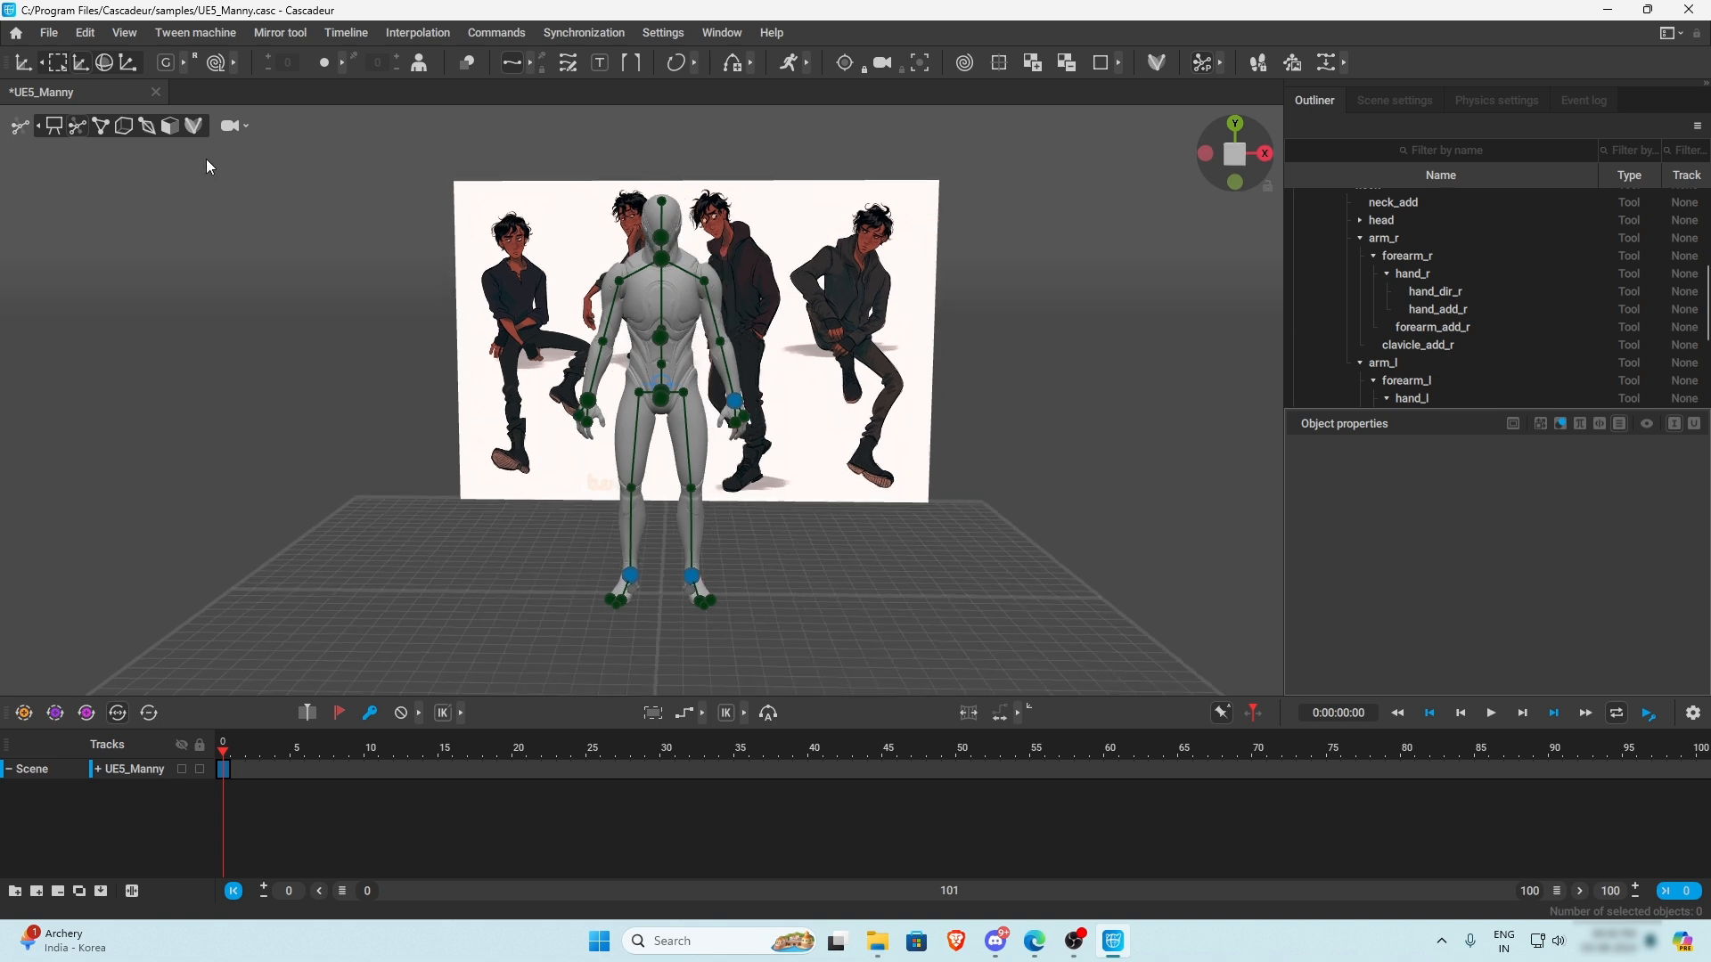
{"action": "left_click", "coordinate": [489, 34]}
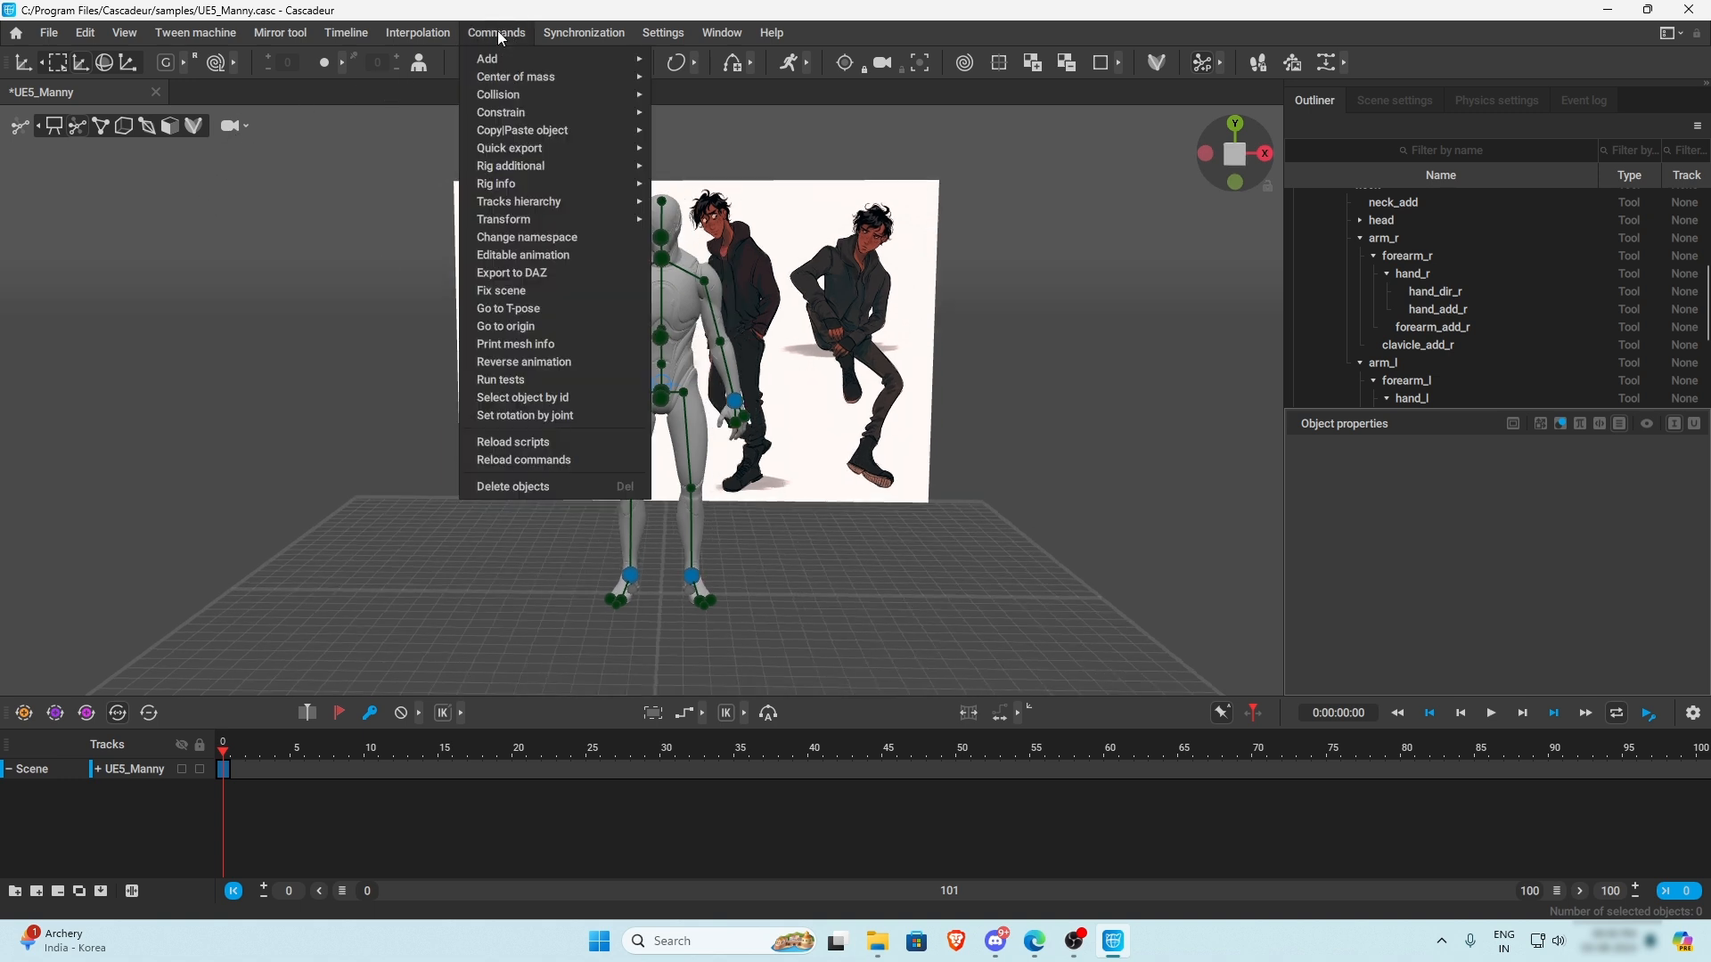
{"action": "mouse_move", "coordinate": [505, 57]}
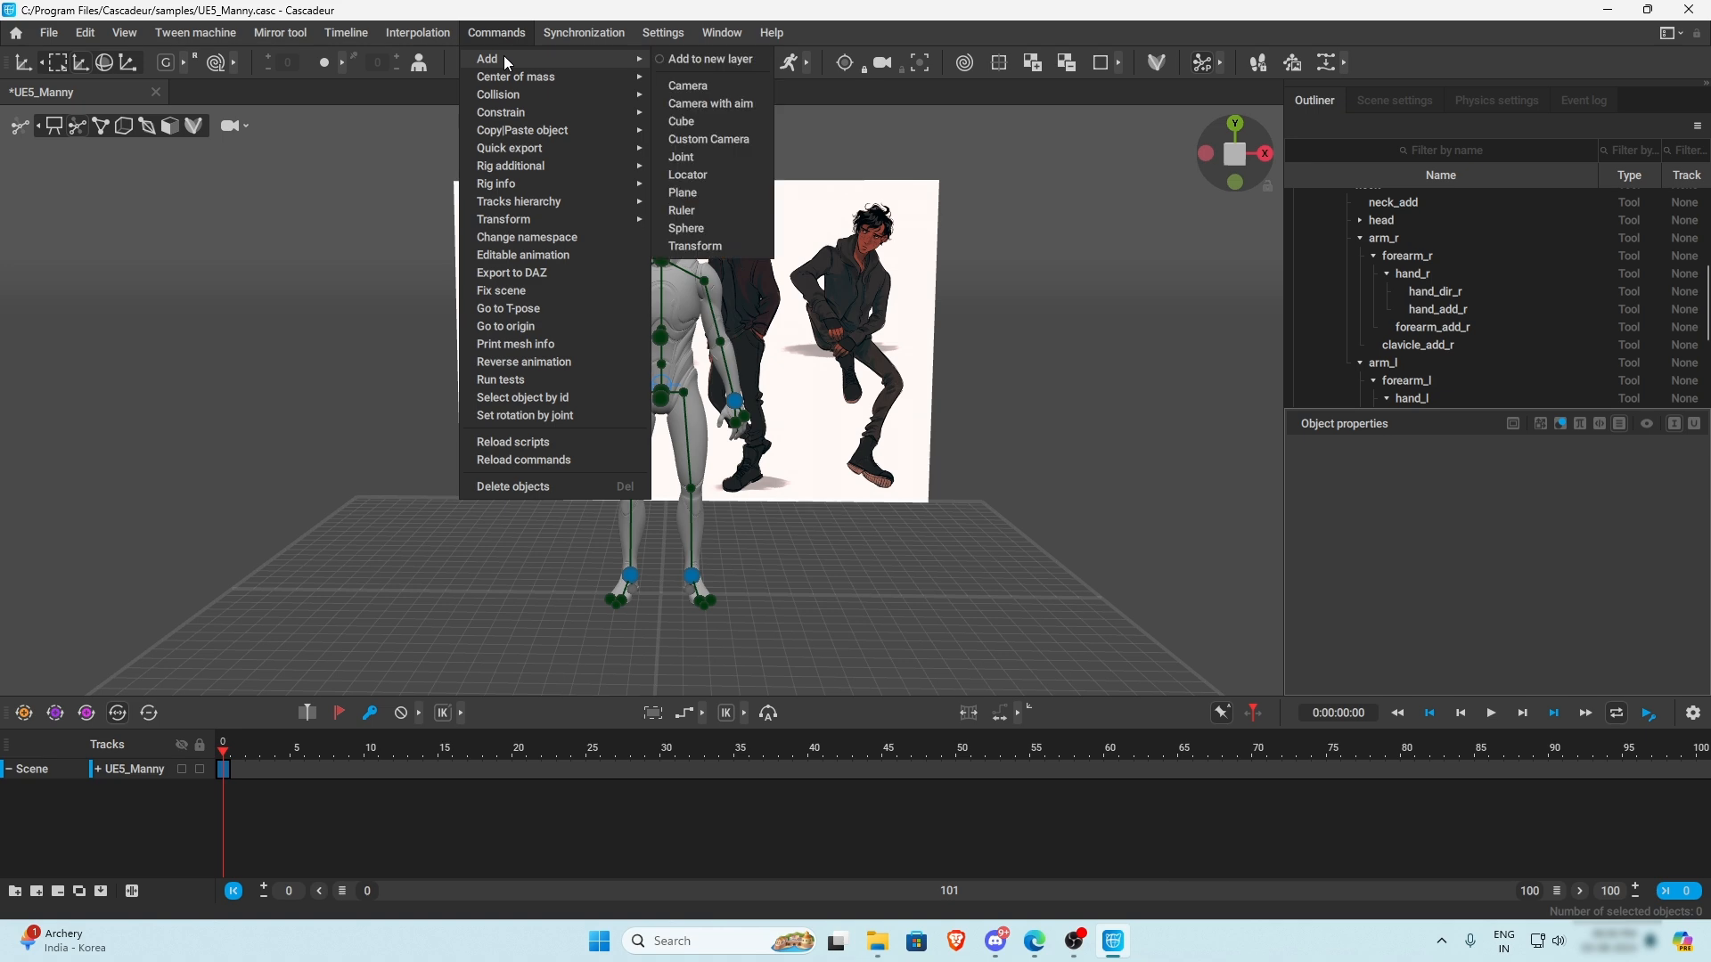
{"action": "left_click", "coordinate": [699, 119]}
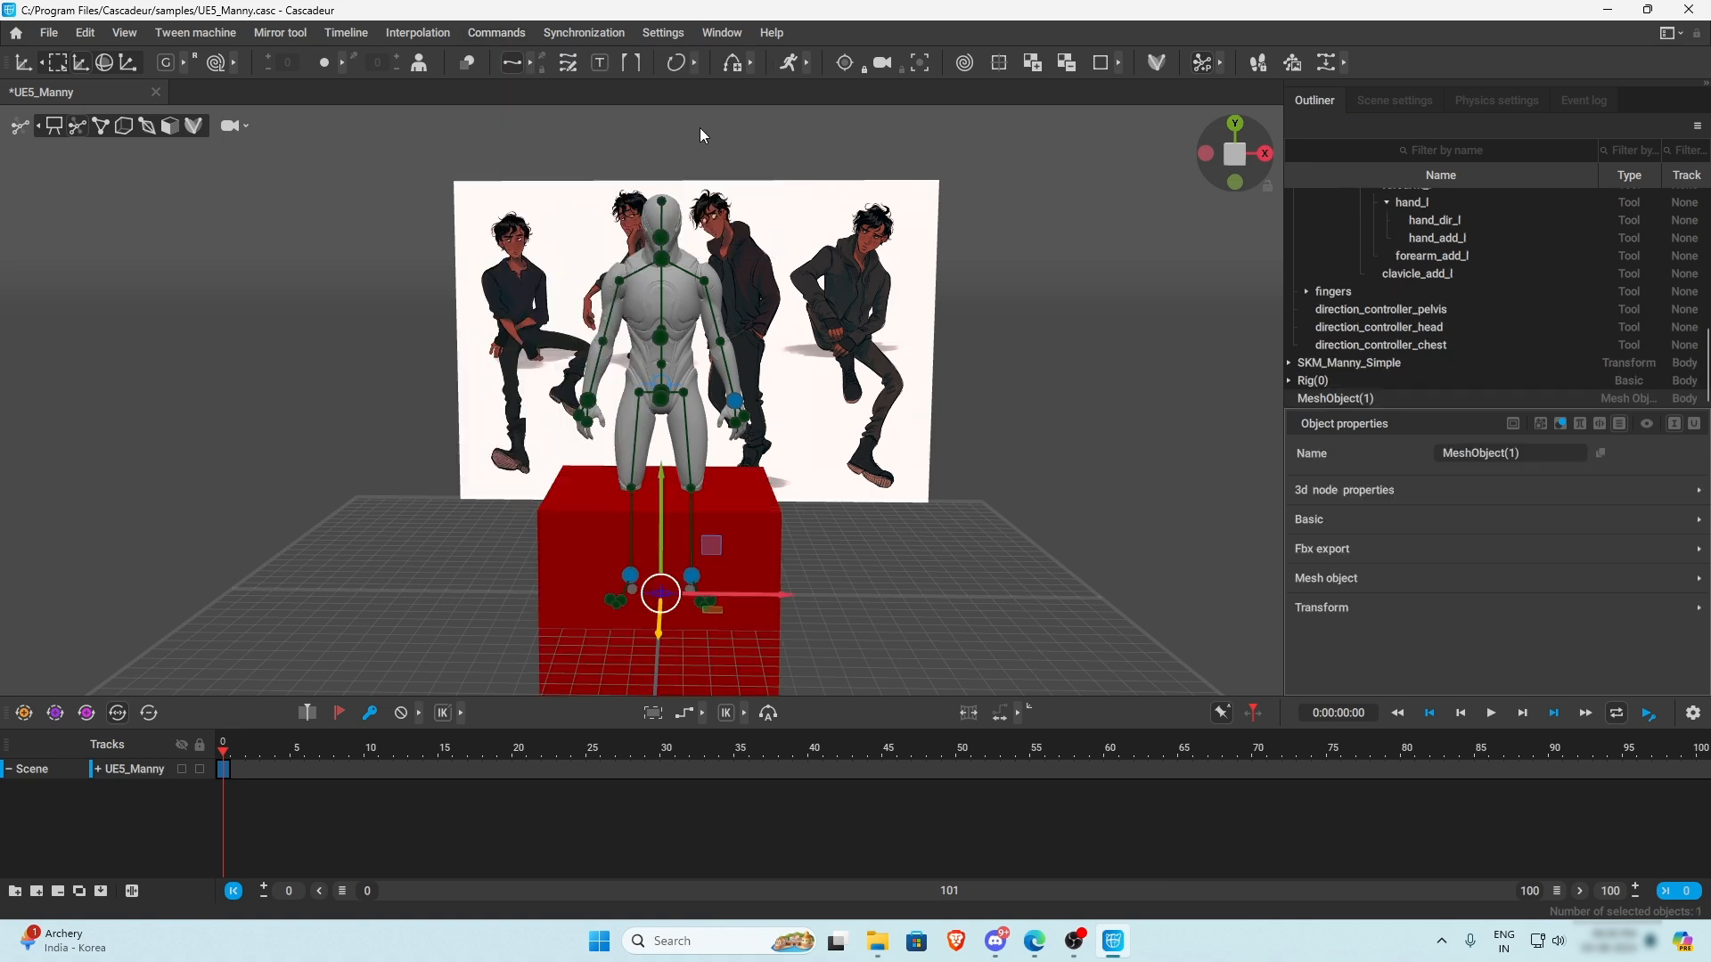
- Move the cube behind the mannequin, raise it toward floor level, and scale down its height
{"action": "left_click_drag", "start_coordinate": [919, 483], "coordinate": [657, 538], "text": "alt"}
{"action": "left_click_drag", "start_coordinate": [504, 597], "coordinate": [818, 371]}
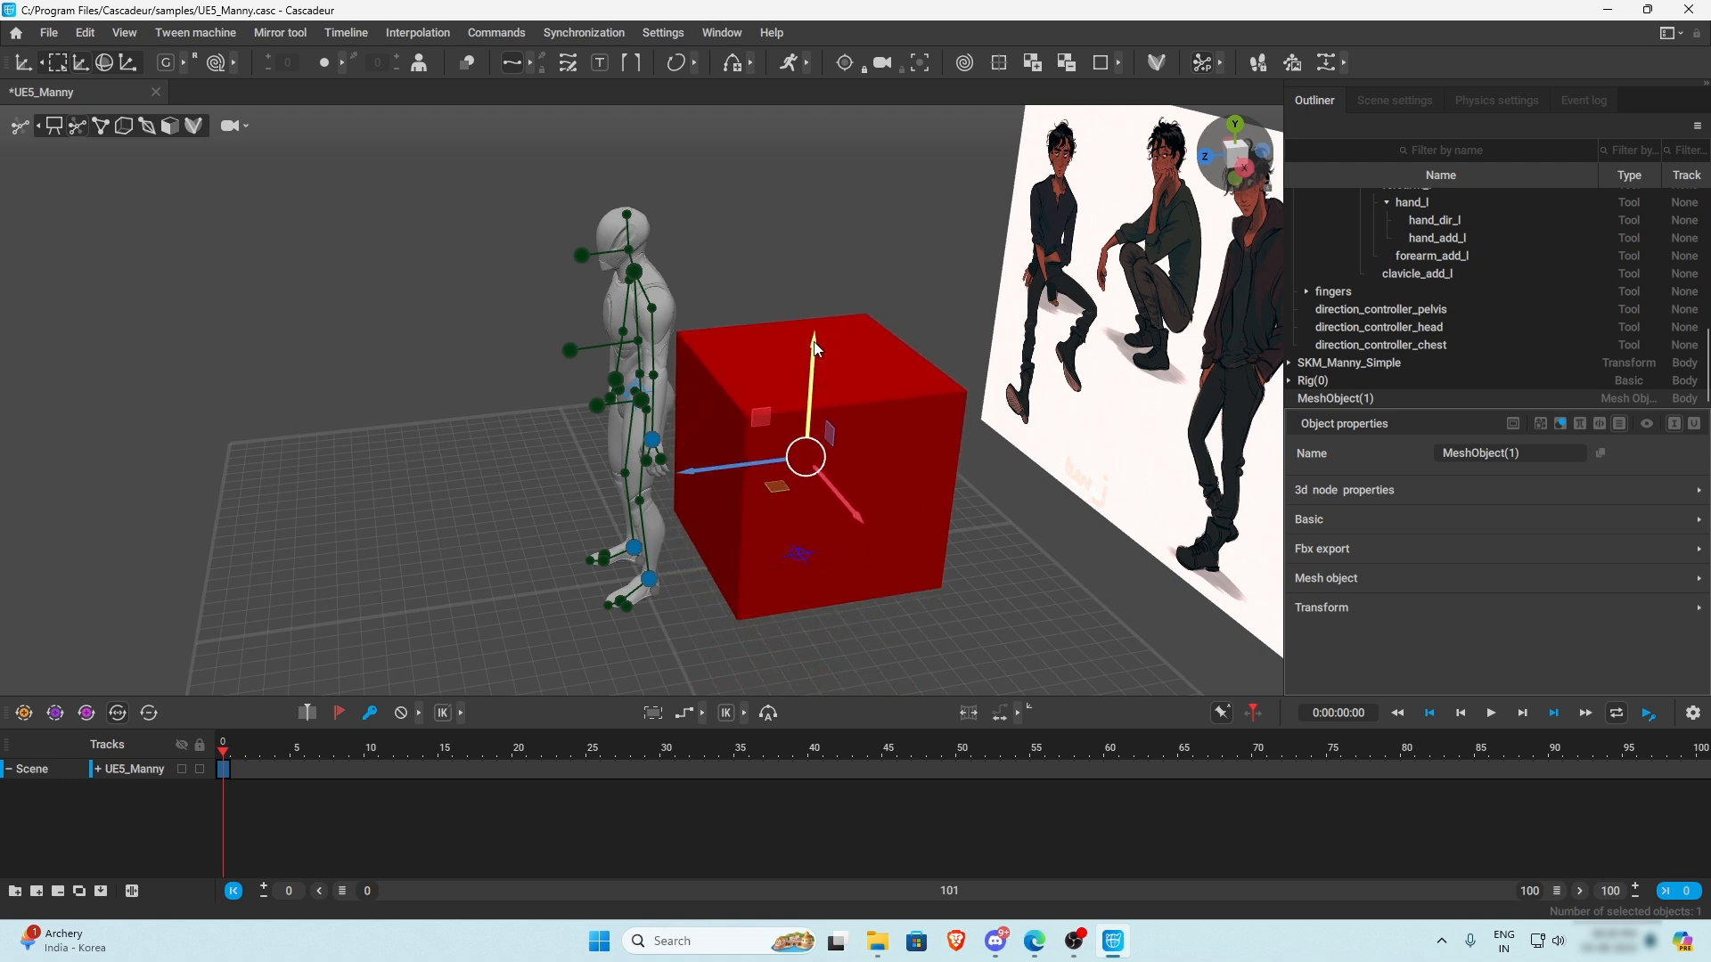
{"action": "left_click", "coordinate": [127, 62]}
{"action": "left_click_drag", "start_coordinate": [821, 344], "coordinate": [818, 371]}
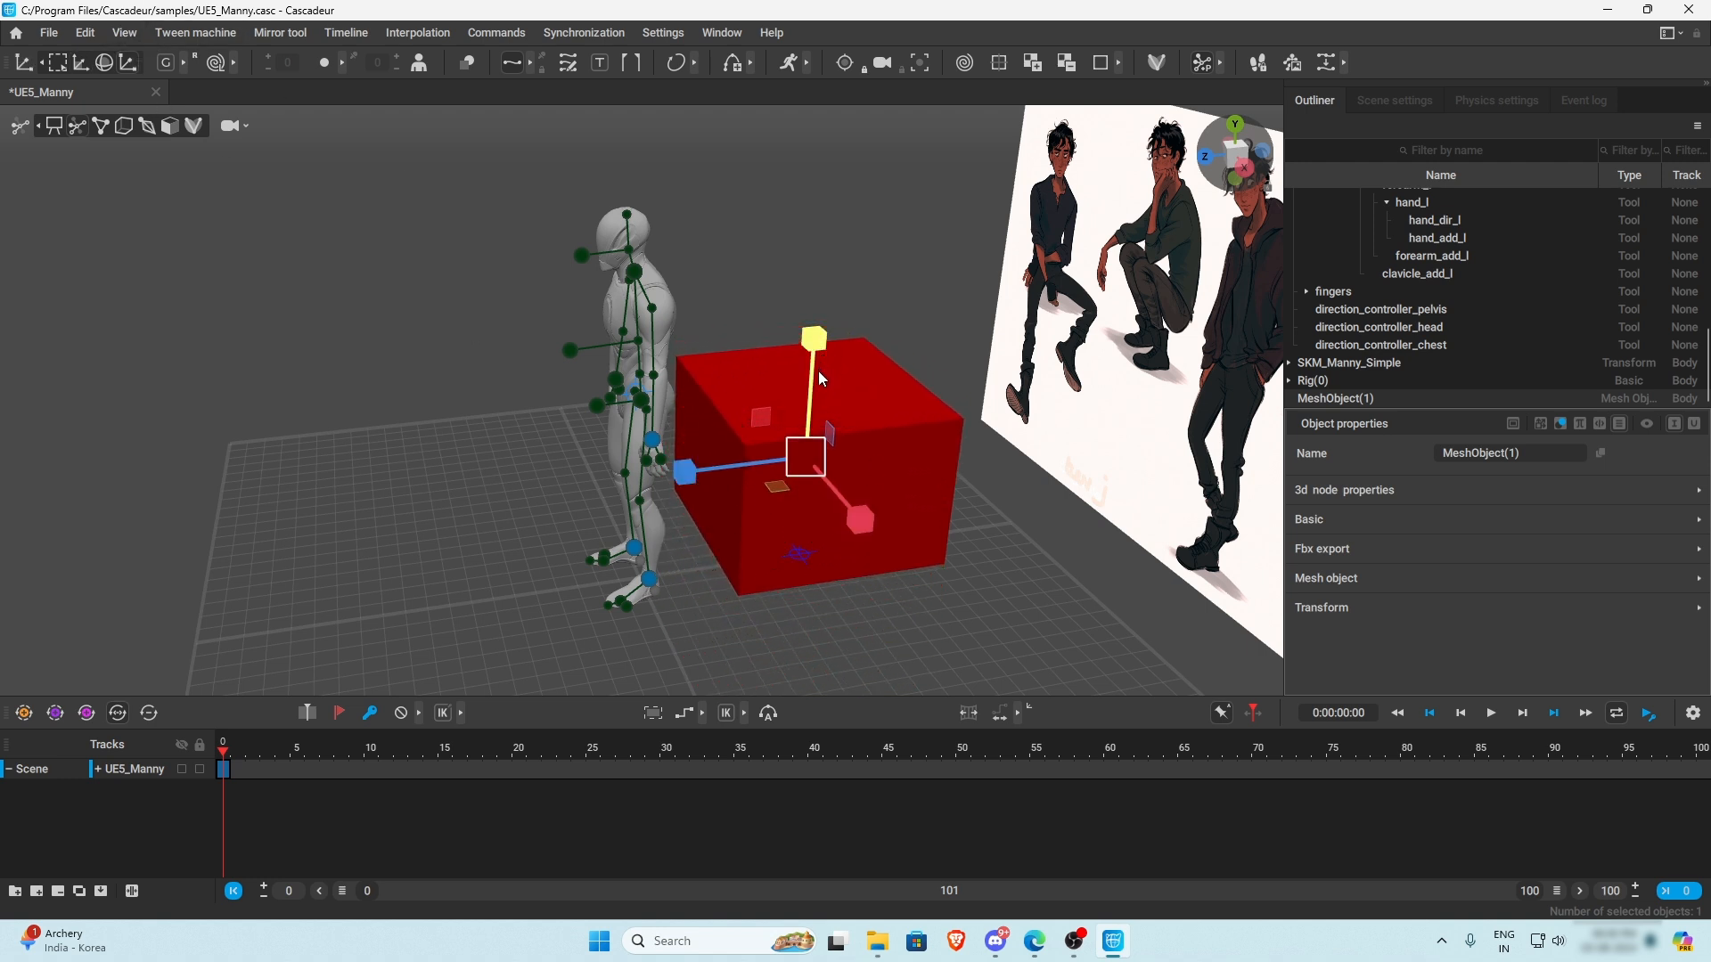
- Fine-tune the cube's vertical position so that it rests on the floor behind the mannequin, and deselect it
{"action": "left_click", "coordinate": [80, 64]}
{"action": "right_click_drag", "start_coordinate": [528, 435], "coordinate": [784, 364]}
{"action": "mouse_move", "coordinate": [798, 351]}
{"action": "left_mouse_down"}
{"action": "mouse_move", "coordinate": [784, 390]}
{"action": "mouse_move", "coordinate": [798, 356]}
{"action": "left_mouse_up"}
{"action": "left_click", "coordinate": [127, 62]}
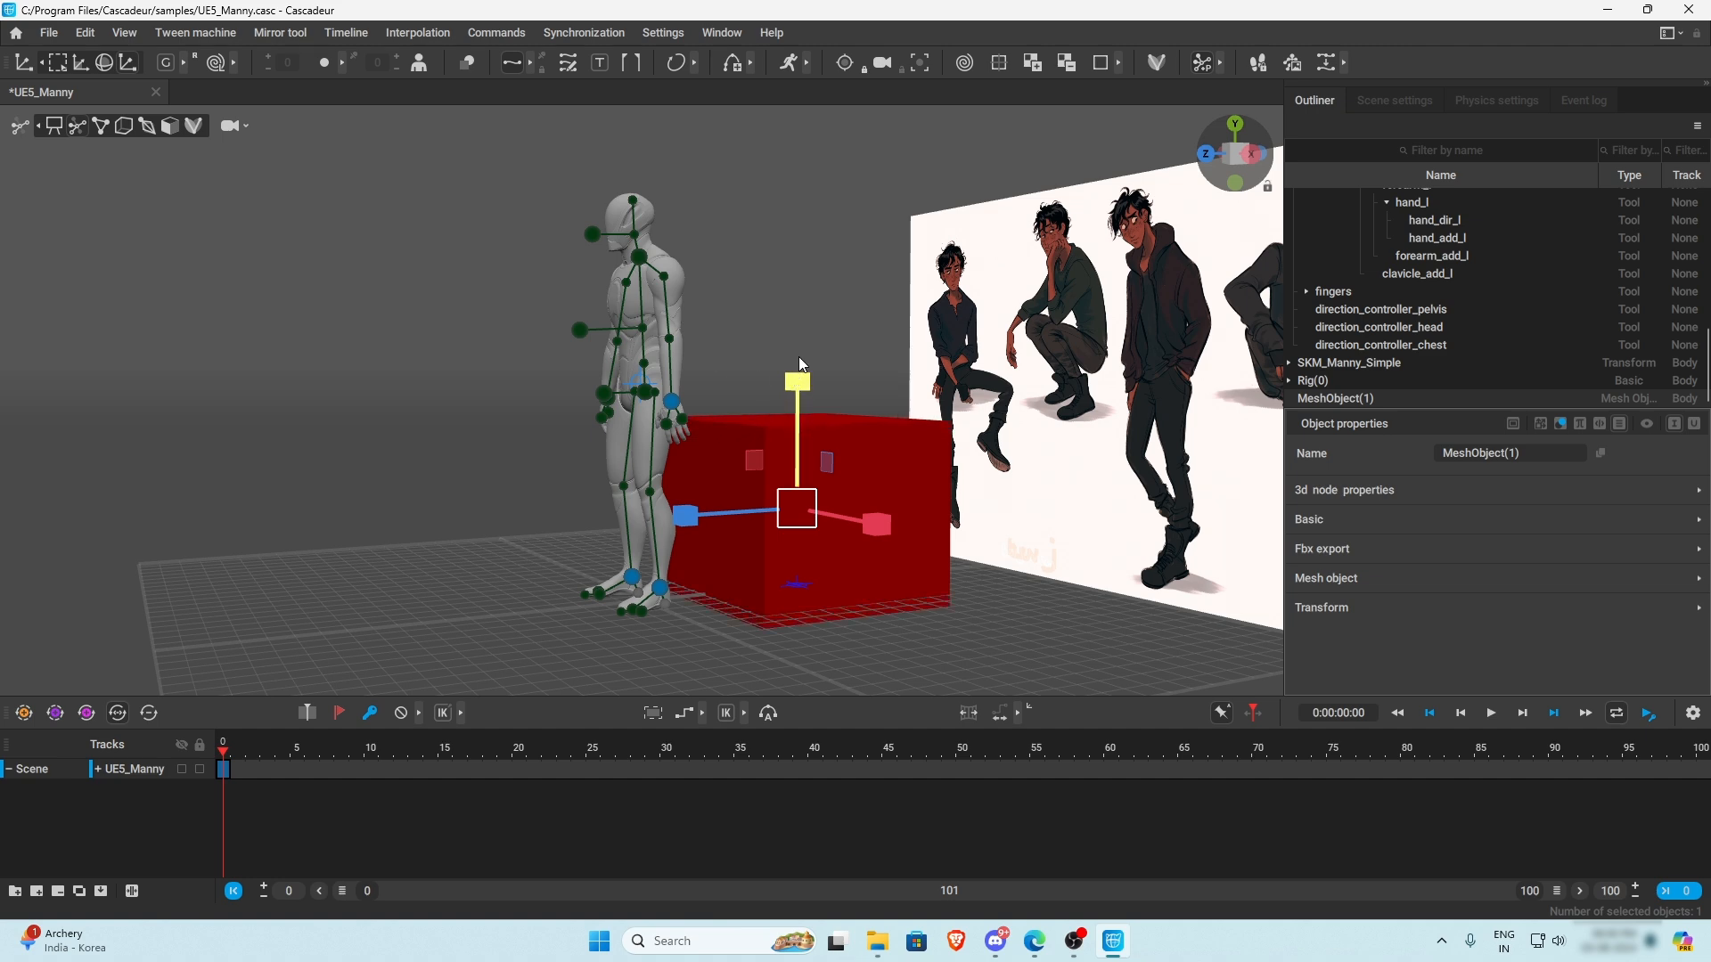
{"action": "left_click", "coordinate": [109, 62]}
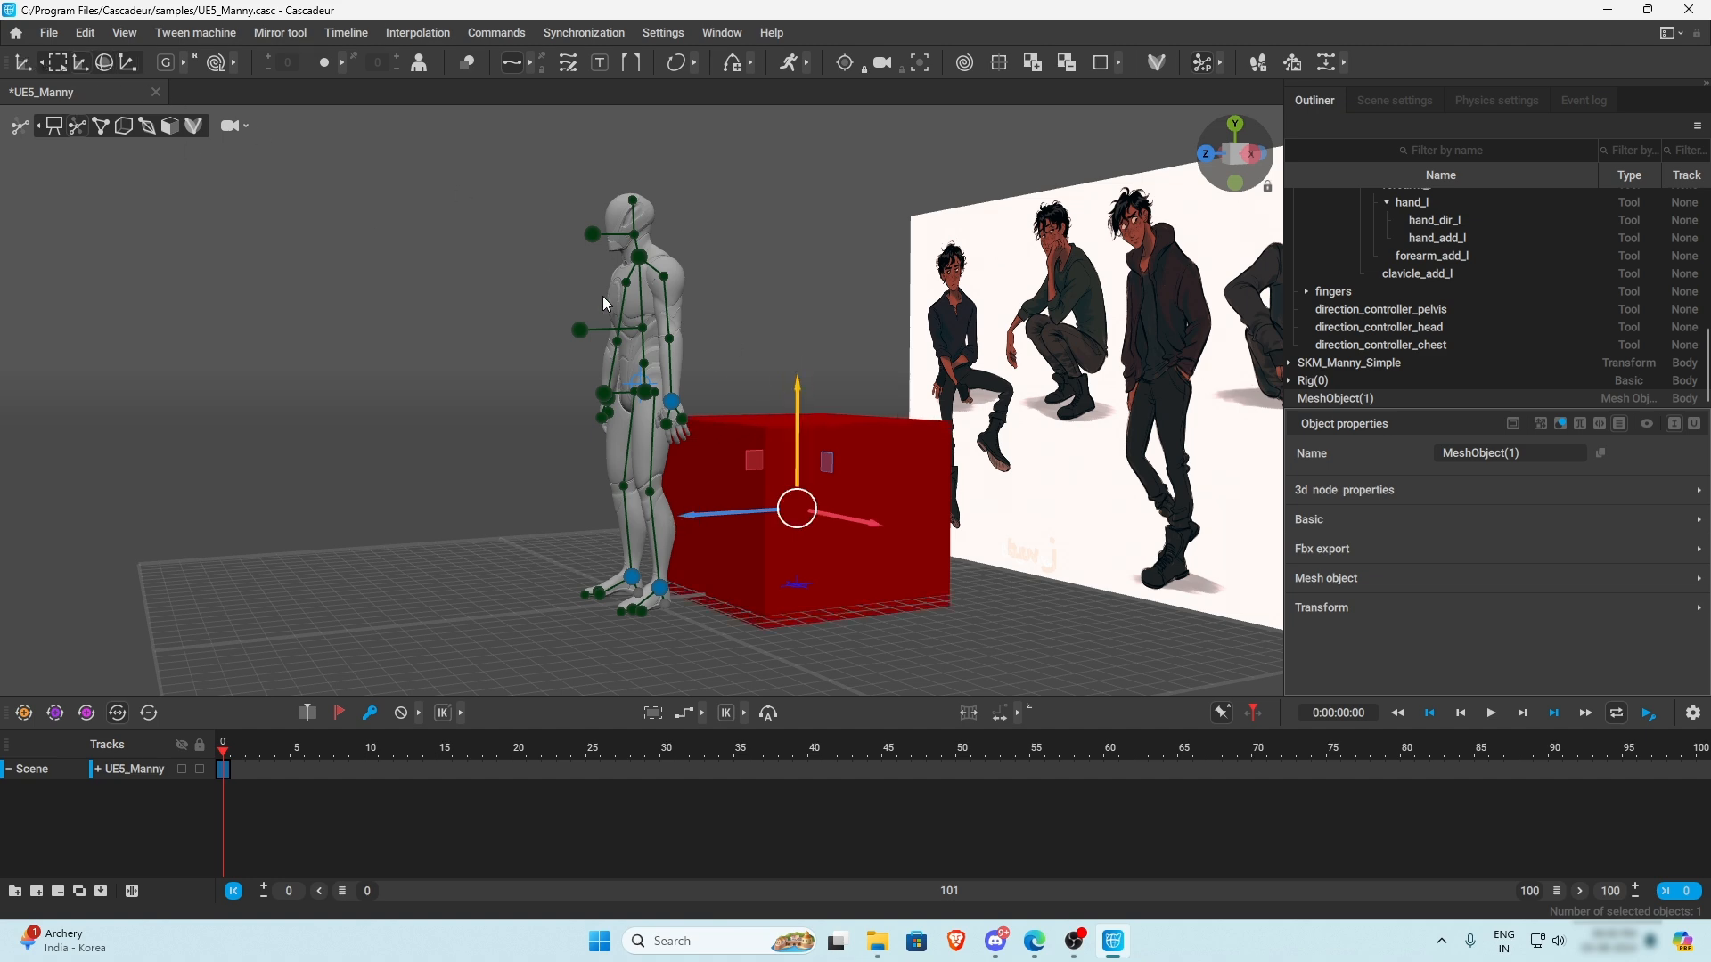
{"action": "left_click_drag", "start_coordinate": [797, 382], "coordinate": [798, 371]}
{"action": "left_click_drag", "start_coordinate": [689, 356], "coordinate": [770, 371], "text": "alt"}
{"action": "left_click", "coordinate": [893, 473]}
{"action": "left_click_drag", "start_coordinate": [893, 473], "coordinate": [800, 467], "text": "alt"}
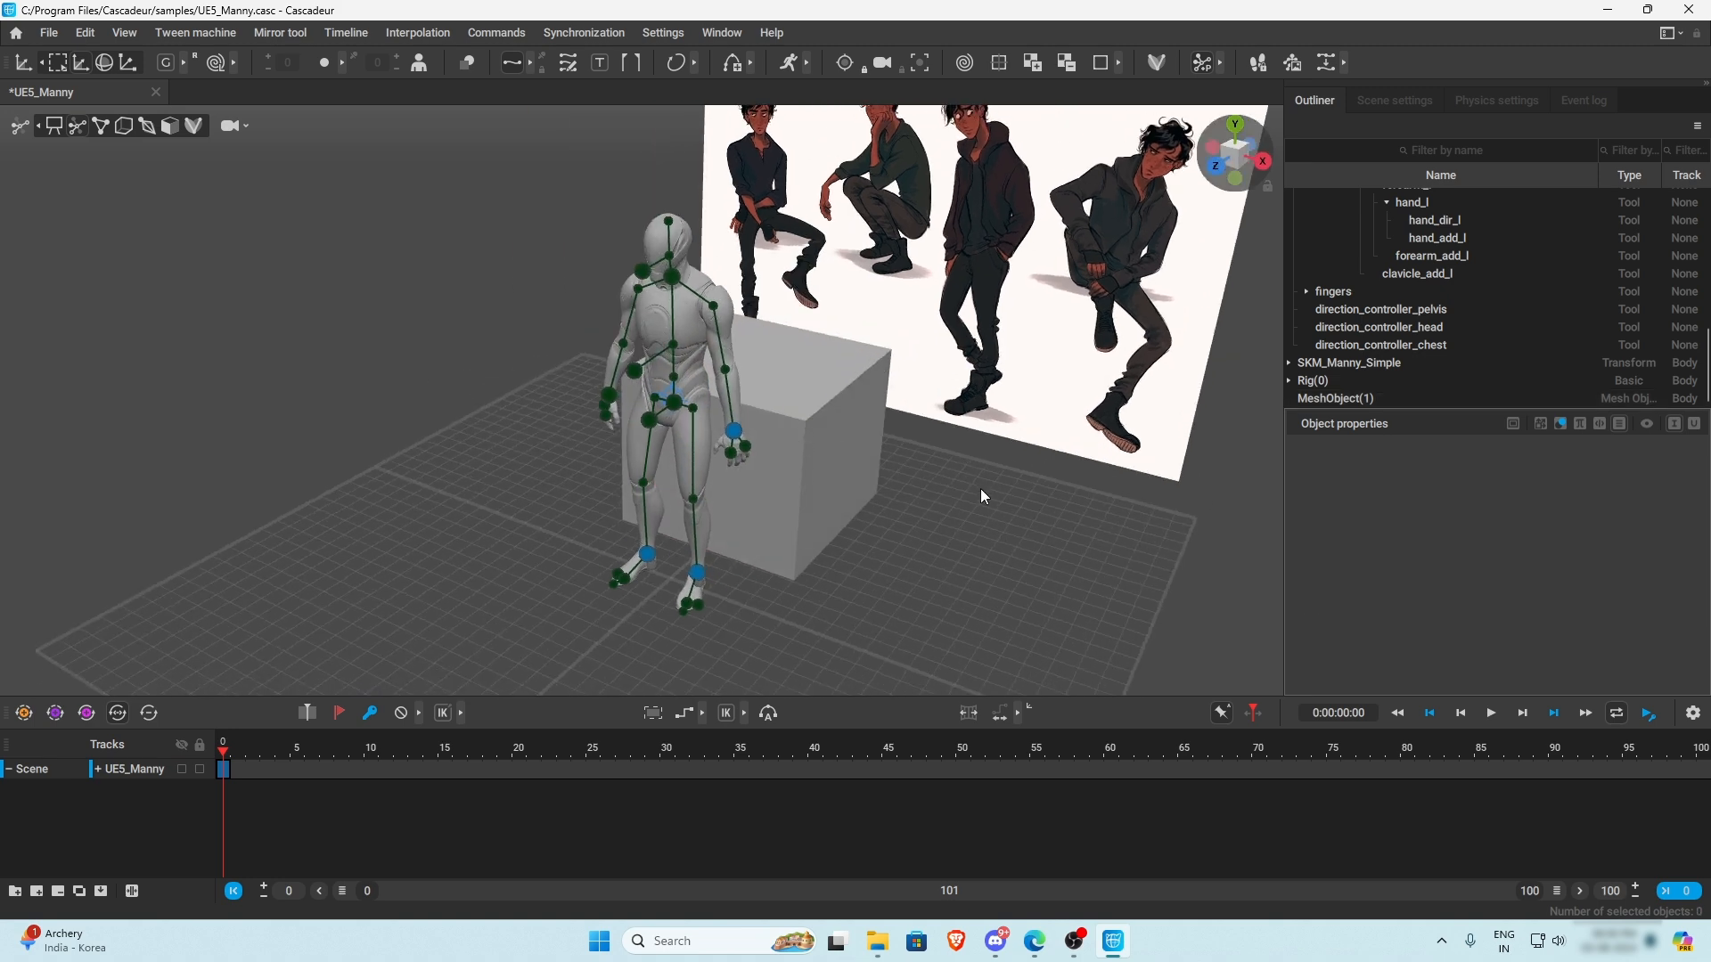
{"action": "left_click_drag", "start_coordinate": [981, 489], "coordinate": [935, 450], "text": "alt"}
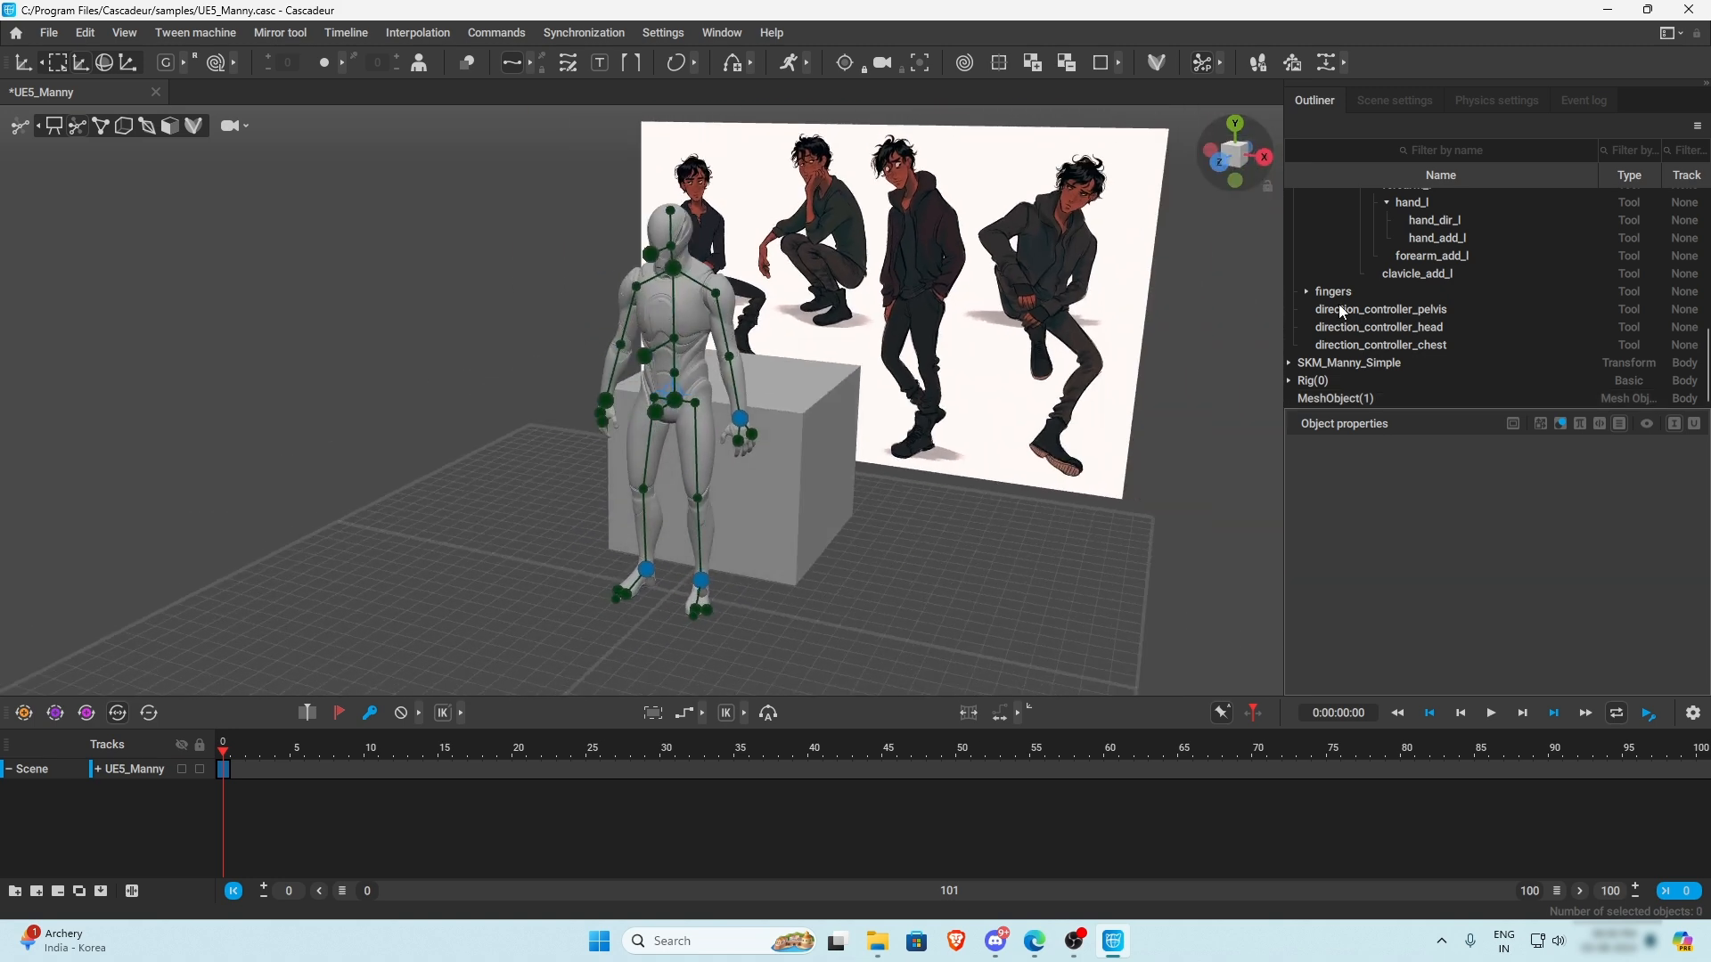
- Collapse the auto_posing hierarchy, check the mesh object entries by selecting them, and clear the selection
{"action": "scroll", "coordinate": [1383, 221], "scroll_direction": "up", "scroll_amount": 8}
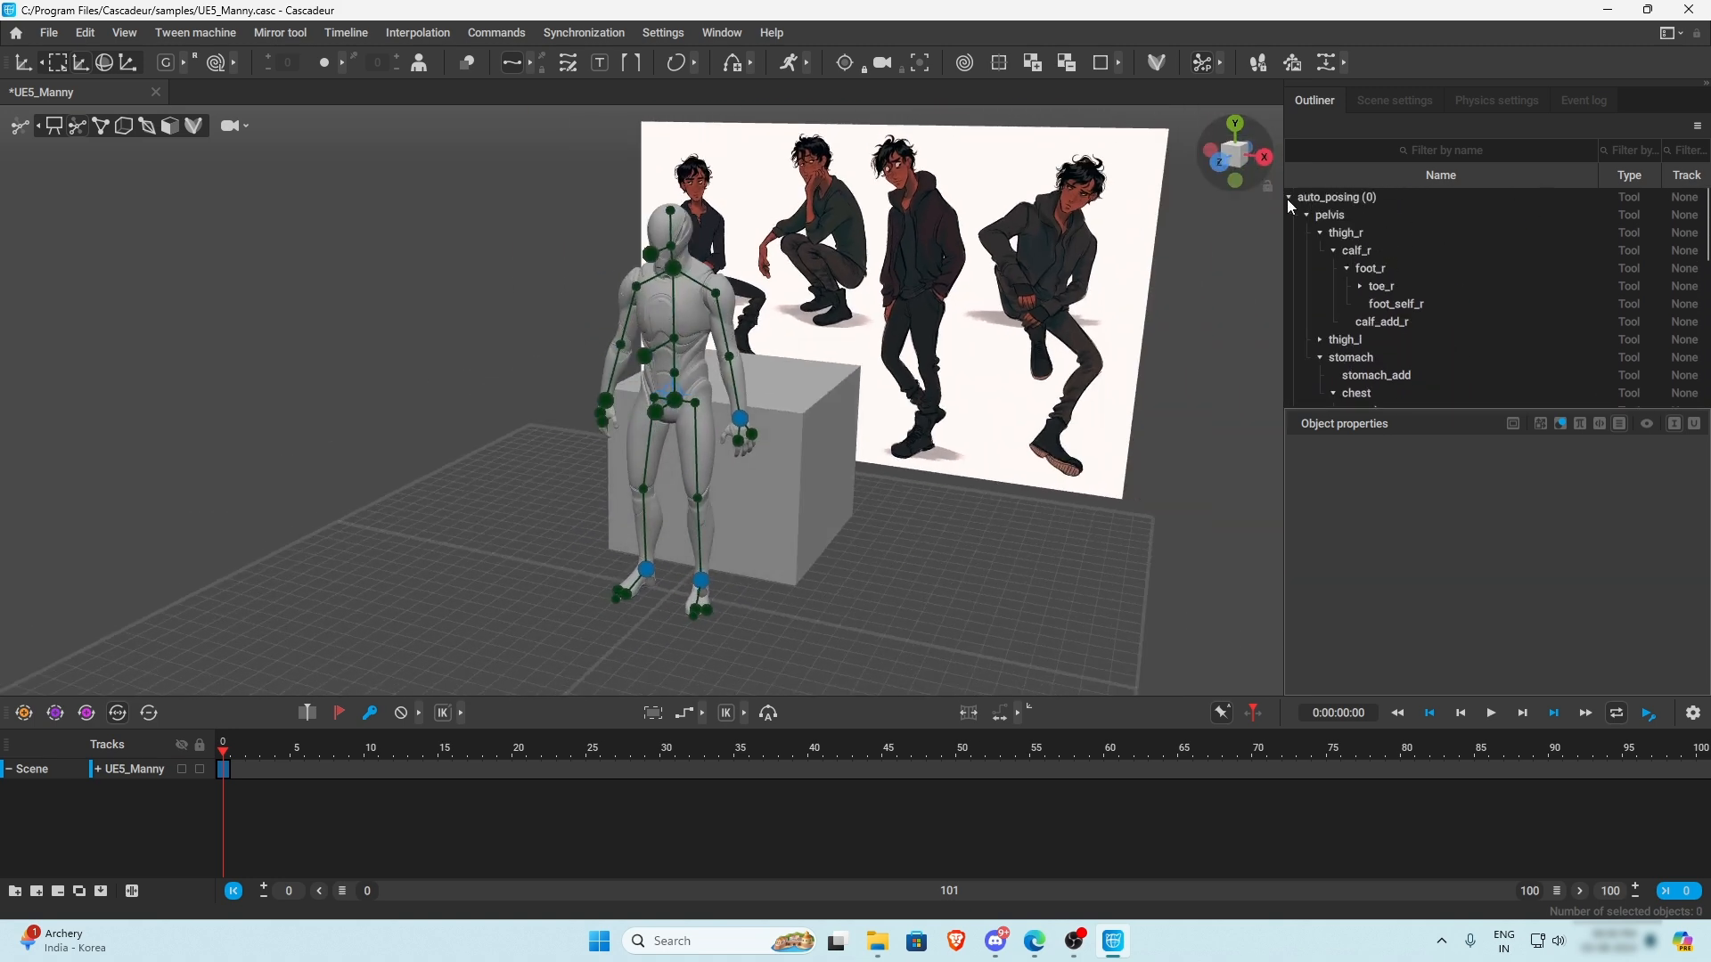
{"action": "left_click", "coordinate": [1288, 197]}
{"action": "left_click", "coordinate": [1353, 269]}
{"action": "left_click", "coordinate": [1328, 253]}
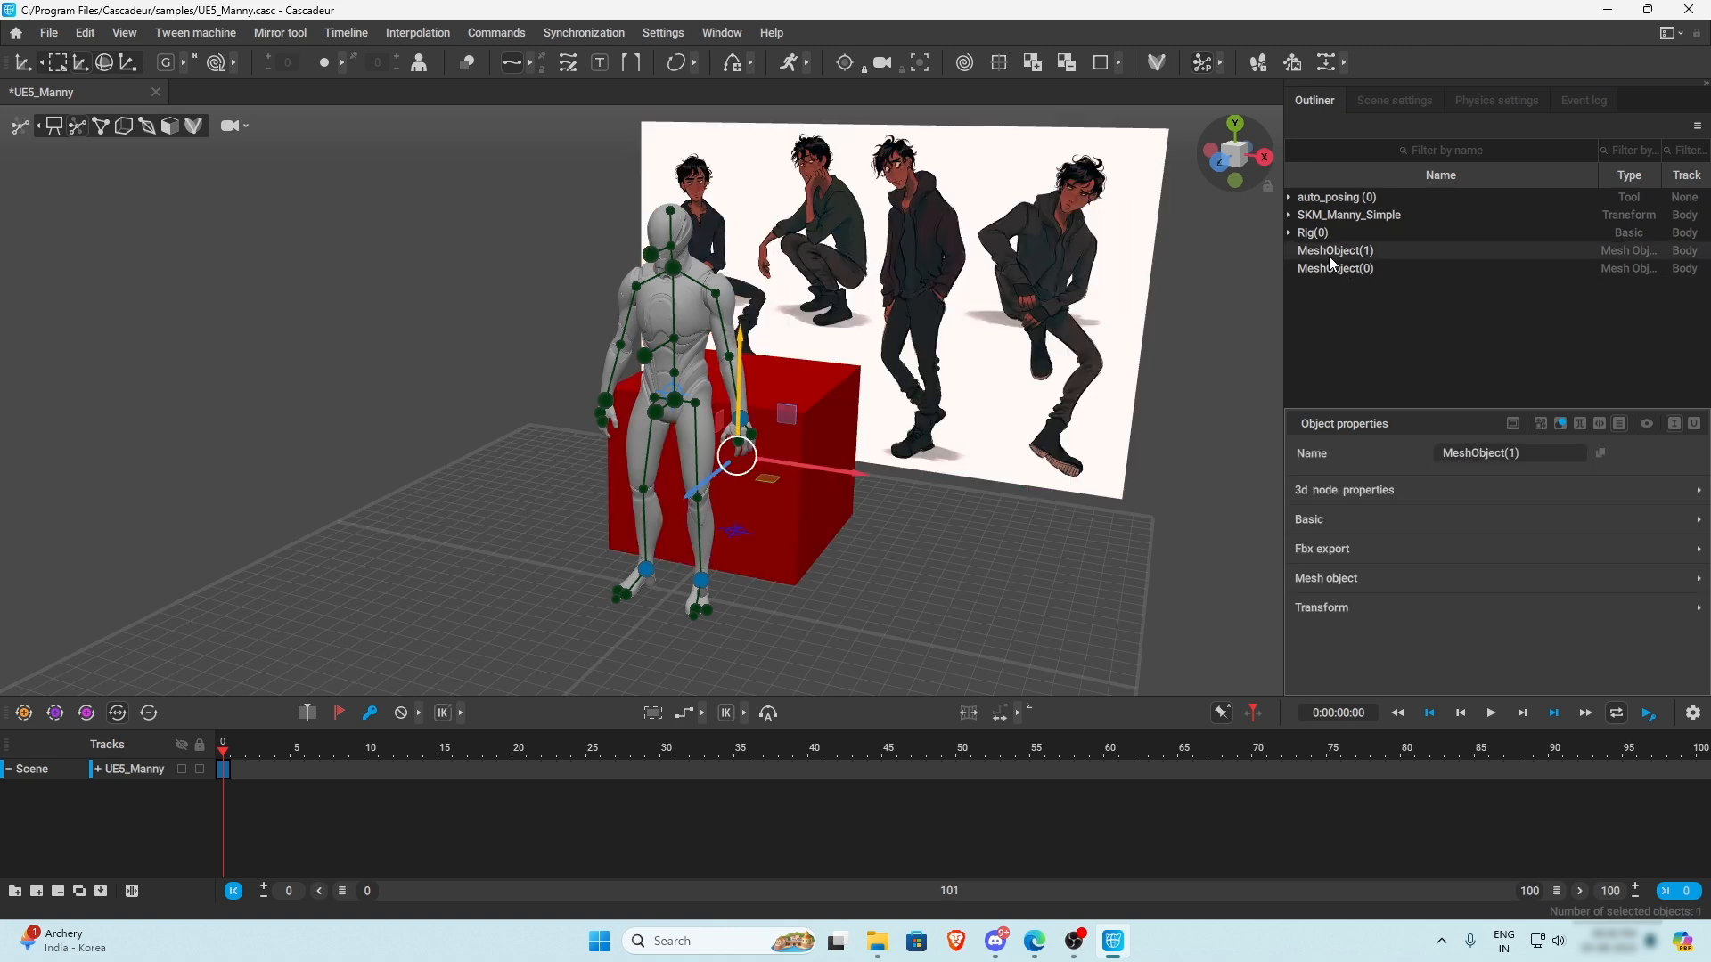
{"action": "left_click", "coordinate": [853, 553]}
- Select the mannequin's center of mass and try shifting the whole body sideways along the X axis
{"action": "left_click_drag", "start_coordinate": [853, 553], "coordinate": [664, 598], "text": "alt"}
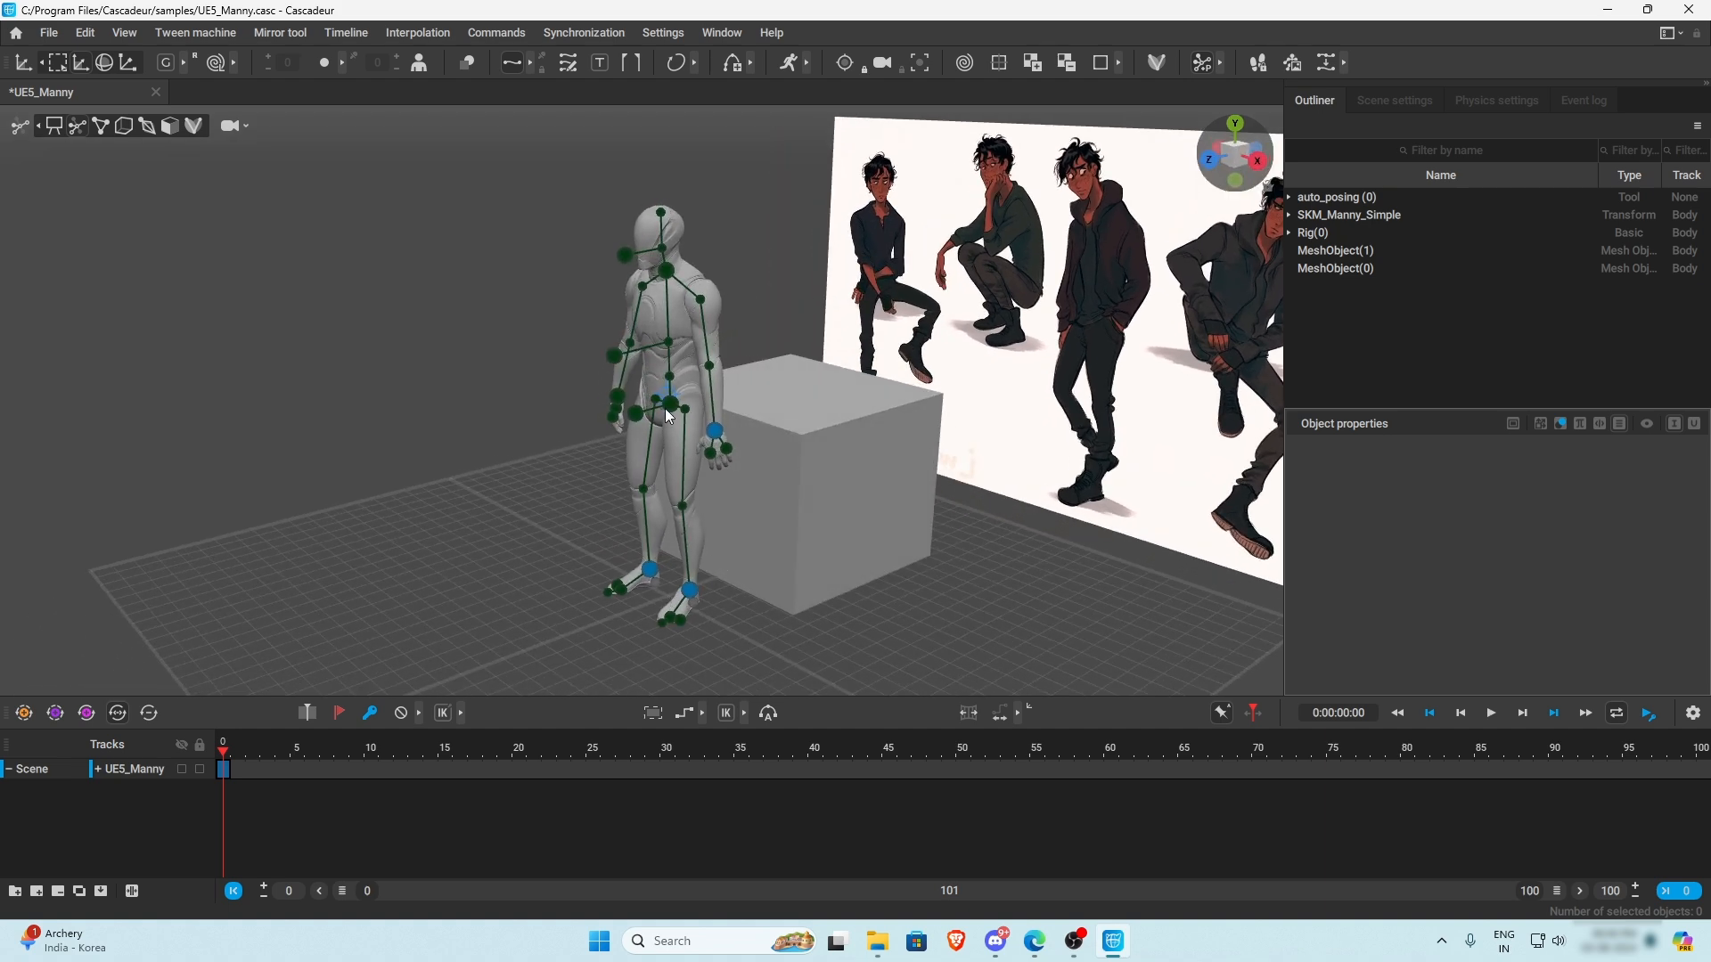
{"action": "scroll", "coordinate": [665, 393], "scroll_direction": "up", "scroll_amount": 6}
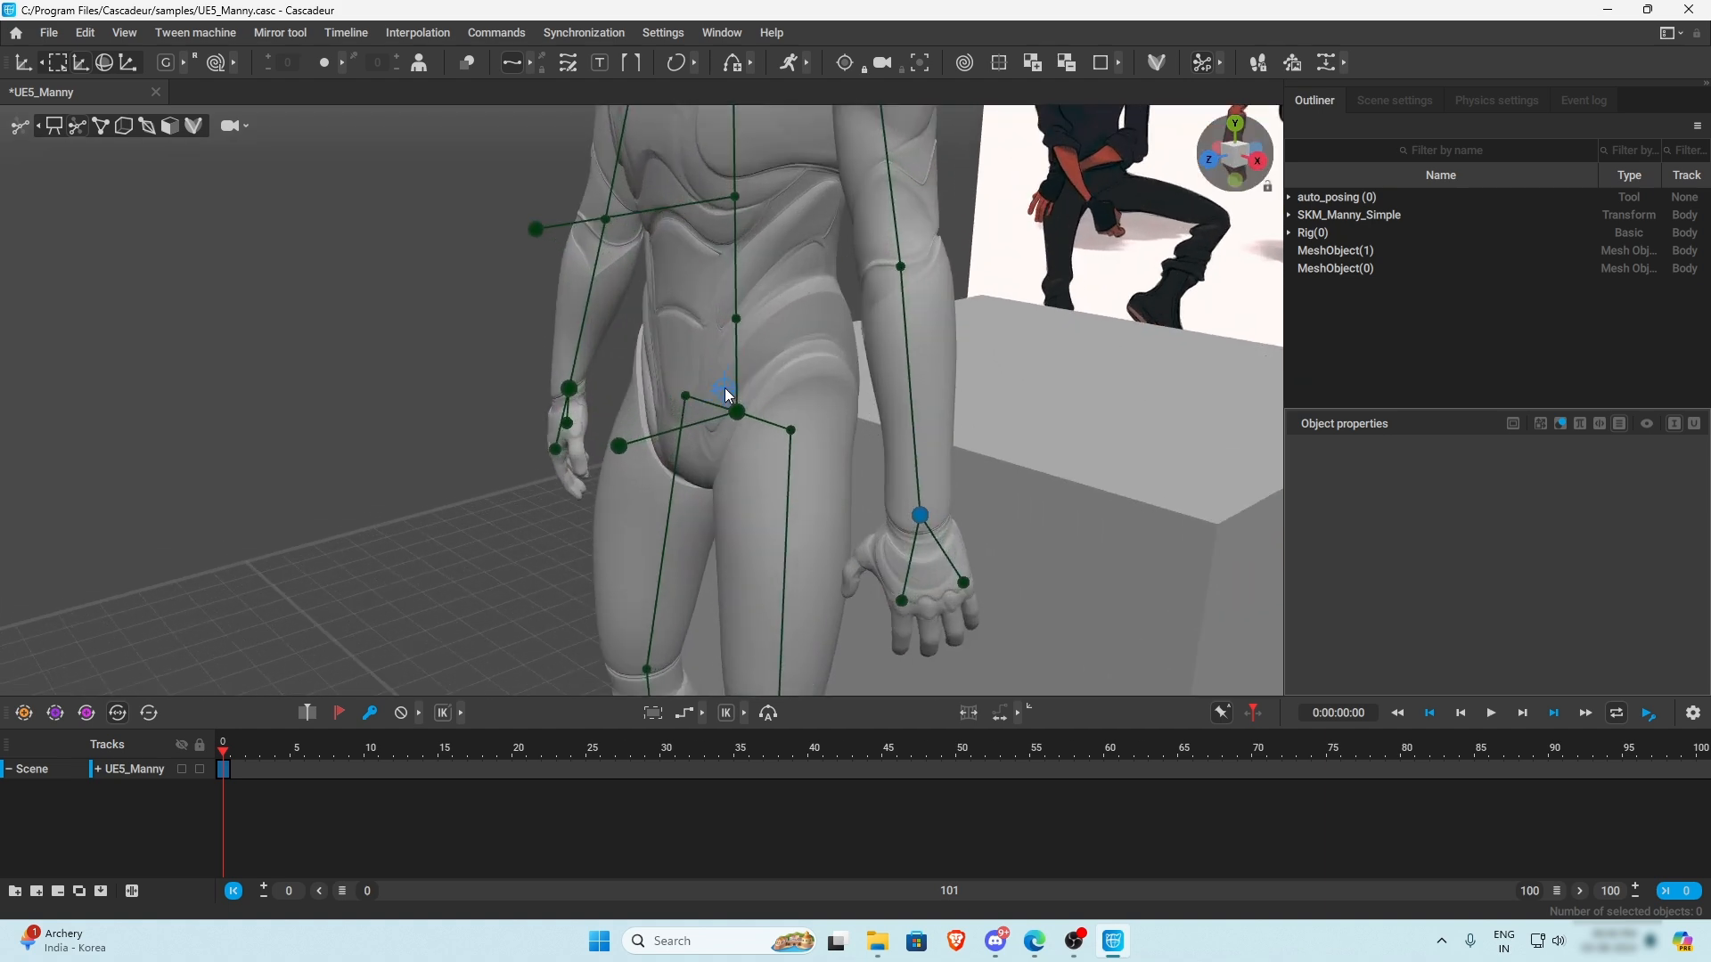
{"action": "left_click", "coordinate": [724, 388]}
{"action": "scroll", "coordinate": [704, 394], "scroll_direction": "down", "scroll_amount": 6}
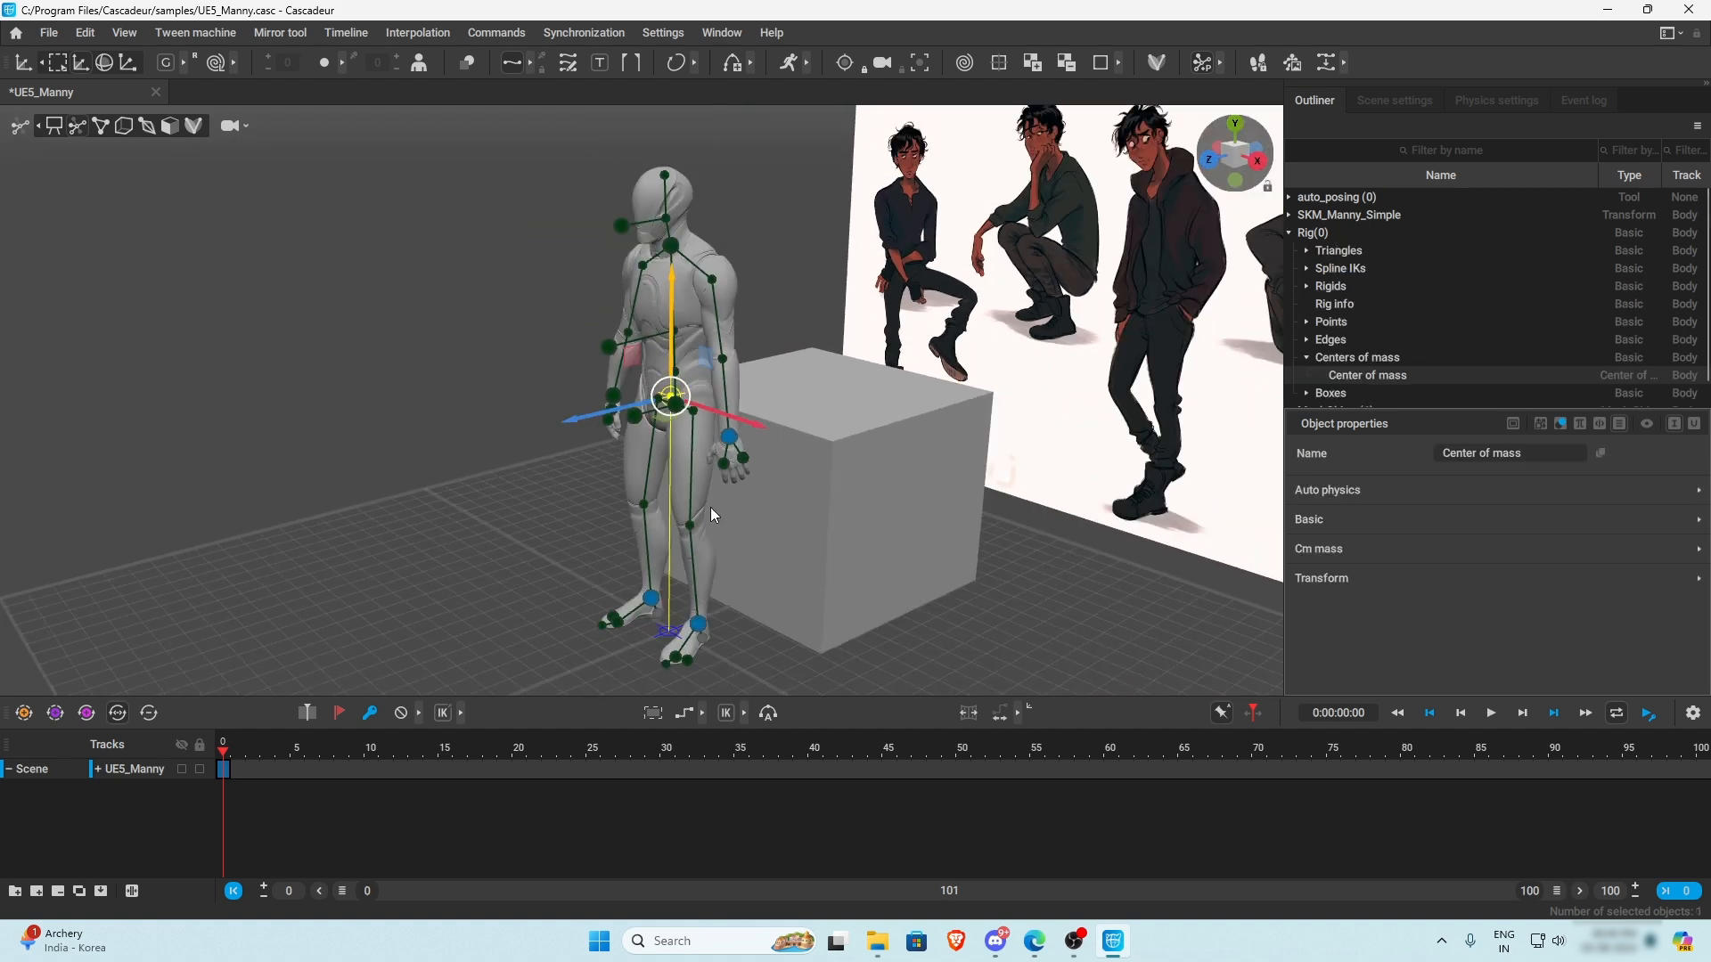
{"action": "left_click_drag", "start_coordinate": [793, 602], "coordinate": [807, 560], "text": "alt"}
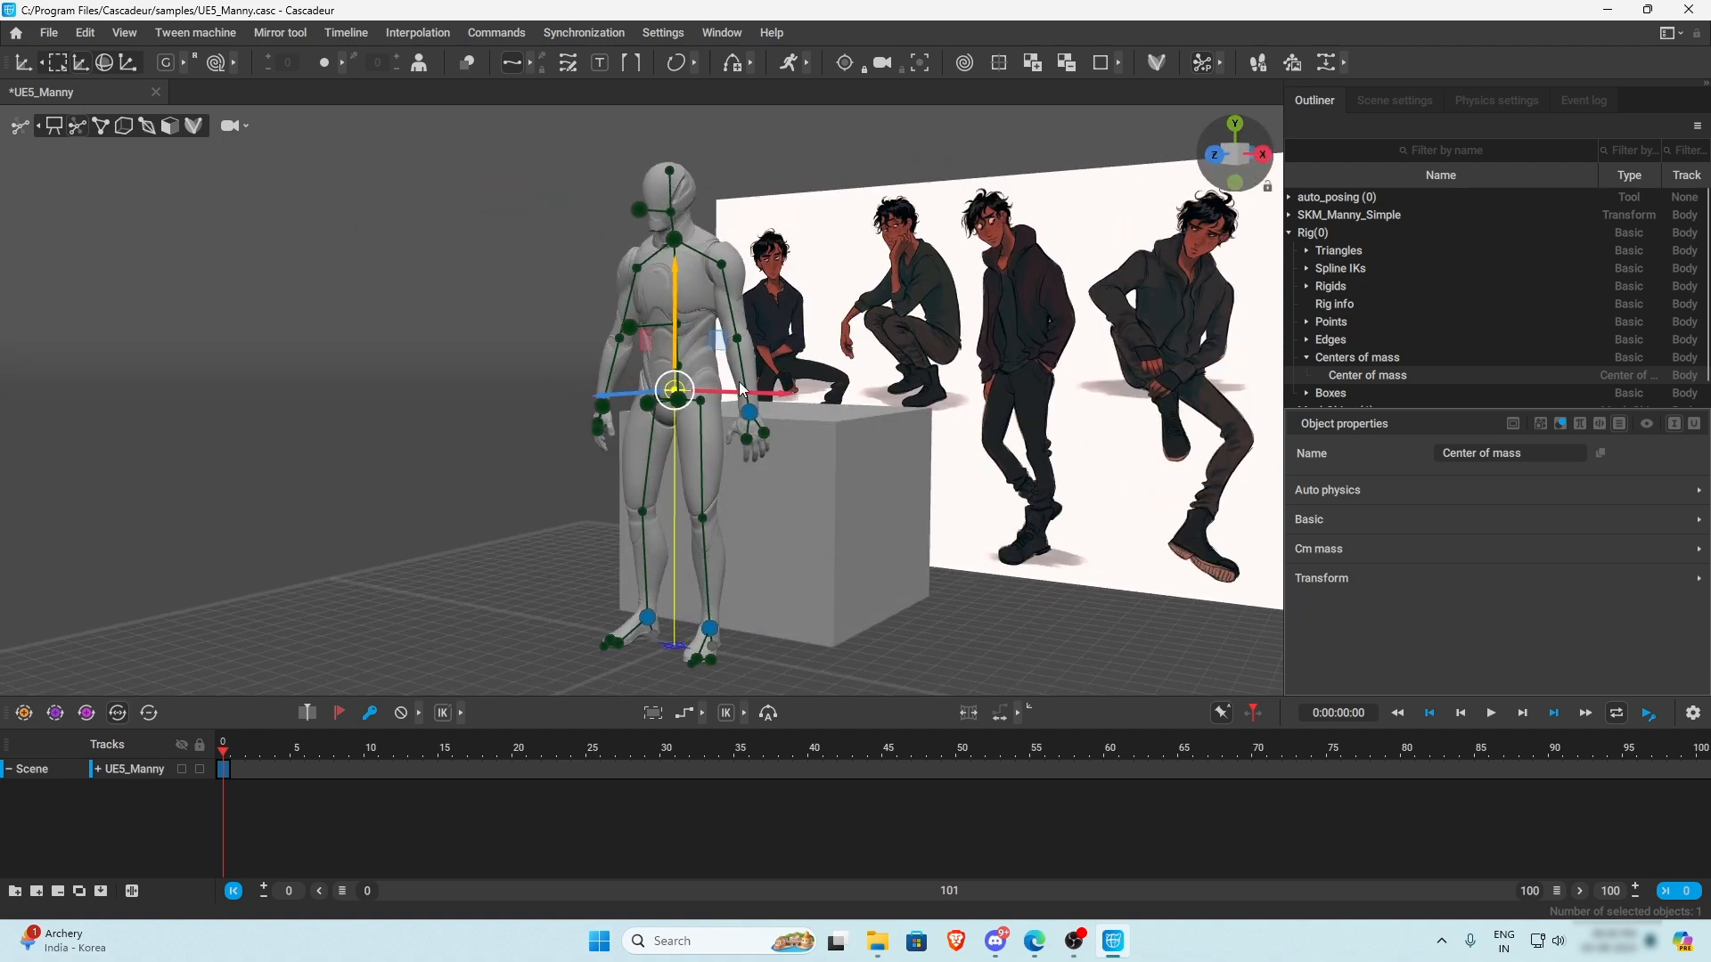
{"action": "left_click_drag", "start_coordinate": [784, 401], "coordinate": [624, 397]}
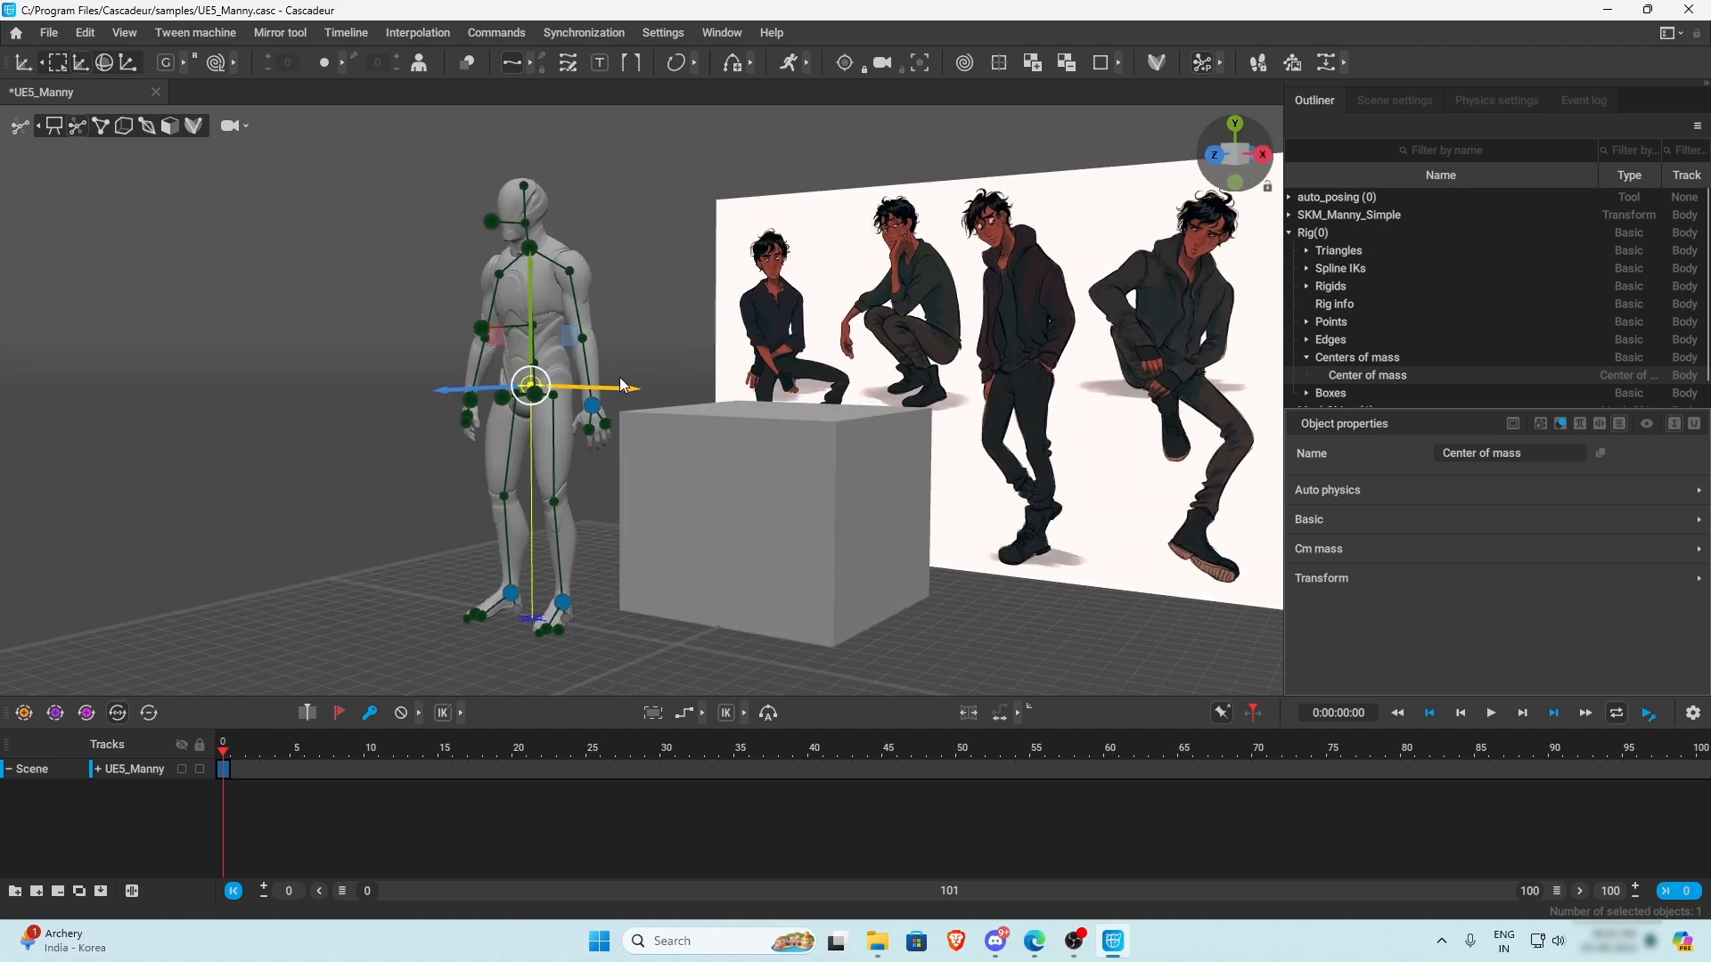
- Adjust the height of the mannequin's center of mass in front of the cube
{"action": "left_click_drag", "start_coordinate": [852, 499], "coordinate": [815, 576], "text": "alt"}
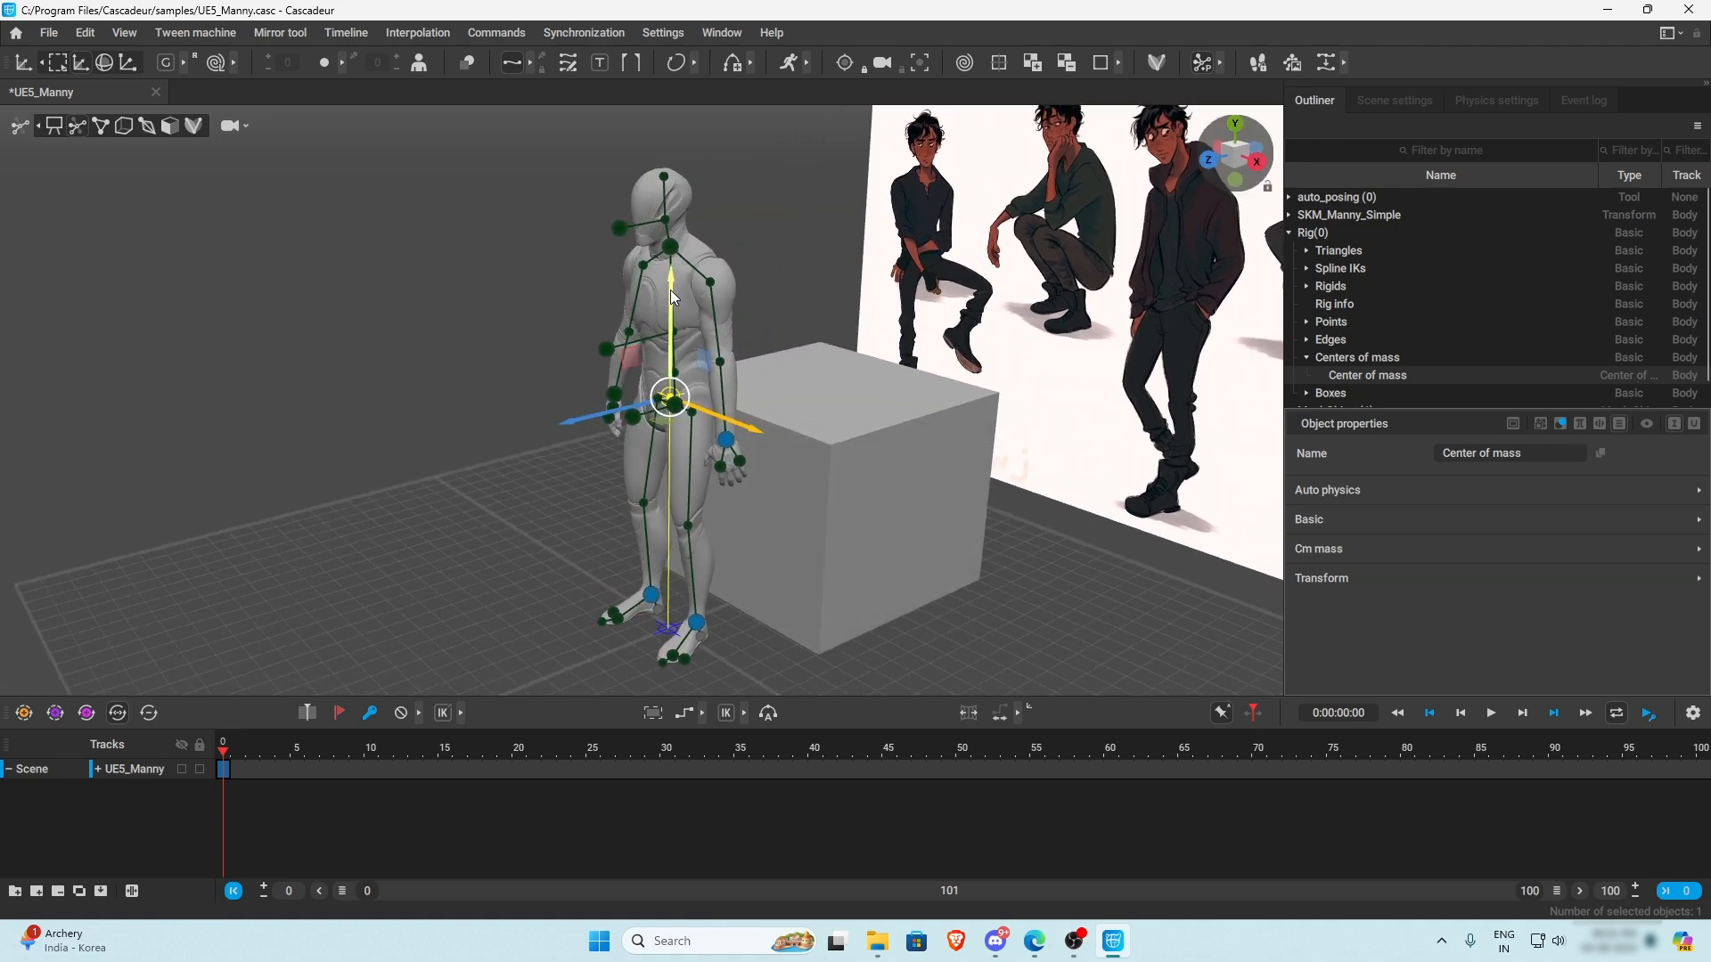
{"action": "left_click_drag", "start_coordinate": [670, 291], "coordinate": [670, 261]}
{"action": "left_click_drag", "start_coordinate": [857, 445], "coordinate": [601, 370], "text": "alt"}
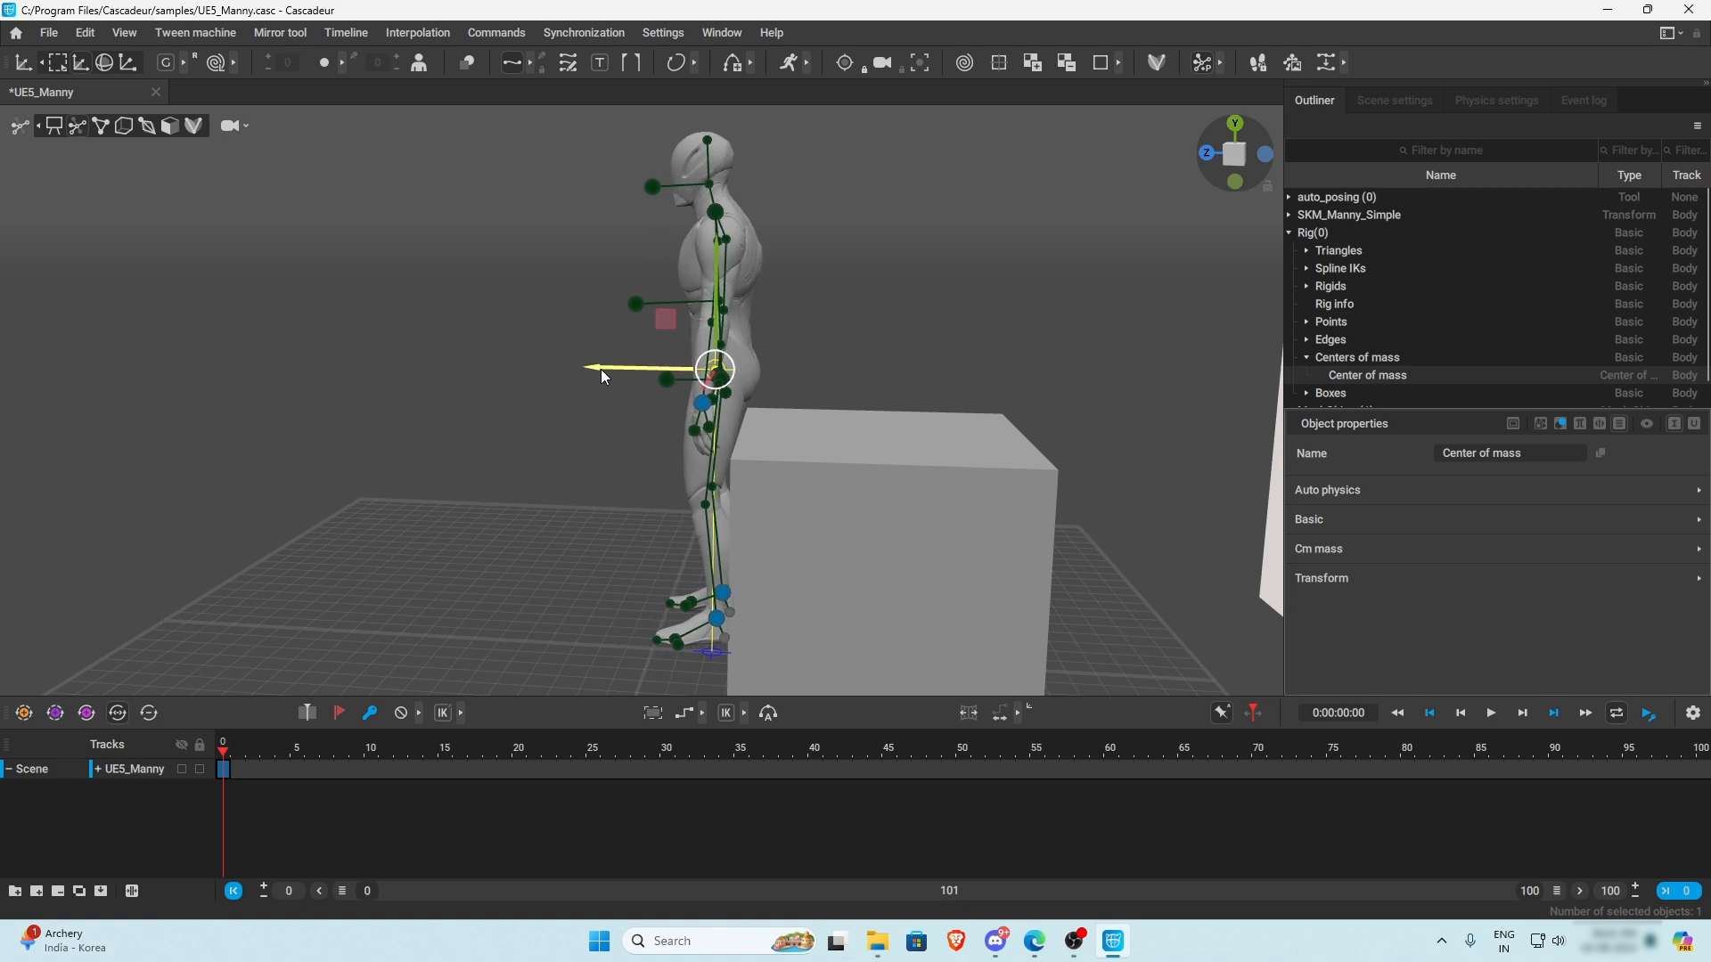
{"action": "left_click_drag", "start_coordinate": [715, 308], "coordinate": [987, 383]}
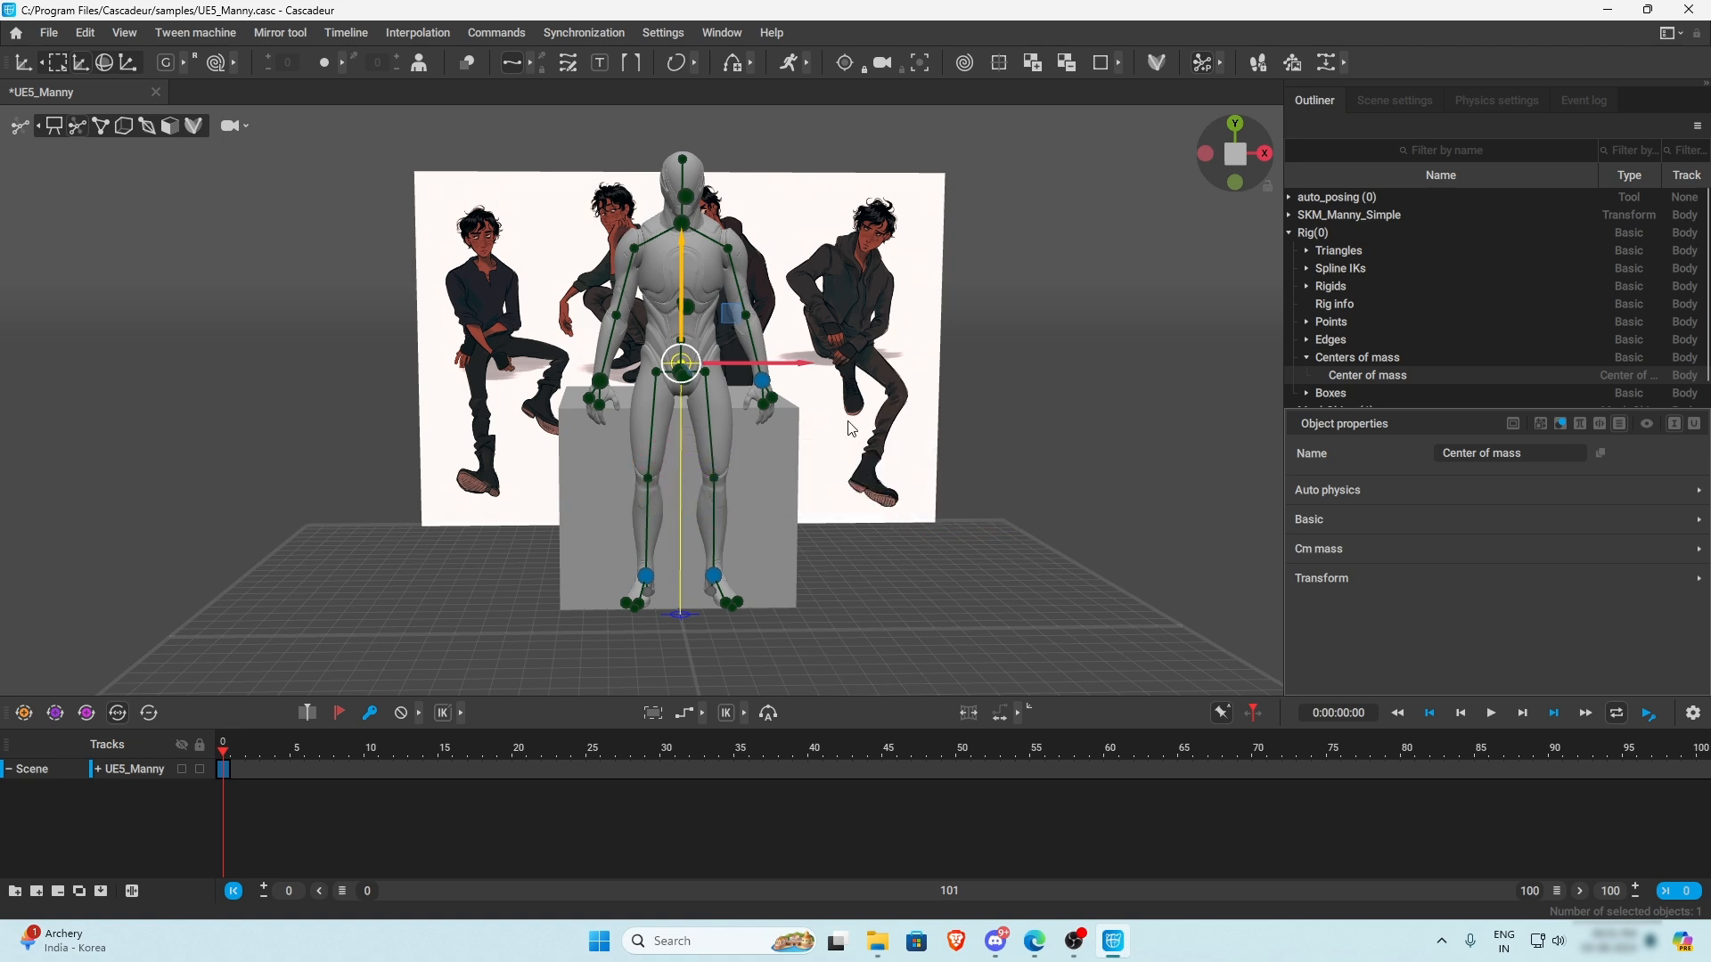
- Select the mannequin's right foot controller and raise it off the floor to lift the leg toward a seated pose
{"action": "left_click_drag", "start_coordinate": [793, 583], "coordinate": [979, 564], "text": "alt"}
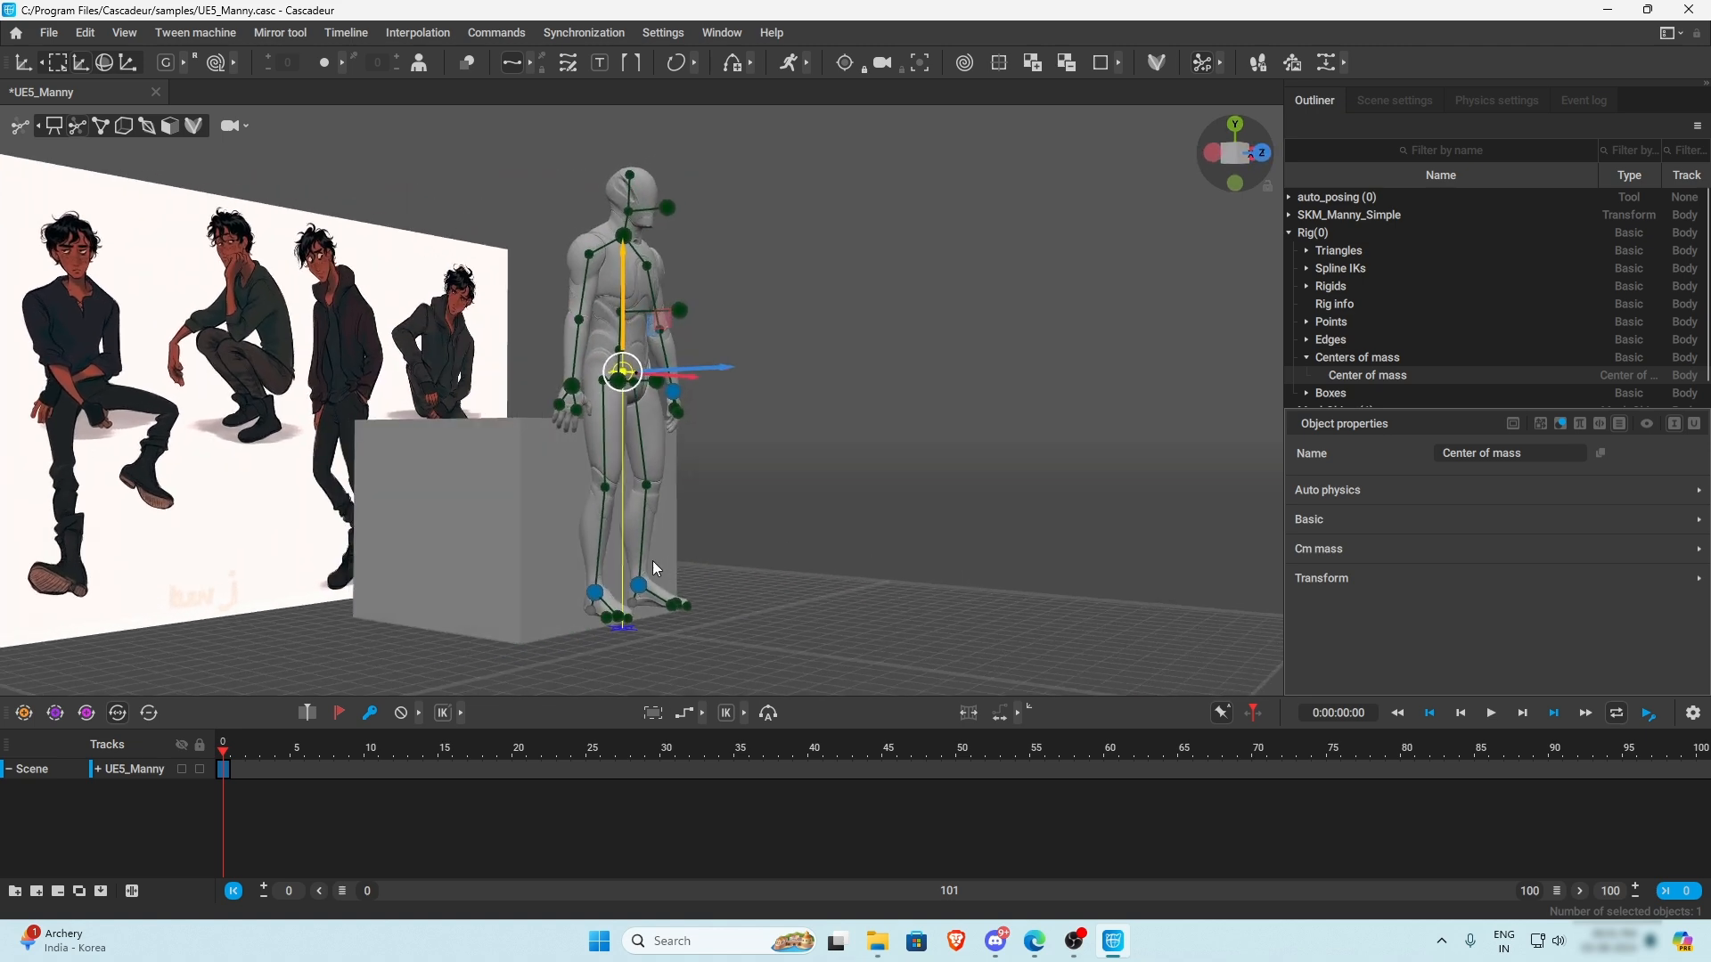
{"action": "left_click", "coordinate": [592, 590]}
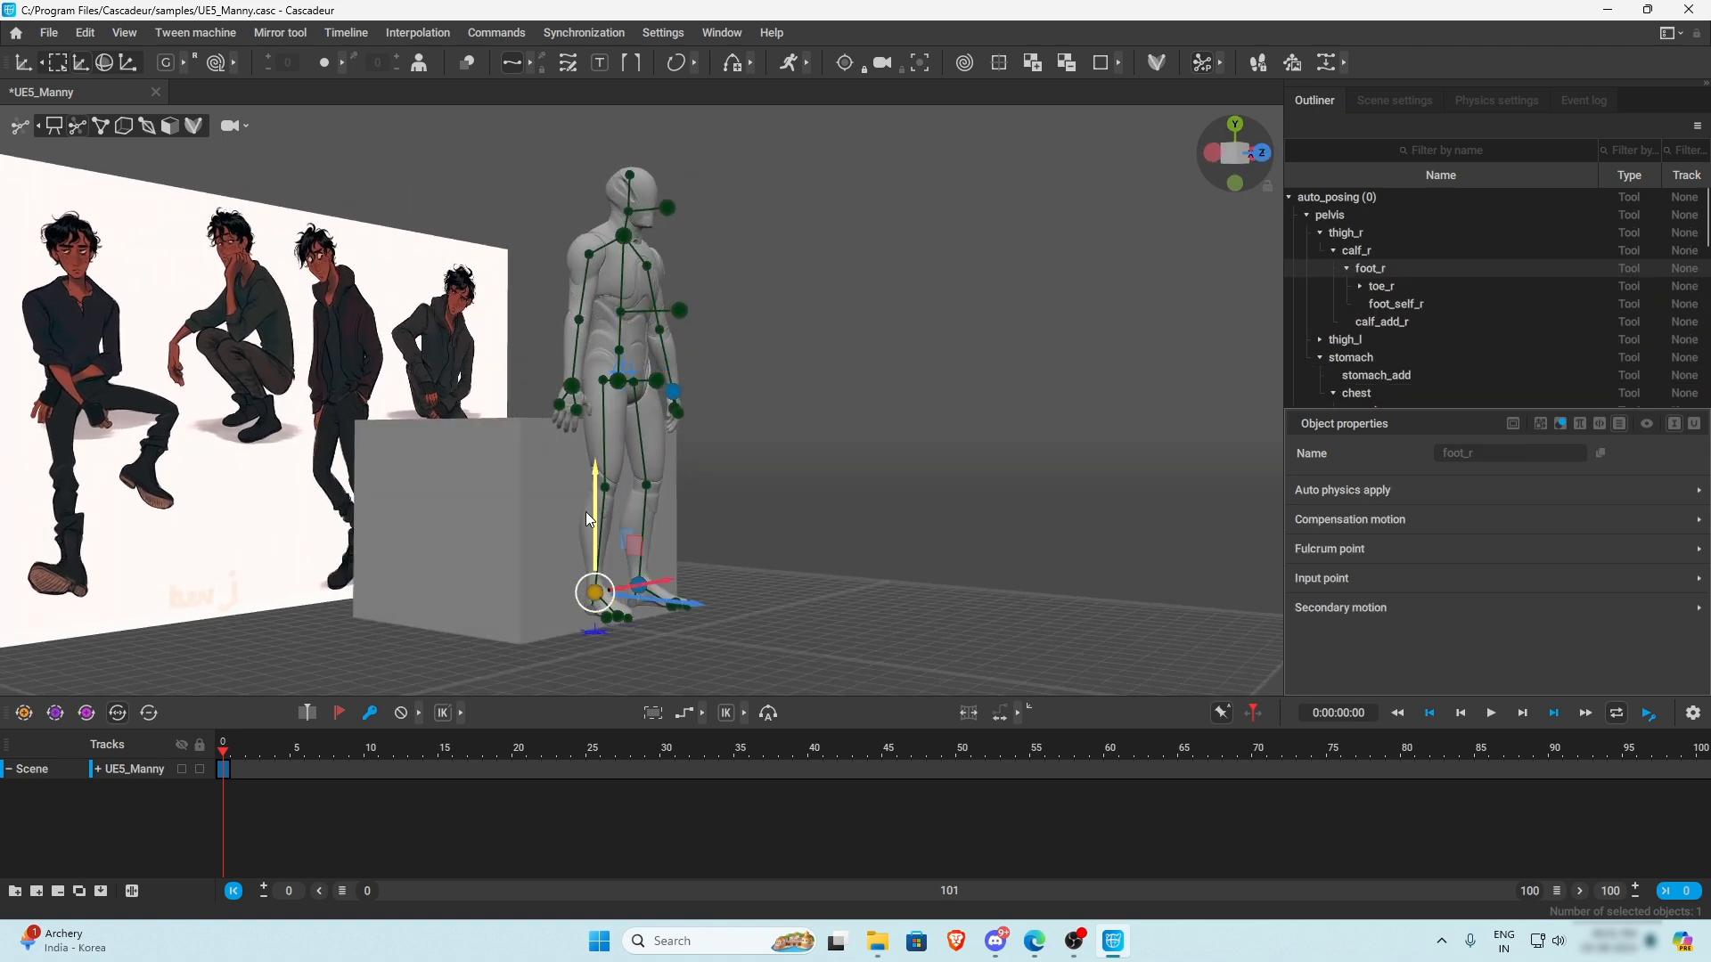
{"action": "left_click", "coordinate": [621, 618]}
{"action": "left_click", "coordinate": [594, 591]}
{"action": "left_click_drag", "start_coordinate": [596, 462], "coordinate": [662, 367]}
- Raise the mannequin's left foot off the floor in front of the cube and adjust the right foot to a similar height
{"action": "left_click_drag", "start_coordinate": [918, 431], "coordinate": [687, 426], "text": "alt"}
{"action": "left_click", "coordinate": [743, 627]}
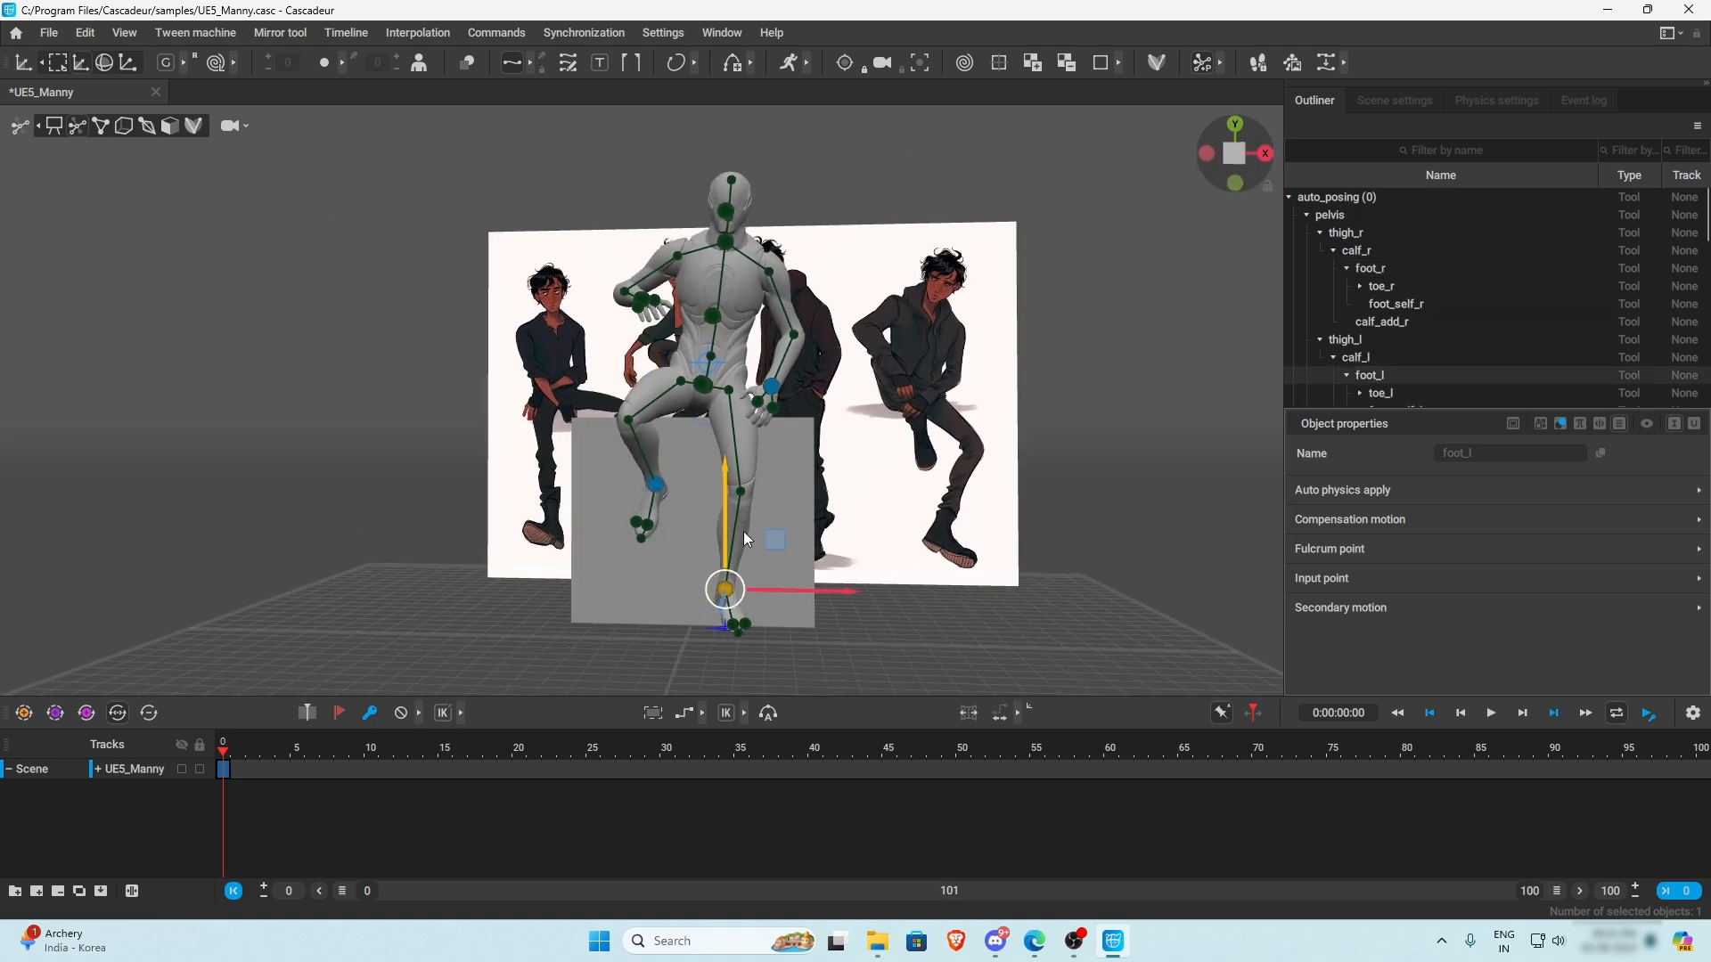
{"action": "left_click_drag", "start_coordinate": [723, 495], "coordinate": [747, 401]}
{"action": "left_click_drag", "start_coordinate": [929, 481], "coordinate": [757, 425], "text": "alt"}
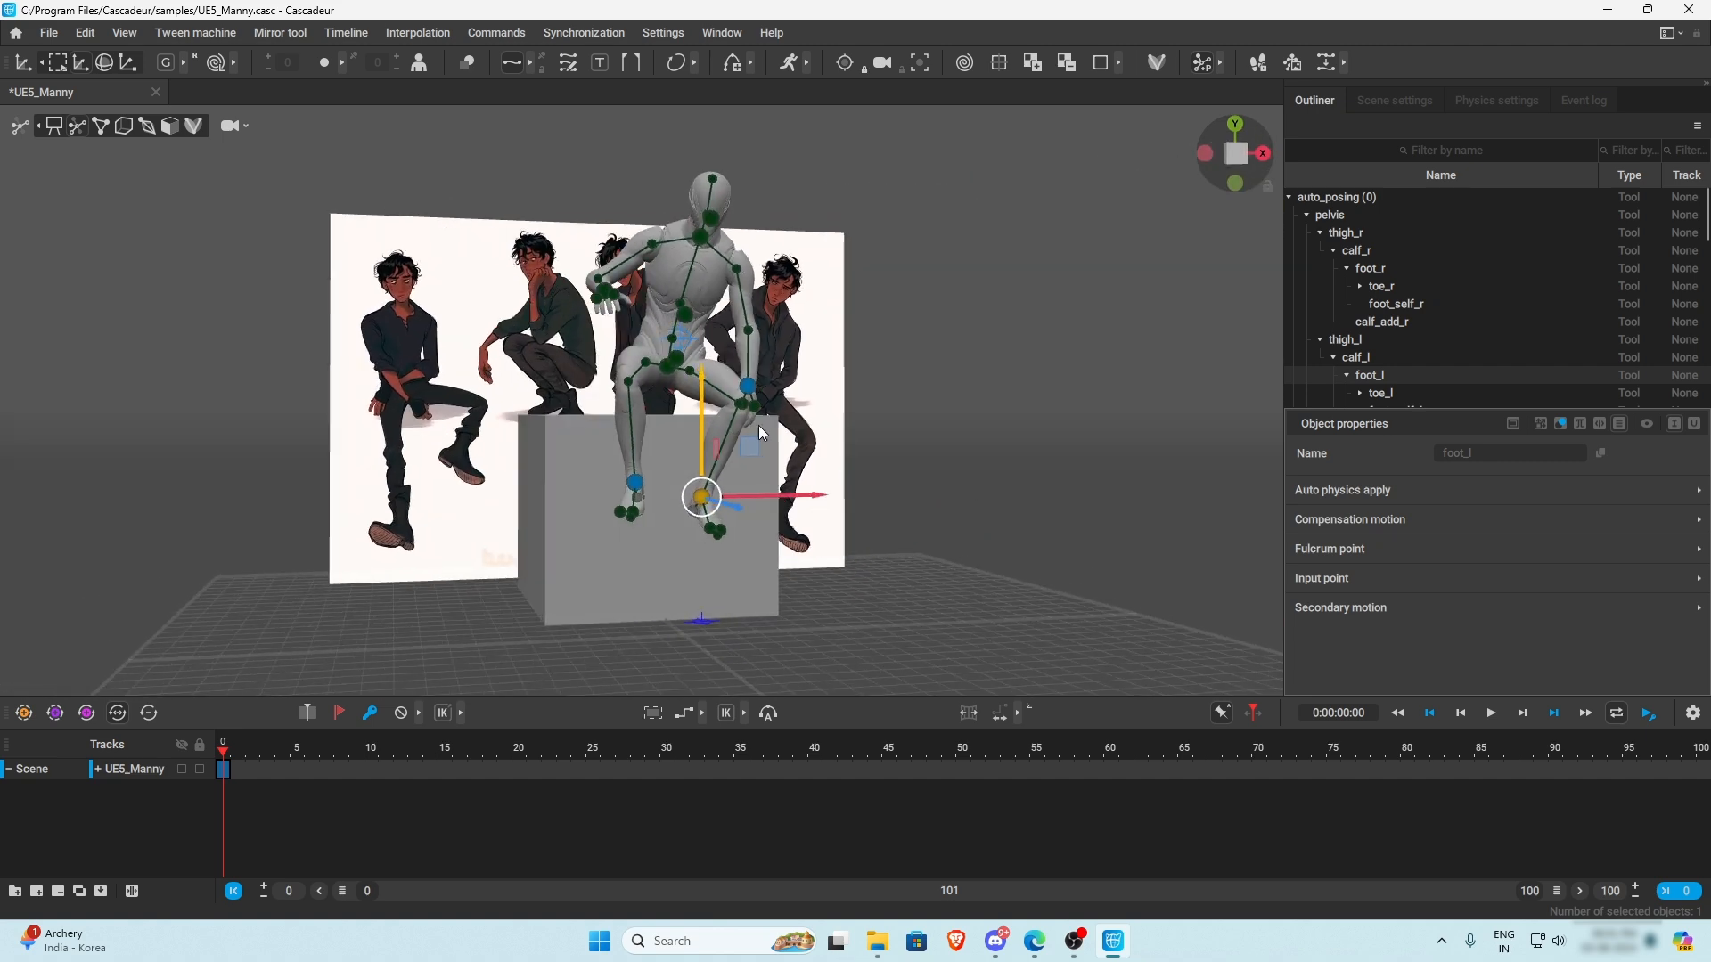
{"action": "left_click", "coordinate": [635, 482]}
{"action": "left_click_drag", "start_coordinate": [634, 383], "coordinate": [793, 418]}
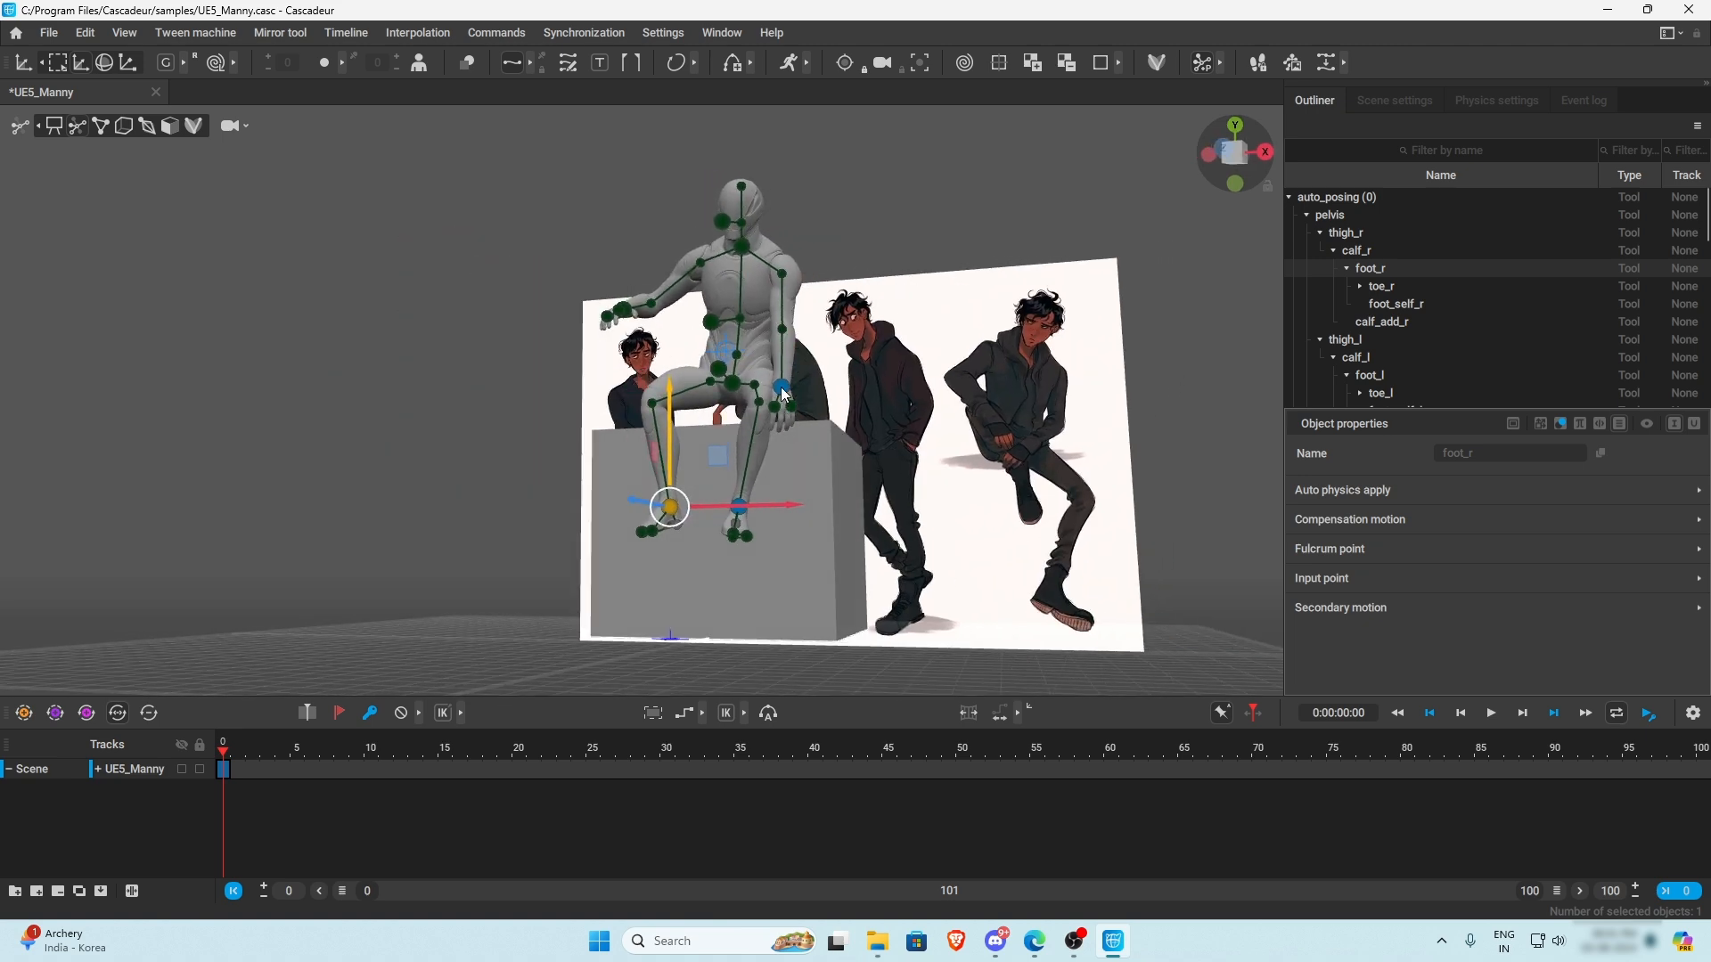
- Try releasing the fixed left hand controller, undo it, and inspect the mannequin's pose around the cube
{"action": "double_click", "coordinate": [783, 388]}
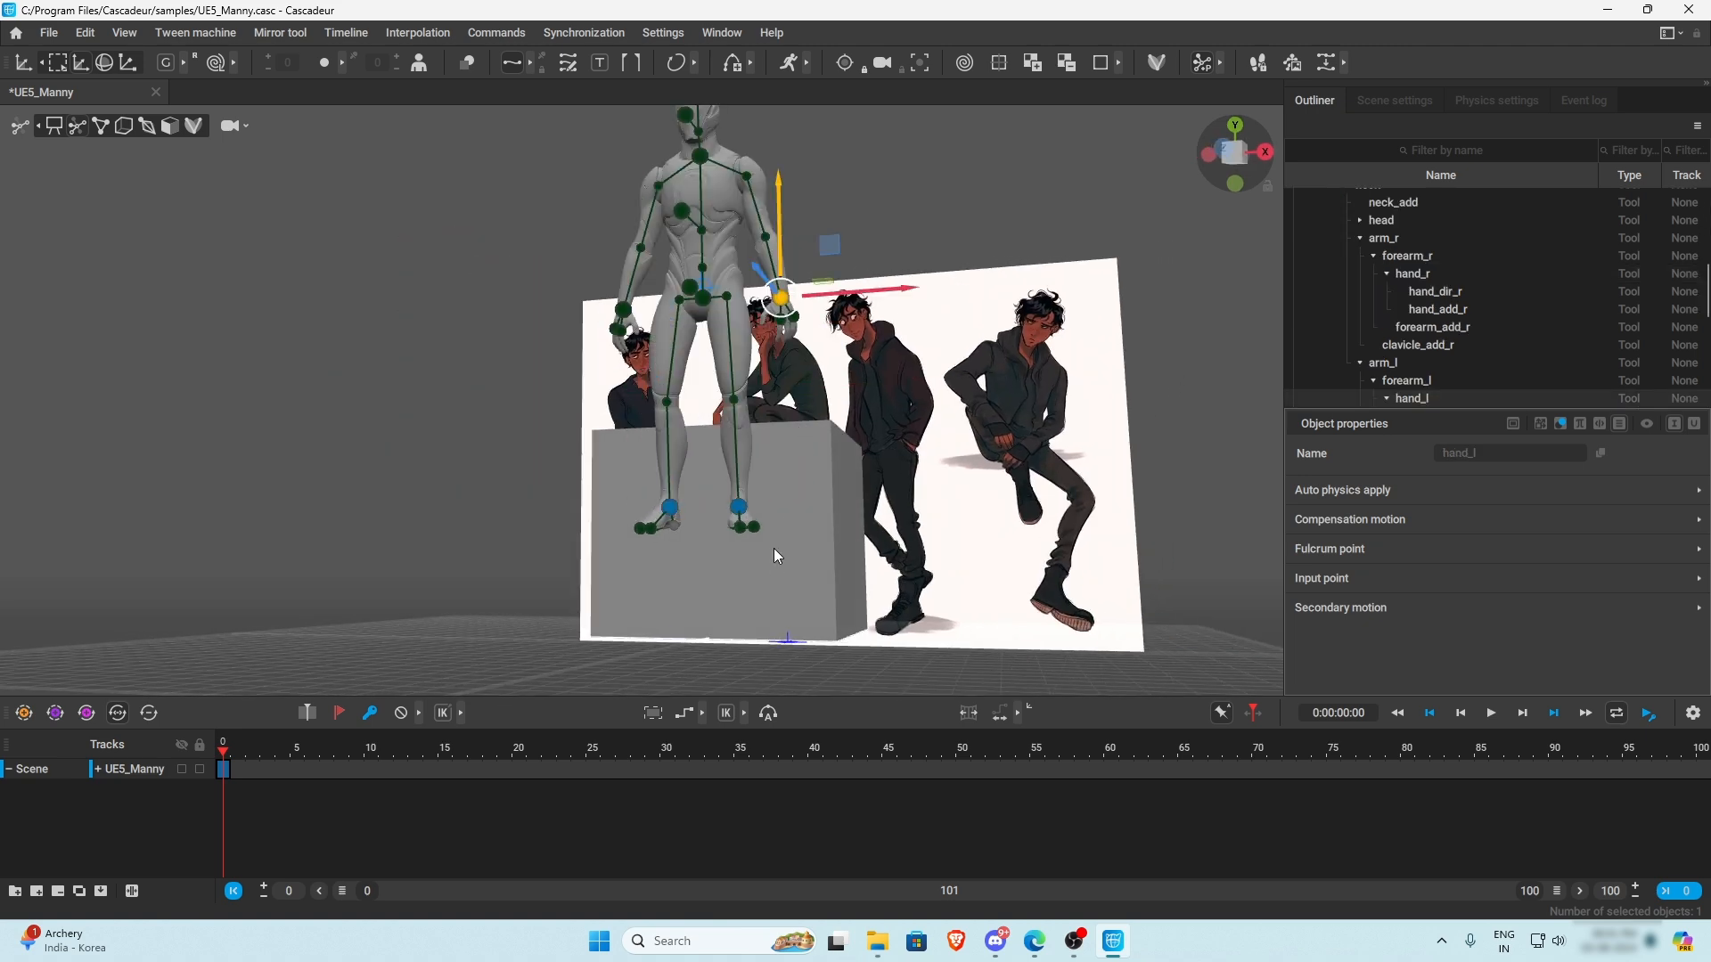
{"action": "key", "text": "ctrl+z"}
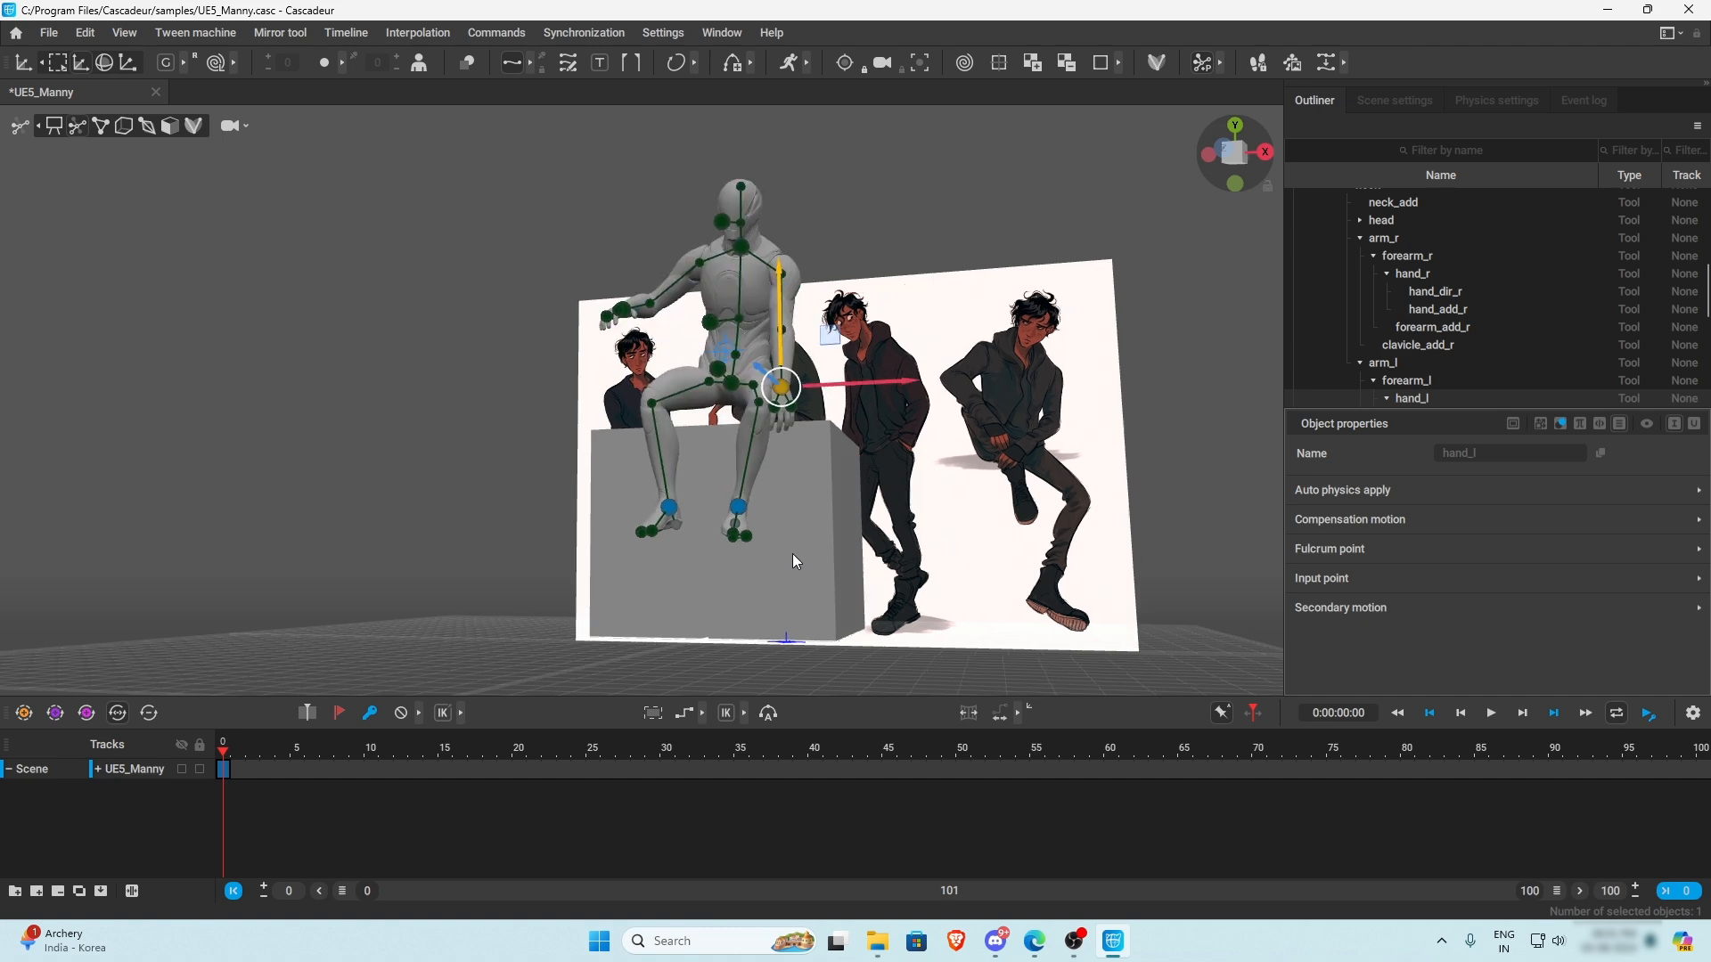
{"action": "left_click_drag", "start_coordinate": [793, 553], "coordinate": [830, 574], "text": "alt"}
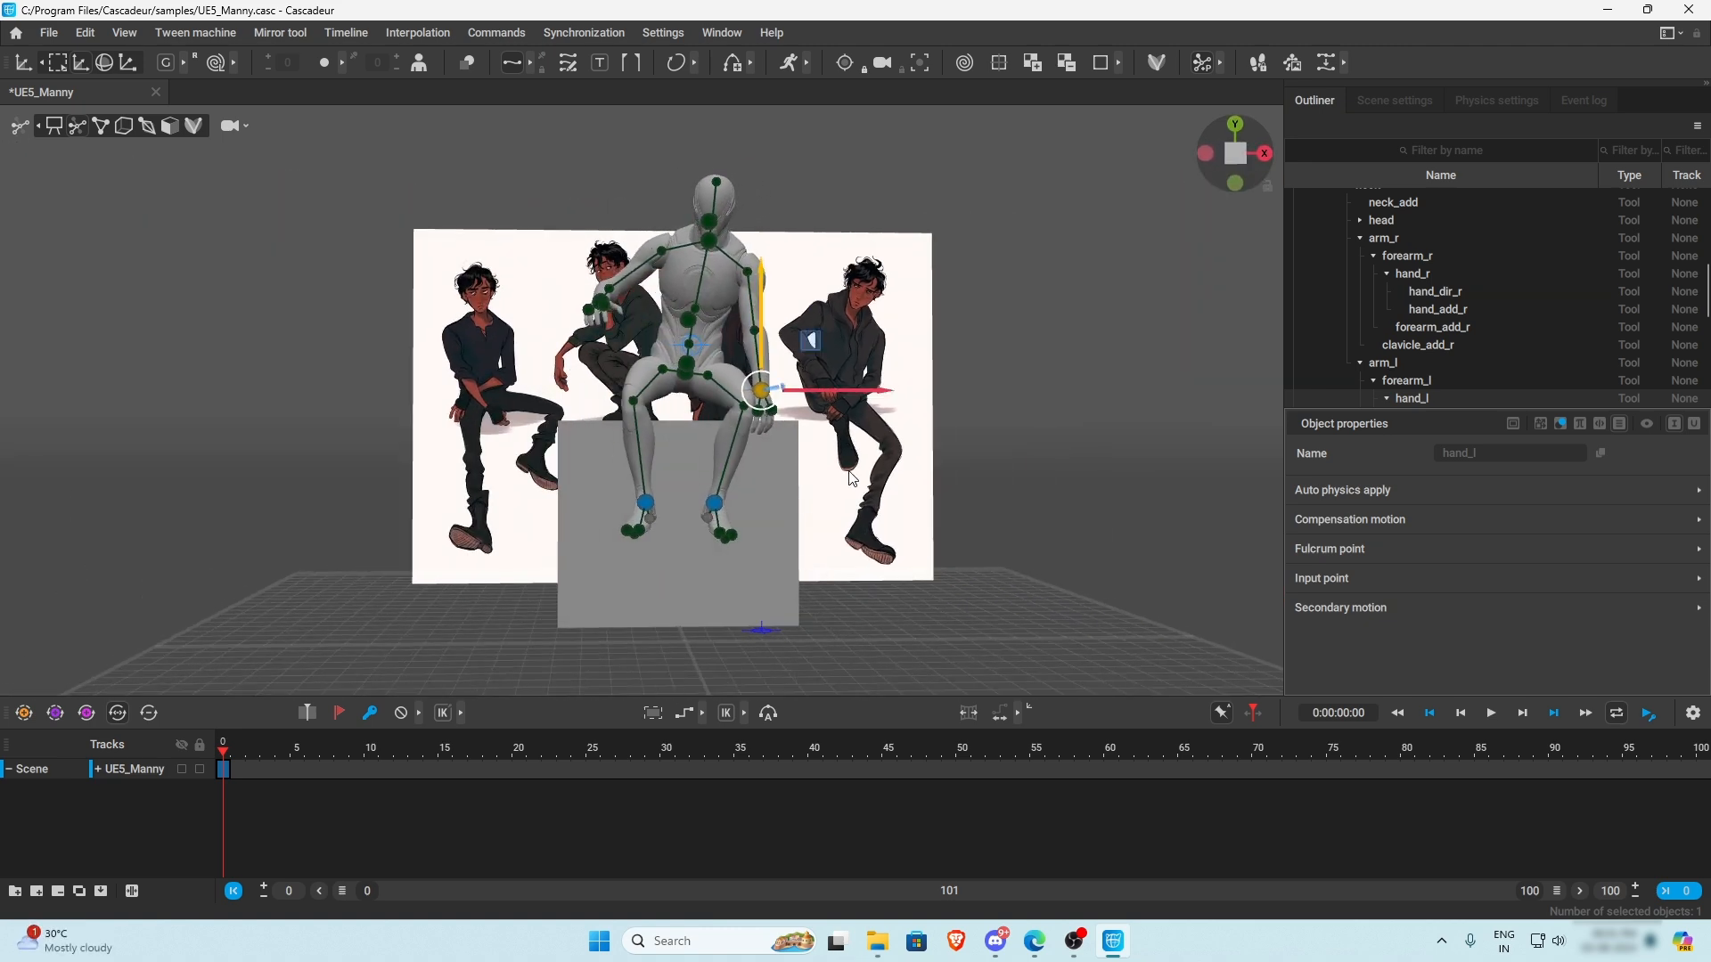
{"action": "left_click_drag", "start_coordinate": [851, 478], "coordinate": [652, 512], "text": "alt"}
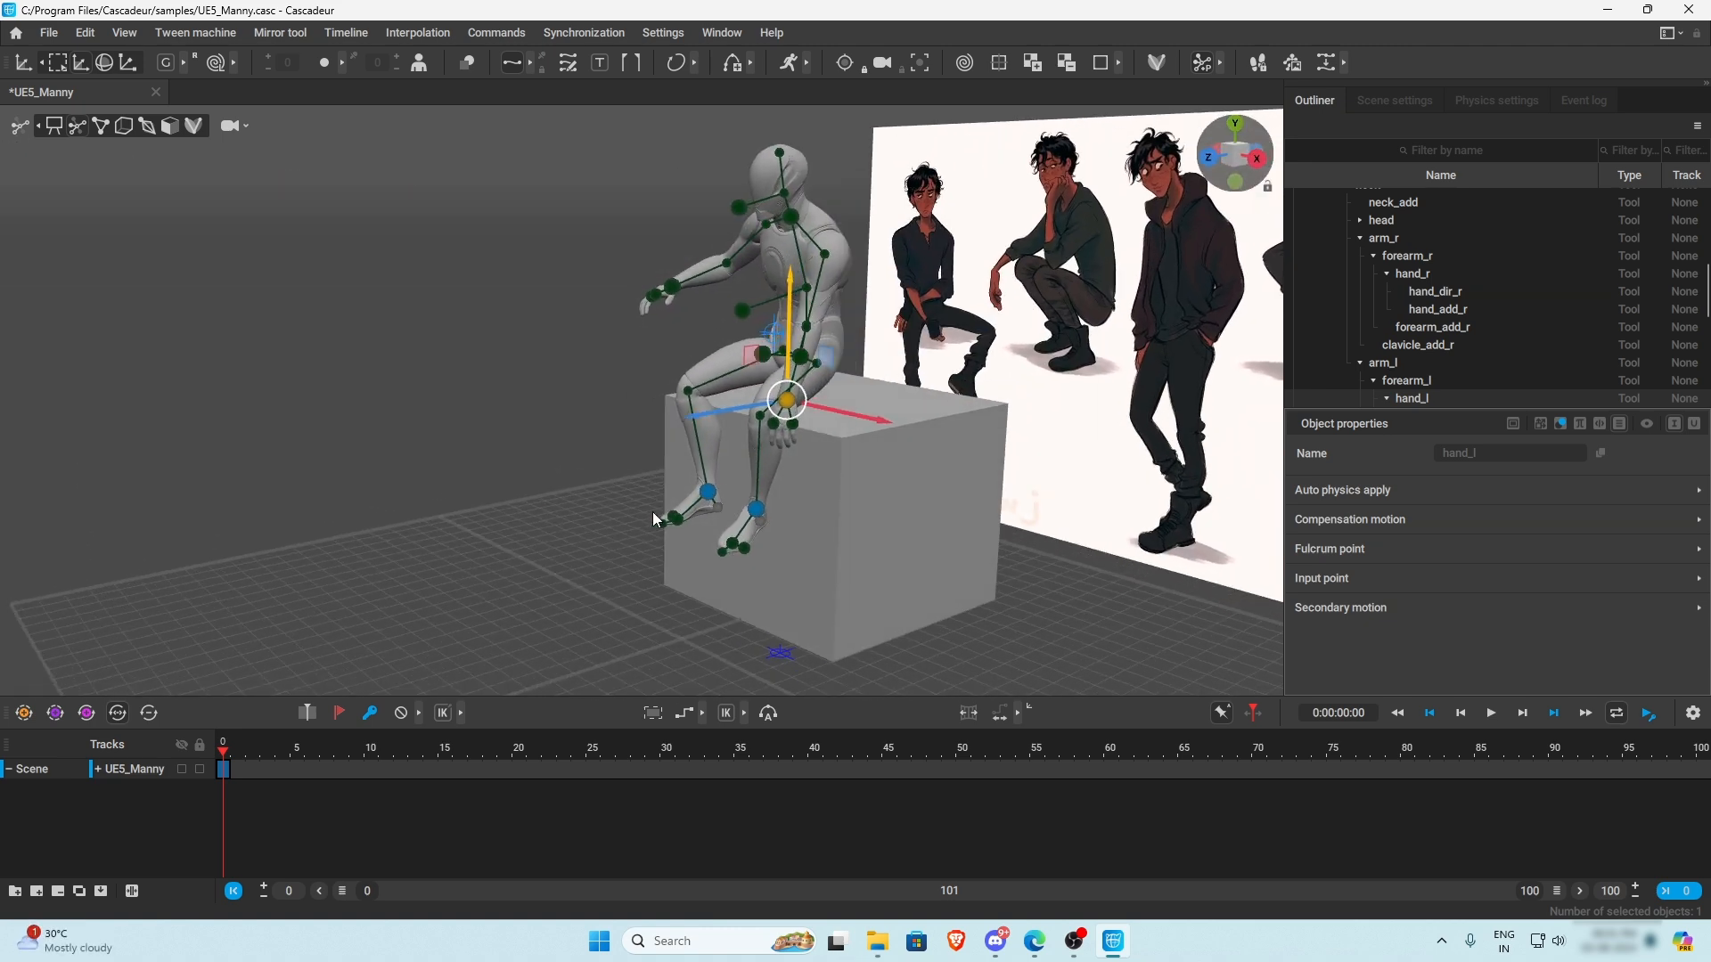
{"action": "left_click", "coordinate": [785, 576]}
{"action": "left_click_drag", "start_coordinate": [844, 513], "coordinate": [978, 520], "text": "alt"}
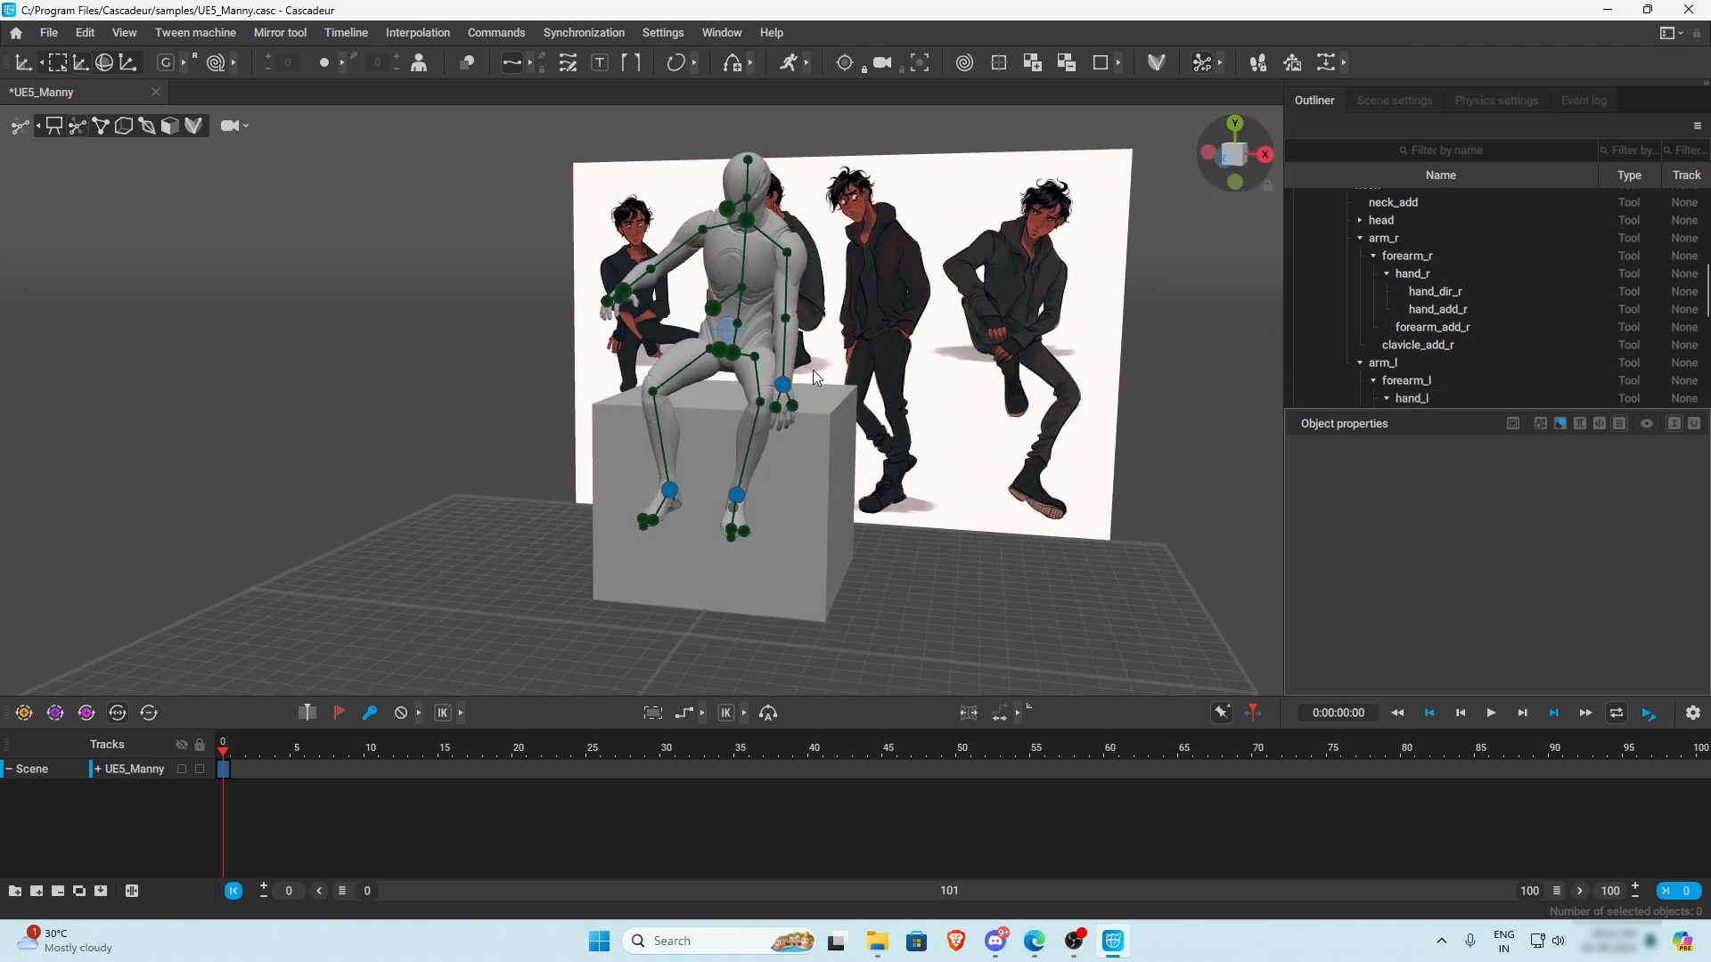
{"action": "scroll", "coordinate": [812, 371], "scroll_direction": "up", "scroll_amount": 2}
- Select the fixed left hand controller and release it so that AutoPosing drives the arm and body freely
{"action": "left_click", "coordinate": [812, 381]}
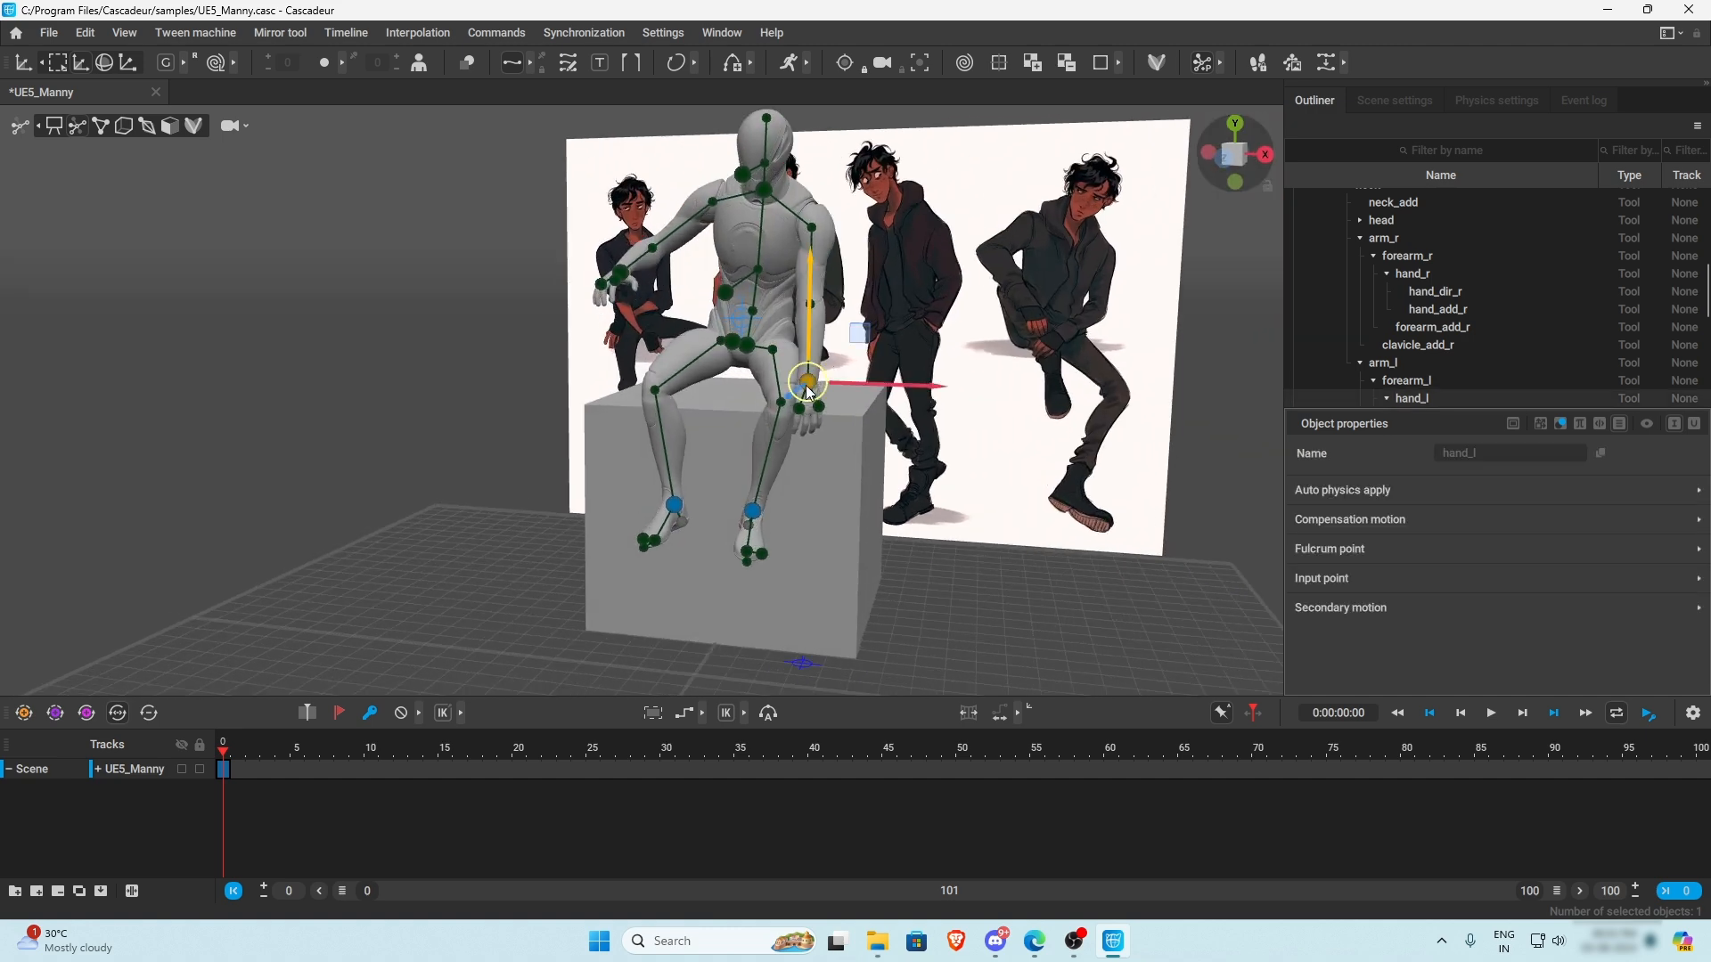
{"action": "left_click", "coordinate": [869, 561]}
{"action": "left_click", "coordinate": [807, 385]}
{"action": "left_click", "coordinate": [809, 429]}
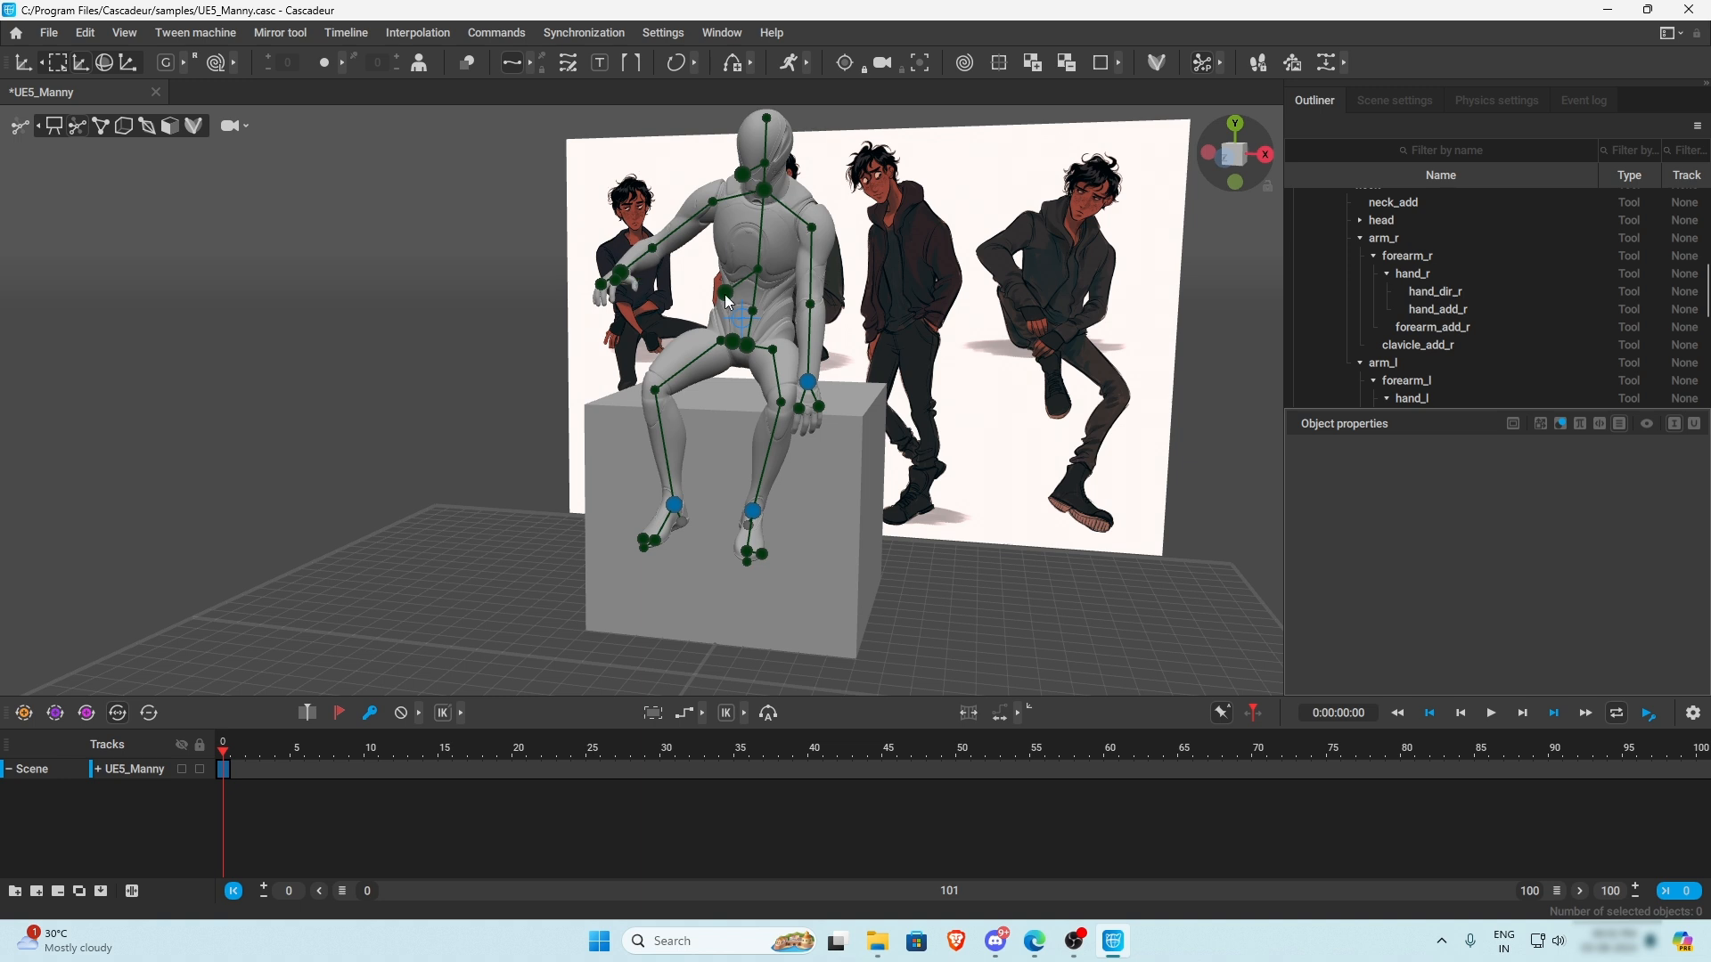
{"action": "left_click", "coordinate": [808, 384]}
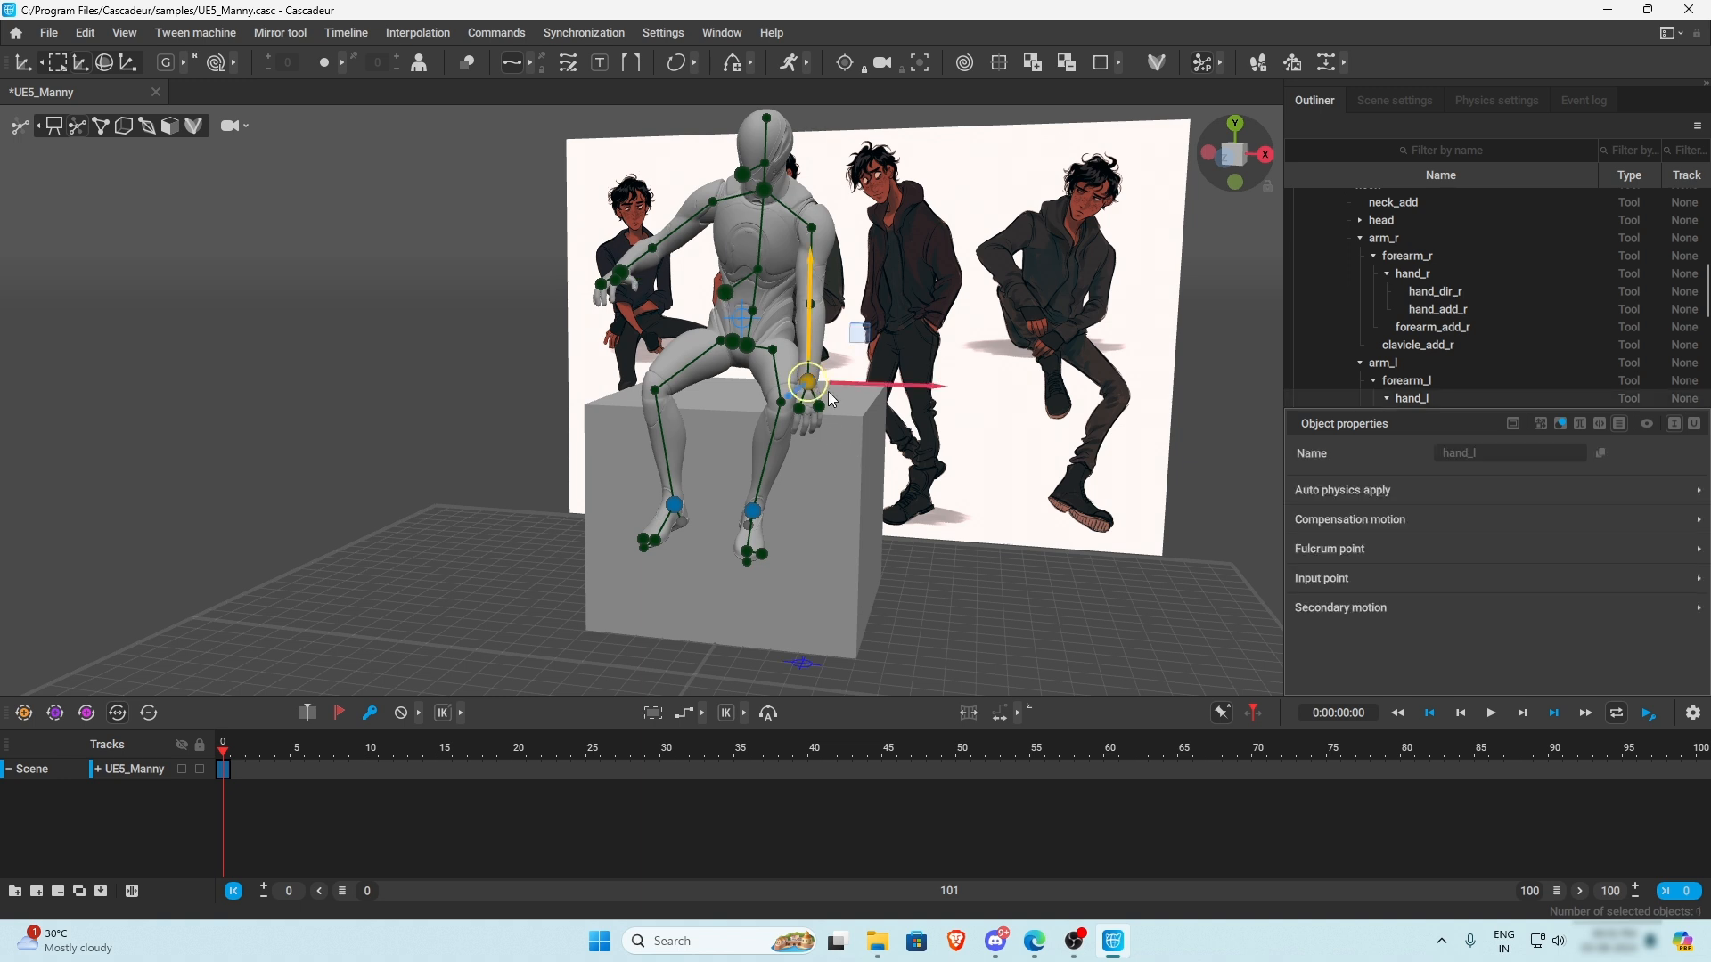
{"action": "left_click", "coordinate": [933, 611]}
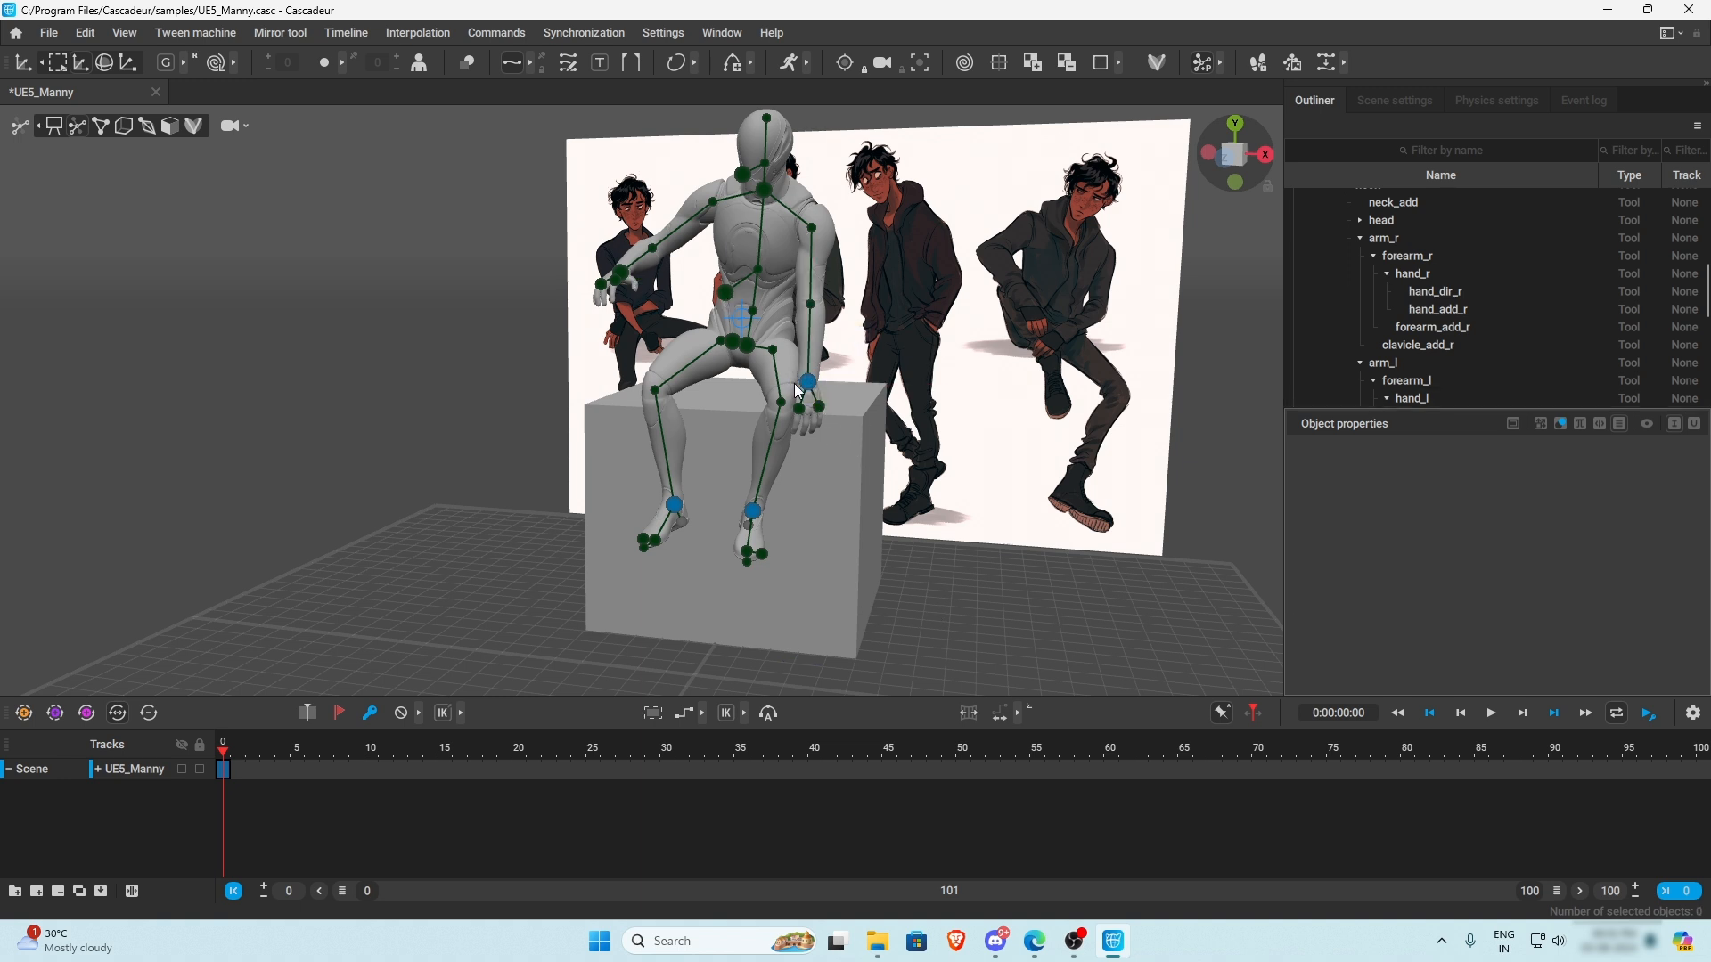
{"action": "left_click", "coordinate": [807, 380]}
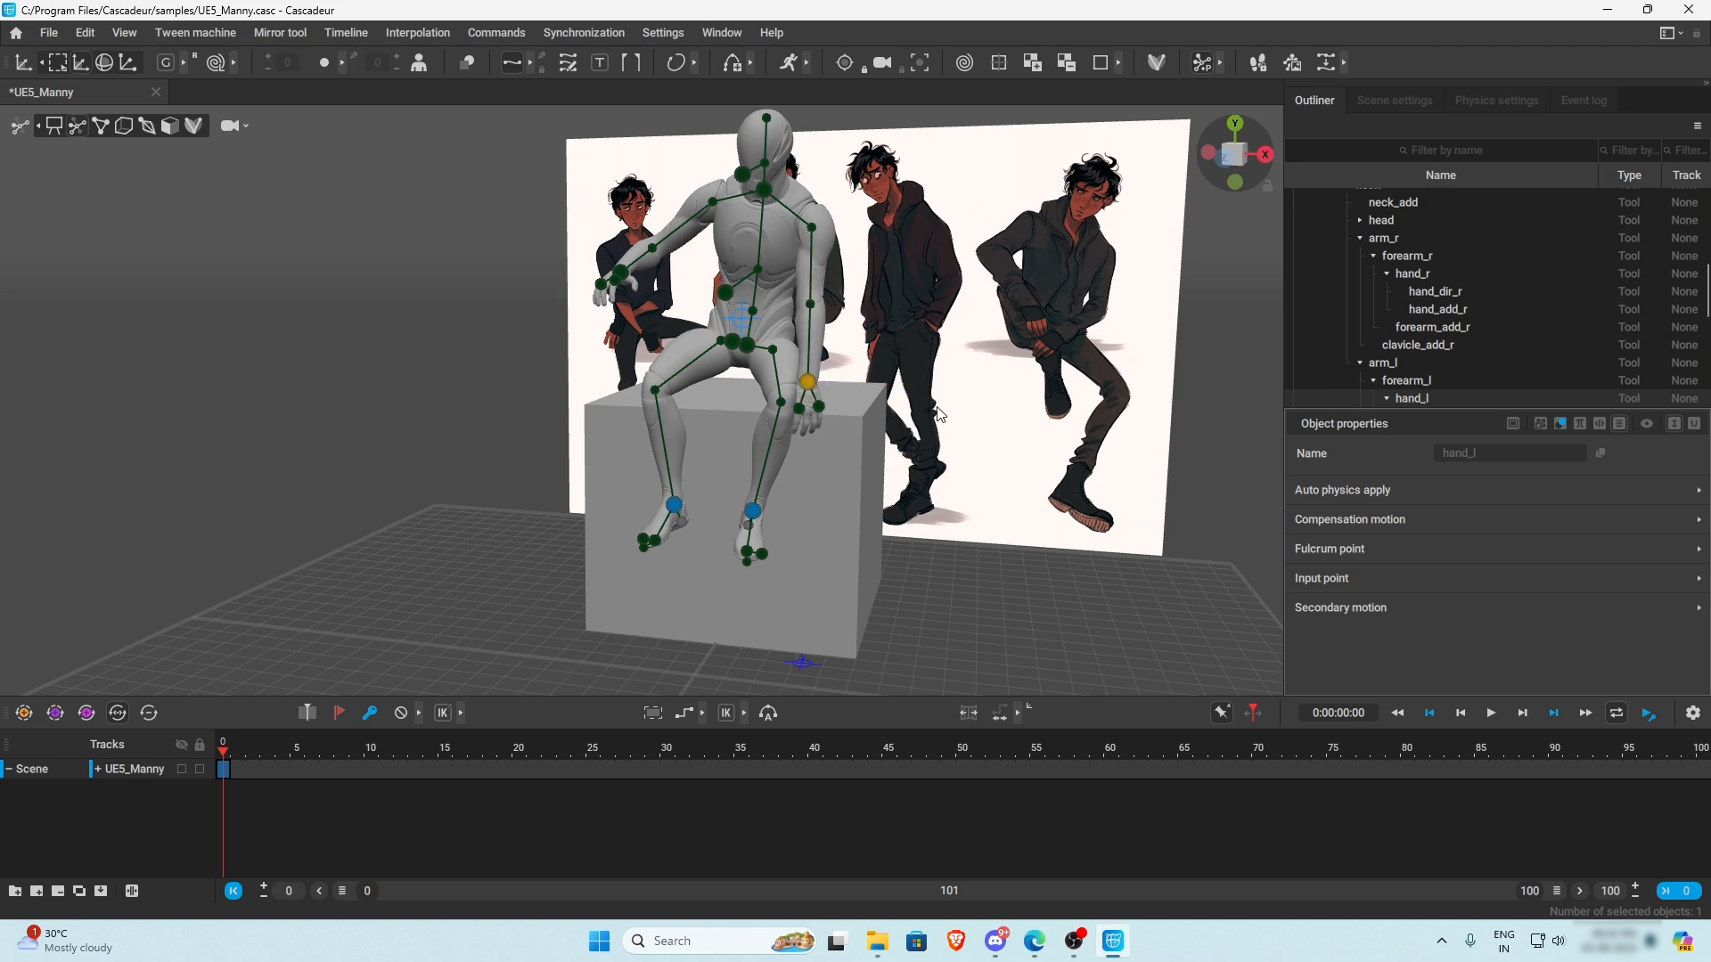
{"action": "key", "text": "ctrl+z"}
{"action": "left_click_drag", "start_coordinate": [829, 521], "coordinate": [965, 552], "text": "alt"}
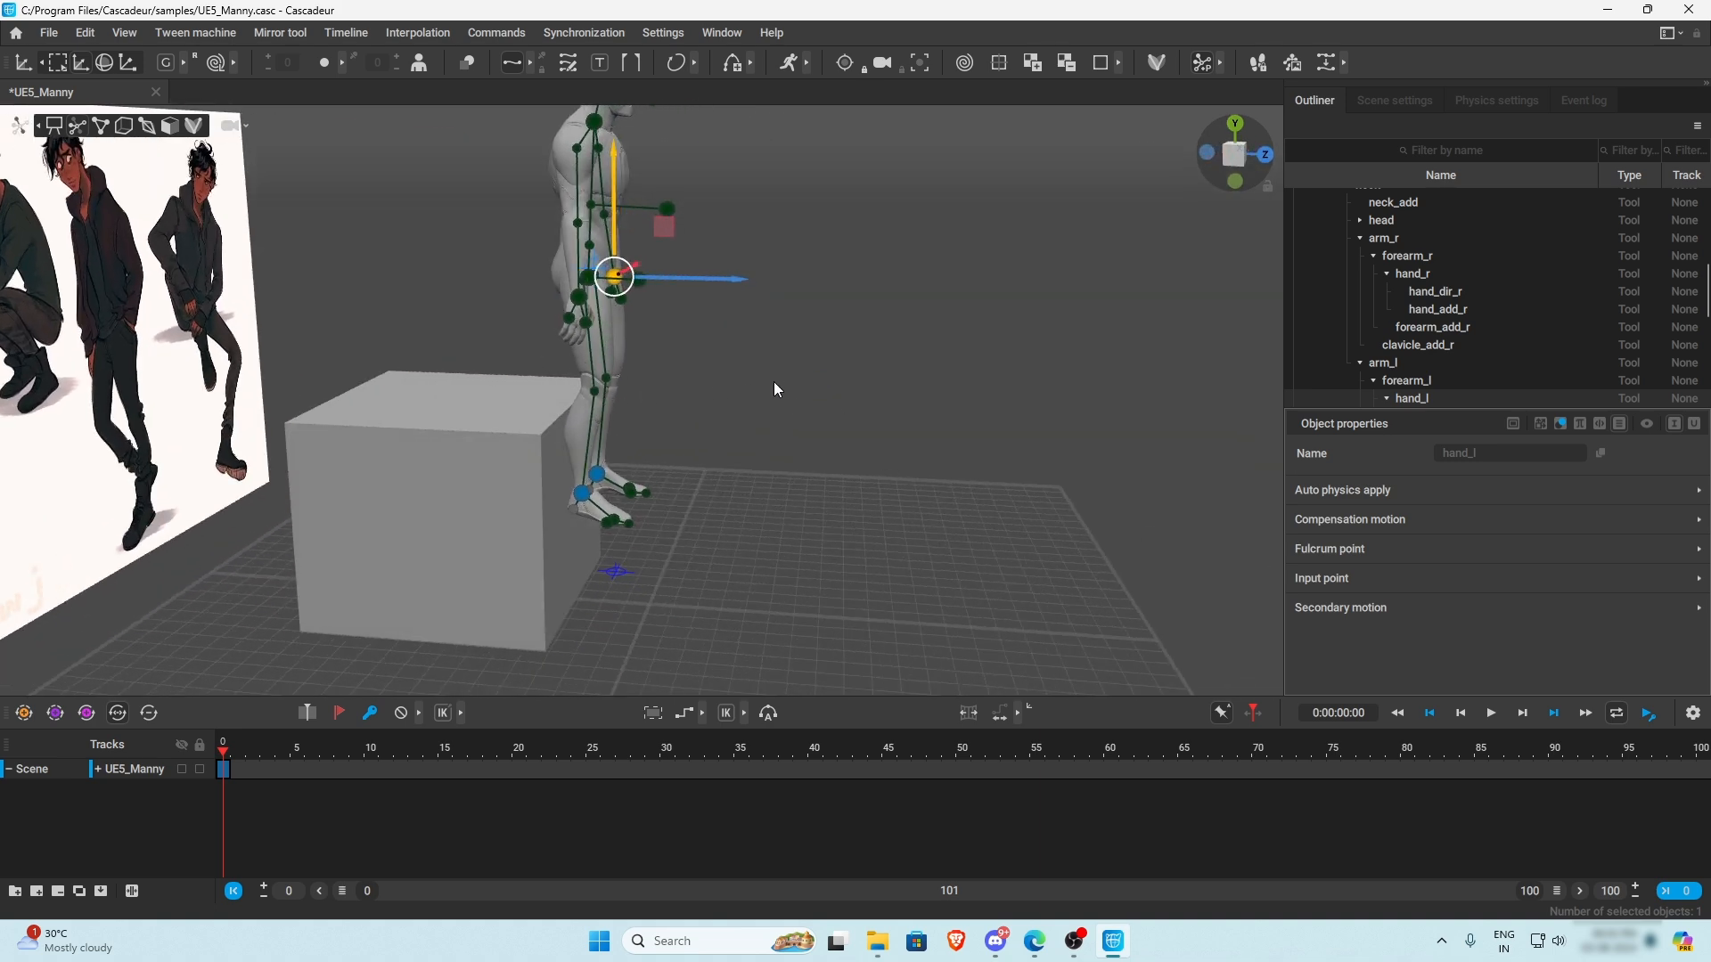
- Try raising the right foot and the left foot further in front of the cube, and undo these moves
{"action": "left_click_drag", "start_coordinate": [773, 384], "coordinate": [640, 479], "text": "alt"}
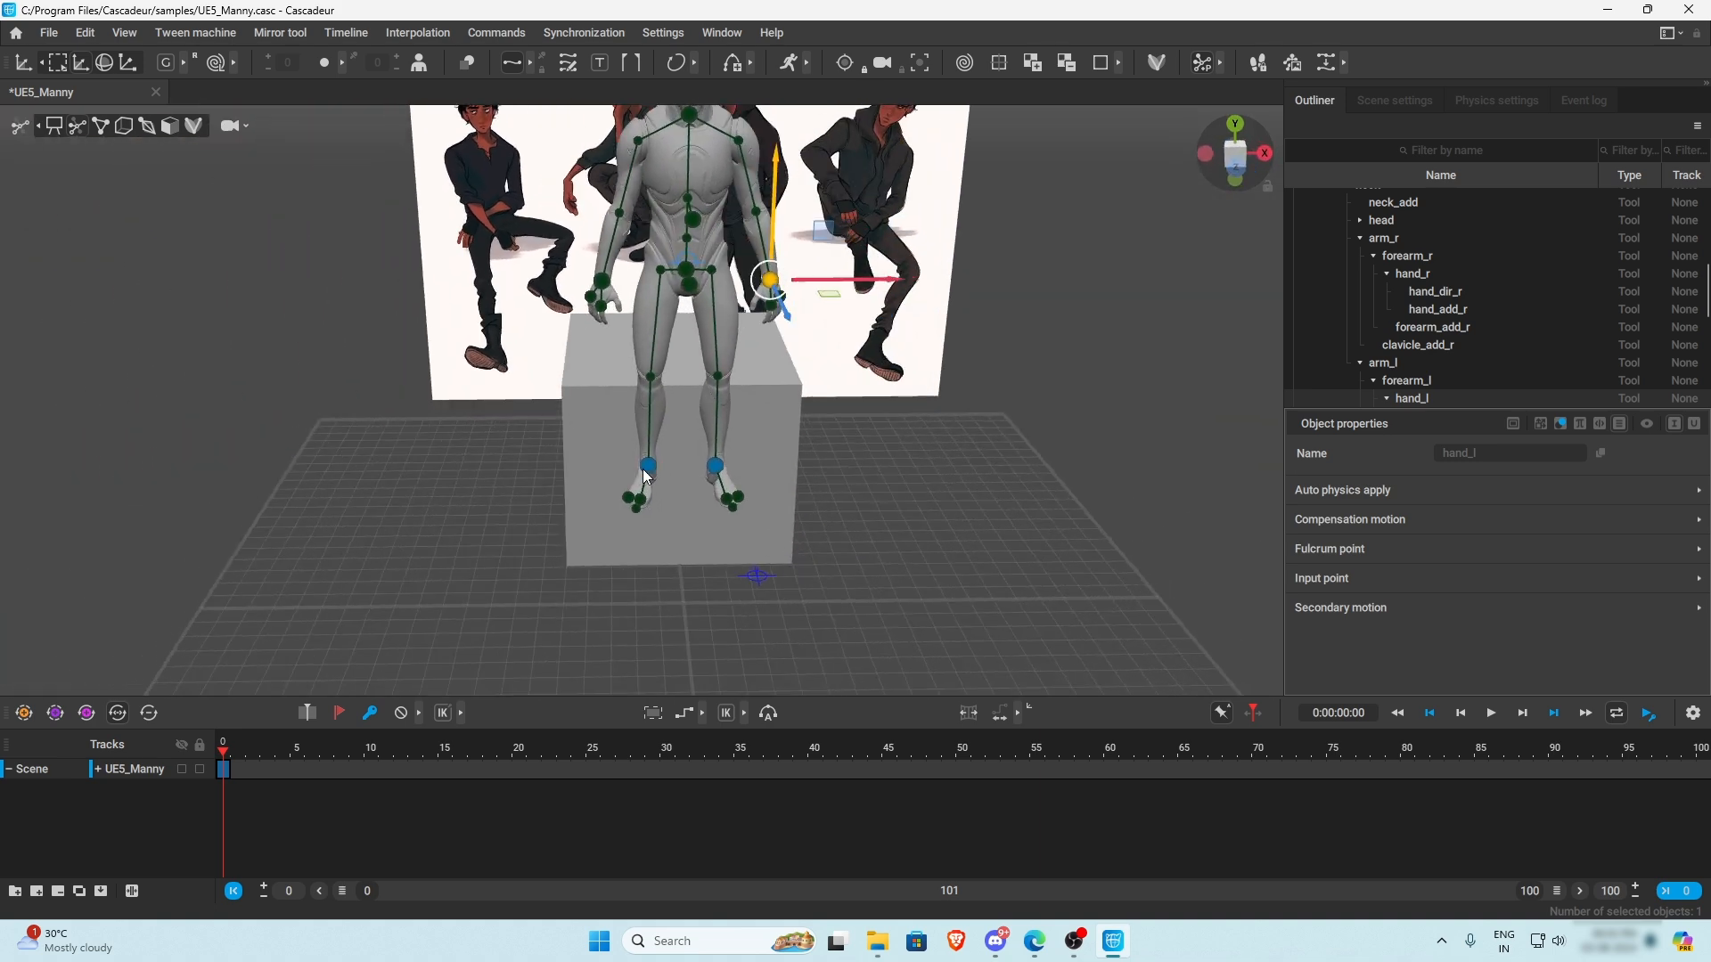
{"action": "left_click", "coordinate": [647, 470]}
{"action": "left_click_drag", "start_coordinate": [679, 565], "coordinate": [887, 515], "text": "alt"}
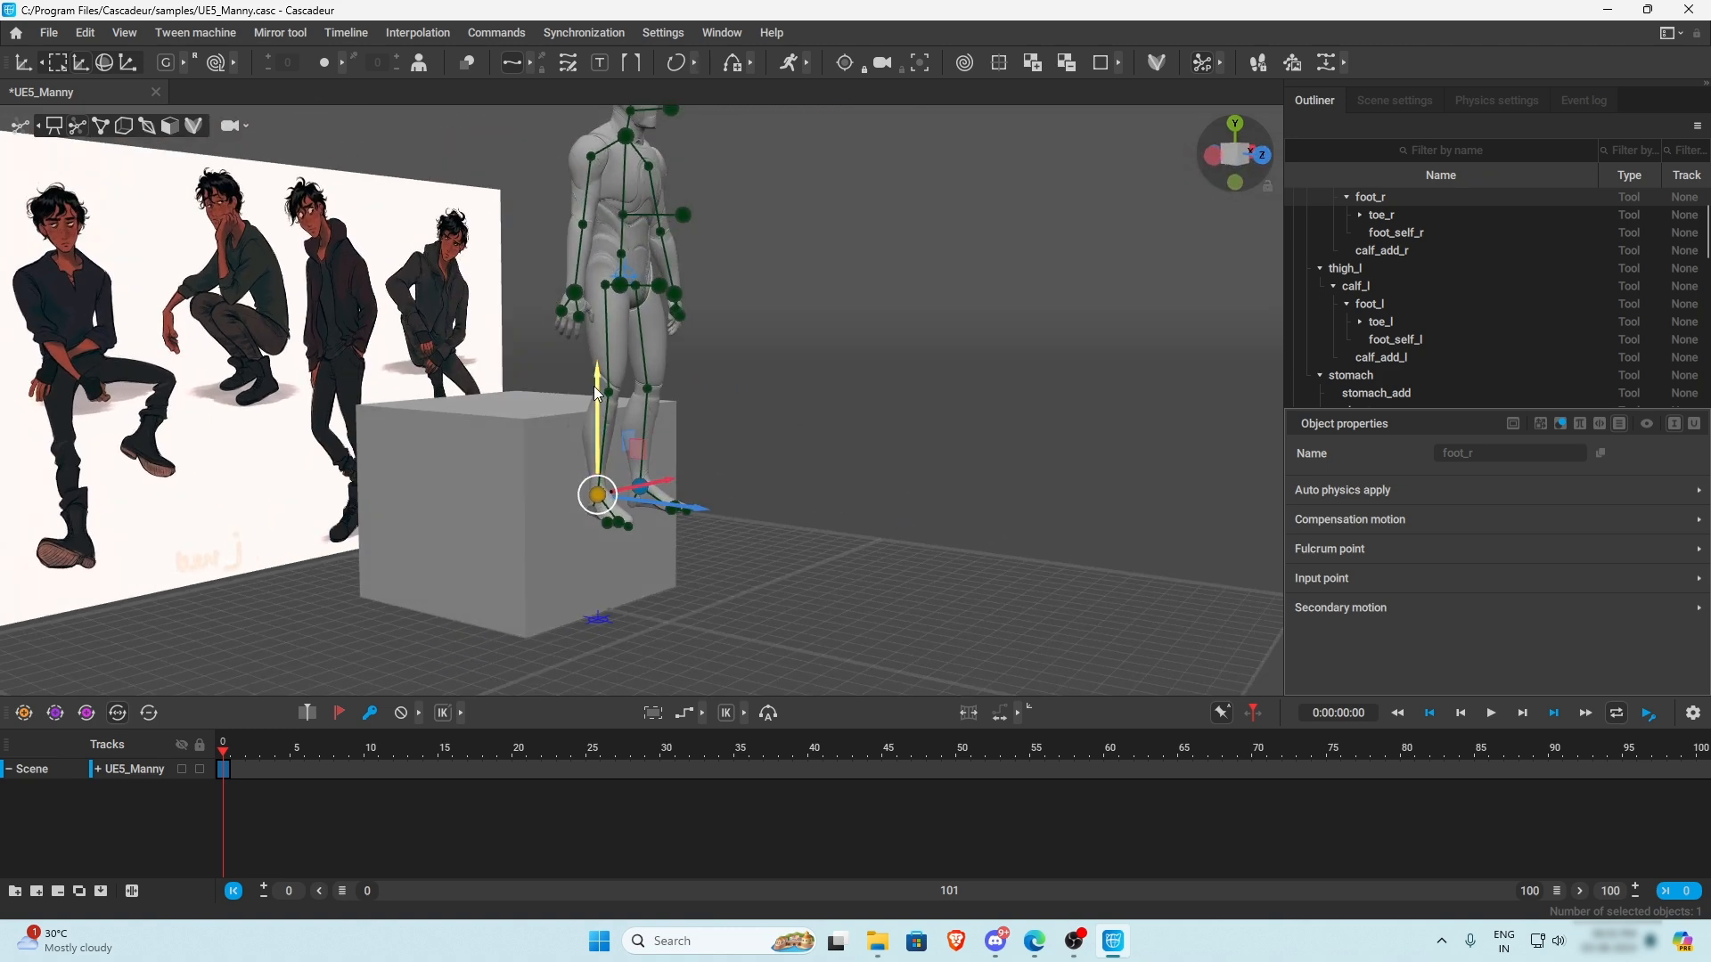
{"action": "left_click_drag", "start_coordinate": [596, 392], "coordinate": [654, 317]}
{"action": "left_click", "coordinate": [642, 486]}
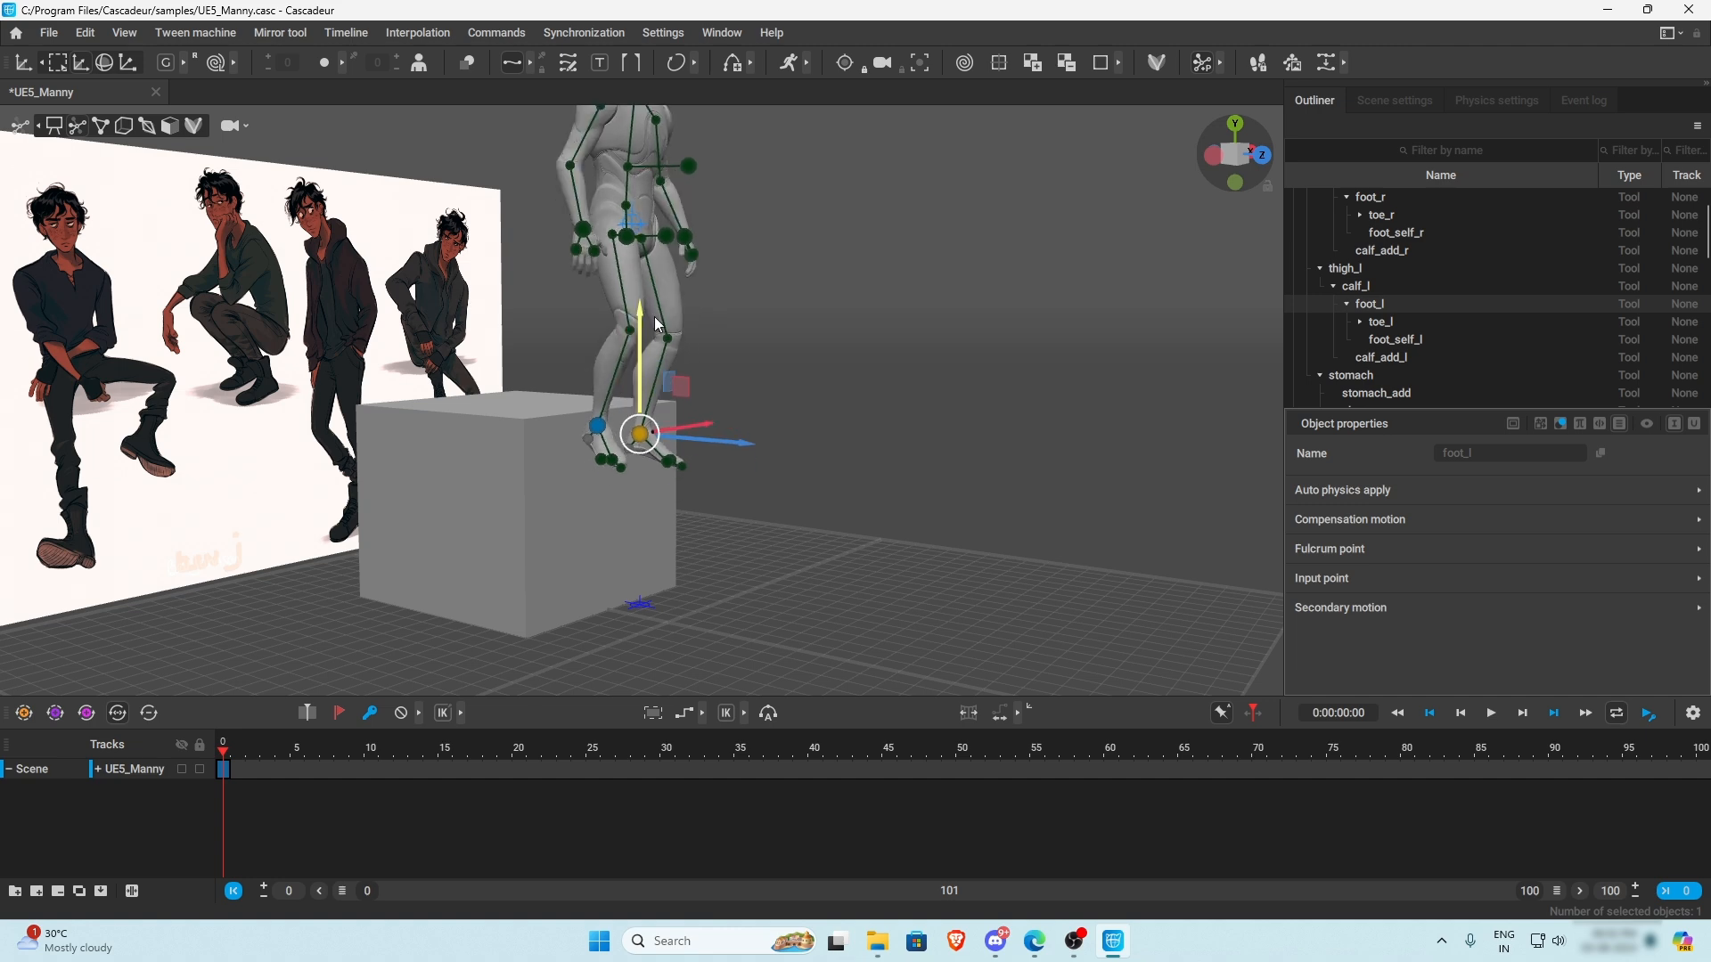
{"action": "key", "text": "ctrl+z"}
{"action": "key", "text": "ctrl+z"}
{"action": "key", "text": "ctrl+z"}
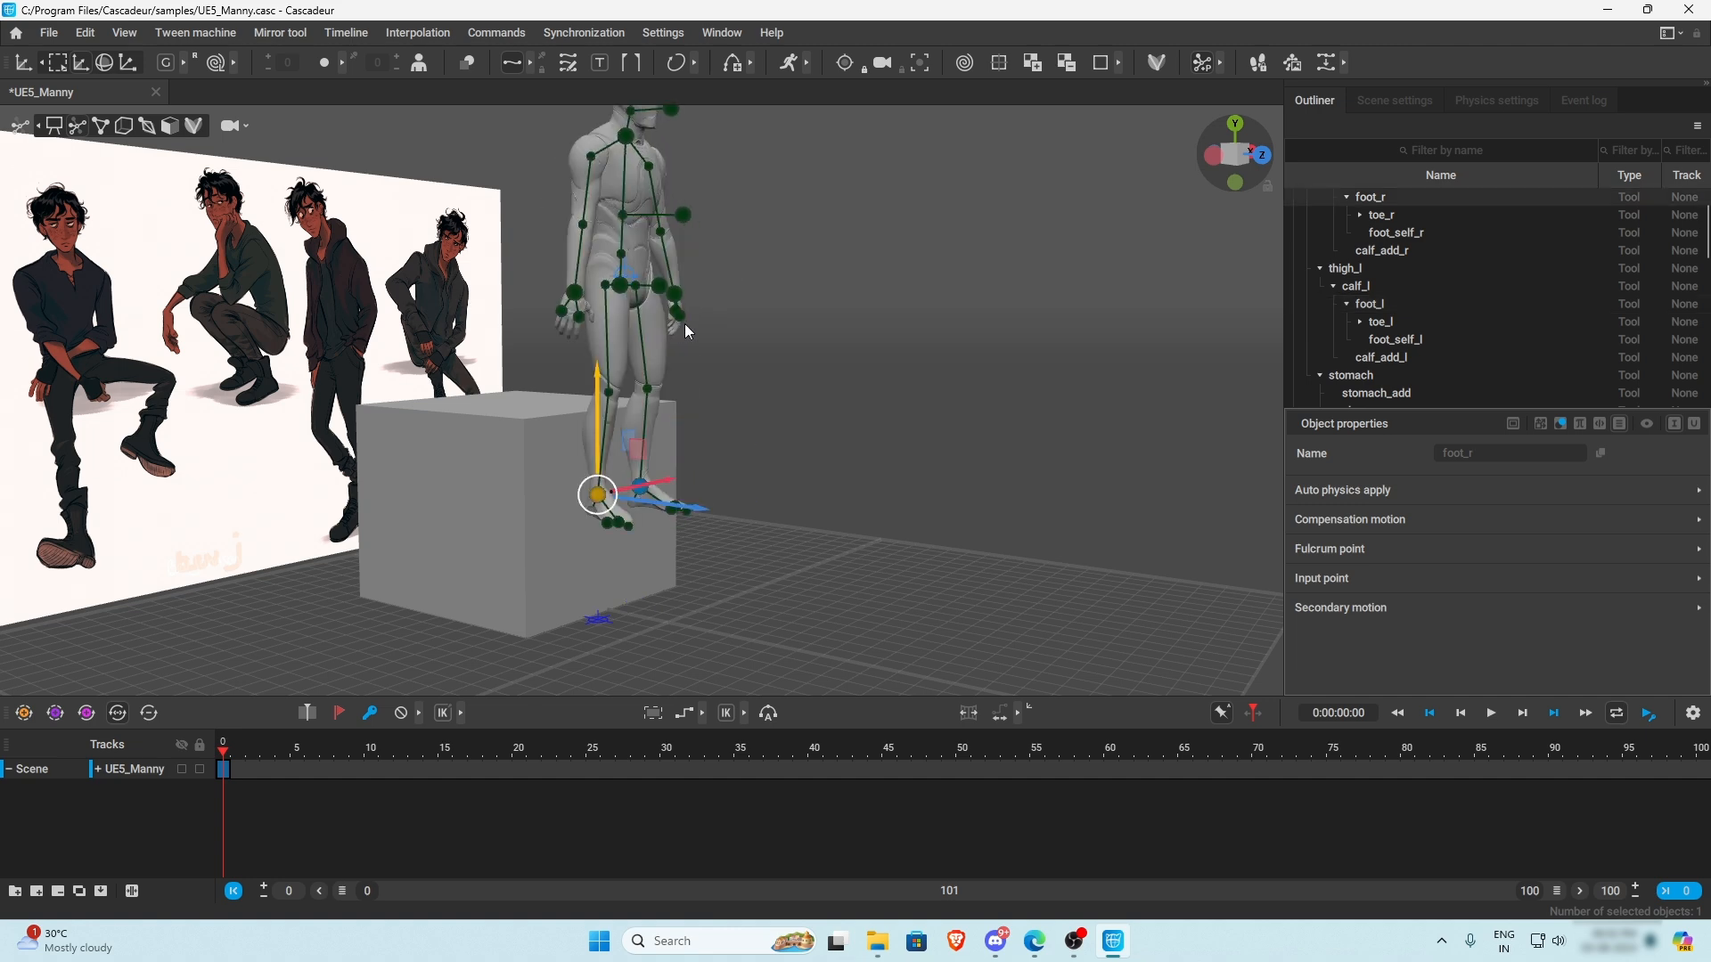
- Select the mannequin's pelvis controller and lower it toward the cube's top so that the knees bend
{"action": "right_click_drag", "start_coordinate": [684, 324], "coordinate": [514, 370]}
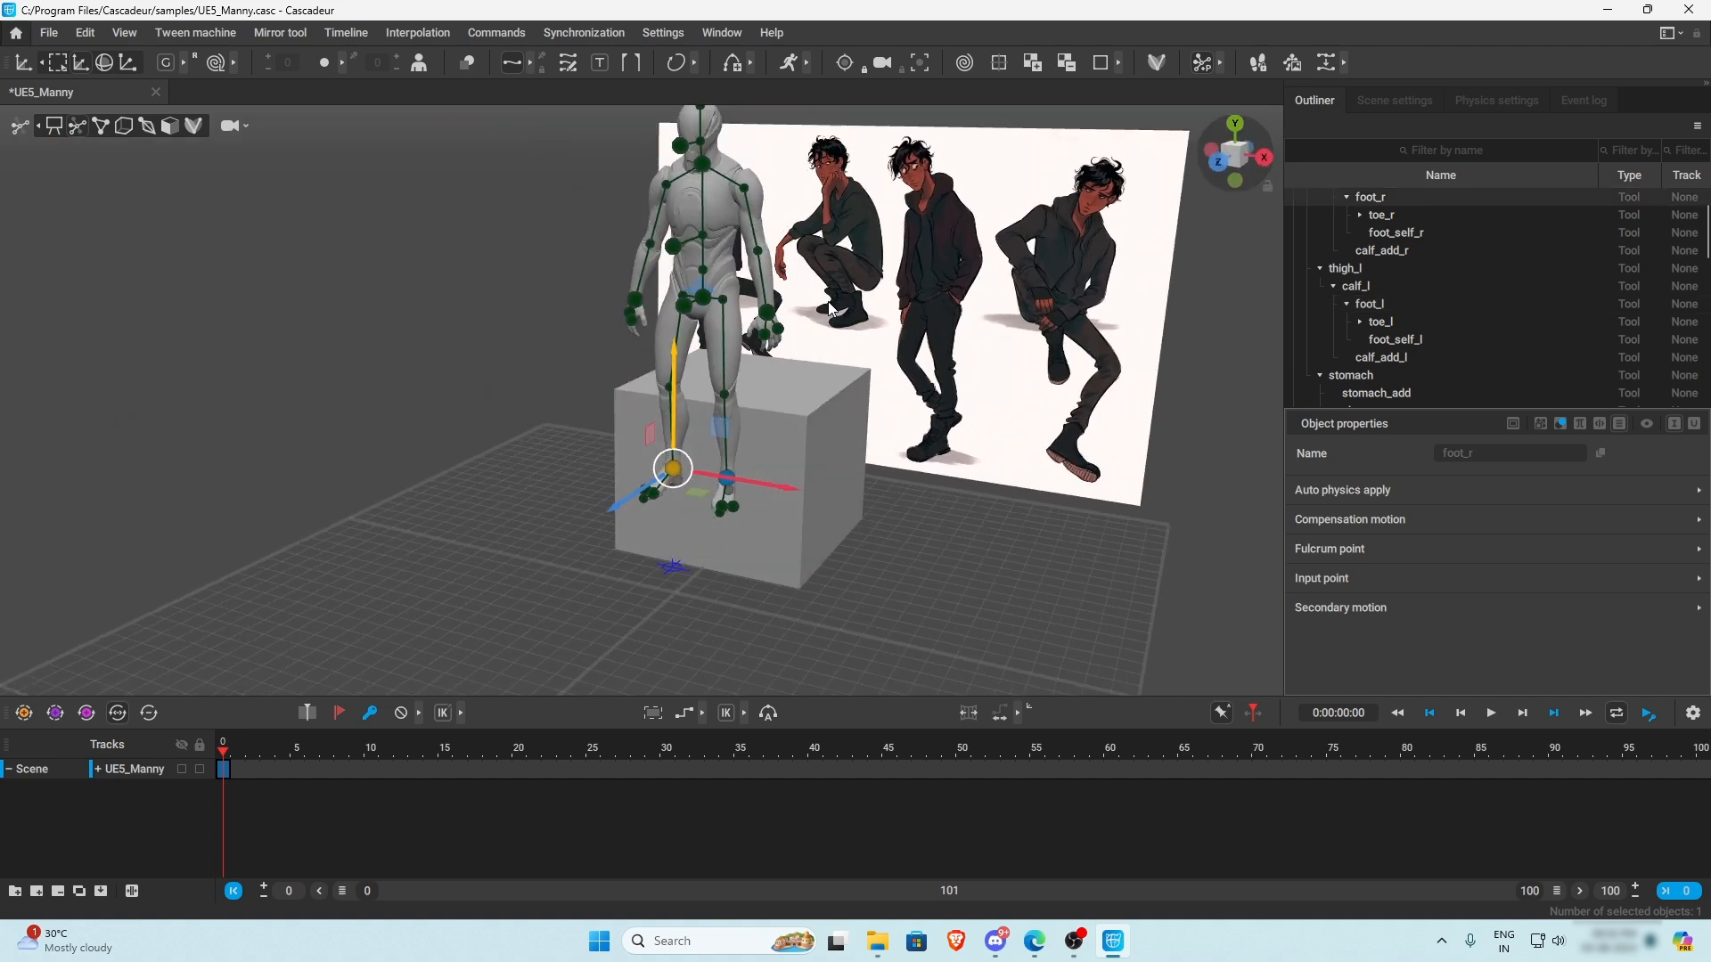
{"action": "right_click_drag", "start_coordinate": [829, 309], "coordinate": [773, 470]}
{"action": "left_click", "coordinate": [636, 406]}
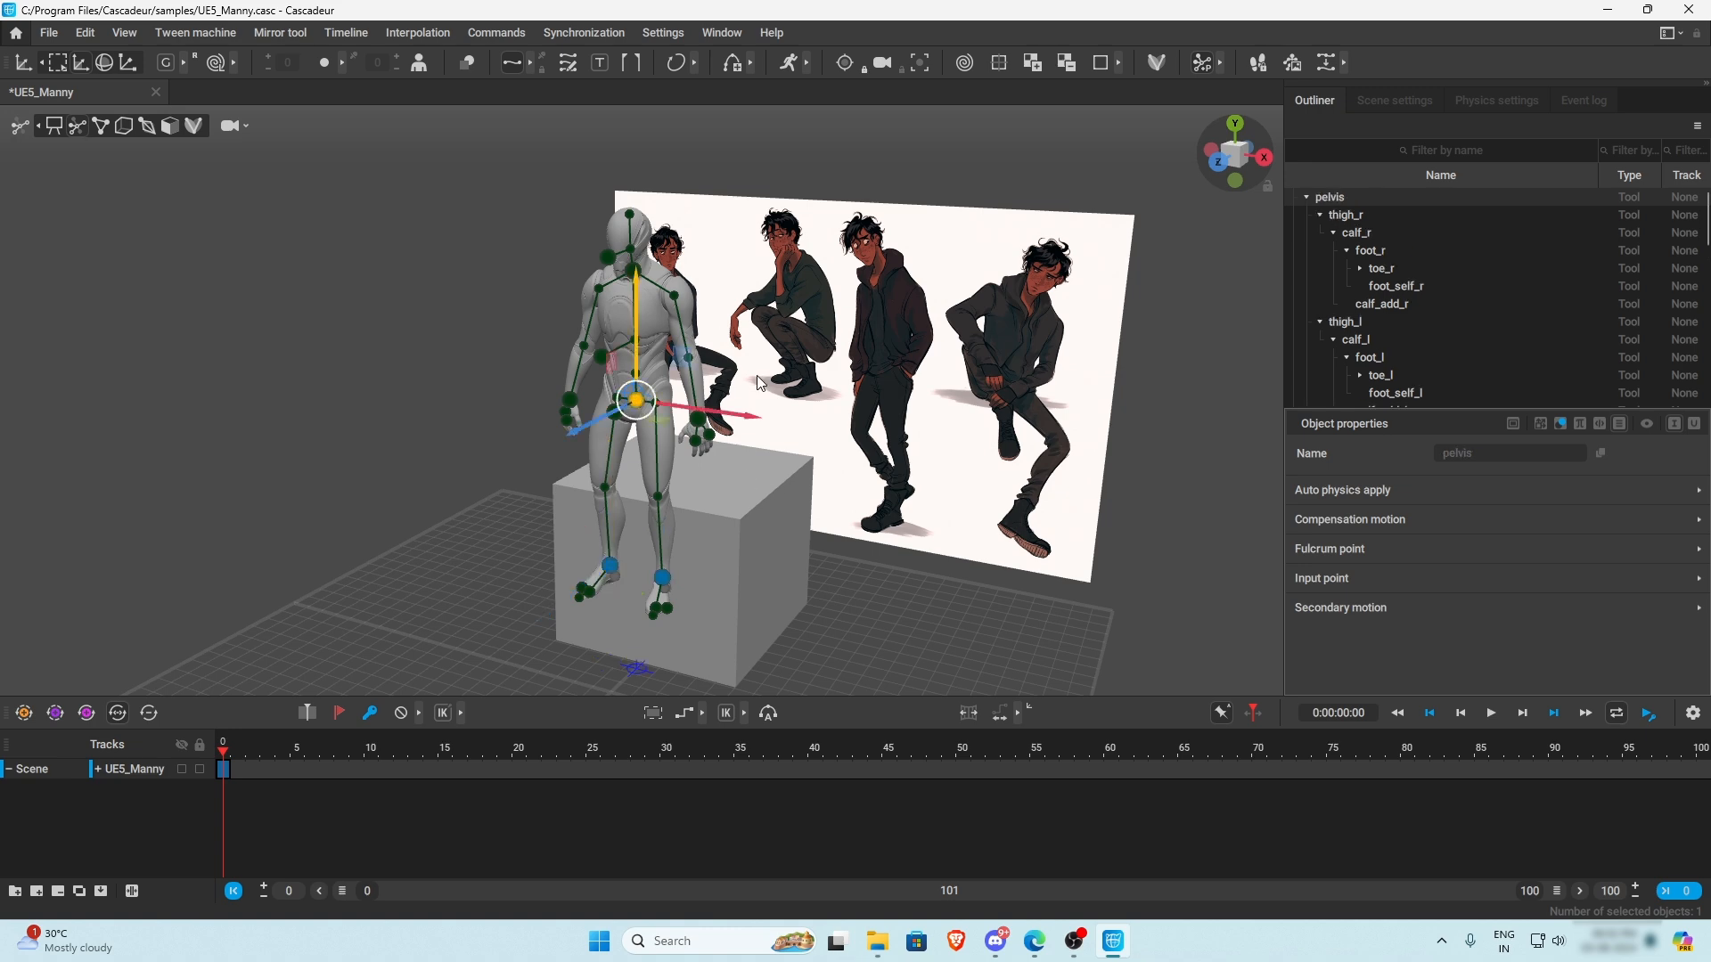
{"action": "left_click_drag", "start_coordinate": [636, 285], "coordinate": [674, 364]}
- Straighten the torso using the chest and head direction controllers, and shift the center of mass back along Z toward the cube
{"action": "right_click_drag", "start_coordinate": [674, 364], "coordinate": [938, 449]}
{"action": "left_click", "coordinate": [703, 444]}
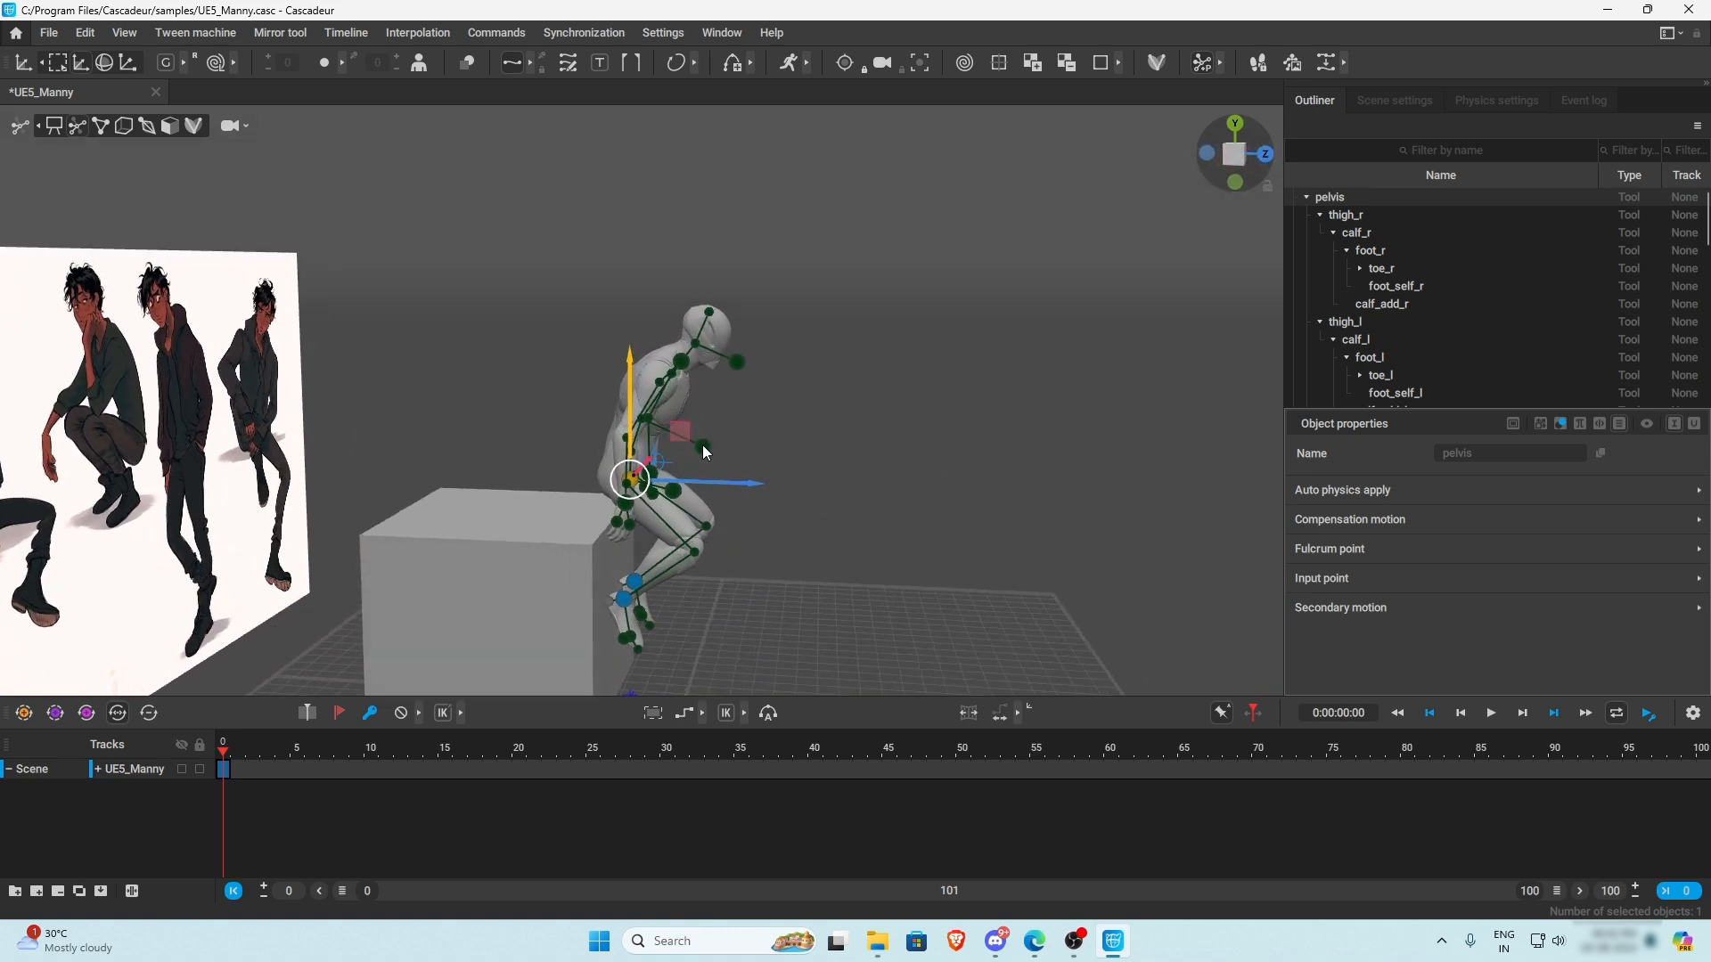
{"action": "left_click", "coordinate": [736, 362], "text": "shift"}
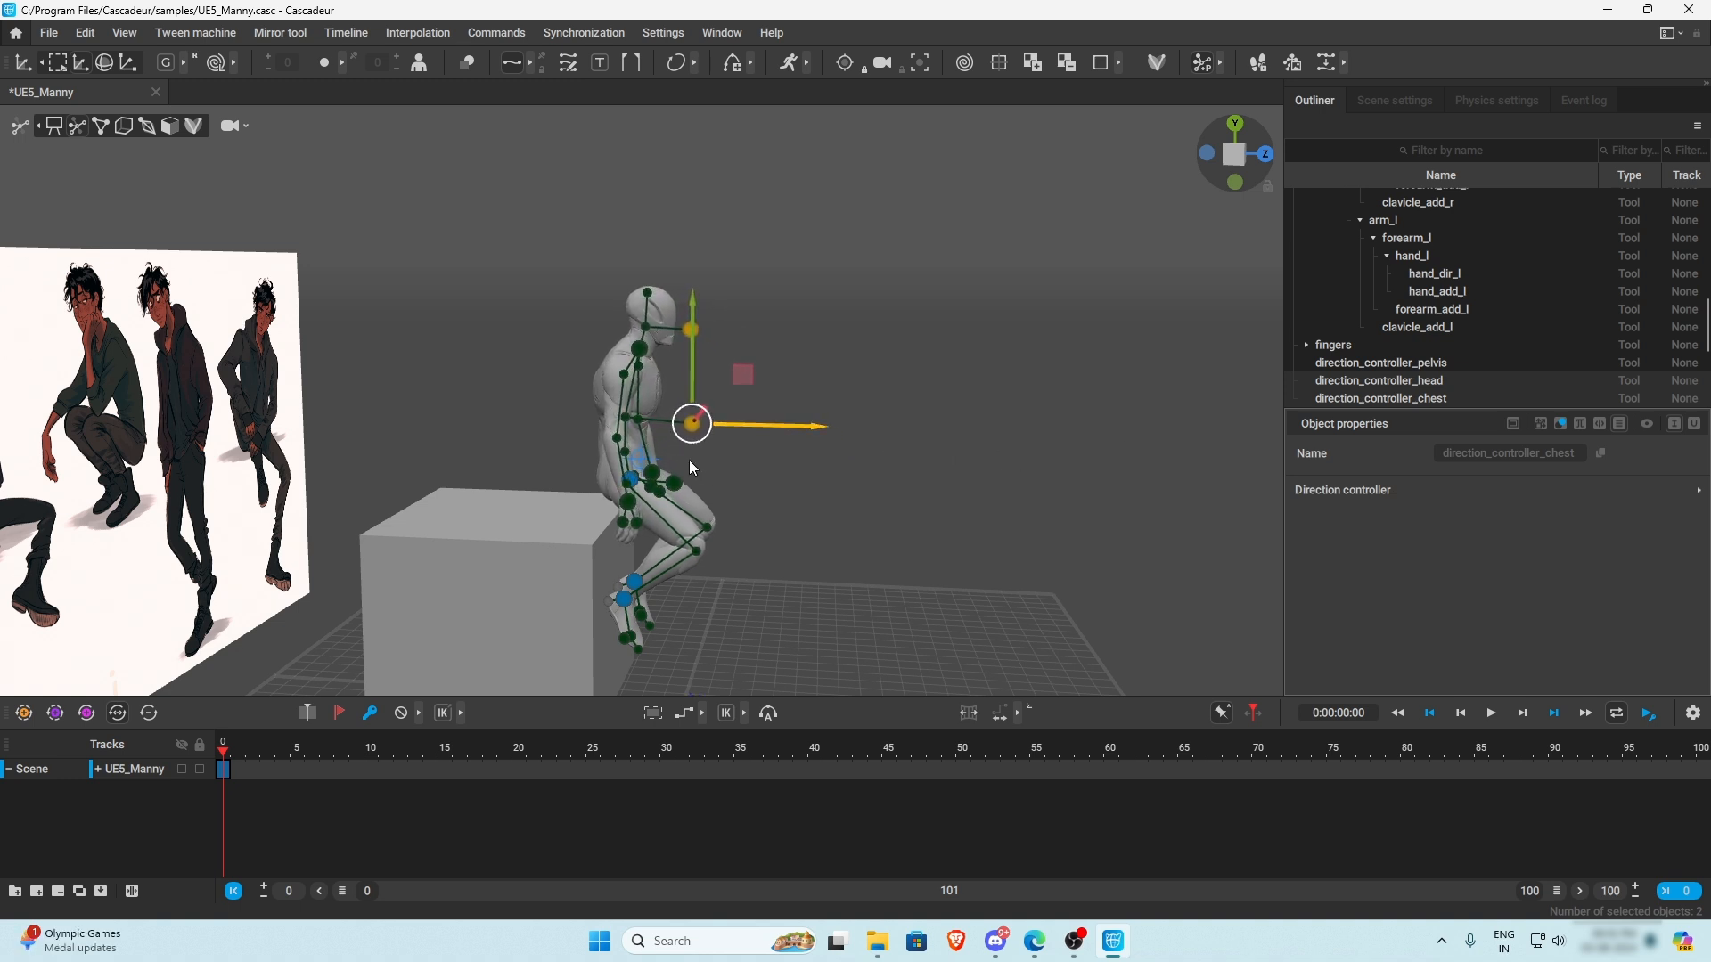
{"action": "scroll", "coordinate": [645, 454], "scroll_direction": "up", "scroll_amount": 3}
{"action": "left_click", "coordinate": [641, 497]}
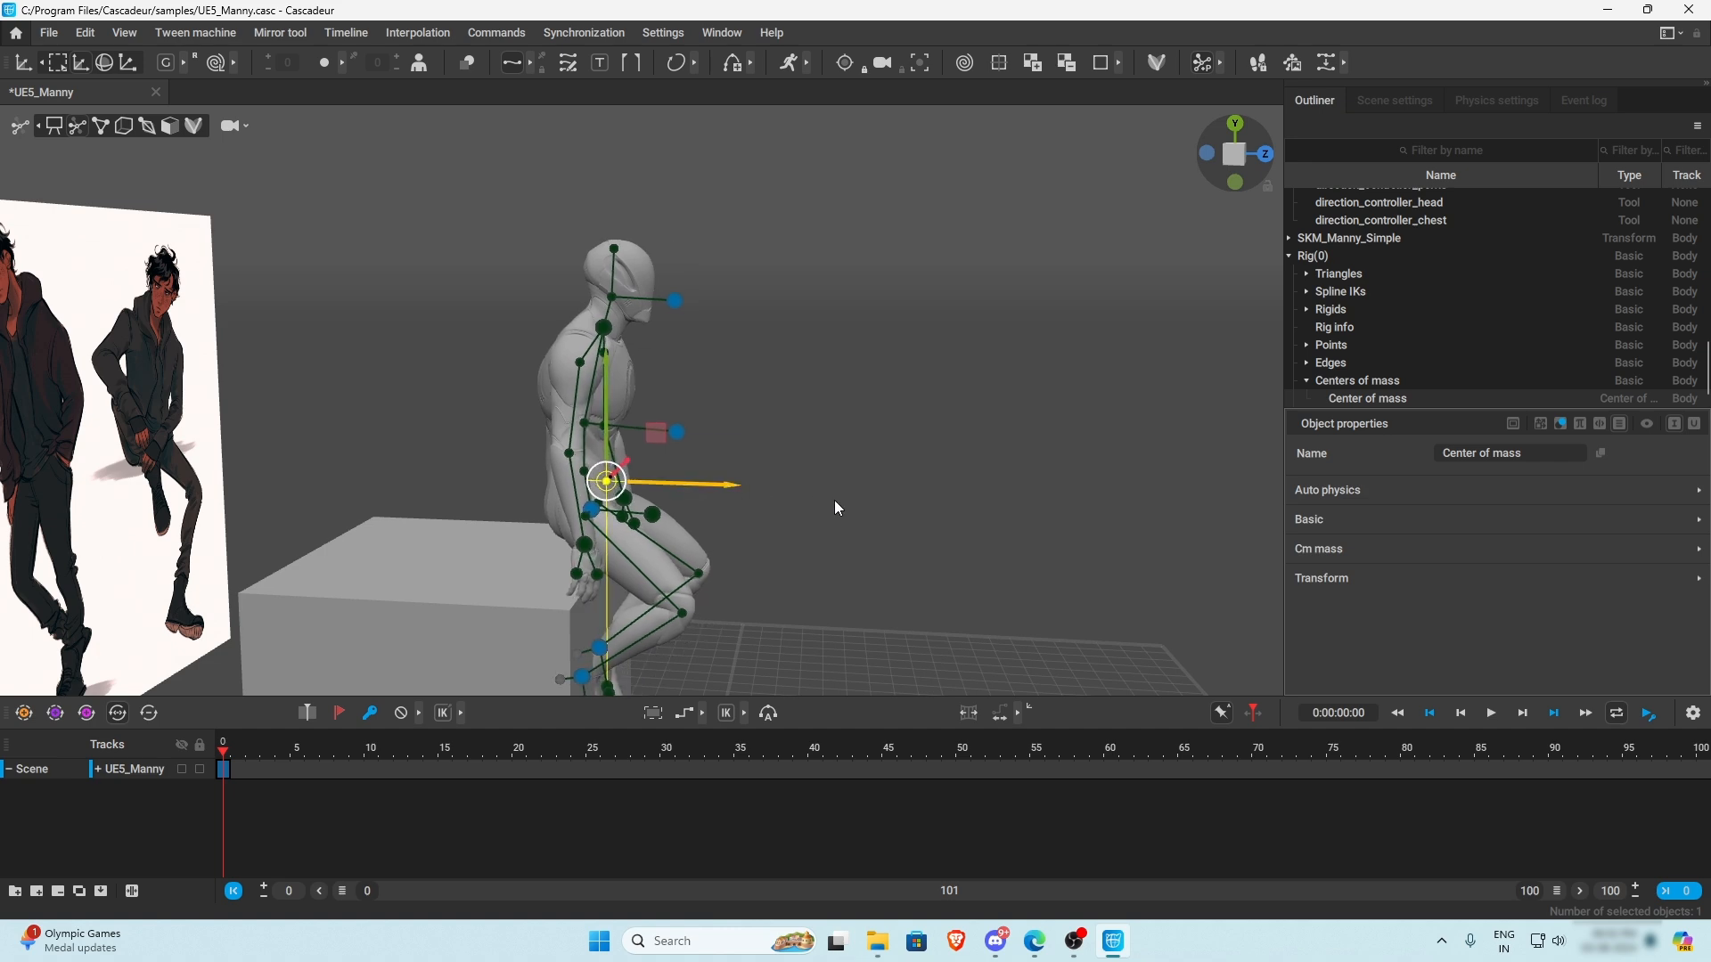
- Raise the right foot slightly, move it inward along X toward the left leg, and adjust it along Z
{"action": "right_click_drag", "start_coordinate": [834, 500], "coordinate": [614, 518]}
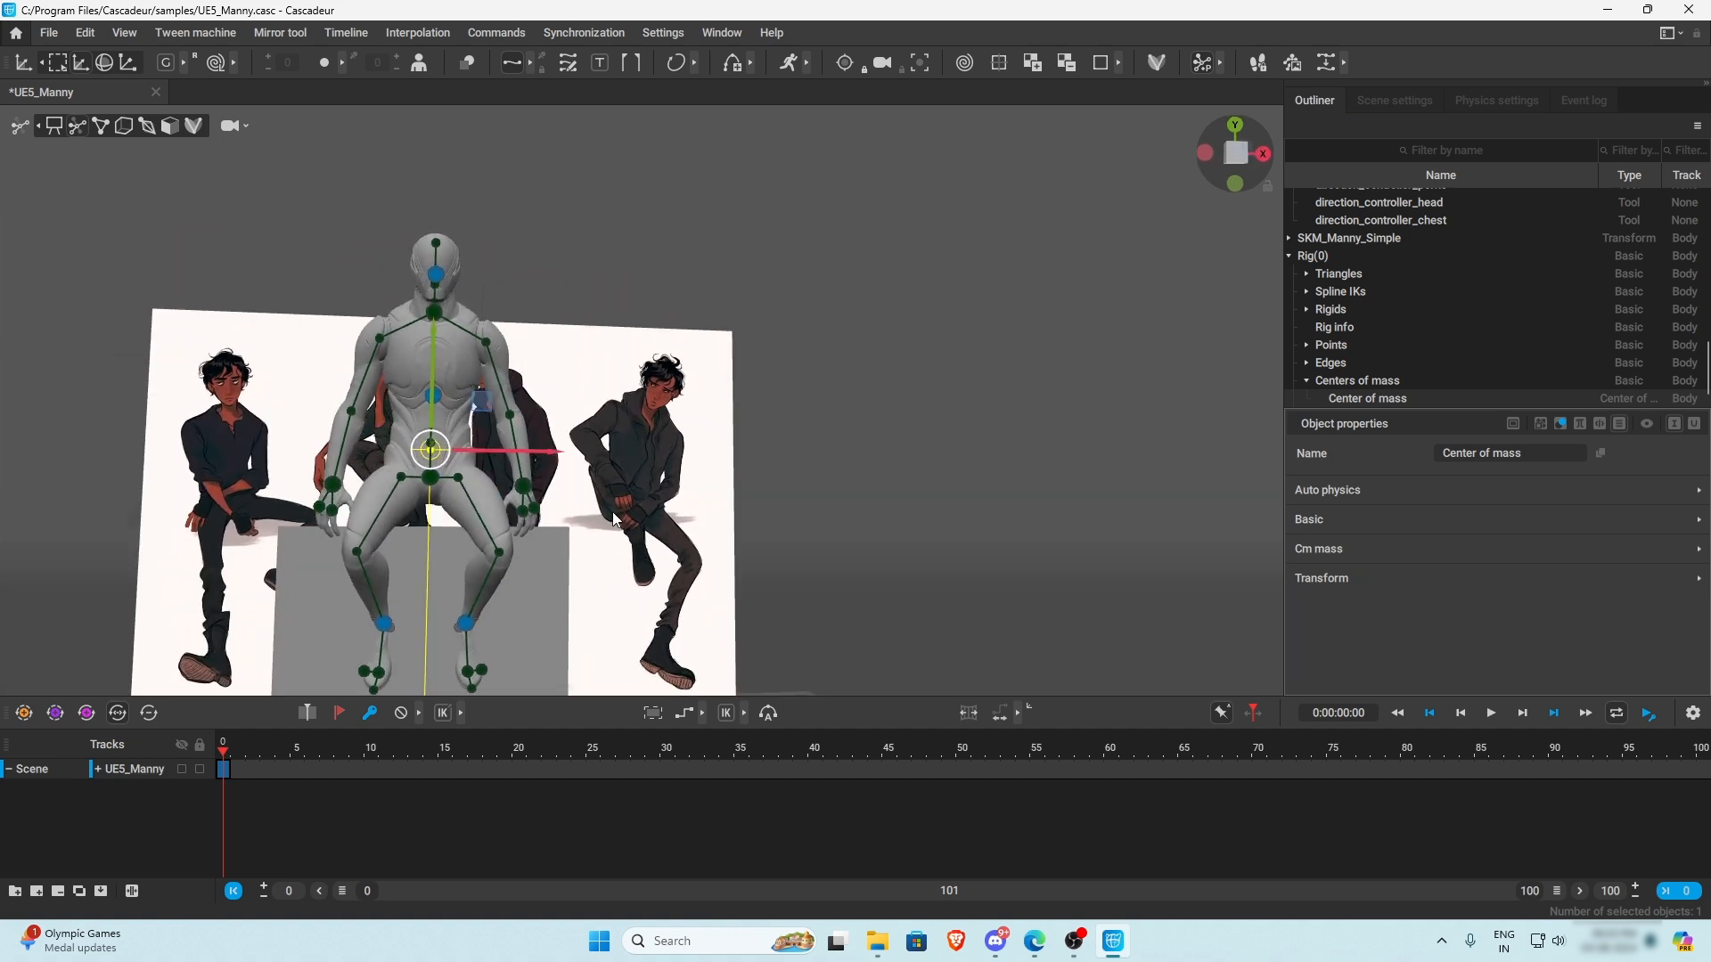
{"action": "left_click", "coordinate": [379, 628]}
{"action": "right_click_drag", "start_coordinate": [379, 628], "coordinate": [471, 656]}
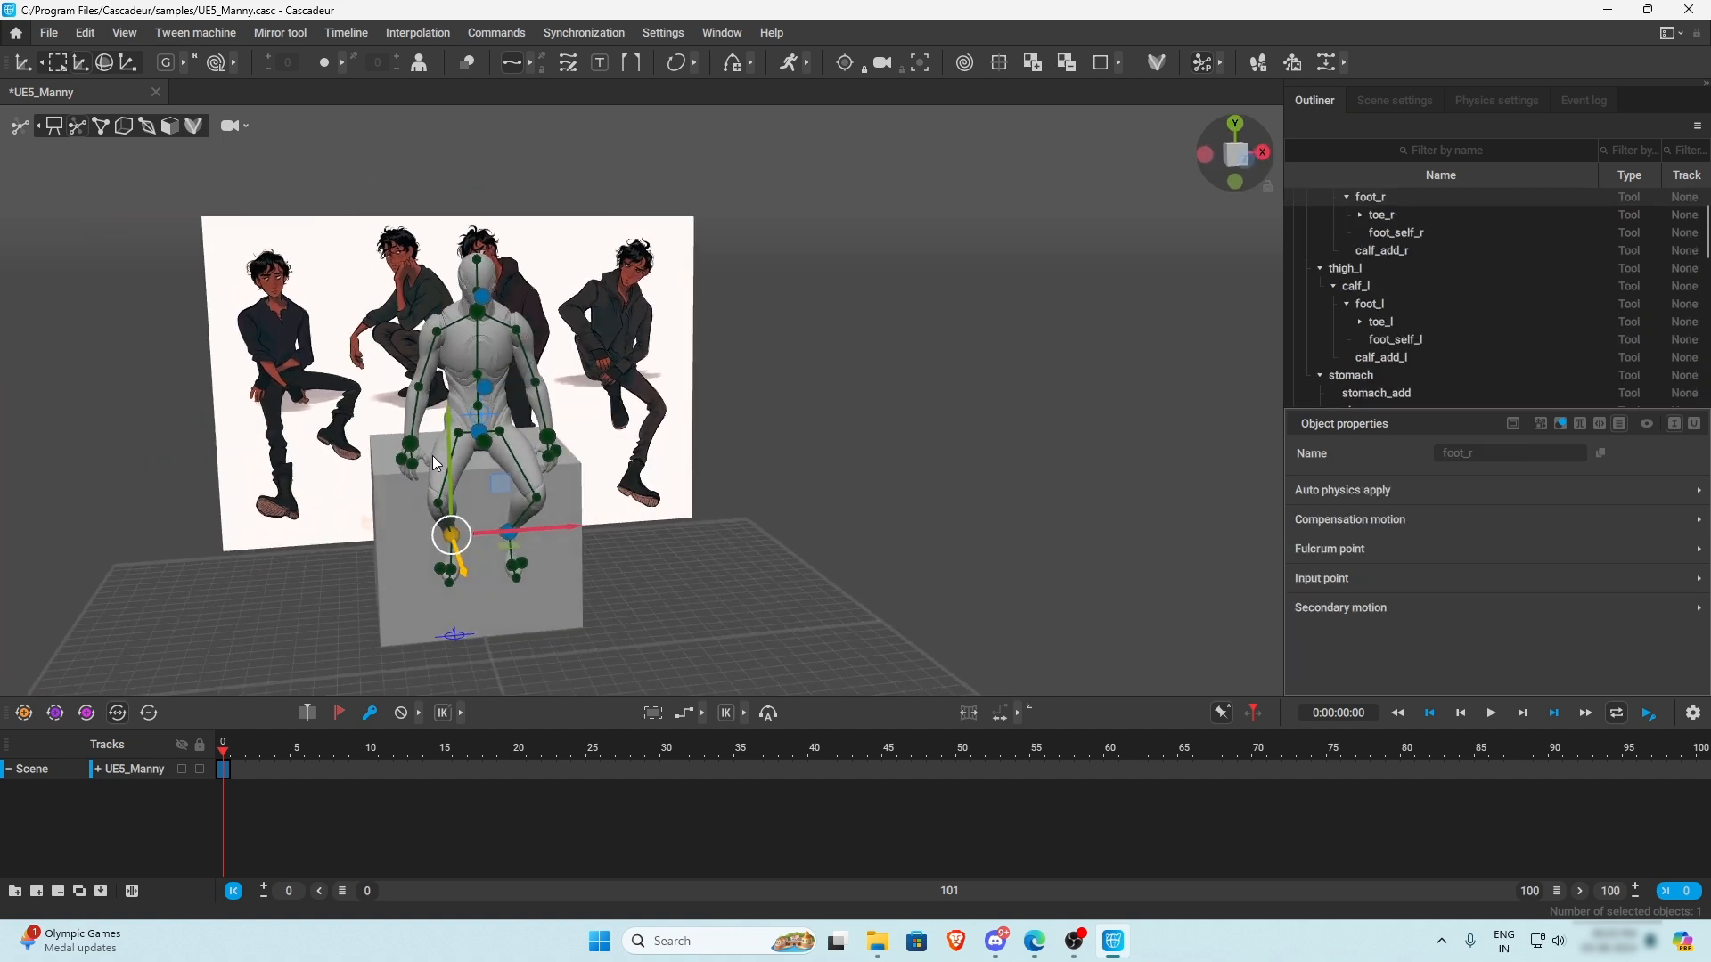
{"action": "left_click_drag", "start_coordinate": [443, 420], "coordinate": [435, 414]}
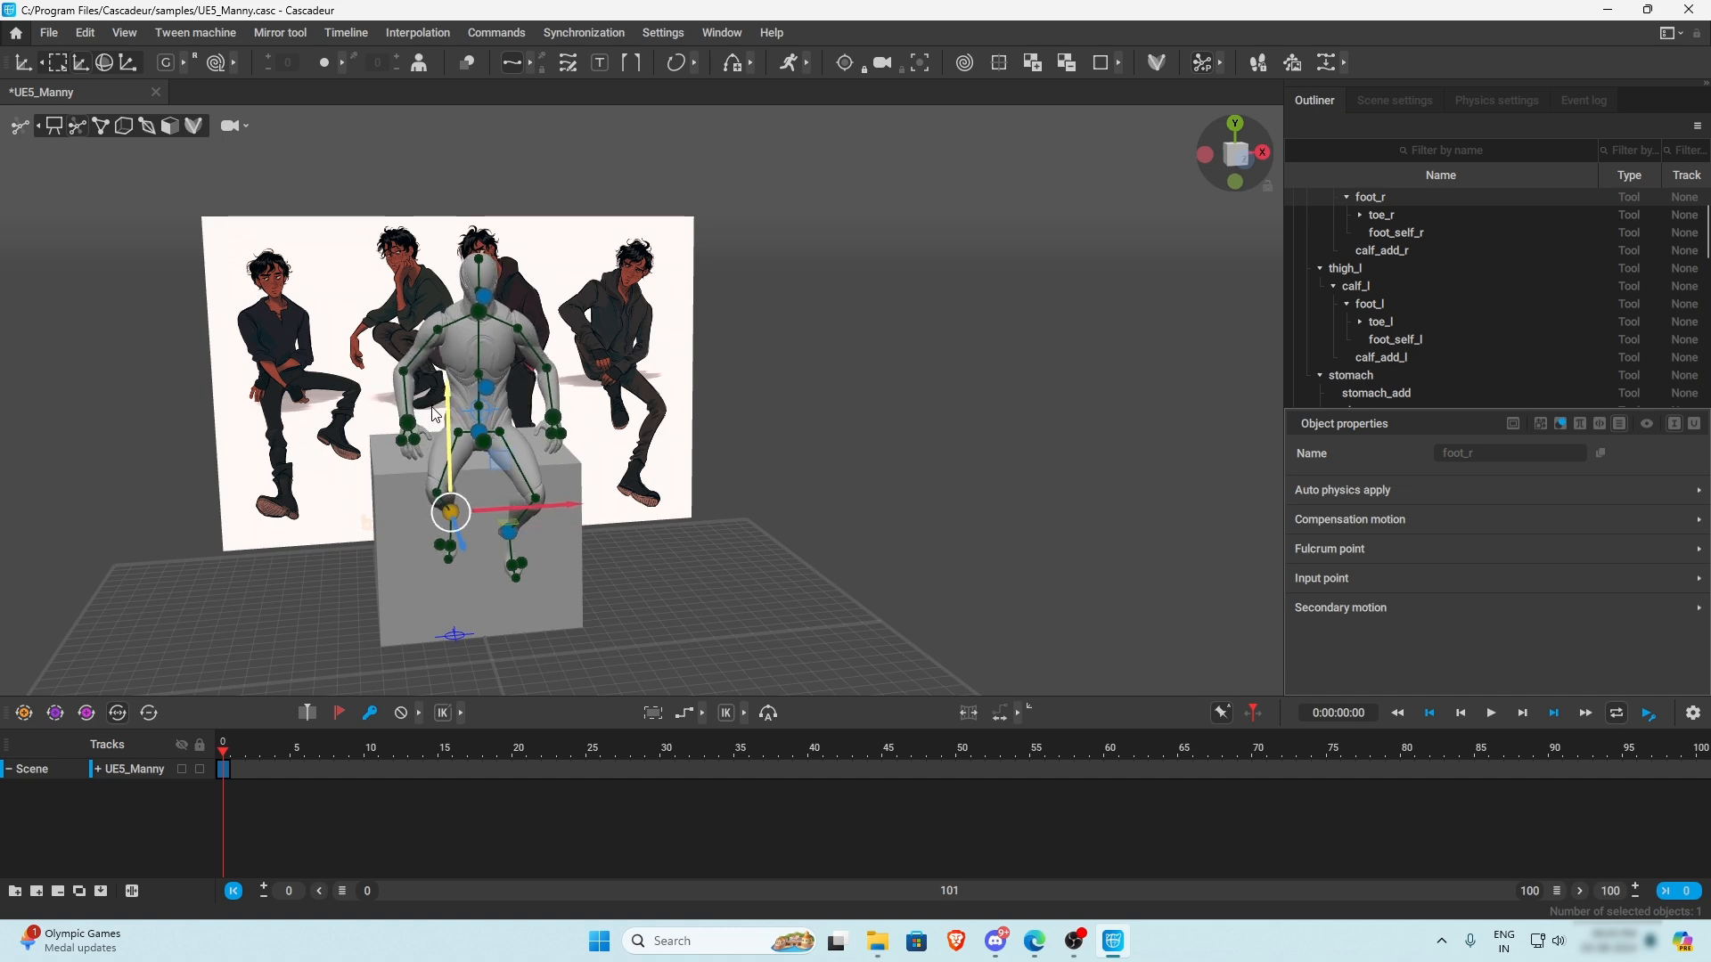
{"action": "mouse_move", "coordinate": [565, 514]}
{"action": "left_mouse_down"}
{"action": "mouse_move", "coordinate": [590, 517]}
{"action": "mouse_move", "coordinate": [540, 527]}
{"action": "left_mouse_up"}
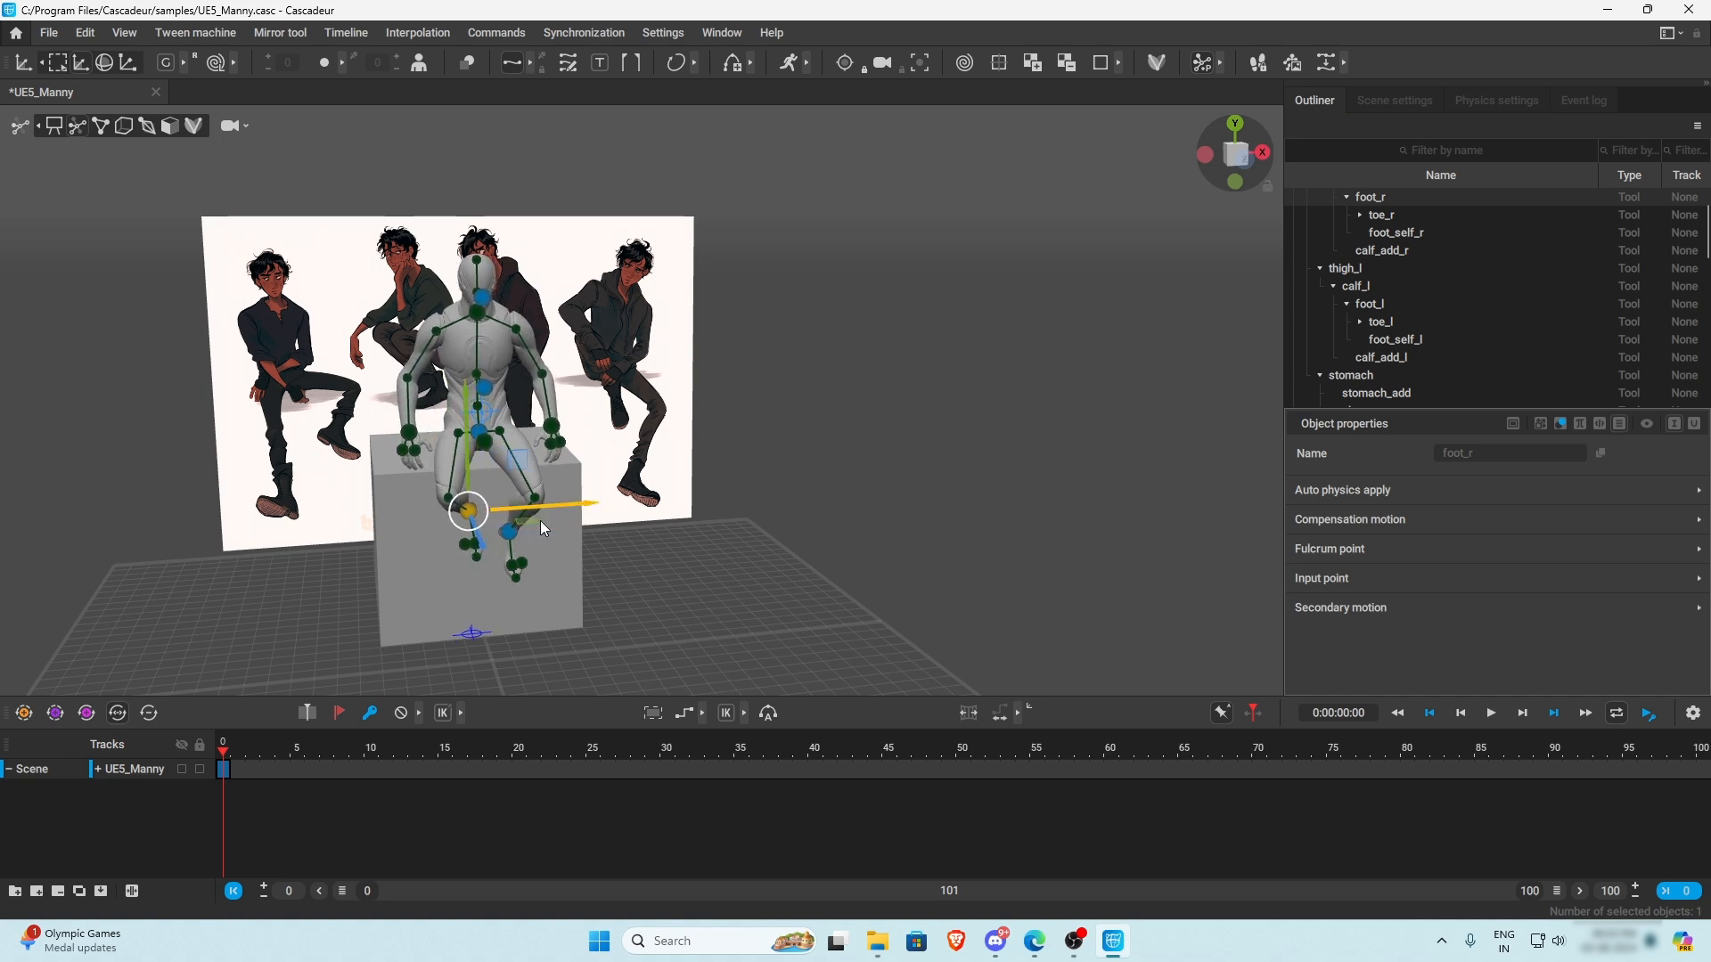
{"action": "right_click_drag", "start_coordinate": [489, 547], "coordinate": [524, 547]}
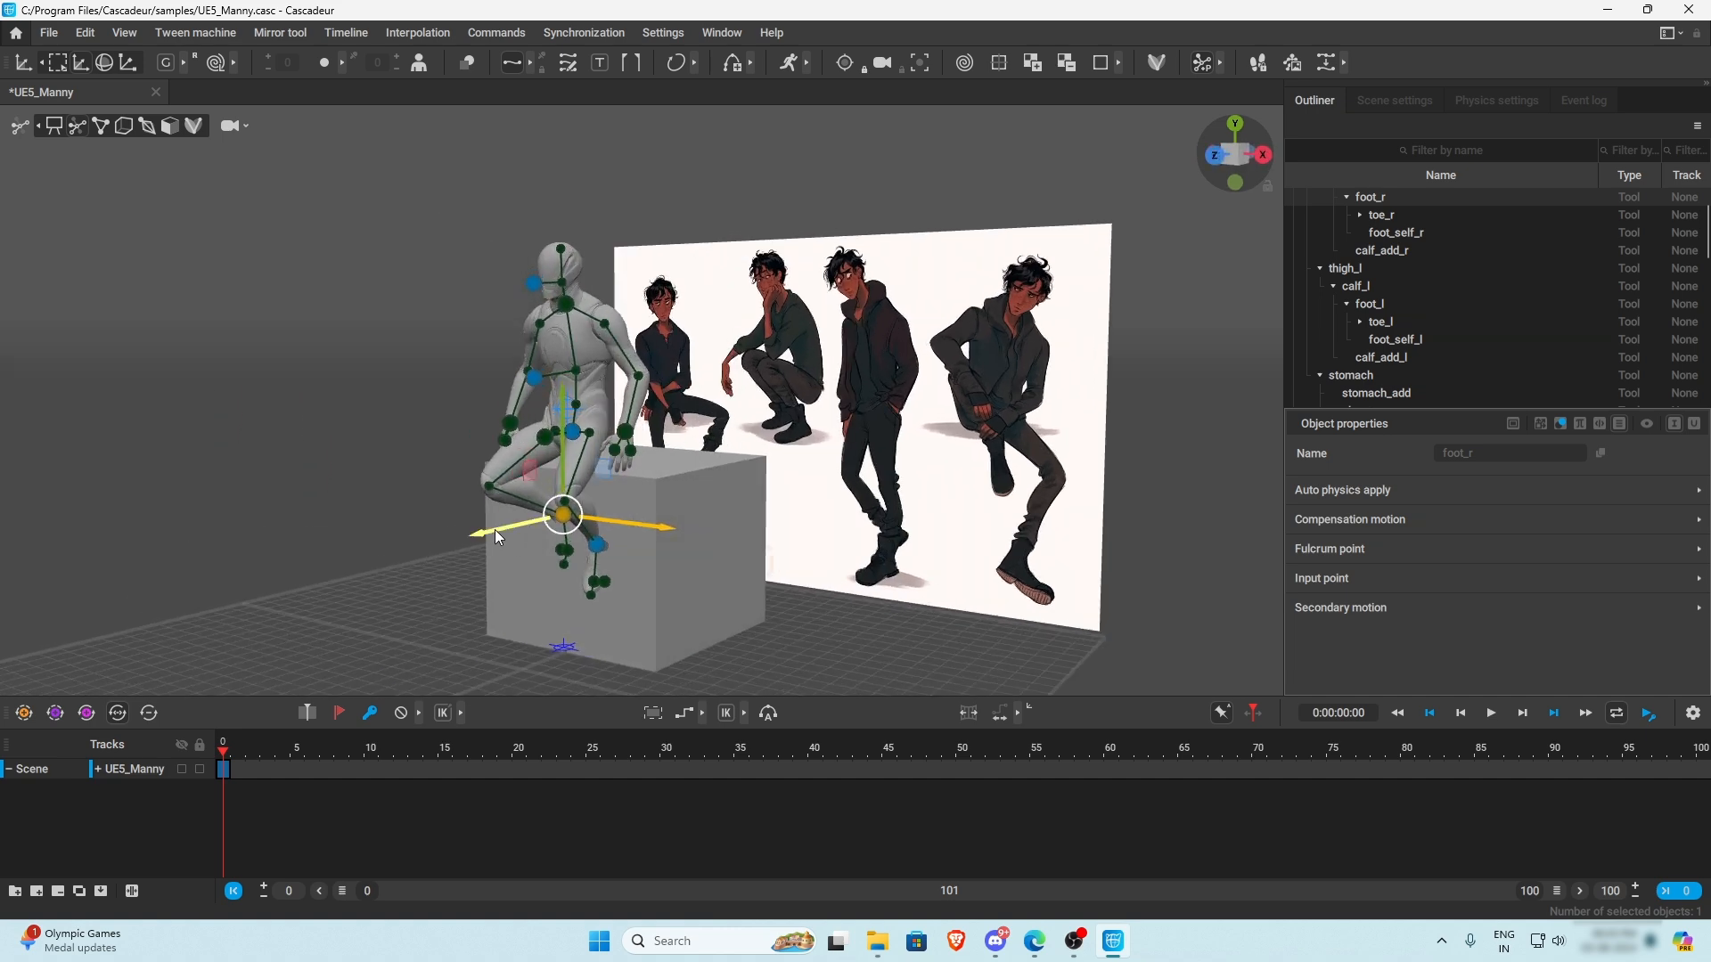
{"action": "left_click_drag", "start_coordinate": [494, 530], "coordinate": [480, 535]}
- Lower the pelvis and move it back along Z so that the mannequin sits on the cube's front edge
{"action": "right_click_drag", "start_coordinate": [480, 536], "coordinate": [639, 553]}
{"action": "left_click", "coordinate": [535, 474]}
{"action": "right_click_drag", "start_coordinate": [645, 490], "coordinate": [496, 497]}
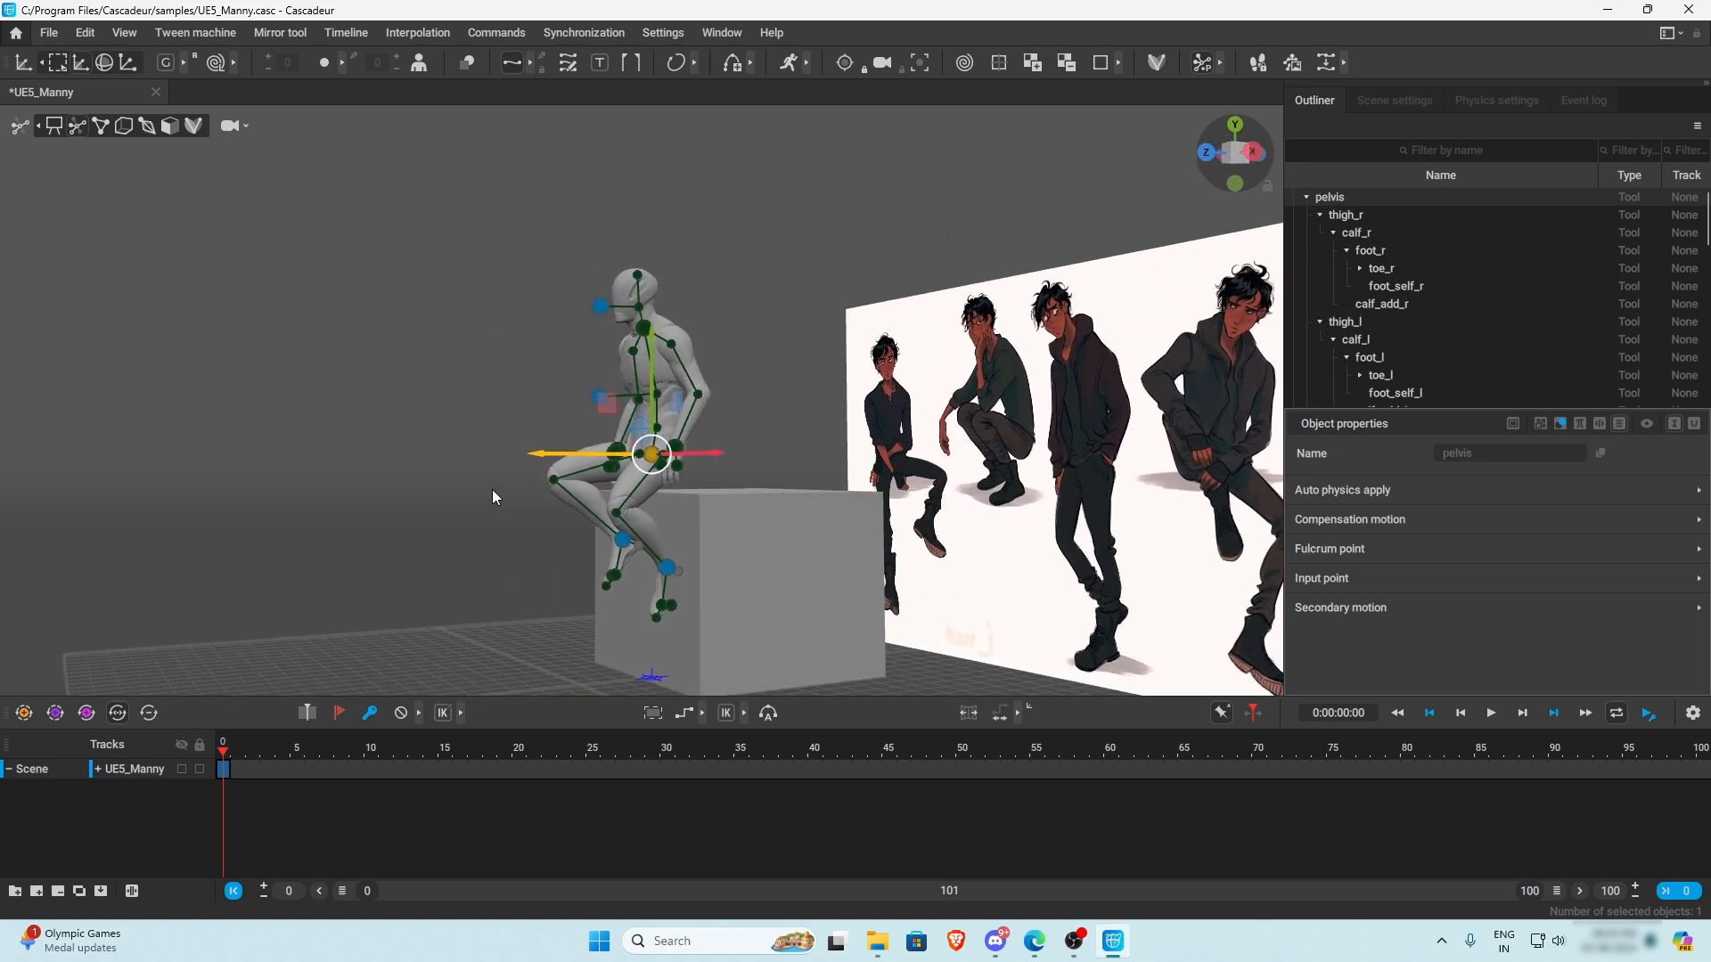
{"action": "left_click_drag", "start_coordinate": [656, 357], "coordinate": [655, 361]}
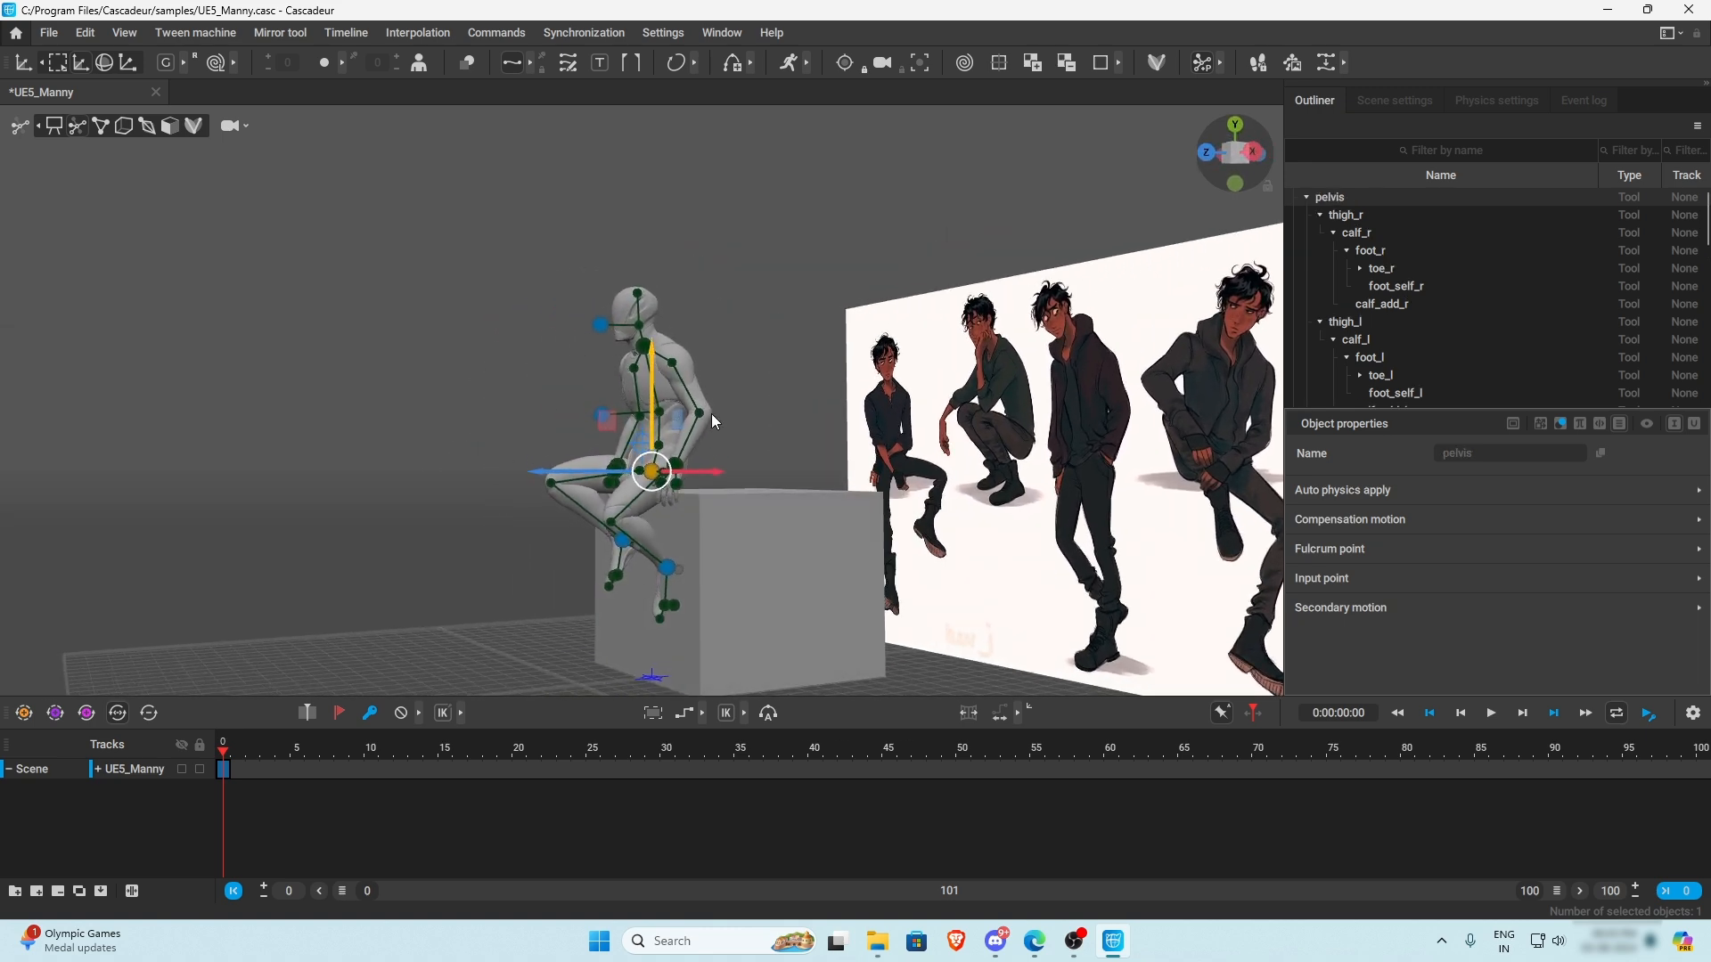
{"action": "right_click_drag", "start_coordinate": [656, 360], "coordinate": [725, 473]}
{"action": "scroll", "coordinate": [806, 496], "scroll_direction": "up", "scroll_amount": 2}
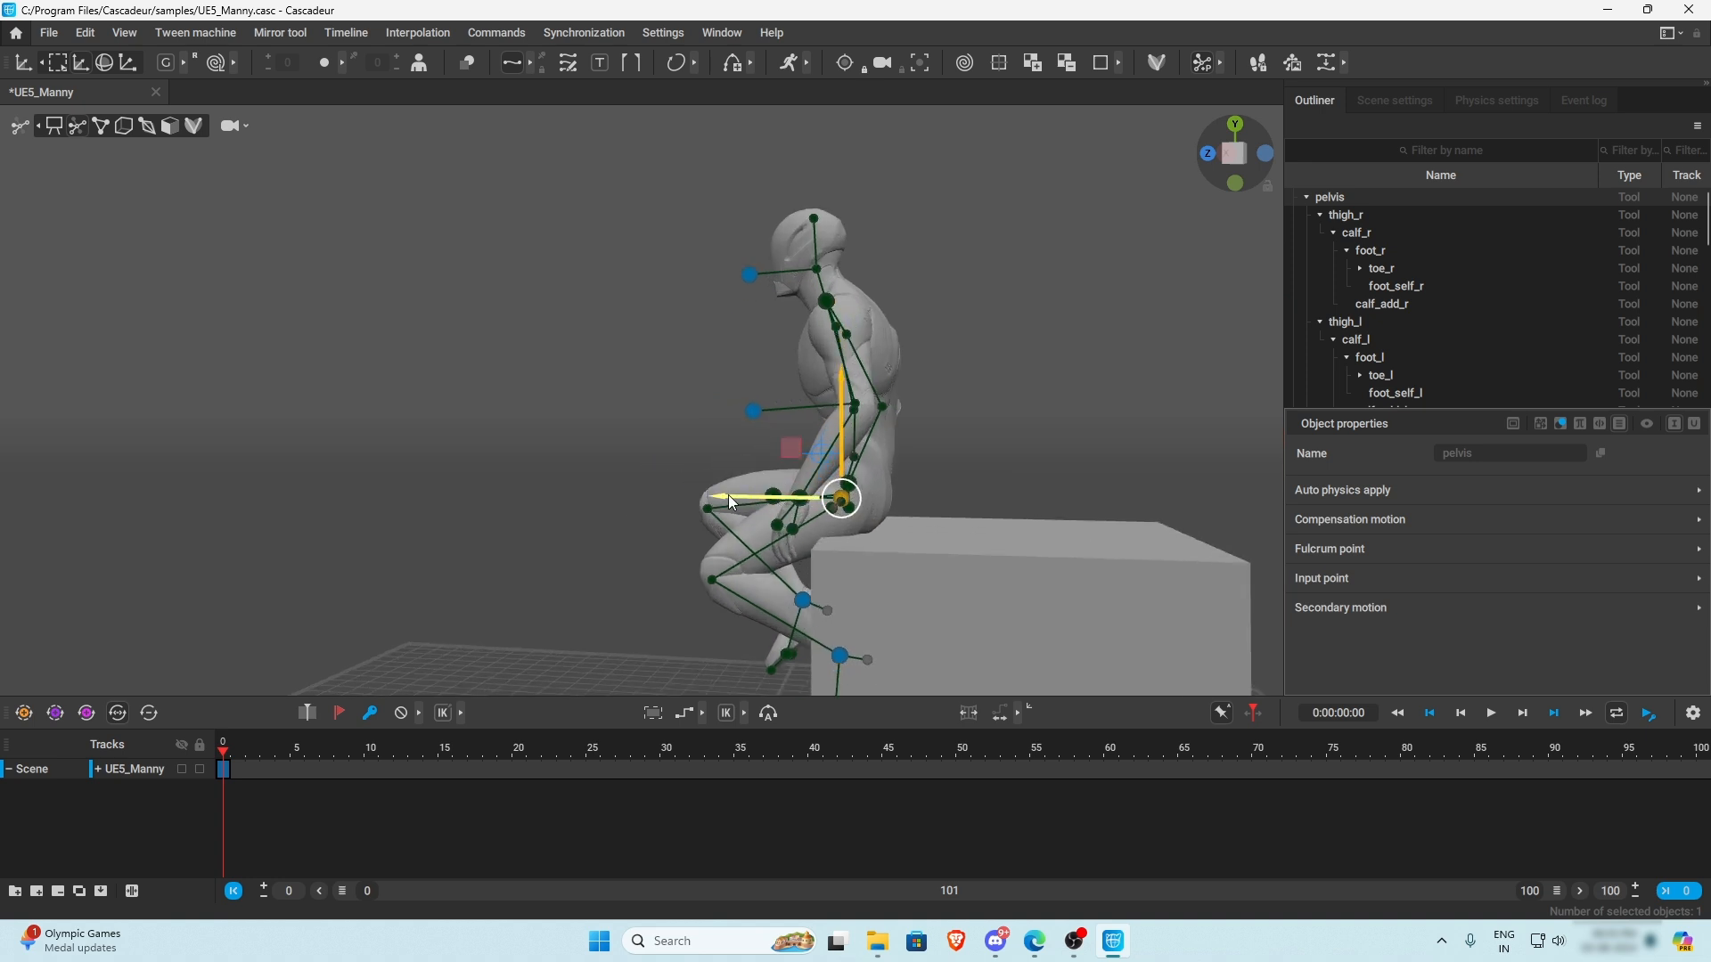
{"action": "left_click_drag", "start_coordinate": [729, 499], "coordinate": [737, 497]}
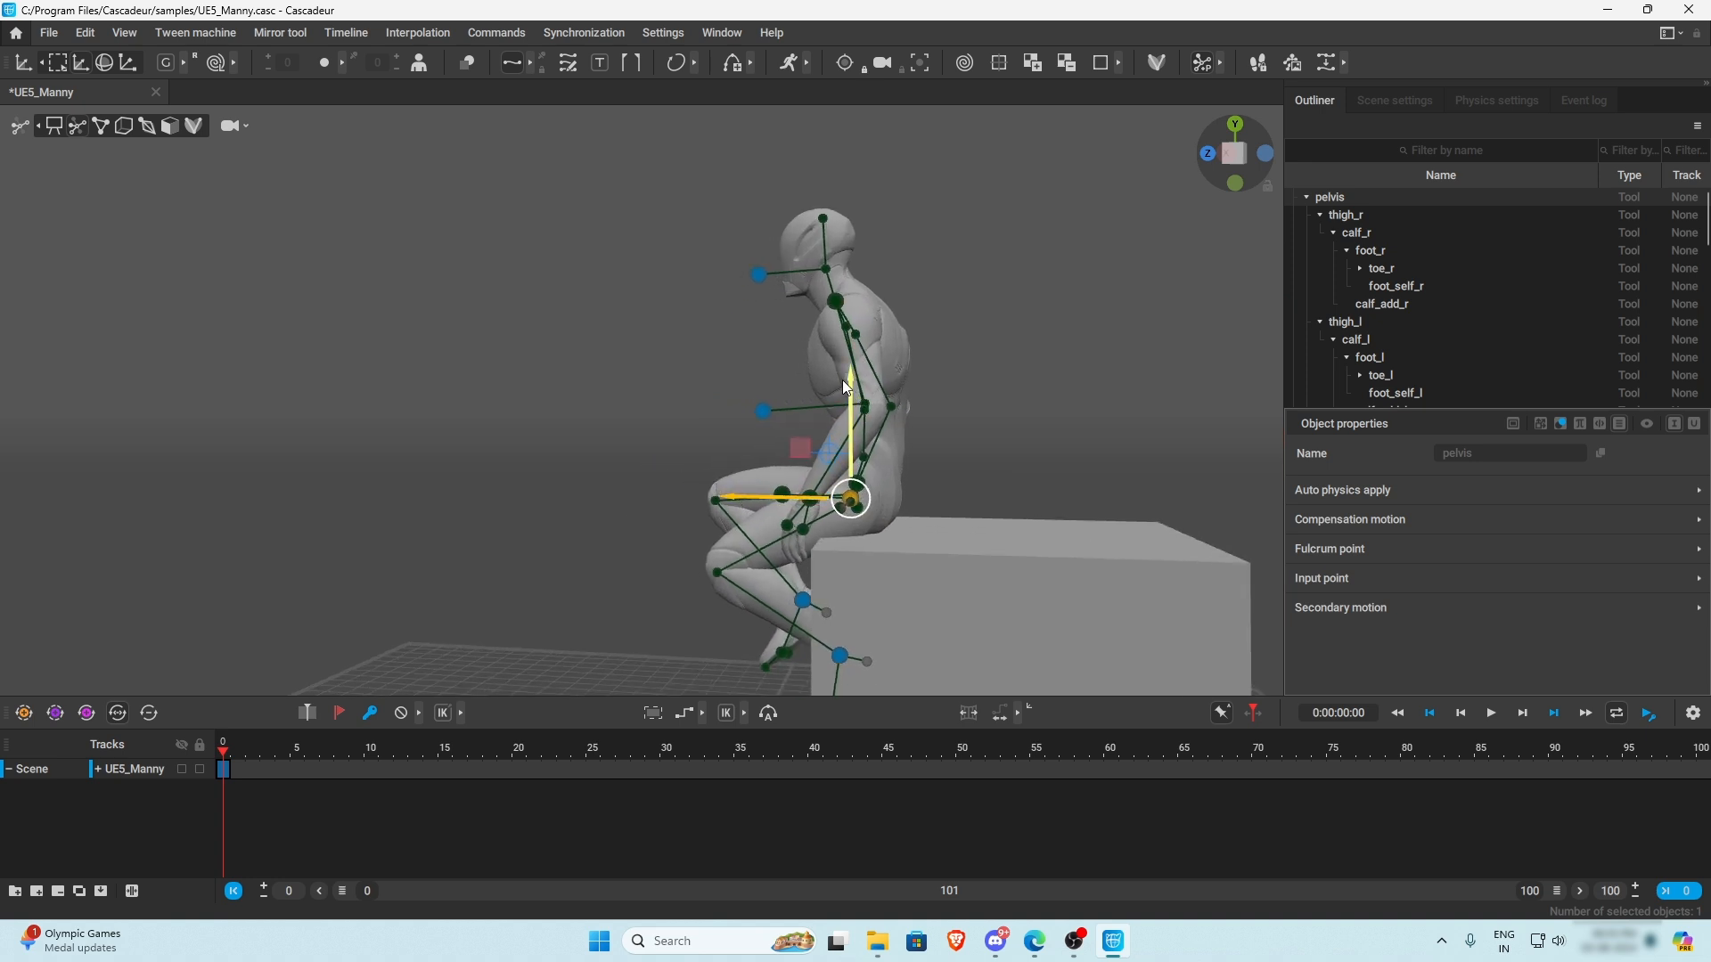
{"action": "left_click_drag", "start_coordinate": [846, 381], "coordinate": [851, 393]}
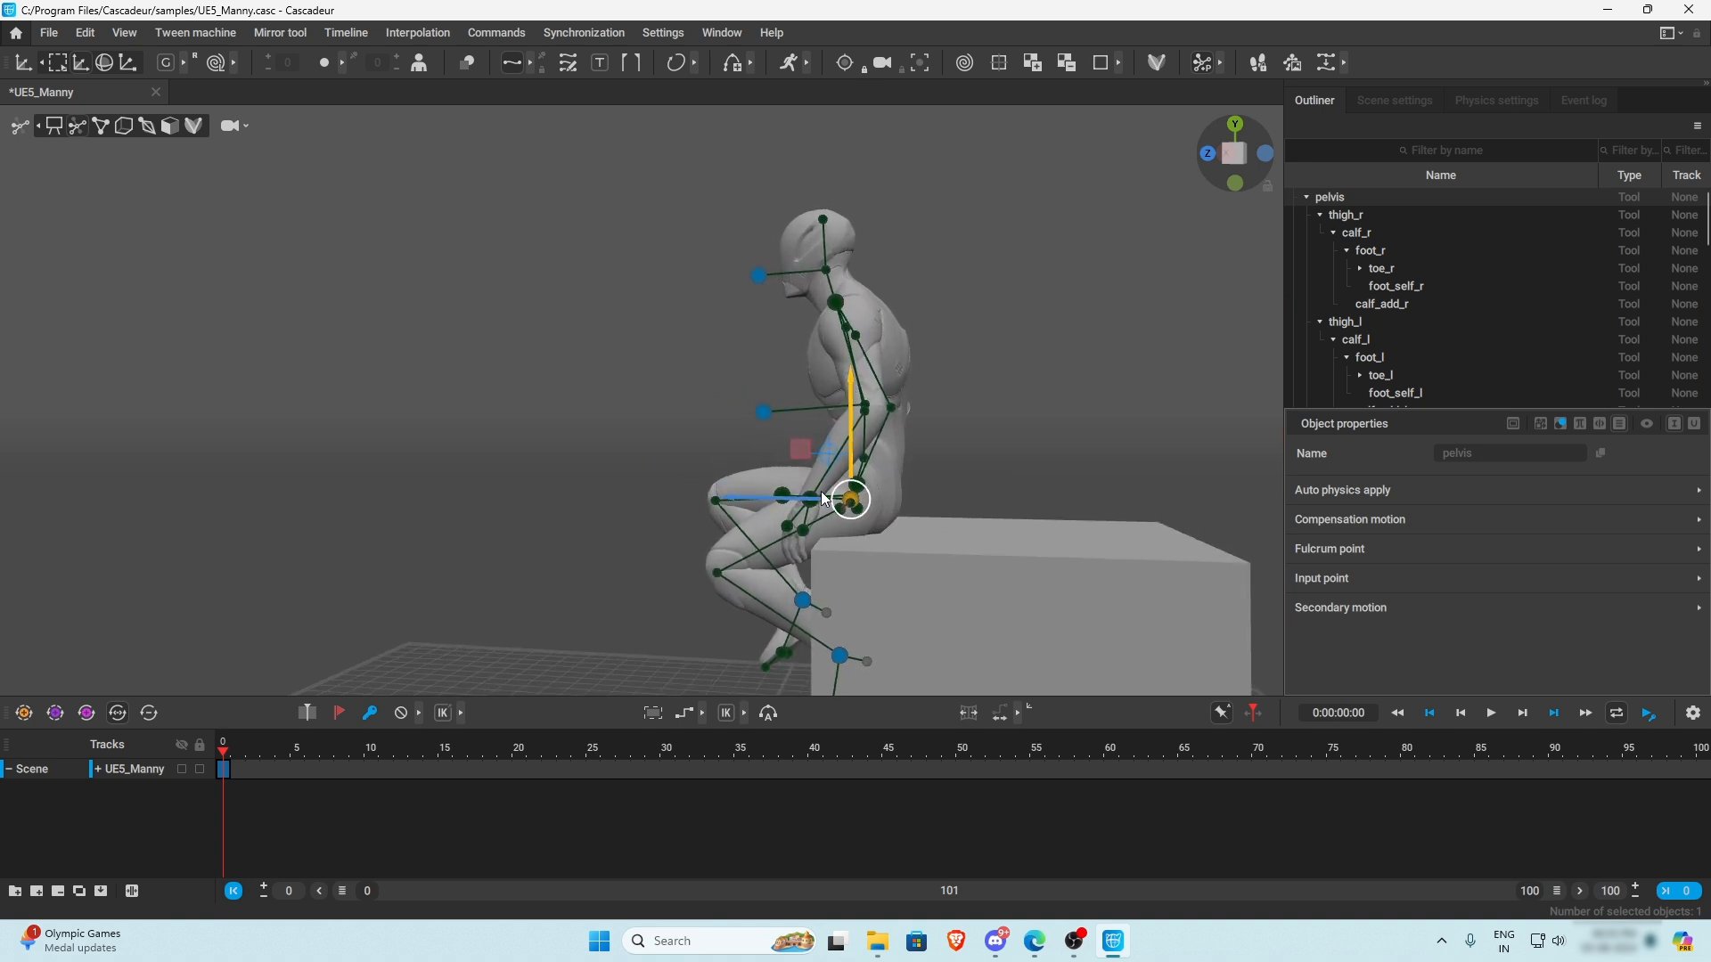
- Select the left foot controller, lower it toward the ground and shift it outward along X
{"action": "right_click_drag", "start_coordinate": [779, 584], "coordinate": [1054, 618]}
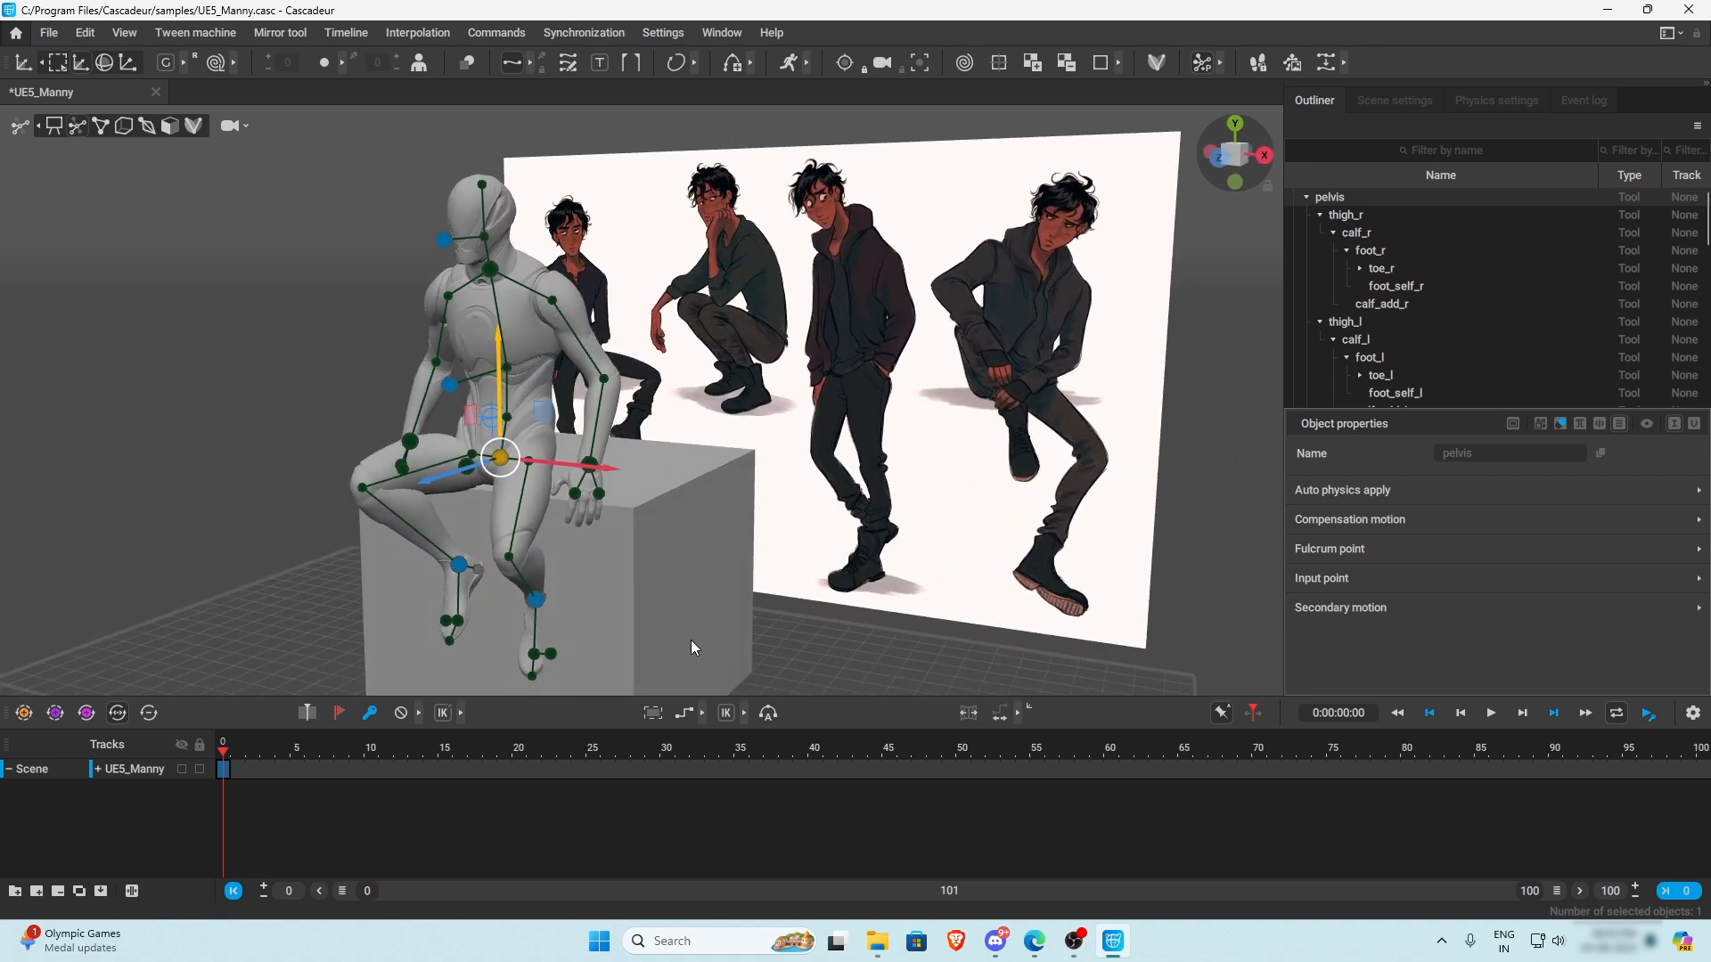
{"action": "right_click_drag", "start_coordinate": [692, 640], "coordinate": [465, 602]}
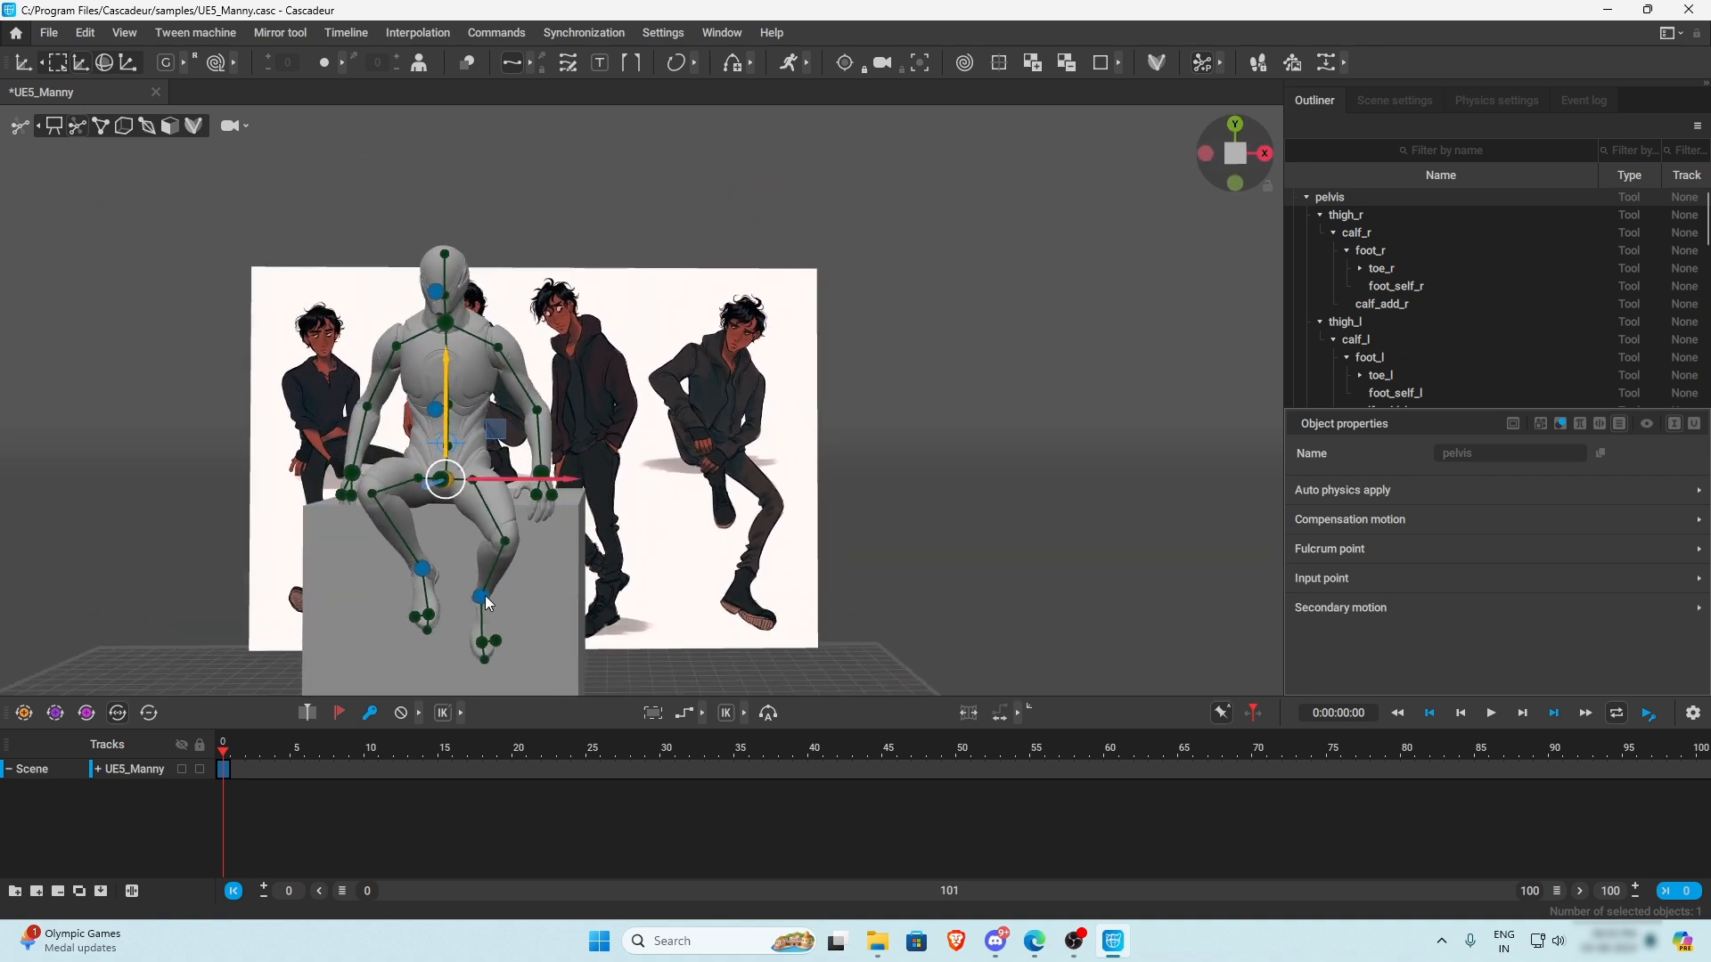
{"action": "left_click", "coordinate": [485, 595]}
{"action": "right_click_drag", "start_coordinate": [571, 563], "coordinate": [529, 585]}
{"action": "left_click_drag", "start_coordinate": [525, 441], "coordinate": [525, 470]}
{"action": "left_click_drag", "start_coordinate": [645, 575], "coordinate": [655, 578]}
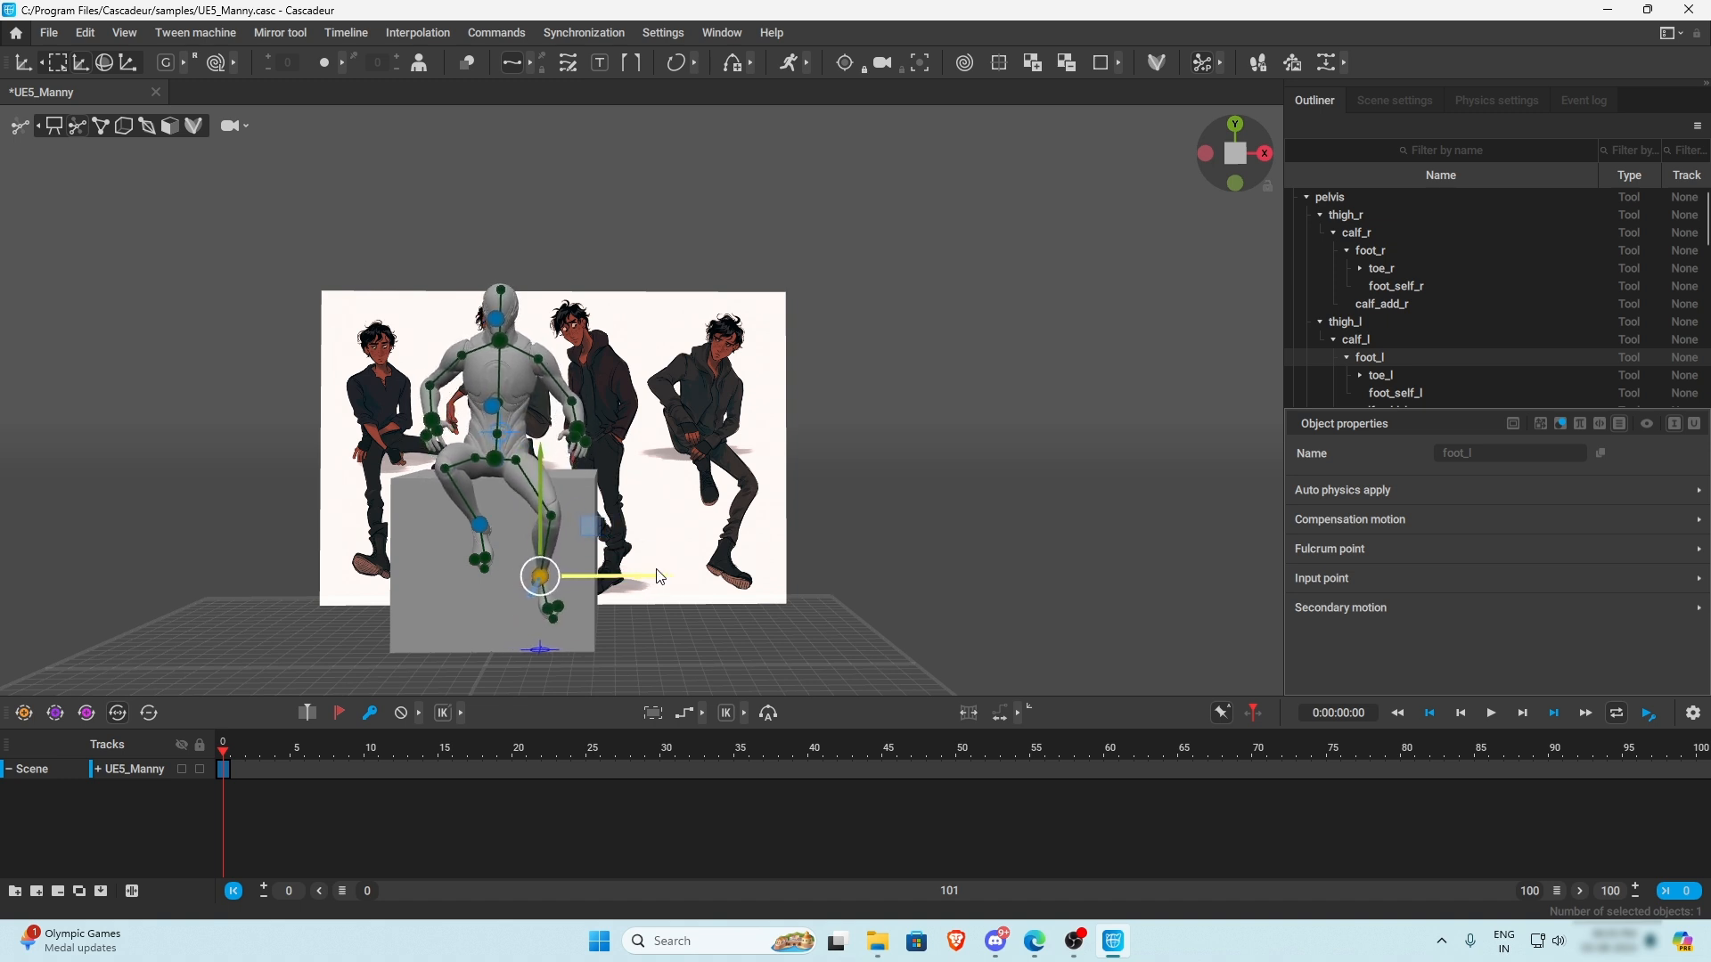
- Move the left knee controller (calf_l) outward along X to spread the left leg
{"action": "scroll", "coordinate": [546, 538], "scroll_direction": "up", "scroll_amount": 2}
{"action": "left_click", "coordinate": [535, 535]}
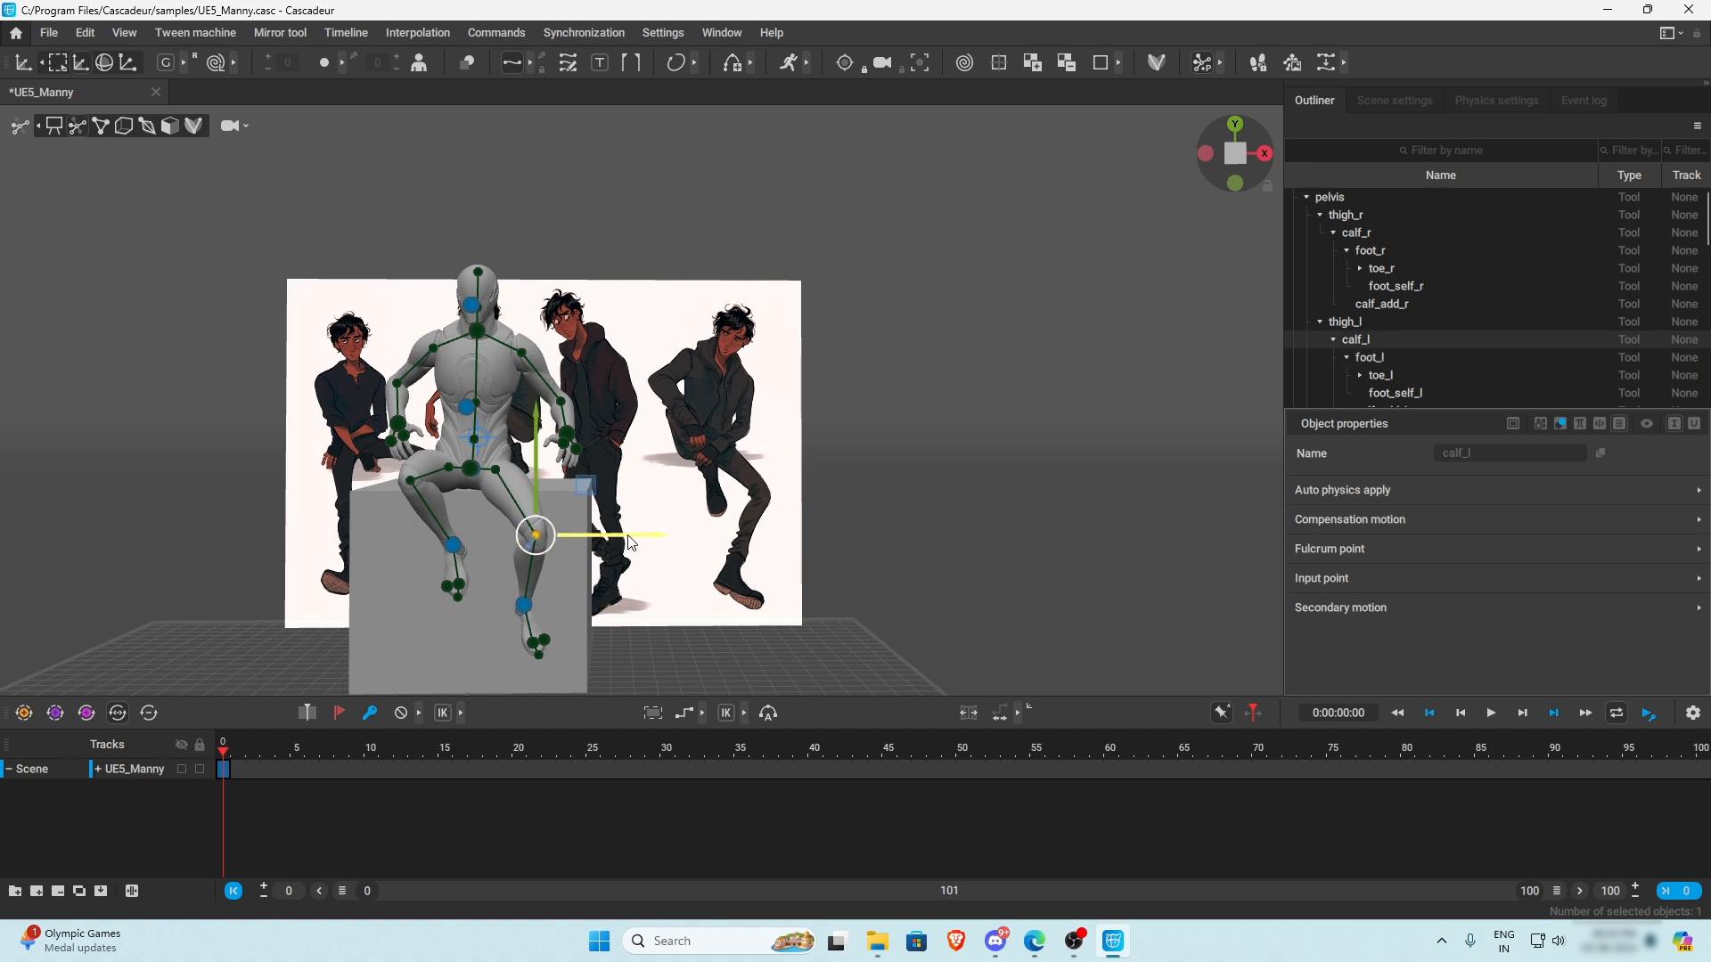
{"action": "left_click_drag", "start_coordinate": [629, 542], "coordinate": [698, 530]}
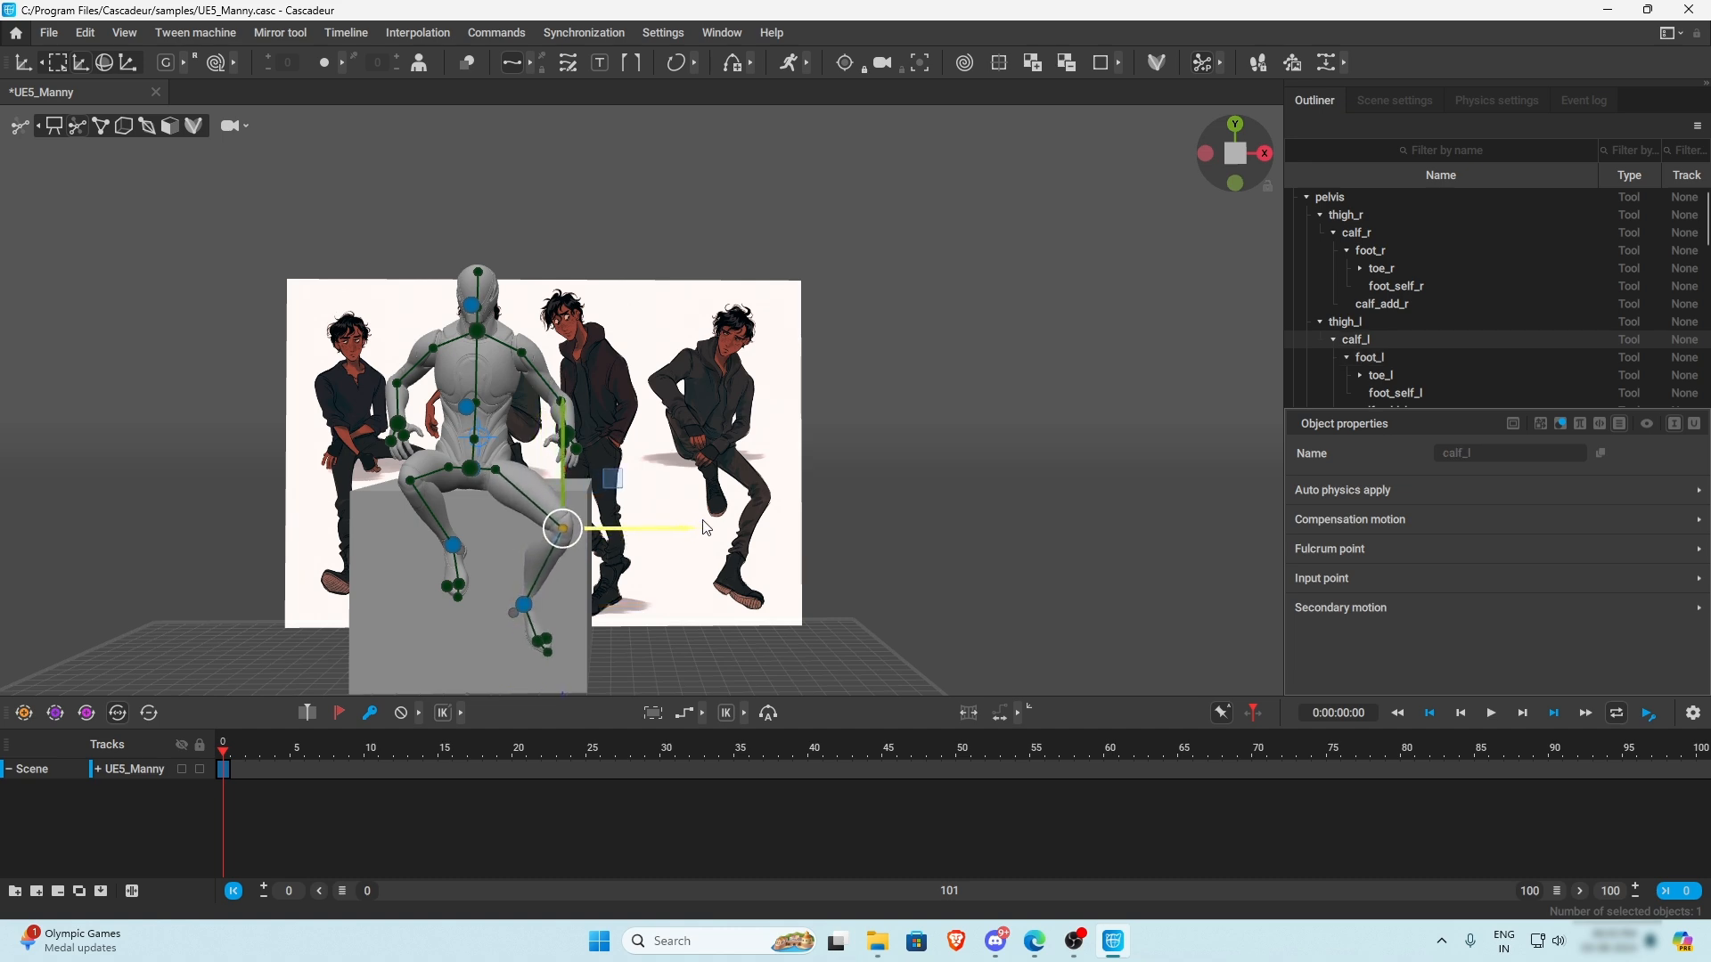
- Adjust the left foot controller along Z in front of the cube
{"action": "left_click", "coordinate": [526, 606]}
{"action": "right_click_drag", "start_coordinate": [633, 624], "coordinate": [532, 608]}
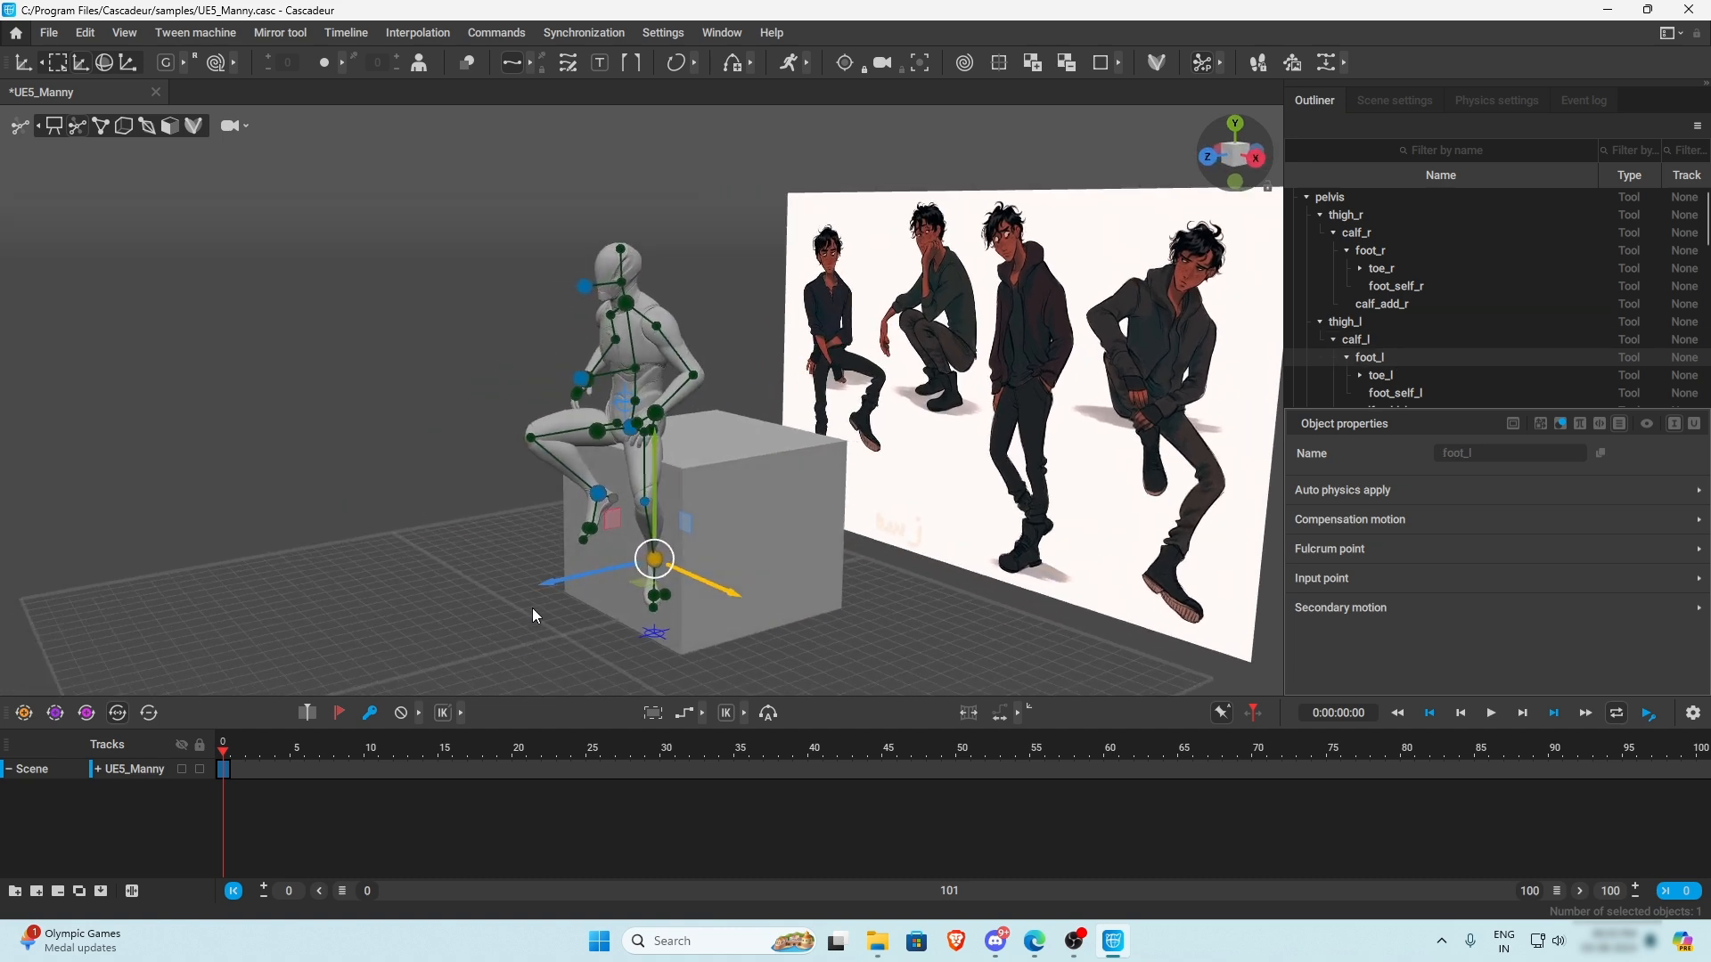
{"action": "key", "text": "KP_1"}
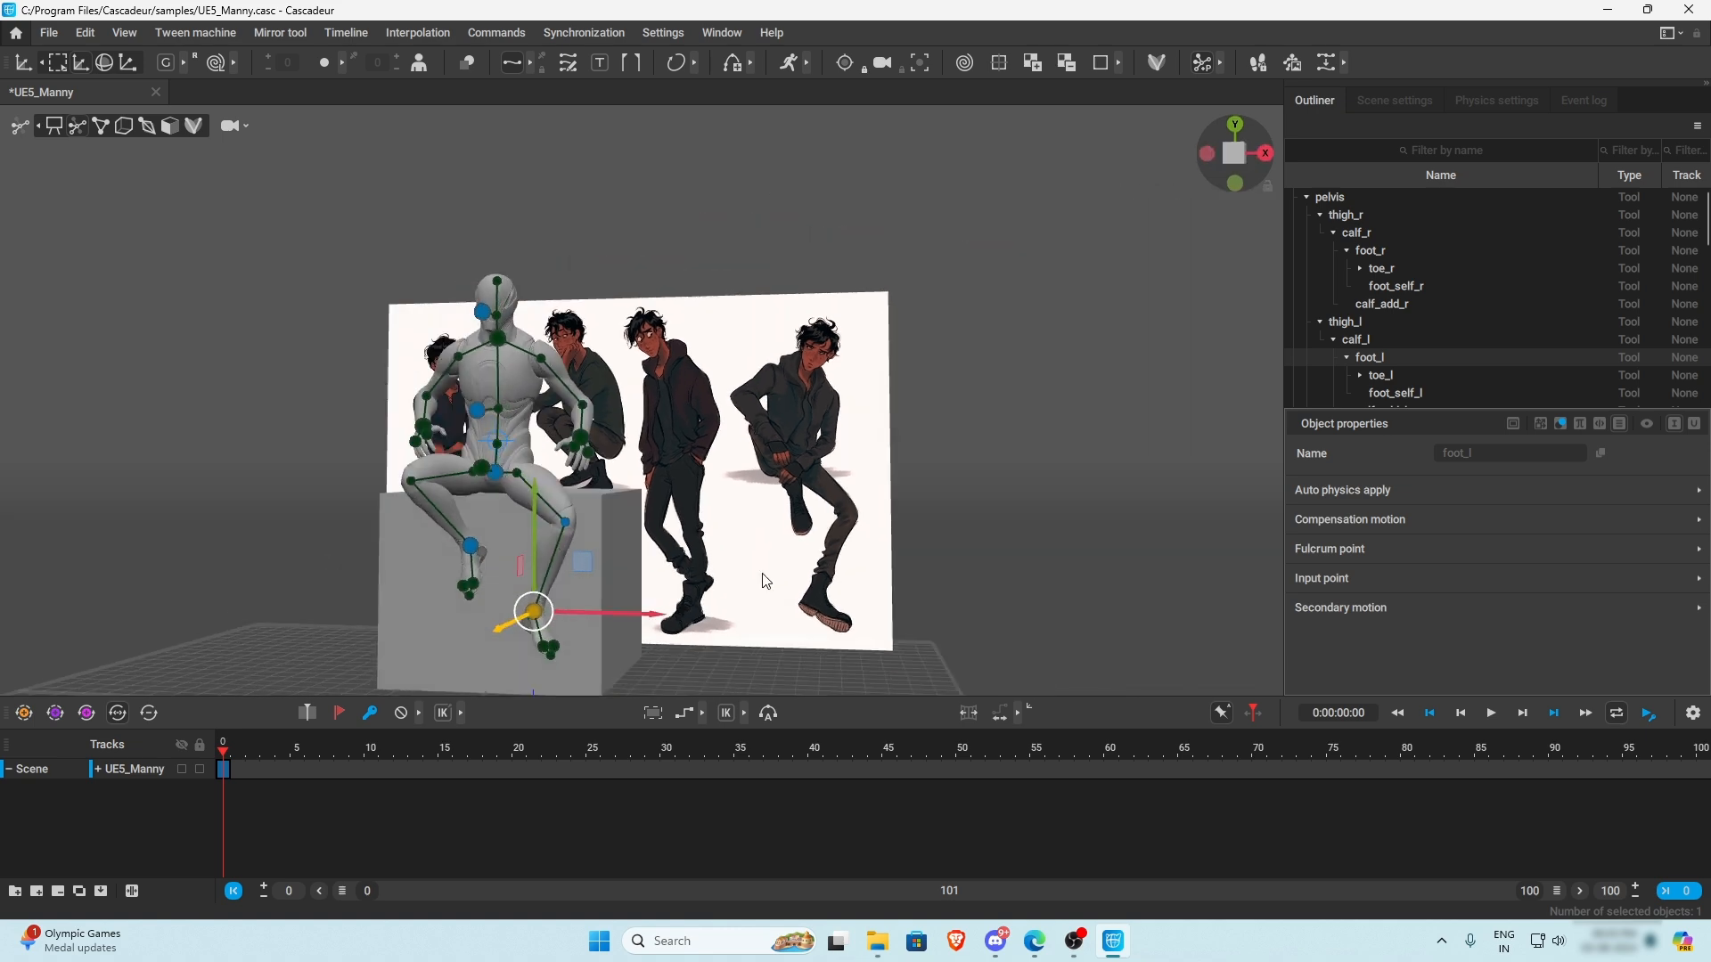
{"action": "right_click_drag", "start_coordinate": [621, 627], "coordinate": [747, 693]}
{"action": "left_click_drag", "start_coordinate": [749, 690], "coordinate": [496, 657], "text": "alt"}
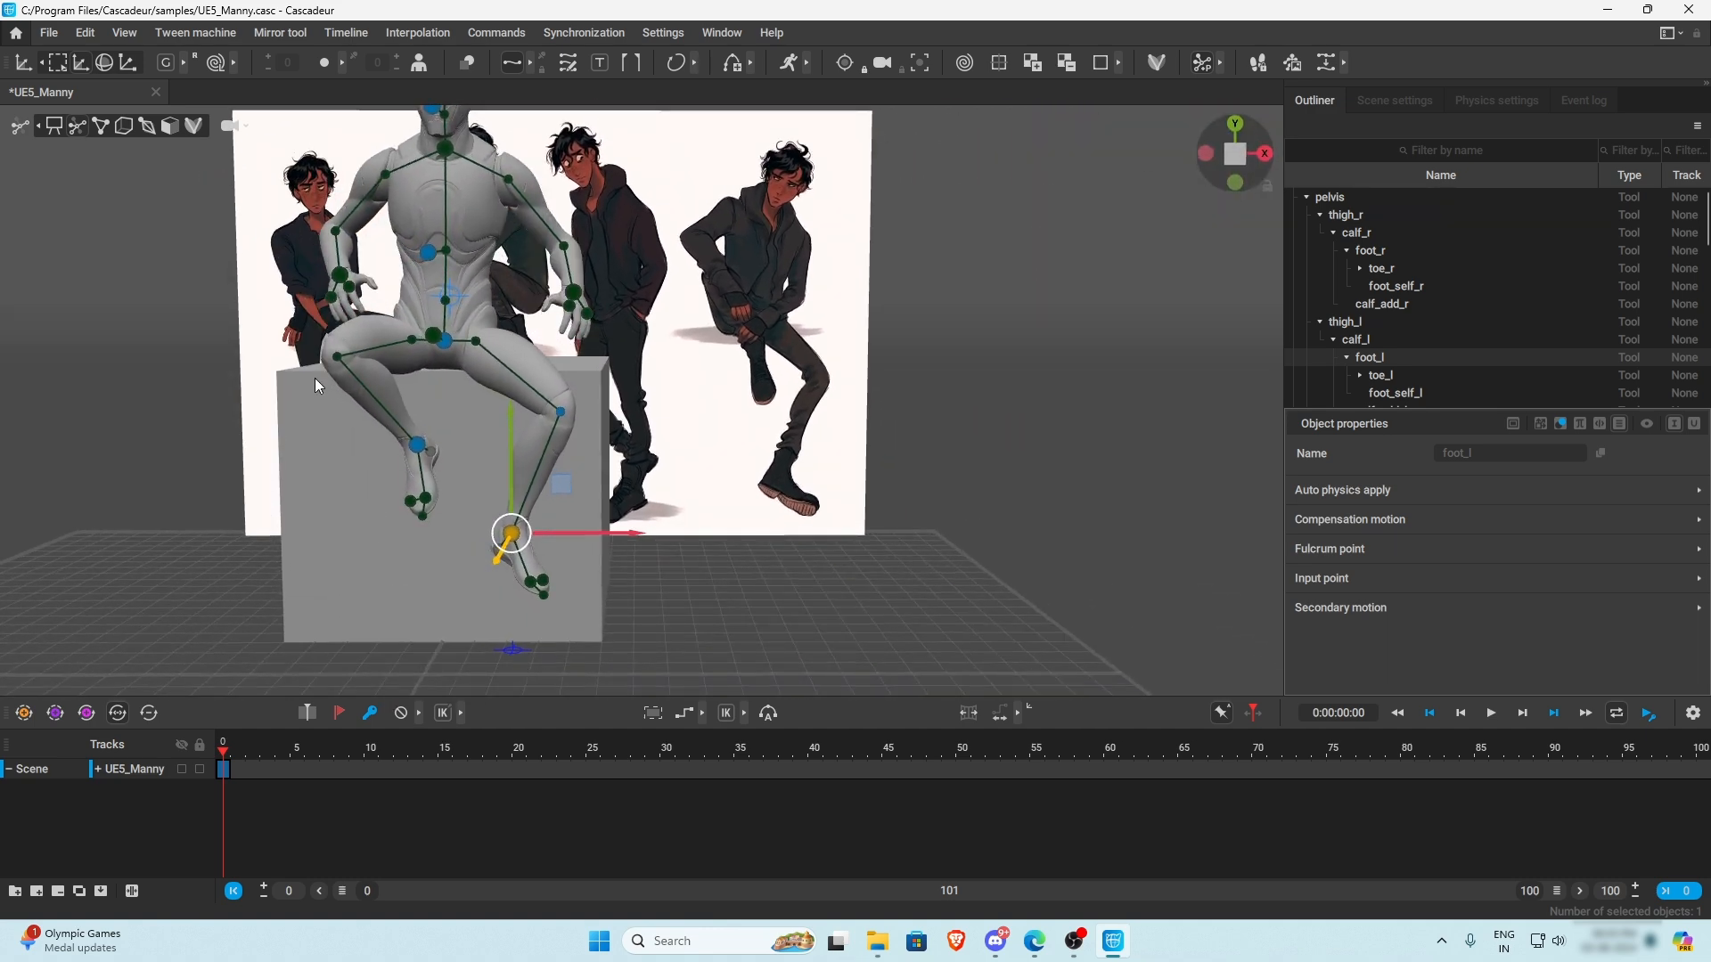
- Select the right knee and right foot controllers together, raise them along Y above the cube's top, and clear the selection
{"action": "left_click", "coordinate": [338, 359]}
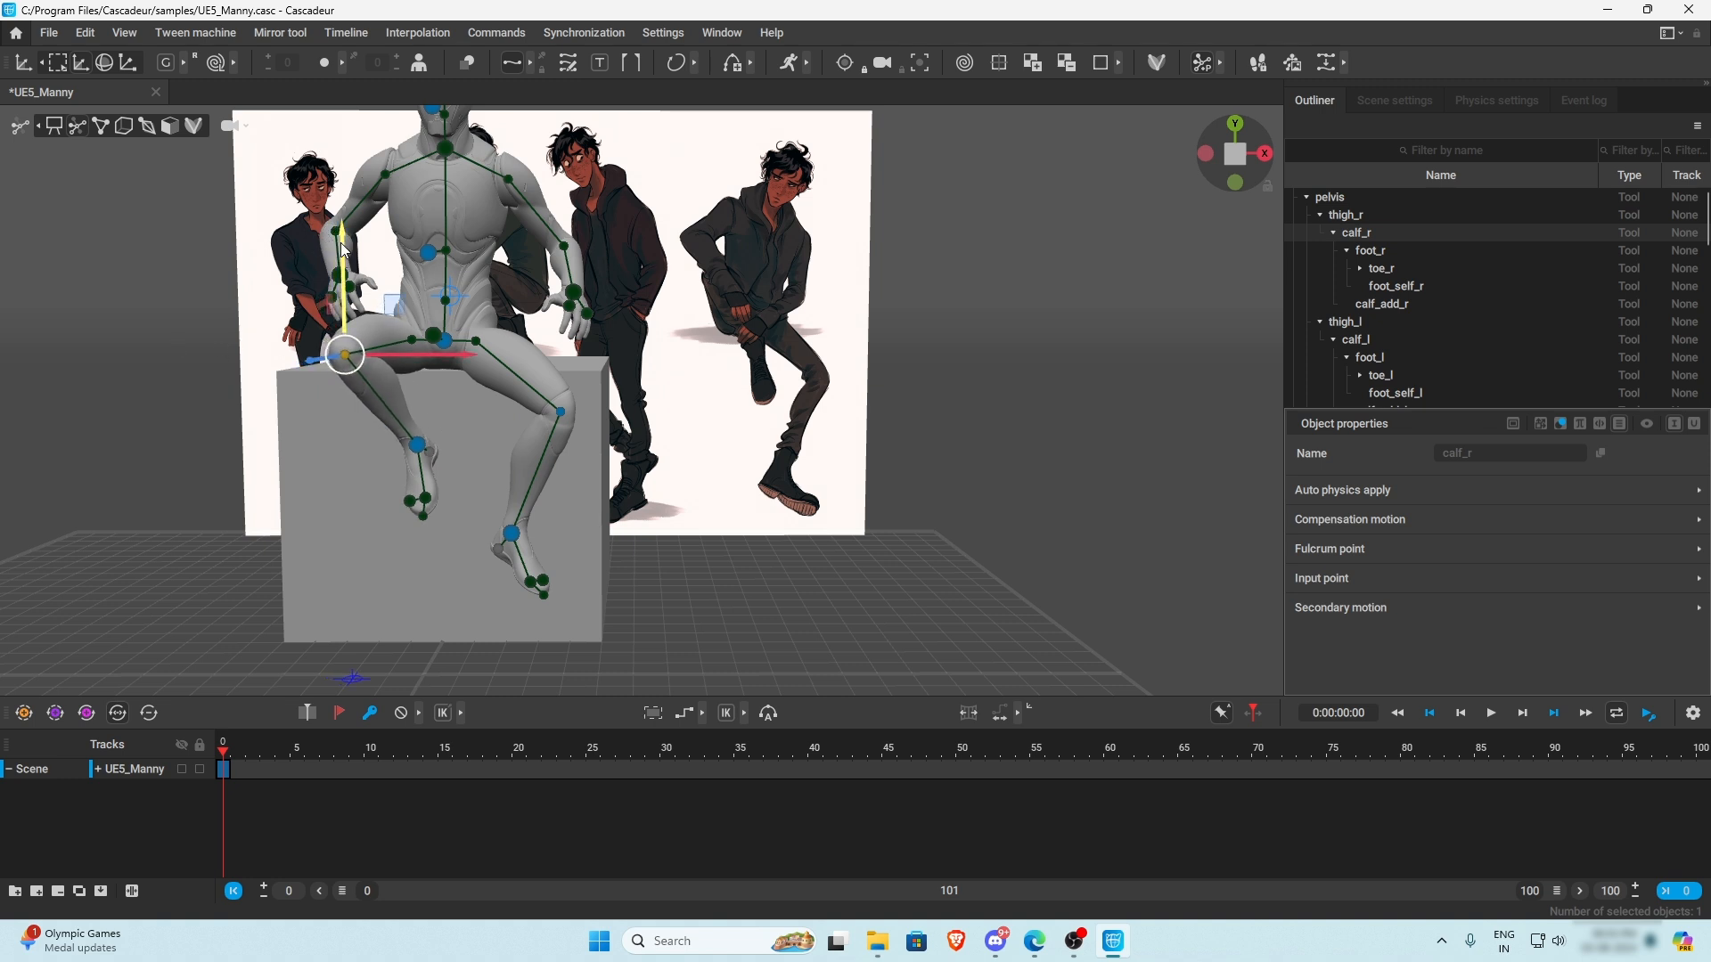
{"action": "left_click_drag", "start_coordinate": [344, 249], "coordinate": [346, 234]}
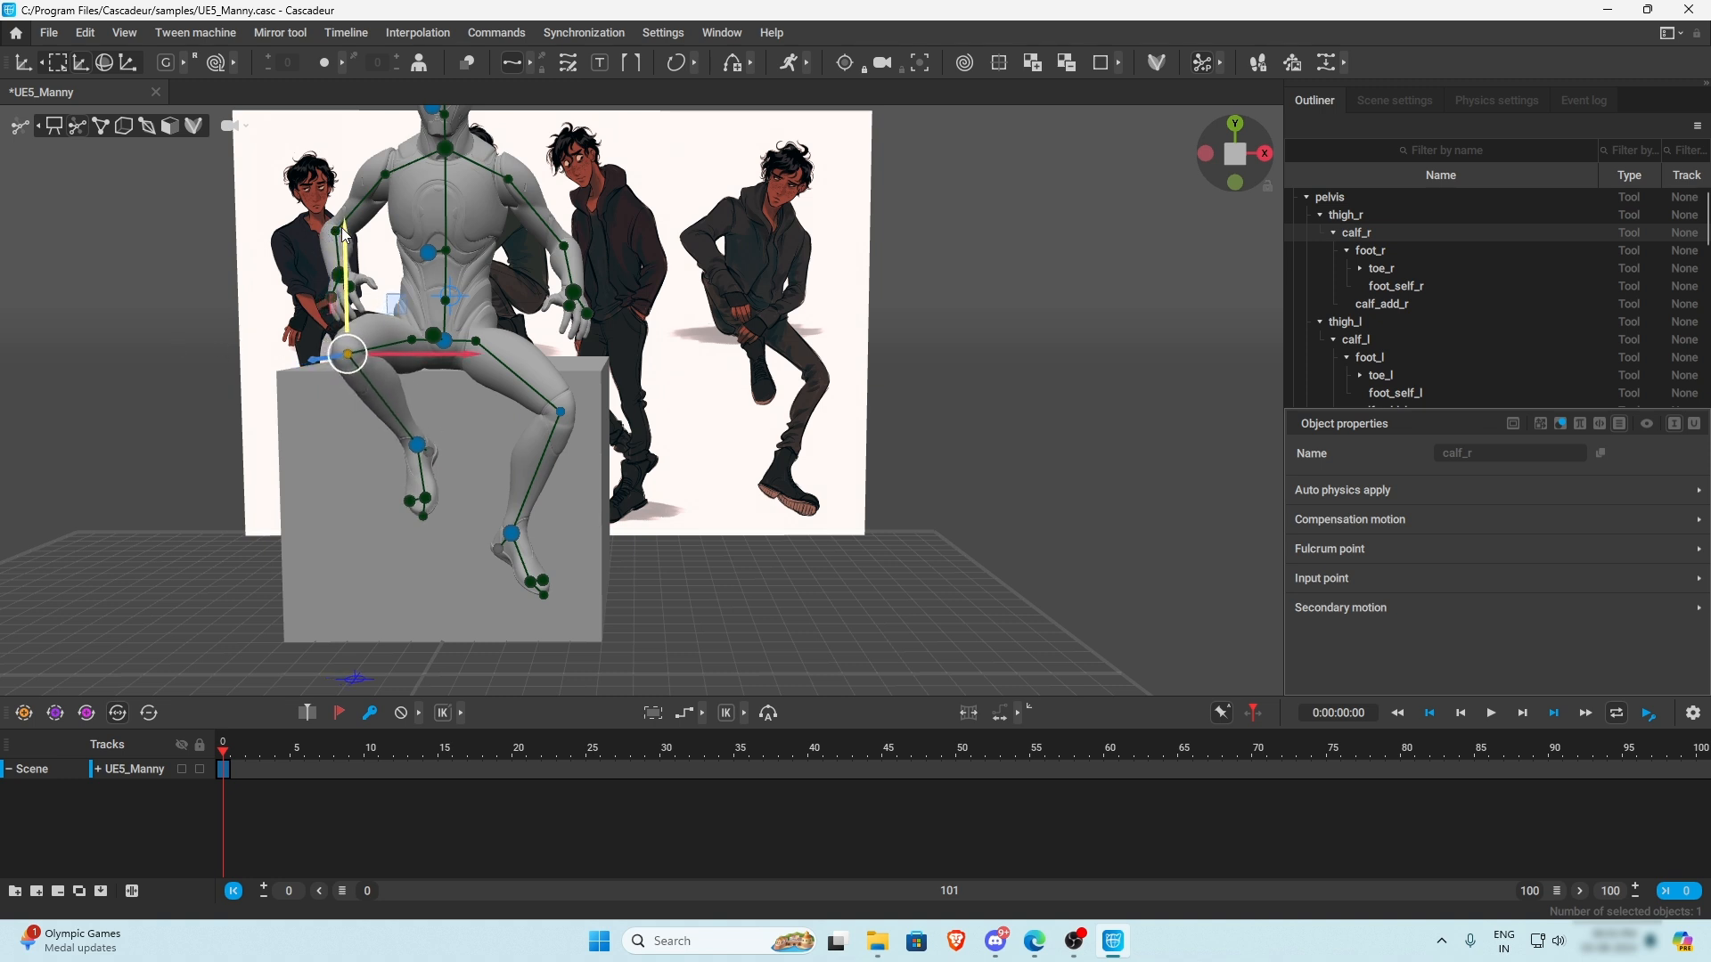
{"action": "left_click", "coordinate": [417, 445]}
{"action": "left_click", "coordinate": [346, 355]}
{"action": "left_click", "coordinate": [418, 447], "text": "shift"}
{"action": "left_click_drag", "start_coordinate": [349, 275], "coordinate": [346, 200]}
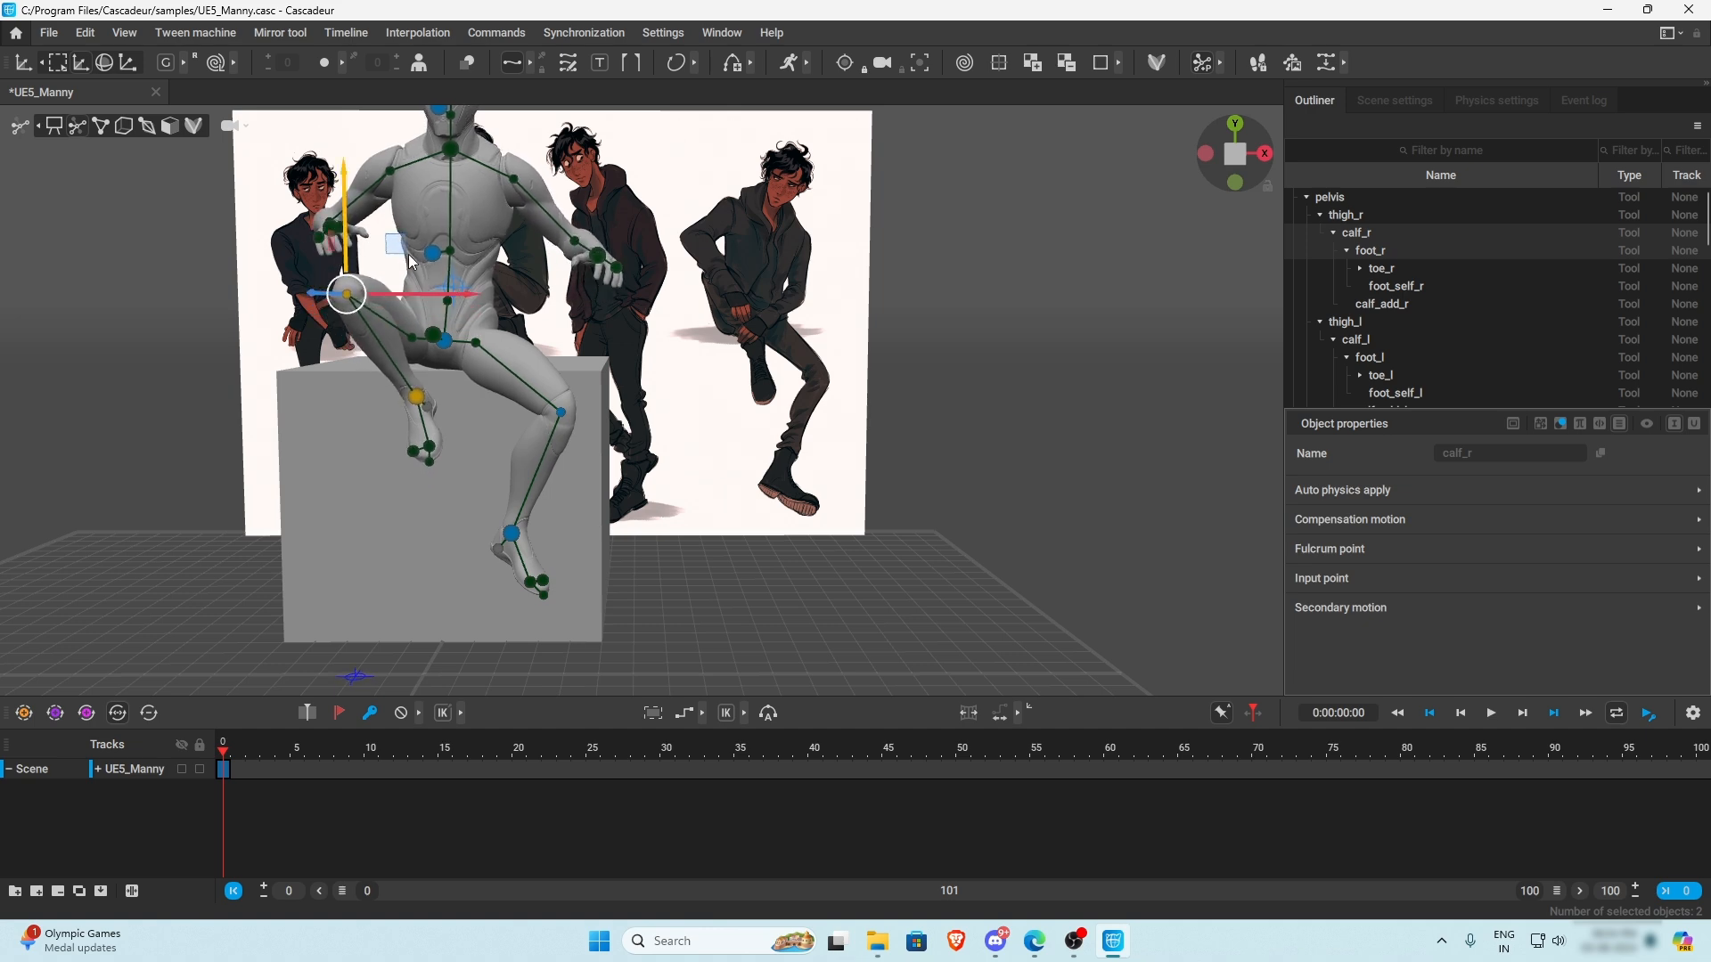
{"action": "left_click_drag", "start_coordinate": [538, 317], "coordinate": [558, 356], "text": "alt"}
{"action": "left_click", "coordinate": [795, 389]}
{"action": "left_click_drag", "start_coordinate": [670, 426], "coordinate": [634, 499], "text": "alt"}
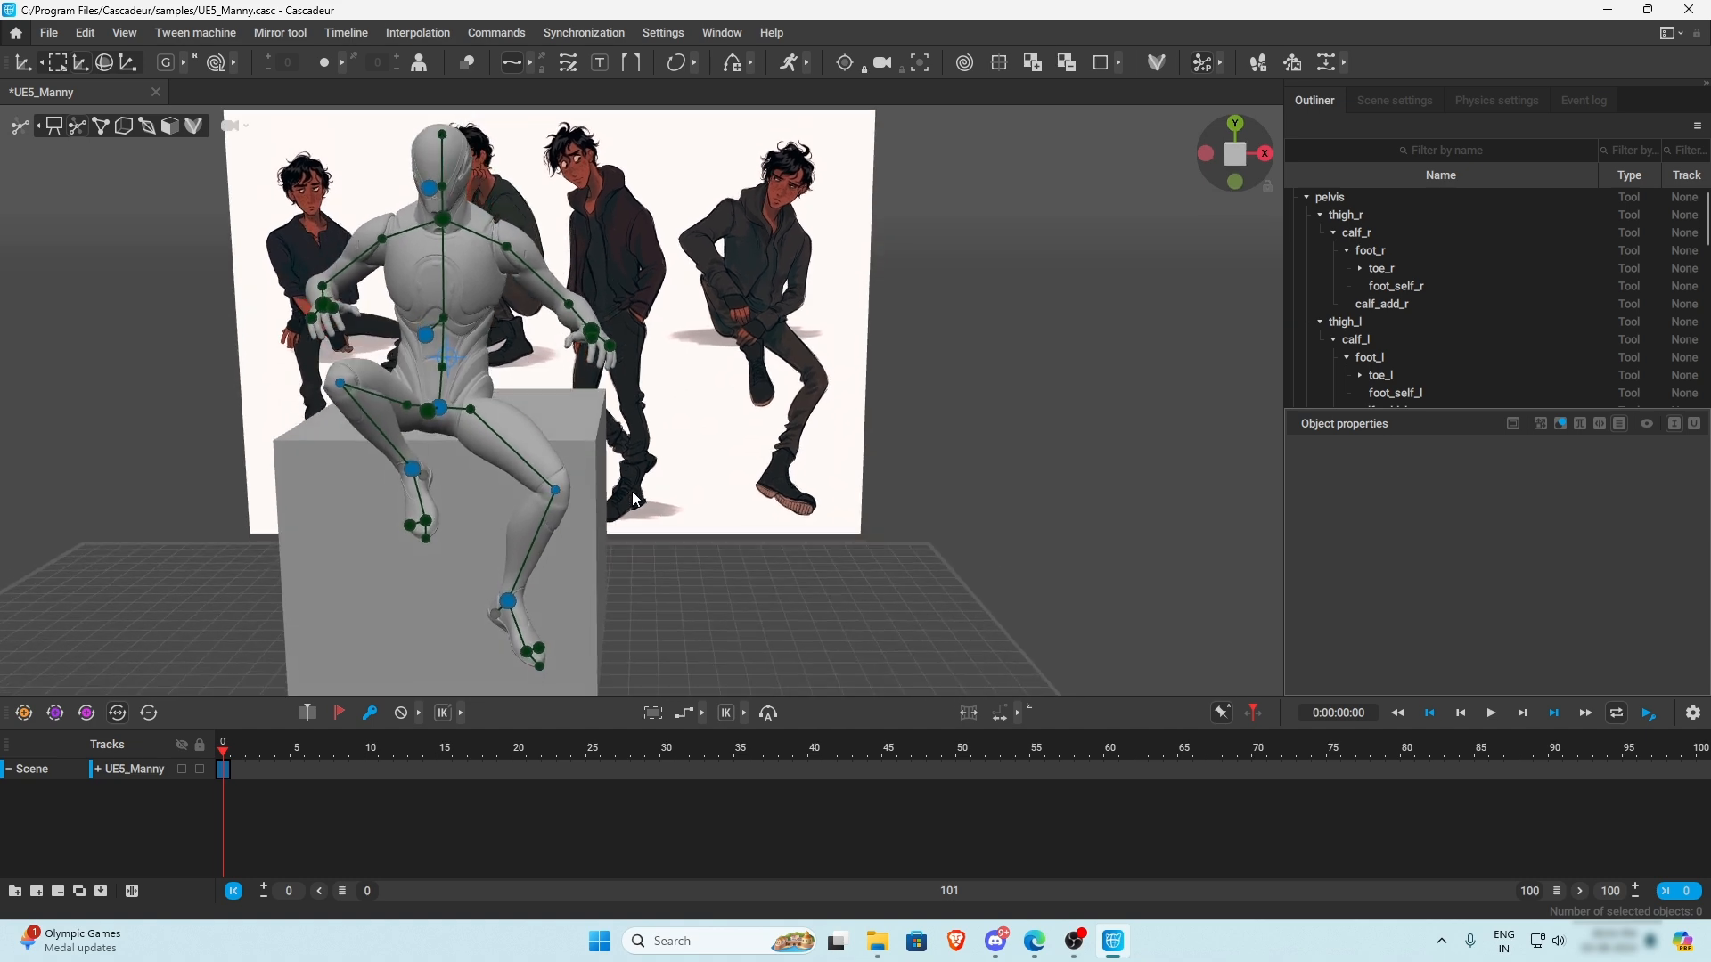
- Move the right hand forward along Z and inward along X, and lower it to rest on the raised right knee
{"action": "left_click_drag", "start_coordinate": [388, 362], "coordinate": [532, 455], "text": "alt"}
{"action": "left_click", "coordinate": [326, 416]}
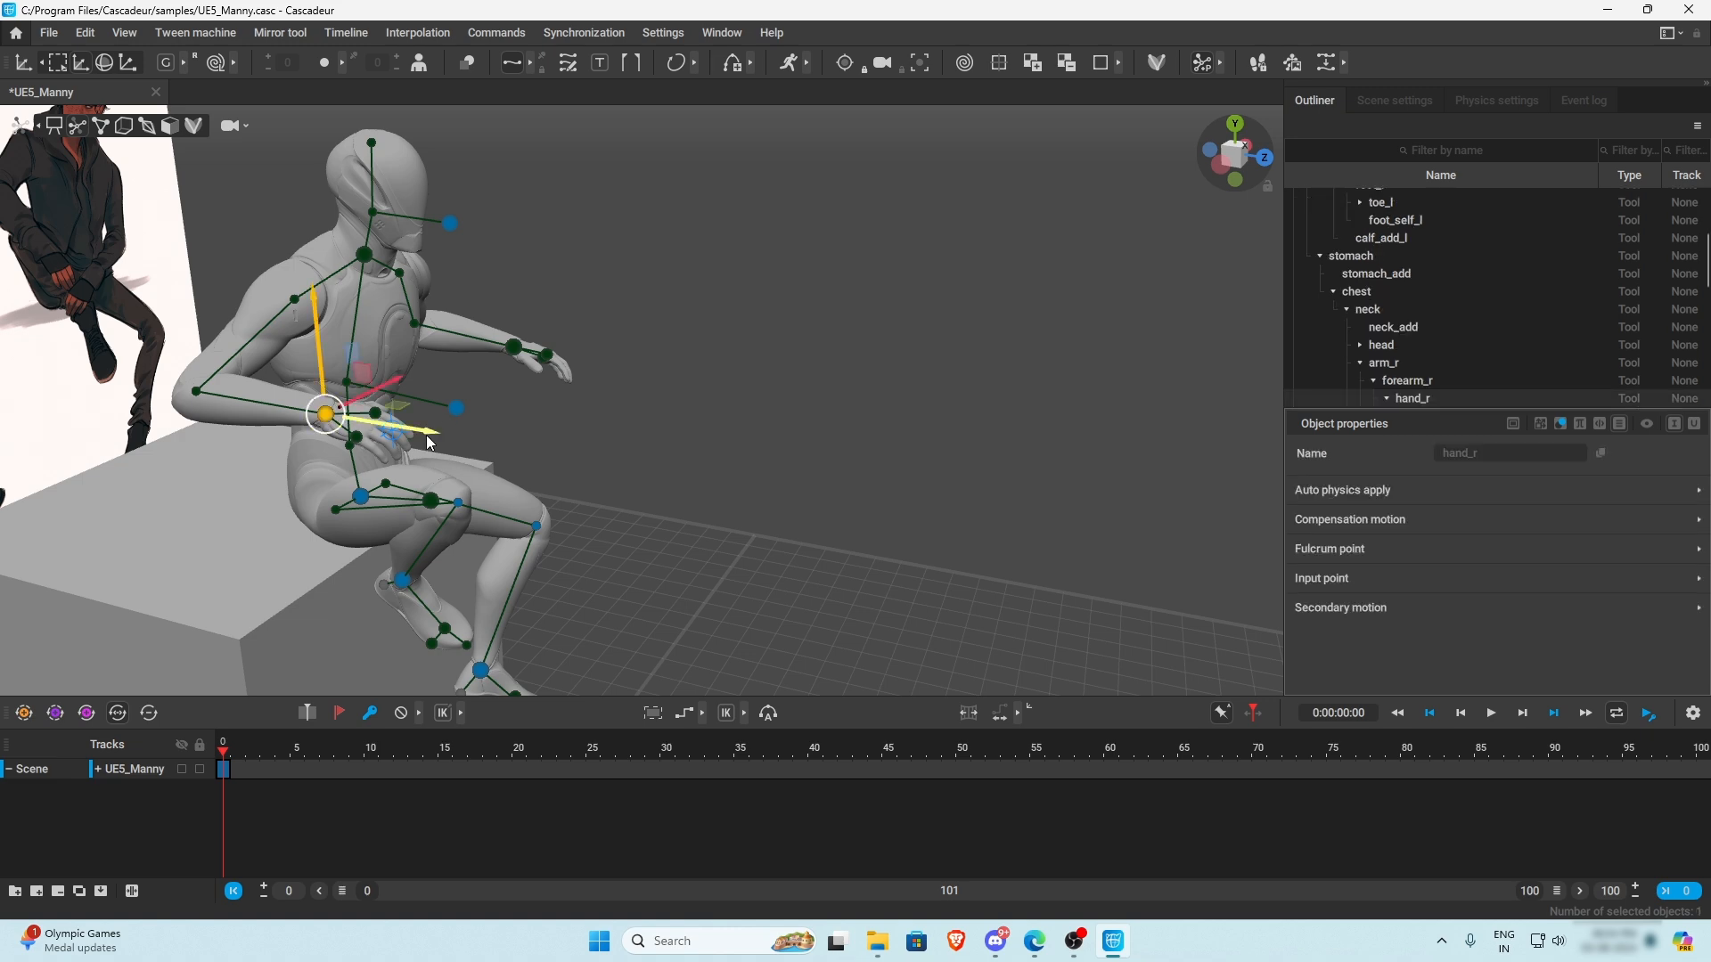
{"action": "left_click_drag", "start_coordinate": [429, 442], "coordinate": [524, 437]}
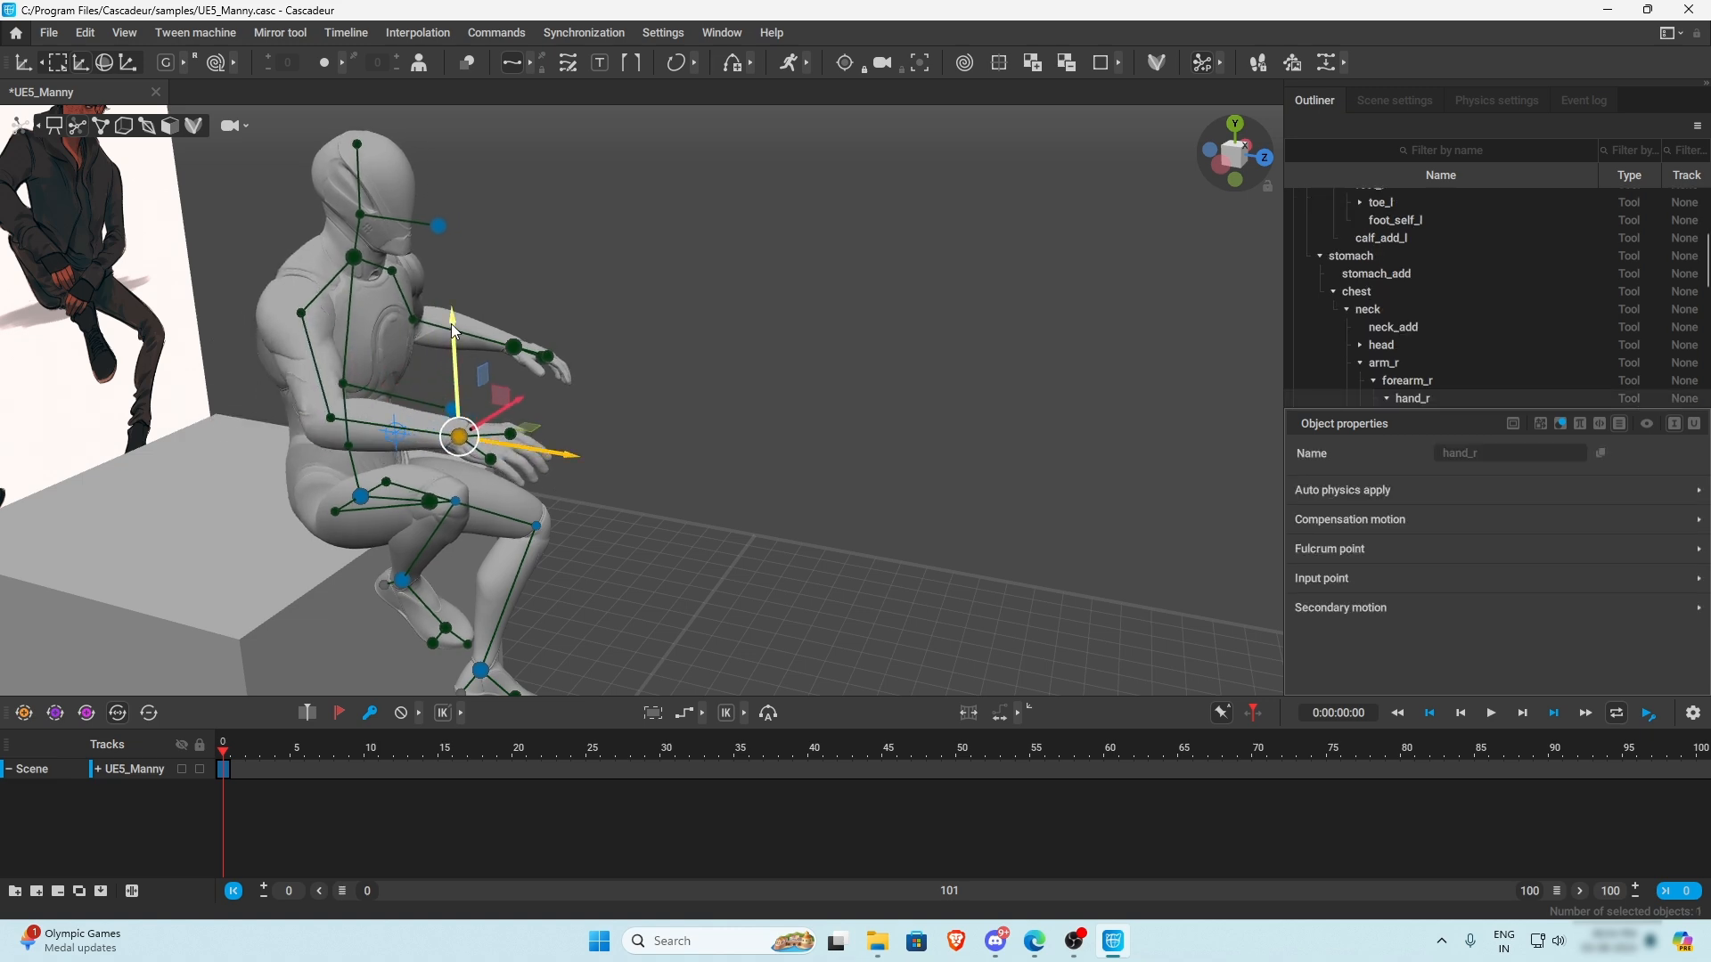
{"action": "left_click_drag", "start_coordinate": [452, 326], "coordinate": [457, 366]}
{"action": "left_click_drag", "start_coordinate": [632, 424], "coordinate": [477, 433], "text": "alt"}
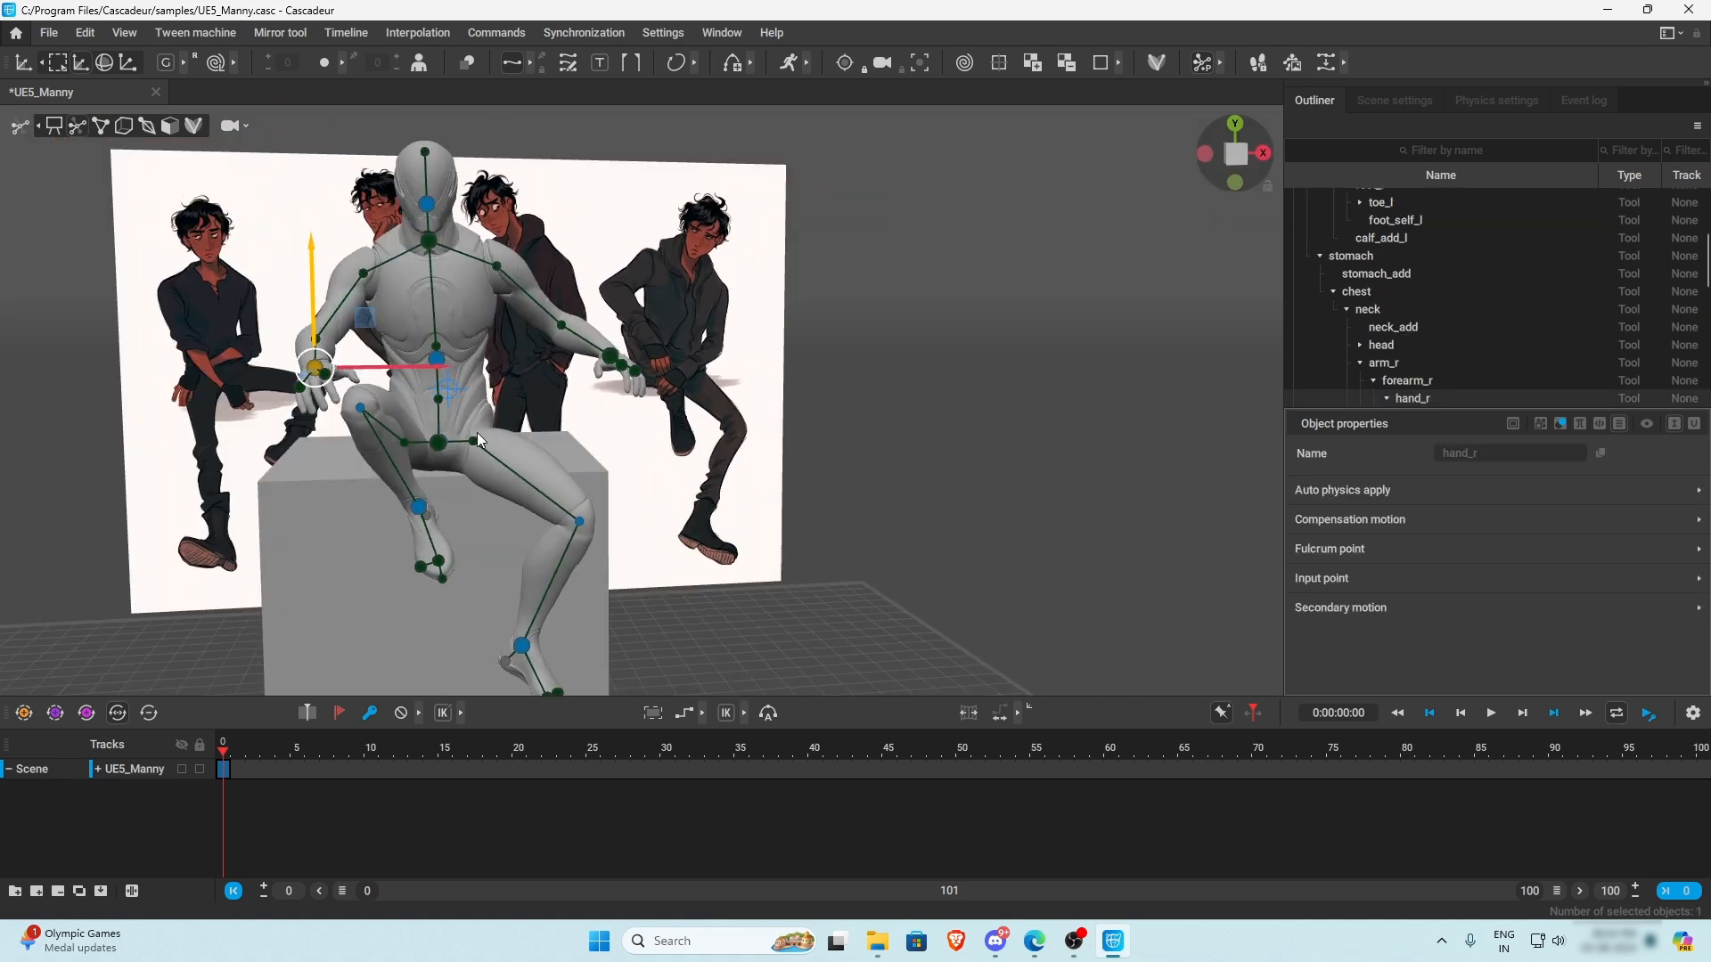
{"action": "left_click_drag", "start_coordinate": [432, 366], "coordinate": [500, 370]}
{"action": "scroll", "coordinate": [232, 442], "scroll_direction": "up", "scroll_amount": 3}
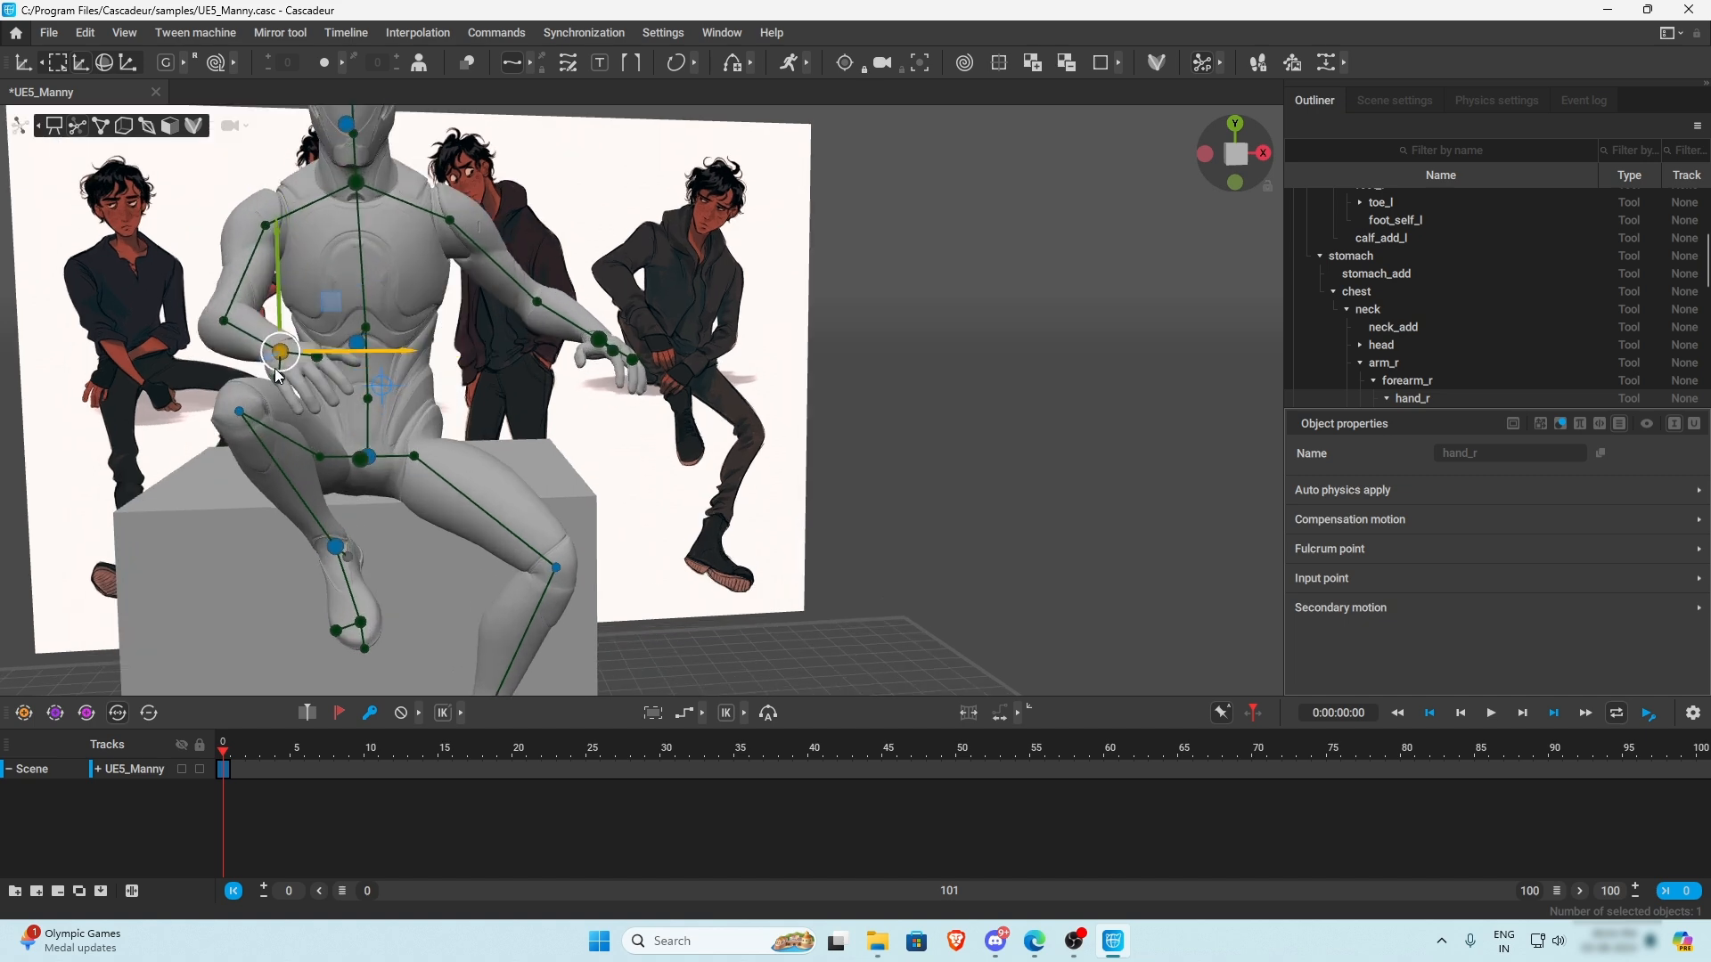
{"action": "middle_click_drag", "start_coordinate": [233, 442], "coordinate": [342, 481]}
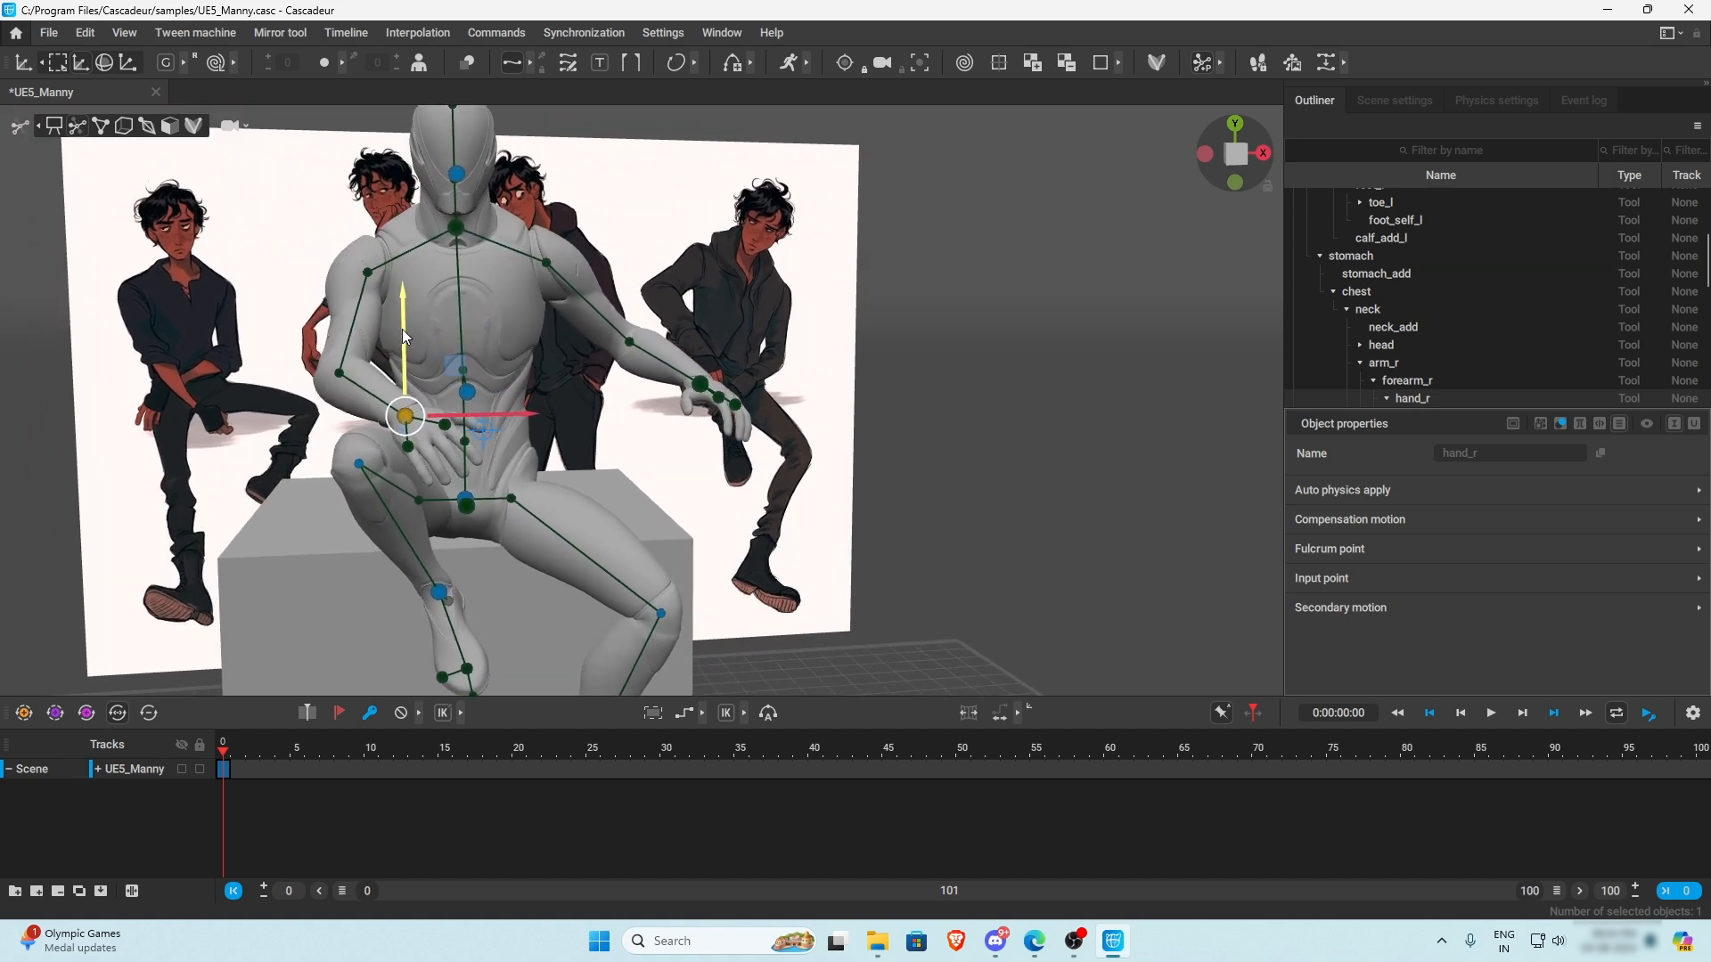
{"action": "left_click_drag", "start_coordinate": [398, 335], "coordinate": [394, 343]}
- Move the left hand controller inward along X and lower it onto the lap
{"action": "left_click_drag", "start_coordinate": [670, 480], "coordinate": [955, 413], "text": "alt"}
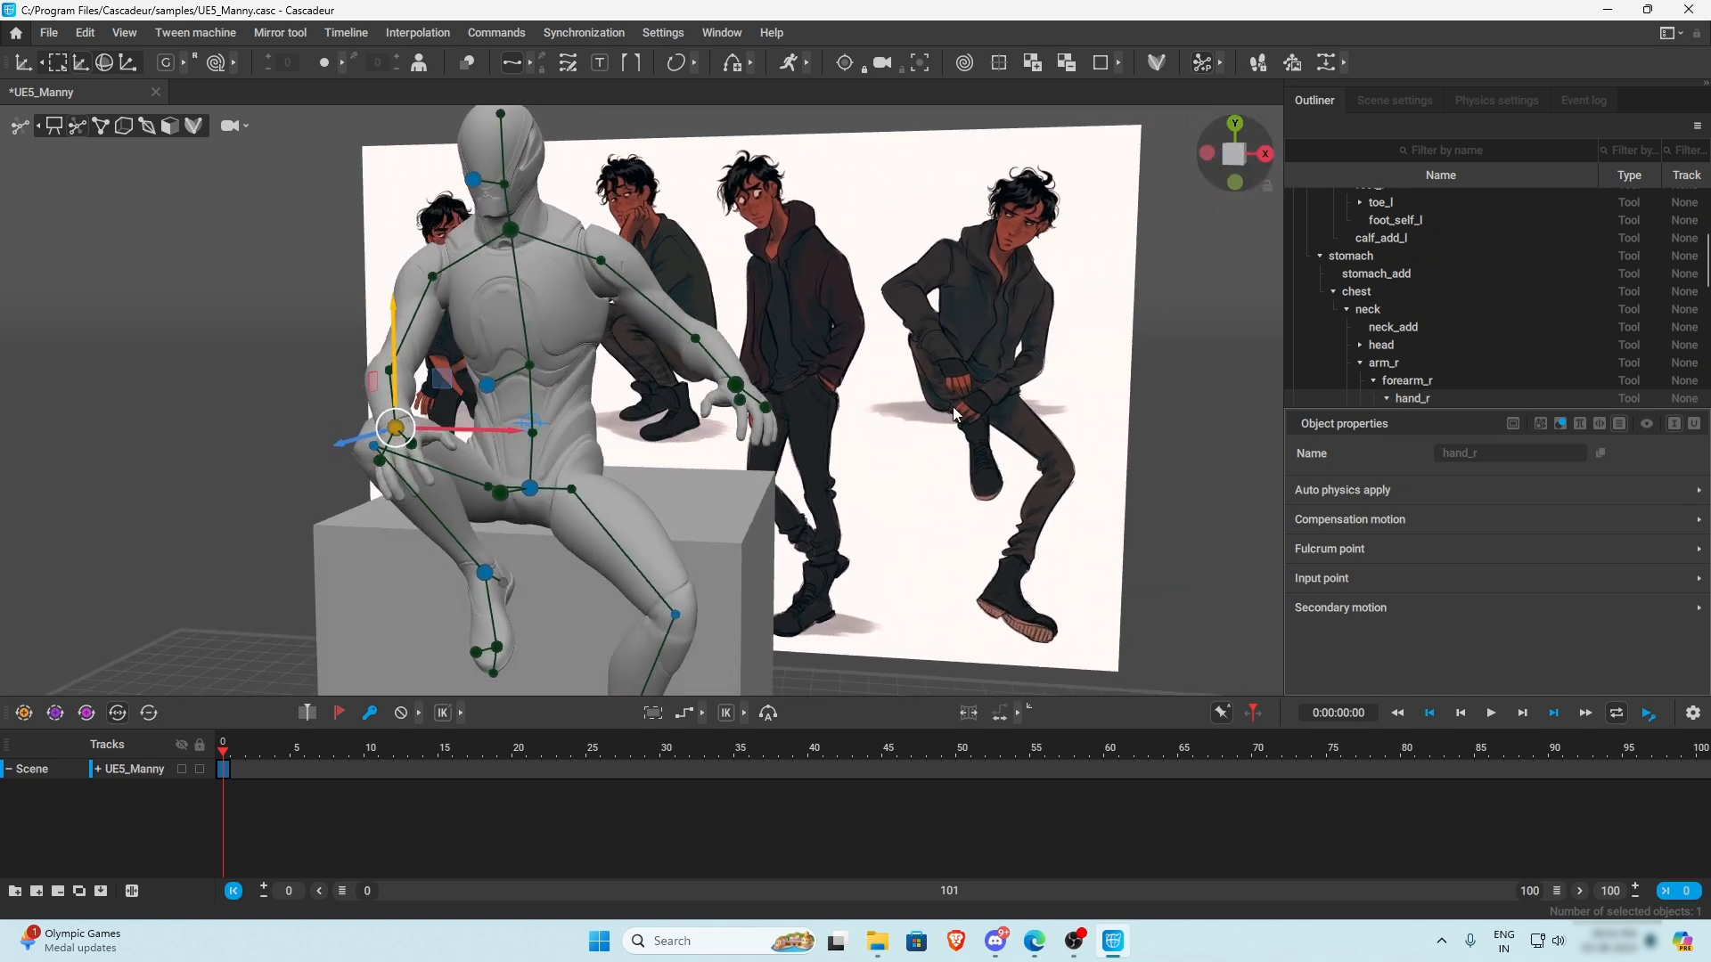
{"action": "left_click", "coordinate": [736, 385]}
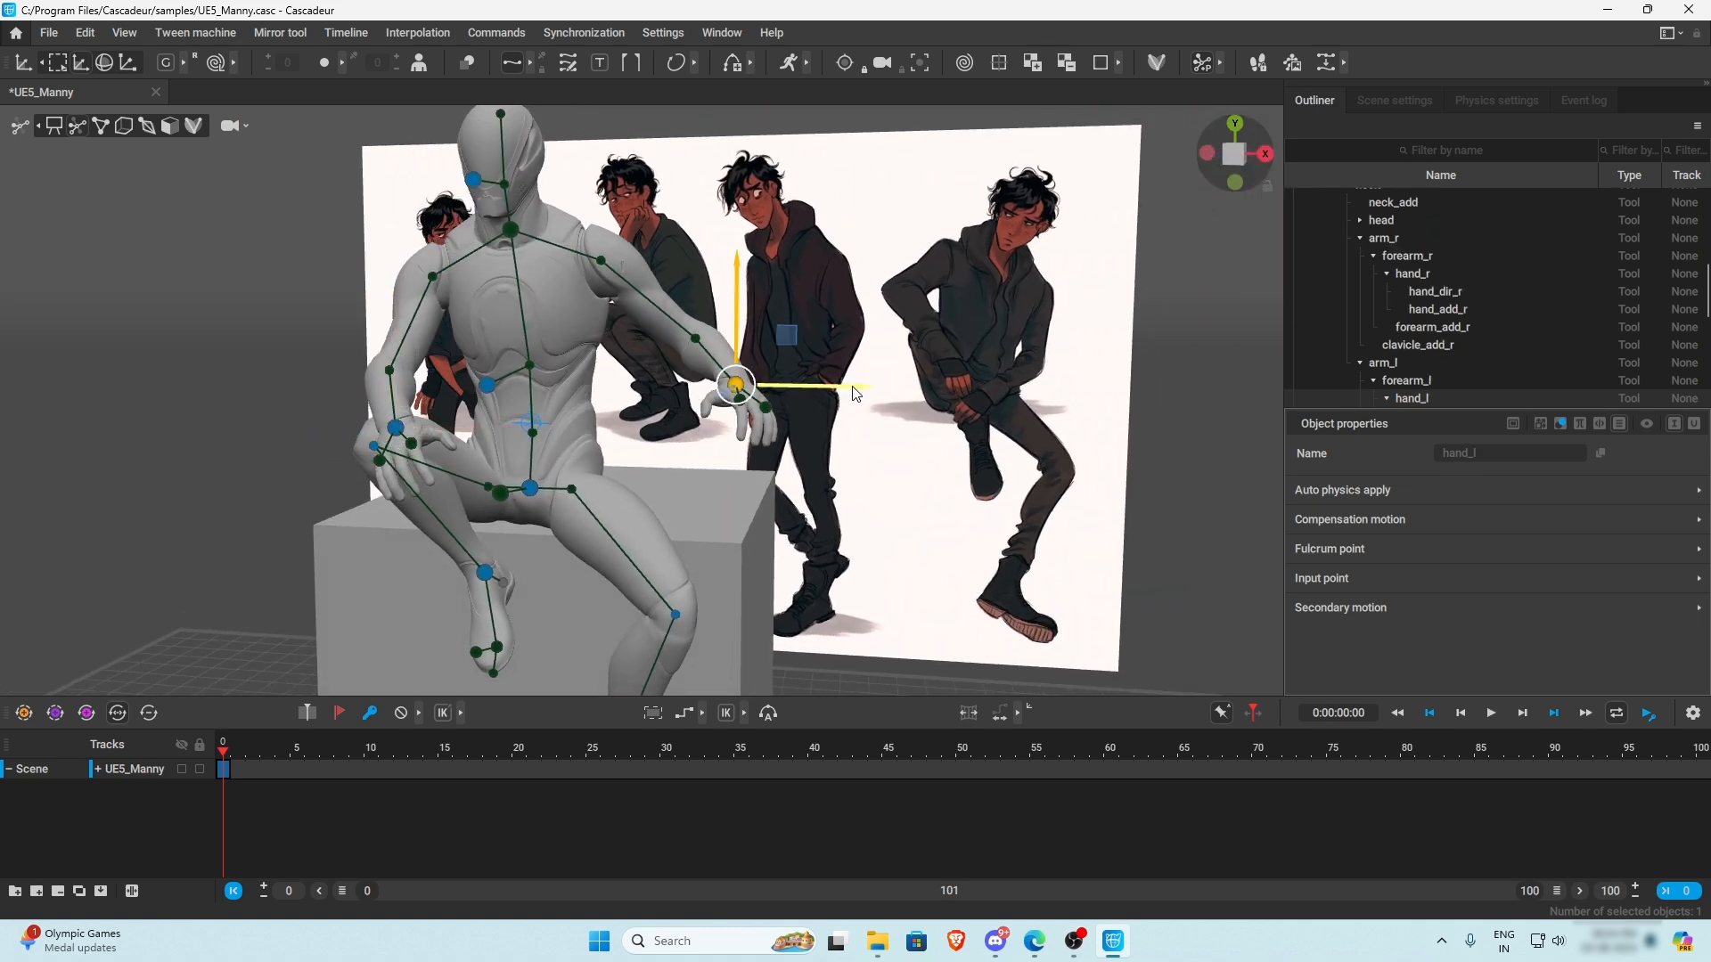
{"action": "left_click_drag", "start_coordinate": [853, 393], "coordinate": [691, 356]}
{"action": "left_click_drag", "start_coordinate": [621, 264], "coordinate": [563, 346]}
{"action": "left_click_drag", "start_coordinate": [748, 465], "coordinate": [550, 276]}
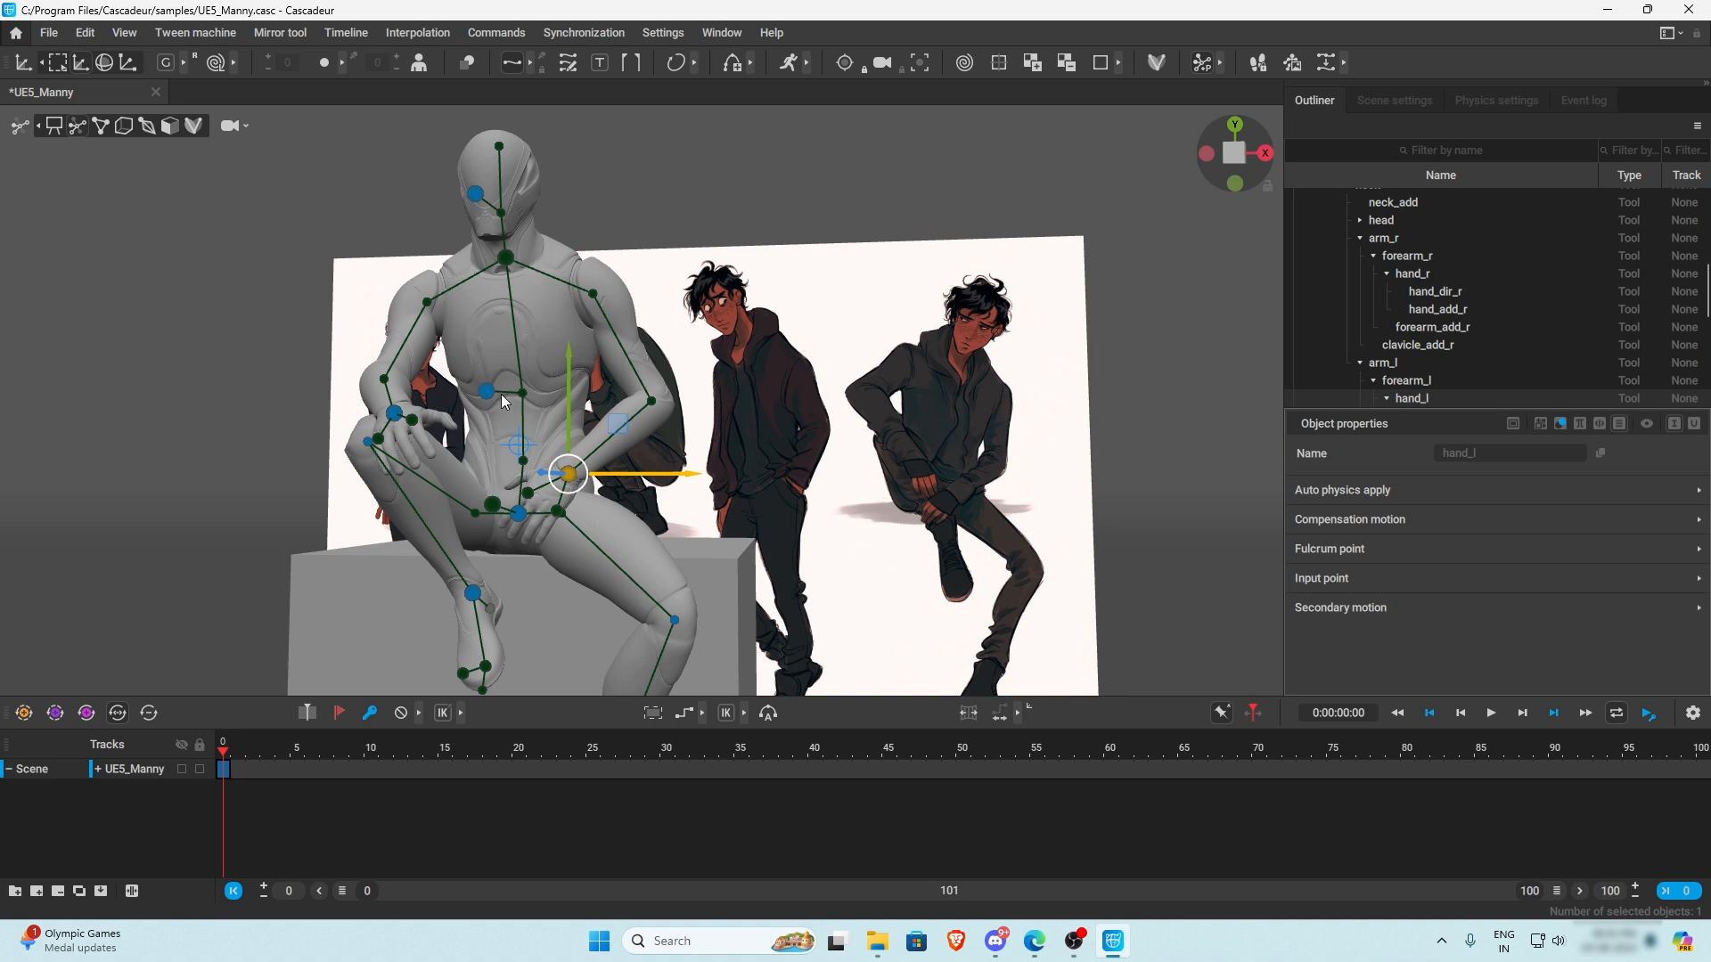
- Shift the neck controller along X toward the mannequin's left so that the torso leans sideways
{"action": "left_click_drag", "start_coordinate": [501, 394], "coordinate": [540, 413], "text": "alt"}
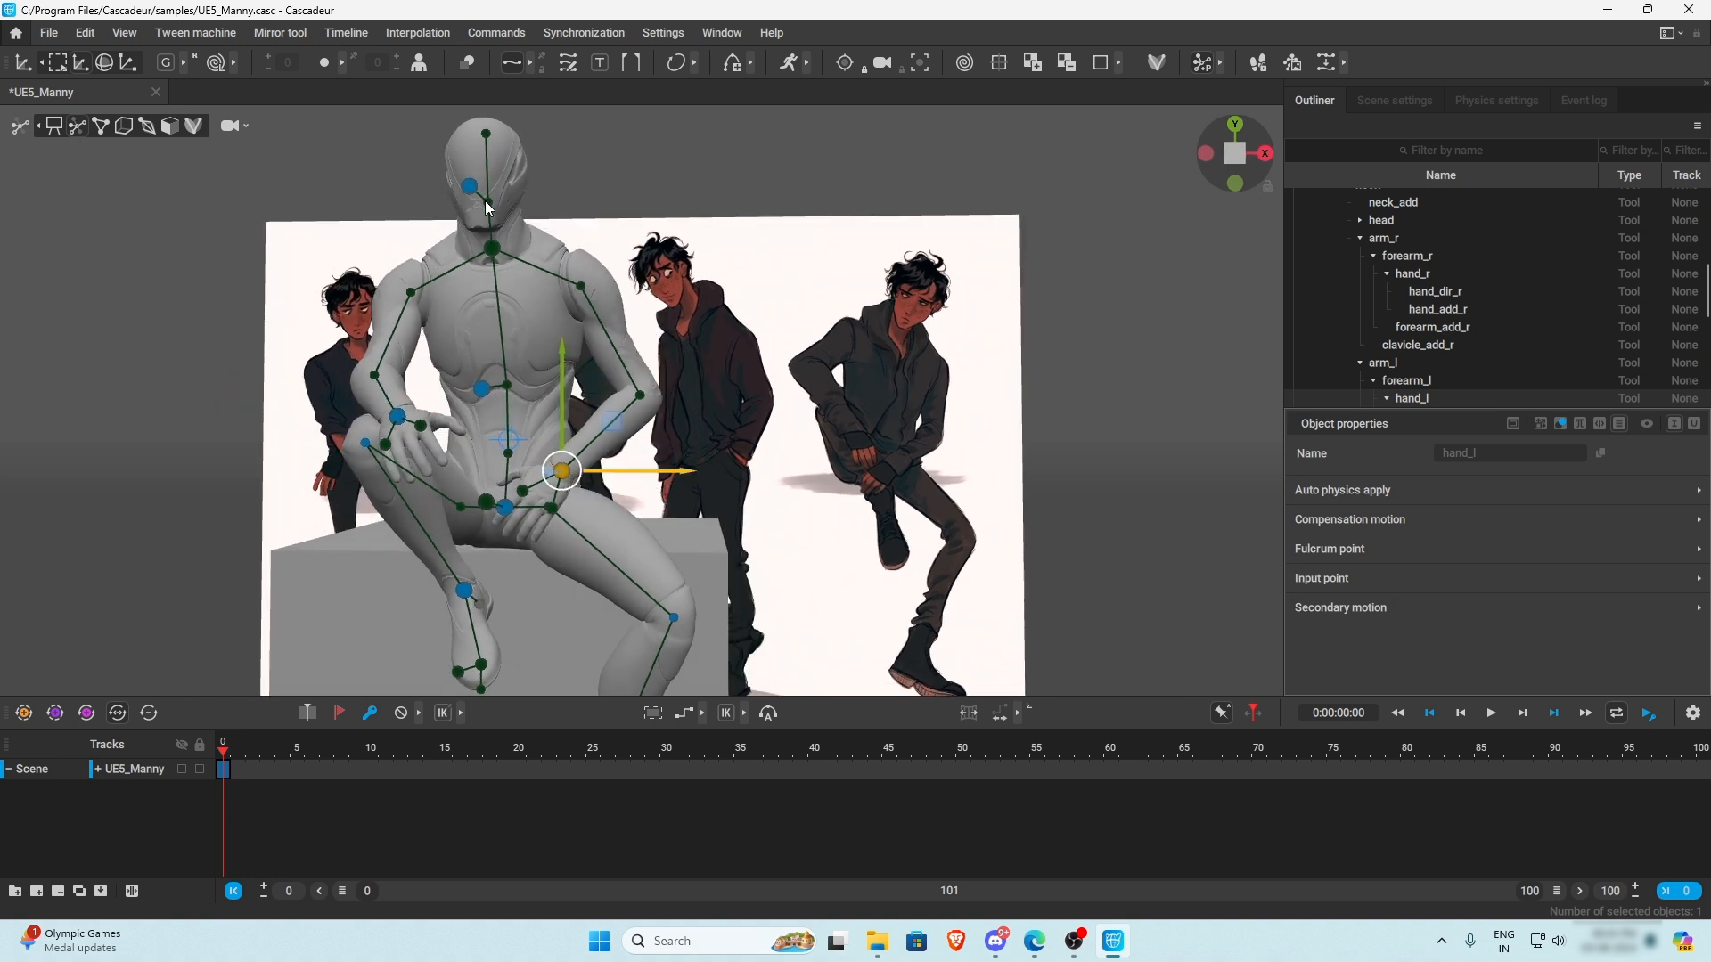
{"action": "left_click", "coordinate": [491, 249]}
{"action": "left_click_drag", "start_coordinate": [626, 257], "coordinate": [681, 270]}
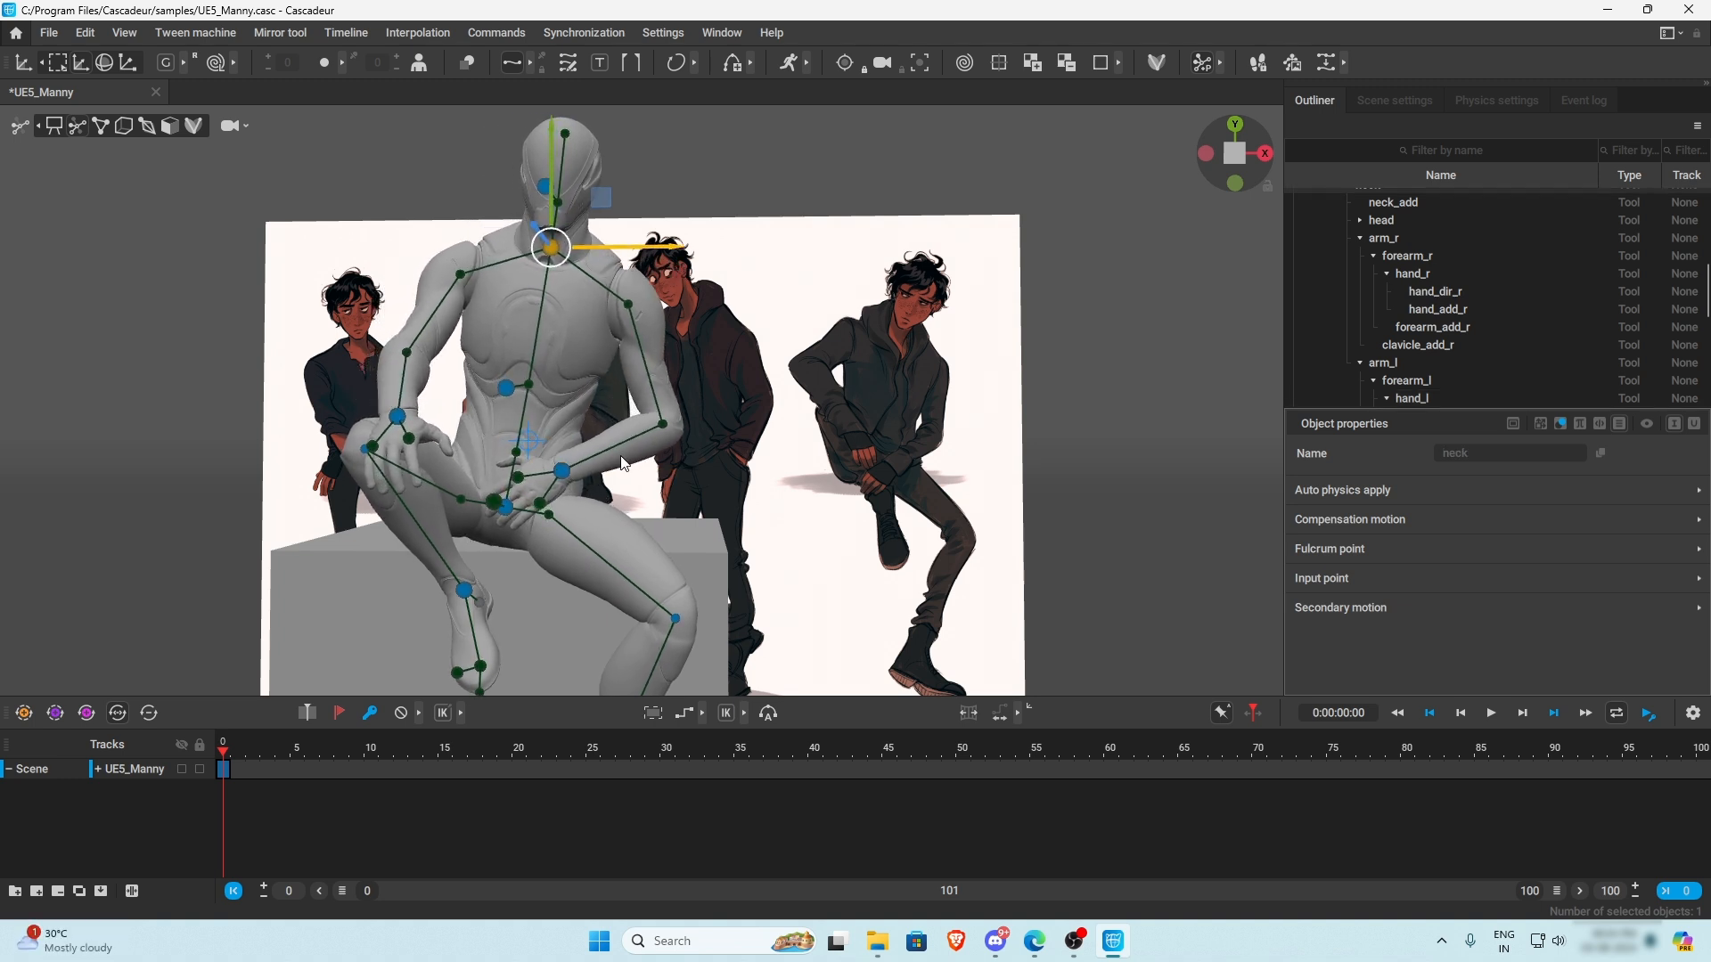
- Bring the left hand controller forward along Z between the thighs and adjust its height
{"action": "left_click", "coordinate": [562, 472]}
{"action": "right_click_drag", "start_coordinate": [563, 473], "coordinate": [536, 588]}
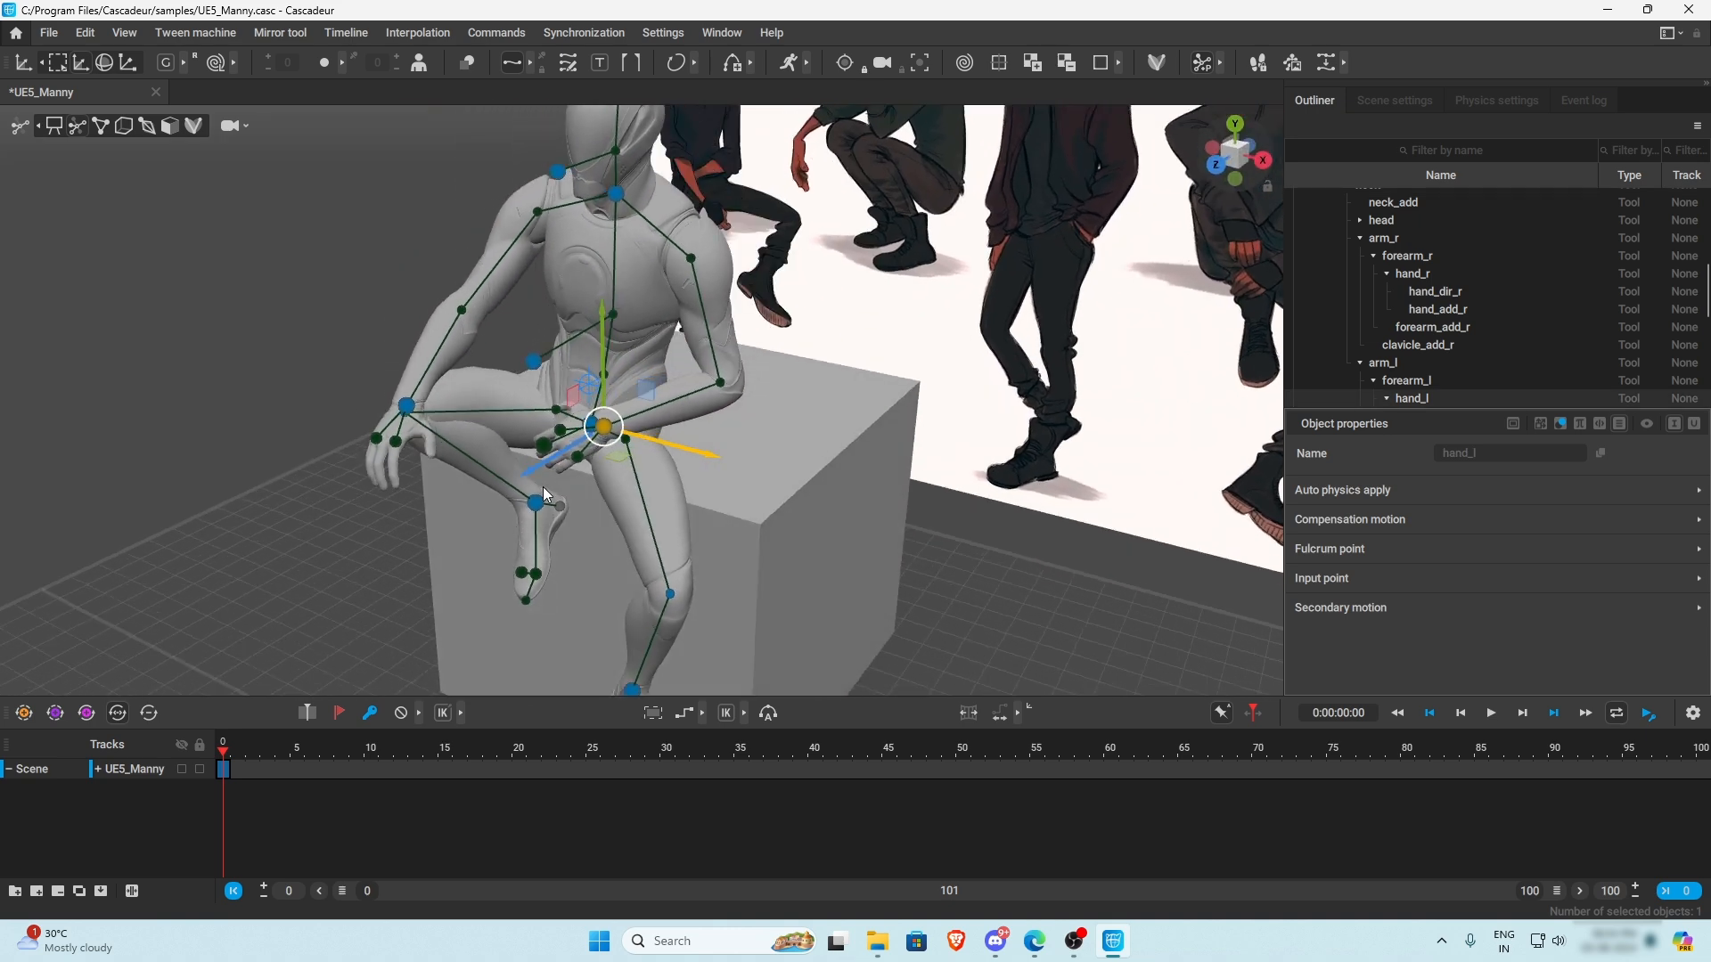
{"action": "right_click_drag", "start_coordinate": [526, 474], "coordinate": [588, 349]}
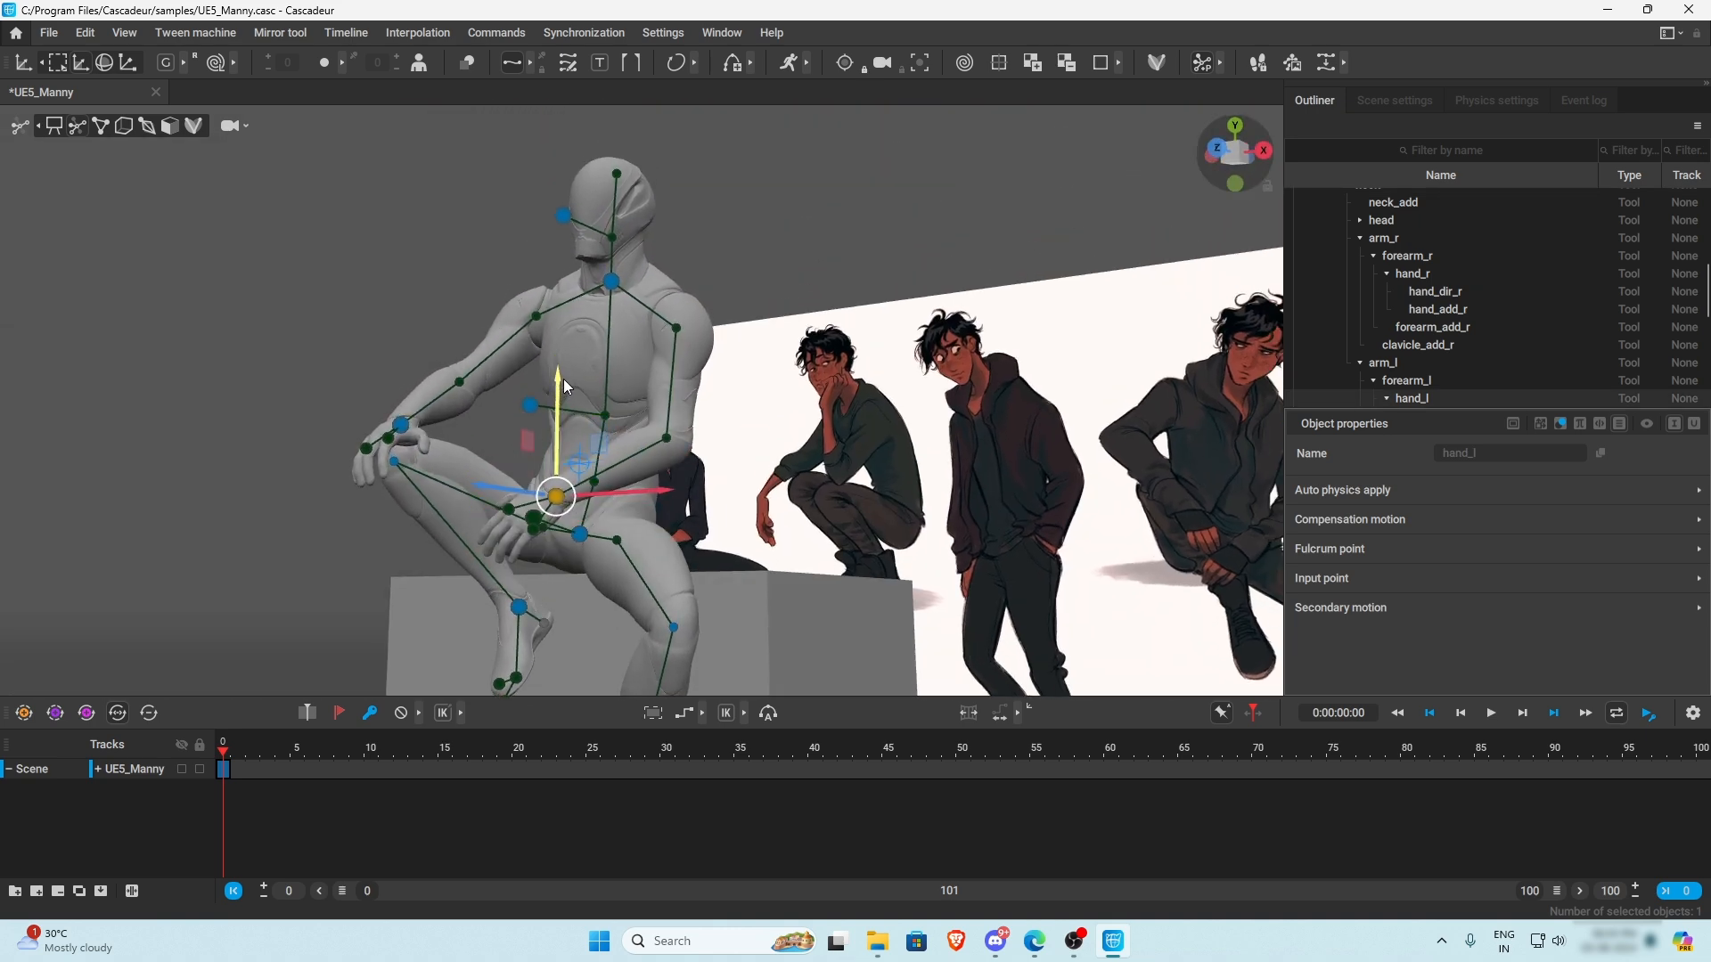
{"action": "right_click_drag", "start_coordinate": [634, 482], "coordinate": [438, 511]}
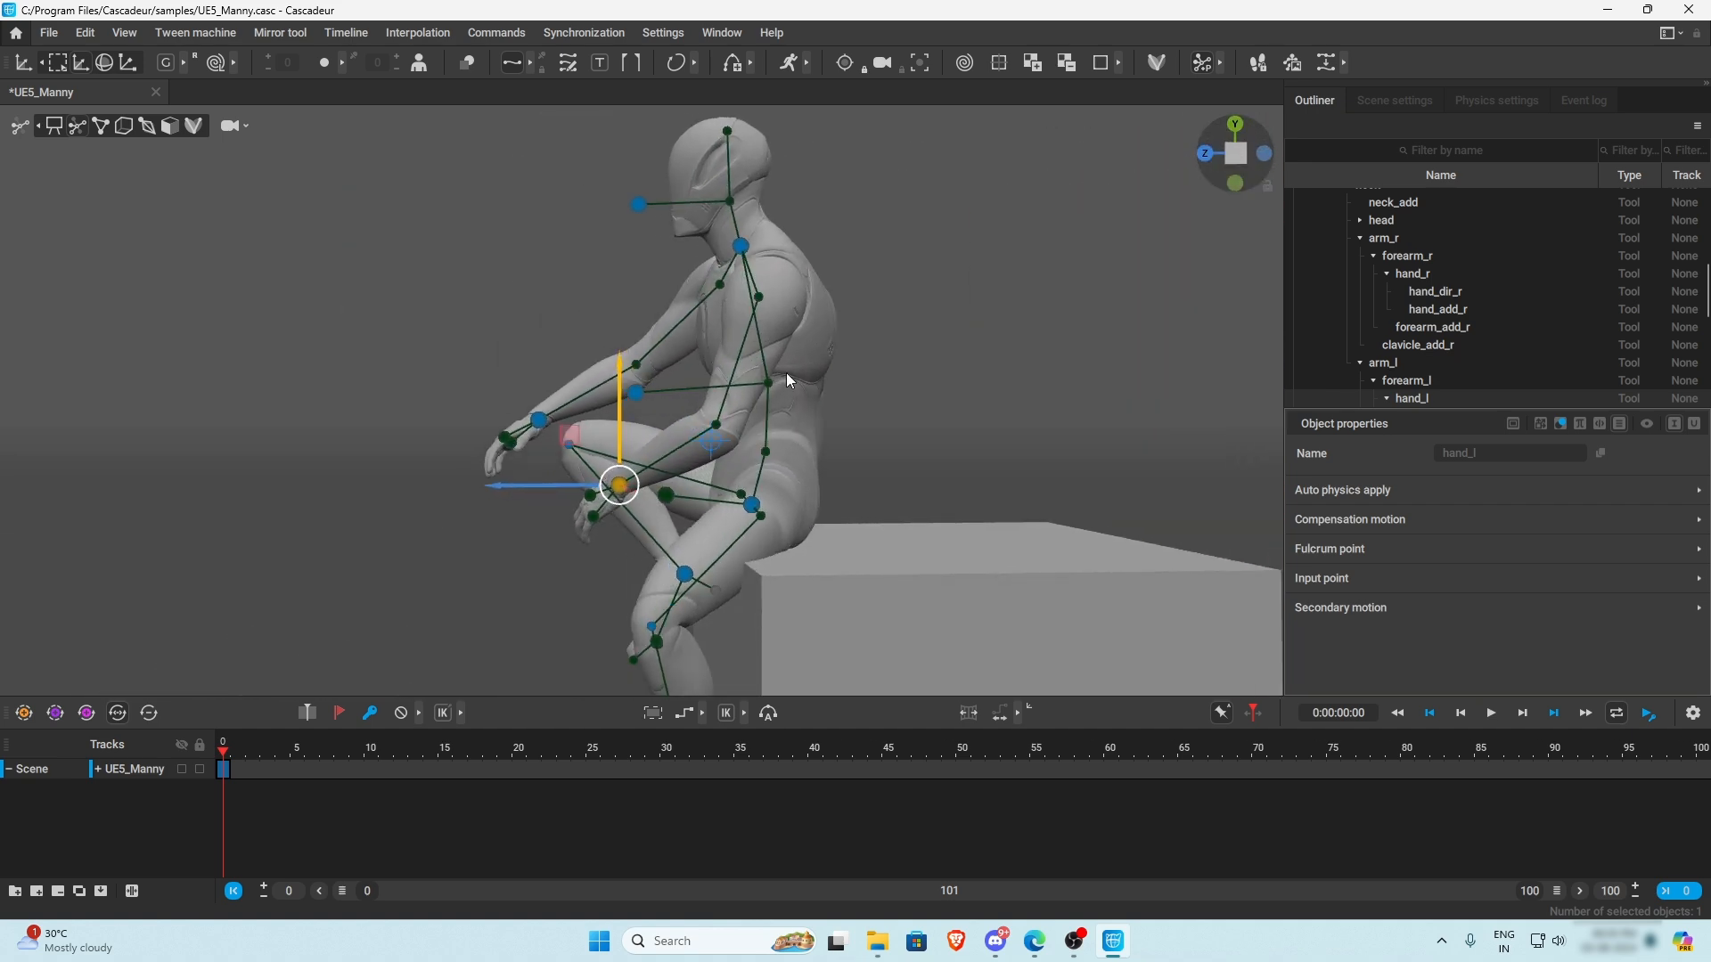
- Lower the neck controller along Y so that the upper body slouches
{"action": "right_click_drag", "start_coordinate": [776, 455], "coordinate": [689, 351]}
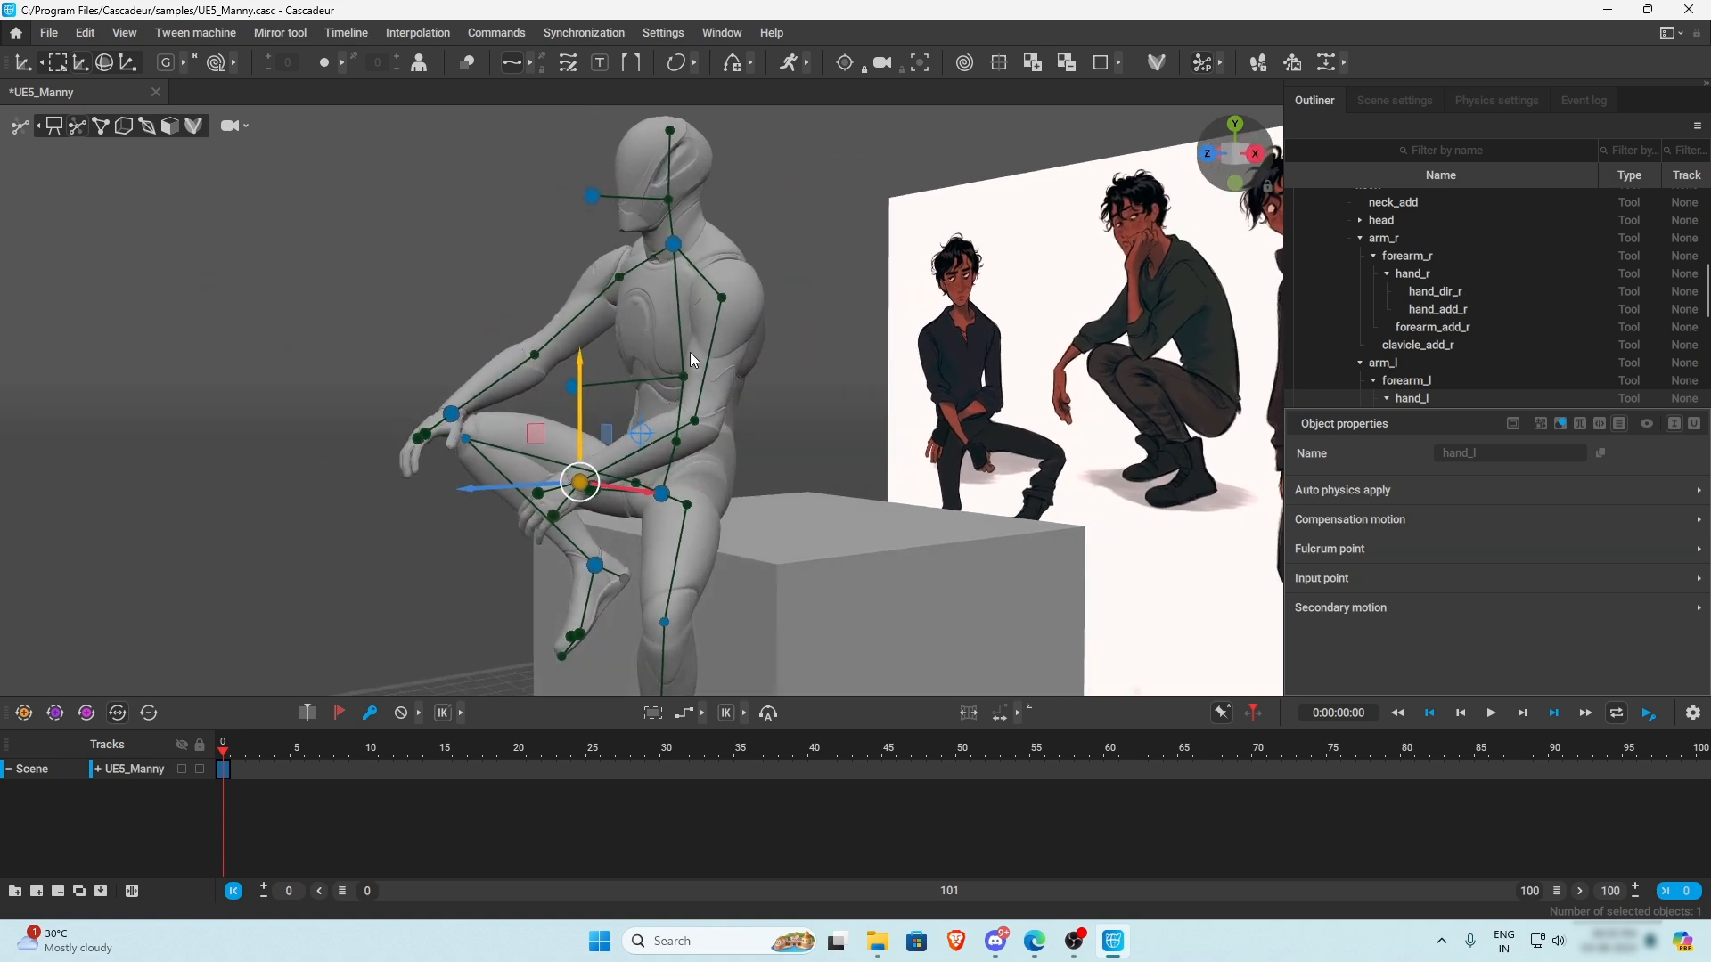
{"action": "left_click", "coordinate": [682, 378]}
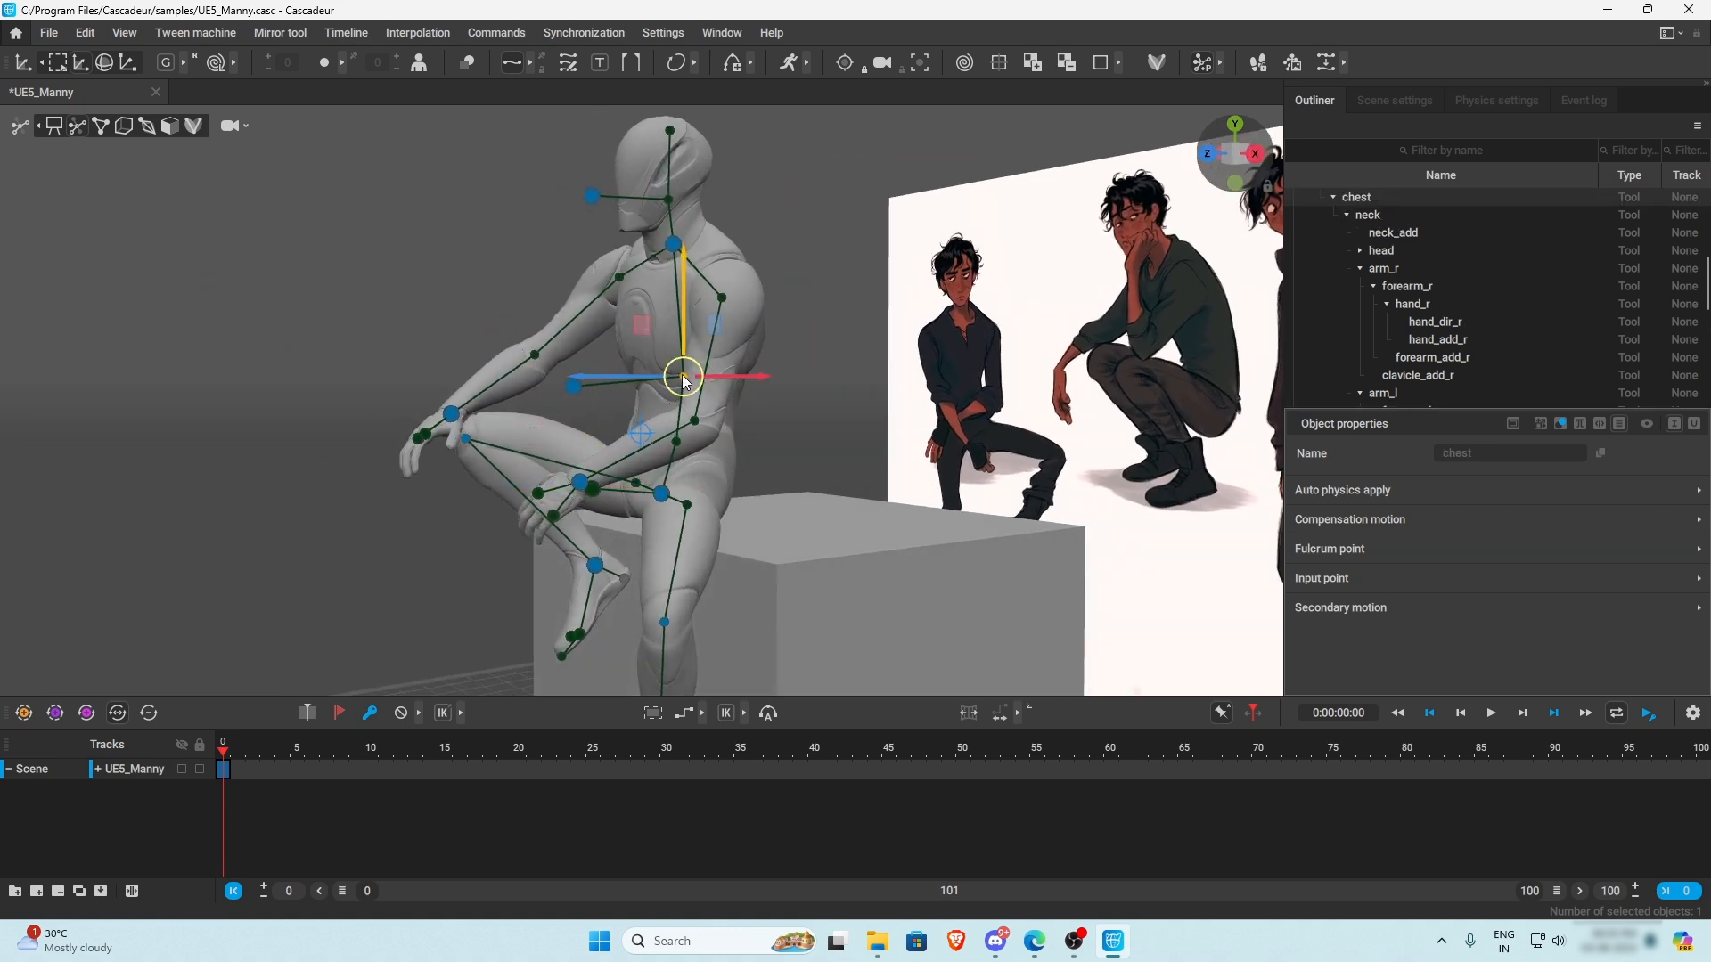
{"action": "left_click_drag", "start_coordinate": [688, 258], "coordinate": [689, 270]}
{"action": "left_click", "coordinate": [675, 241]}
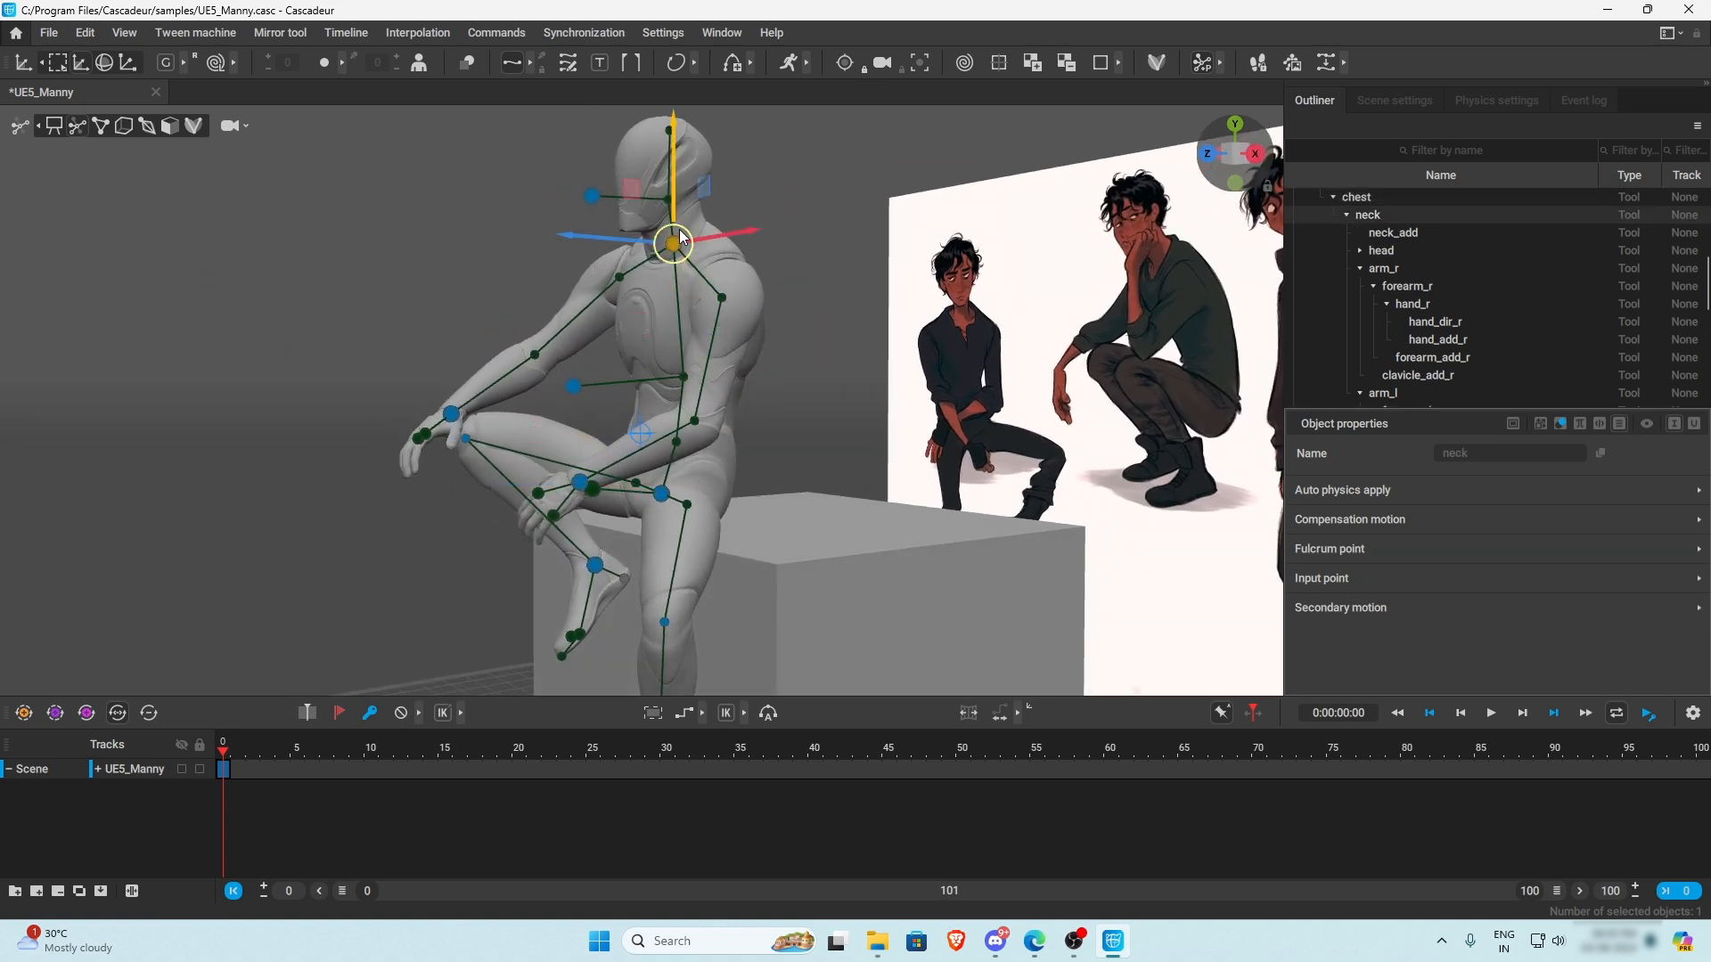
{"action": "left_click_drag", "start_coordinate": [676, 133], "coordinate": [671, 164]}
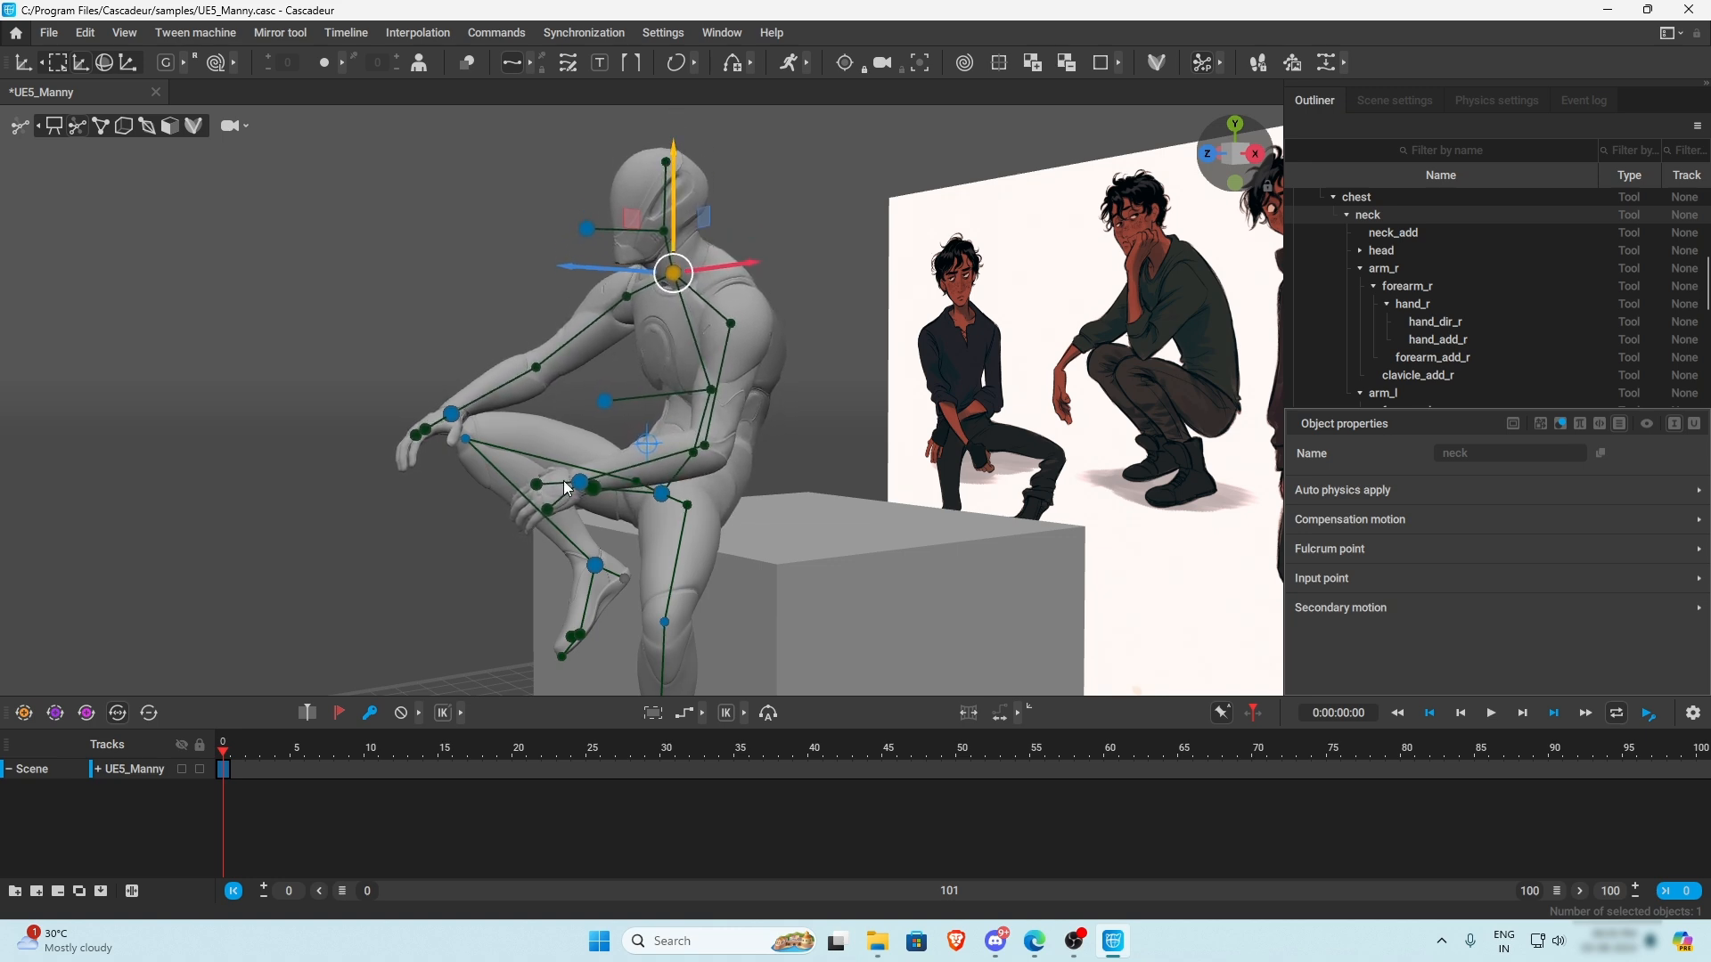
- Lower the left hand further between the legs and move it inward along X toward the right shin
{"action": "left_click_drag", "start_coordinate": [624, 481], "coordinate": [429, 554], "text": "alt"}
{"action": "left_click", "coordinate": [563, 491]}
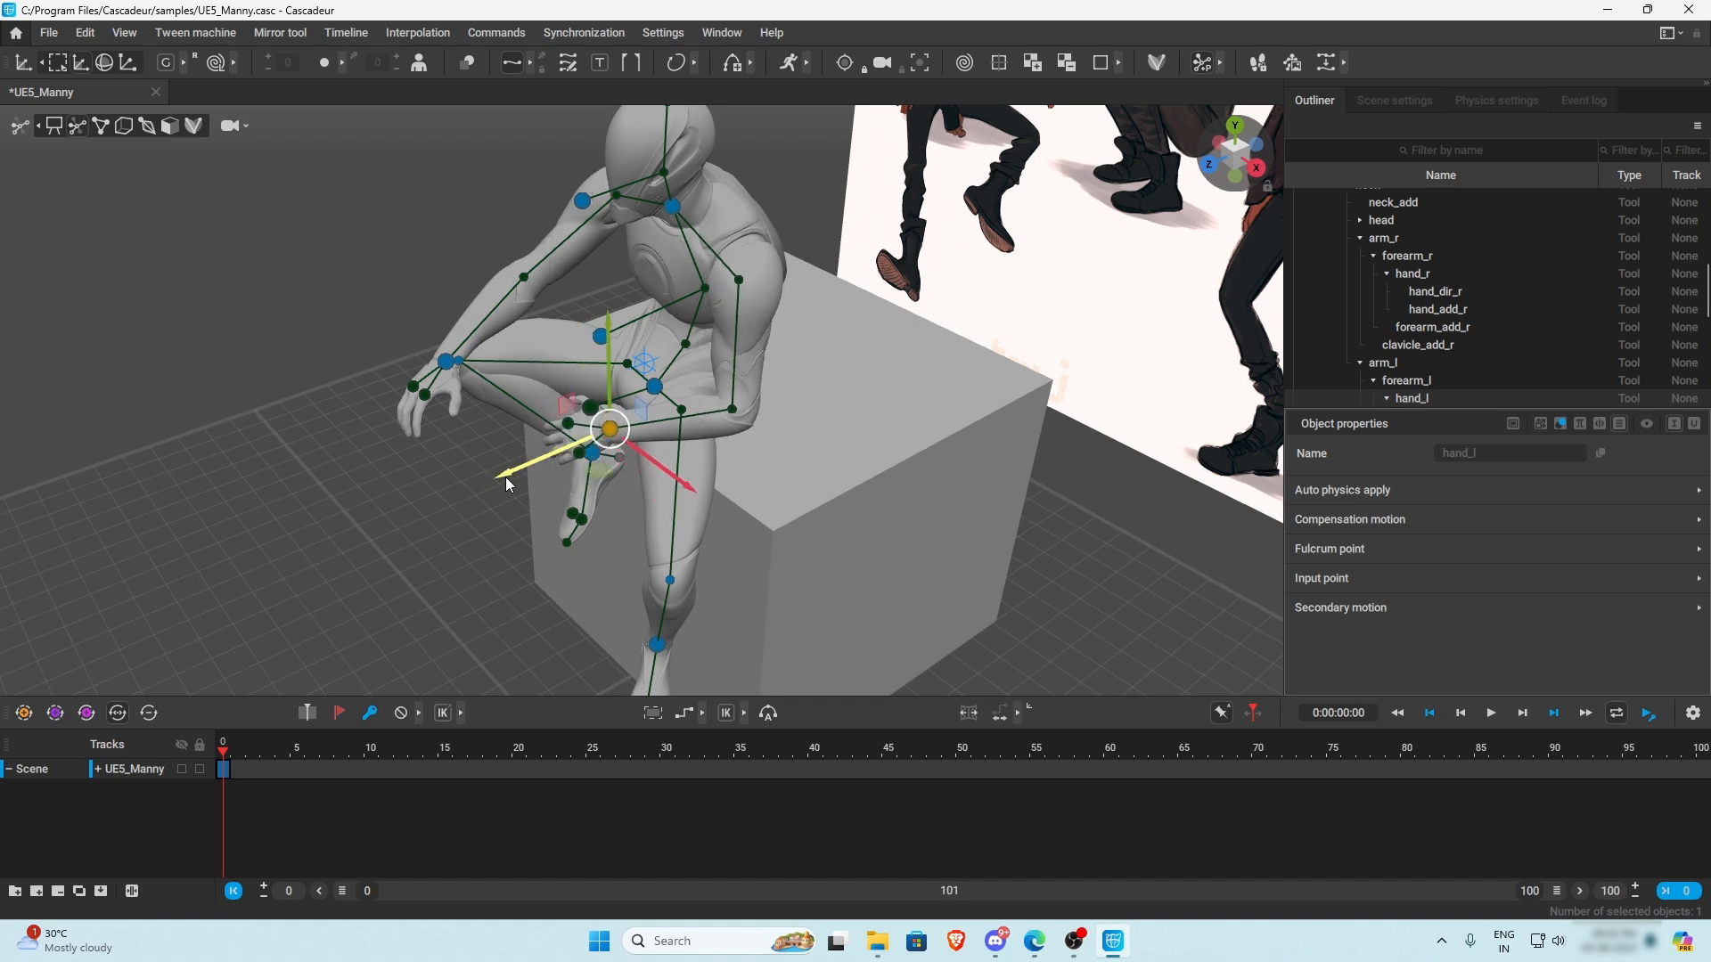
{"action": "left_click_drag", "start_coordinate": [499, 472], "coordinate": [702, 387], "text": "alt"}
{"action": "left_click_drag", "start_coordinate": [564, 375], "coordinate": [561, 425]}
{"action": "left_click_drag", "start_coordinate": [593, 601], "coordinate": [702, 634], "text": "alt"}
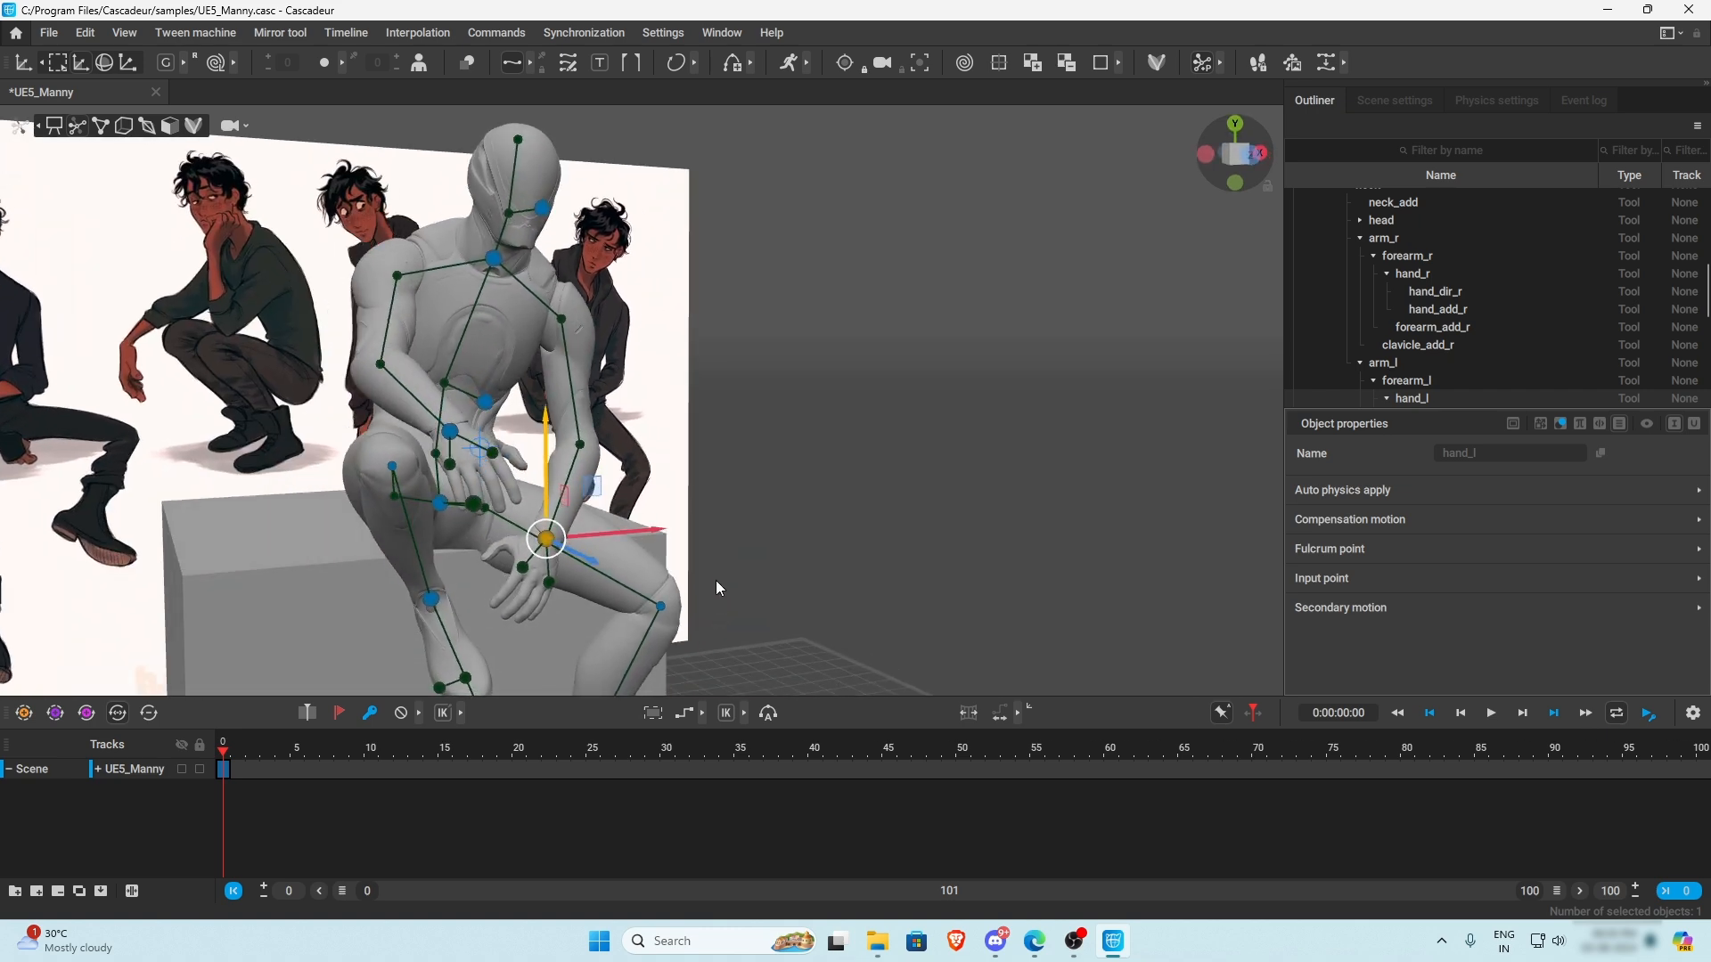
{"action": "left_click_drag", "start_coordinate": [660, 533], "coordinate": [455, 615]}
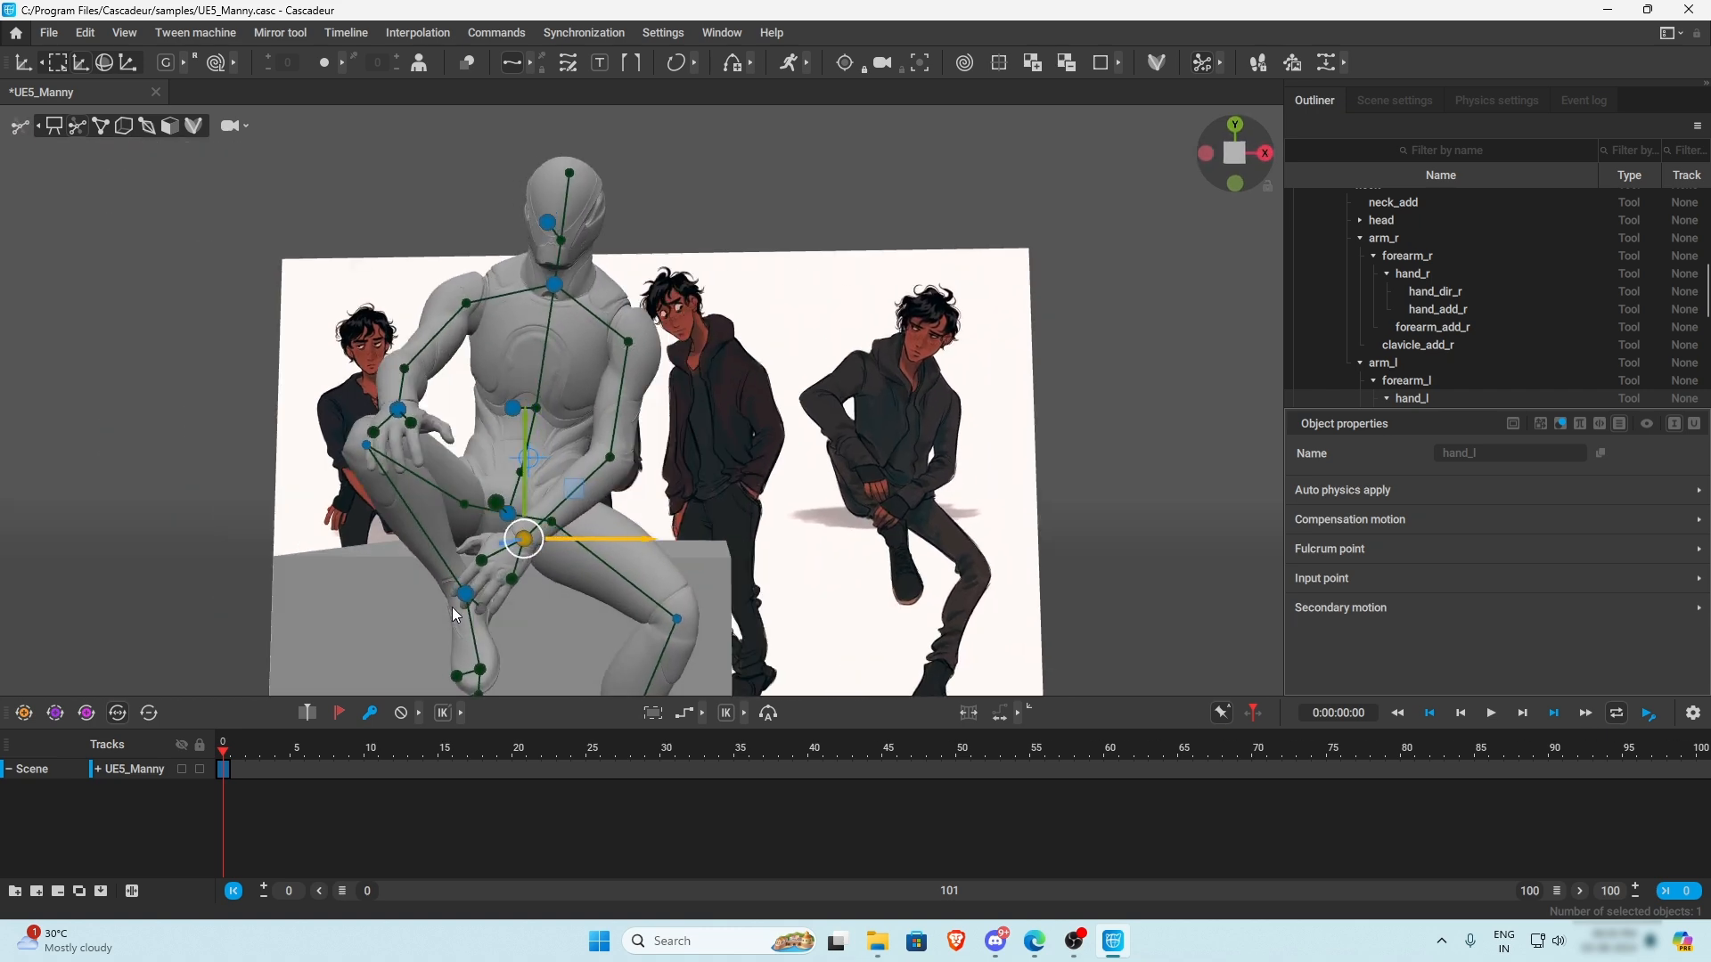
- Move the chest controller forward along Z so that the mannequin's mid-back comes over the thighs
{"action": "left_click_drag", "start_coordinate": [633, 544], "coordinate": [767, 489], "text": "alt"}
{"action": "left_click", "coordinate": [702, 408]}
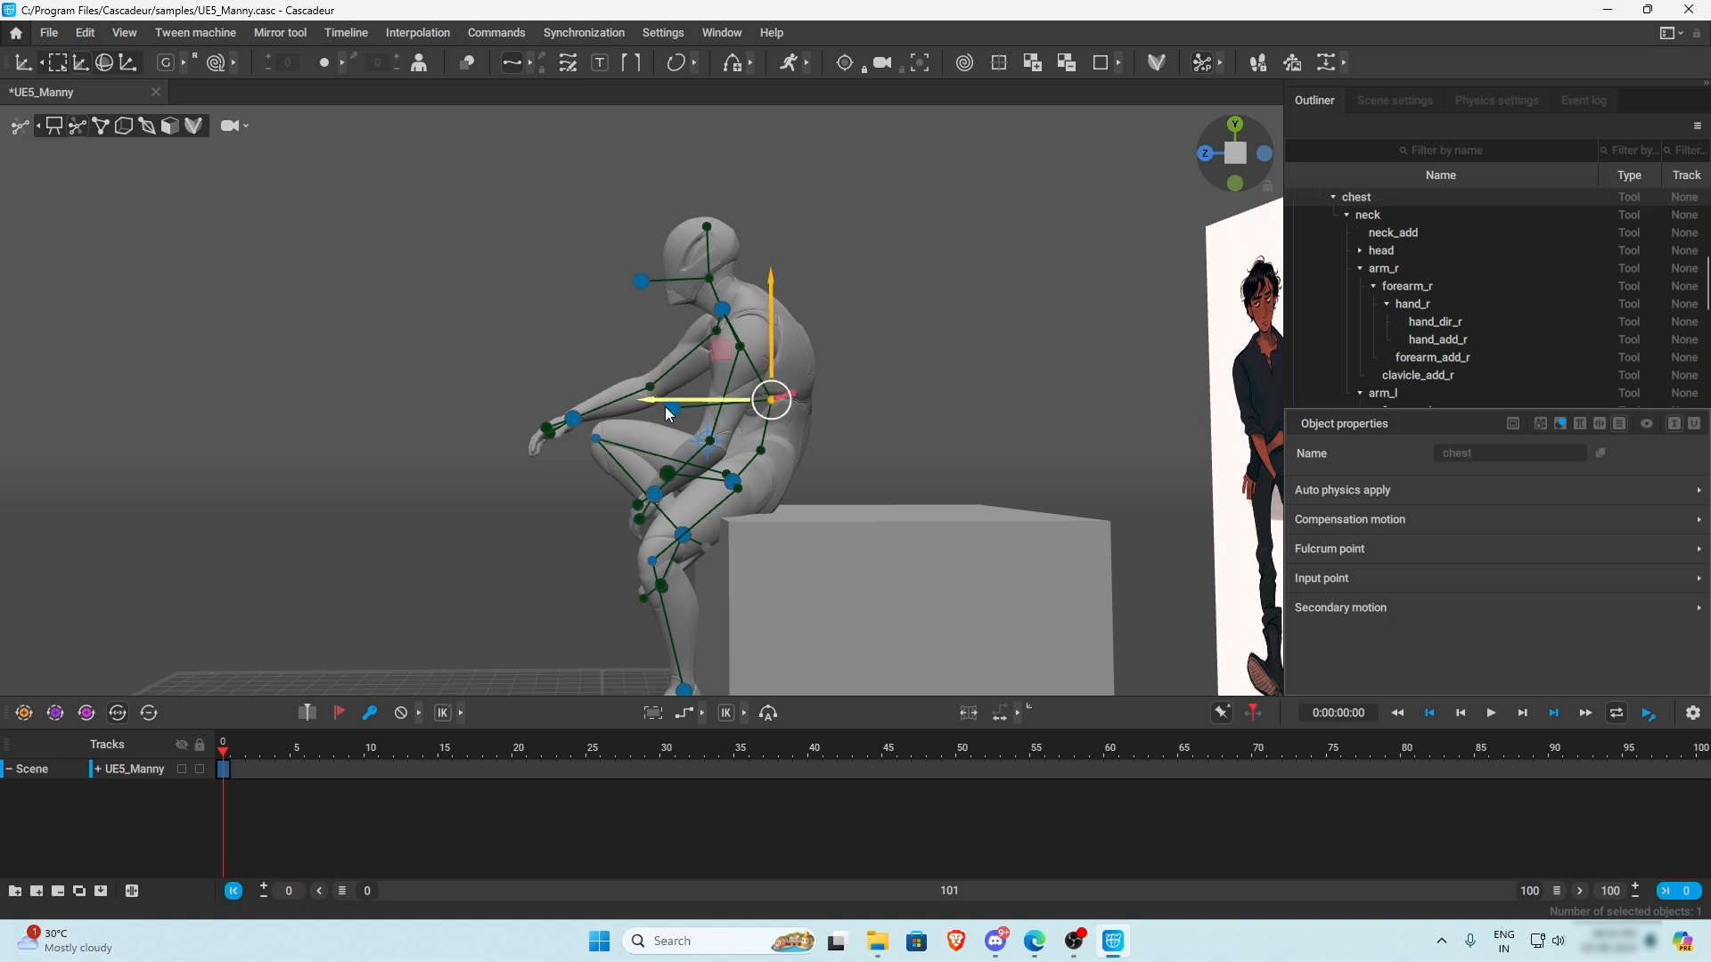
{"action": "left_click_drag", "start_coordinate": [673, 410], "coordinate": [630, 408]}
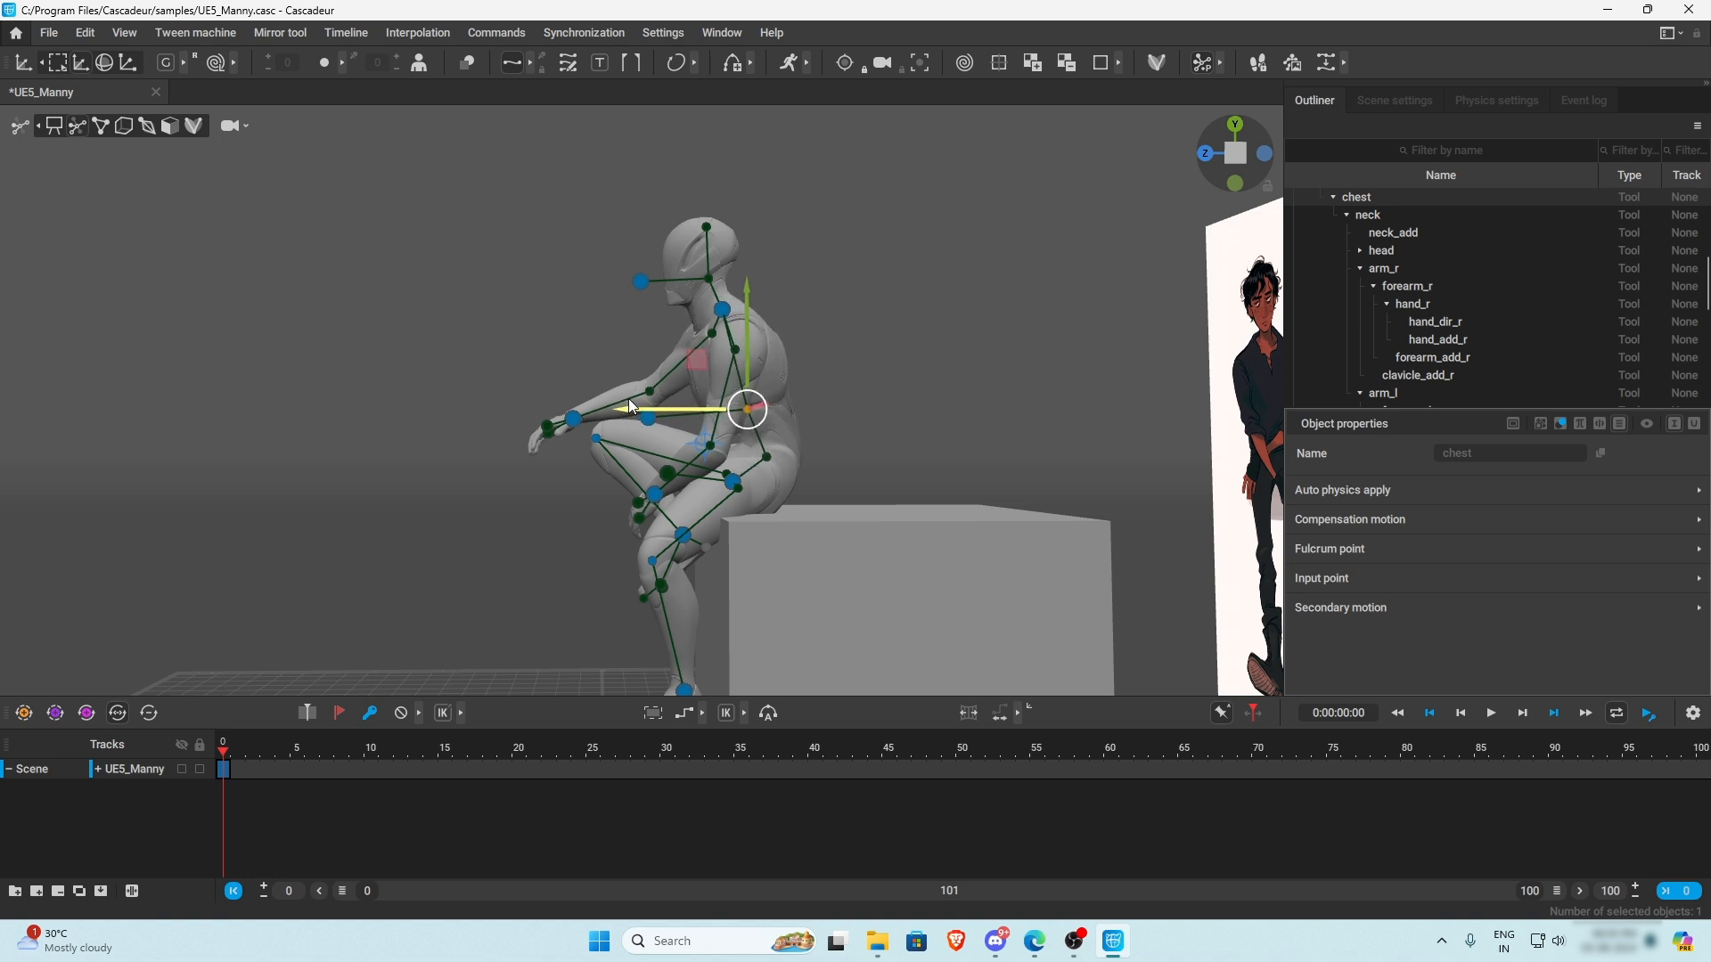
{"action": "left_click", "coordinate": [647, 418]}
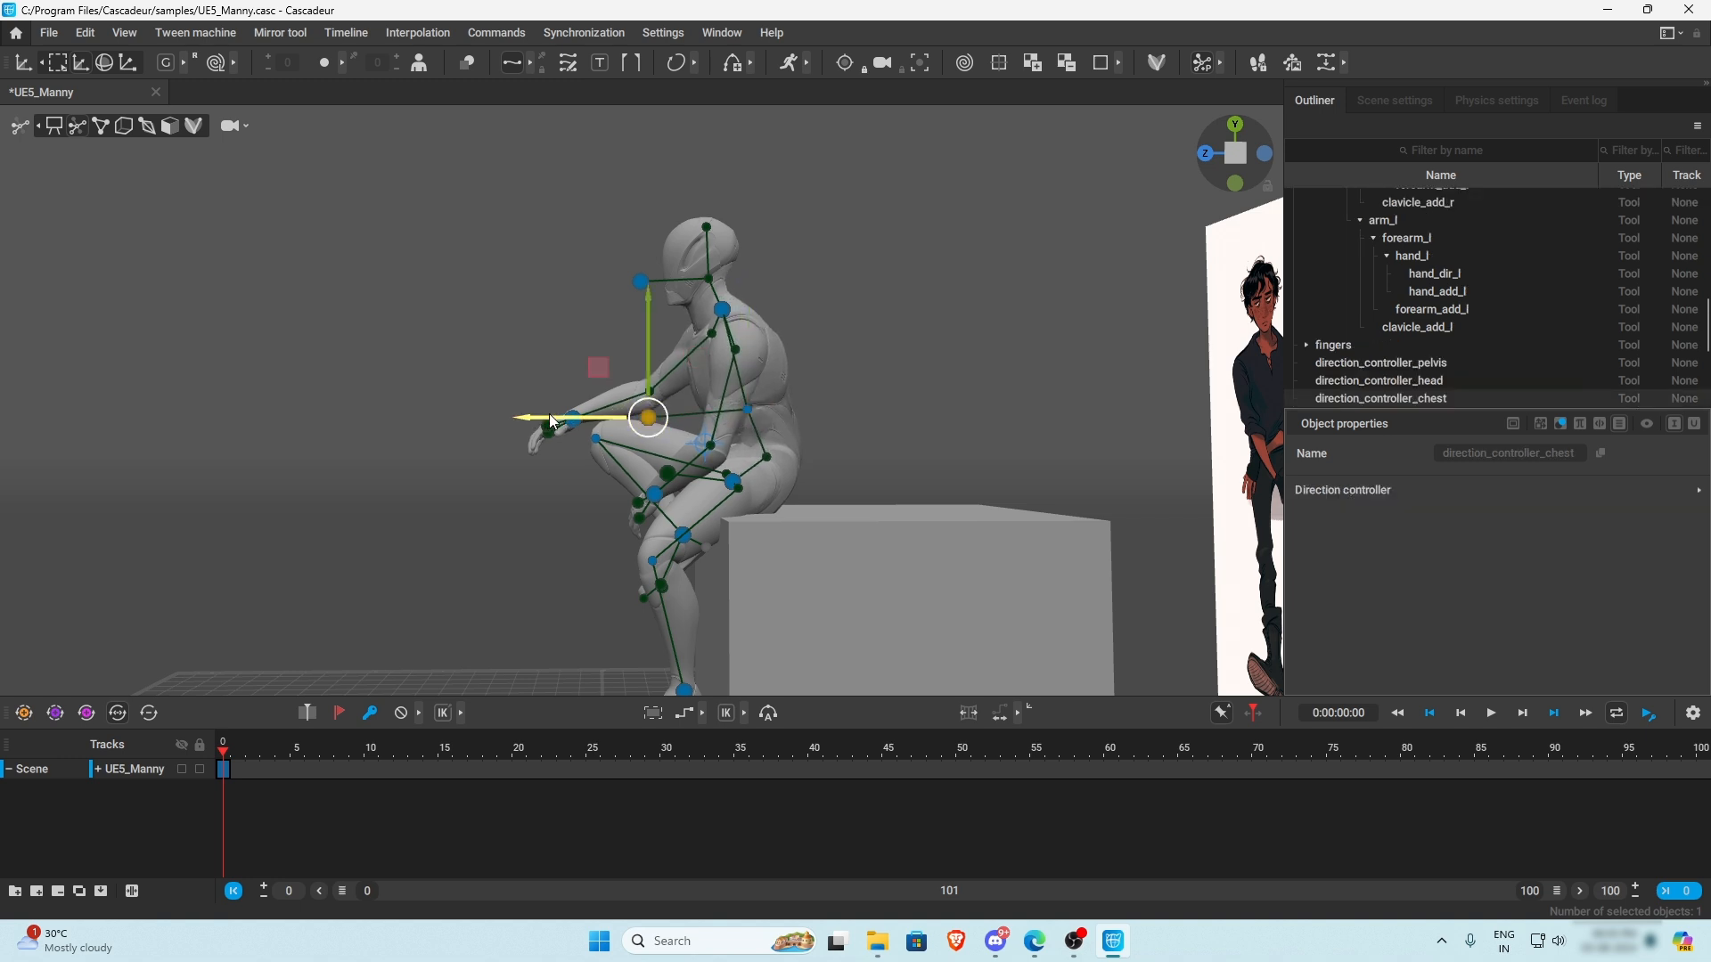
- Nudge the left shoulder controller slightly forward along Z
{"action": "left_click", "coordinate": [736, 351]}
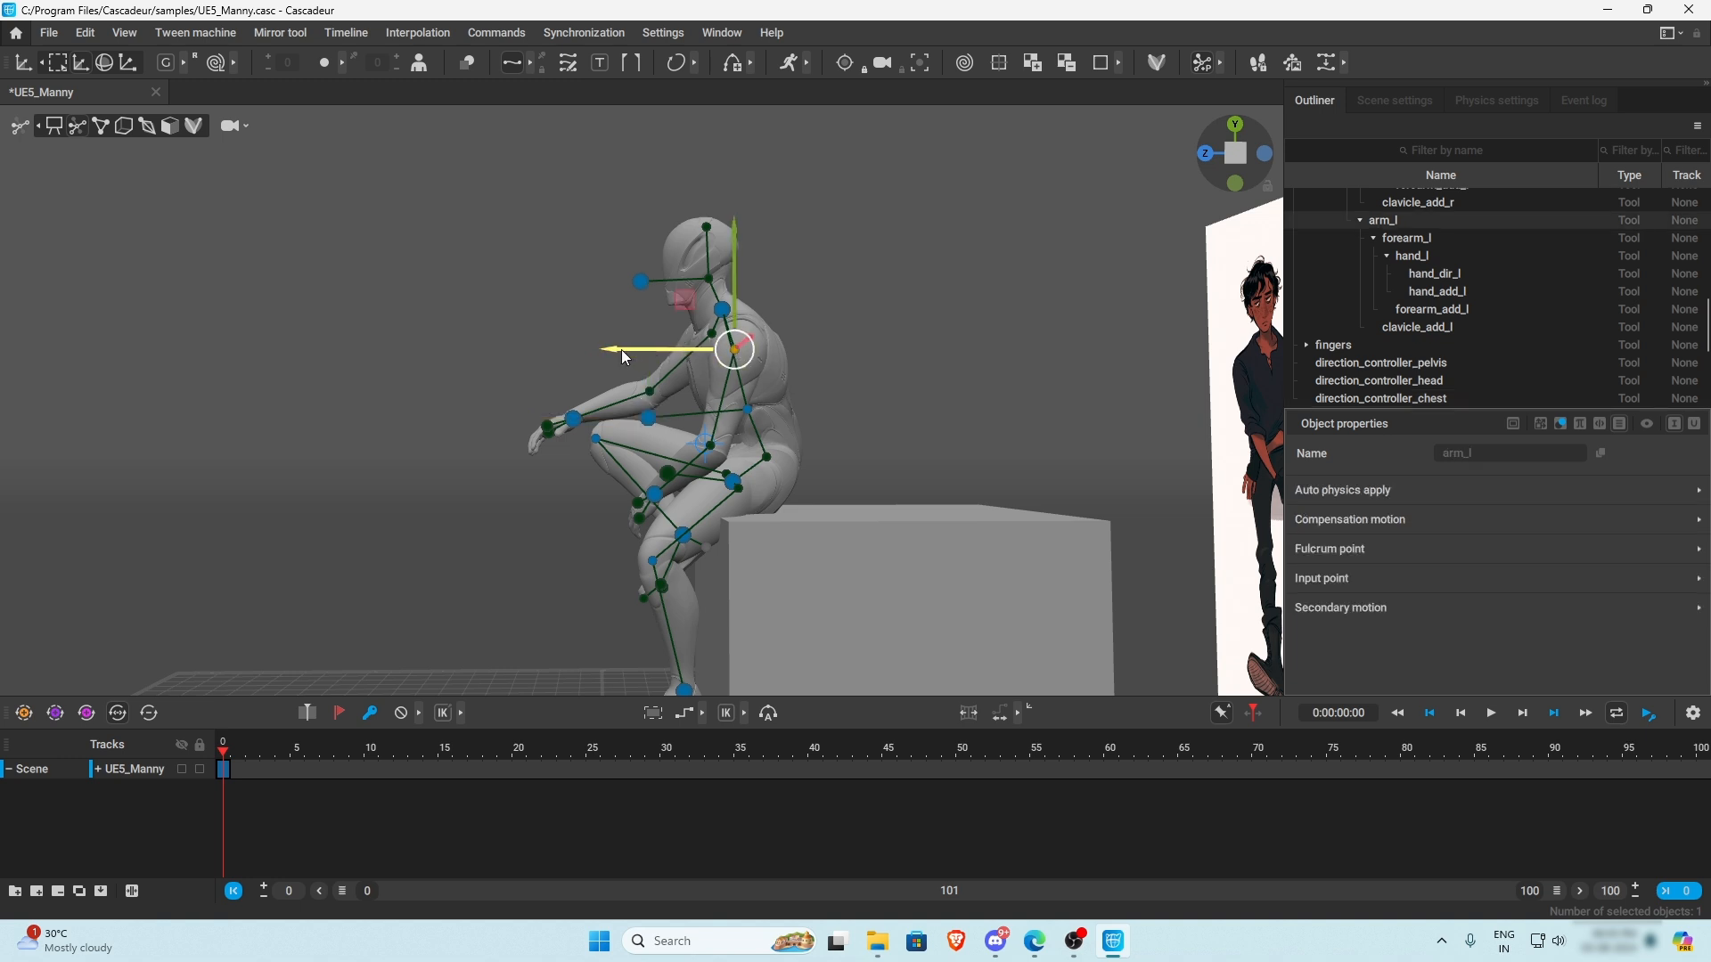
{"action": "right_click_drag", "start_coordinate": [622, 349], "coordinate": [851, 475]}
{"action": "right_click_drag", "start_coordinate": [675, 455], "coordinate": [890, 468]}
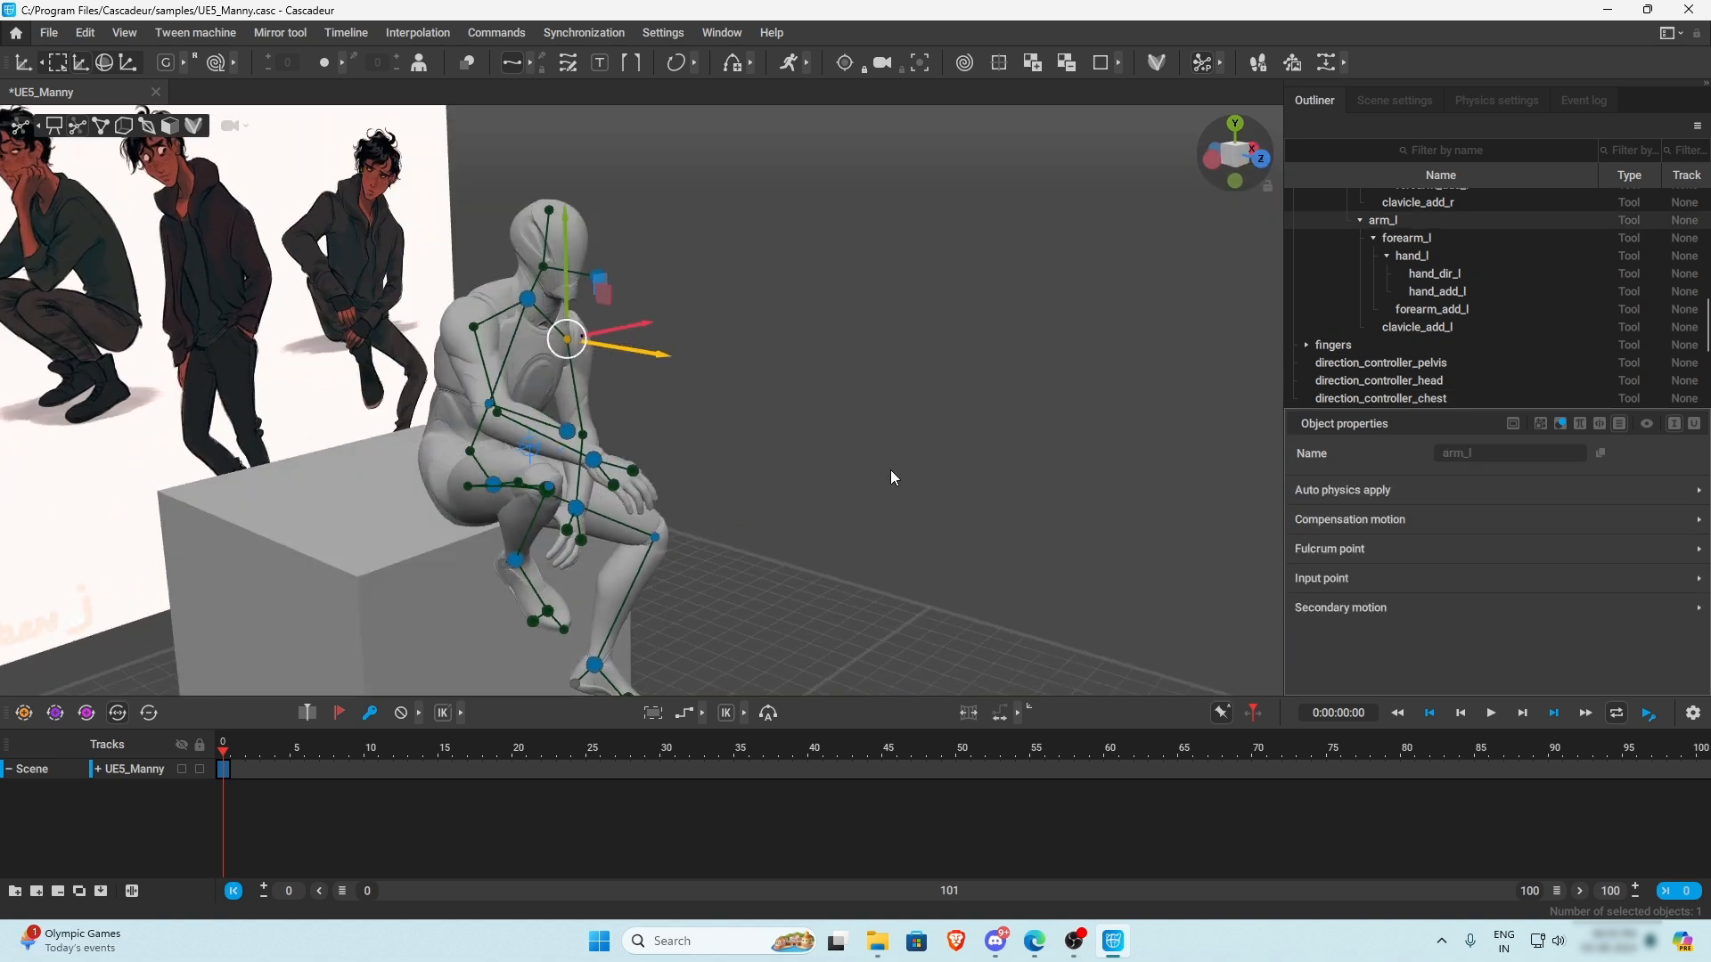
{"action": "left_click_drag", "start_coordinate": [597, 356], "coordinate": [606, 361]}
{"action": "right_click_drag", "start_coordinate": [569, 366], "coordinate": [45, 365]}
{"action": "left_click", "coordinate": [713, 343]}
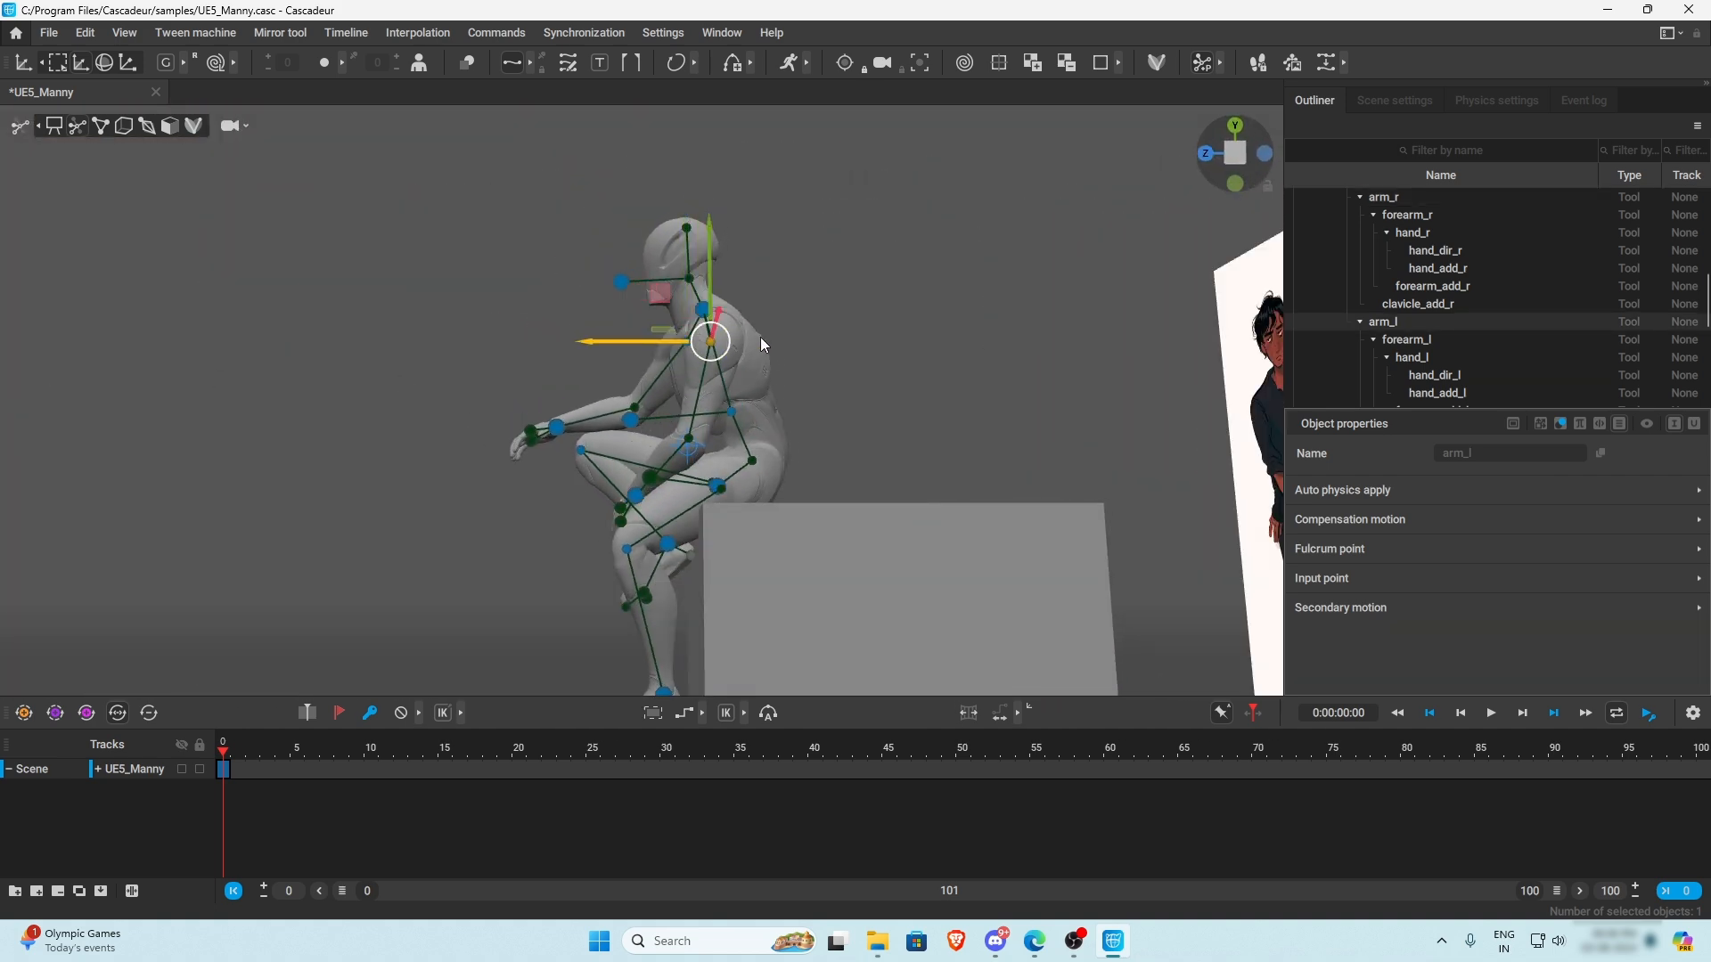
- Shift the chest controller slightly further forward to refine the slouch of the back
{"action": "right_click_drag", "start_coordinate": [761, 337], "coordinate": [635, 379]}
{"action": "left_click", "coordinate": [778, 400]}
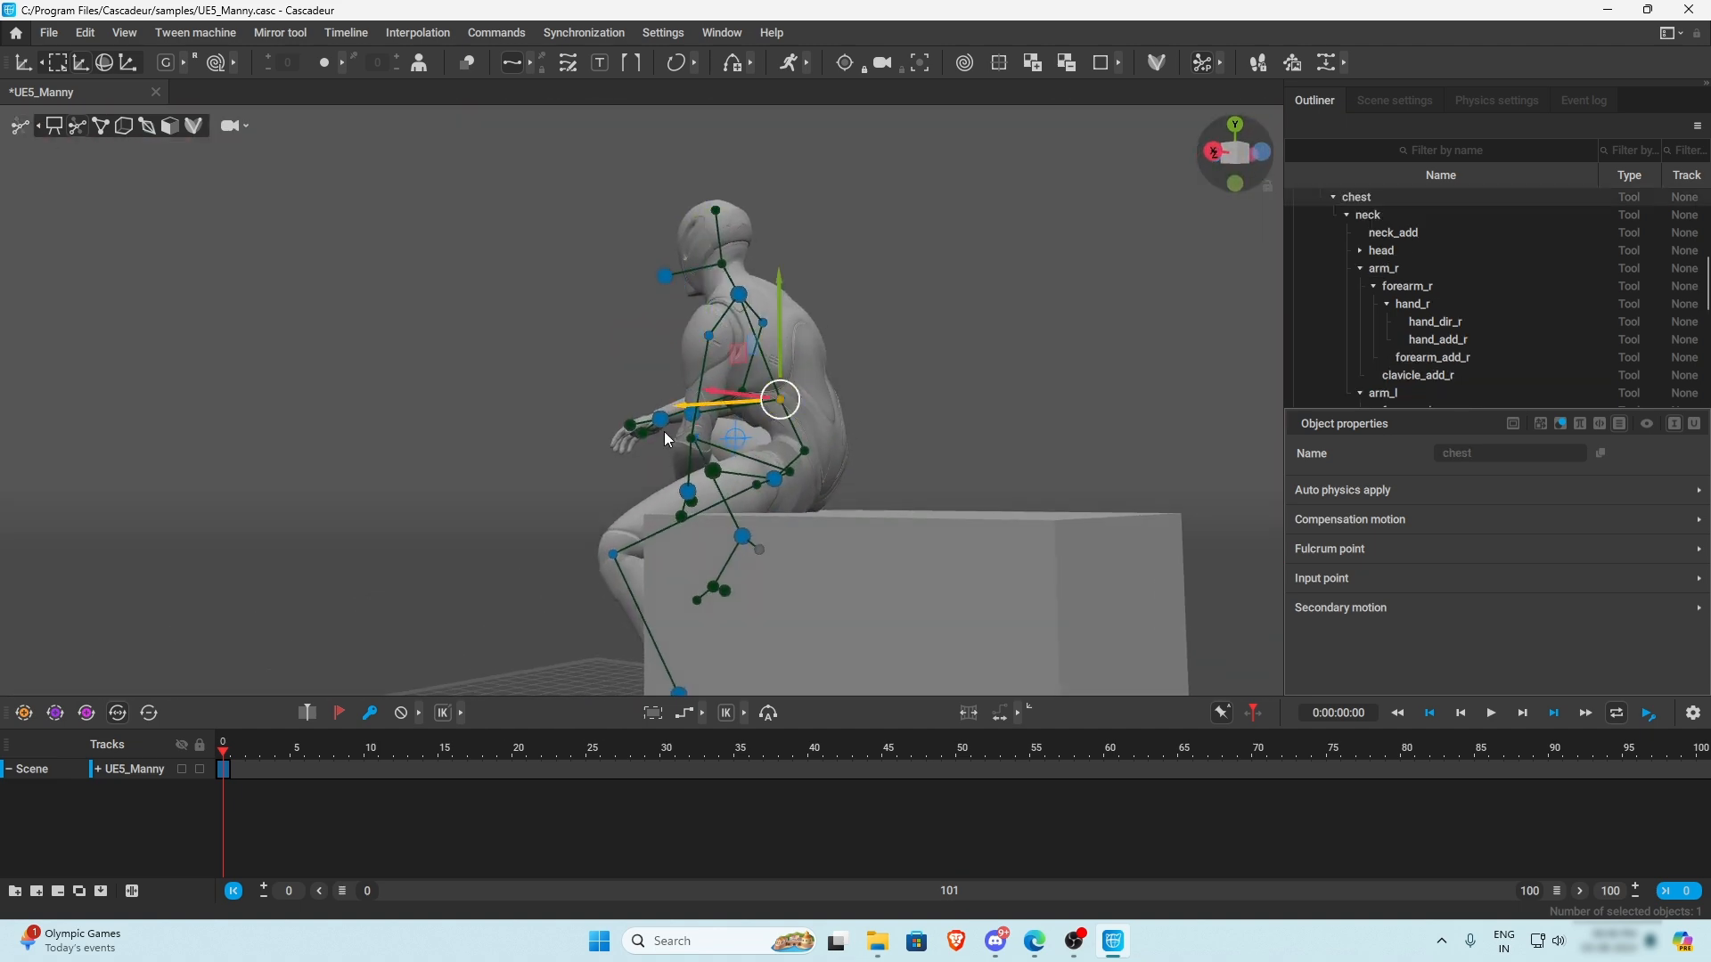
{"action": "right_click_drag", "start_coordinate": [779, 400], "coordinate": [670, 398]}
{"action": "left_click_drag", "start_coordinate": [635, 387], "coordinate": [628, 385]}
{"action": "right_click_drag", "start_coordinate": [628, 385], "coordinate": [837, 278]}
- Turn the head toward the mannequin's right by moving the head direction controller along X and lowering it slightly, and clear the selection
{"action": "left_click", "coordinate": [589, 273]}
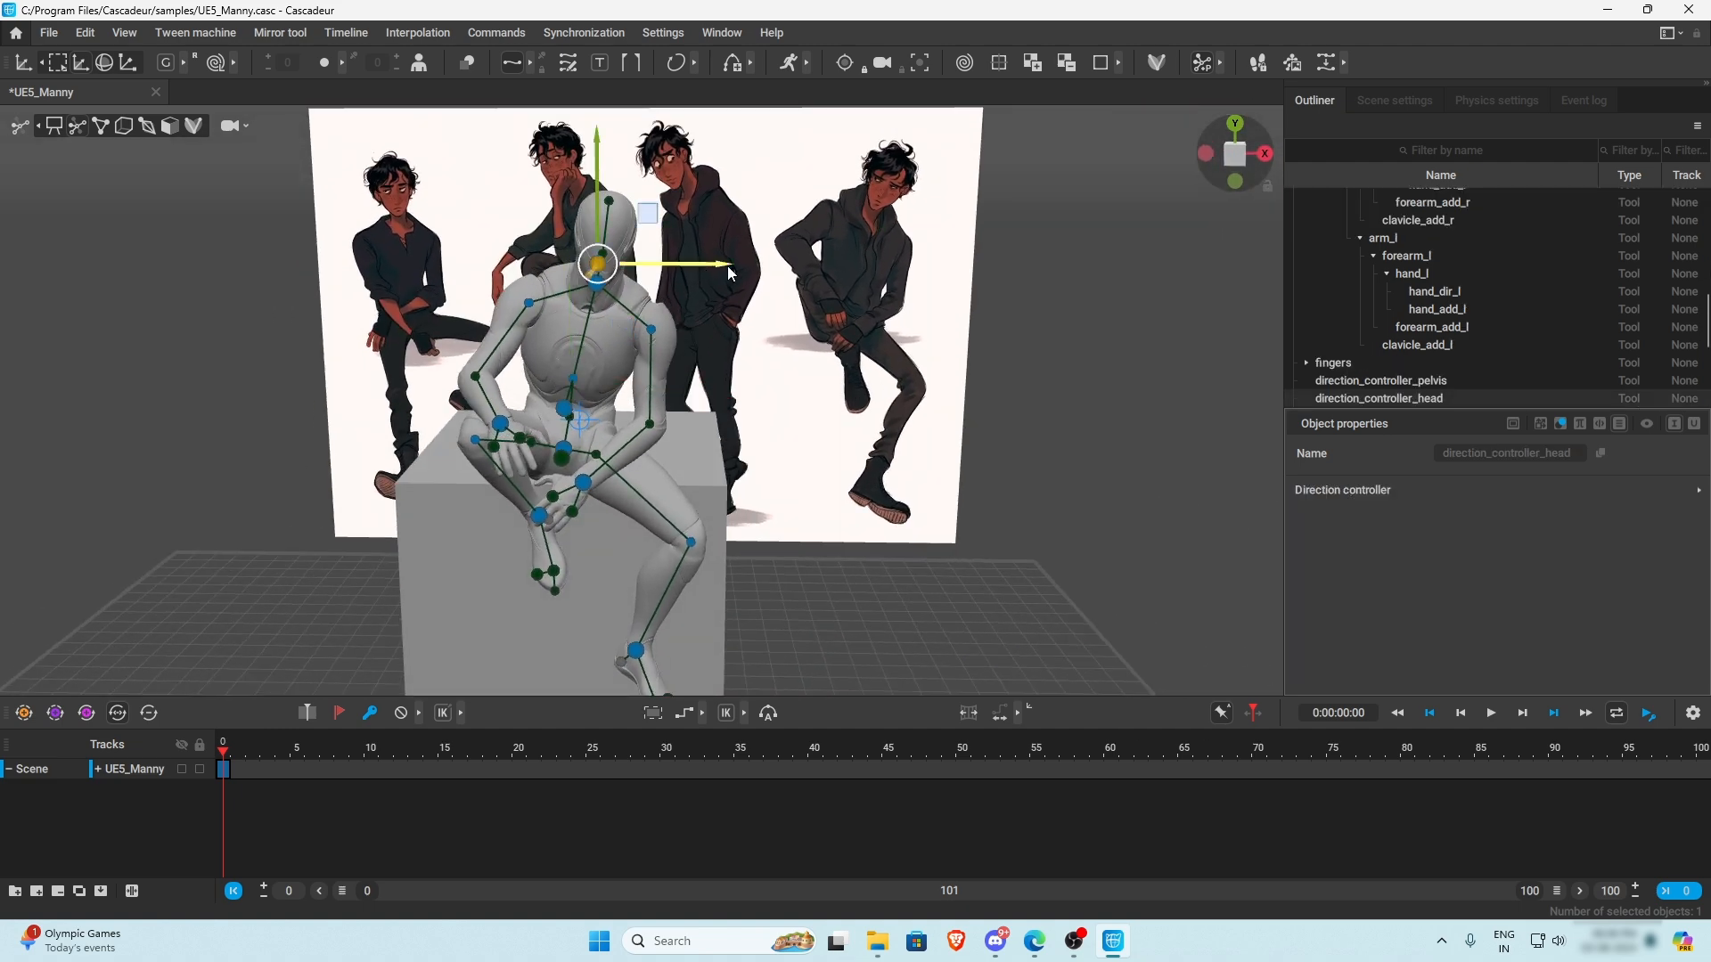
{"action": "left_click_drag", "start_coordinate": [712, 267], "coordinate": [688, 270]}
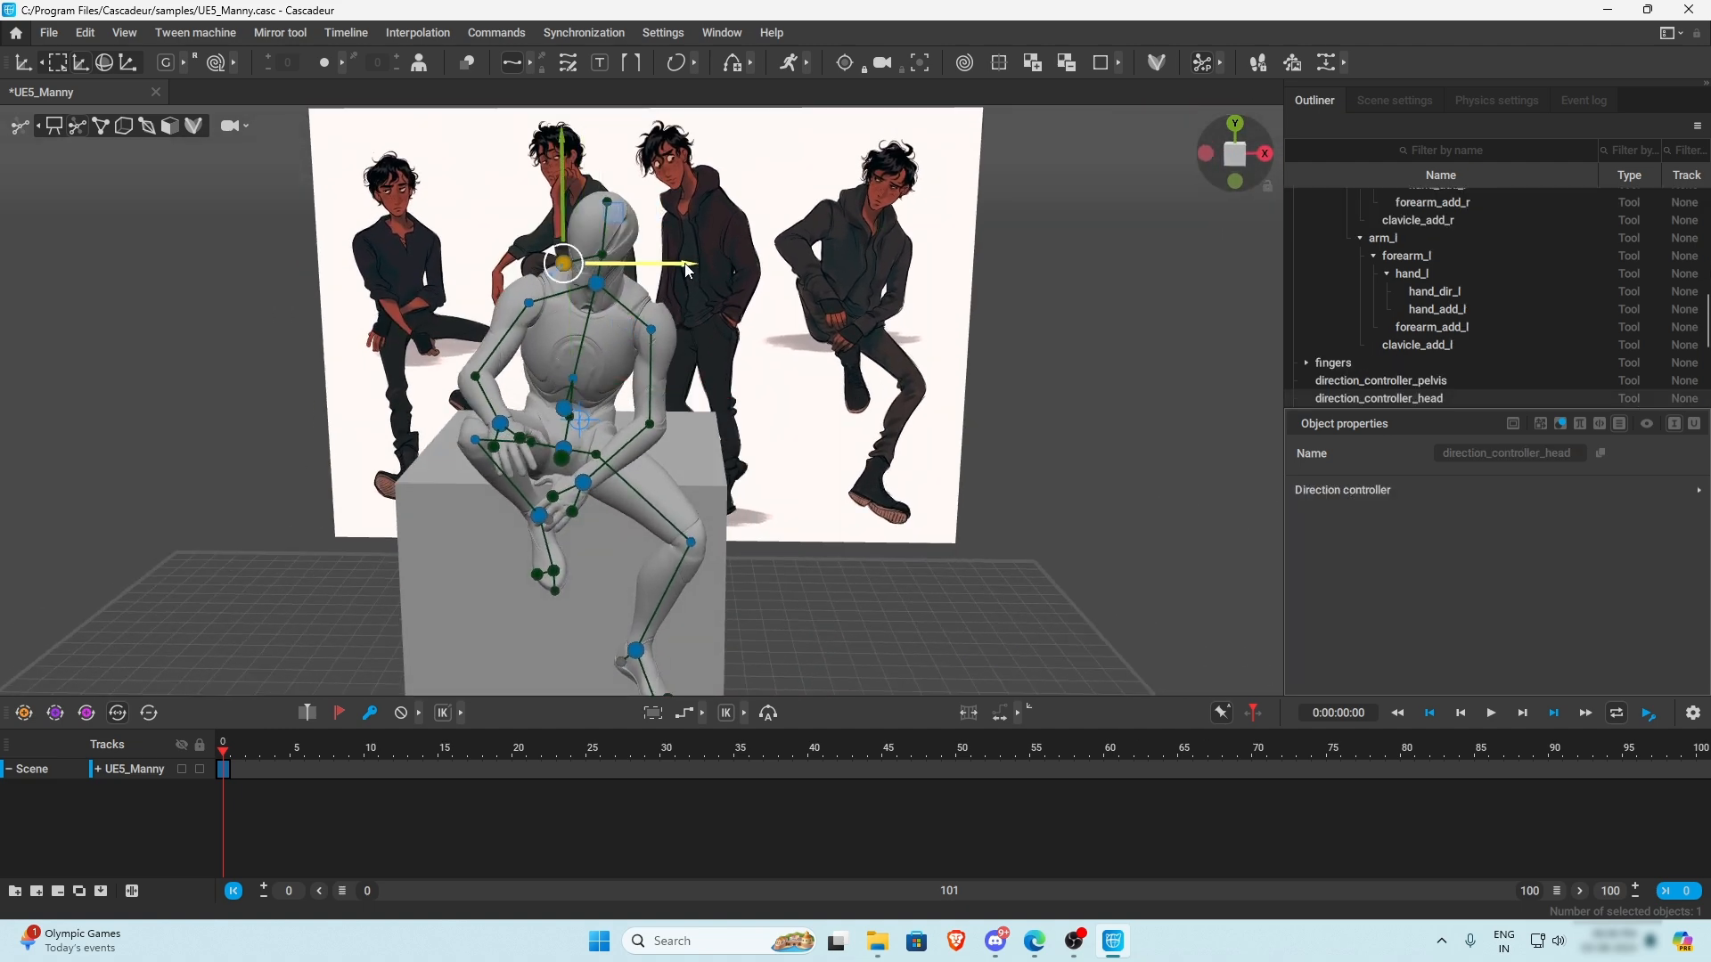
{"action": "right_click_drag", "start_coordinate": [686, 269], "coordinate": [752, 373]}
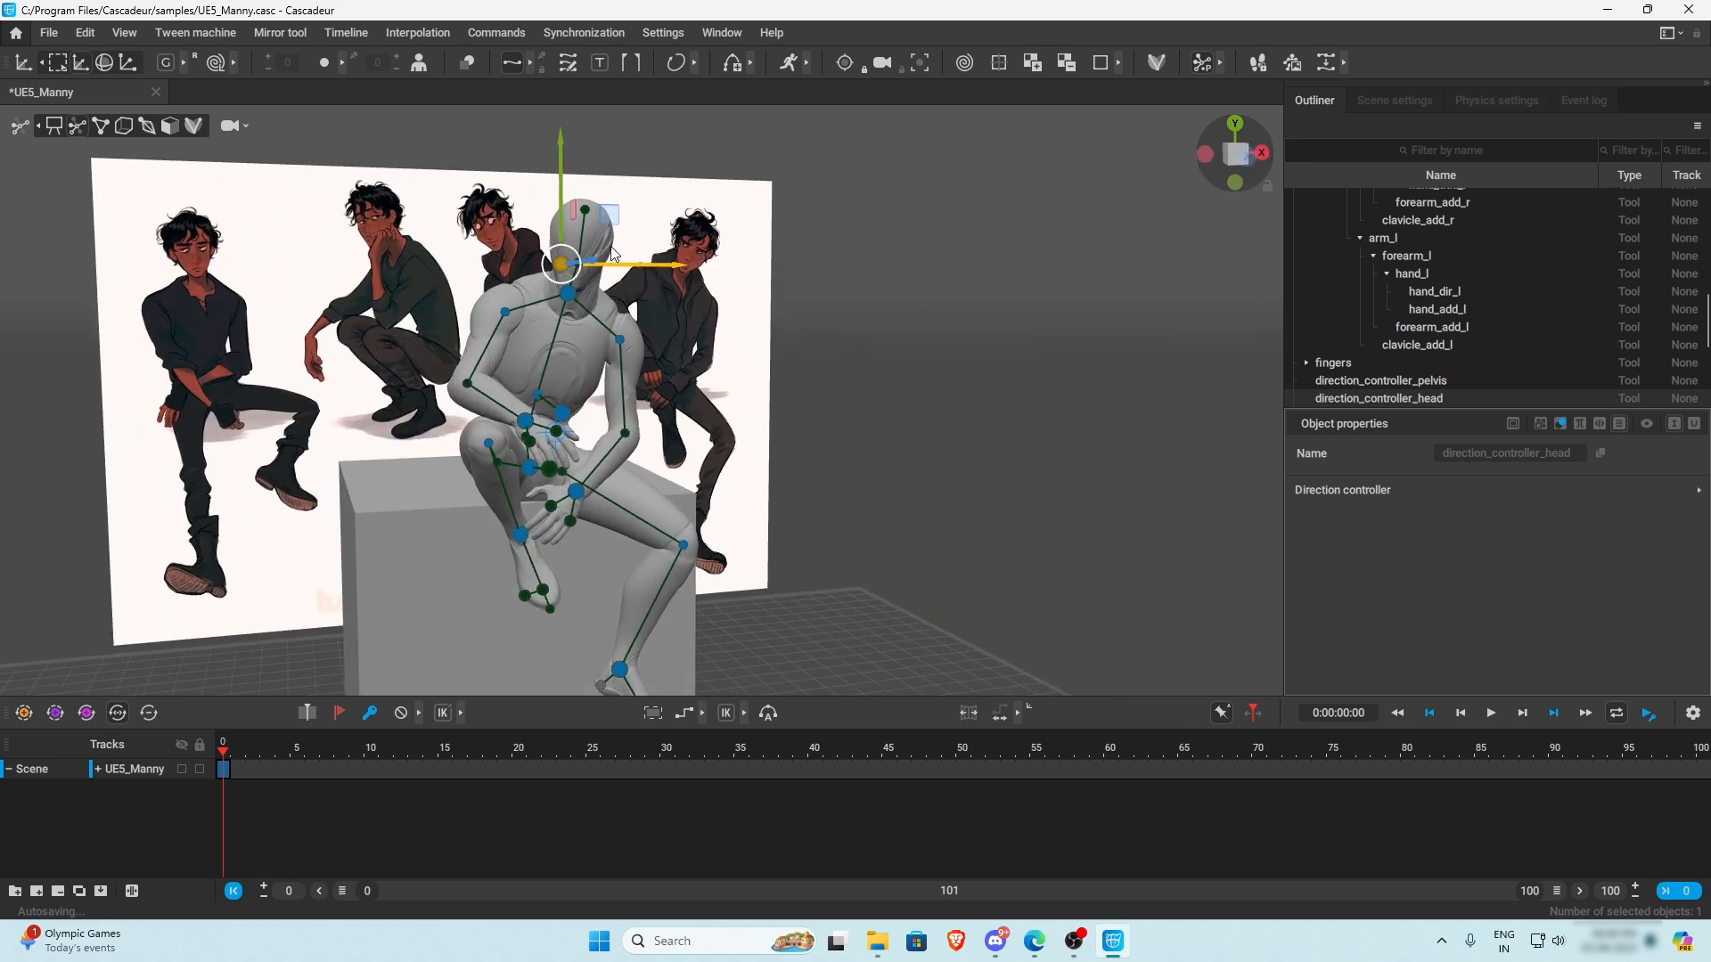
{"action": "left_click_drag", "start_coordinate": [546, 283], "coordinate": [529, 287]}
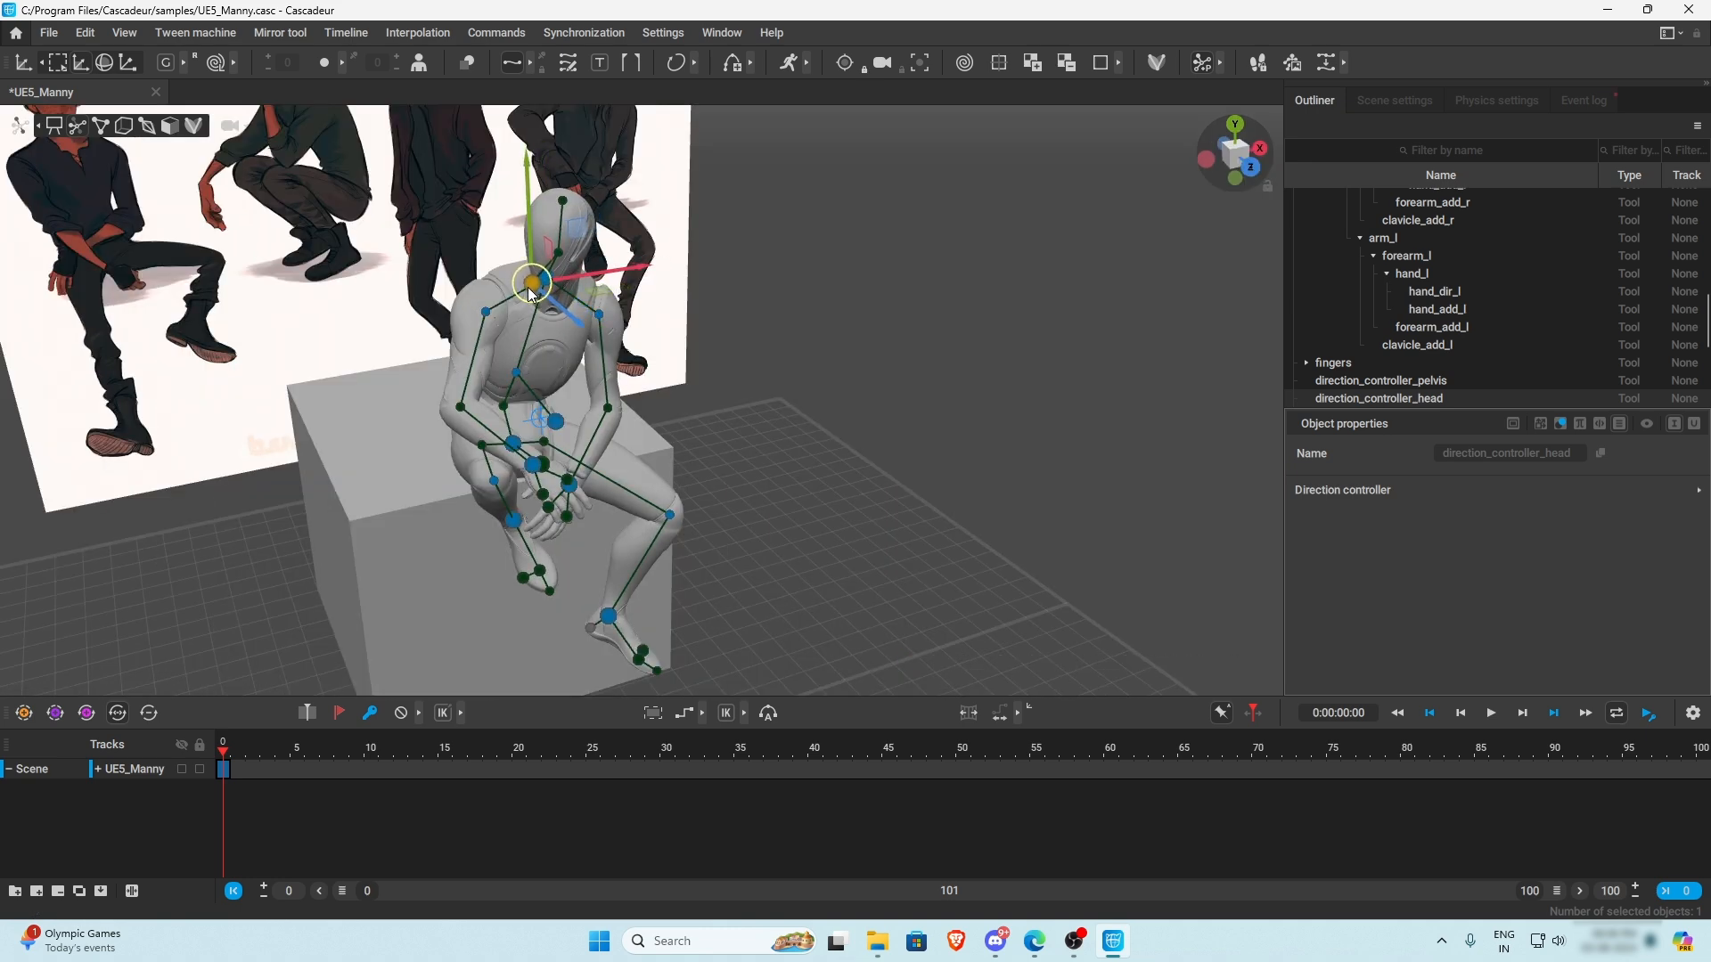
{"action": "right_click_drag", "start_coordinate": [531, 294], "coordinate": [622, 323]}
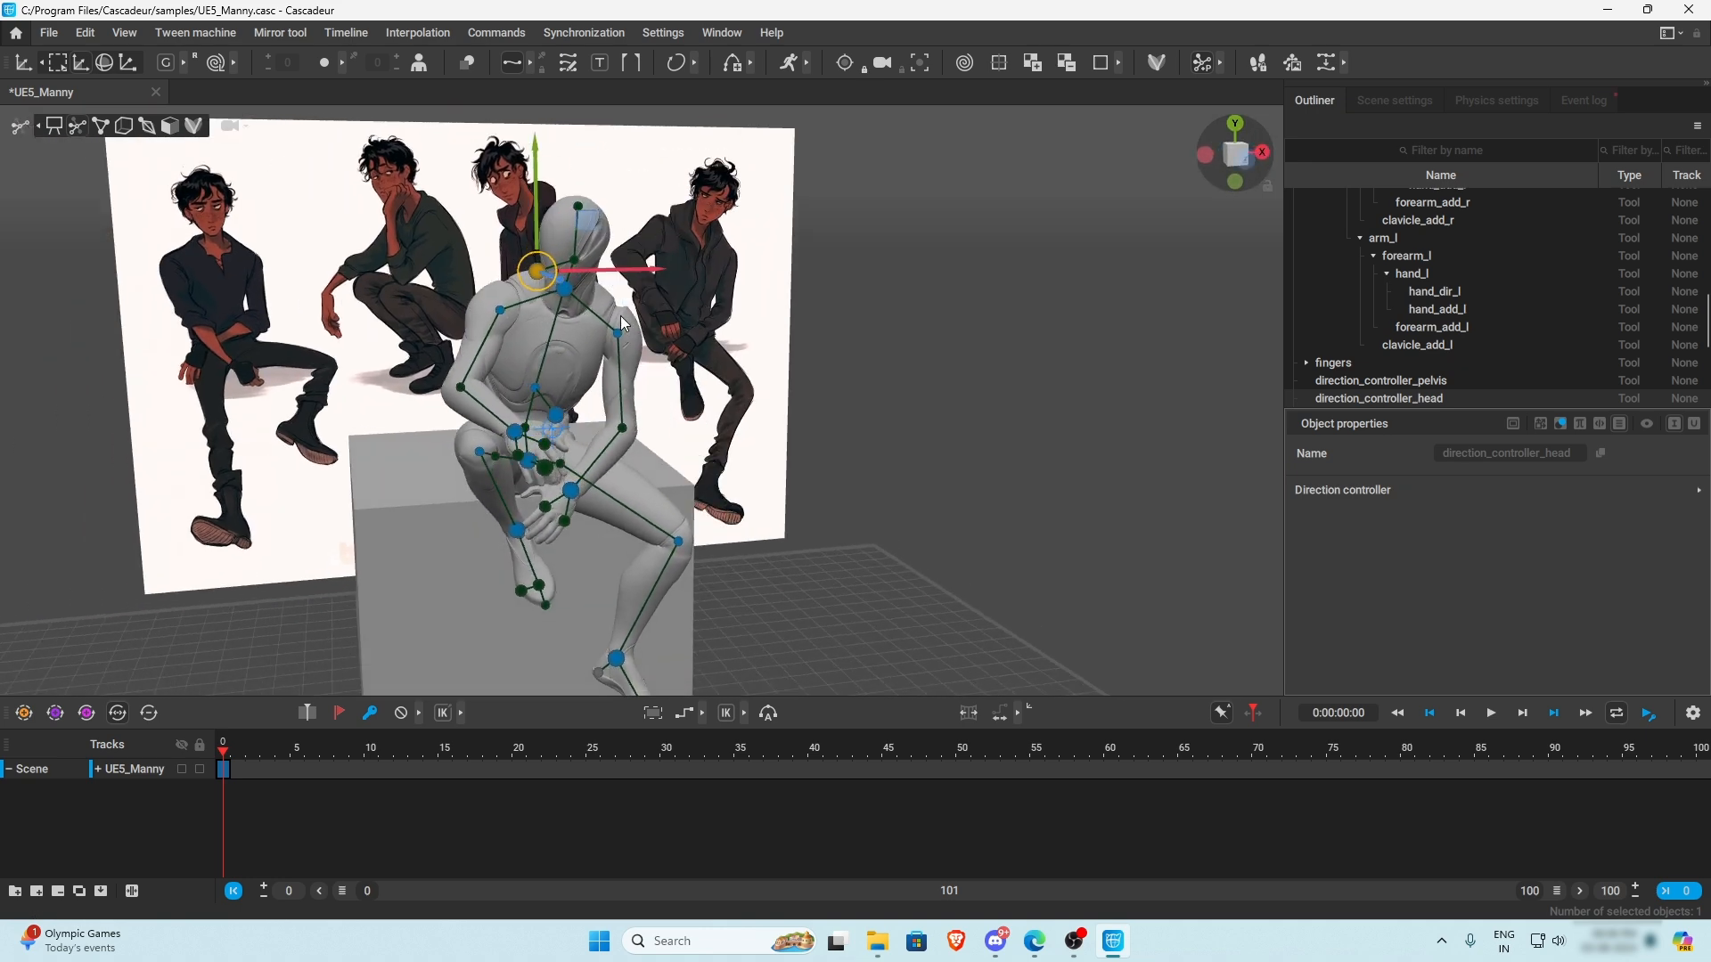
{"action": "scroll", "coordinate": [622, 324], "scroll_direction": "down", "scroll_amount": 2}
{"action": "left_click", "coordinate": [756, 523]}
{"action": "right_click_drag", "start_coordinate": [756, 522], "coordinate": [732, 488]}
- Turn on AutoPosing for the fingers
{"action": "scroll", "coordinate": [551, 480], "scroll_direction": "up", "scroll_amount": 5}
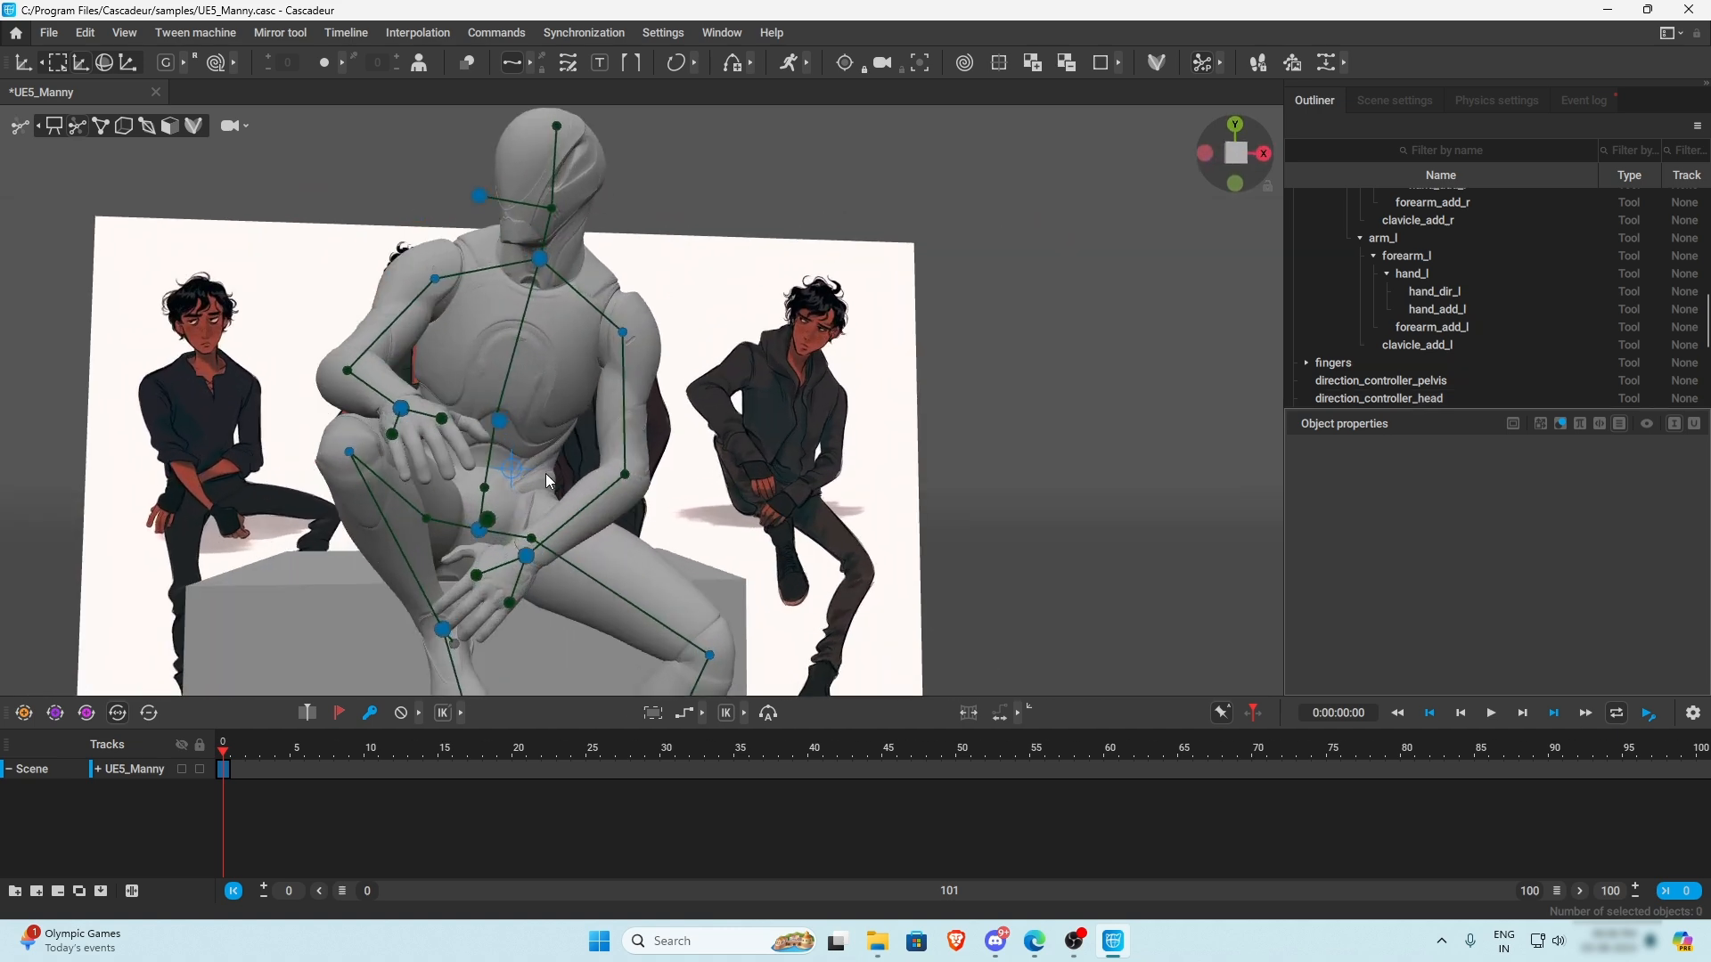
{"action": "scroll", "coordinate": [545, 473], "scroll_direction": "down", "scroll_amount": 3}
{"action": "right_click_drag", "start_coordinate": [474, 480], "coordinate": [506, 519]}
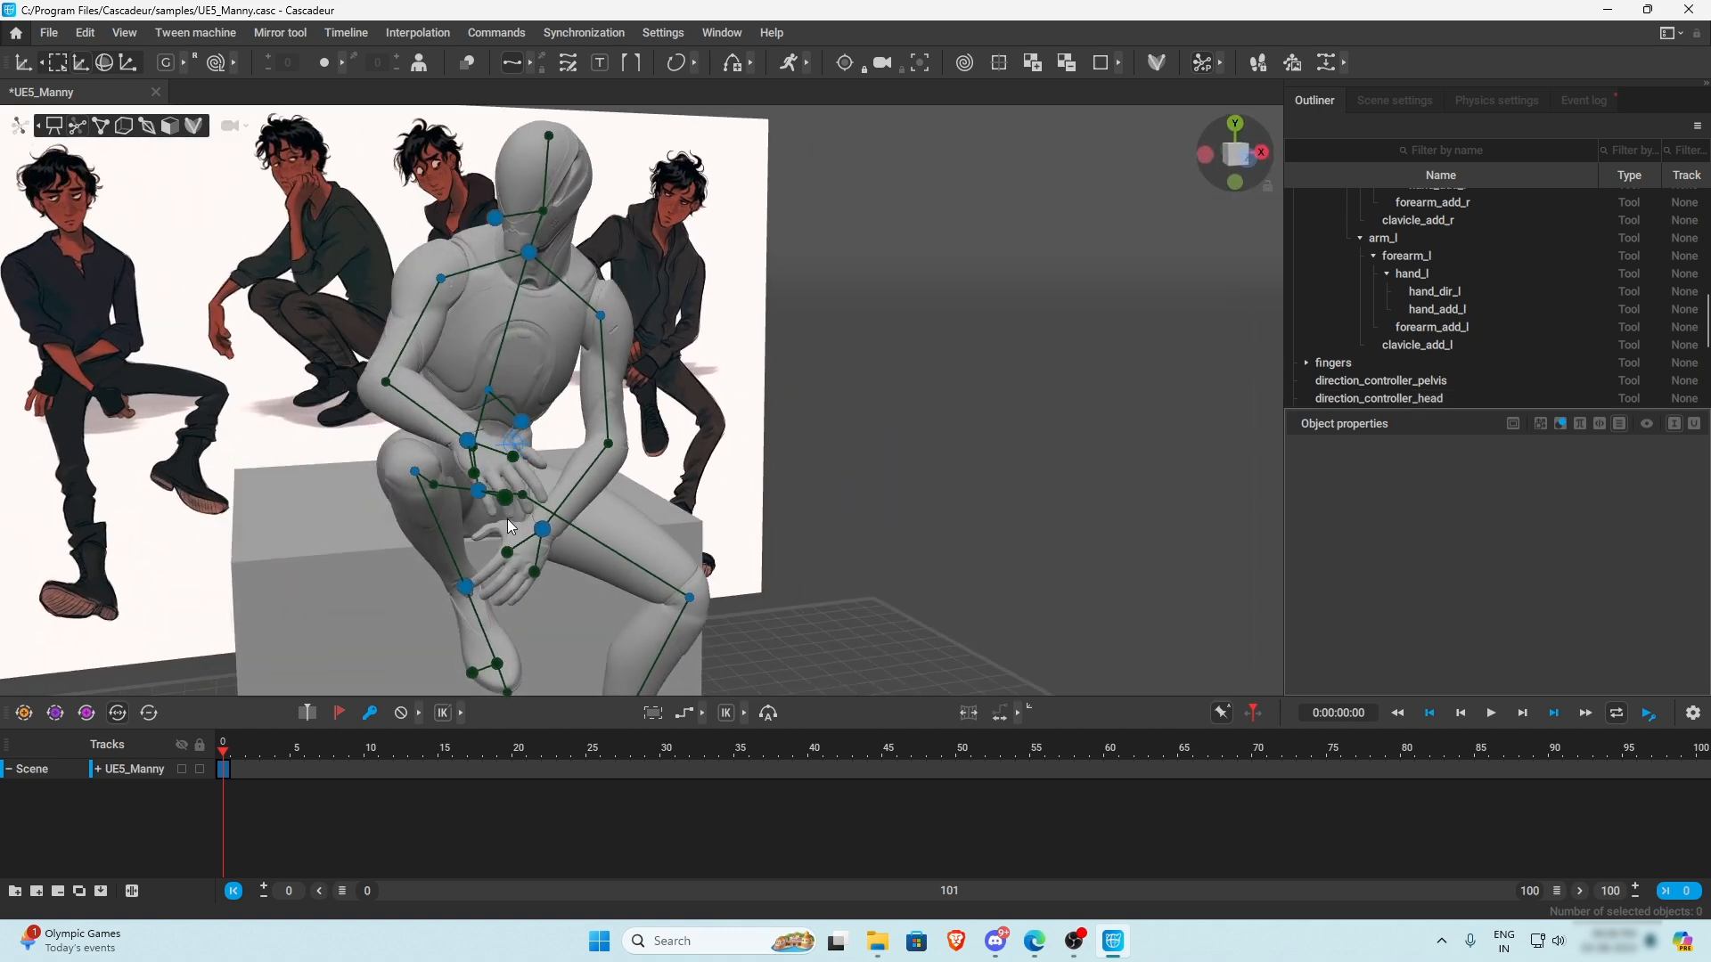
{"action": "left_click", "coordinate": [1220, 63]}
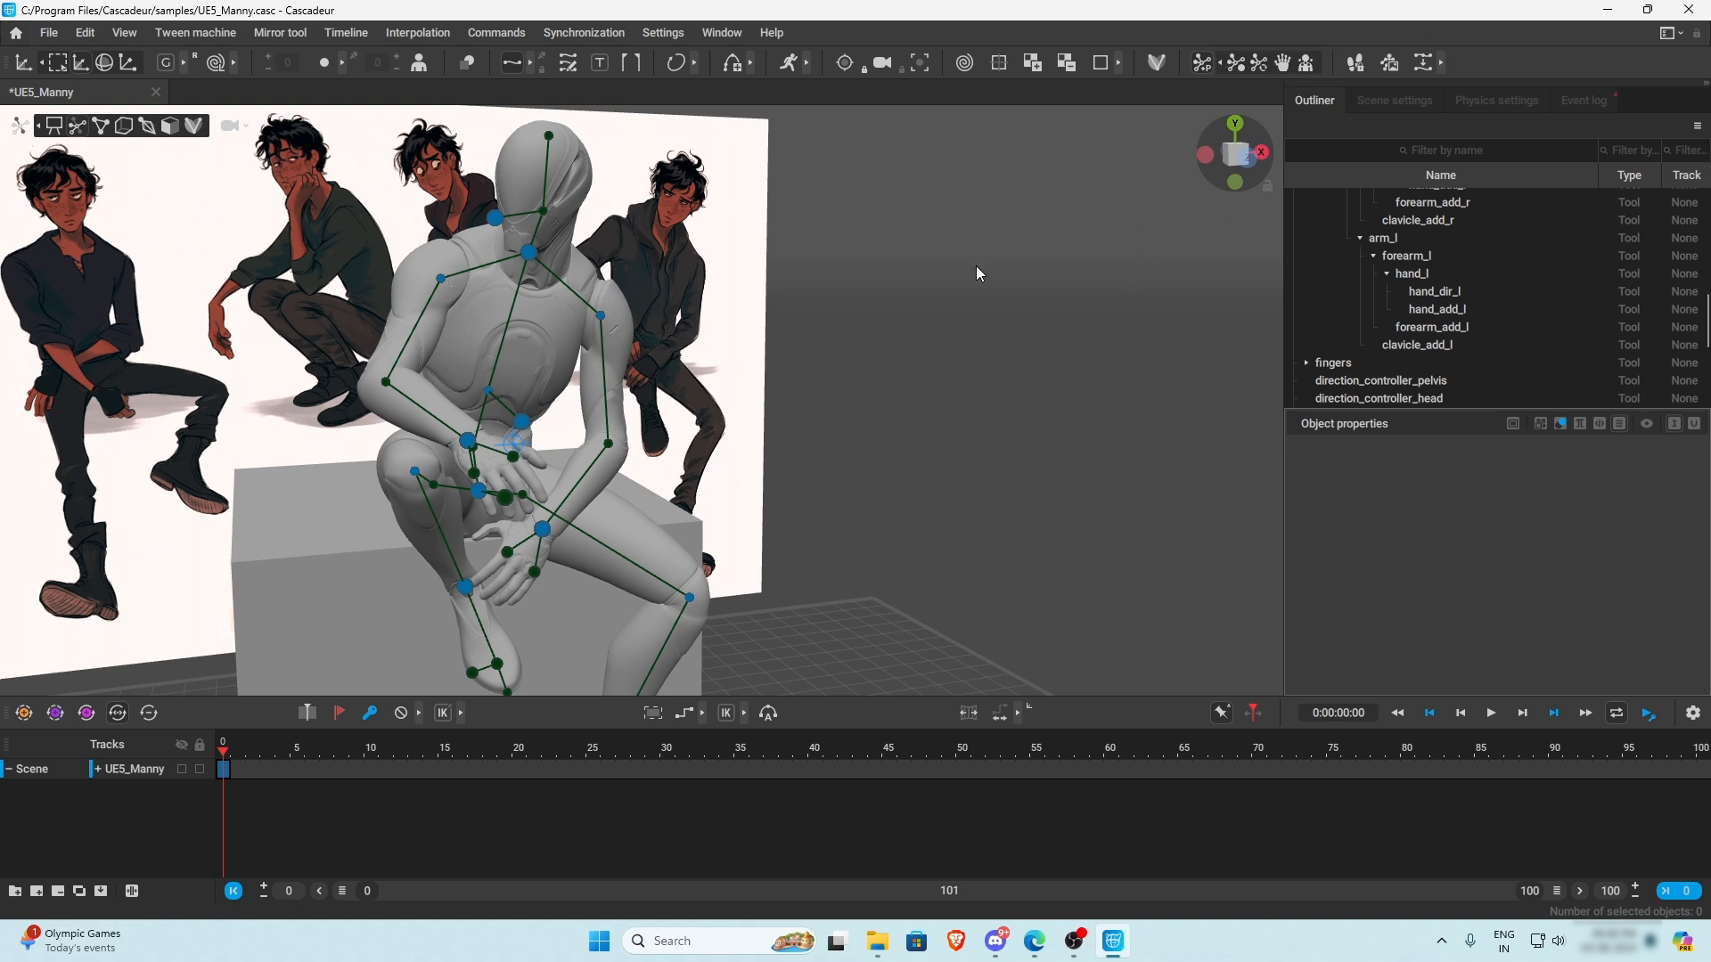
{"action": "left_click", "coordinate": [1283, 64]}
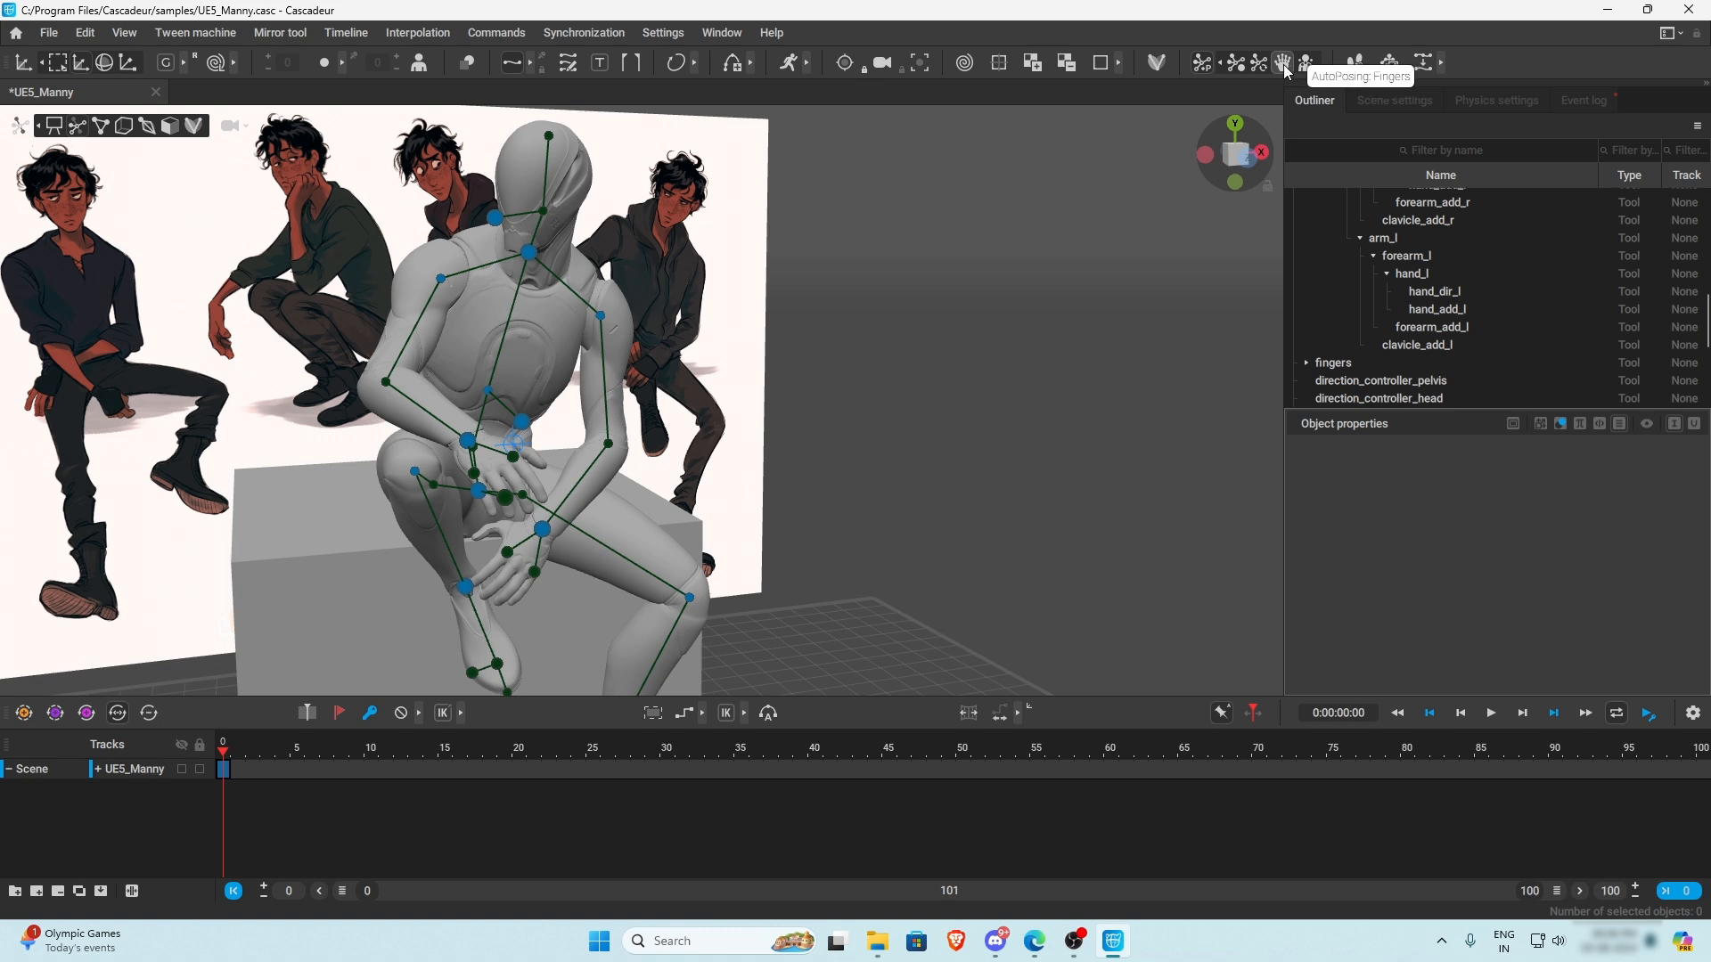
- Select the right index fingertip controller and switch the gizmo to local axes
{"action": "scroll", "coordinate": [780, 394], "scroll_direction": "down", "scroll_amount": 5}
{"action": "left_click_drag", "start_coordinate": [775, 388], "coordinate": [527, 449], "text": "alt"}
{"action": "scroll", "coordinate": [524, 444], "scroll_direction": "up", "scroll_amount": 5}
{"action": "left_click_drag", "start_coordinate": [313, 565], "coordinate": [258, 529], "text": "alt"}
{"action": "left_click", "coordinate": [220, 529]}
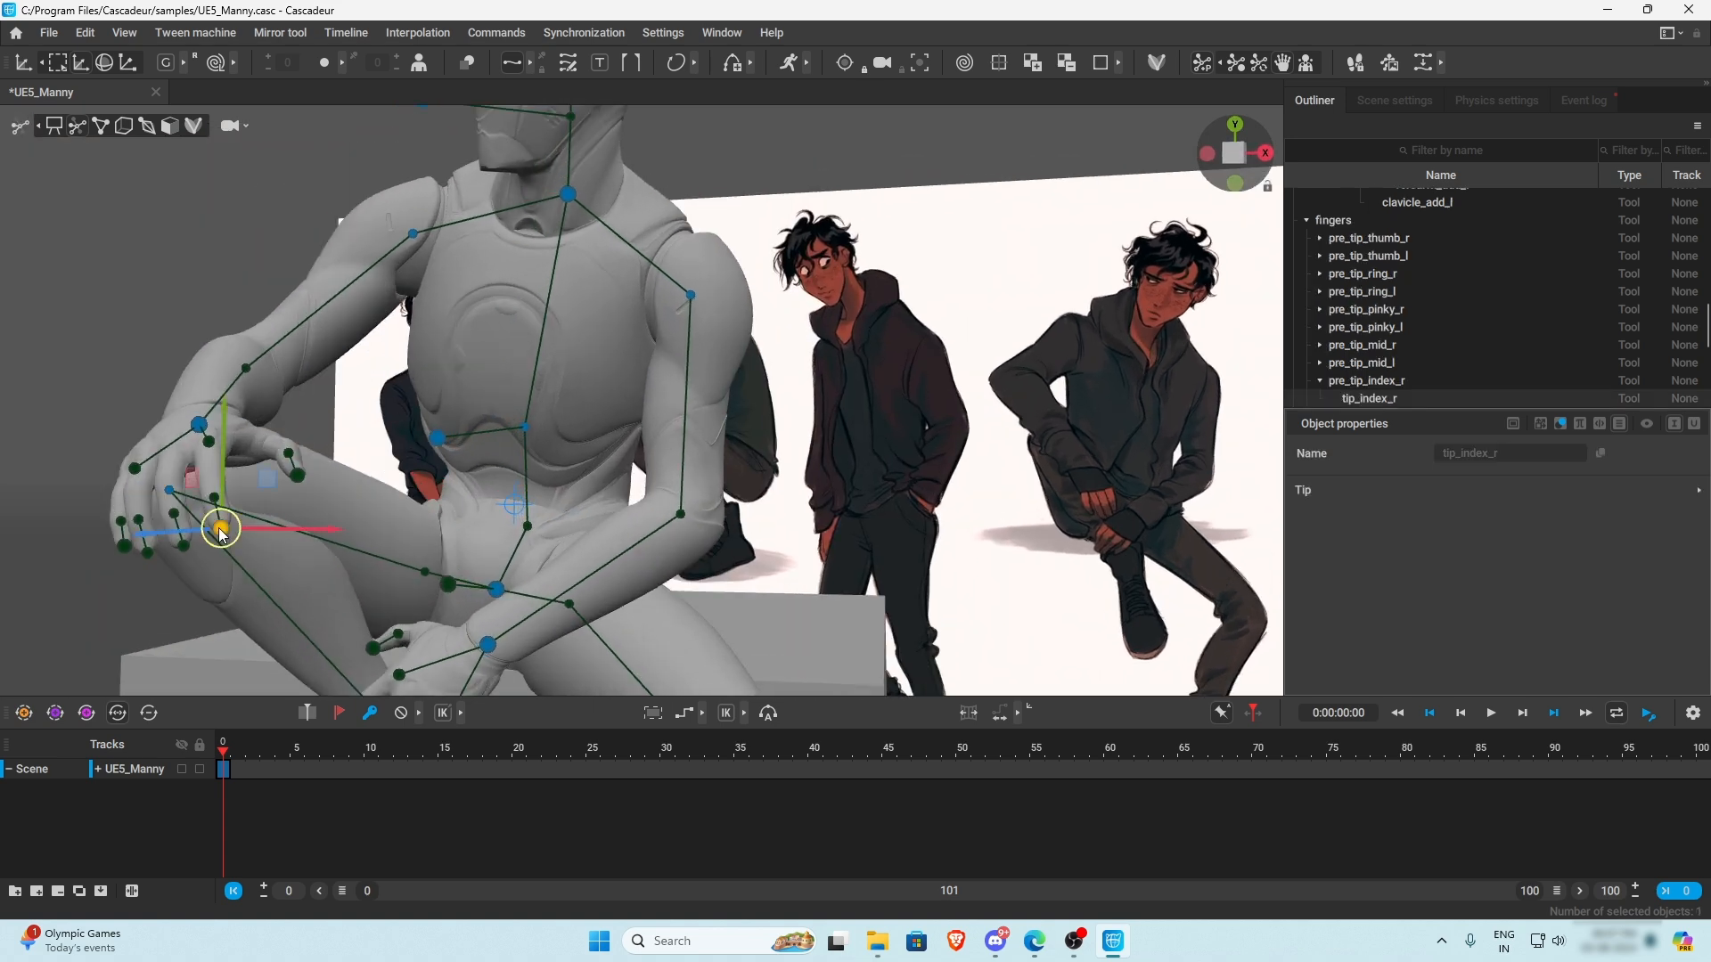
{"action": "left_click_drag", "start_coordinate": [214, 589], "coordinate": [45, 578], "text": "alt"}
{"action": "scroll", "coordinate": [53, 584], "scroll_direction": "up", "scroll_amount": 3}
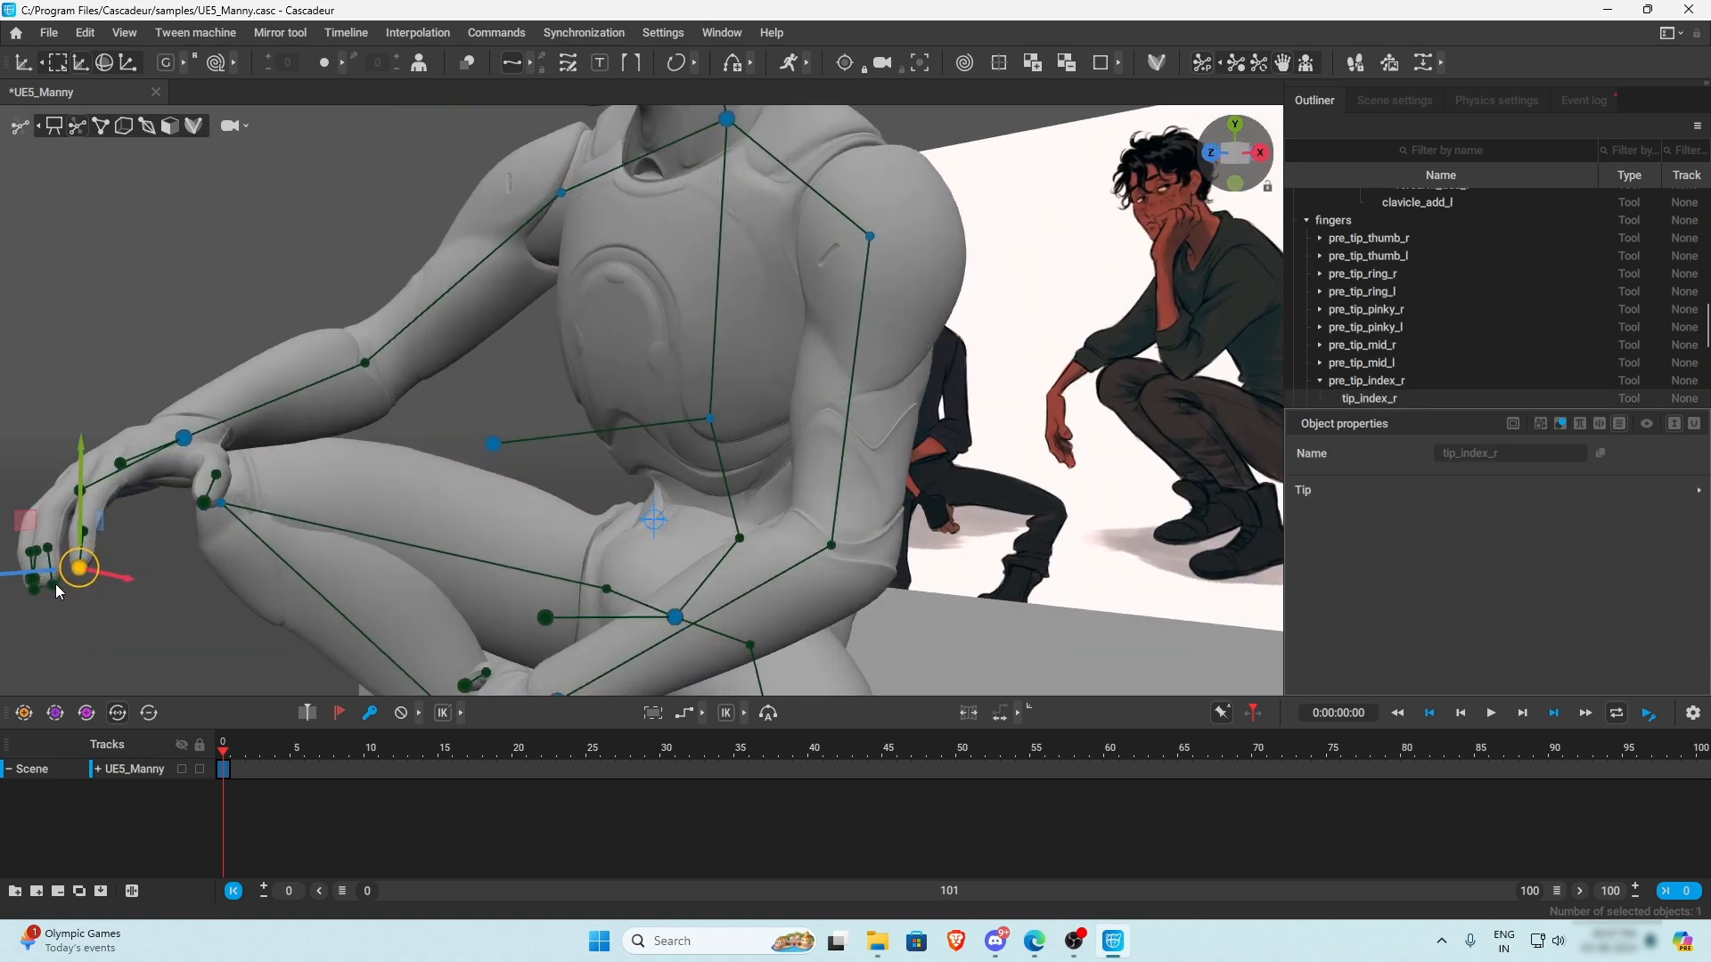
{"action": "scroll", "coordinate": [84, 596], "scroll_direction": "down", "scroll_amount": 2}
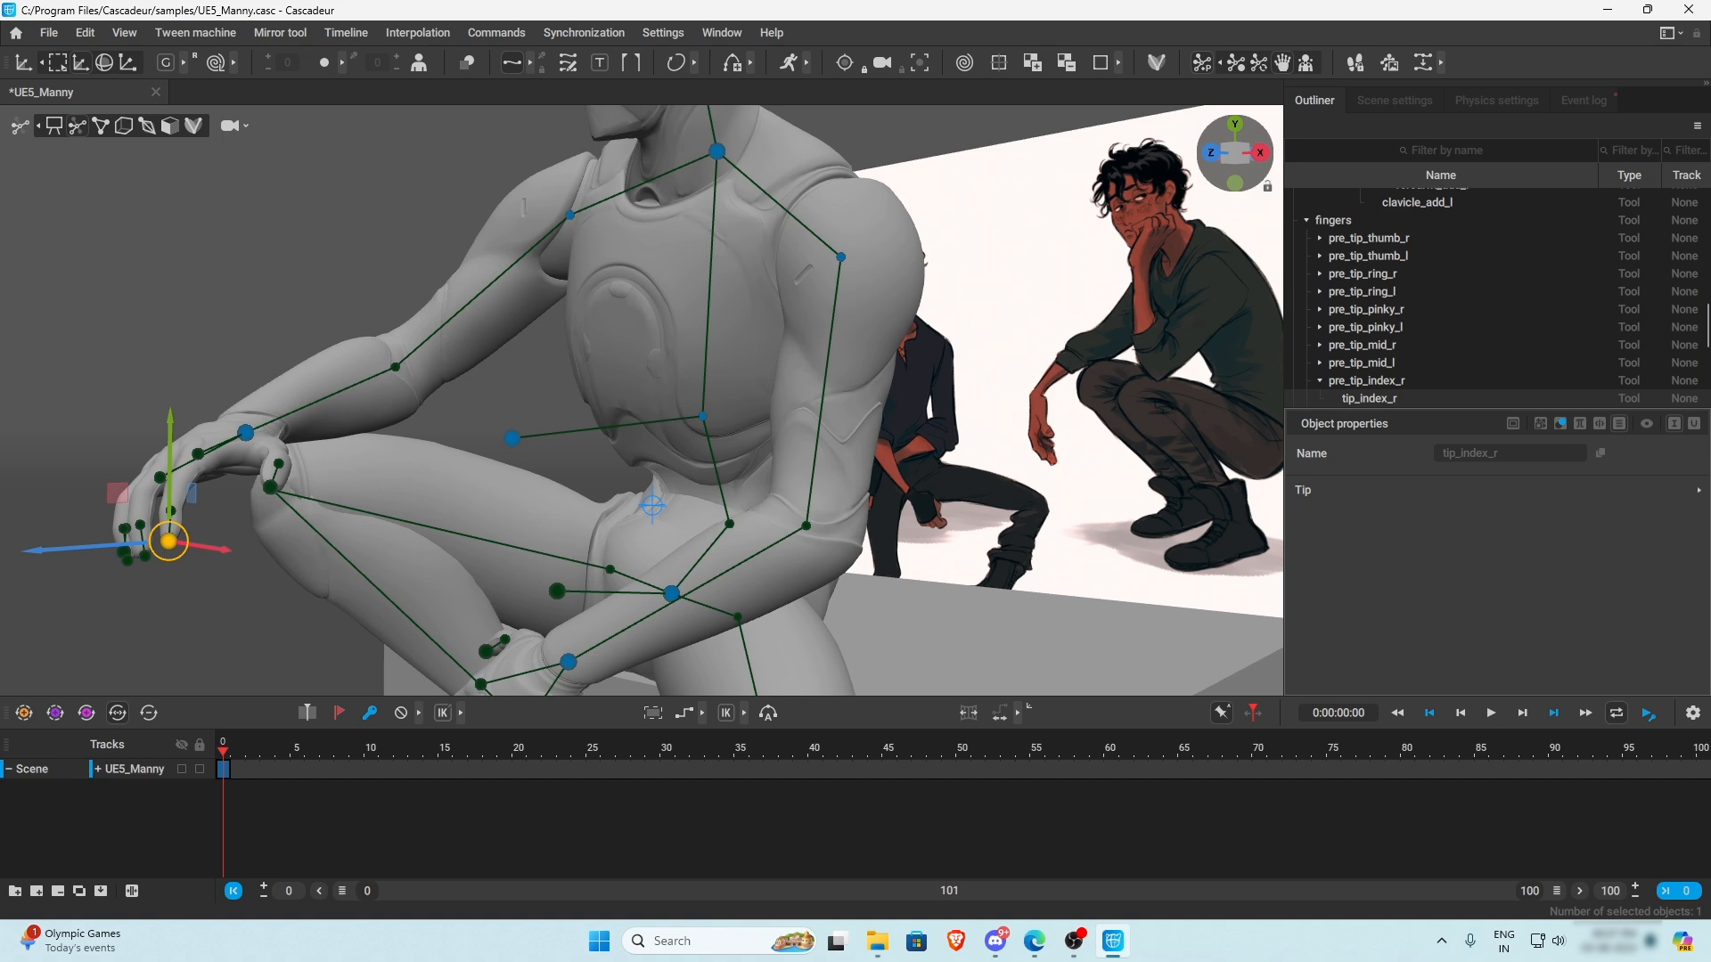
{"action": "left_click_drag", "start_coordinate": [168, 565], "coordinate": [222, 586], "text": "alt"}
{"action": "left_click_drag", "start_coordinate": [222, 589], "coordinate": [287, 579], "text": "alt"}
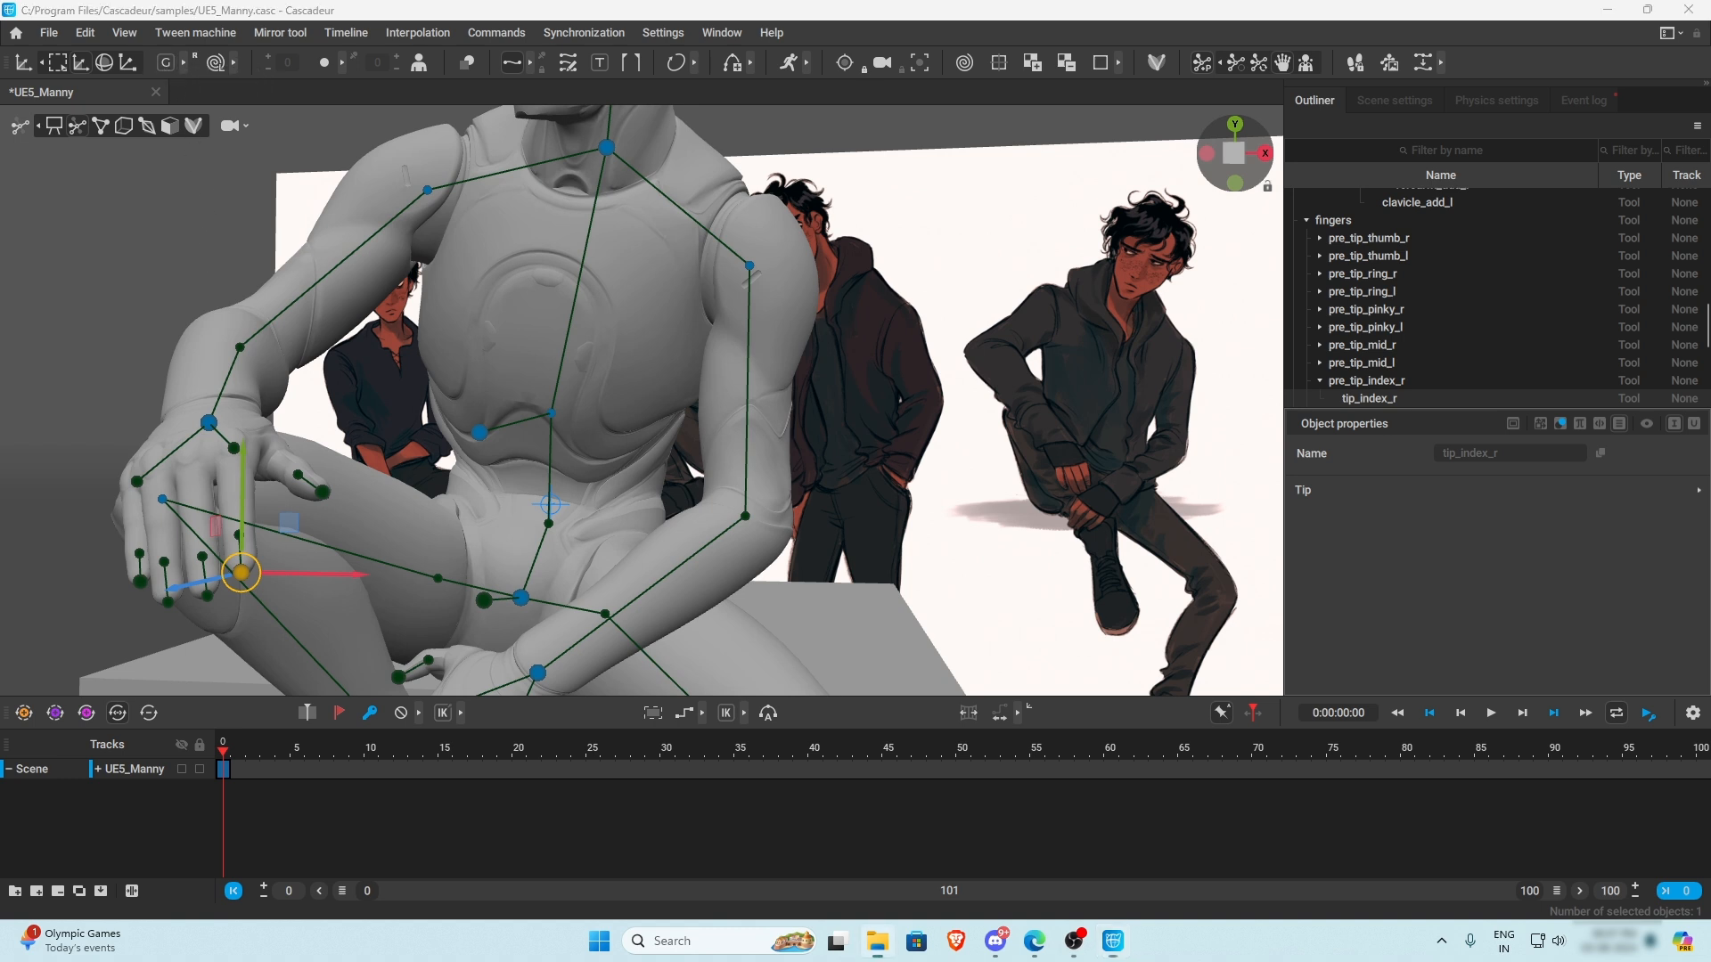
{"action": "left_click", "coordinate": [167, 63]}
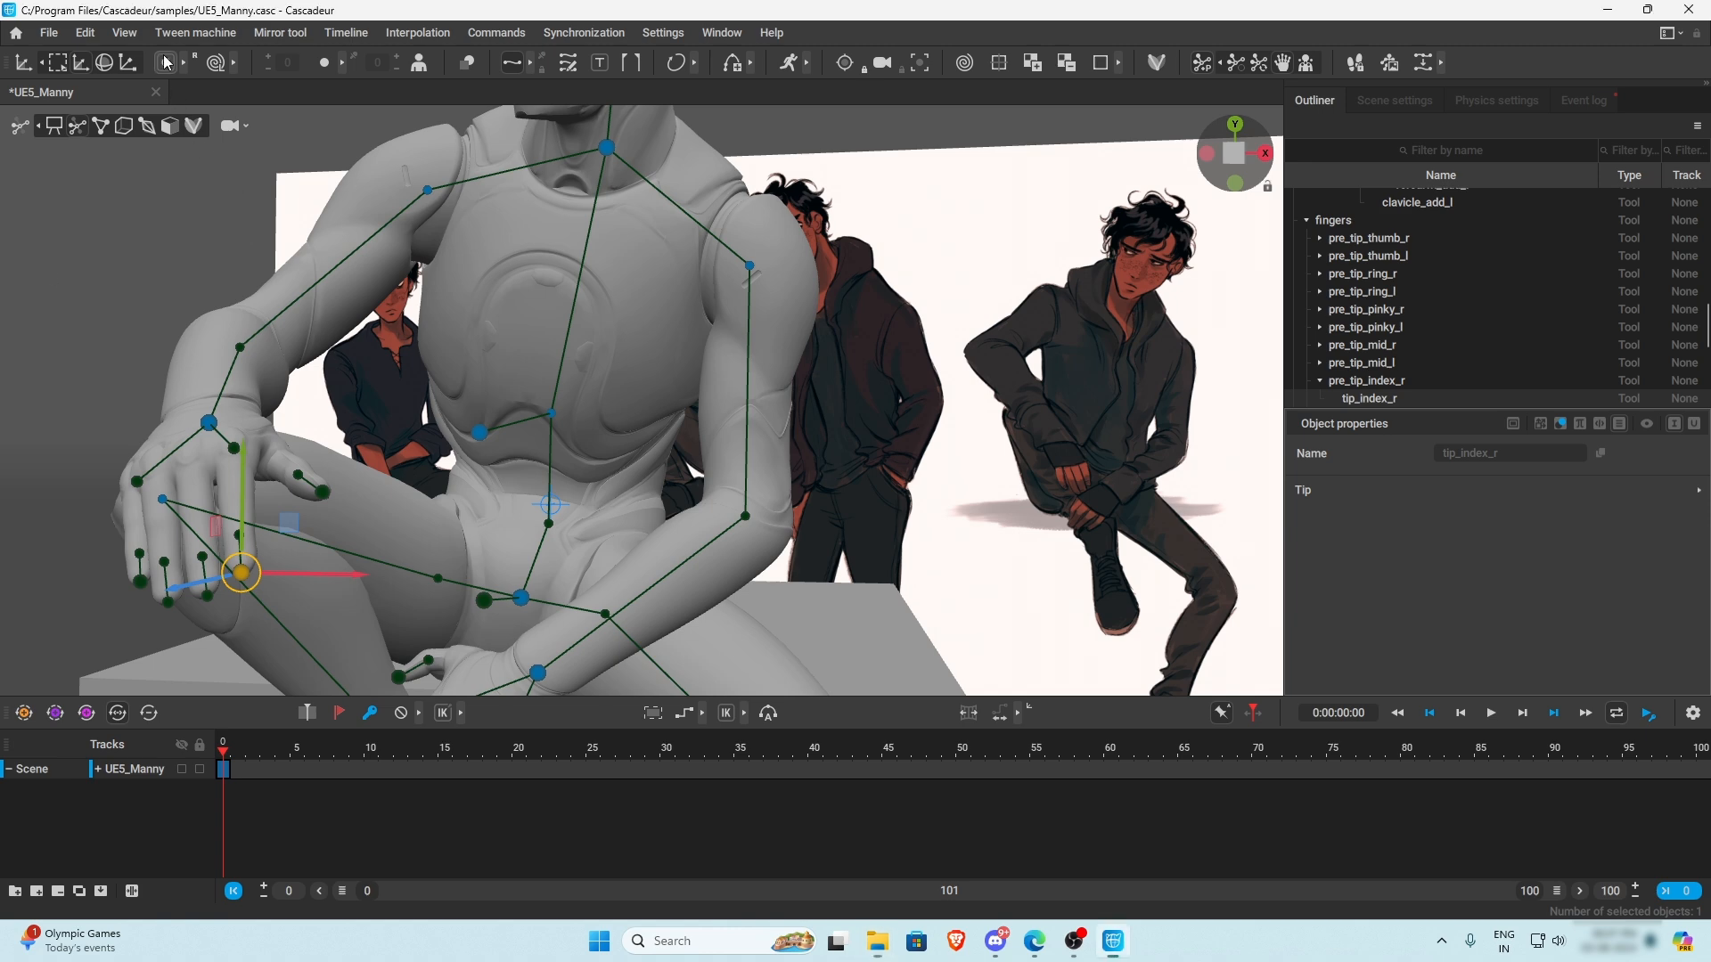
- Curl the right hand's fingers over the knee with the index fingertip controller and shift the right thumb tip inward toward the body's midline
{"action": "left_click_drag", "start_coordinate": [284, 596], "coordinate": [394, 553], "text": "alt"}
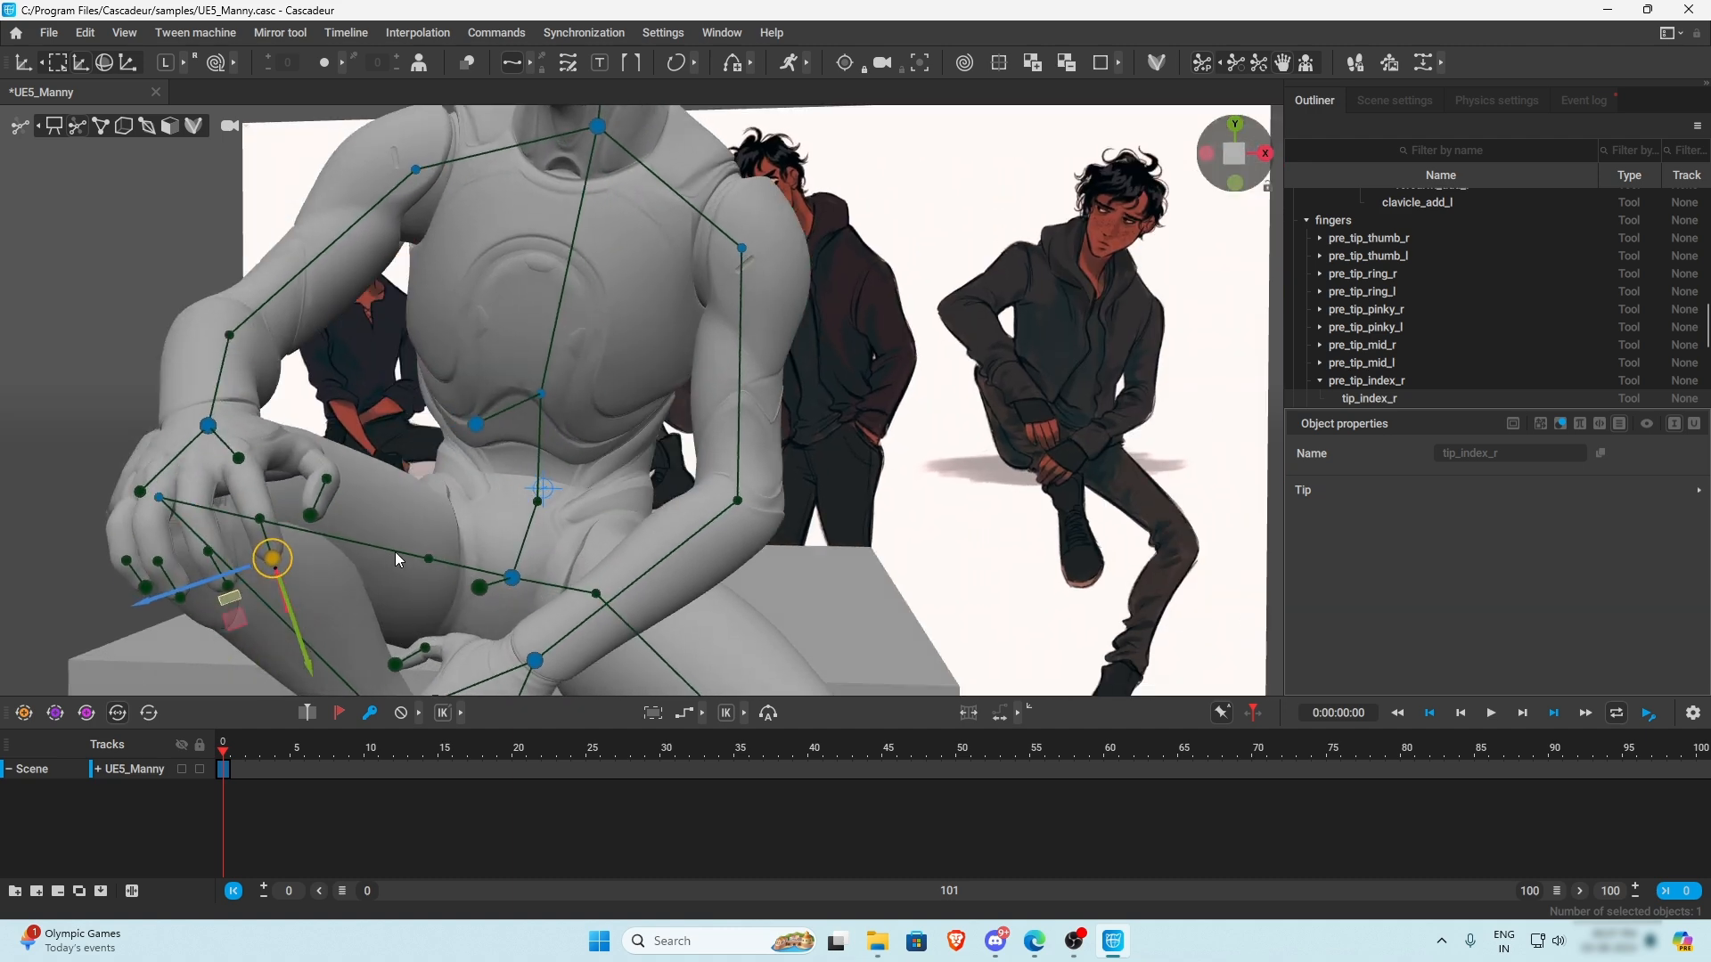
{"action": "left_click_drag", "start_coordinate": [270, 560], "coordinate": [261, 606]}
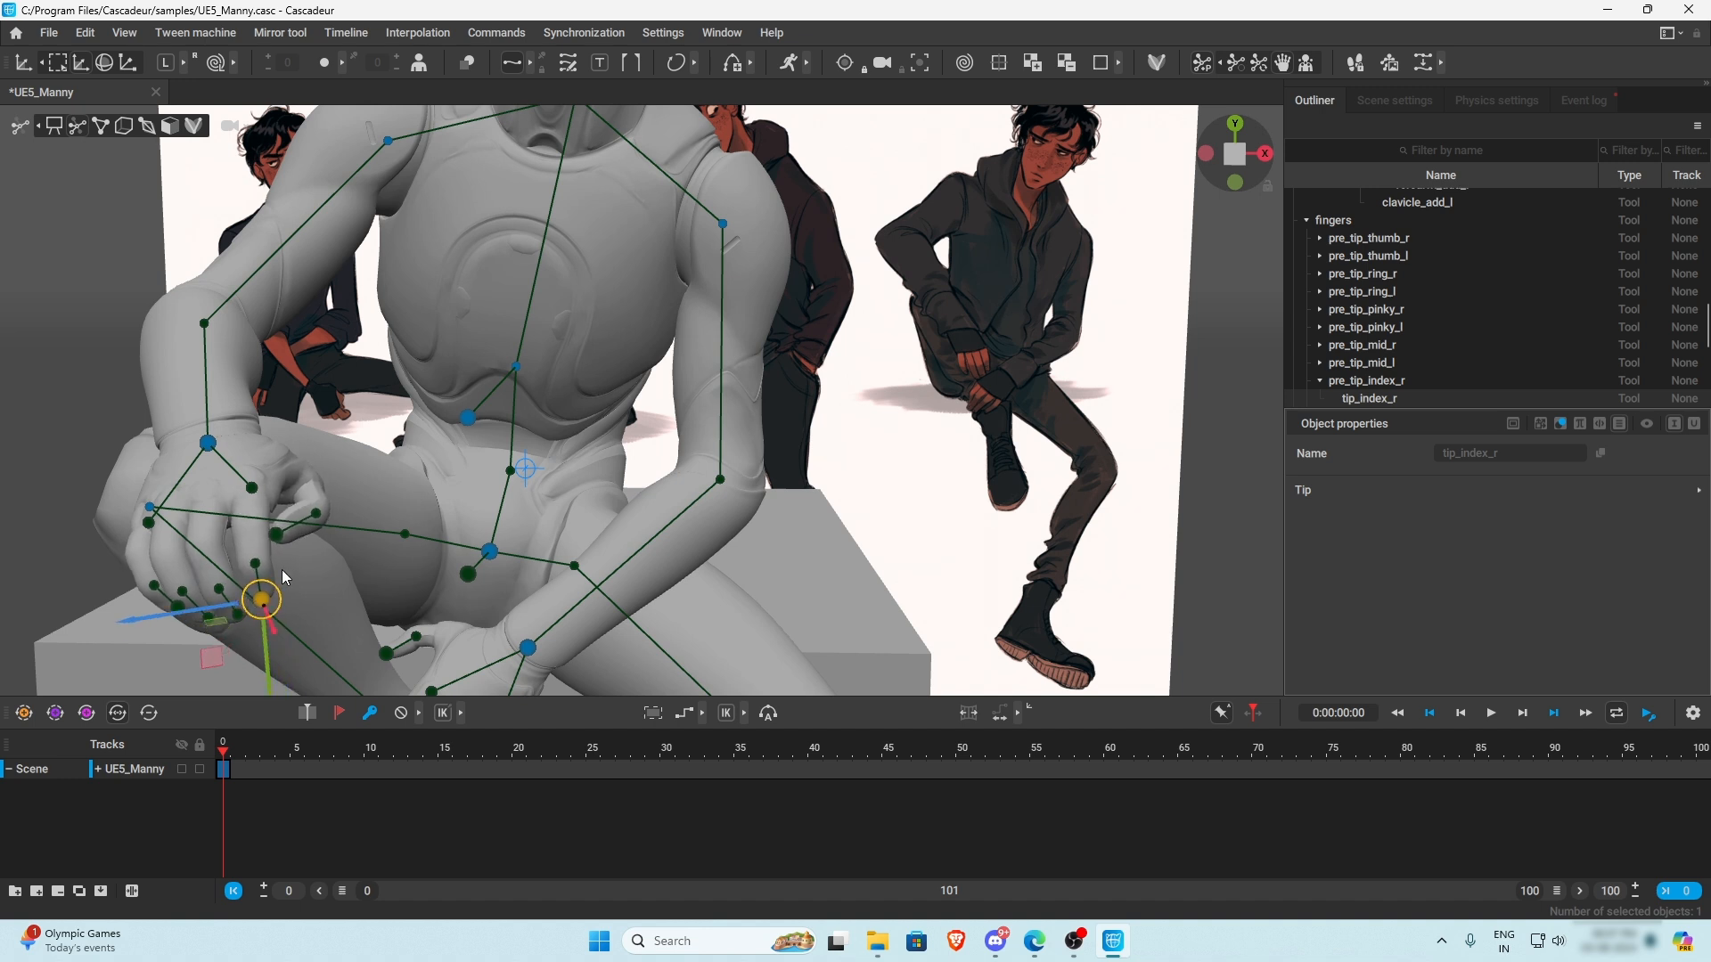
{"action": "left_click", "coordinate": [278, 537]}
{"action": "left_click_drag", "start_coordinate": [278, 538], "coordinate": [356, 528]}
- Curl the left hand's fingers near the right shin with the left index fingertip controller, and clear the selection
{"action": "scroll", "coordinate": [268, 554], "scroll_direction": "down", "scroll_amount": 1}
{"action": "middle_click_drag", "start_coordinate": [457, 668], "coordinate": [437, 540]}
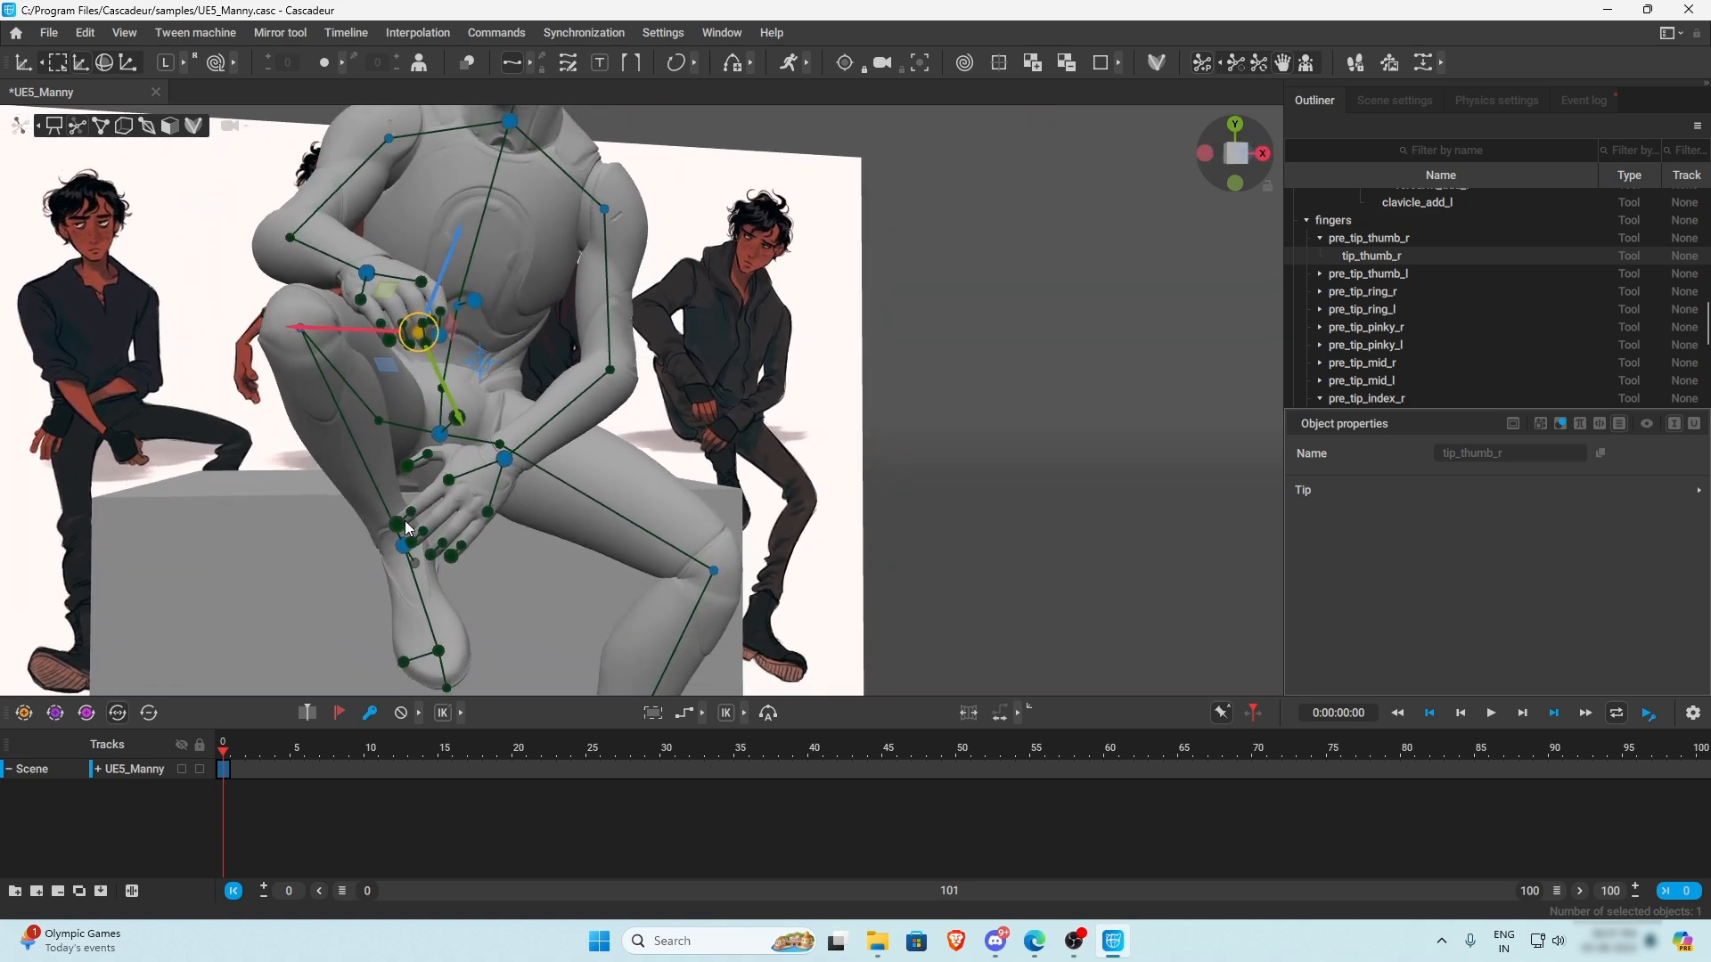
{"action": "scroll", "coordinate": [442, 543], "scroll_direction": "up", "scroll_amount": 5}
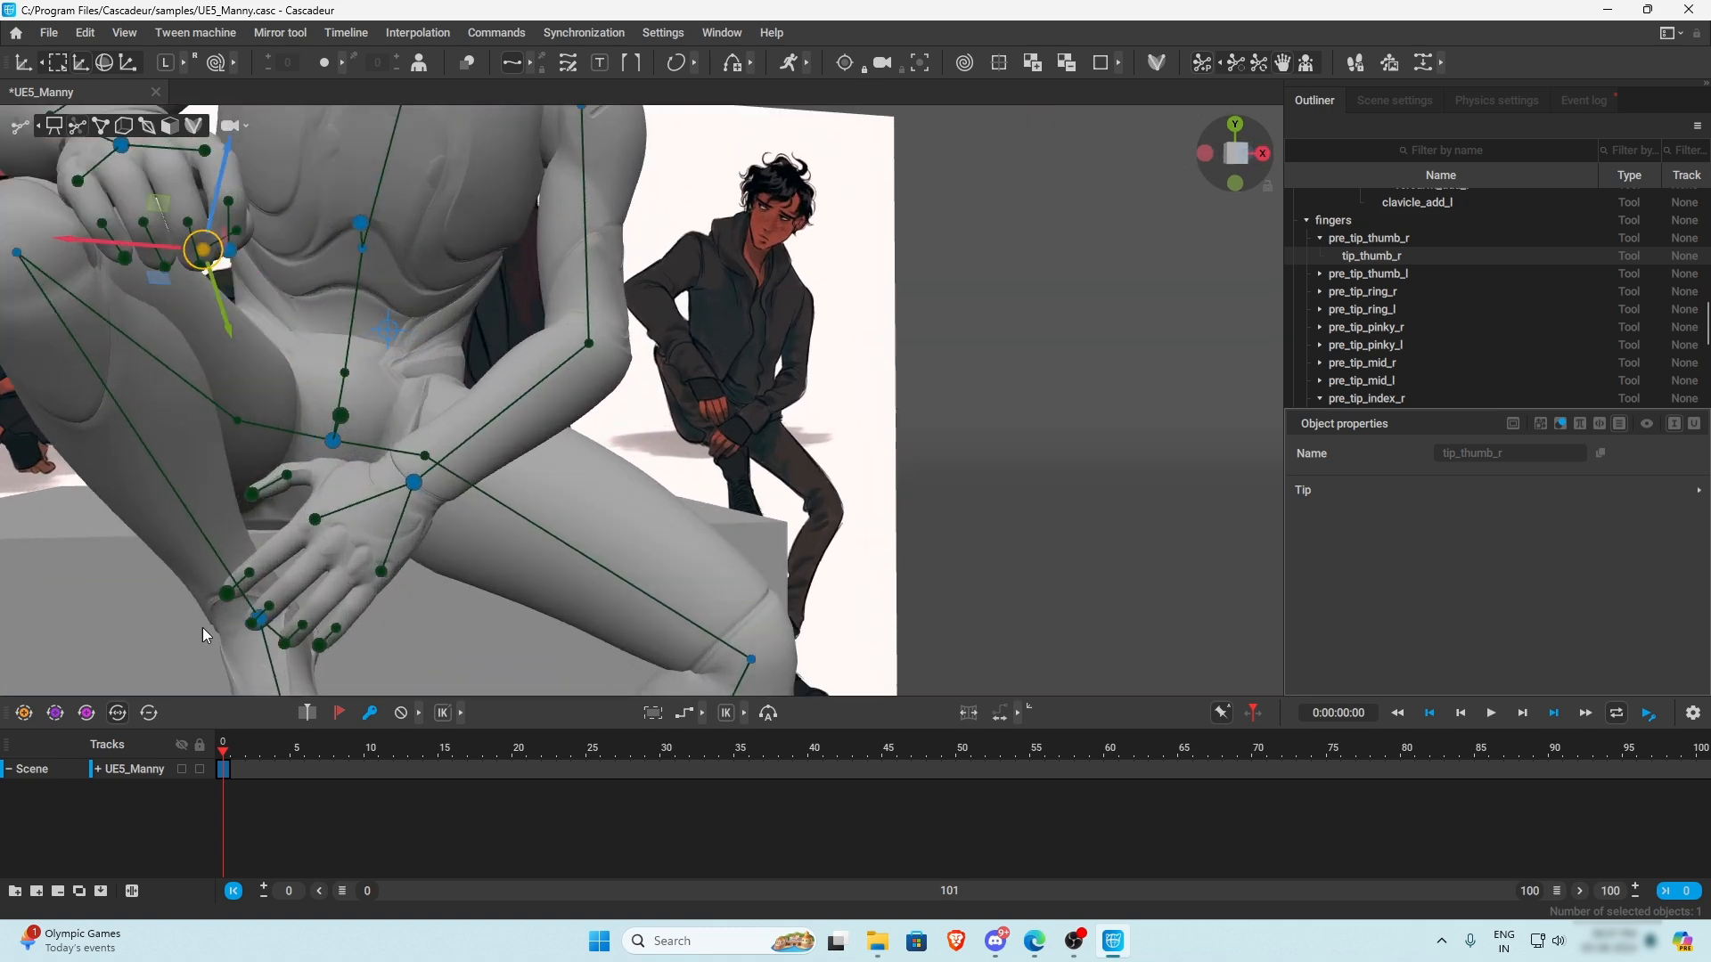
{"action": "middle_click_drag", "start_coordinate": [203, 628], "coordinate": [395, 610]}
{"action": "left_click", "coordinate": [418, 574]}
{"action": "left_click_drag", "start_coordinate": [397, 583], "coordinate": [540, 654], "text": "alt"}
{"action": "left_click_drag", "start_coordinate": [465, 595], "coordinate": [374, 559]}
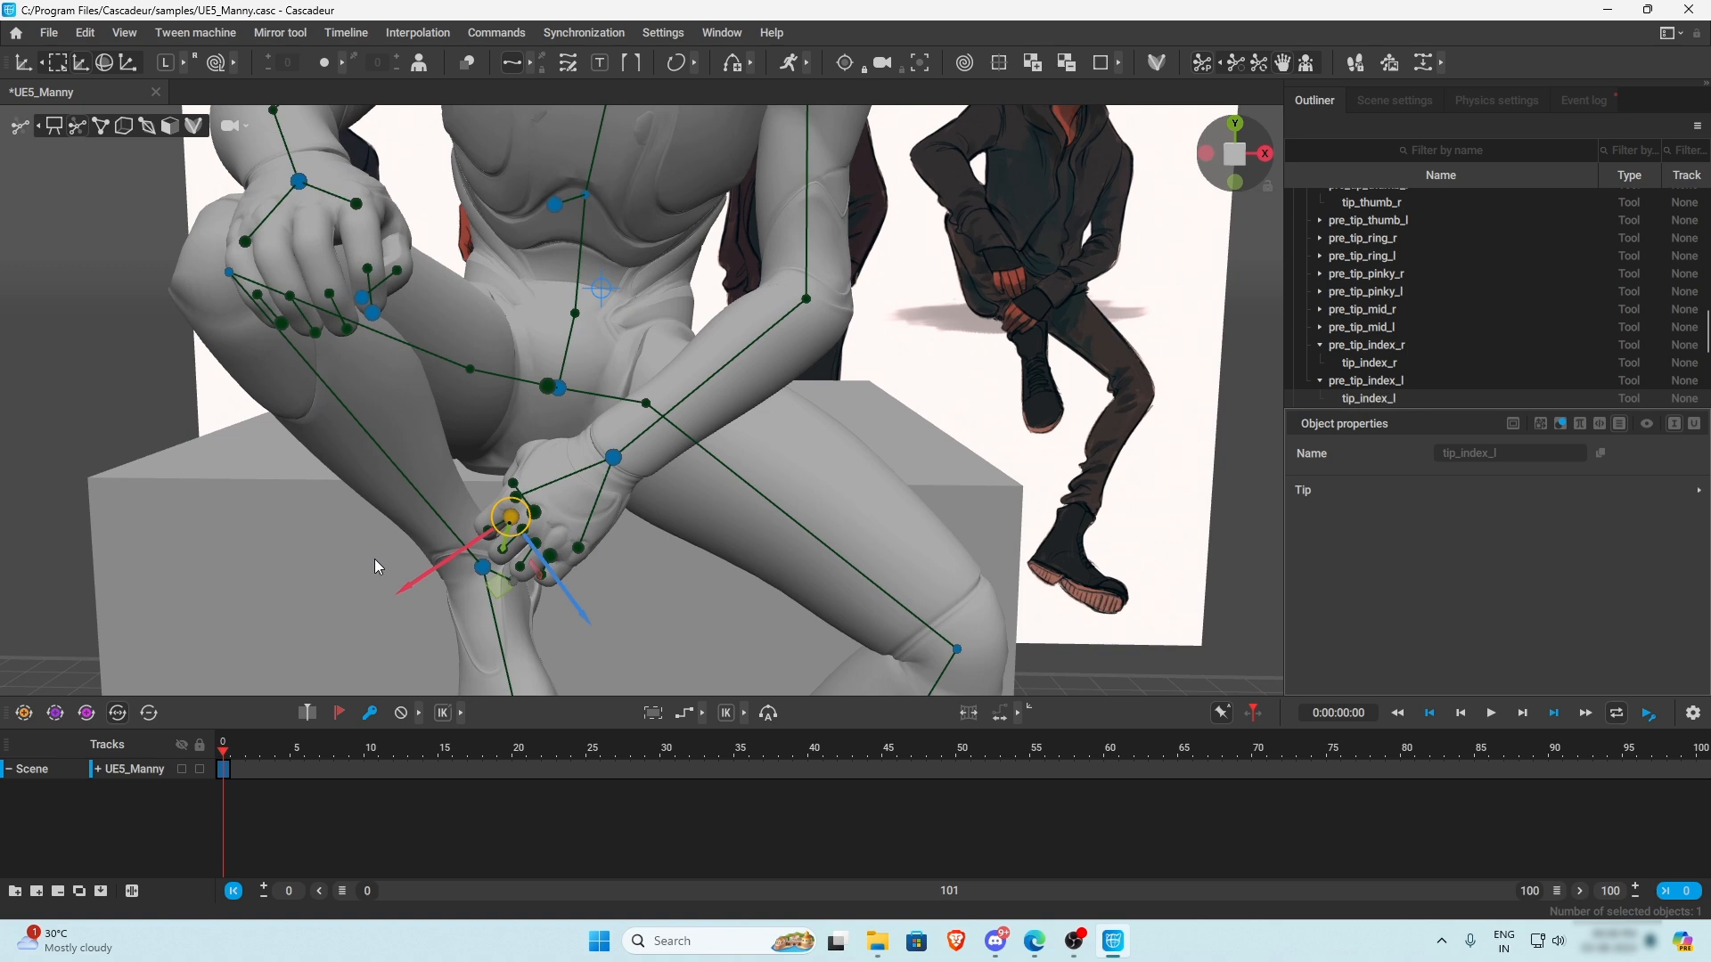
{"action": "scroll", "coordinate": [453, 490], "scroll_direction": "down", "scroll_amount": 4}
{"action": "left_click", "coordinate": [793, 565]}
{"action": "scroll", "coordinate": [780, 529], "scroll_direction": "down", "scroll_amount": 2}
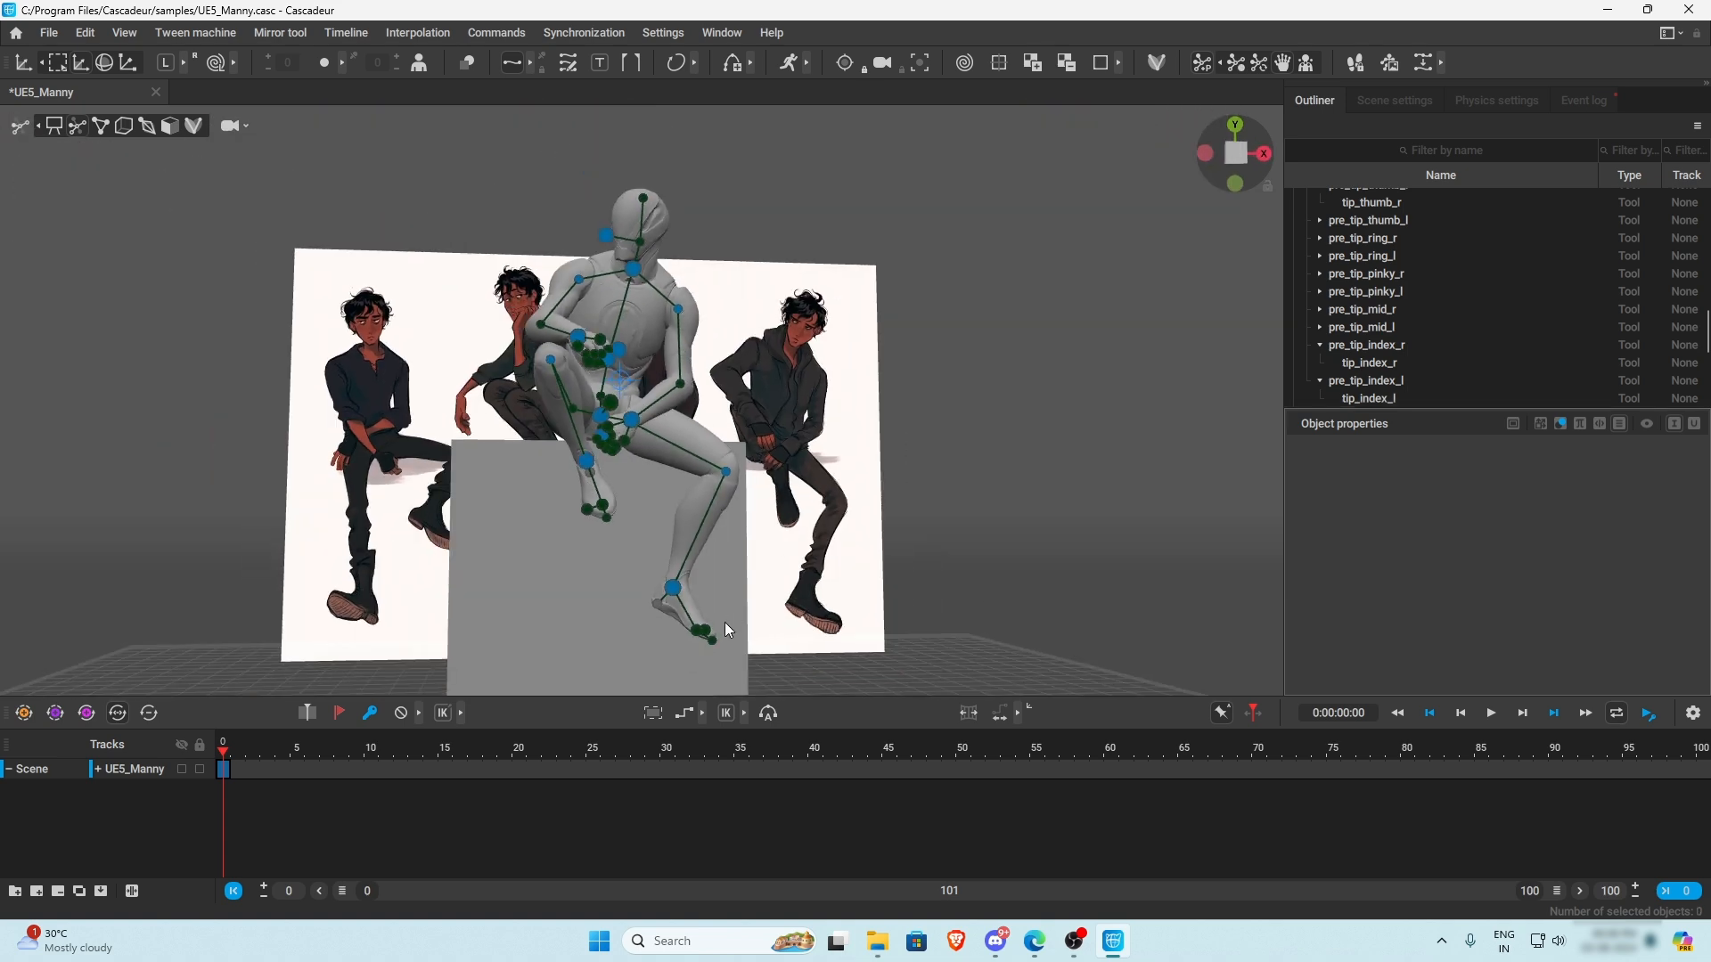
- Select the left foot controller and switch the gizmo back to global axes
{"action": "left_click_drag", "start_coordinate": [725, 622], "coordinate": [955, 649], "text": "alt"}
{"action": "left_click", "coordinate": [676, 623]}
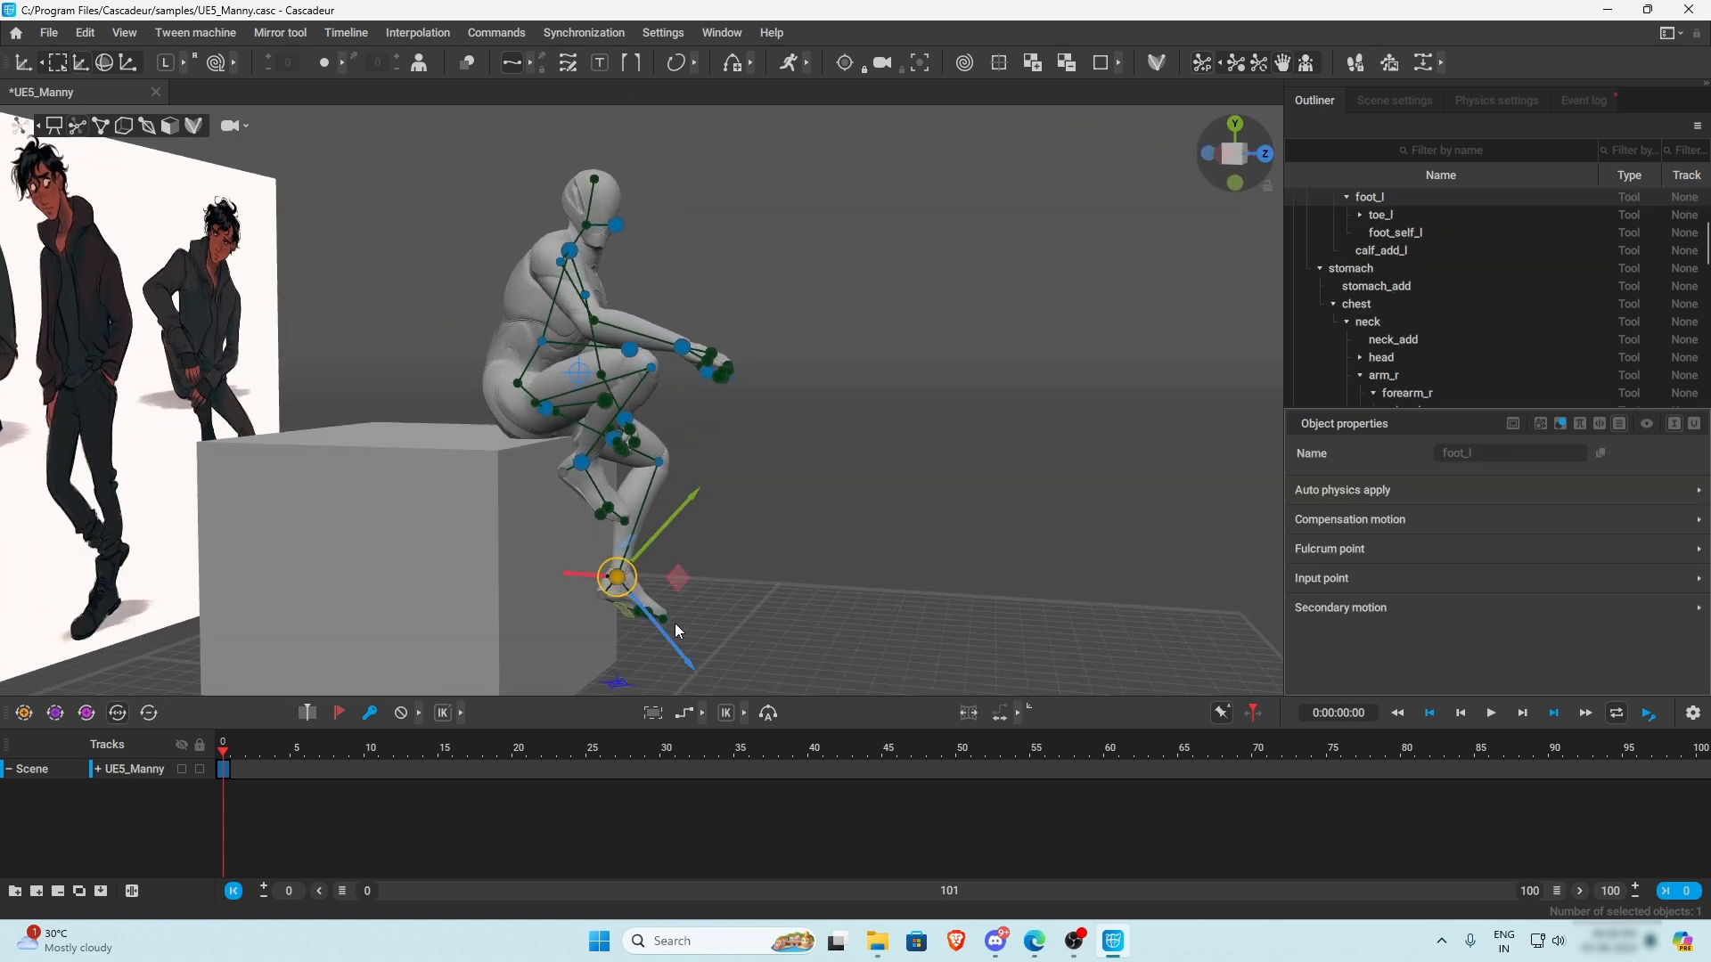
{"action": "left_click", "coordinate": [178, 65]}
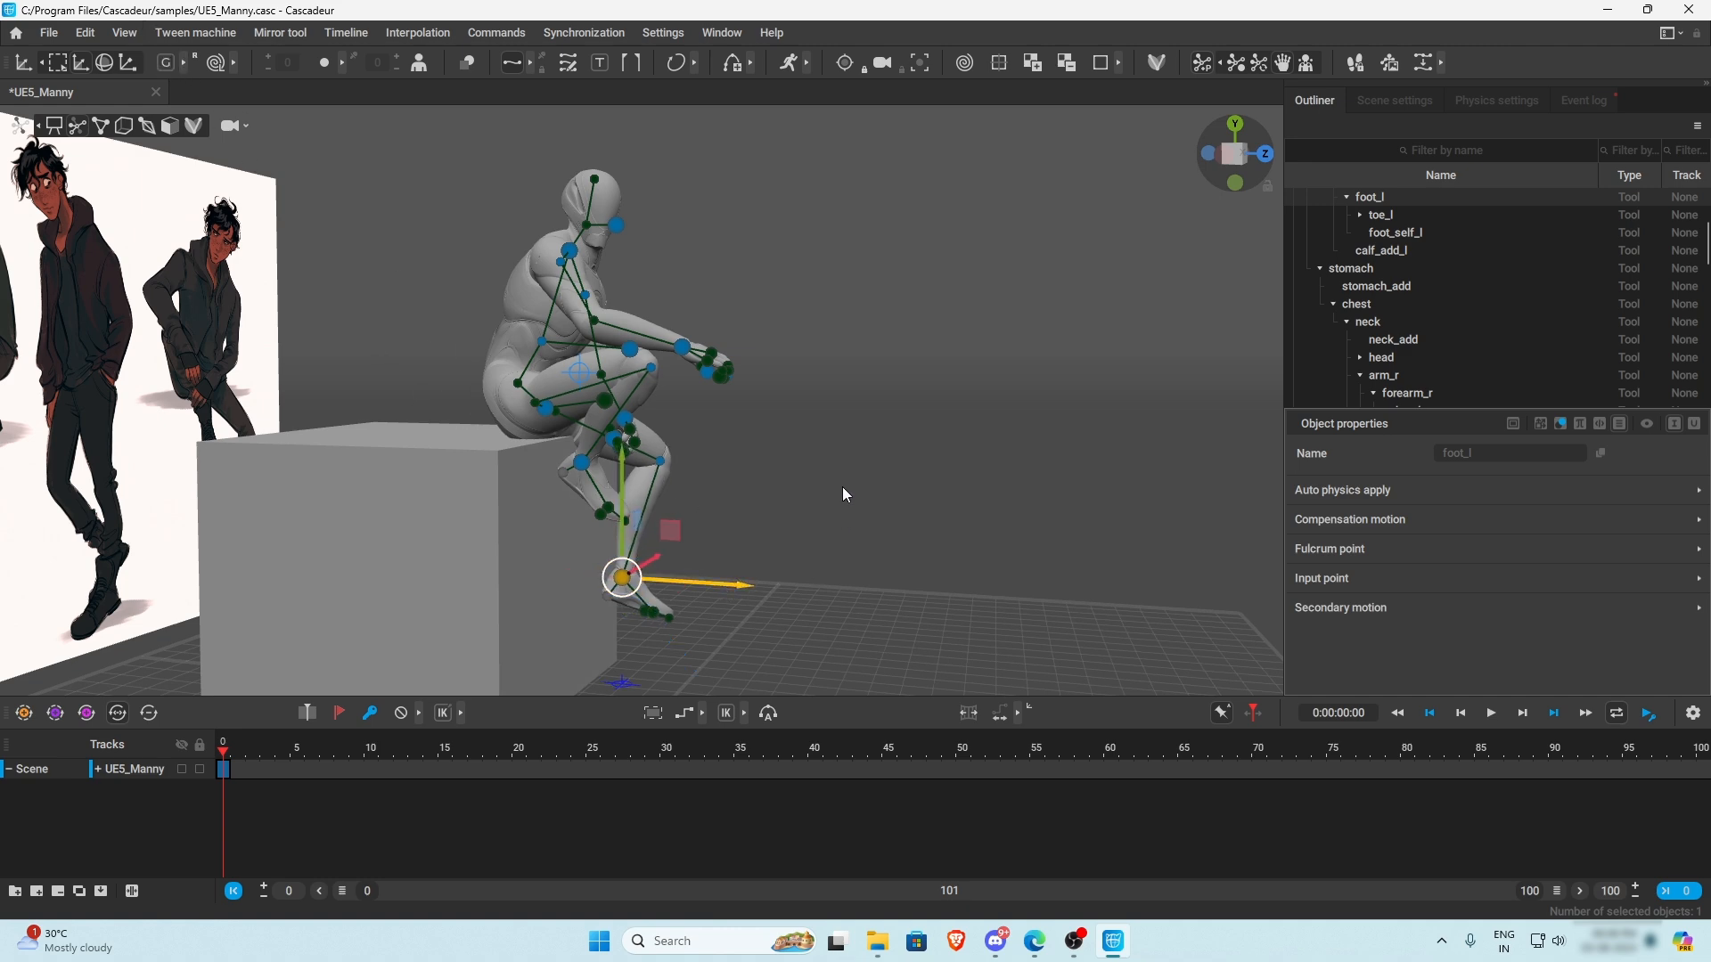
{"action": "left_click_drag", "start_coordinate": [842, 486], "coordinate": [529, 493], "text": "alt"}
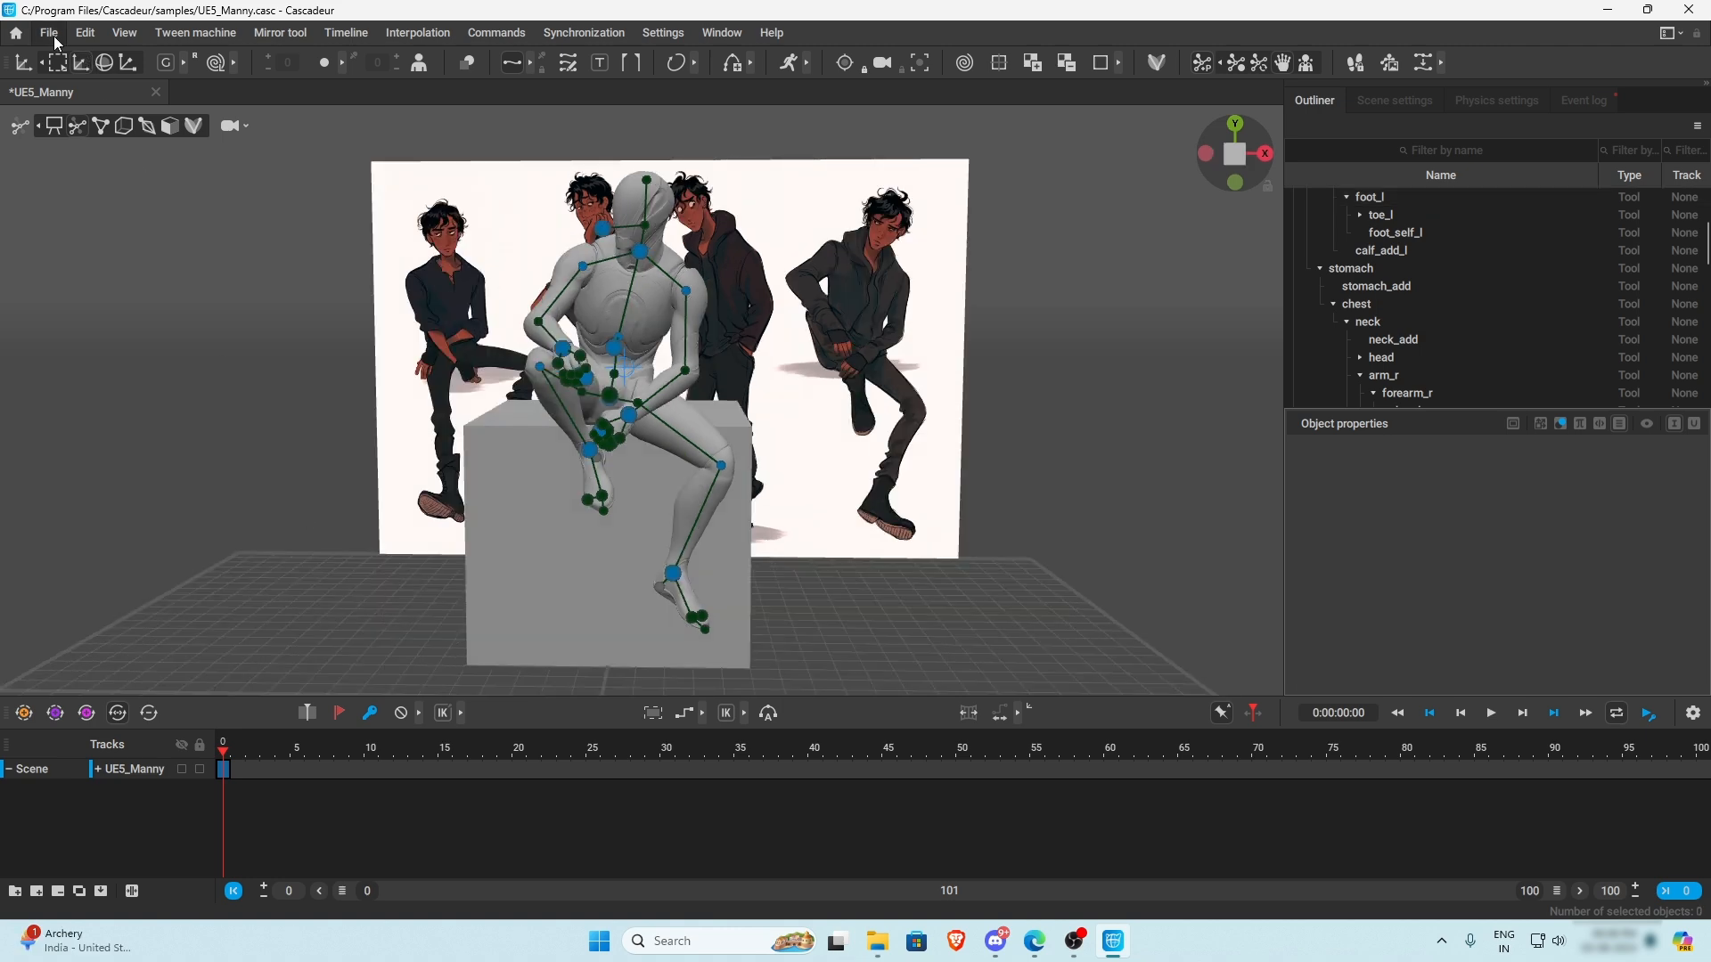
- Save the scene as pose1 in the Documents folder as a Cascadeur project file
{"action": "left_click", "coordinate": [50, 38]}
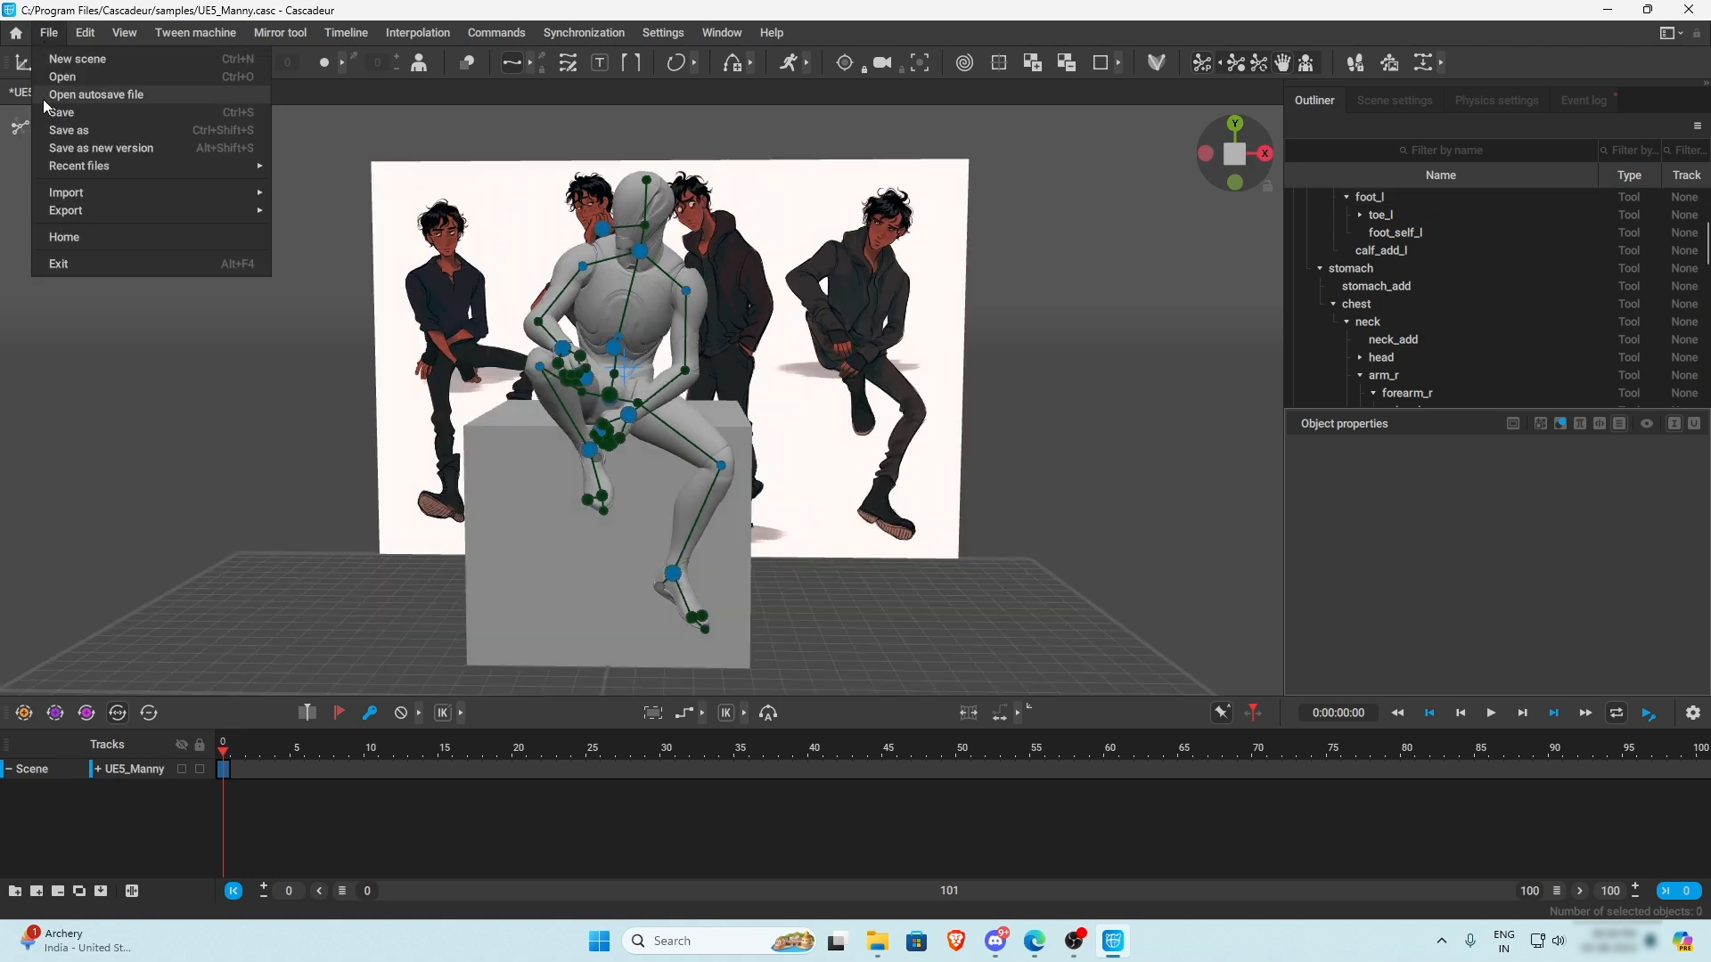
{"action": "left_click", "coordinate": [94, 114]}
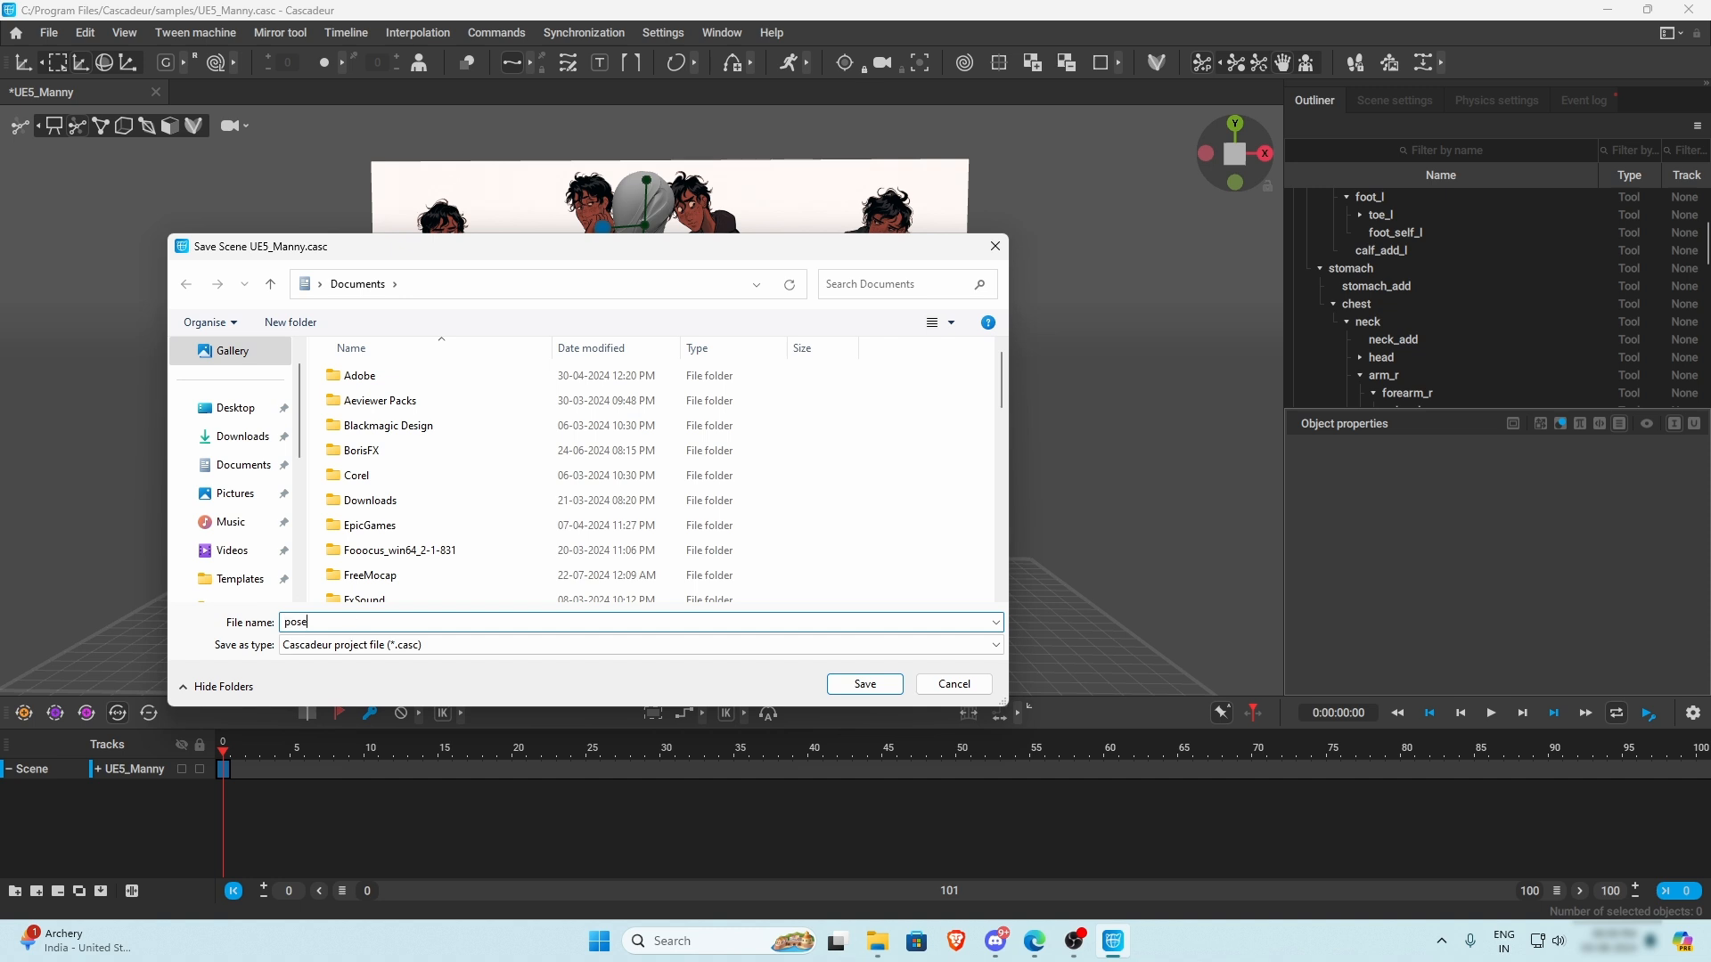
{"action": "key", "text": "Return"}
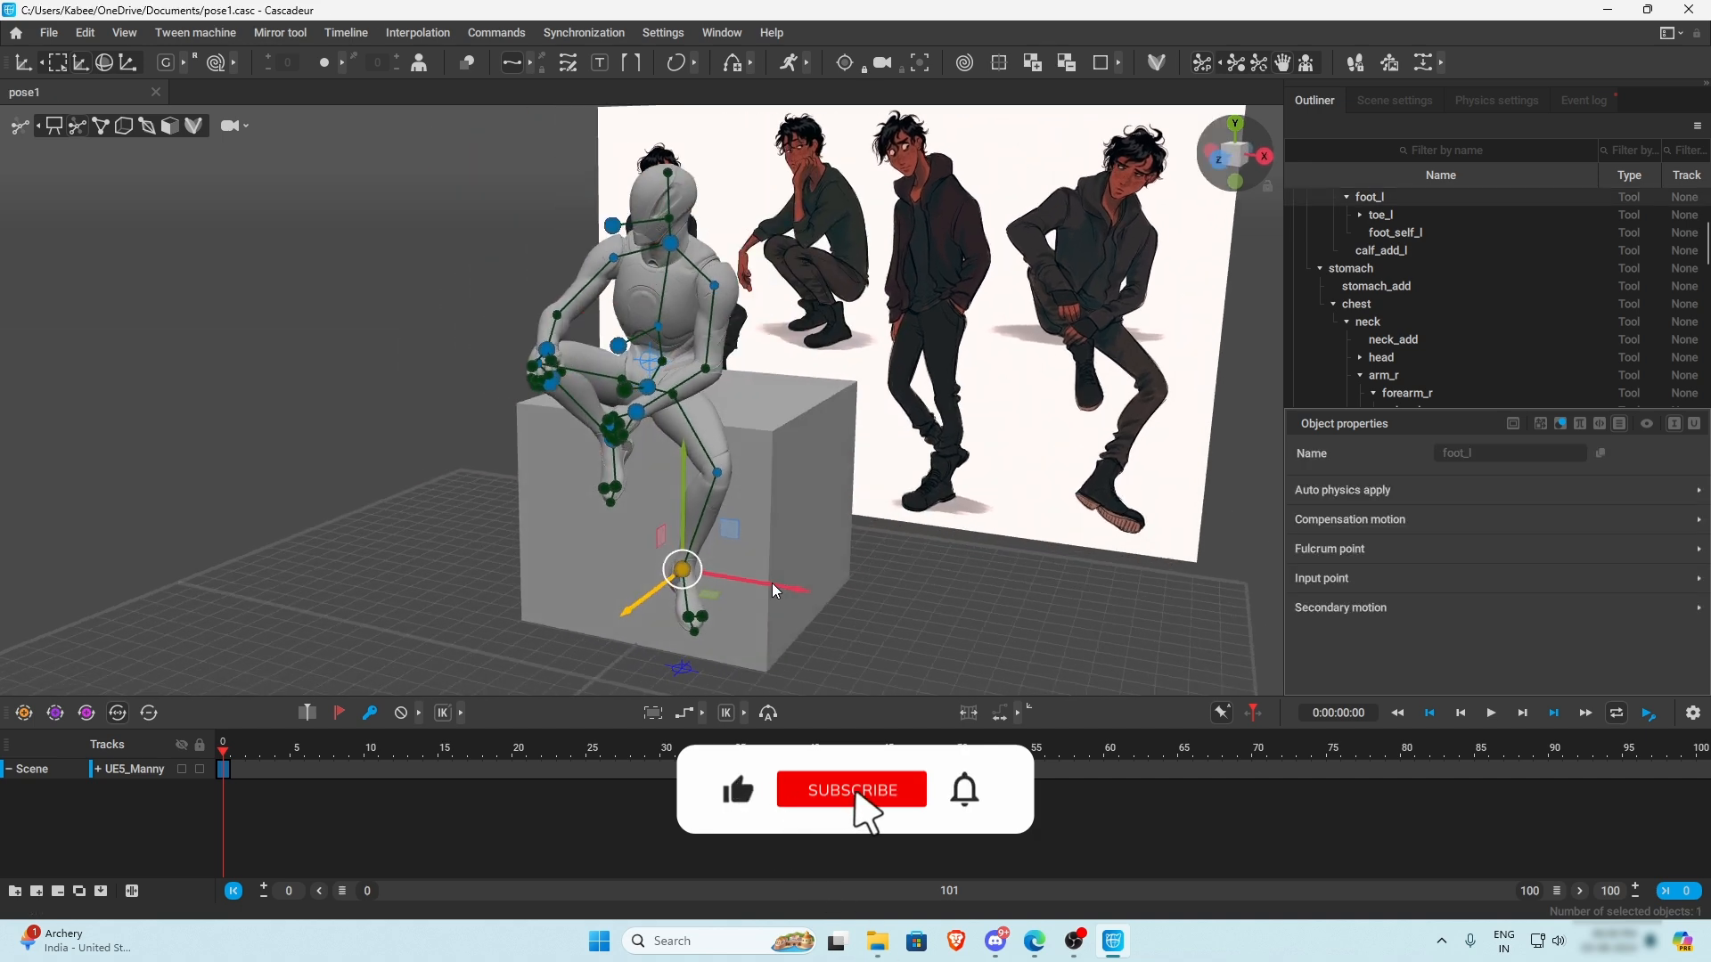
{"action": "left_click_drag", "start_coordinate": [772, 583], "coordinate": [864, 559], "text": "alt"}
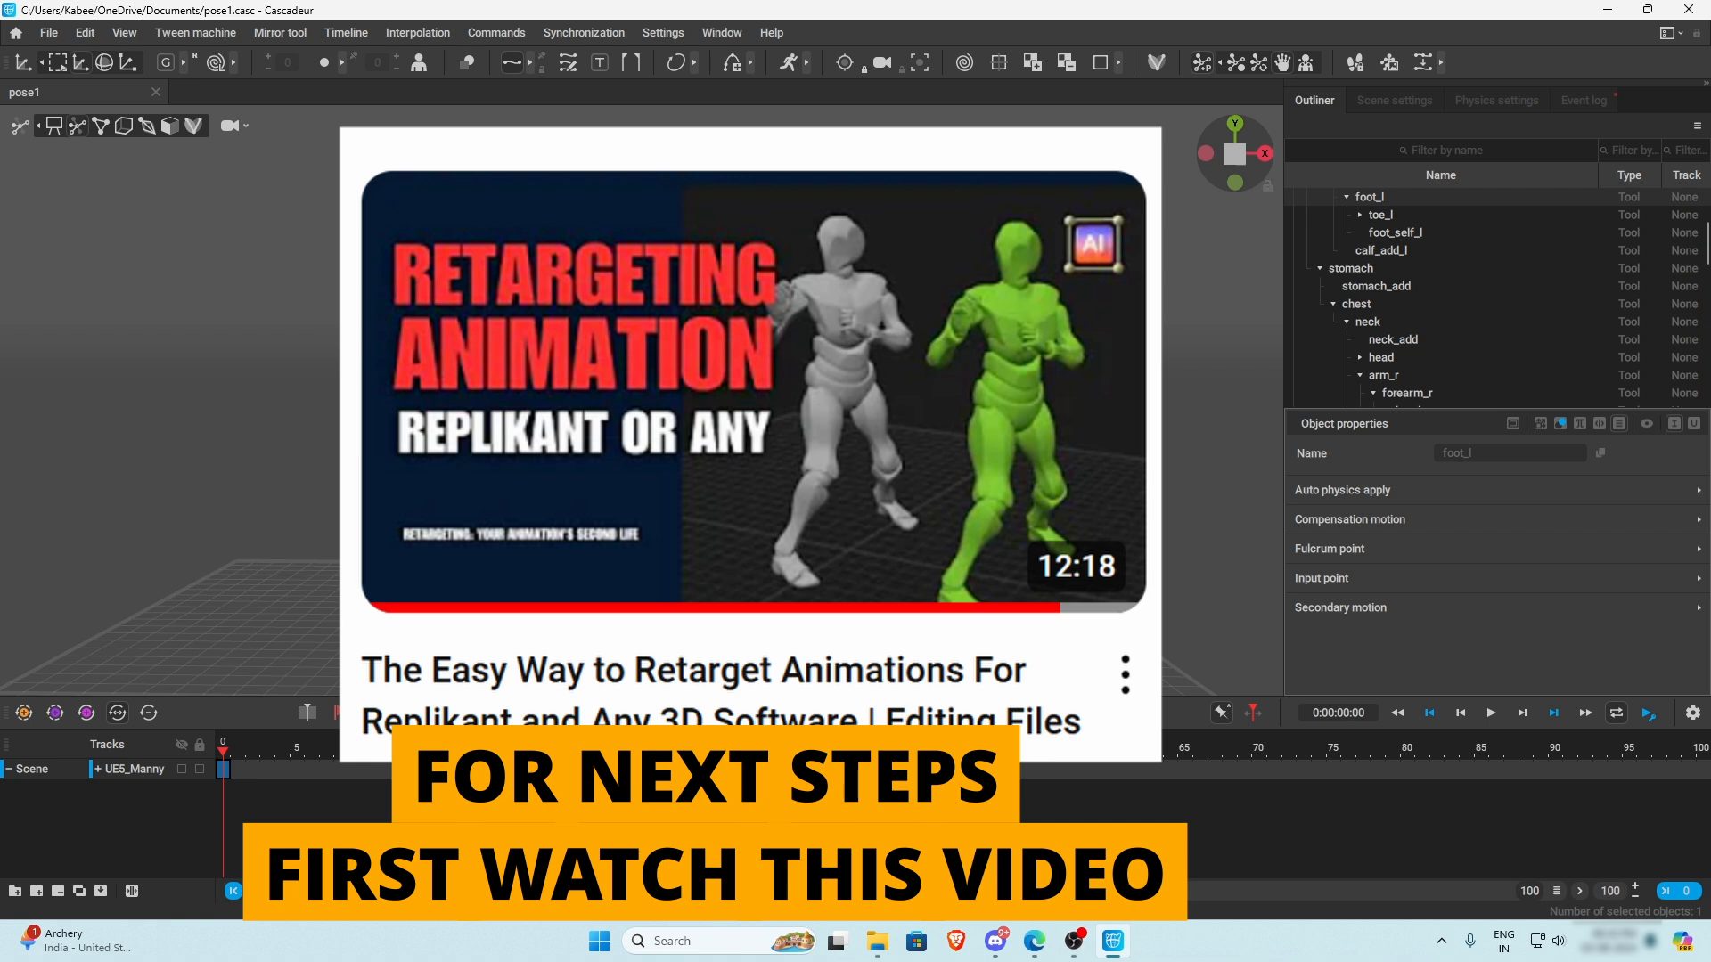
{"action": "mouse_move", "coordinate": [865, 559]}
{"action": "left_mouse_down", "text": "alt"}
{"action": "mouse_move", "coordinate": [766, 562]}
{"action": "mouse_move", "coordinate": [855, 548]}
{"action": "left_mouse_up", "text": "alt"}
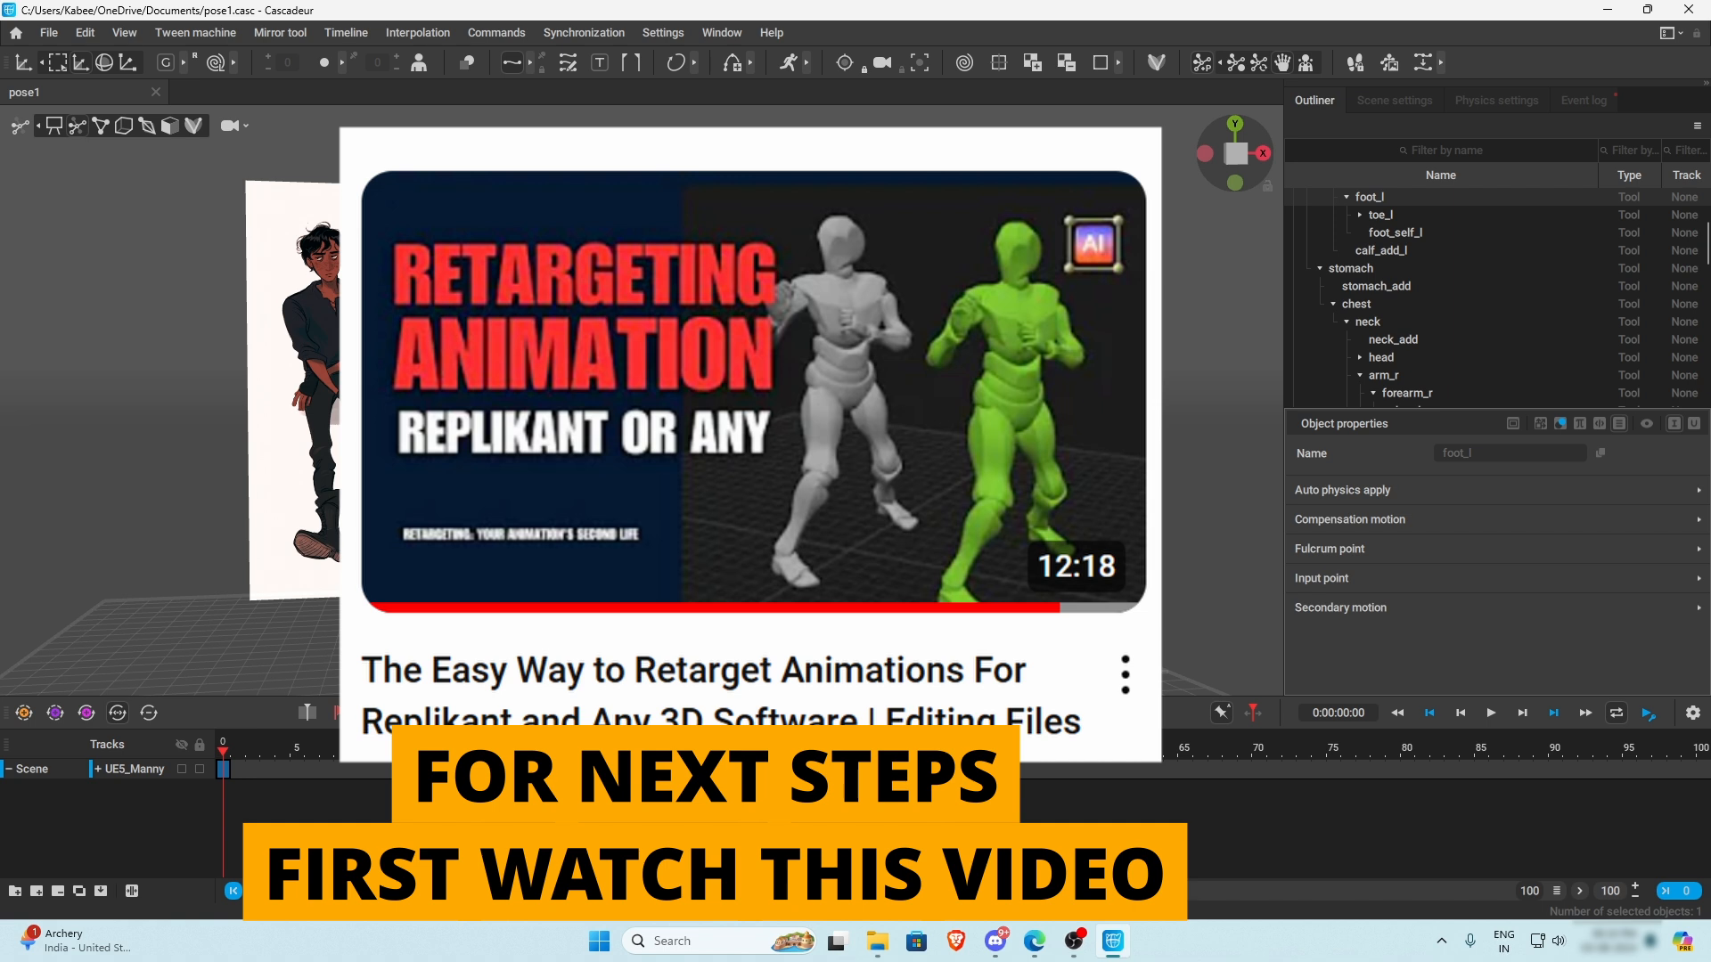
- Open the replikant project from the list of recent projects alongside the pose1 scene
{"action": "left_click_drag", "start_coordinate": [784, 553], "coordinate": [828, 557], "text": "alt"}
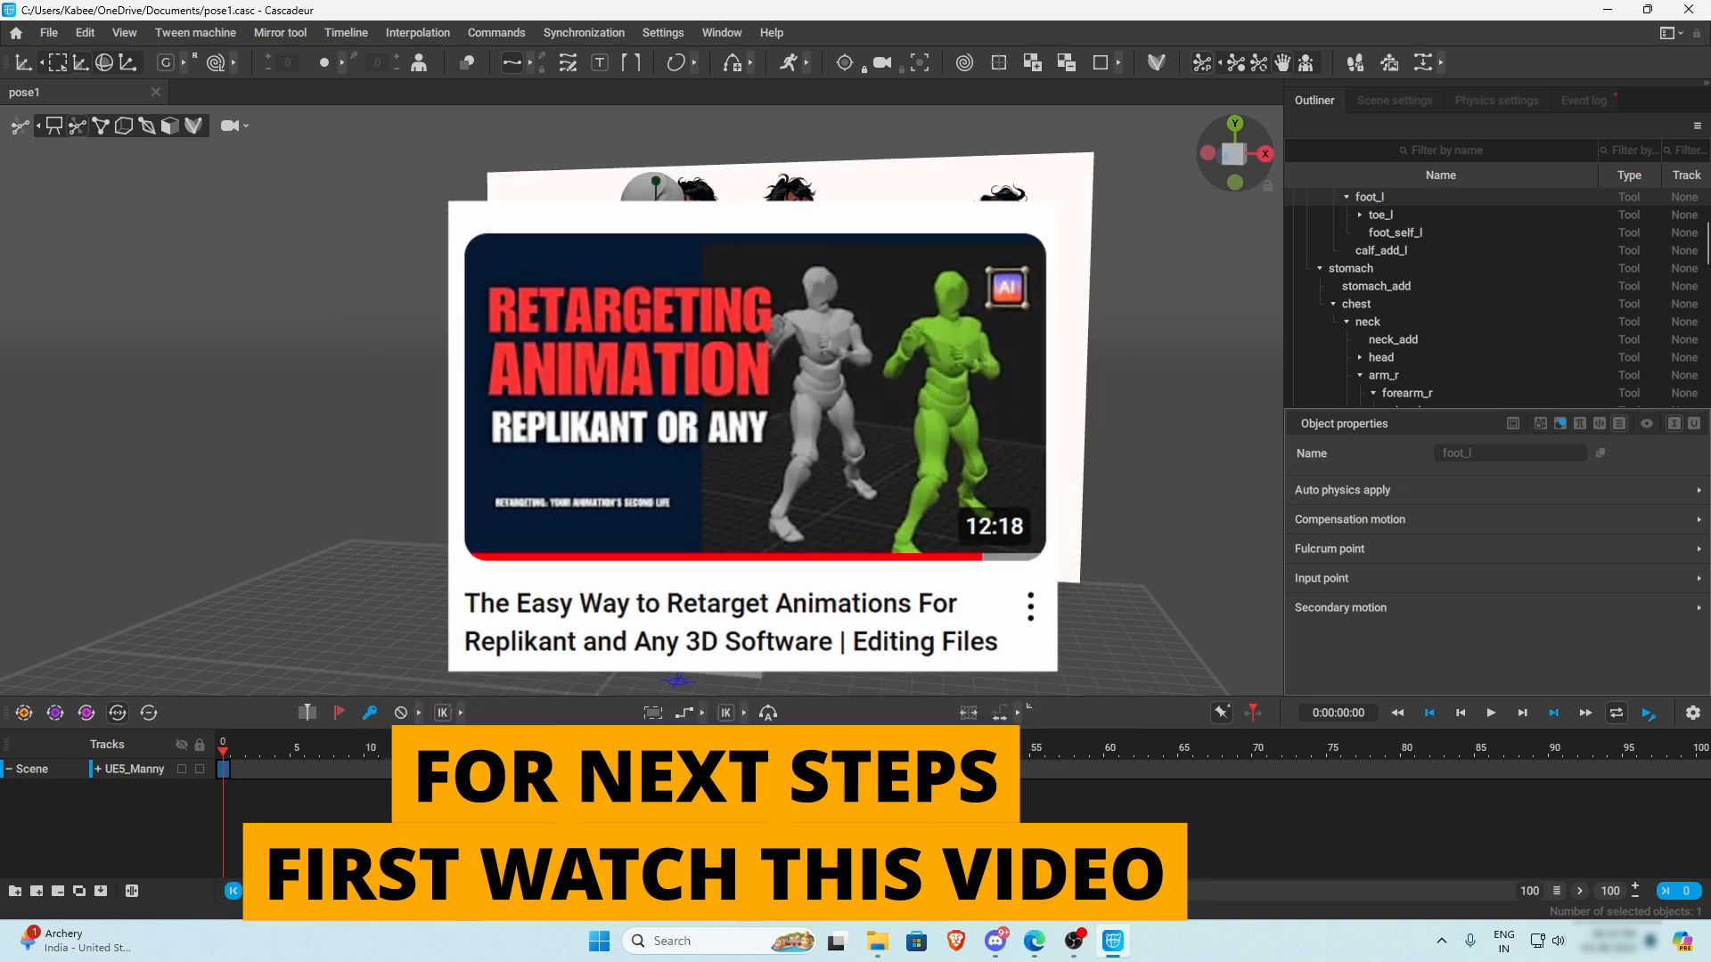
{"action": "left_click_drag", "start_coordinate": [775, 562], "coordinate": [762, 461], "text": "alt"}
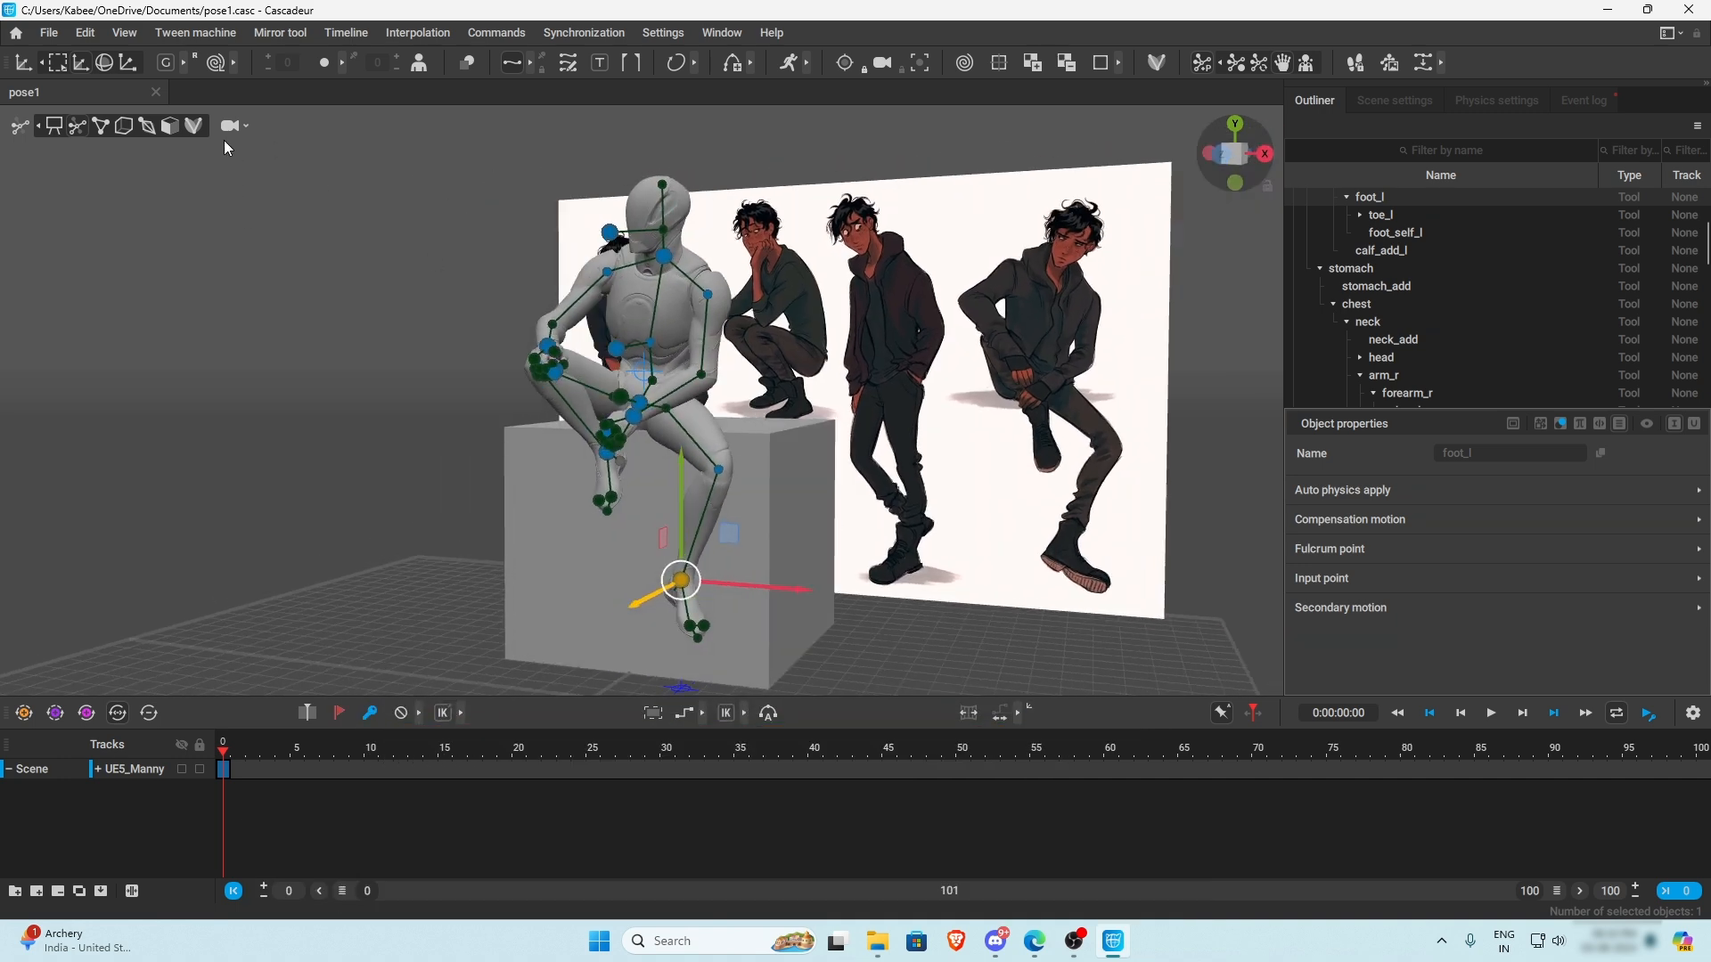
{"action": "left_click", "coordinate": [15, 33]}
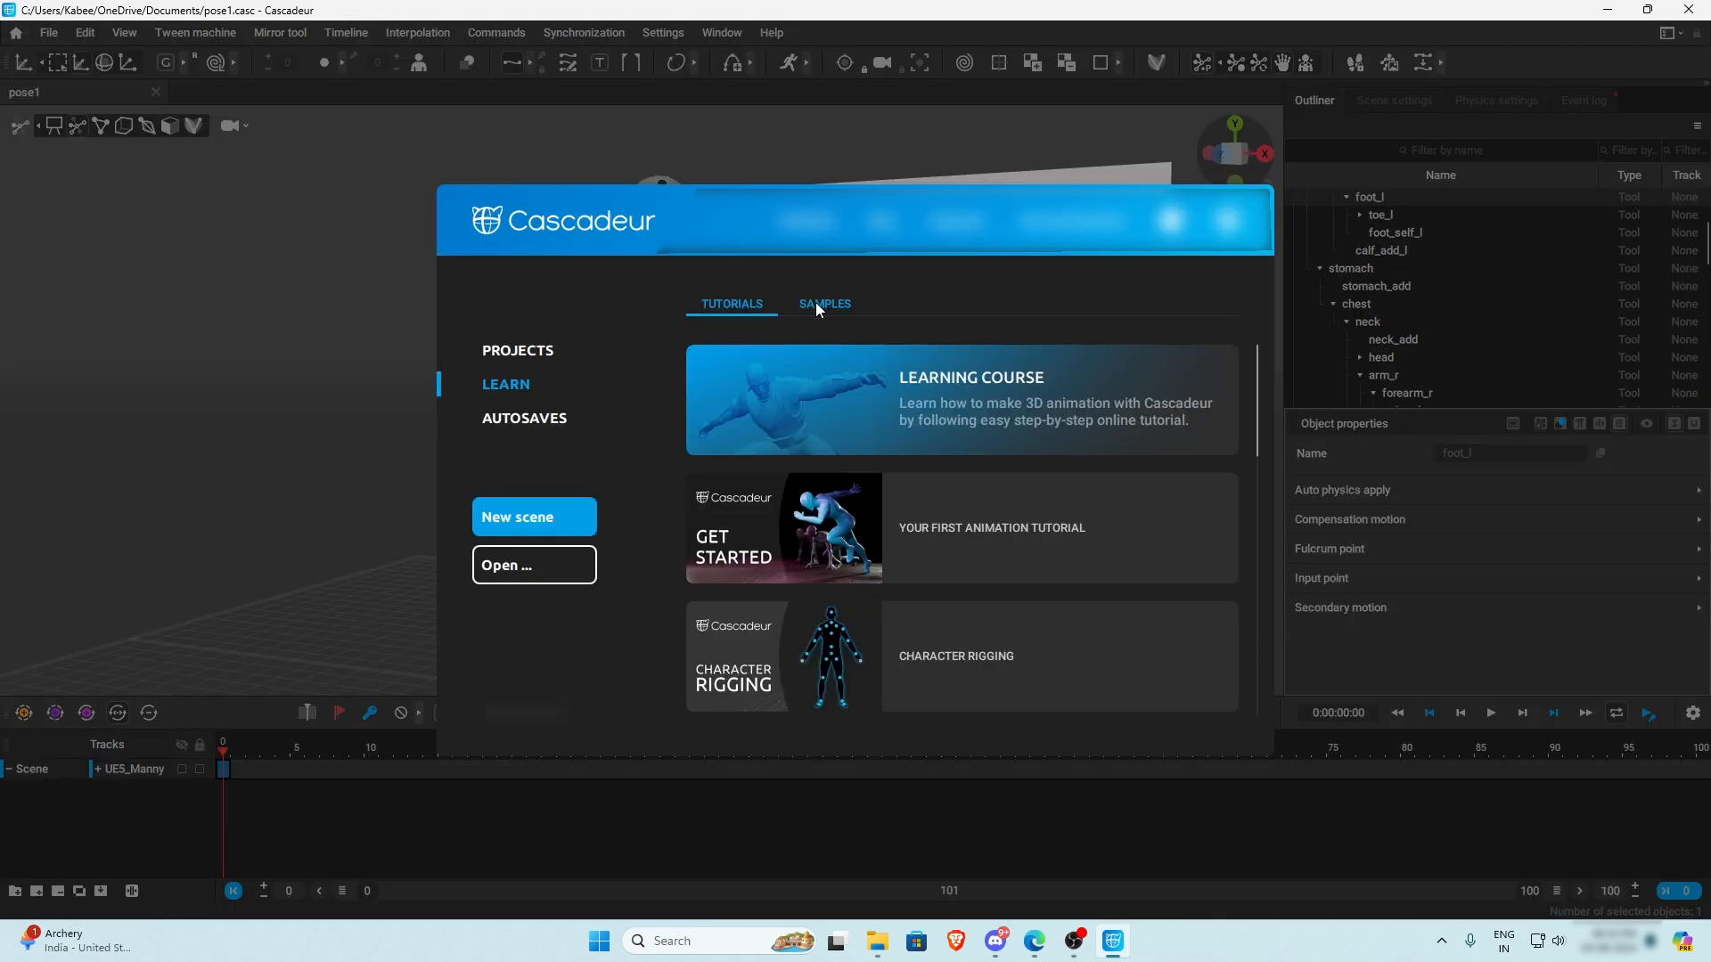
{"action": "left_click", "coordinate": [815, 304]}
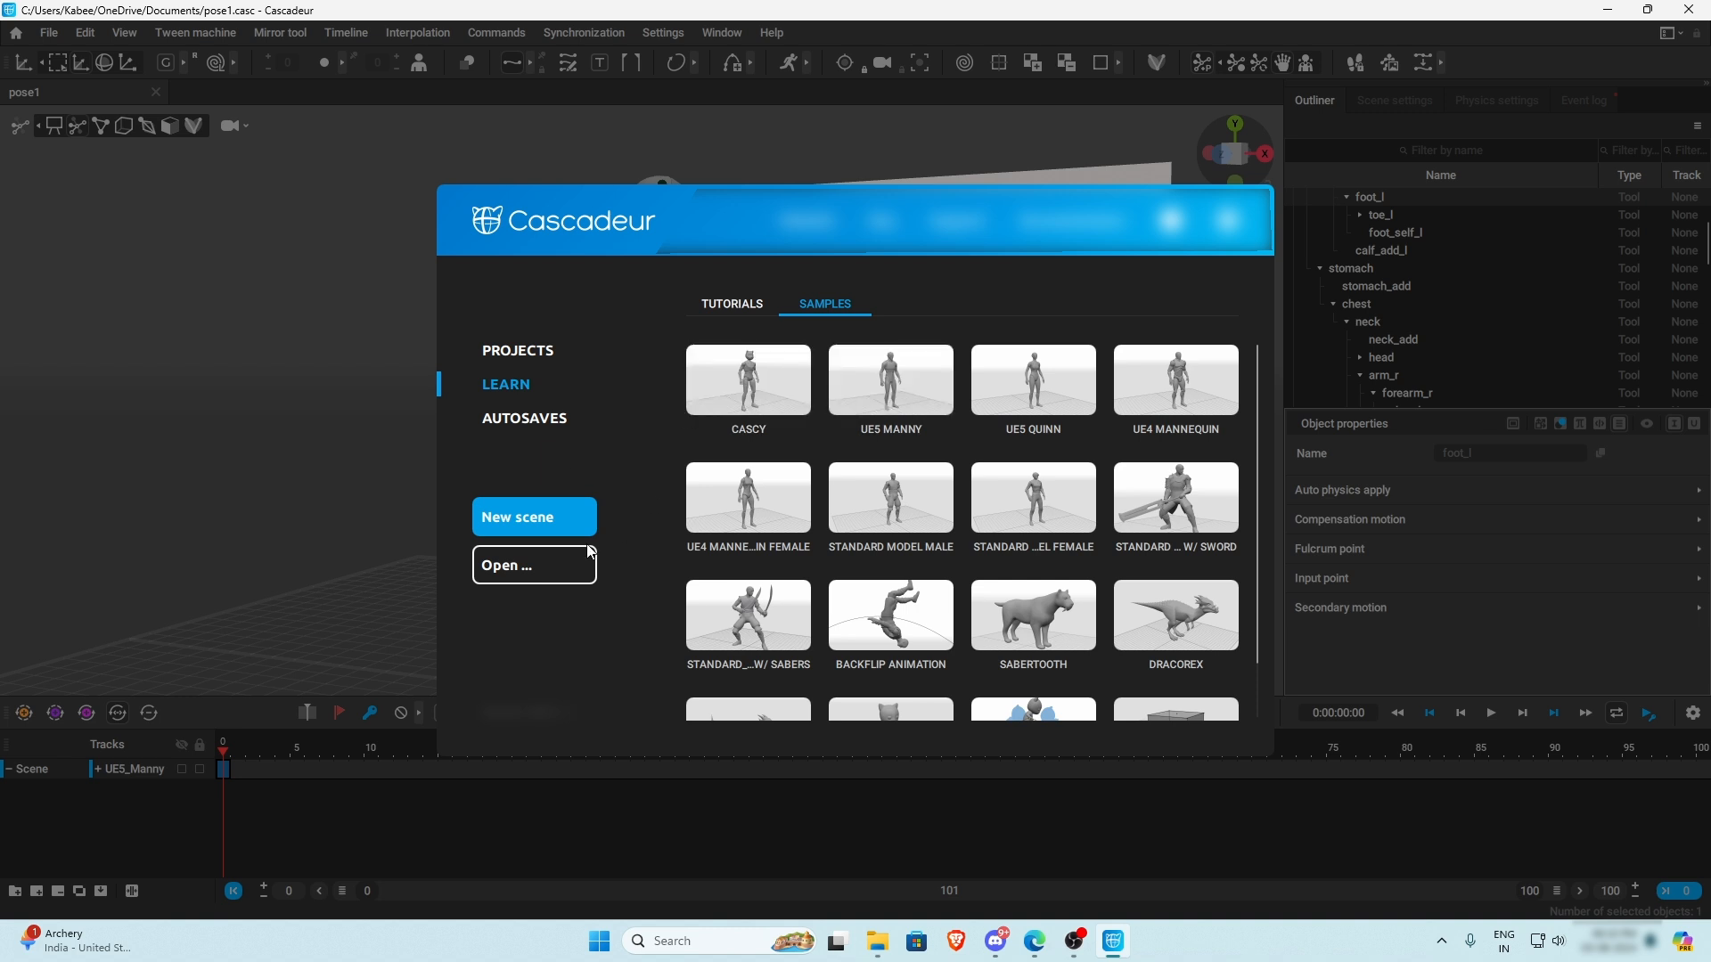
{"action": "left_click", "coordinate": [529, 353]}
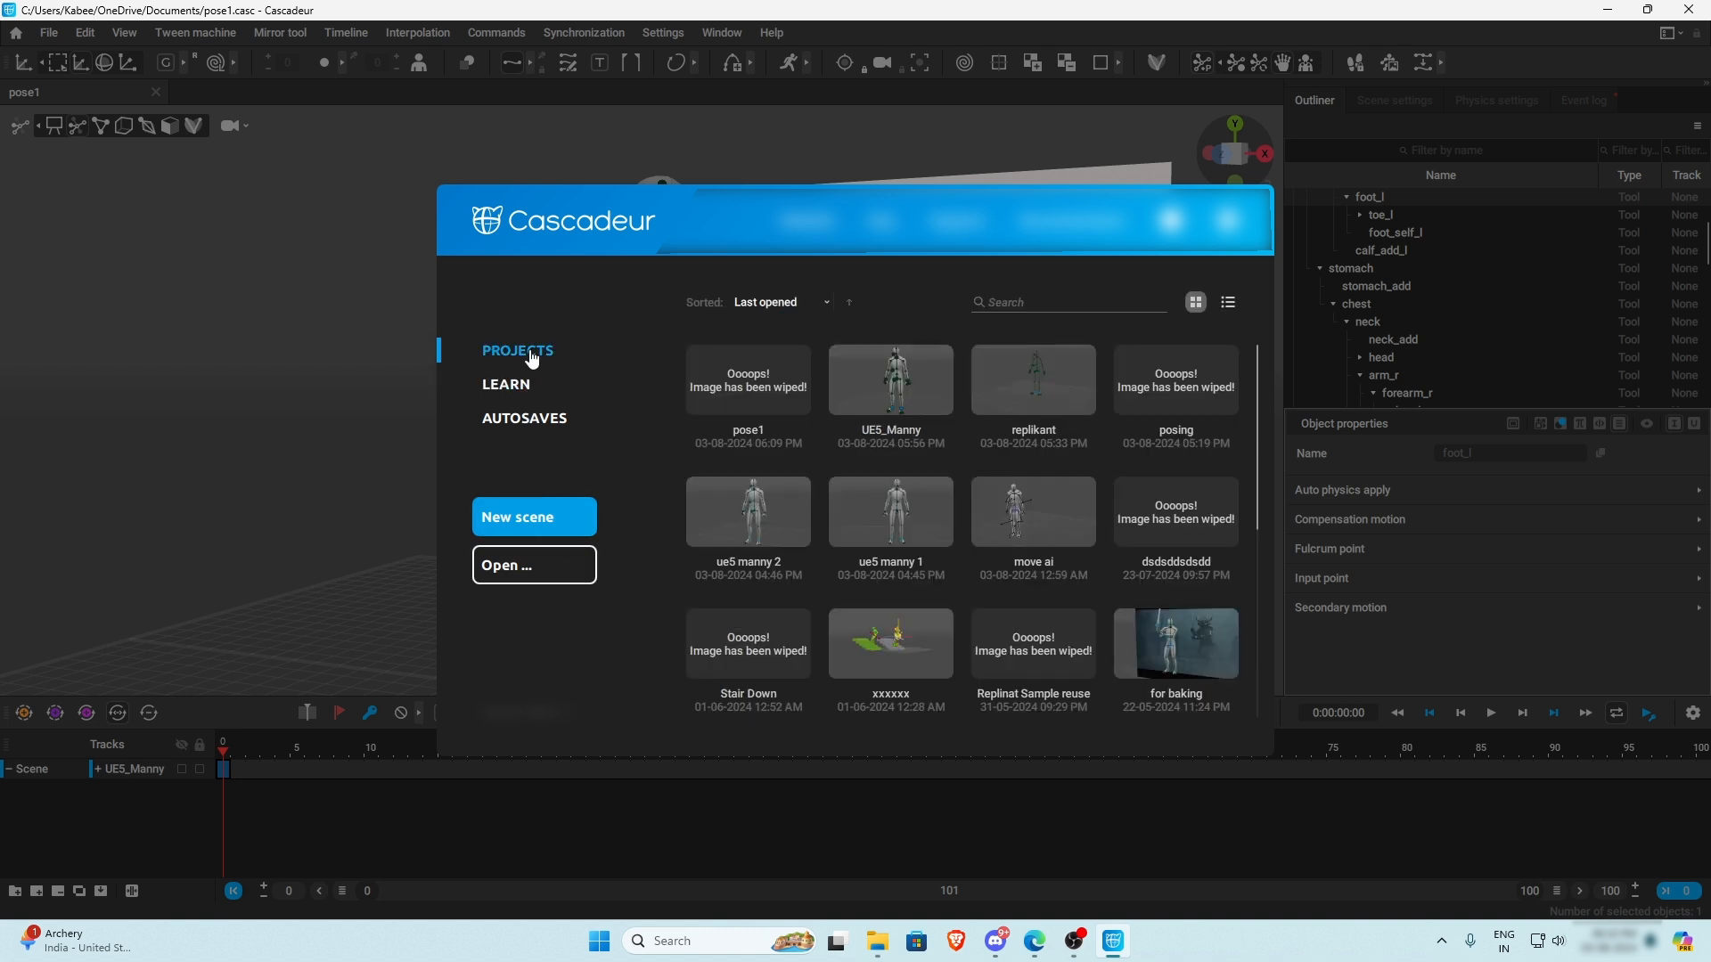
{"action": "left_click", "coordinate": [1013, 414]}
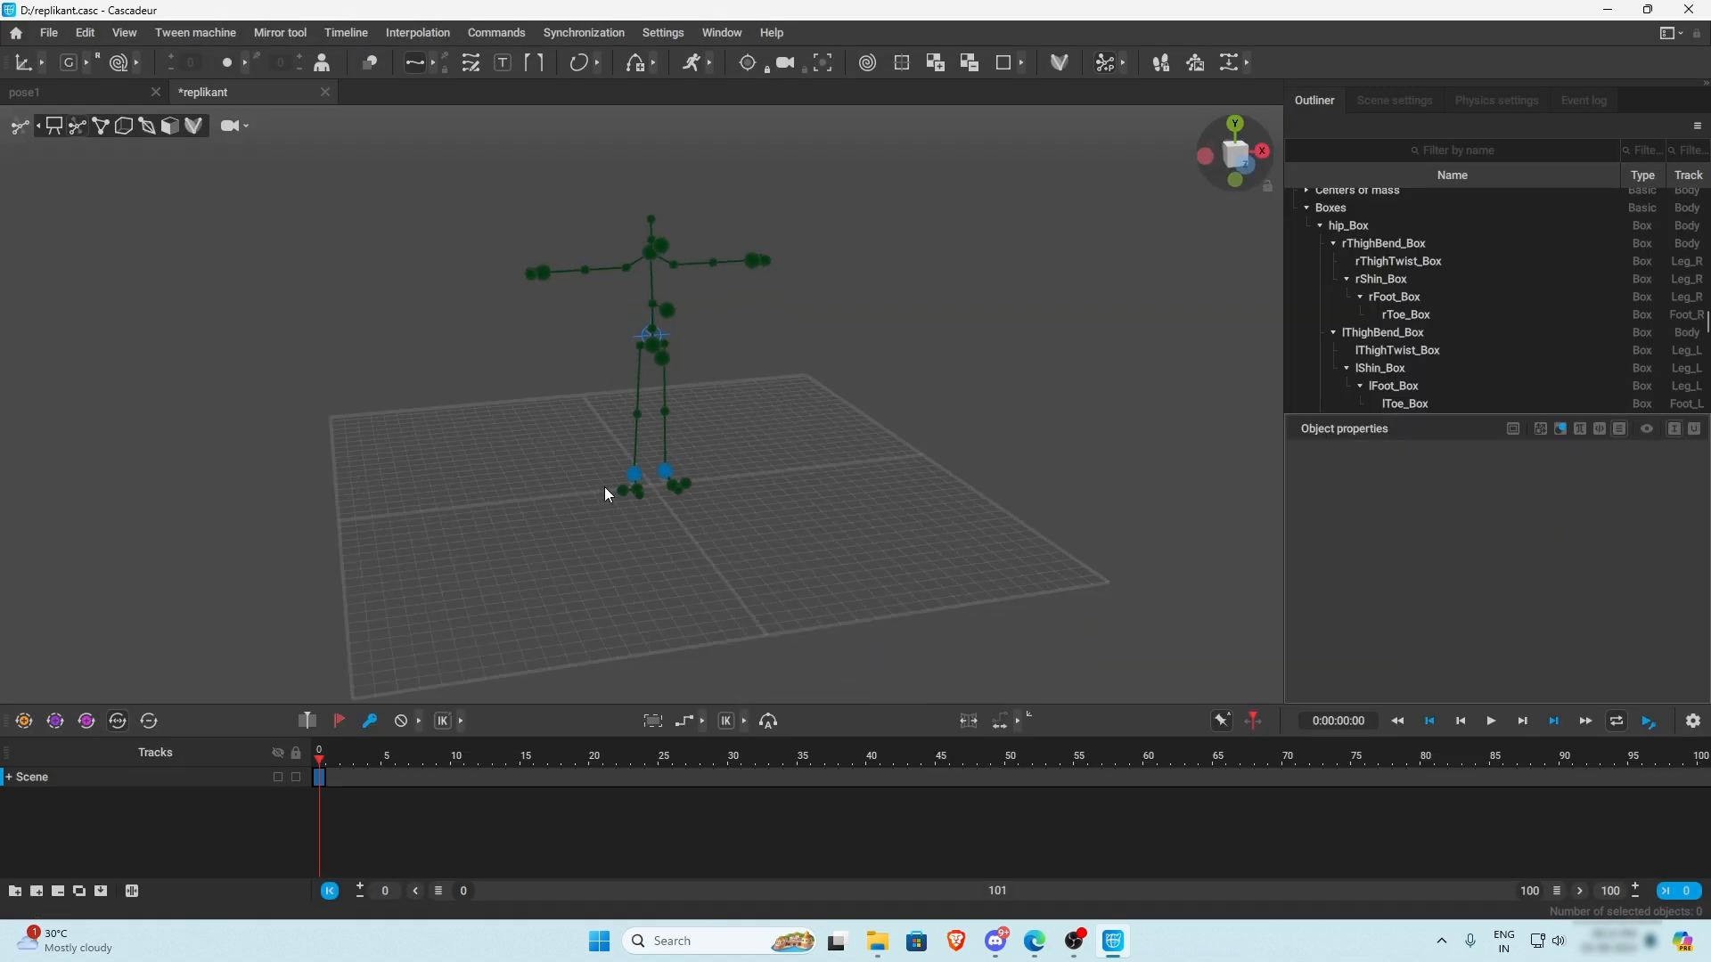
{"action": "right_click_drag", "start_coordinate": [604, 487], "coordinate": [464, 512]}
{"action": "right_click_drag", "start_coordinate": [570, 539], "coordinate": [739, 550]}
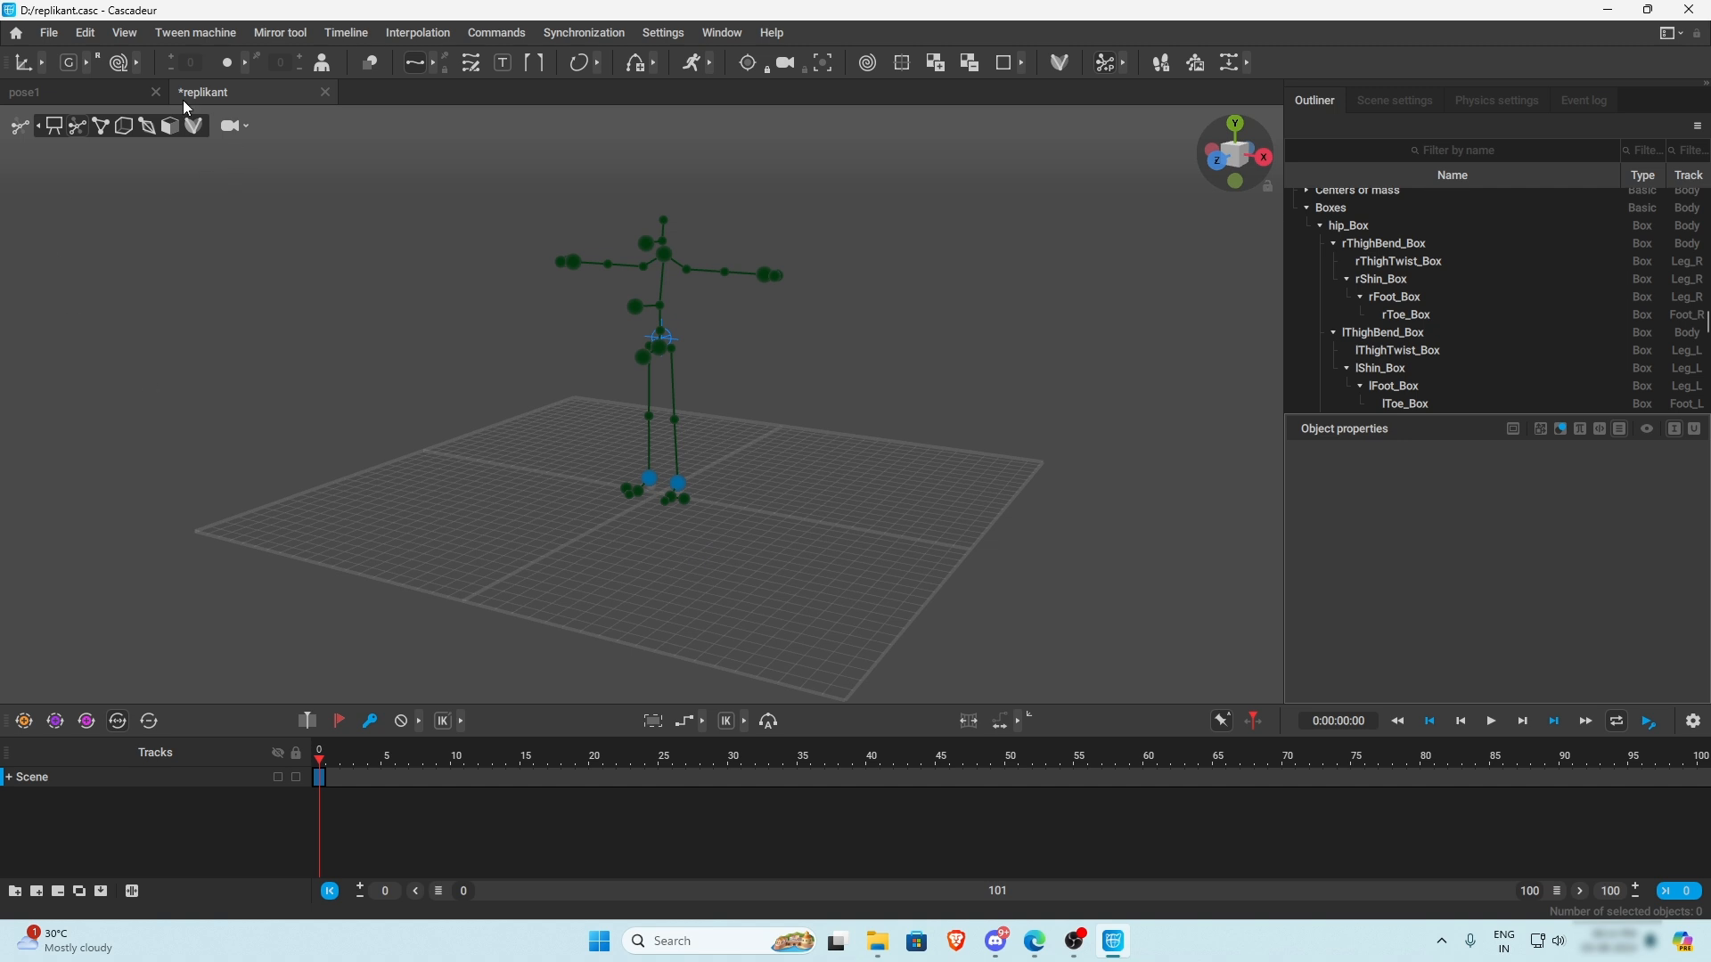
- Return to the pose1 scene and copy the seated Manny pose with Retargeting copy
{"action": "left_click", "coordinate": [40, 95]}
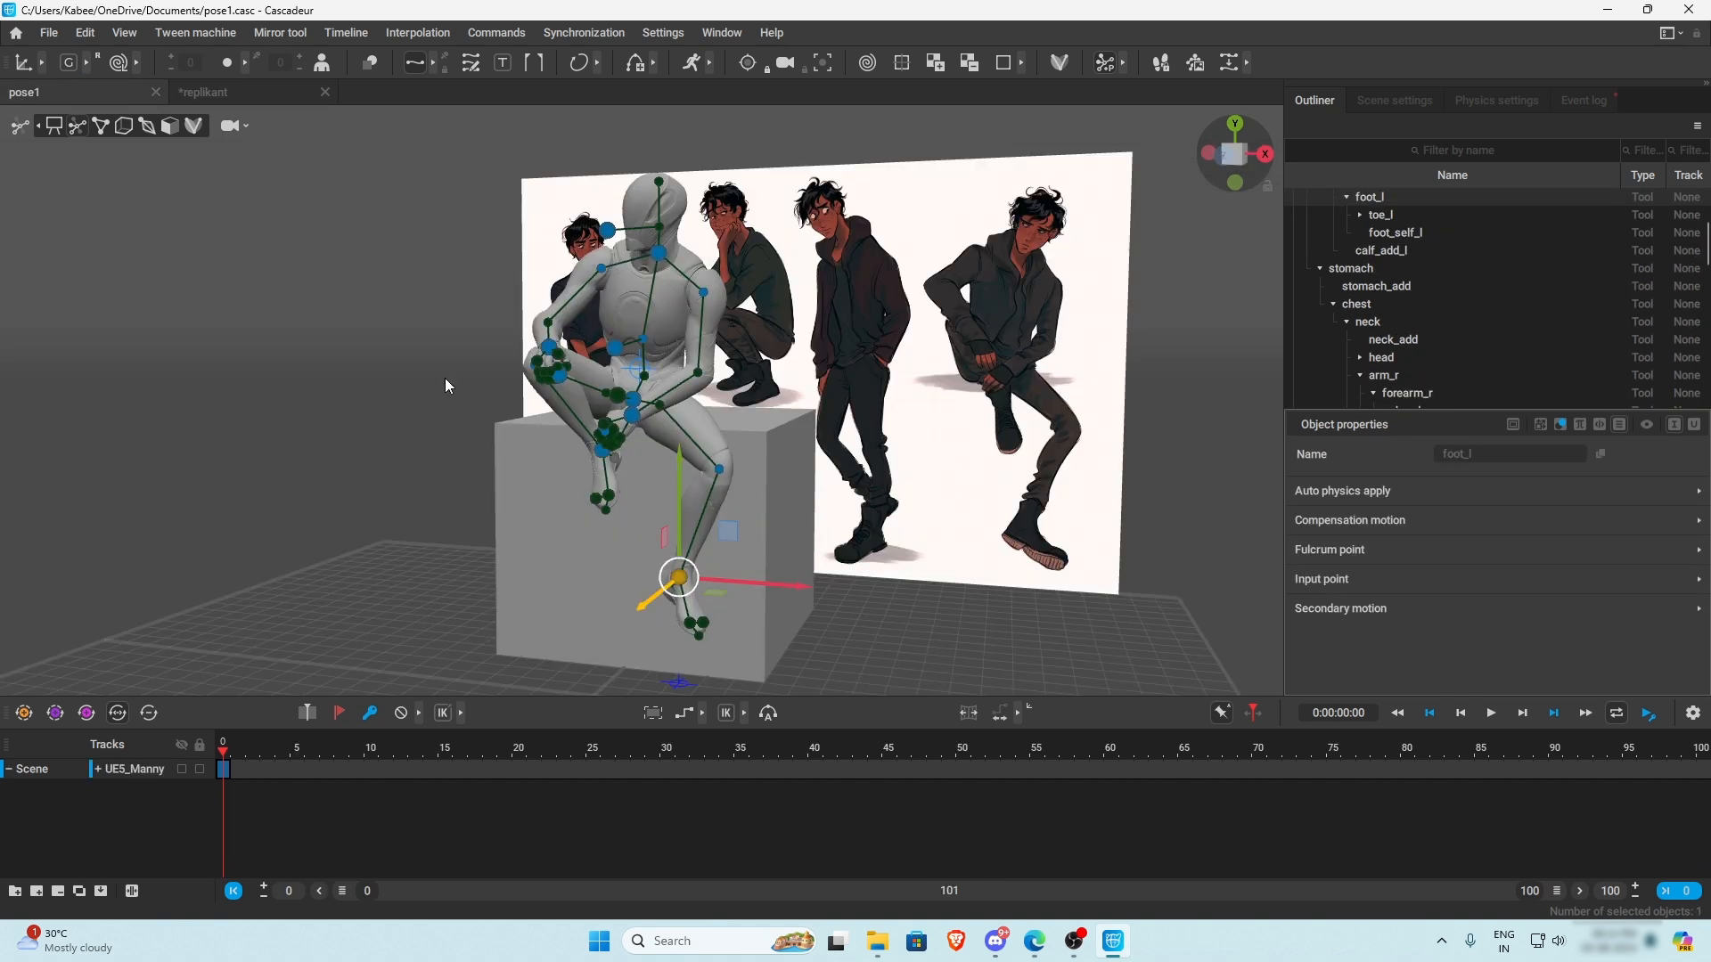
{"action": "scroll", "coordinate": [446, 392], "scroll_direction": "down", "scroll_amount": 3}
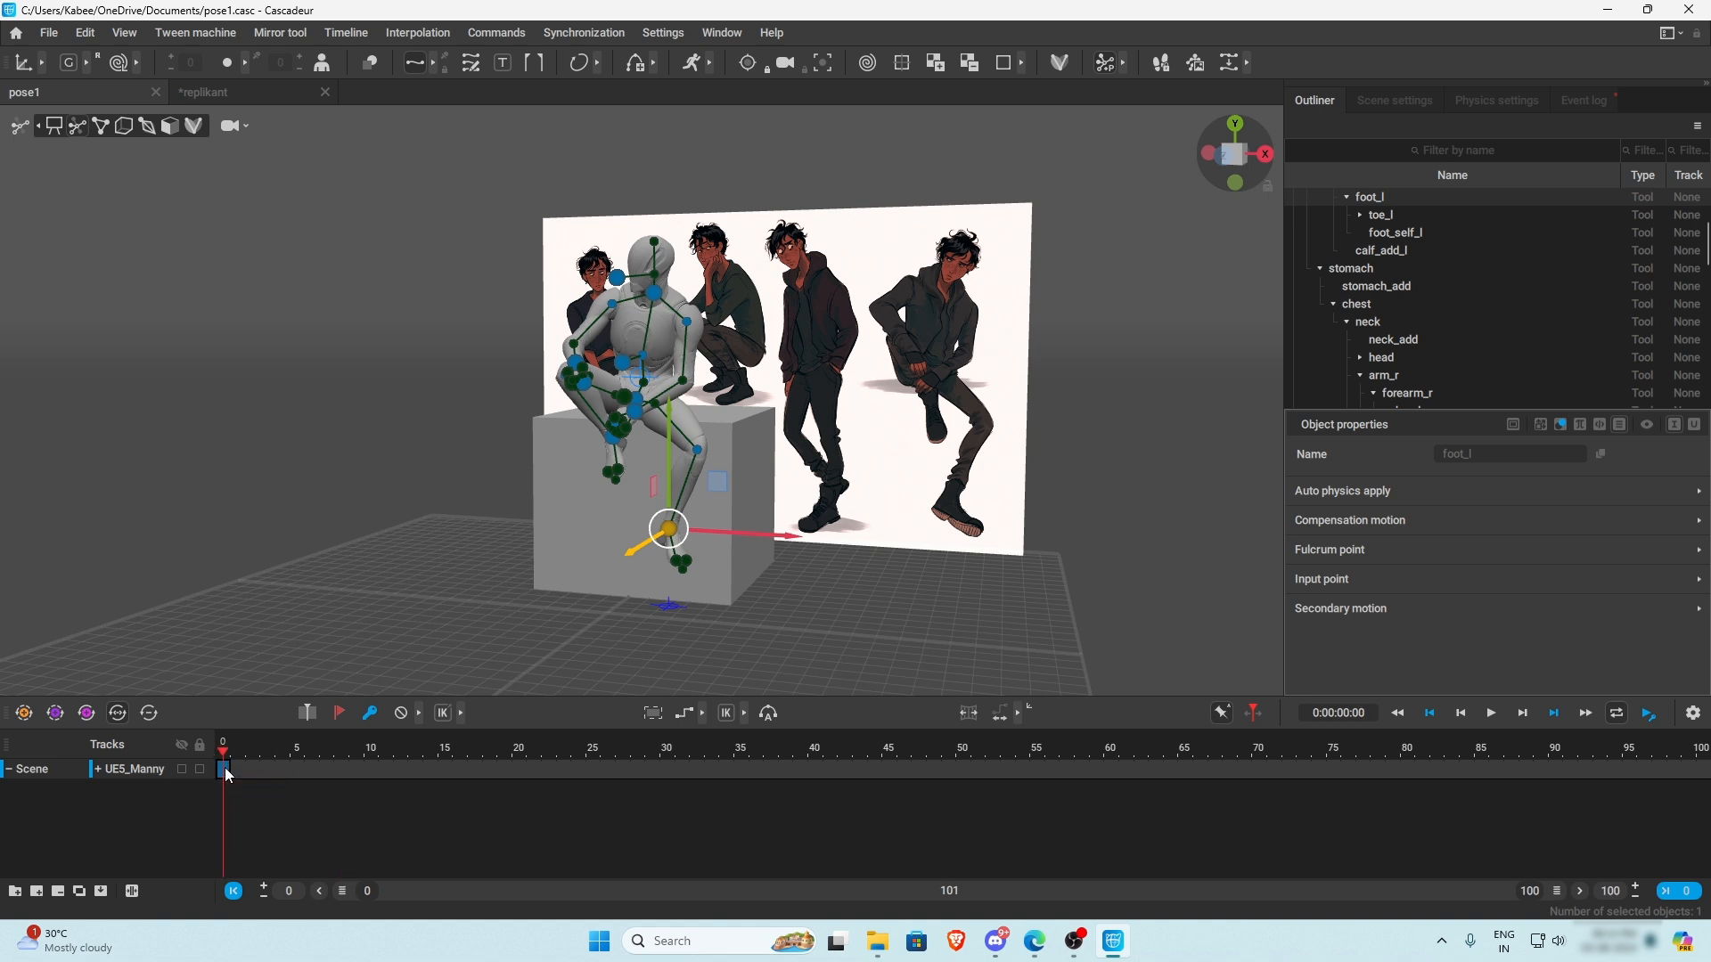
{"action": "left_click", "coordinate": [87, 34]}
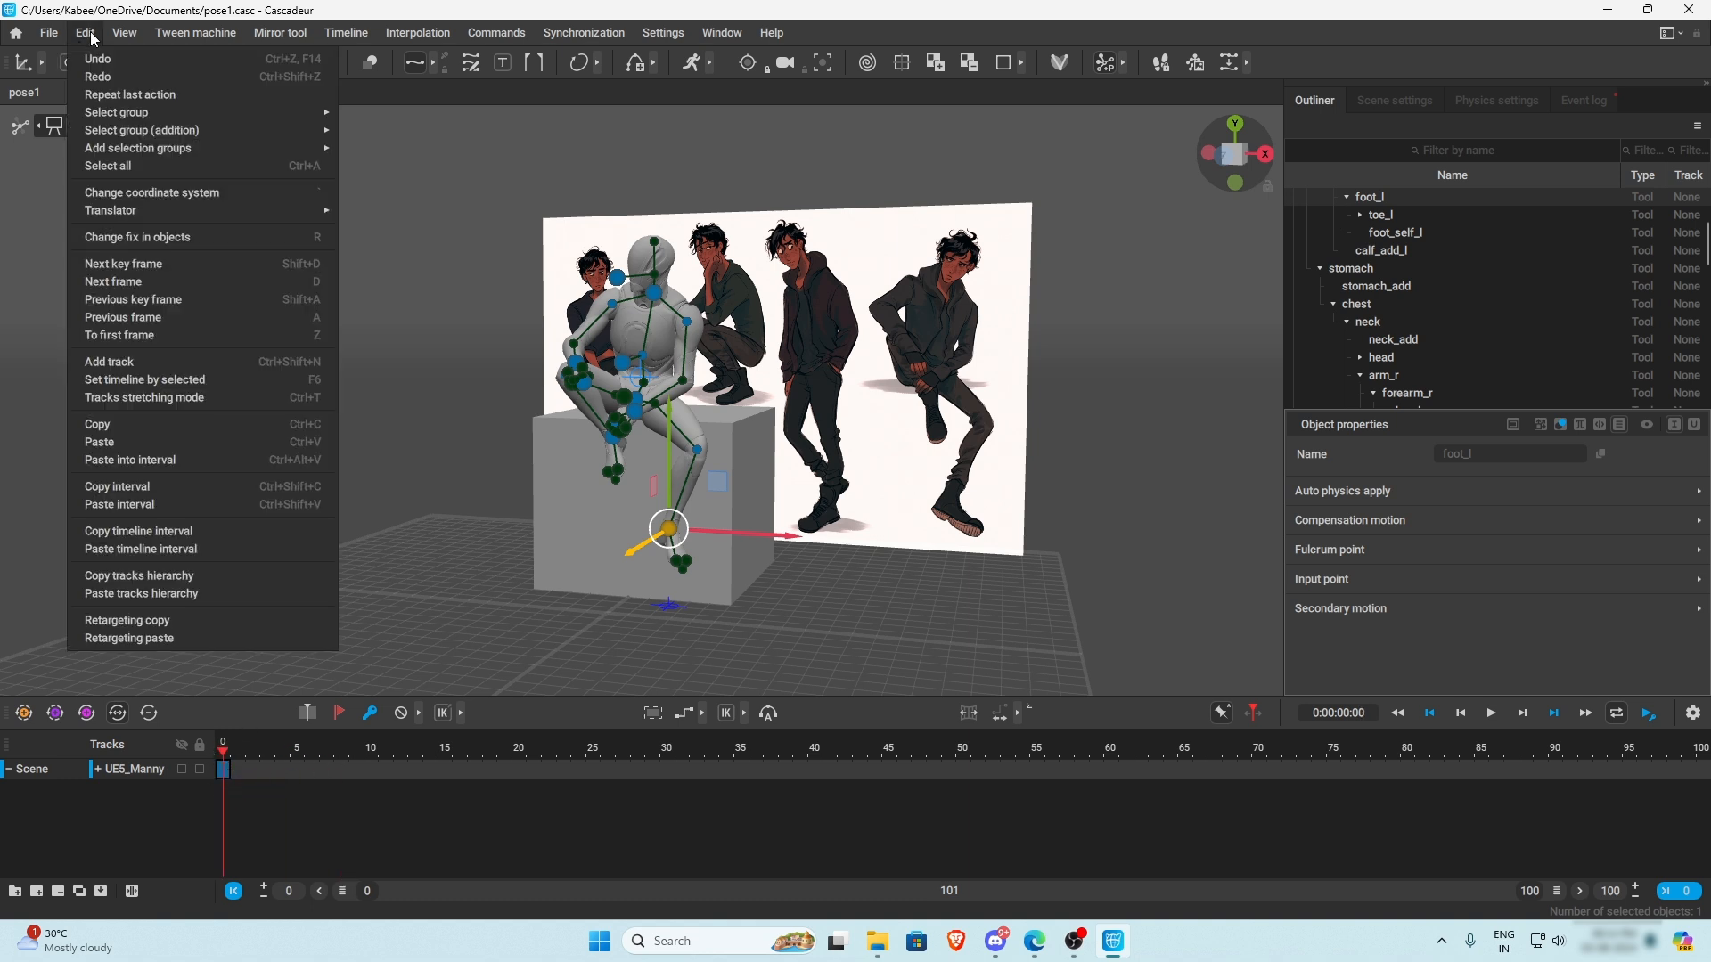
{"action": "left_click", "coordinate": [152, 624]}
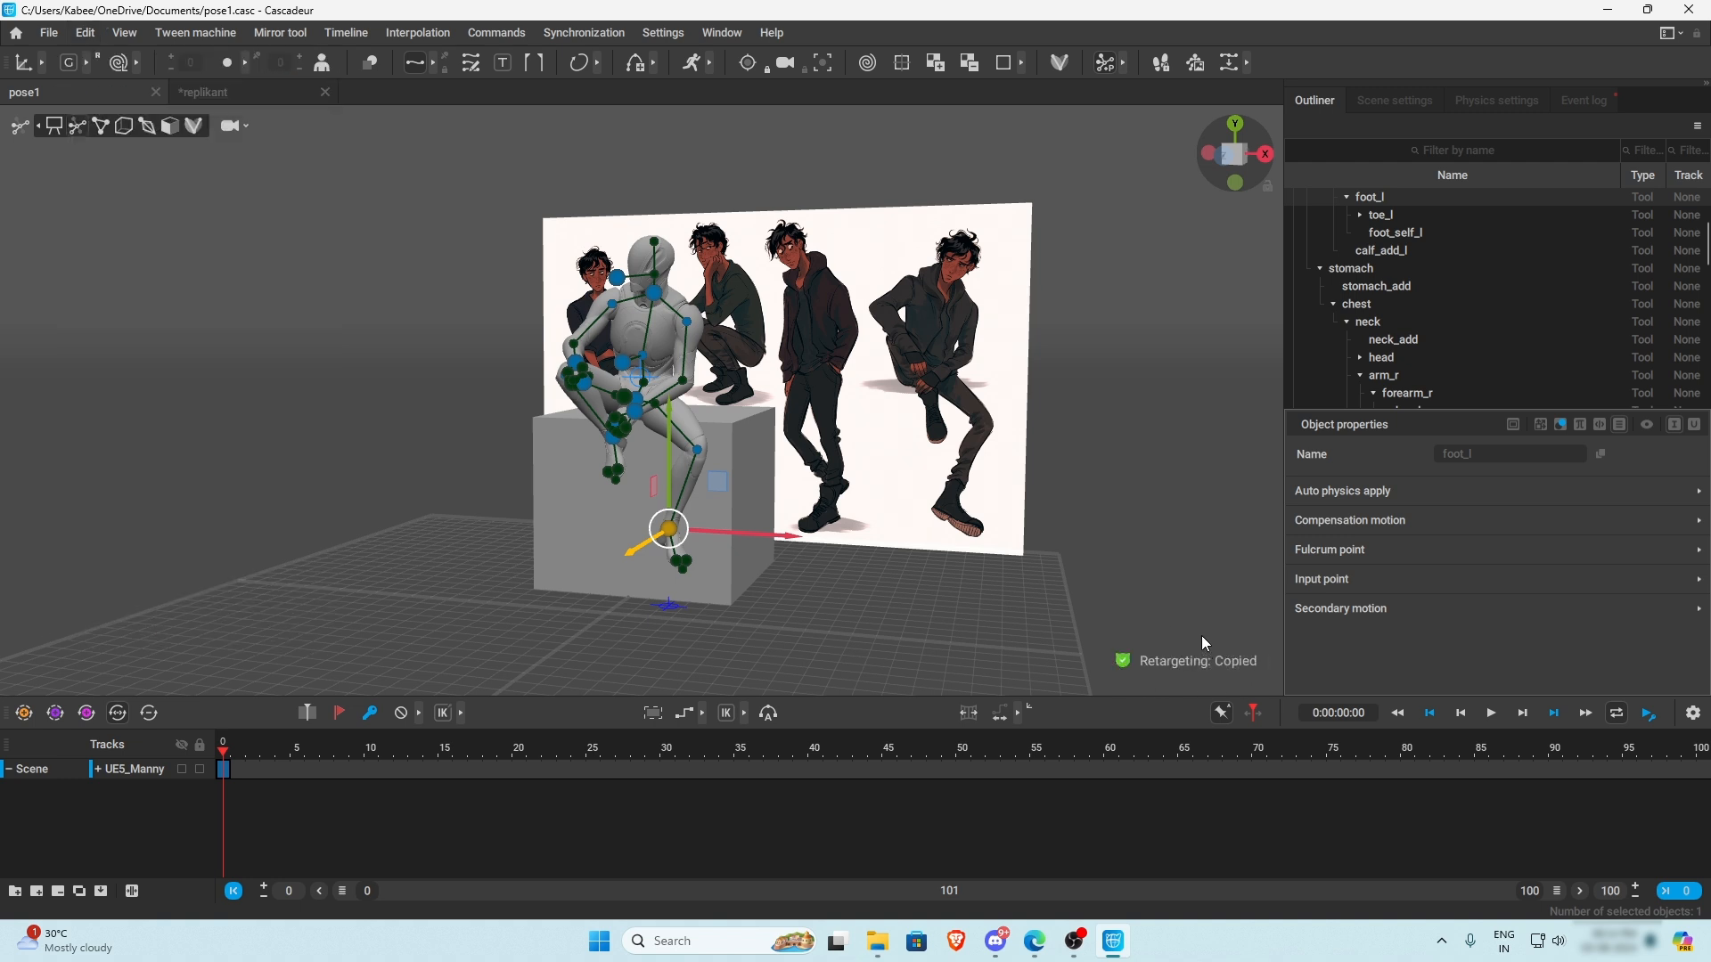
- Apply the copied pose to the T-posed skeleton in the replikant scene with Retargeting paste
{"action": "left_click", "coordinate": [253, 93]}
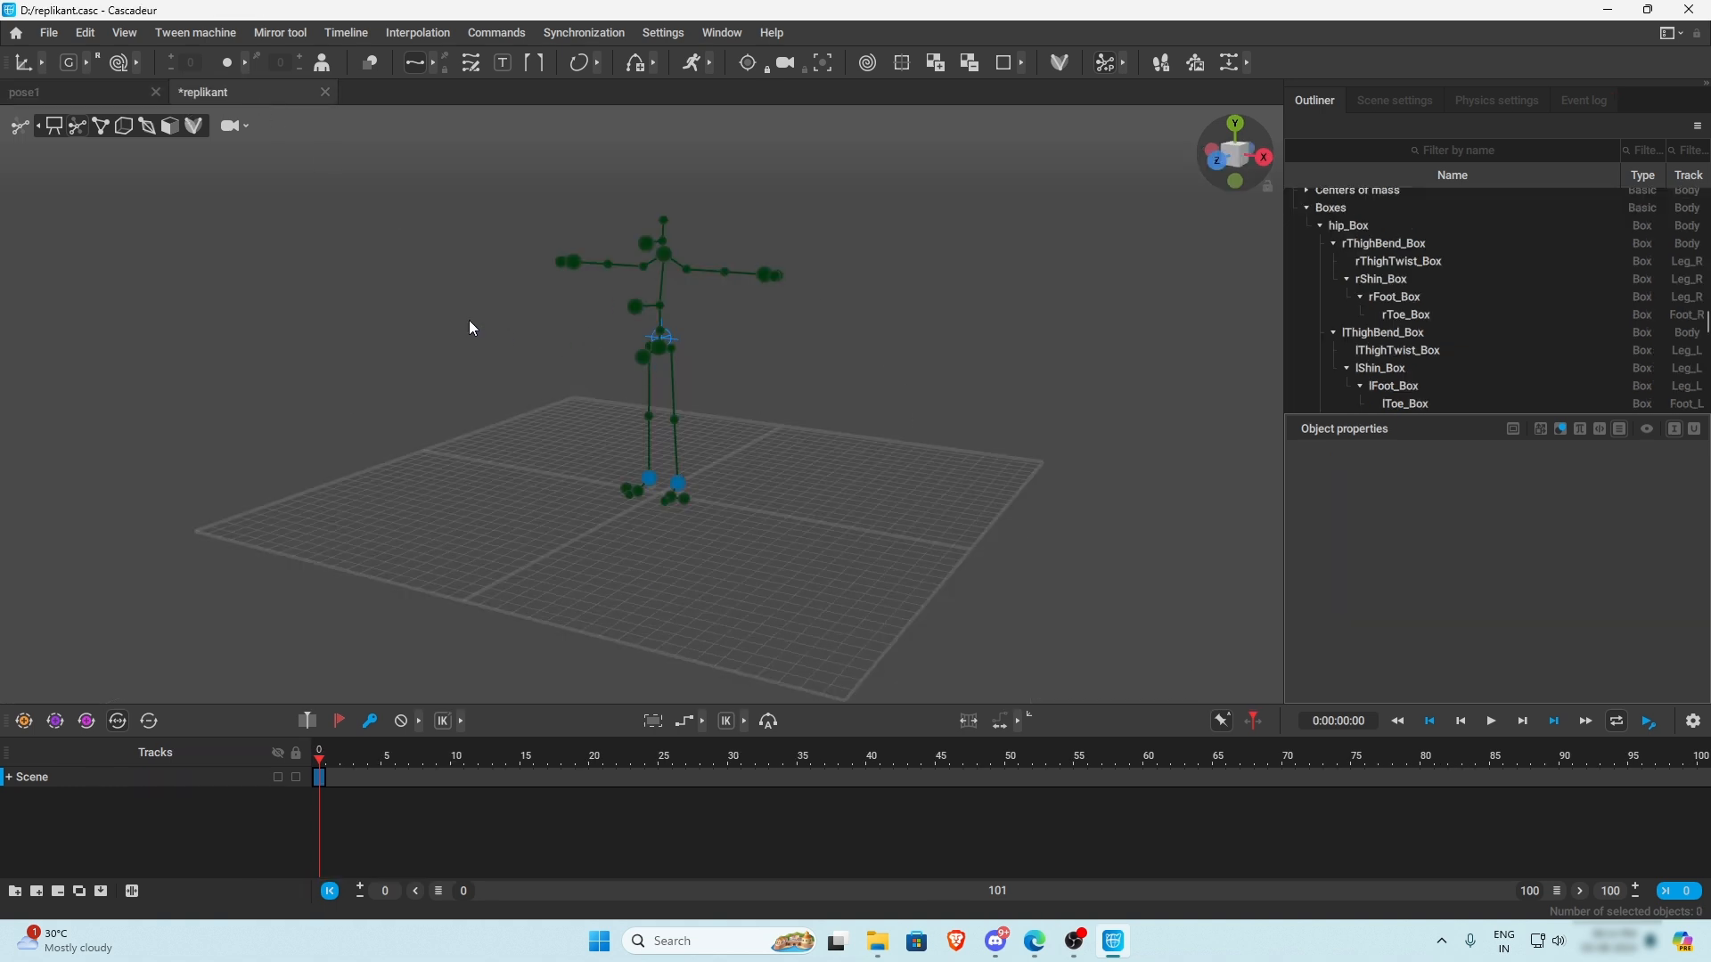
{"action": "right_click_drag", "start_coordinate": [470, 328], "coordinate": [519, 351]}
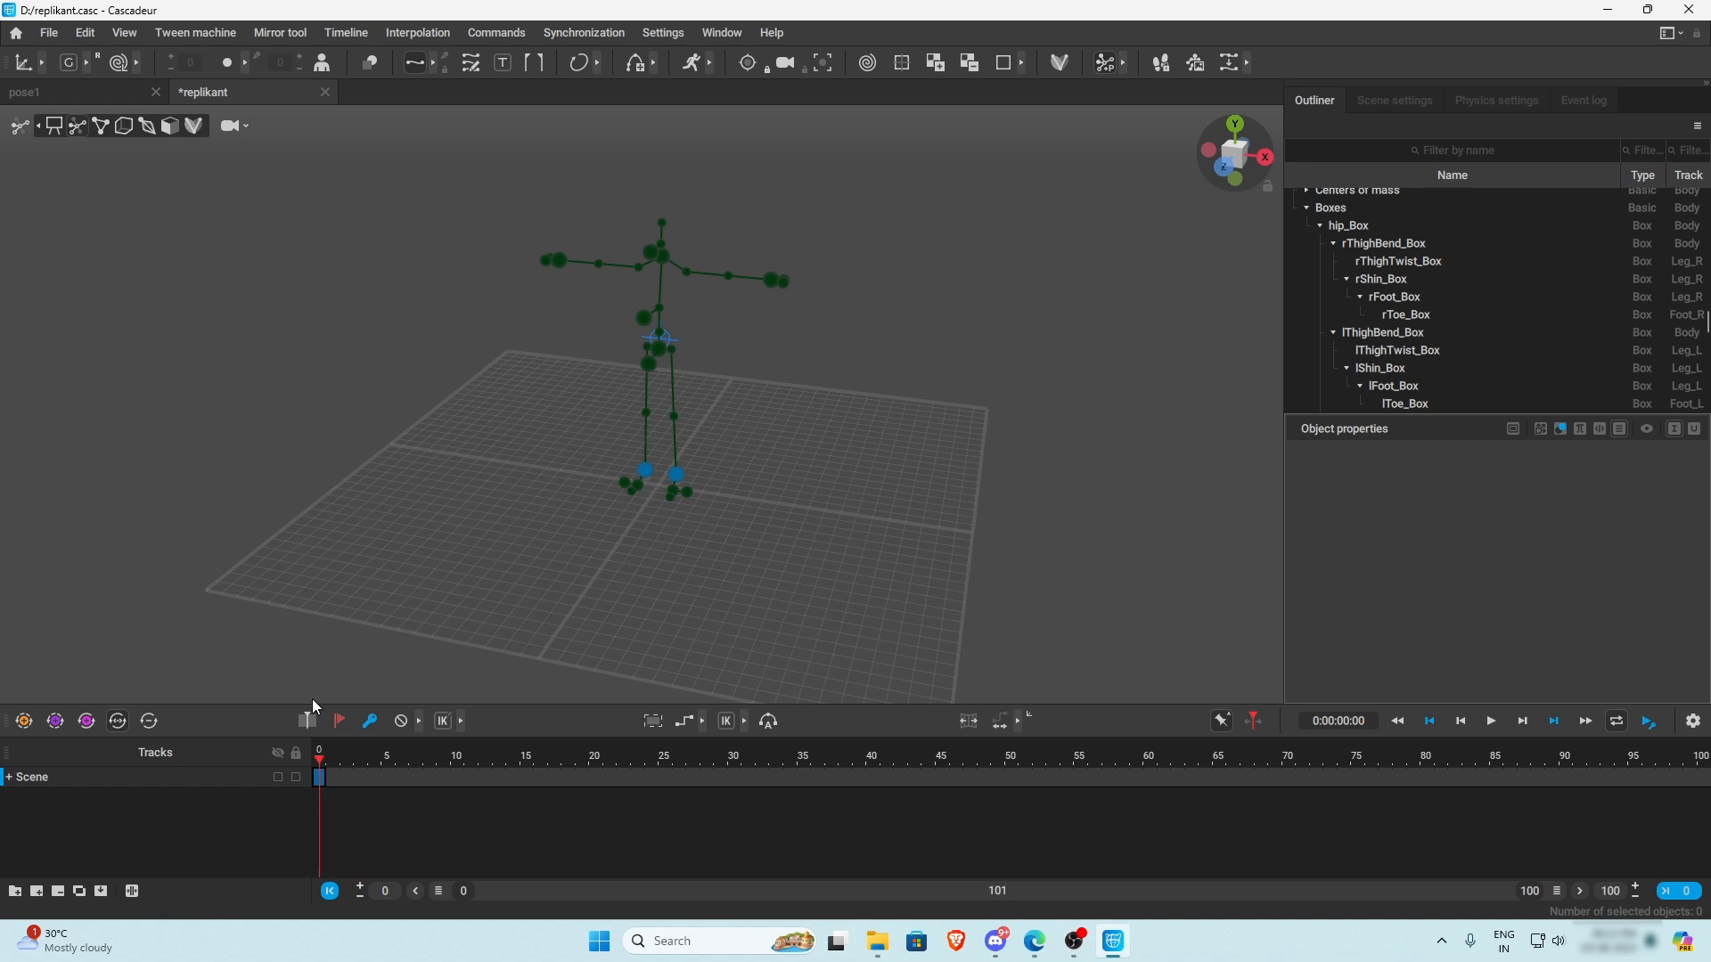
{"action": "left_click", "coordinate": [86, 33]}
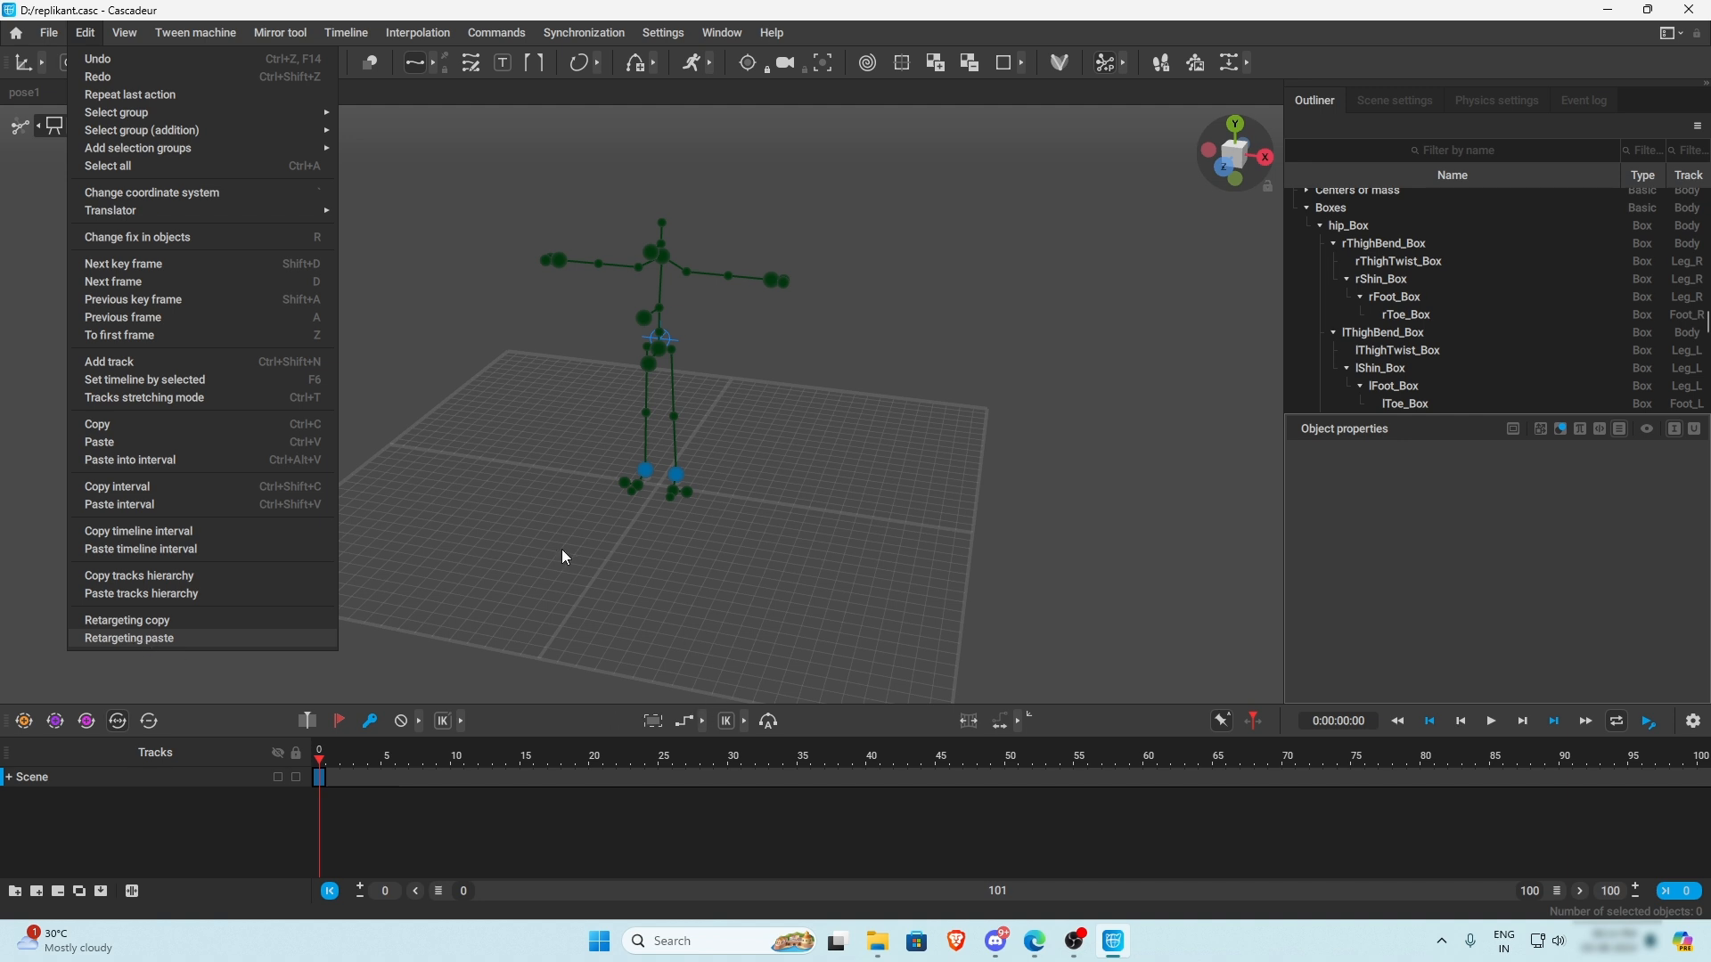
{"action": "key", "text": "Return"}
{"action": "right_click_drag", "start_coordinate": [834, 476], "coordinate": [741, 372]}
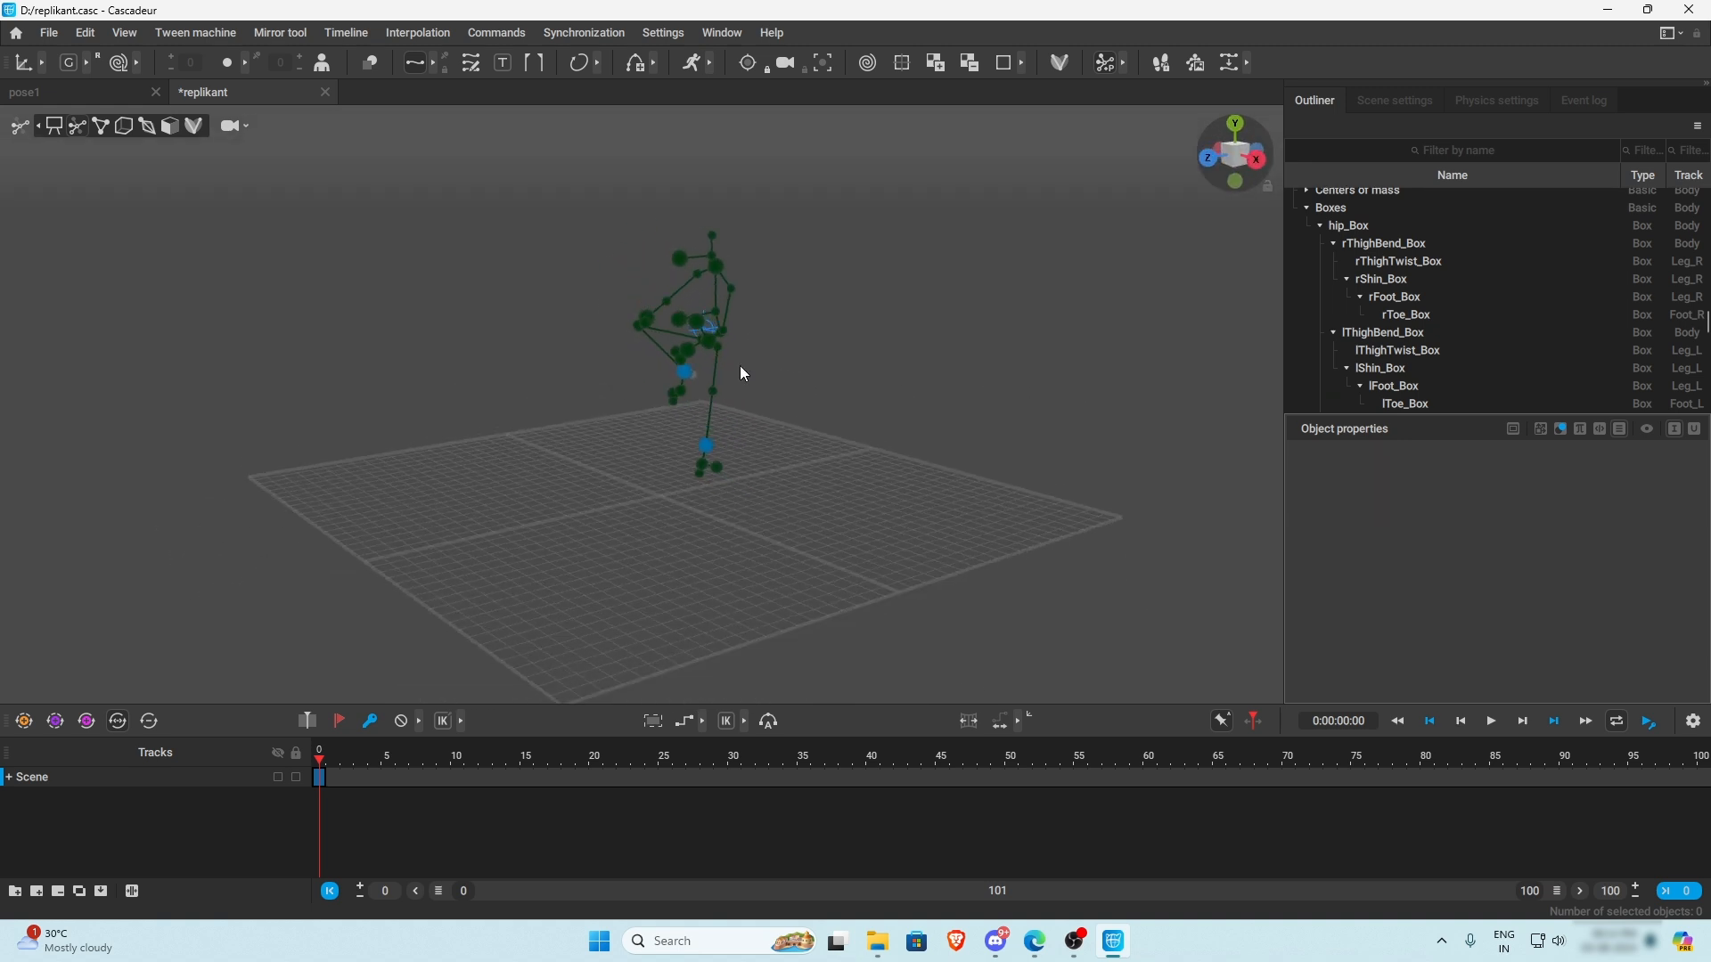
- Export the replikant scene with animations and meshes as an FBX file named sit on style 2
{"action": "left_click", "coordinate": [49, 33]}
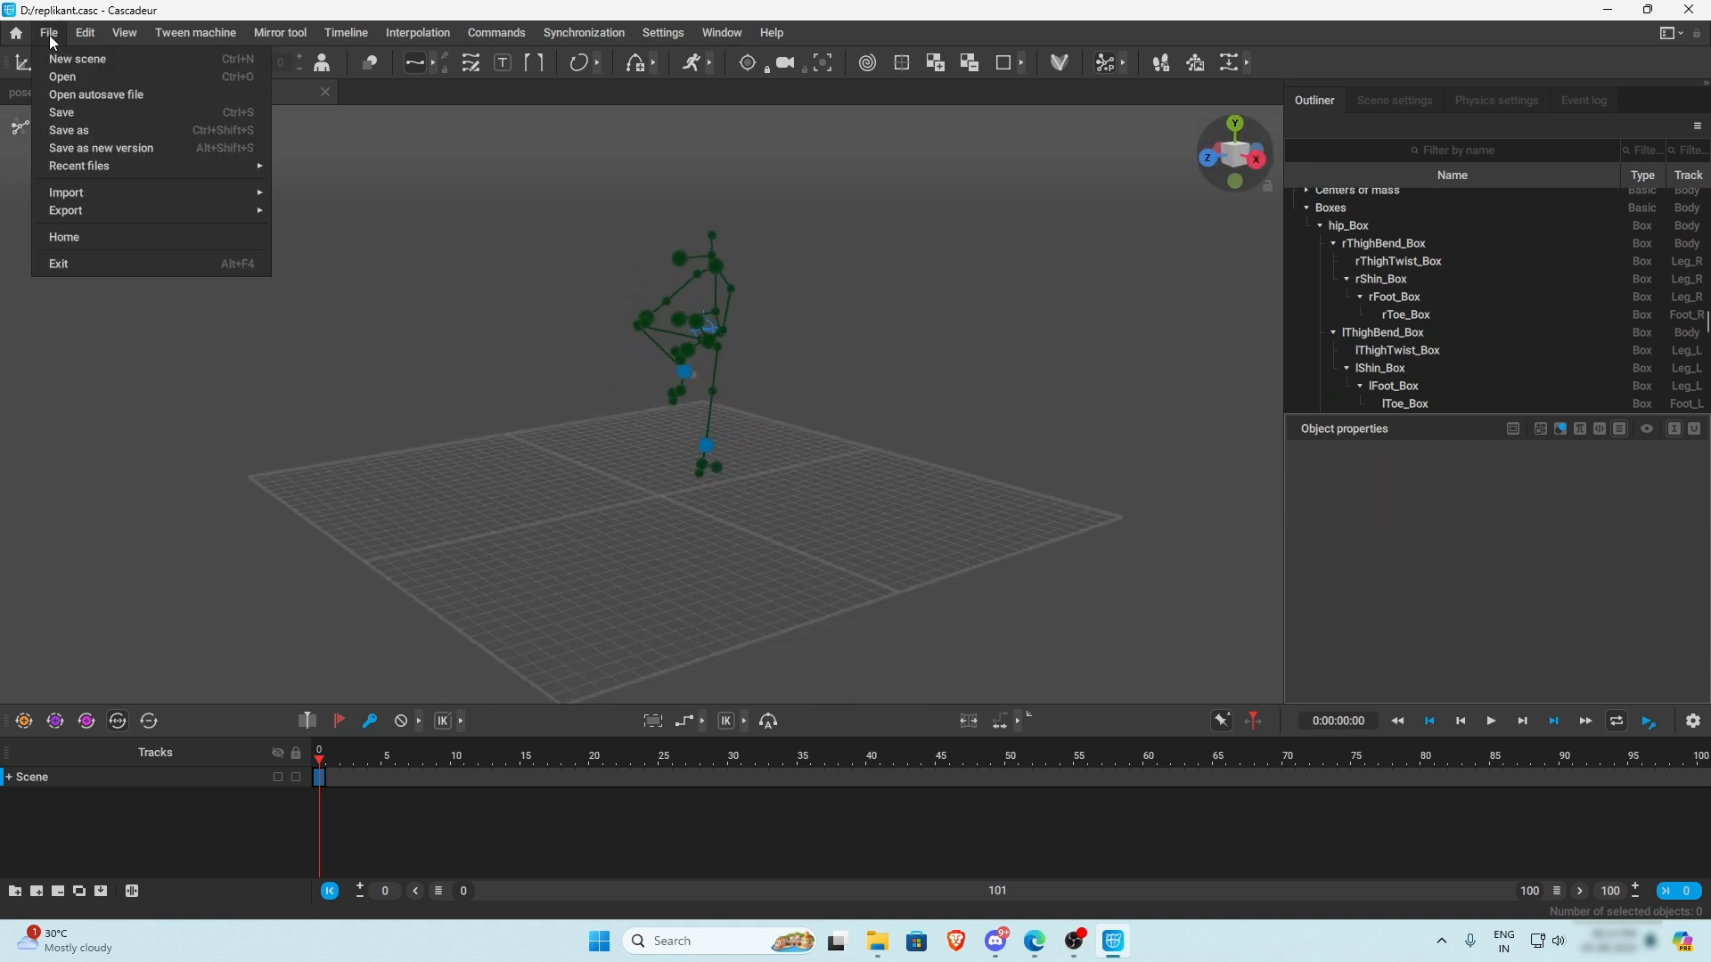
{"action": "mouse_move", "coordinate": [114, 211]}
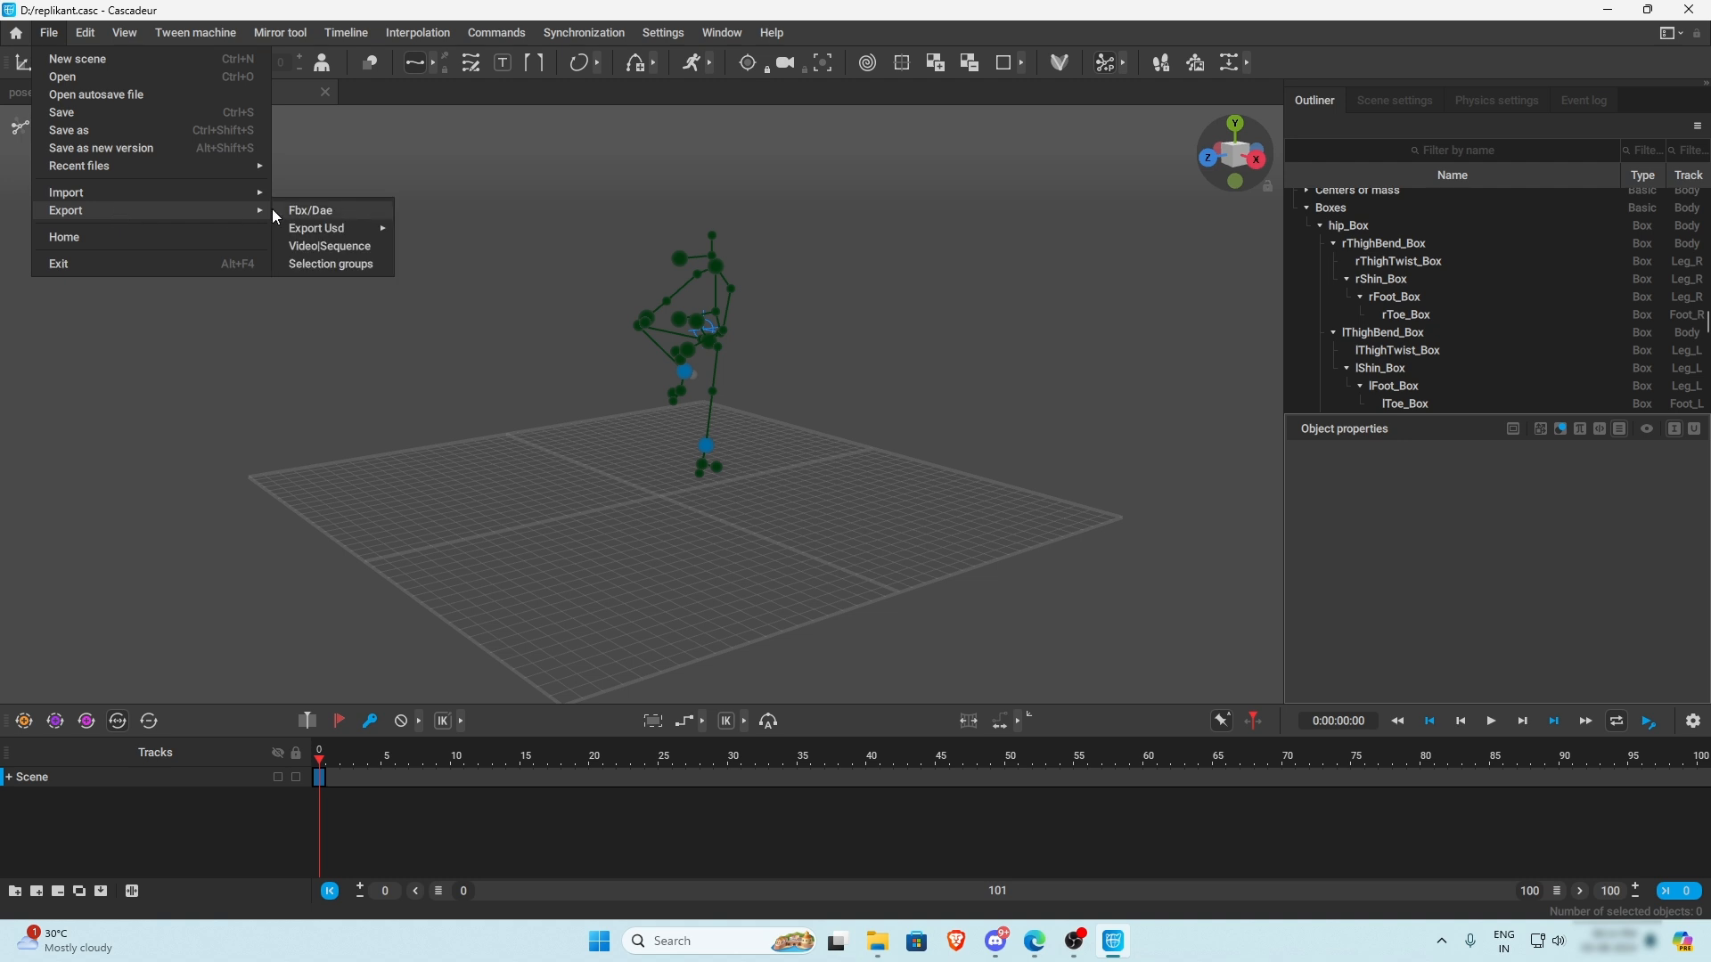
{"action": "left_click", "coordinate": [317, 214]}
{"action": "left_click_drag", "start_coordinate": [696, 349], "coordinate": [964, 301]}
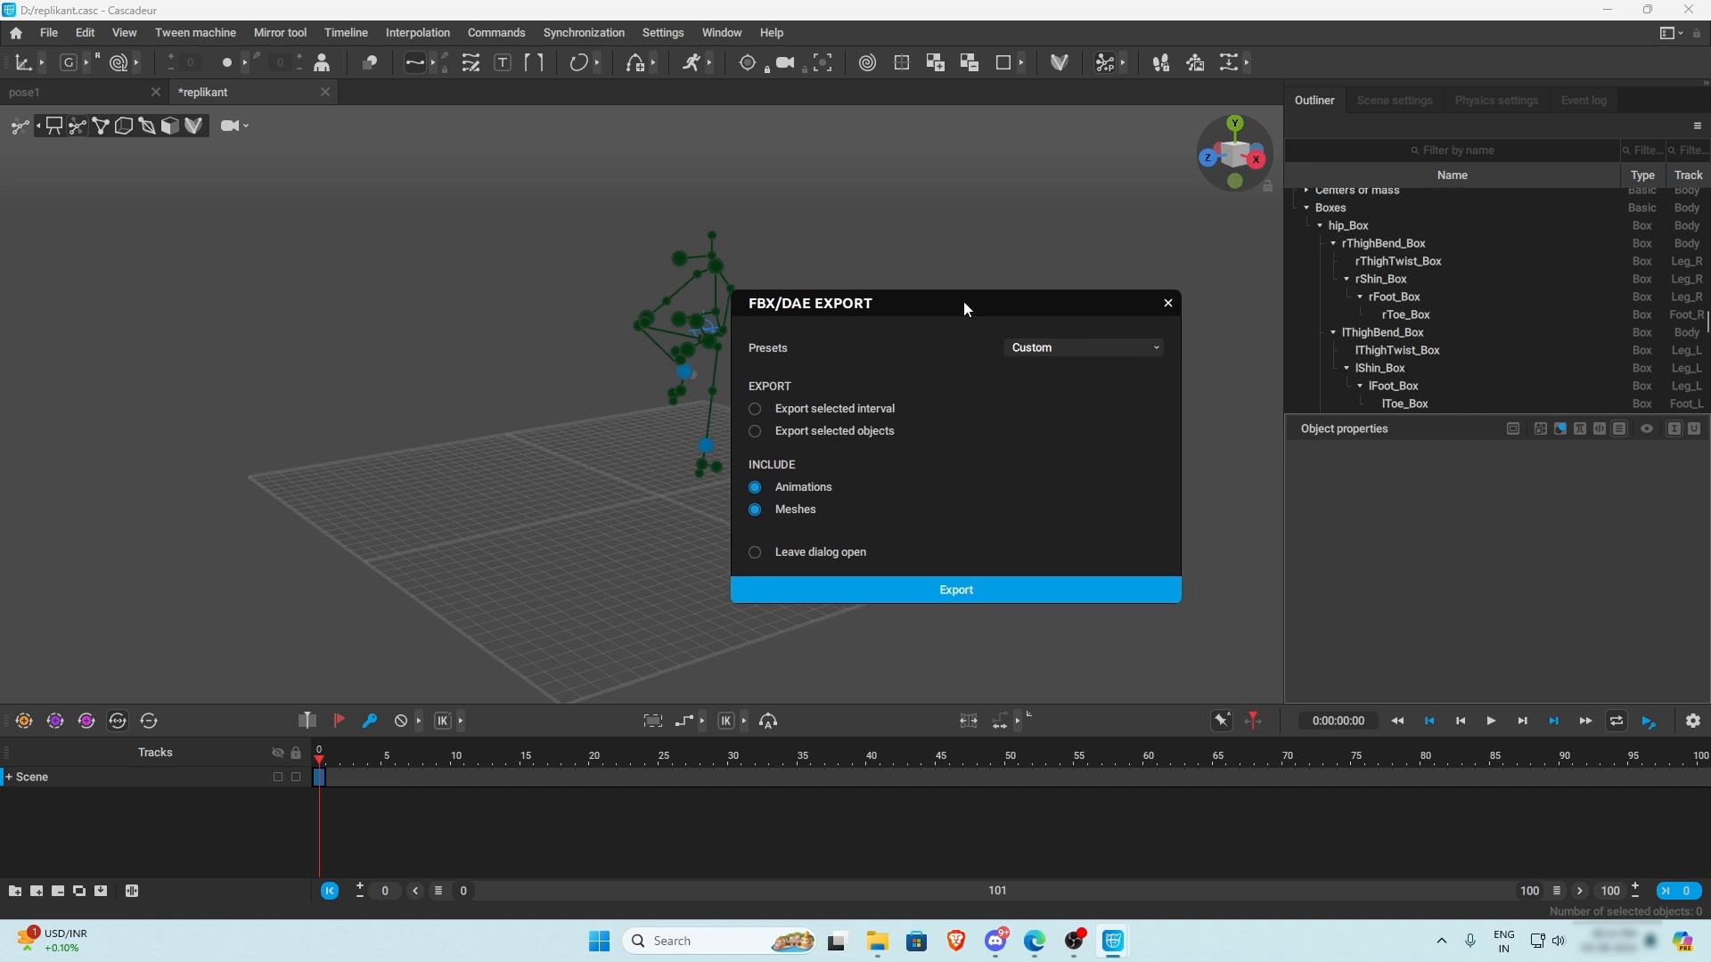
{"action": "left_click", "coordinate": [926, 590]}
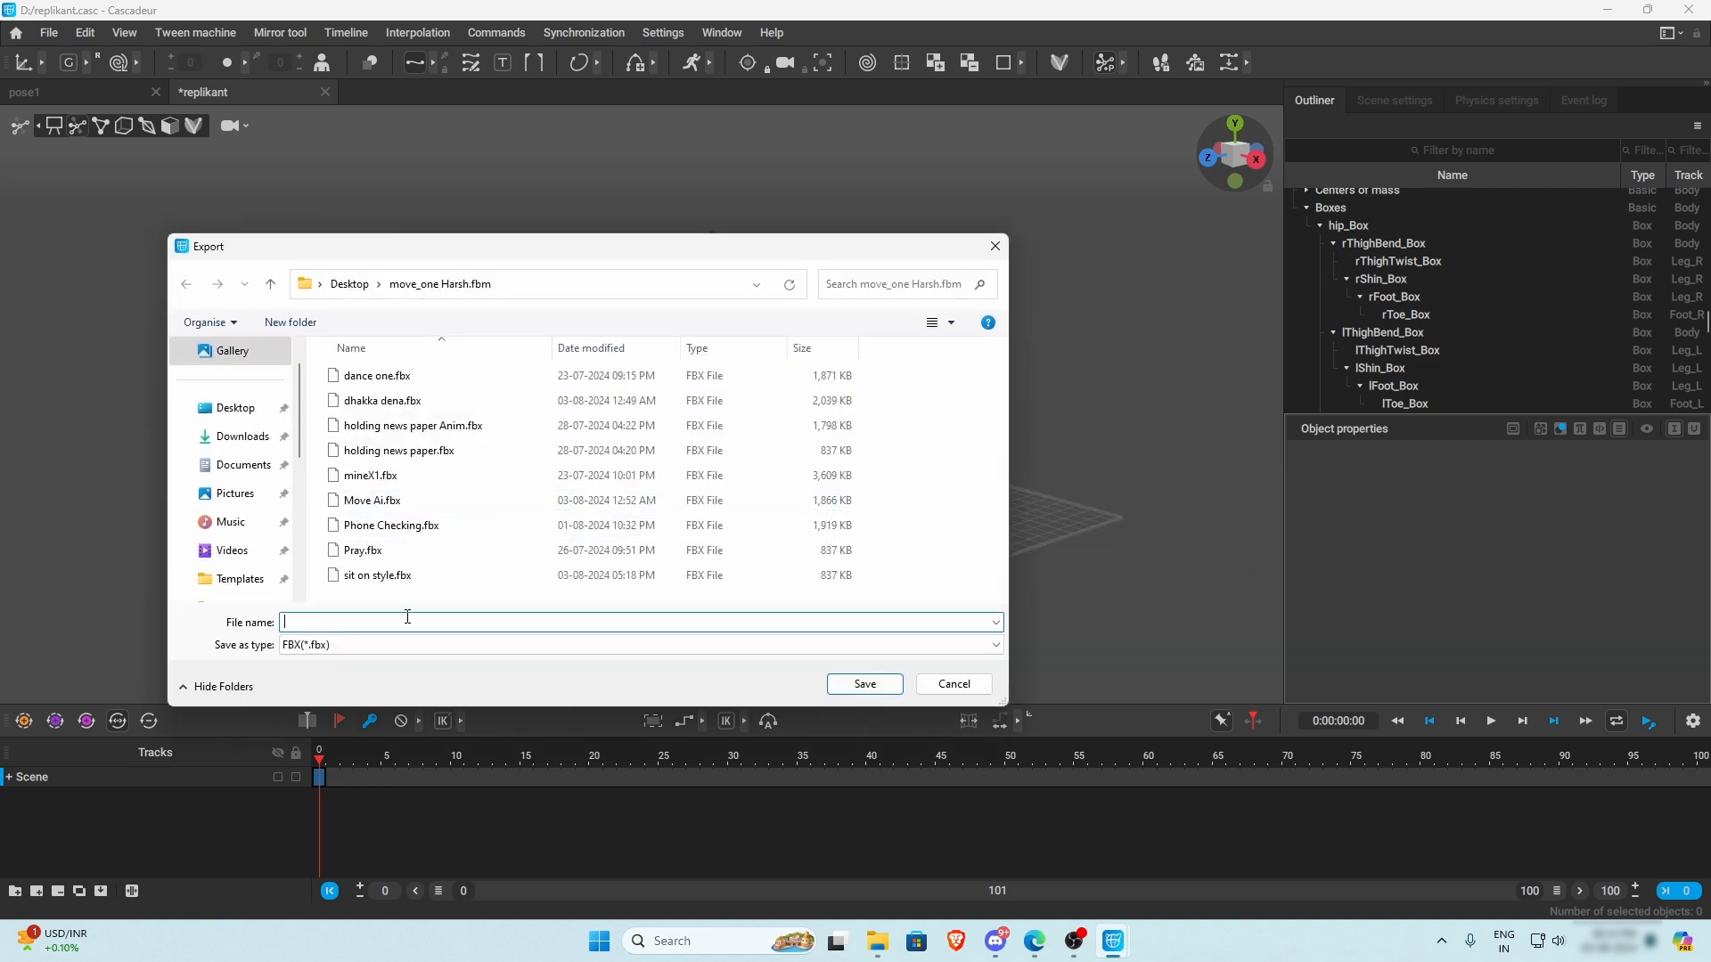
{"action": "type", "text": "sit"}
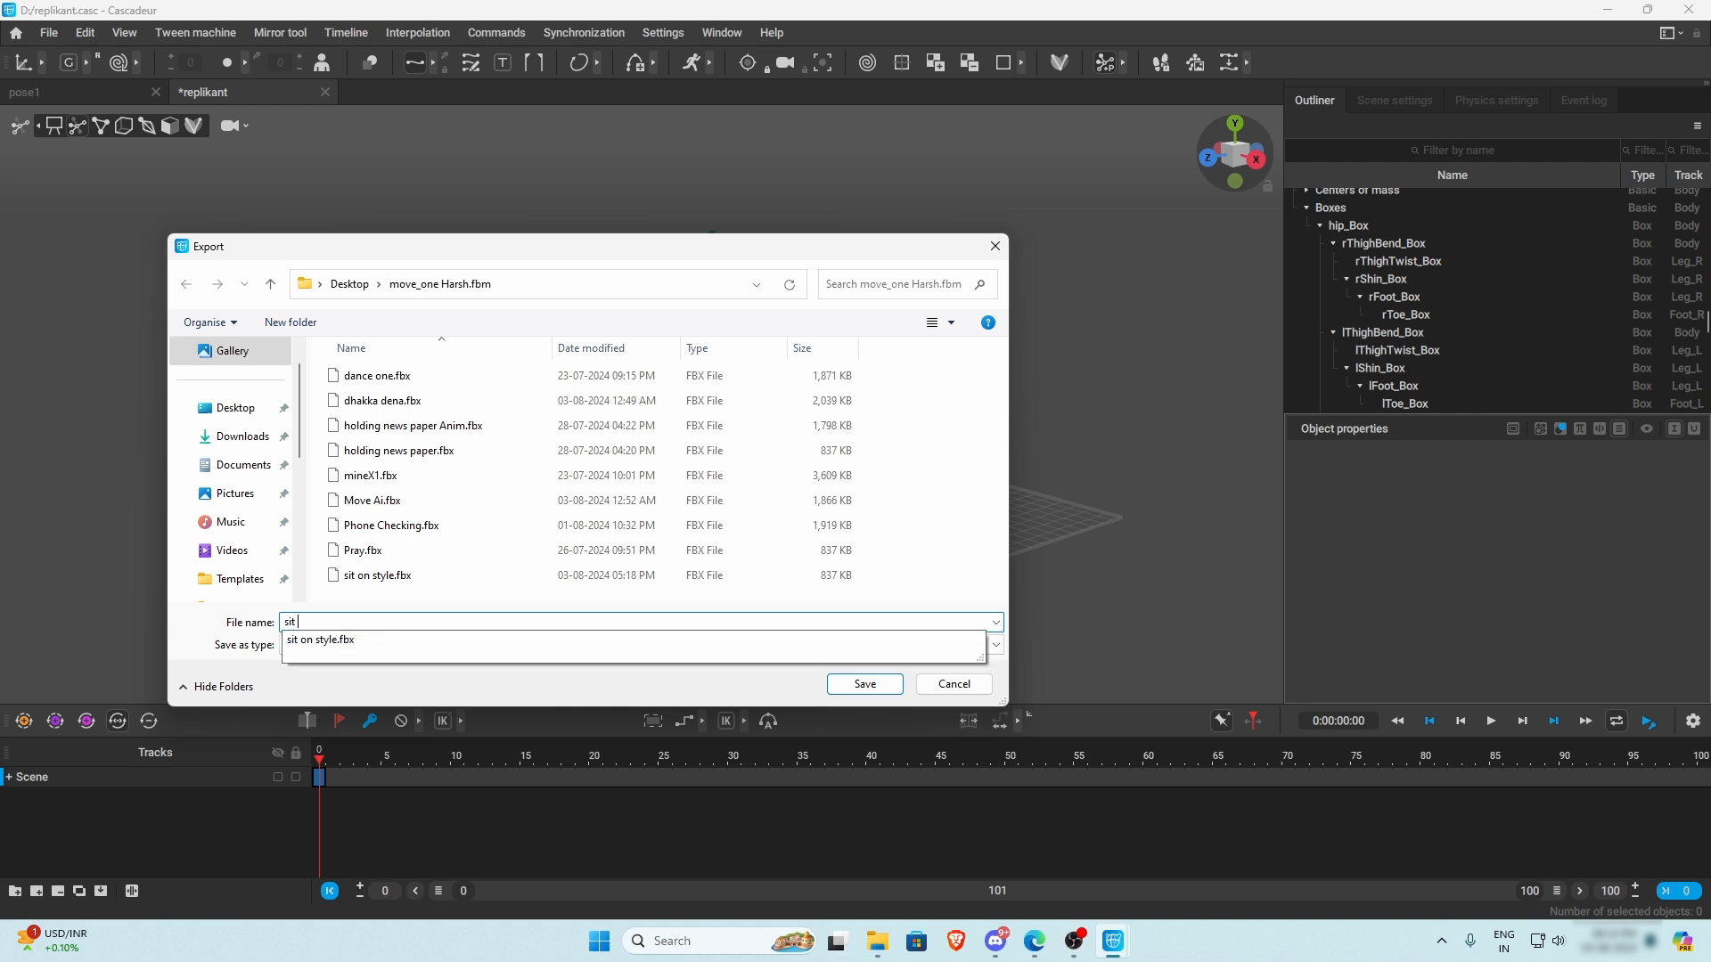
{"action": "type", "text": " on style 2"}
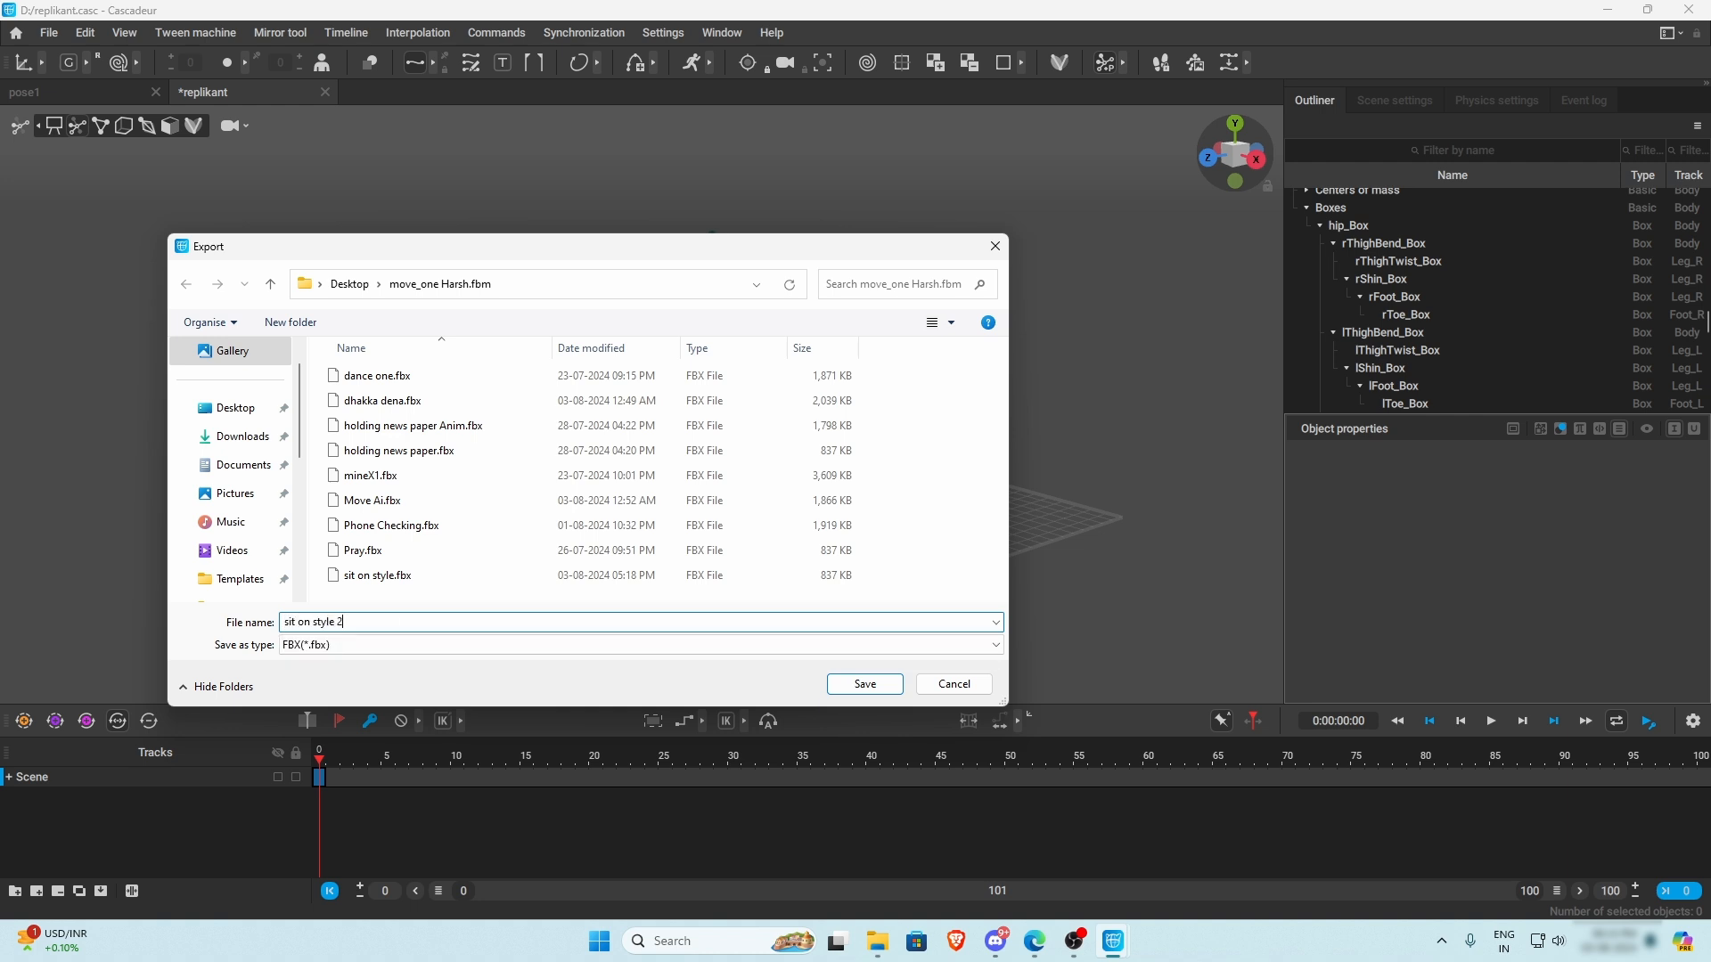
{"action": "key", "text": "Return"}
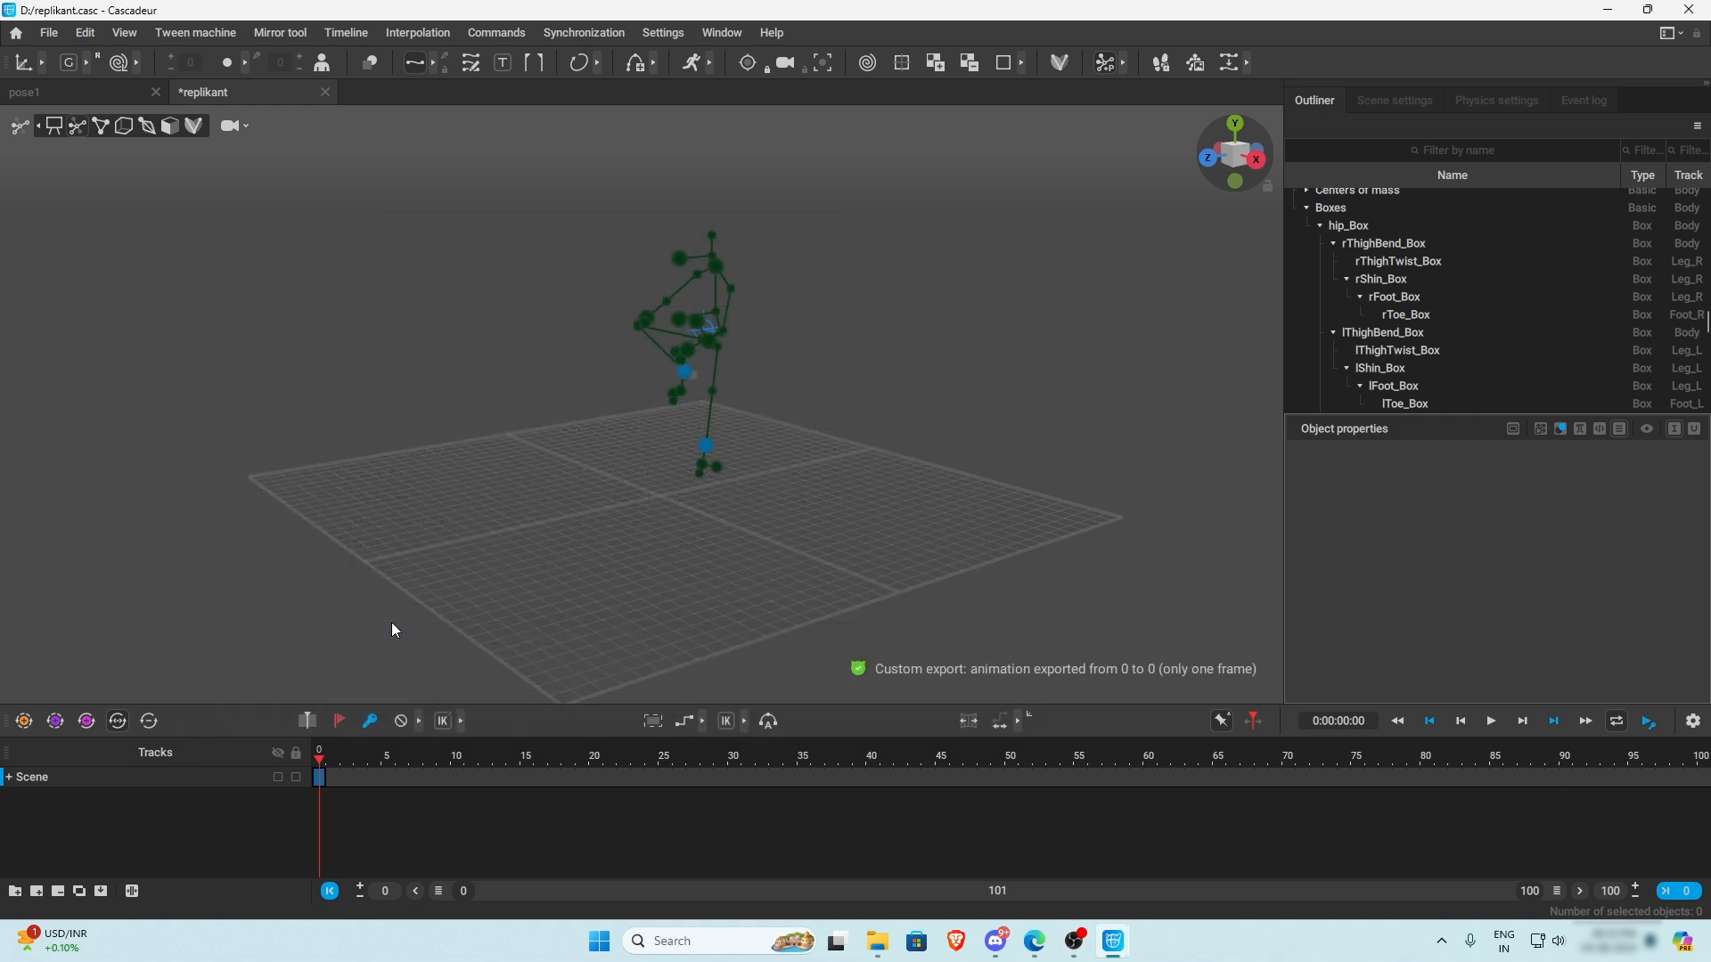
{"action": "mouse_move", "coordinate": [785, 445]}
{"action": "left_mouse_down", "text": "alt"}
{"action": "mouse_move", "coordinate": [838, 473]}
{"action": "mouse_move", "coordinate": [793, 478]}
{"action": "left_mouse_up", "text": "alt"}
{"action": "left_click", "coordinate": [47, 36]}
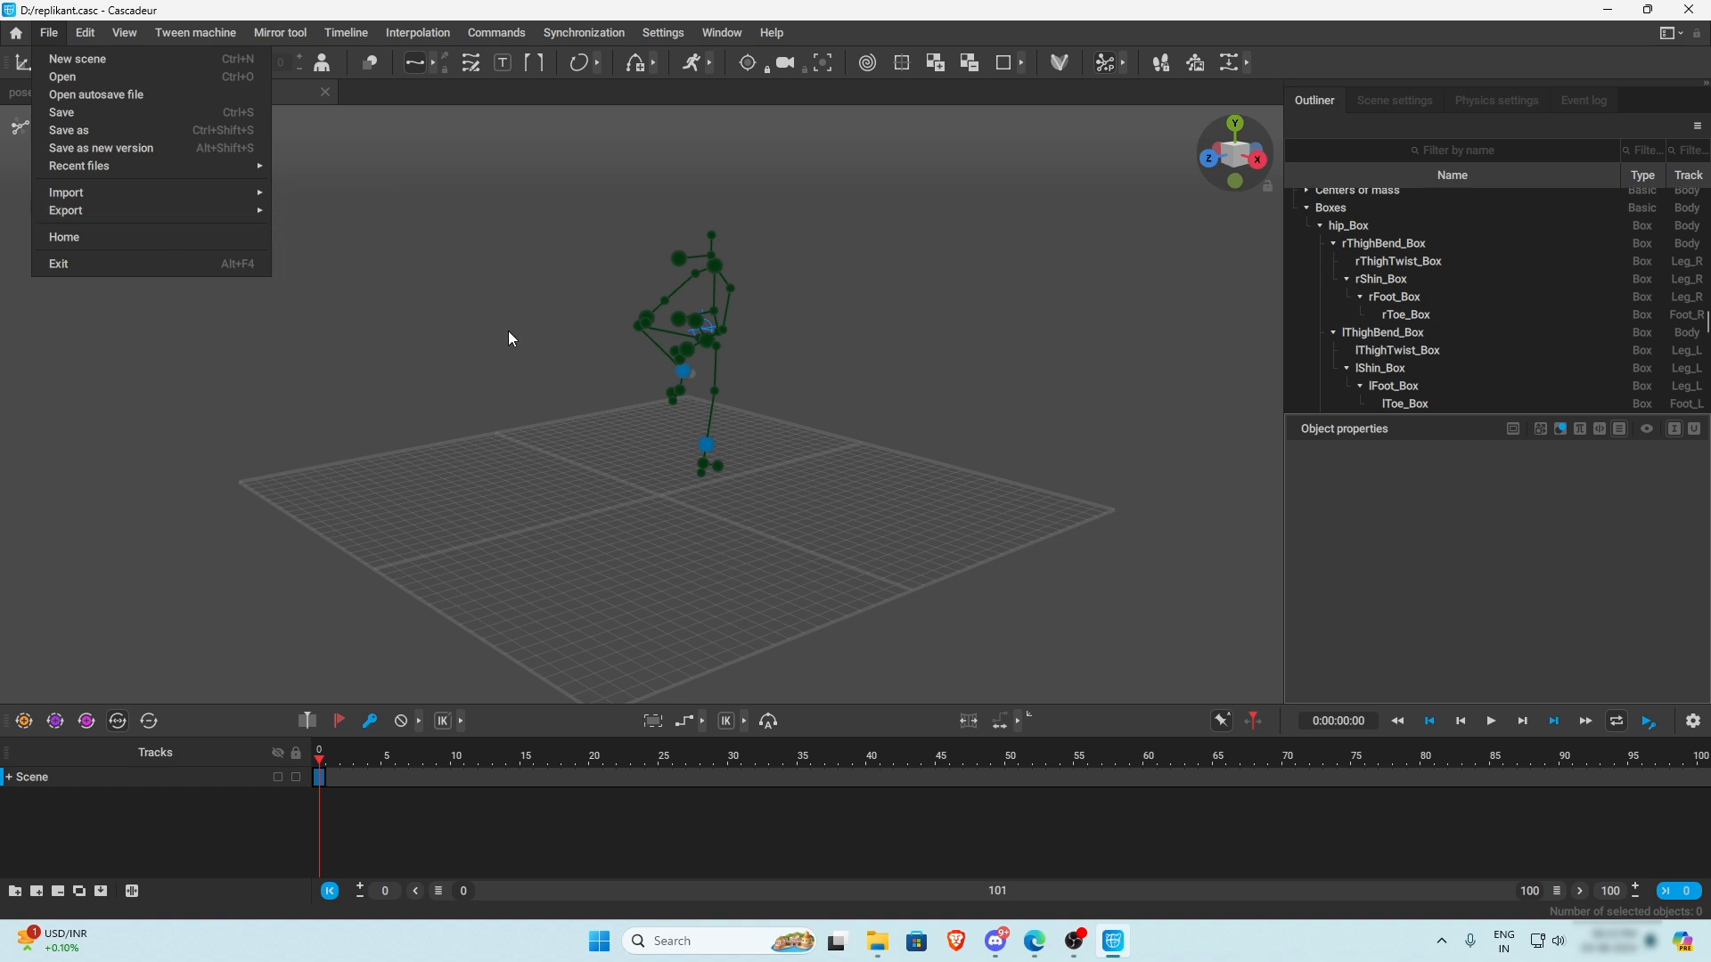
{"action": "mouse_move", "coordinate": [232, 212]}
{"action": "left_click", "coordinate": [546, 414]}
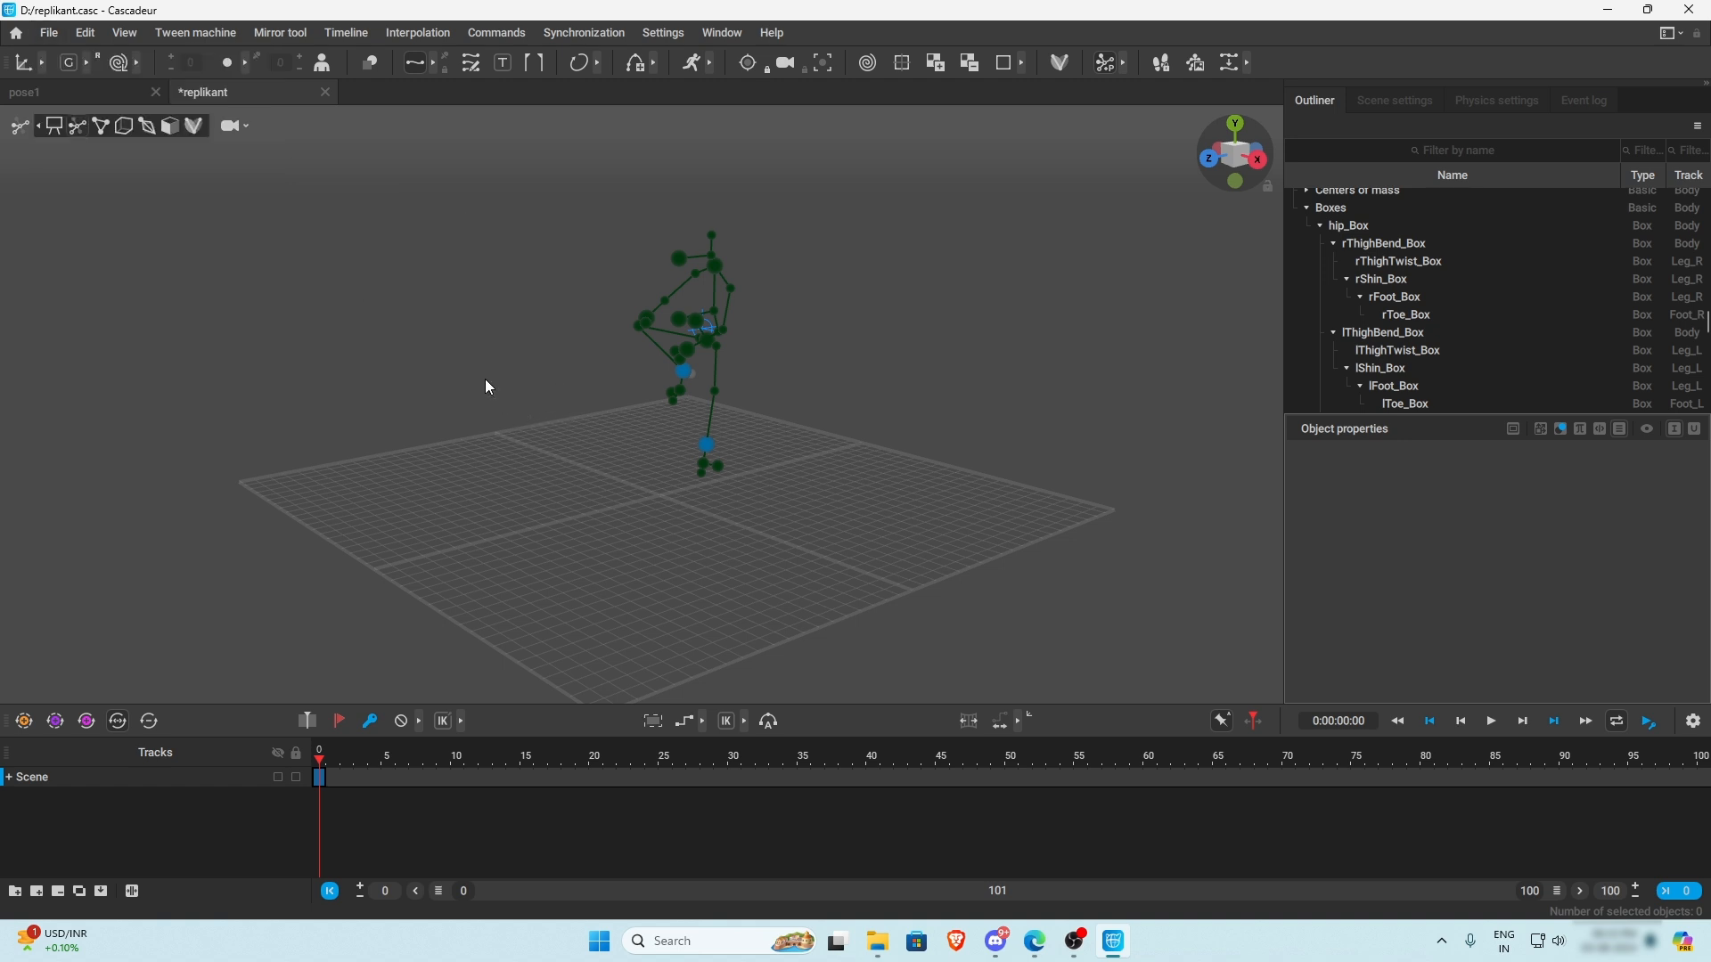
{"action": "left_click", "coordinate": [49, 34]}
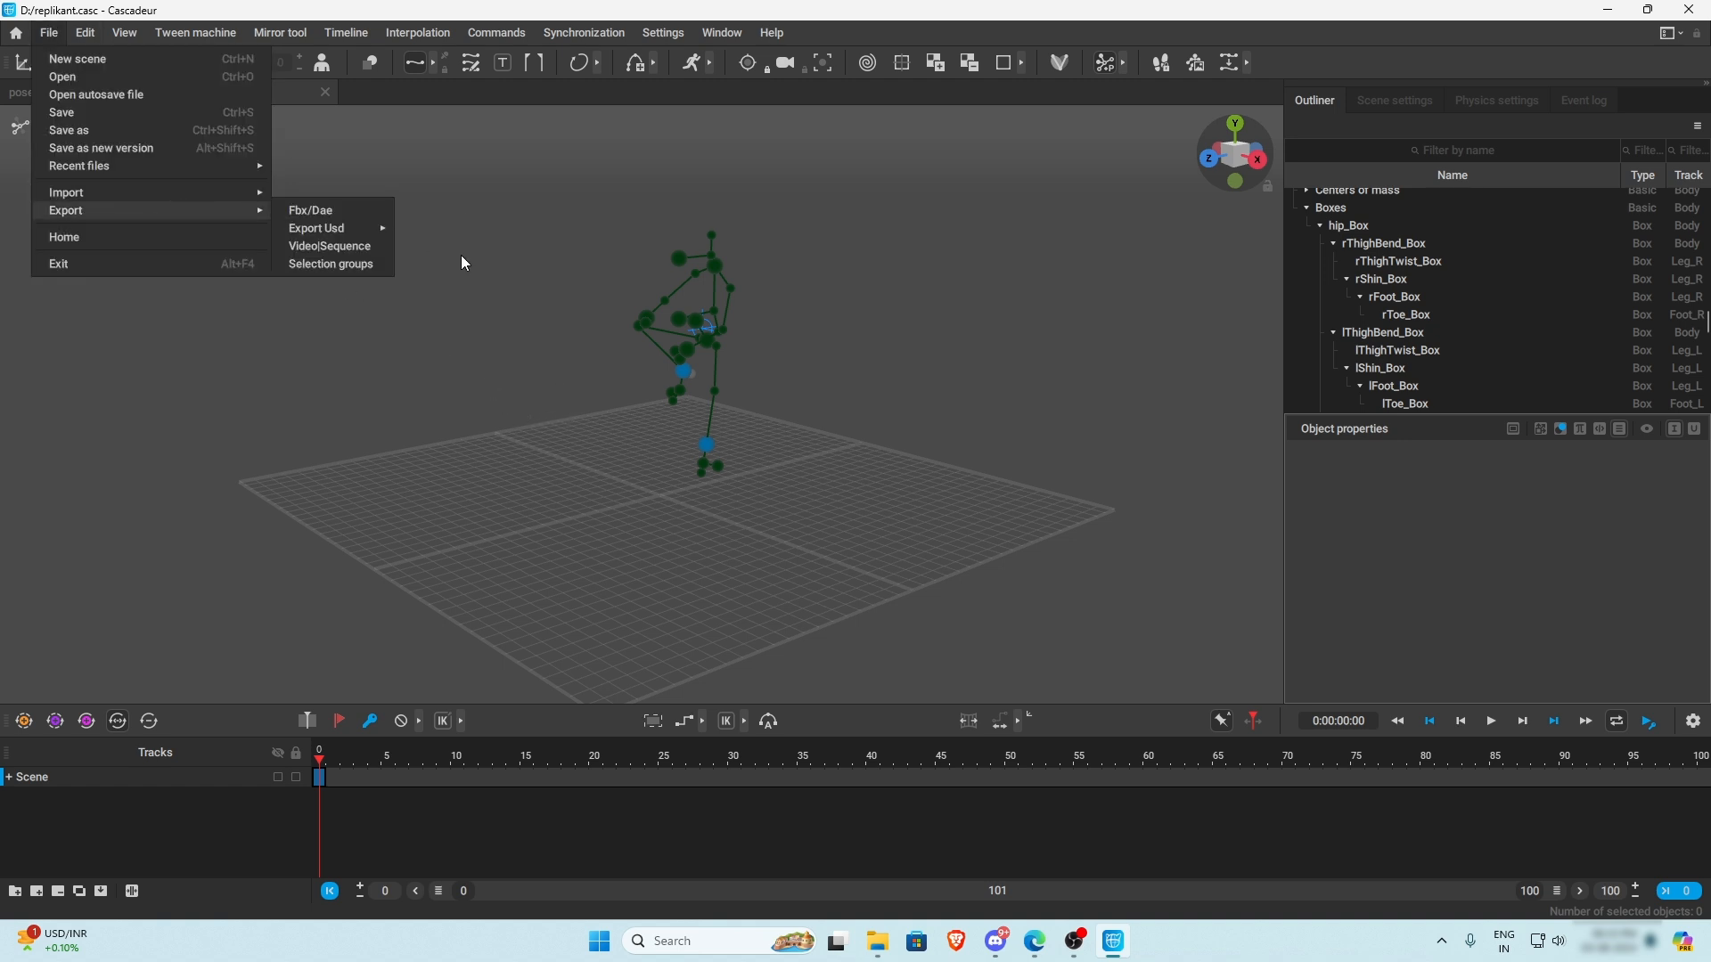
{"action": "left_click", "coordinate": [624, 361]}
{"action": "right_click_drag", "start_coordinate": [488, 370], "coordinate": [597, 389]}
{"action": "right_click_drag", "start_coordinate": [796, 296], "coordinate": [750, 296]}
{"action": "right_click_drag", "start_coordinate": [569, 420], "coordinate": [960, 549]}
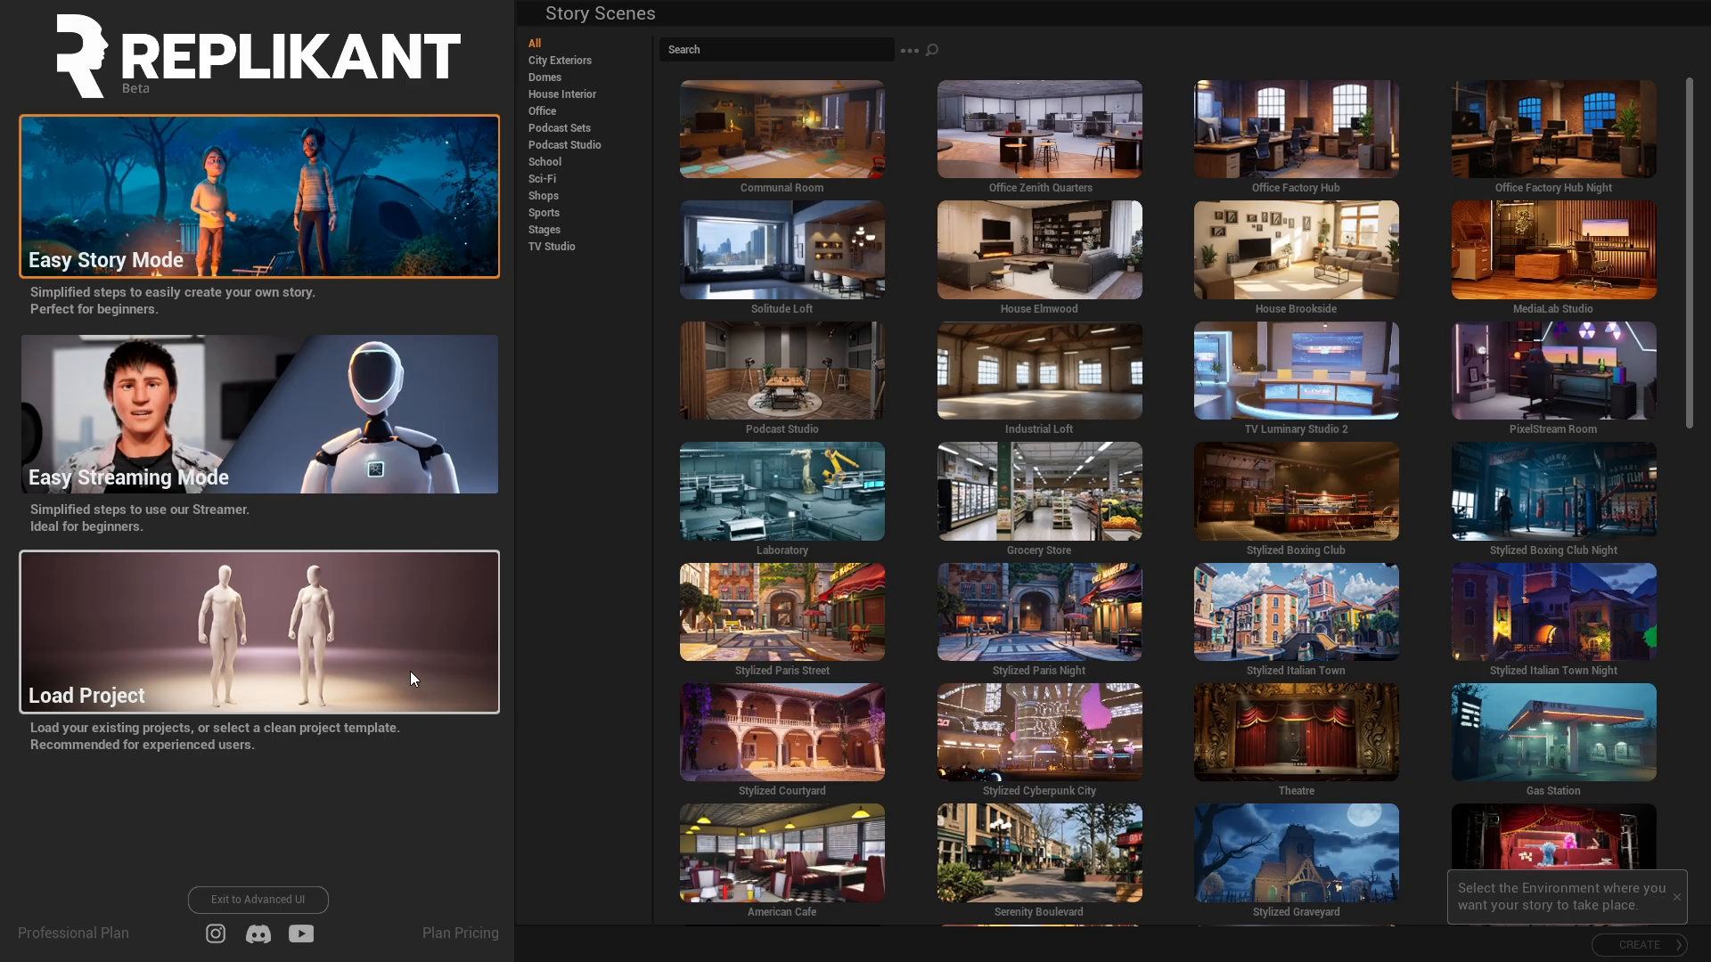
- In Replikant, create a project from the Starting Project template and open the Animation workspace with a wider animation library
{"action": "left_click", "coordinate": [410, 671]}
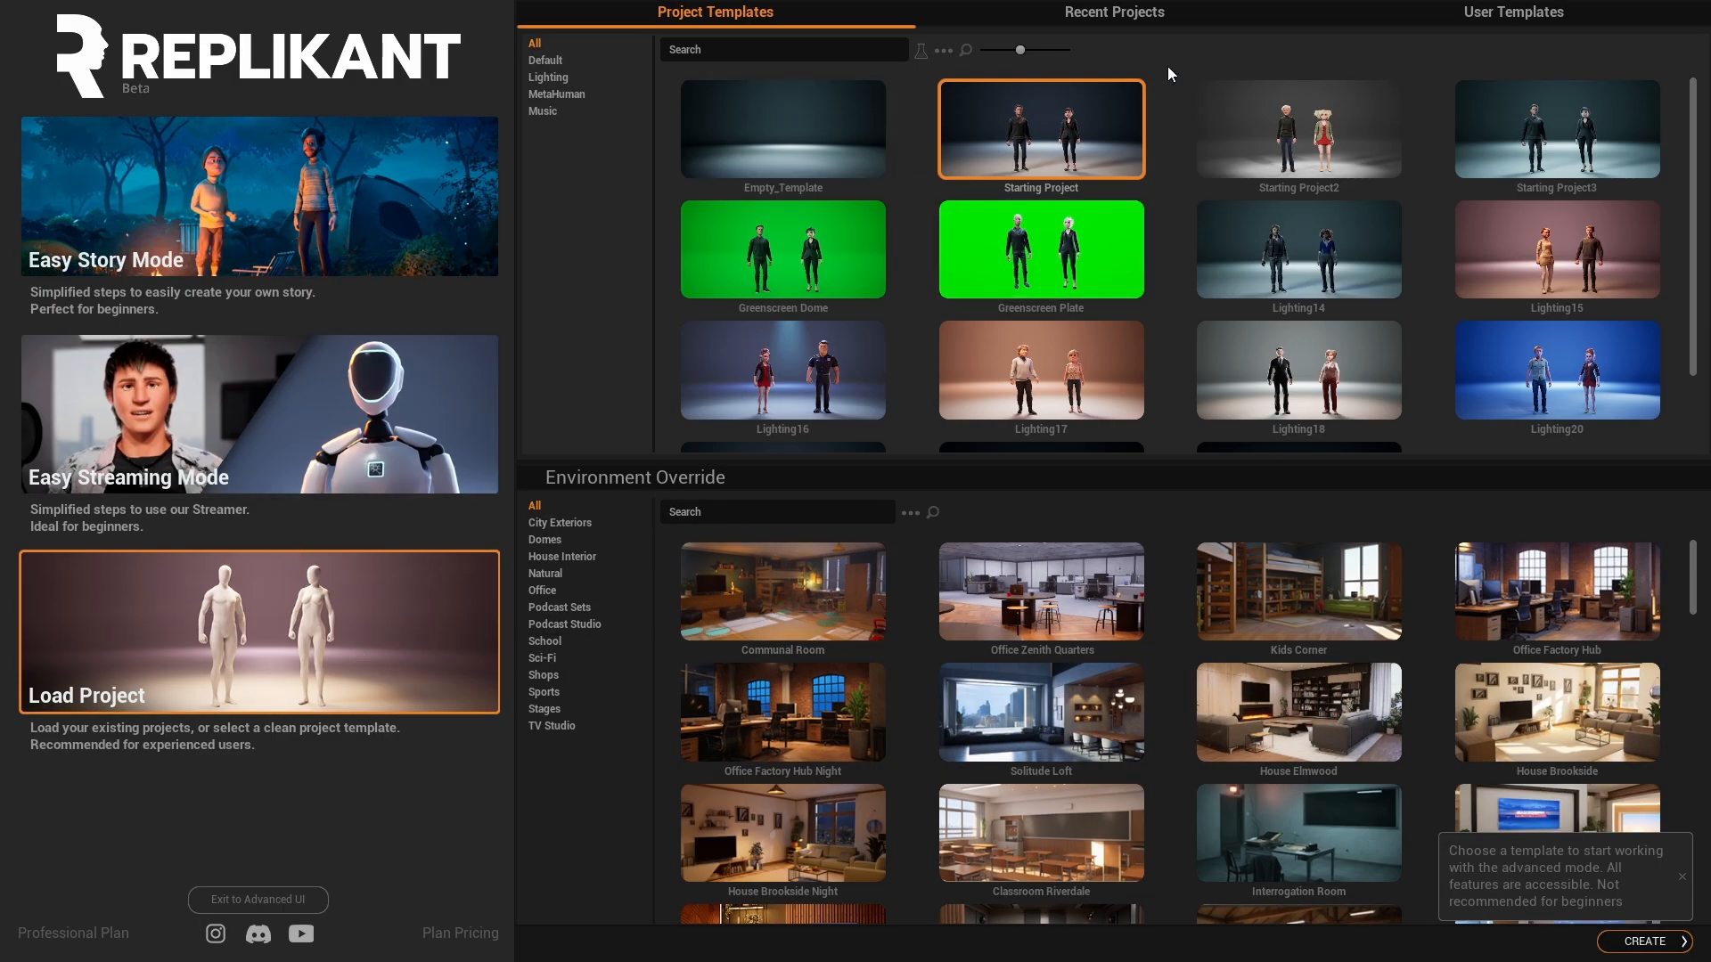
{"action": "left_click", "coordinate": [1648, 941]}
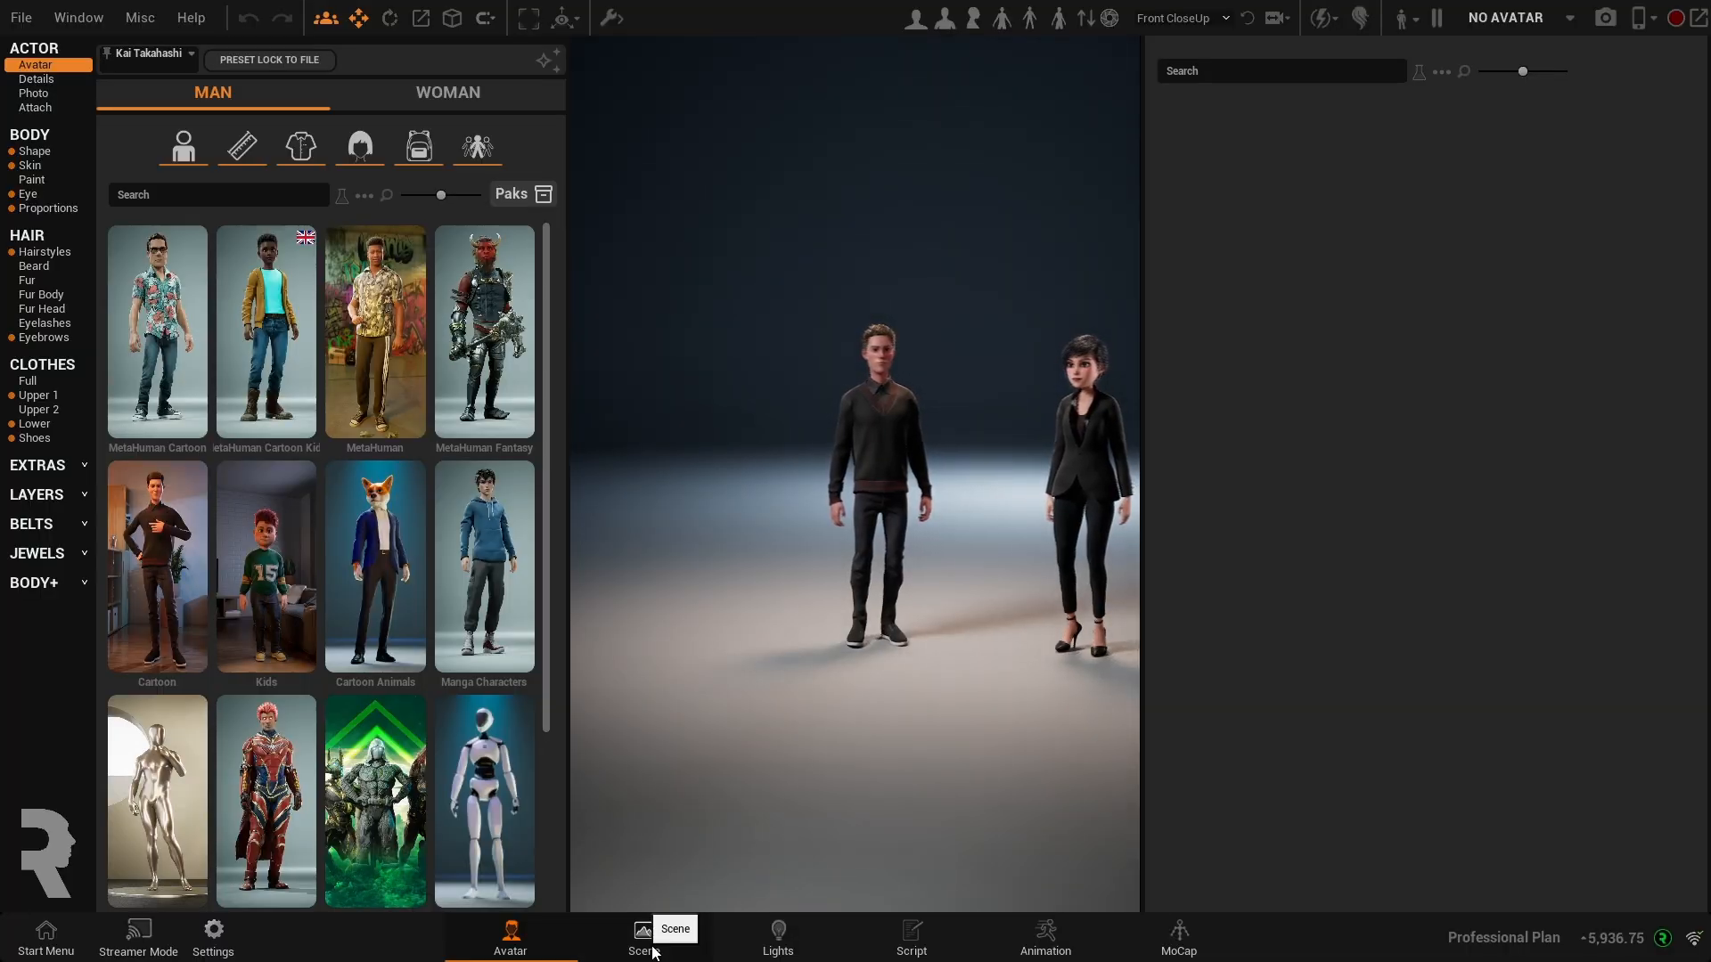
{"action": "left_click", "coordinate": [643, 934]}
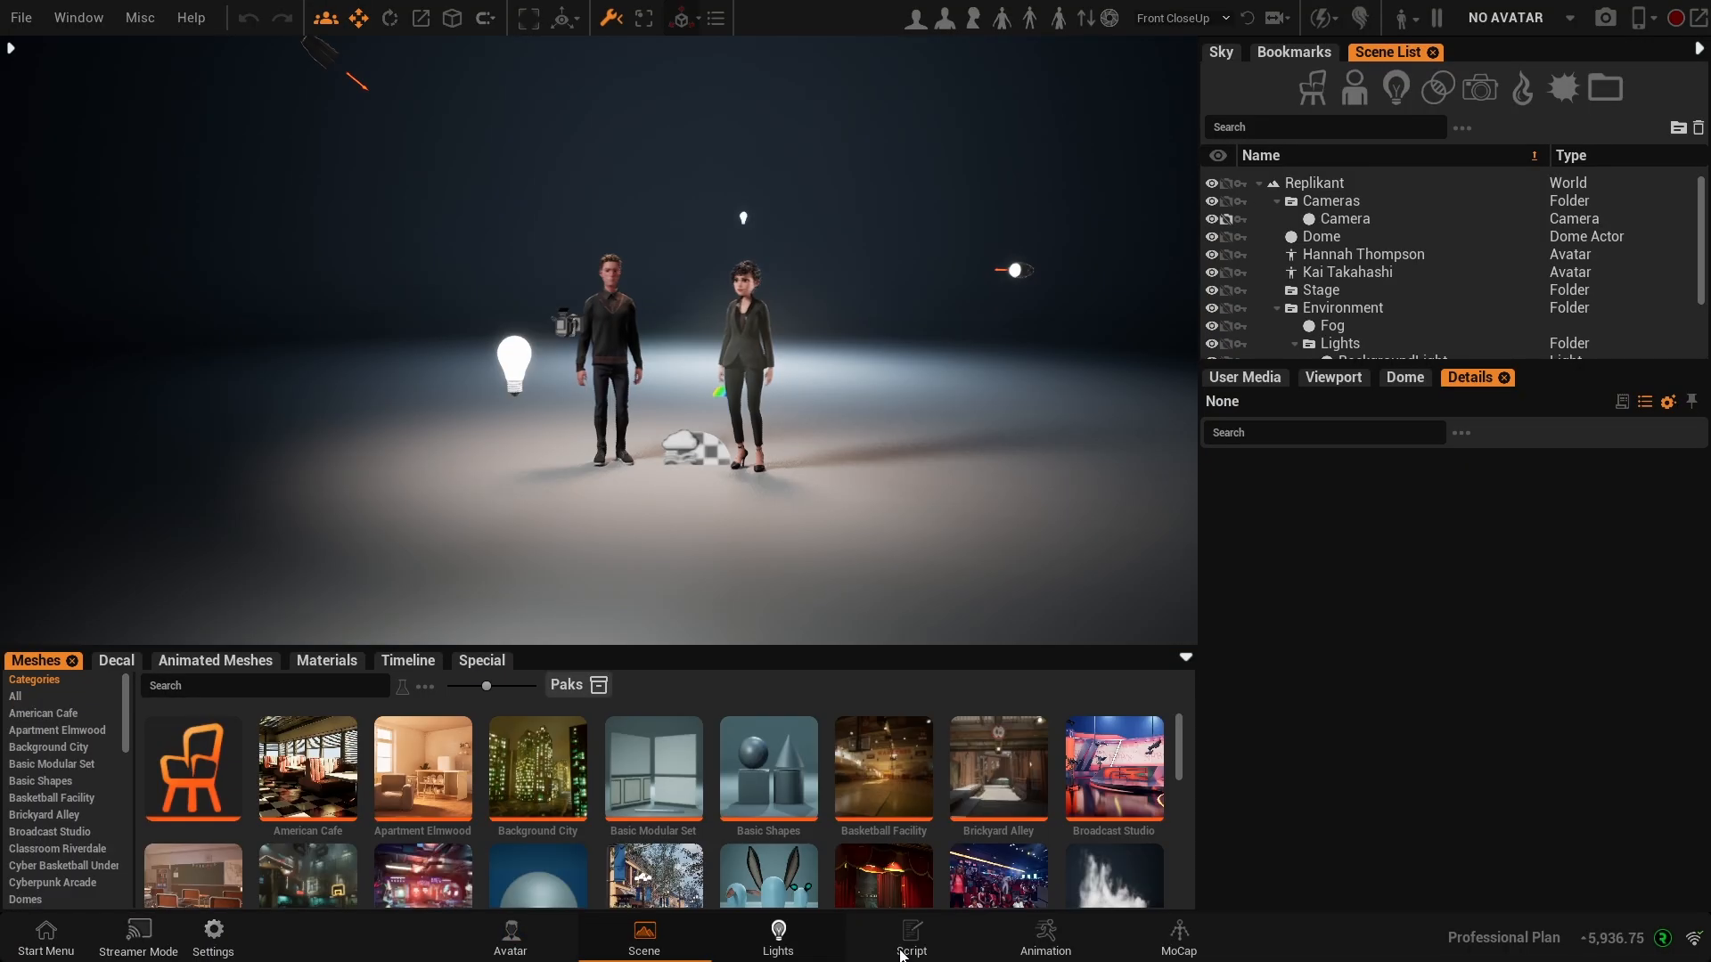
{"action": "left_click", "coordinate": [1057, 950]}
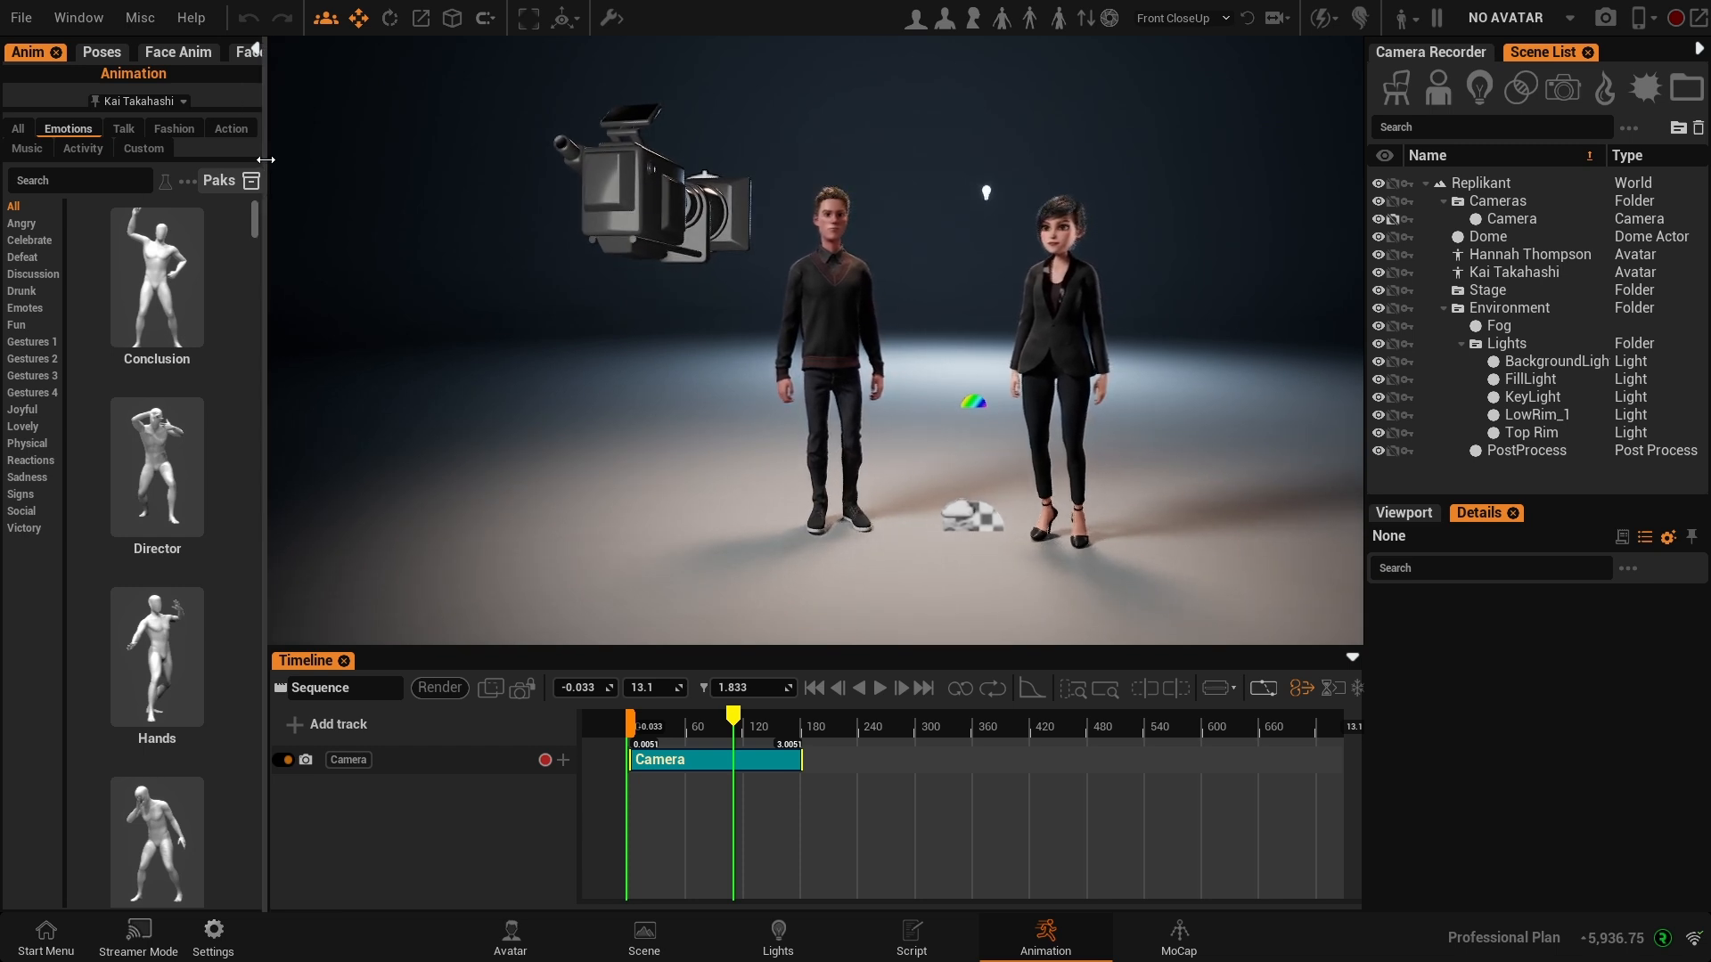
{"action": "left_click_drag", "start_coordinate": [265, 171], "coordinate": [374, 169]}
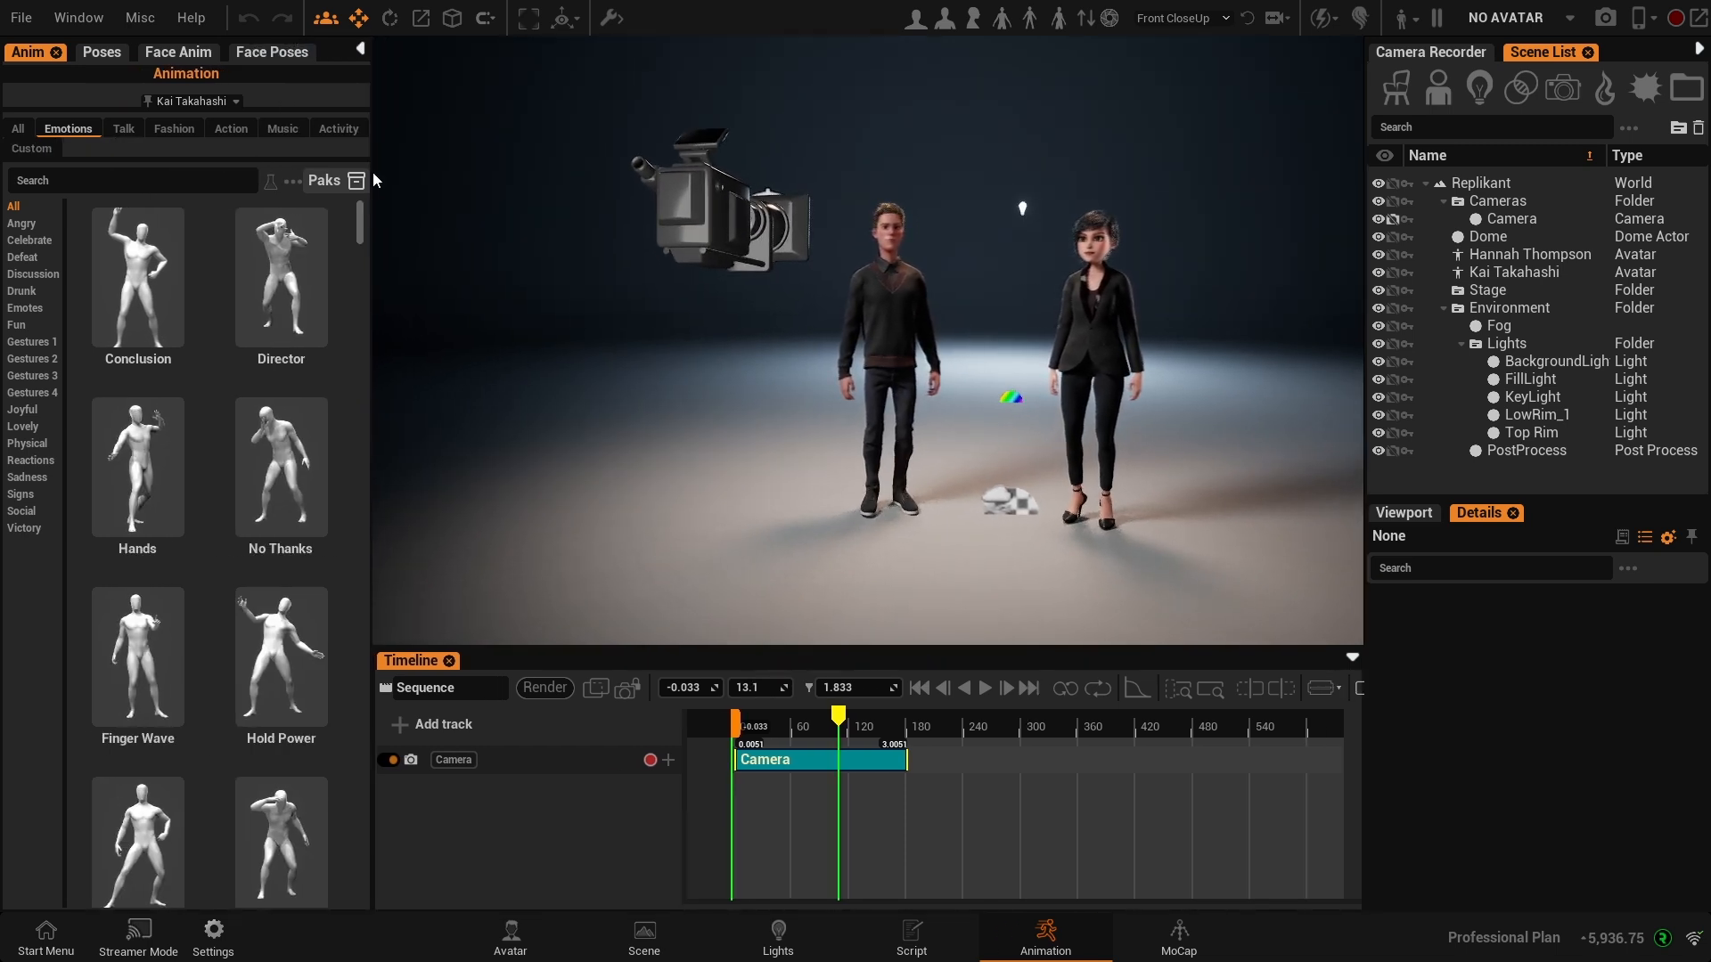
- Import sit on style 2.fbx as an FBX animation with Replikant as the source type, into the Imported subfolder
{"action": "left_click", "coordinate": [139, 17]}
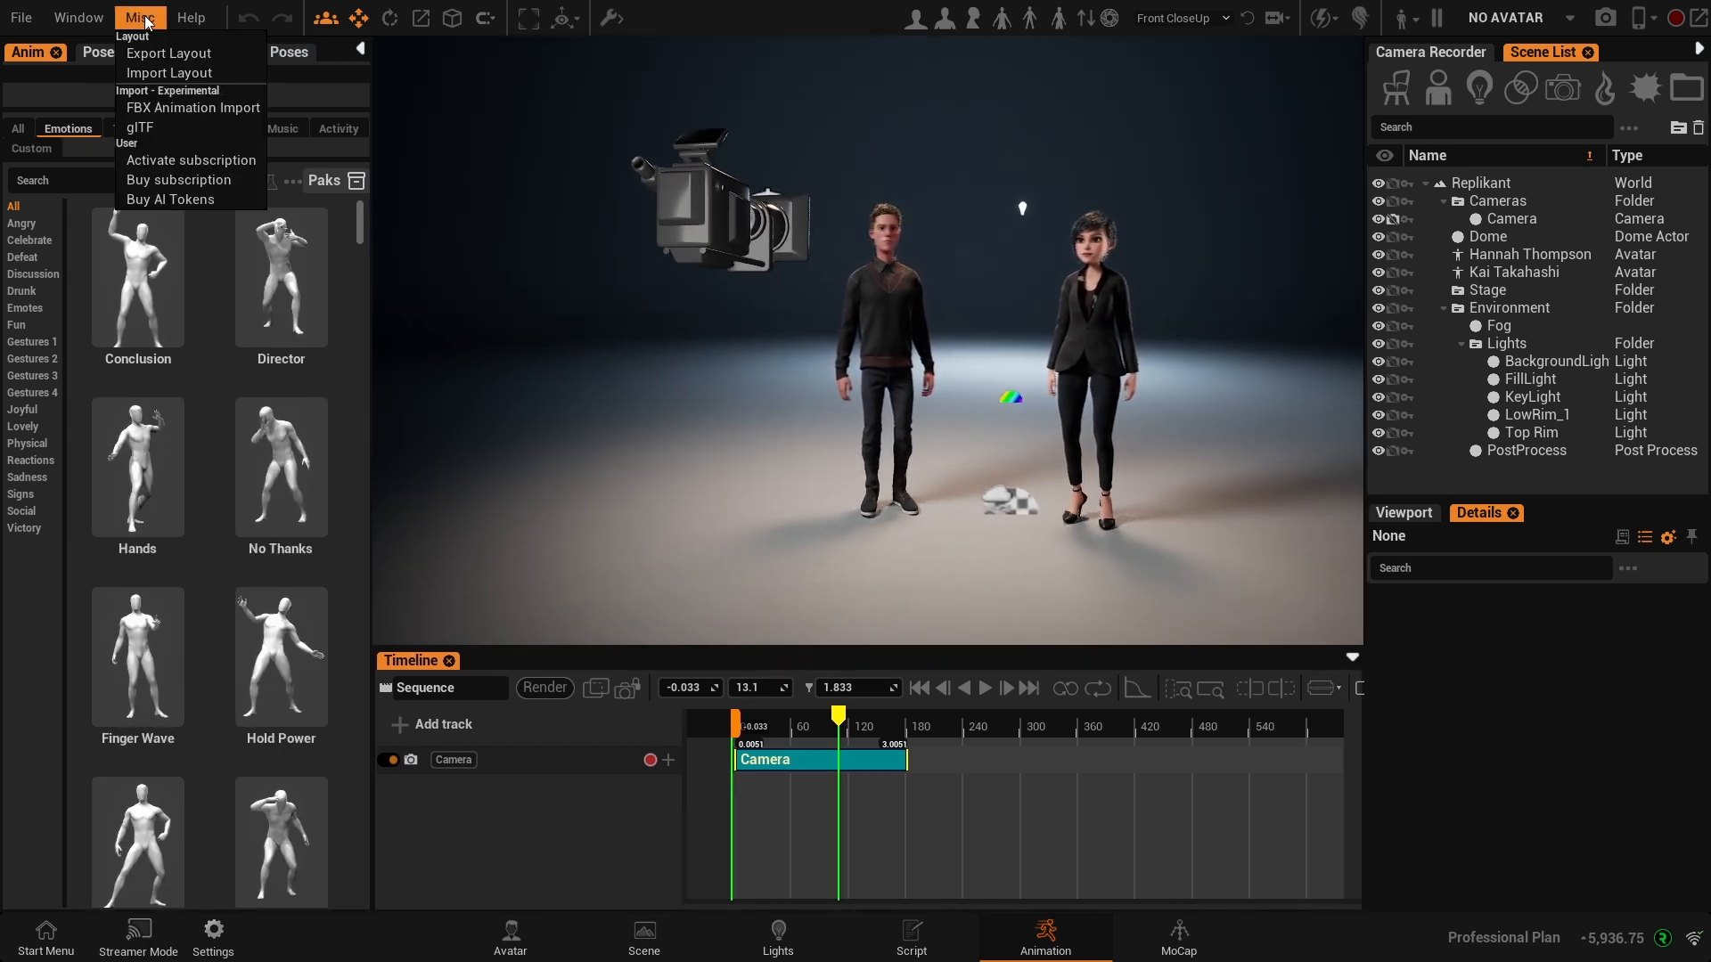
{"action": "left_click", "coordinate": [143, 108]}
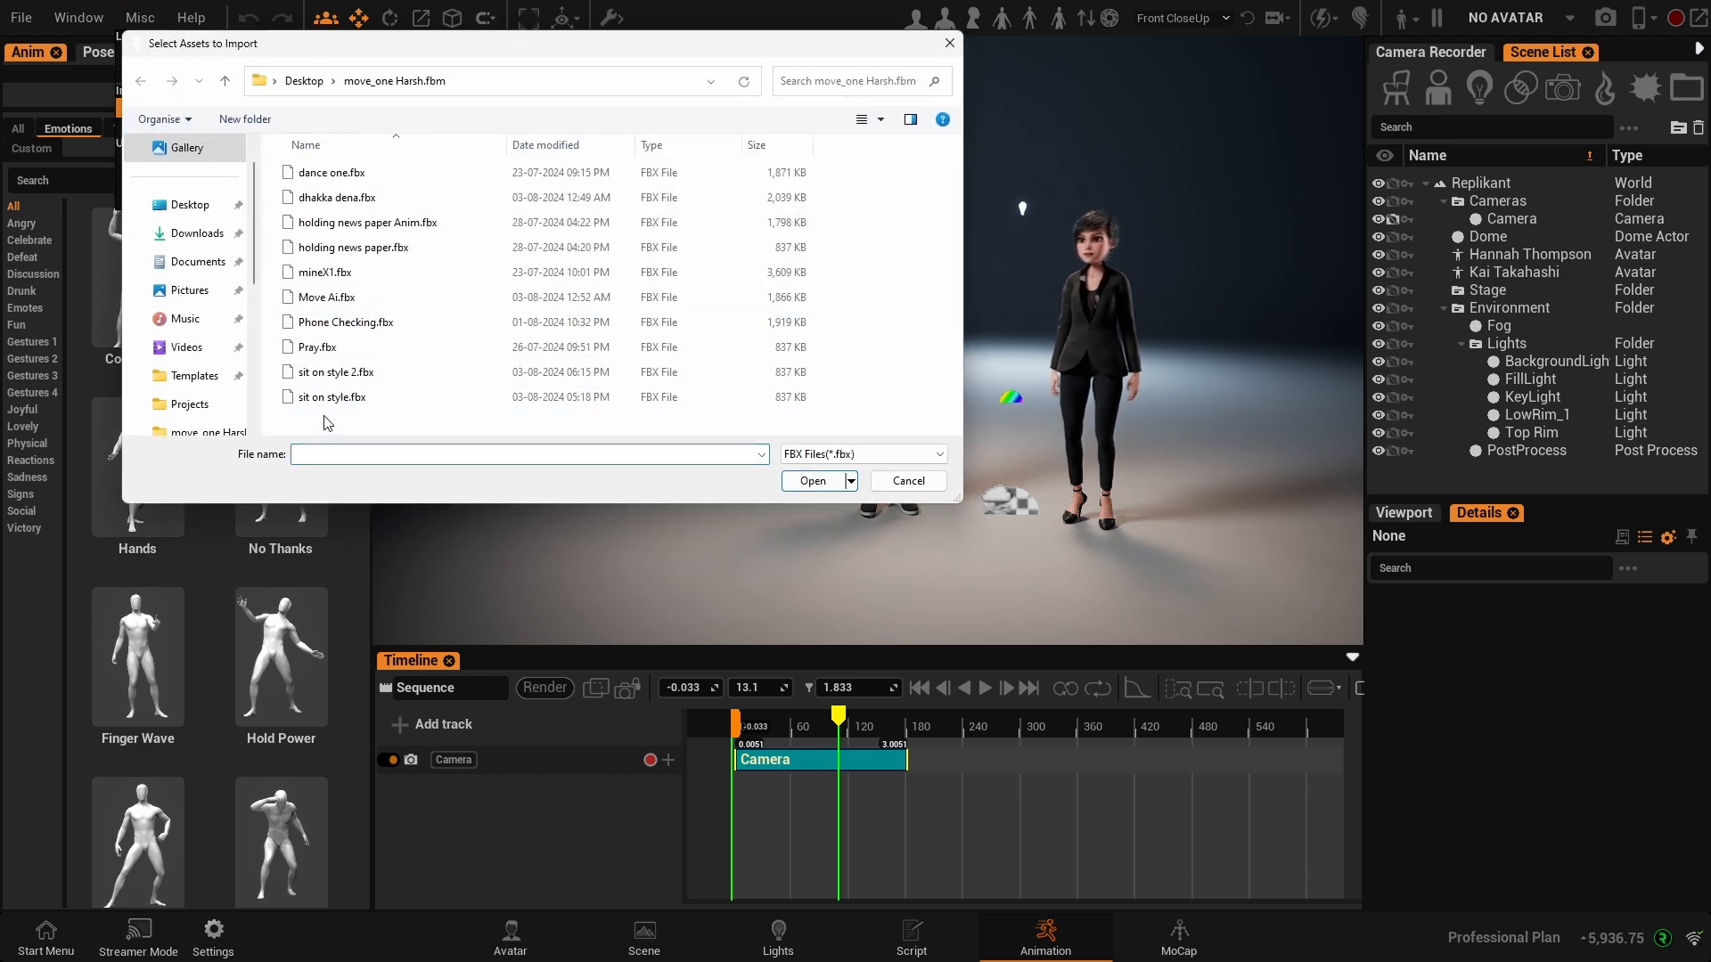
{"action": "left_click", "coordinate": [334, 375]}
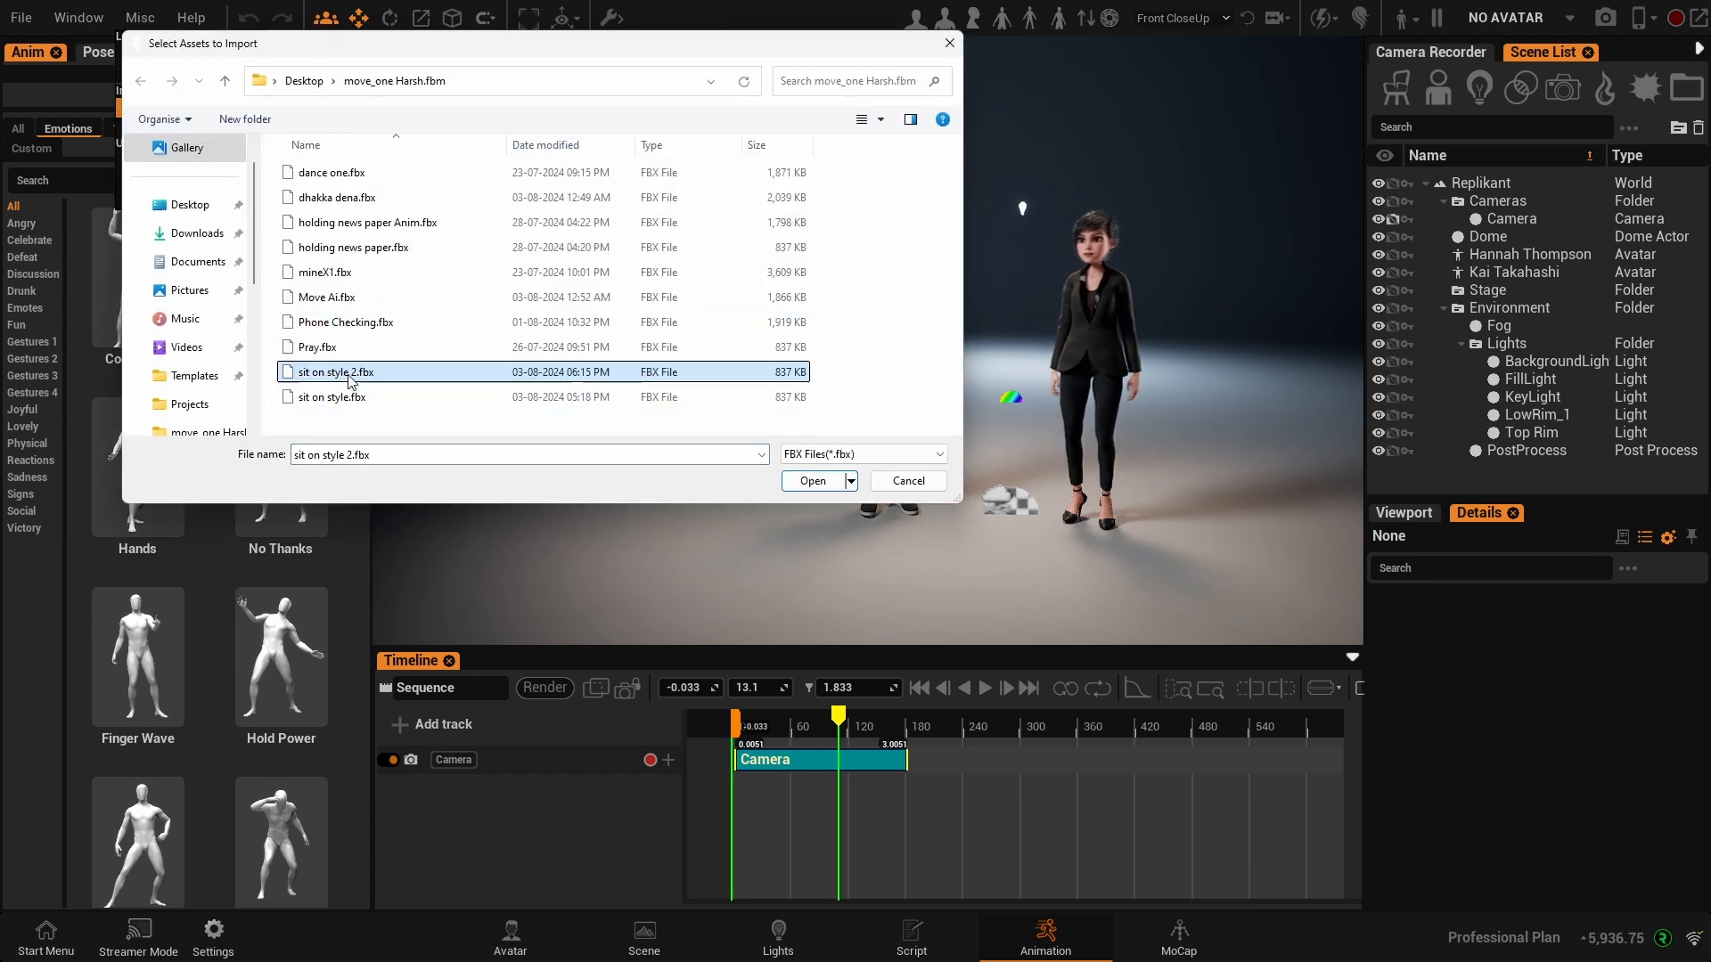
{"action": "left_click", "coordinate": [821, 488]}
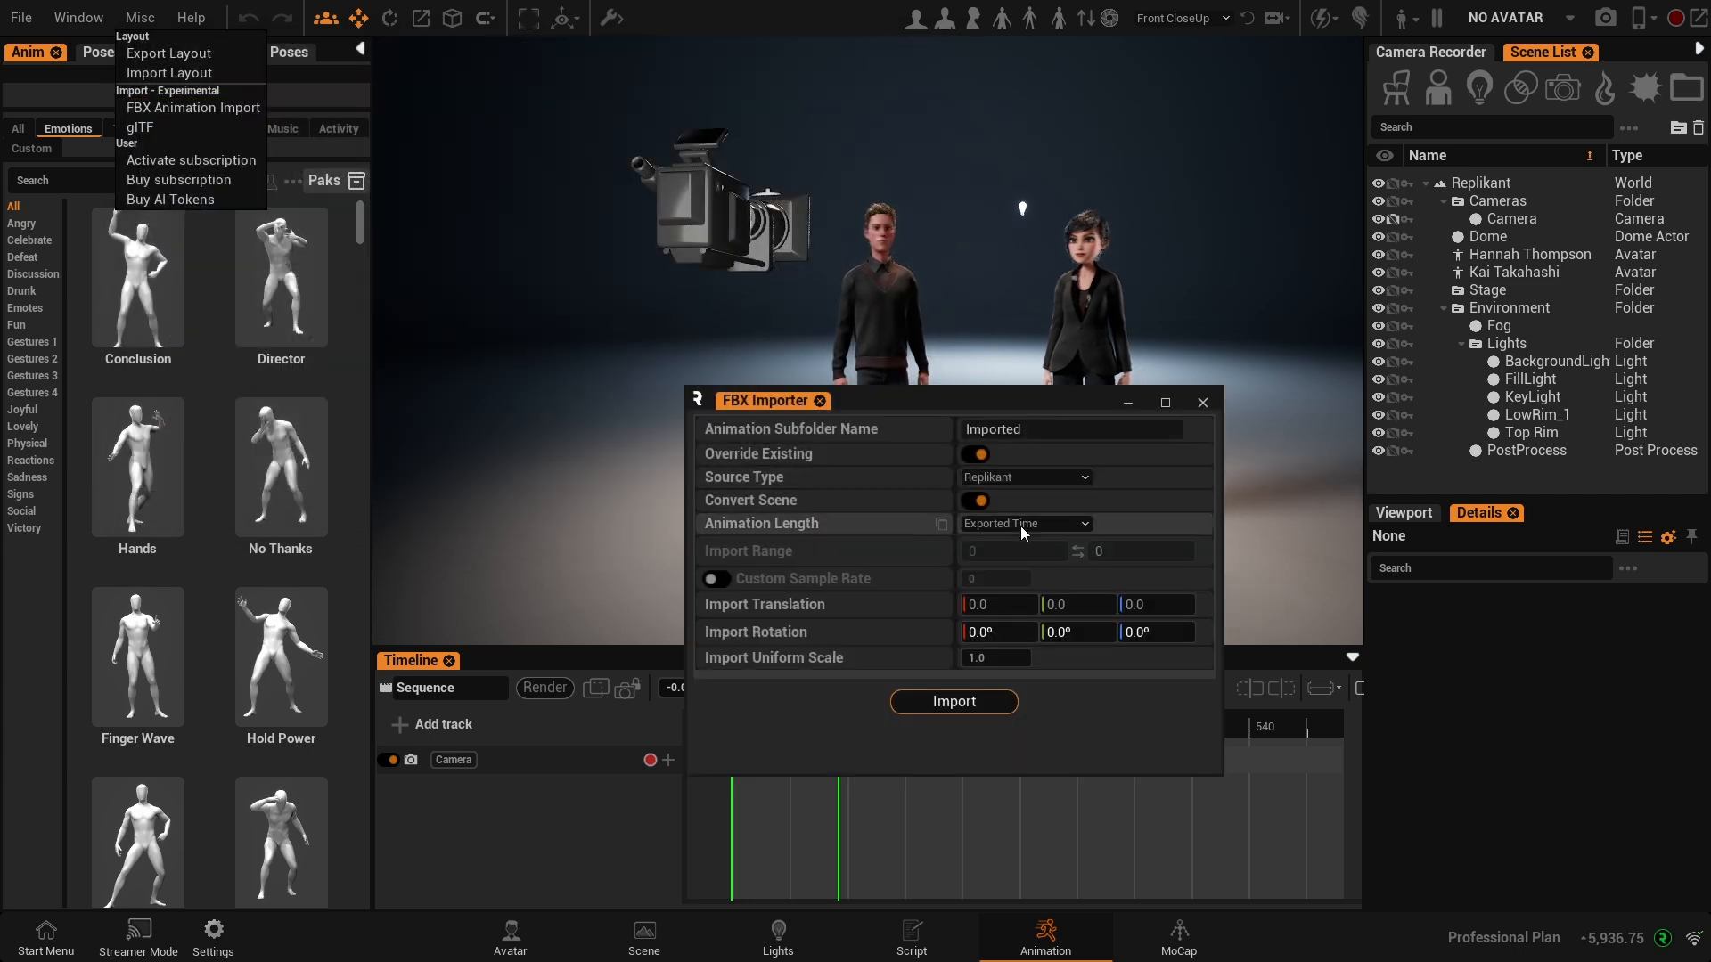
{"action": "left_click", "coordinate": [1035, 479]}
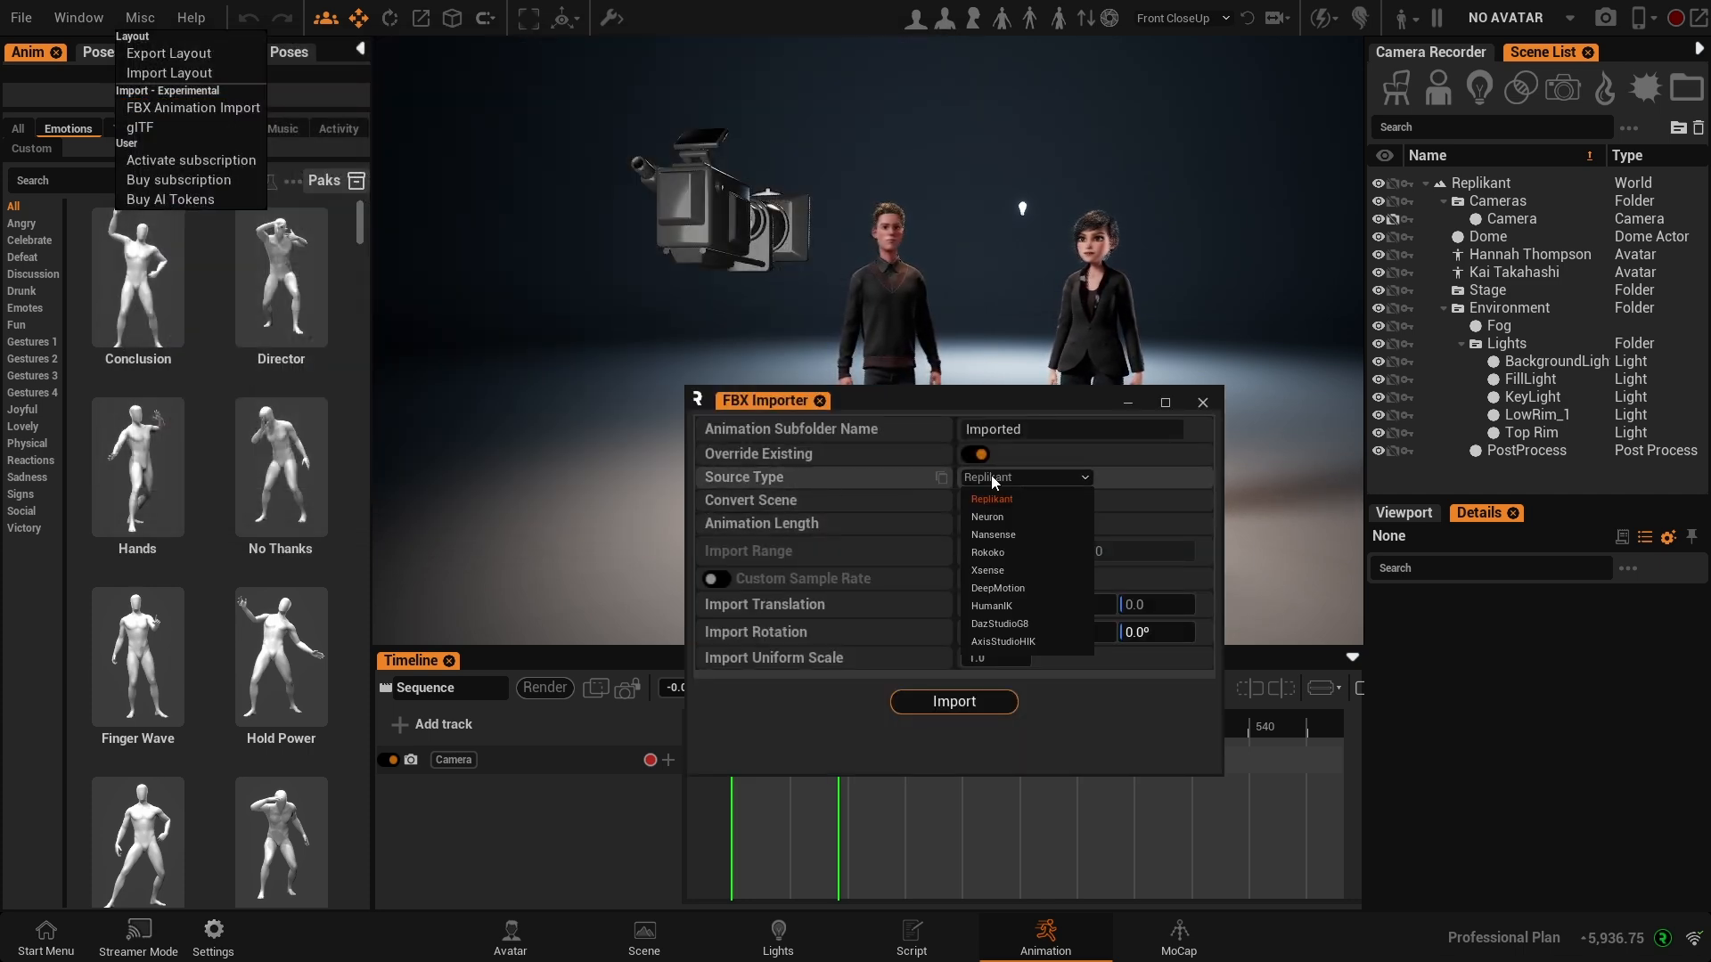
{"action": "left_click", "coordinate": [1129, 484]}
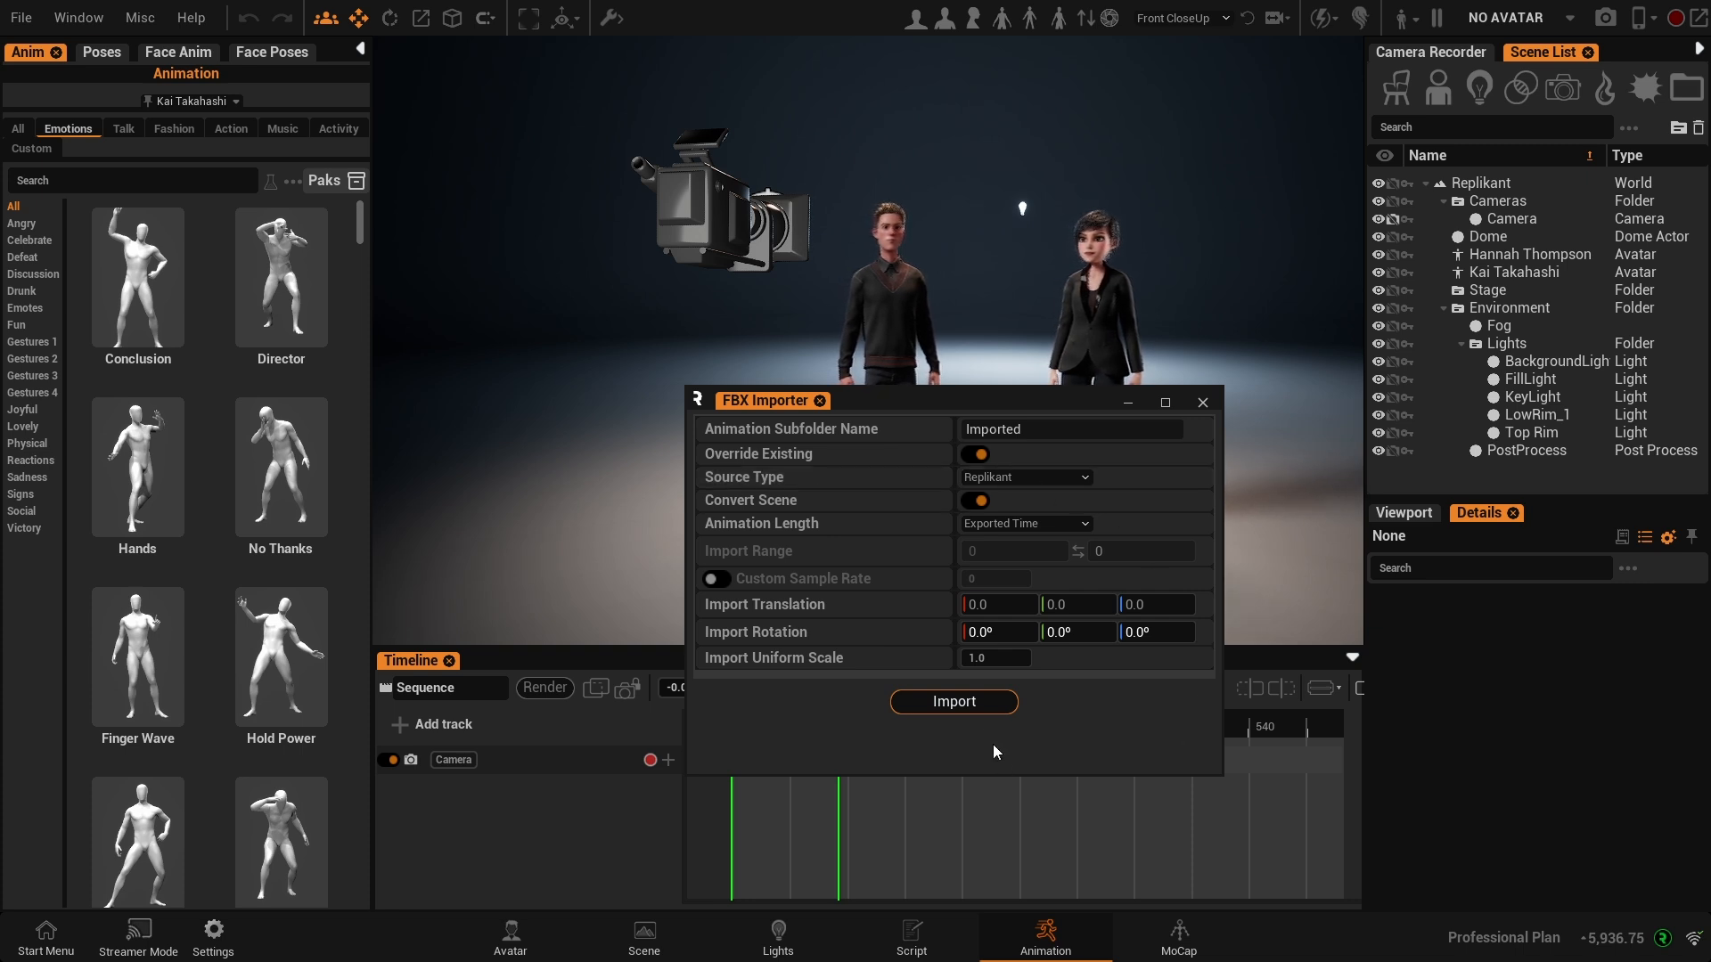
{"action": "left_click", "coordinate": [955, 702]}
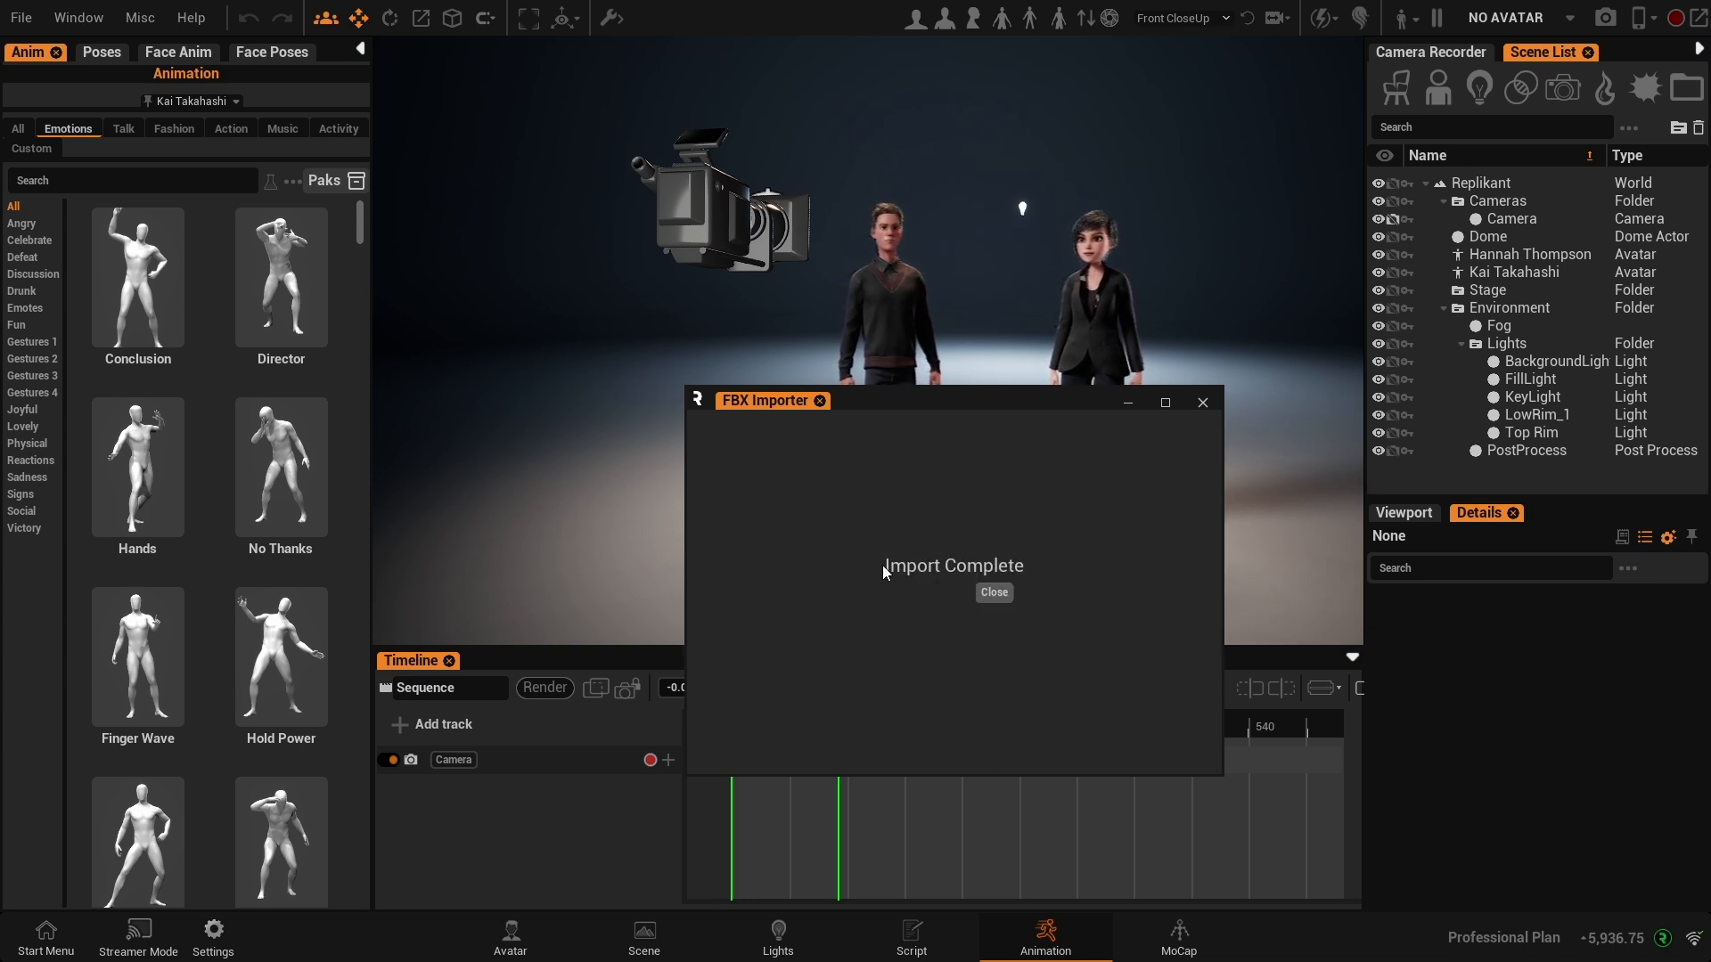
{"action": "left_click", "coordinate": [998, 594]}
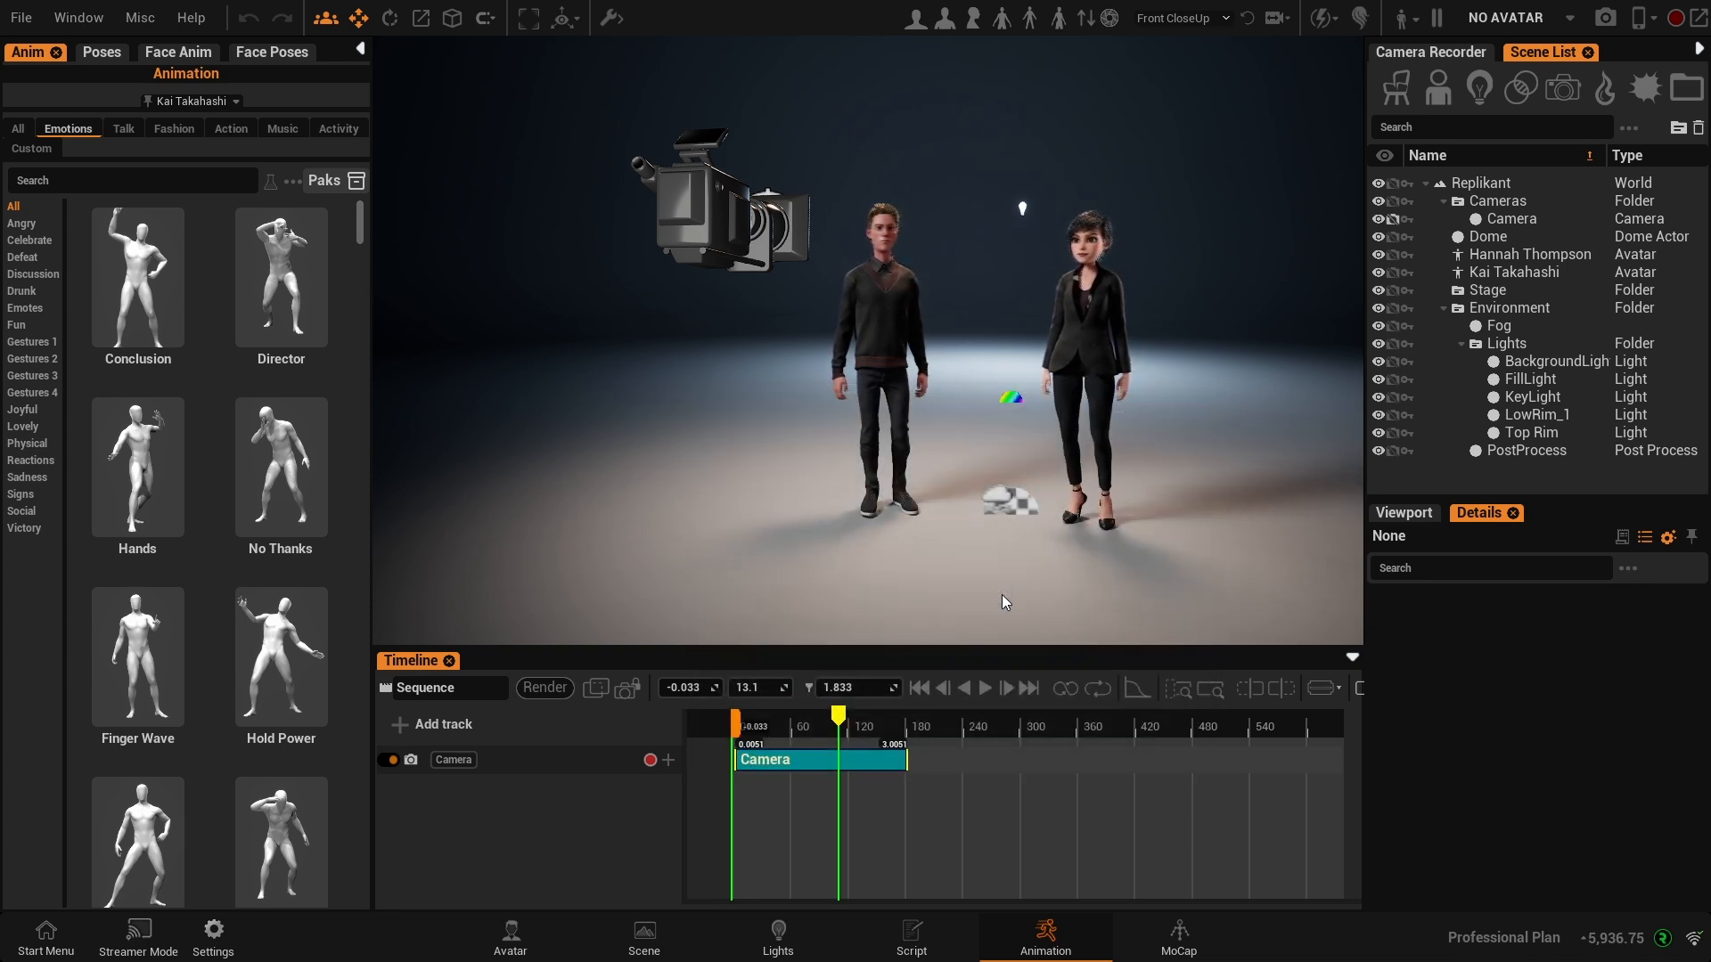
- Show the Imported user animations in the custom category and widen the animation library
{"action": "left_click", "coordinate": [30, 152]}
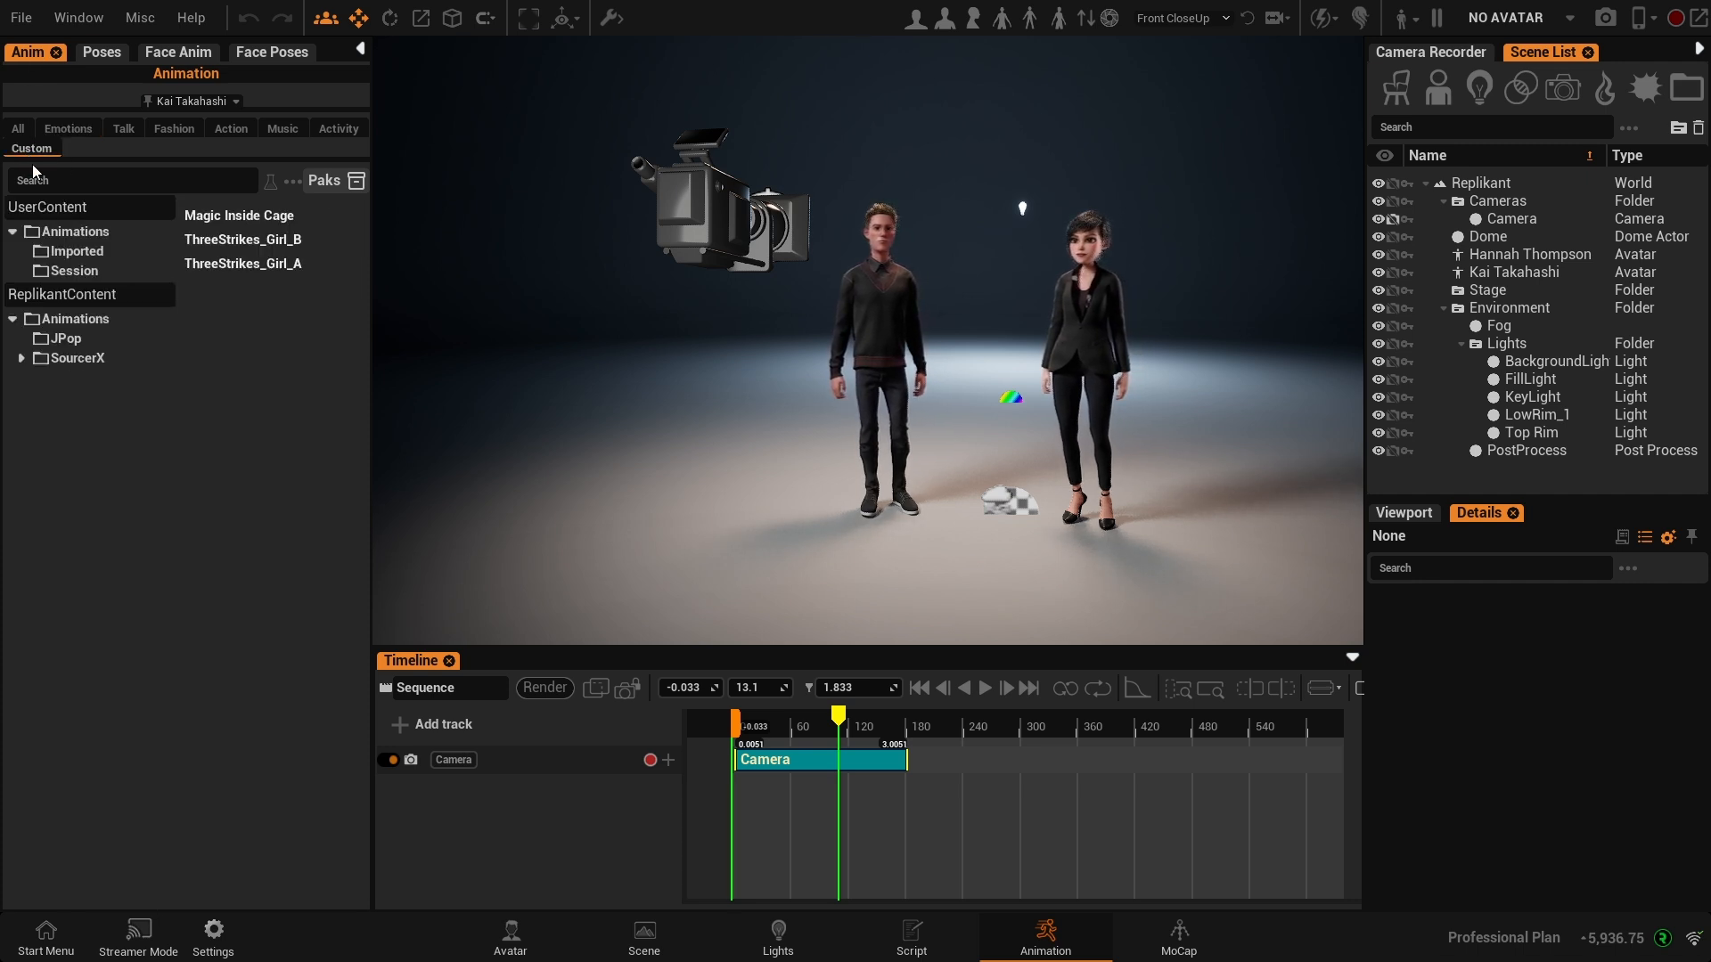
{"action": "left_click", "coordinate": [73, 251]}
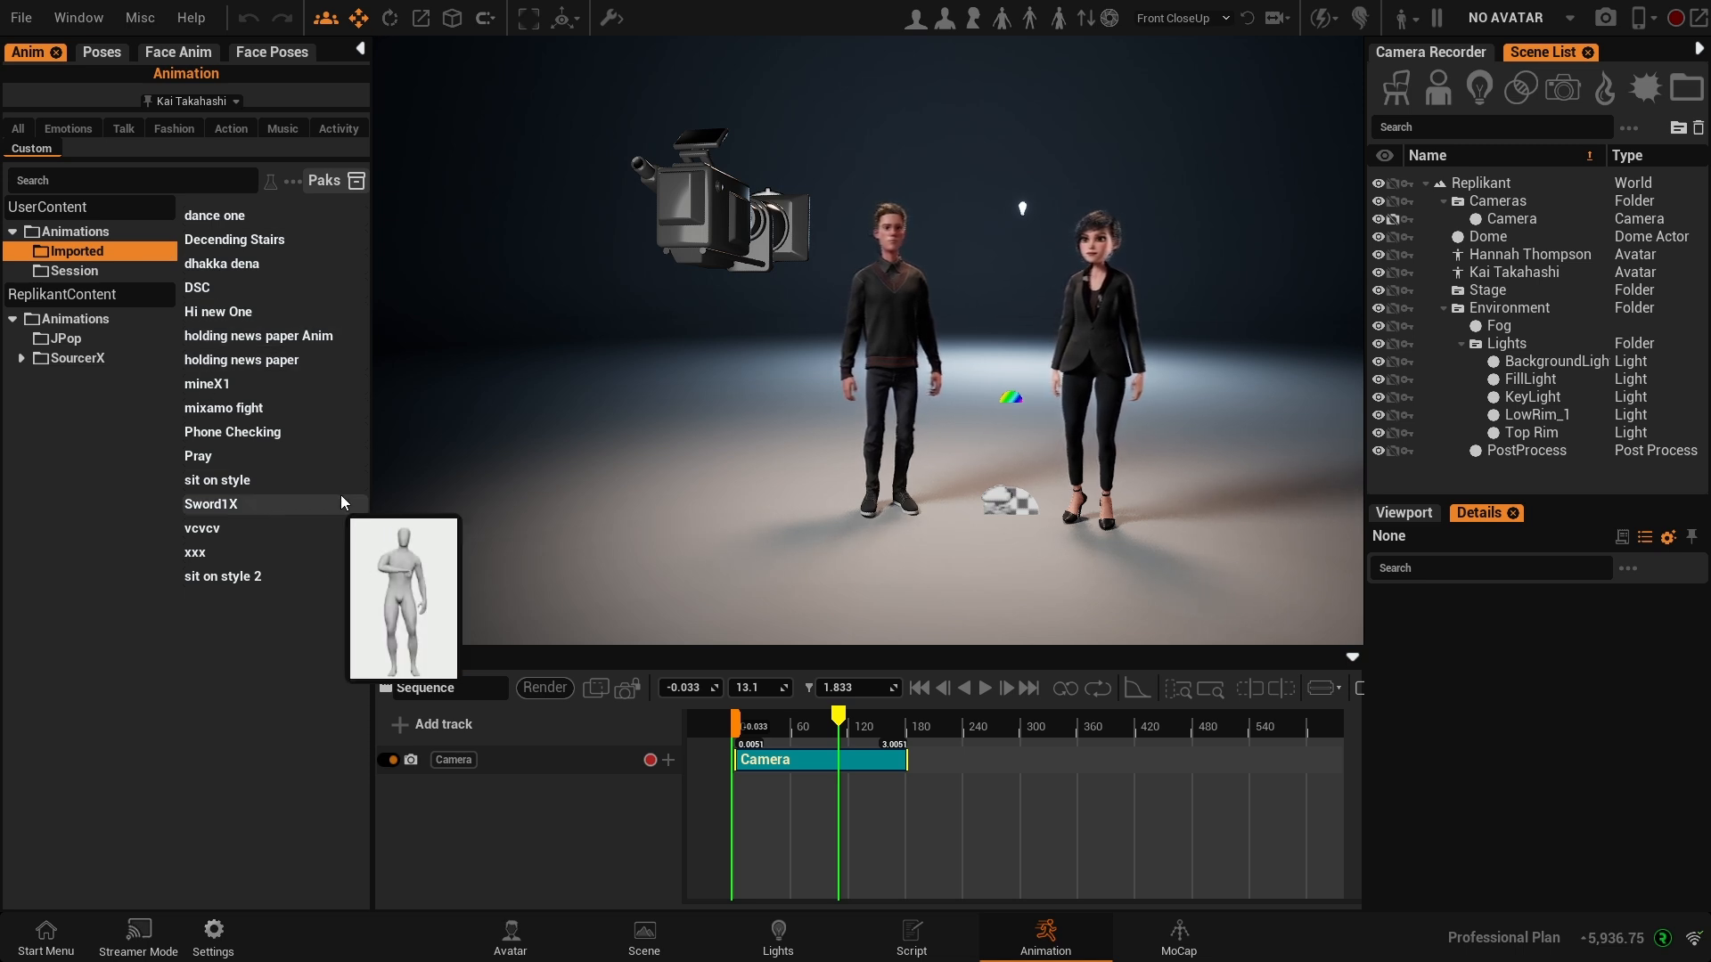
{"action": "left_click_drag", "start_coordinate": [378, 428], "coordinate": [436, 429]}
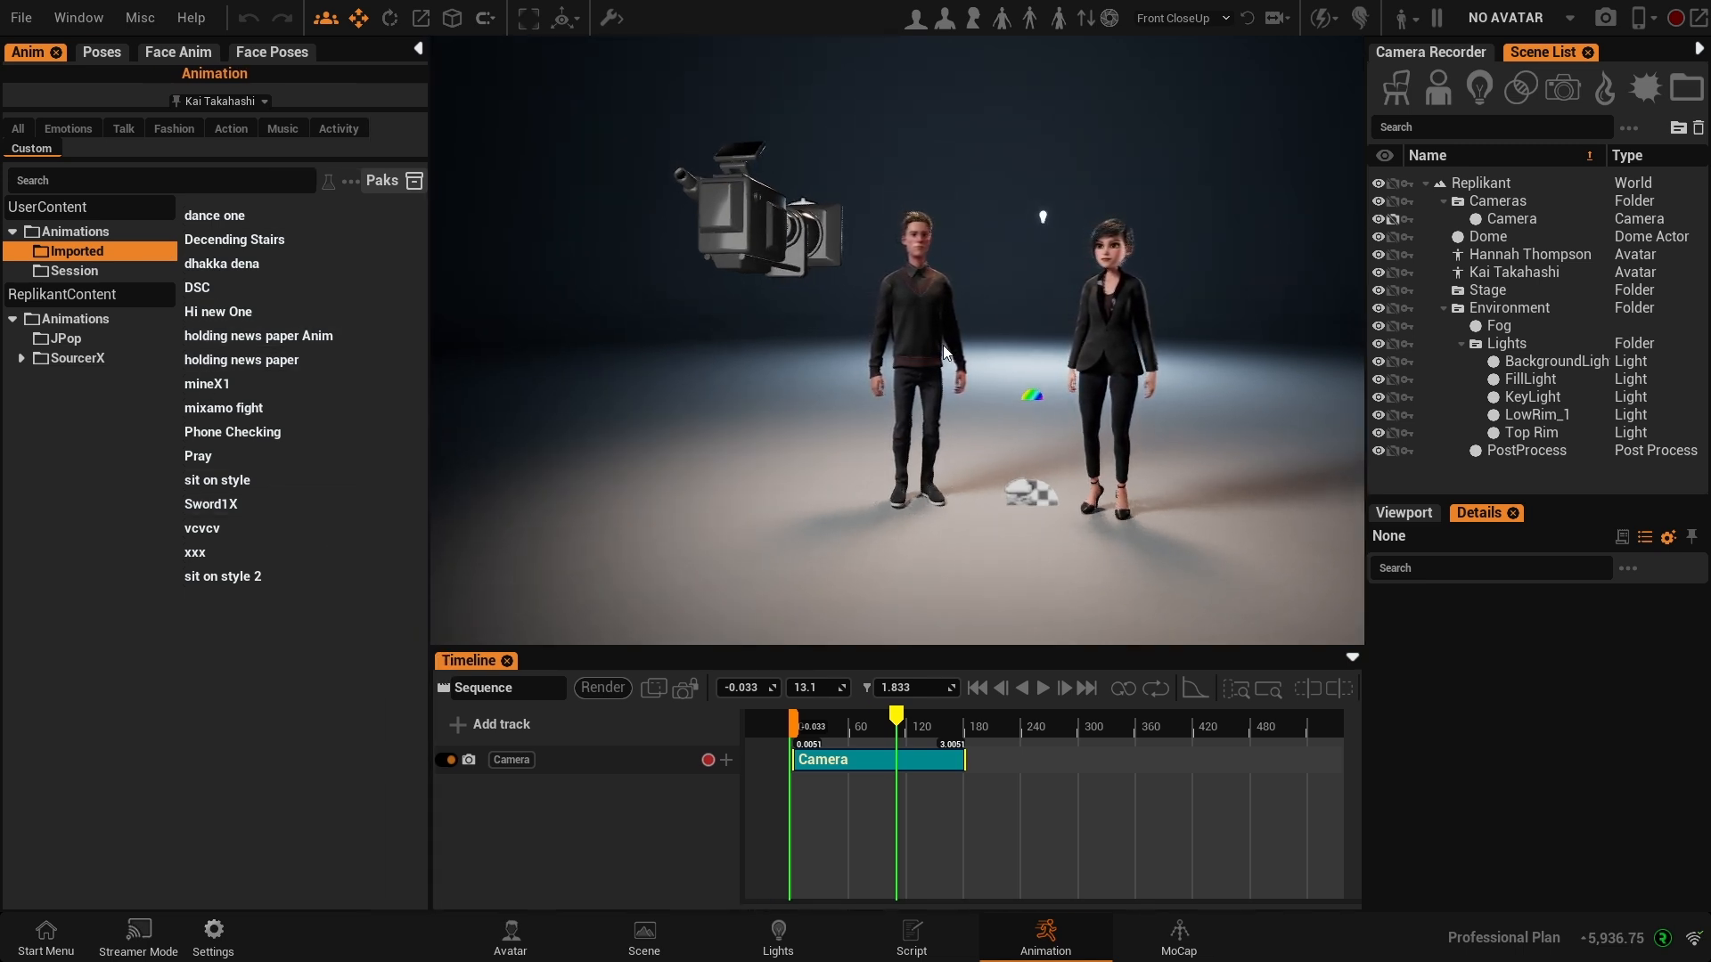
- Add the male avatar as a track in the sequence timeline
{"action": "key", "text": "g"}
{"action": "left_click", "coordinate": [916, 340]}
{"action": "key", "text": "g"}
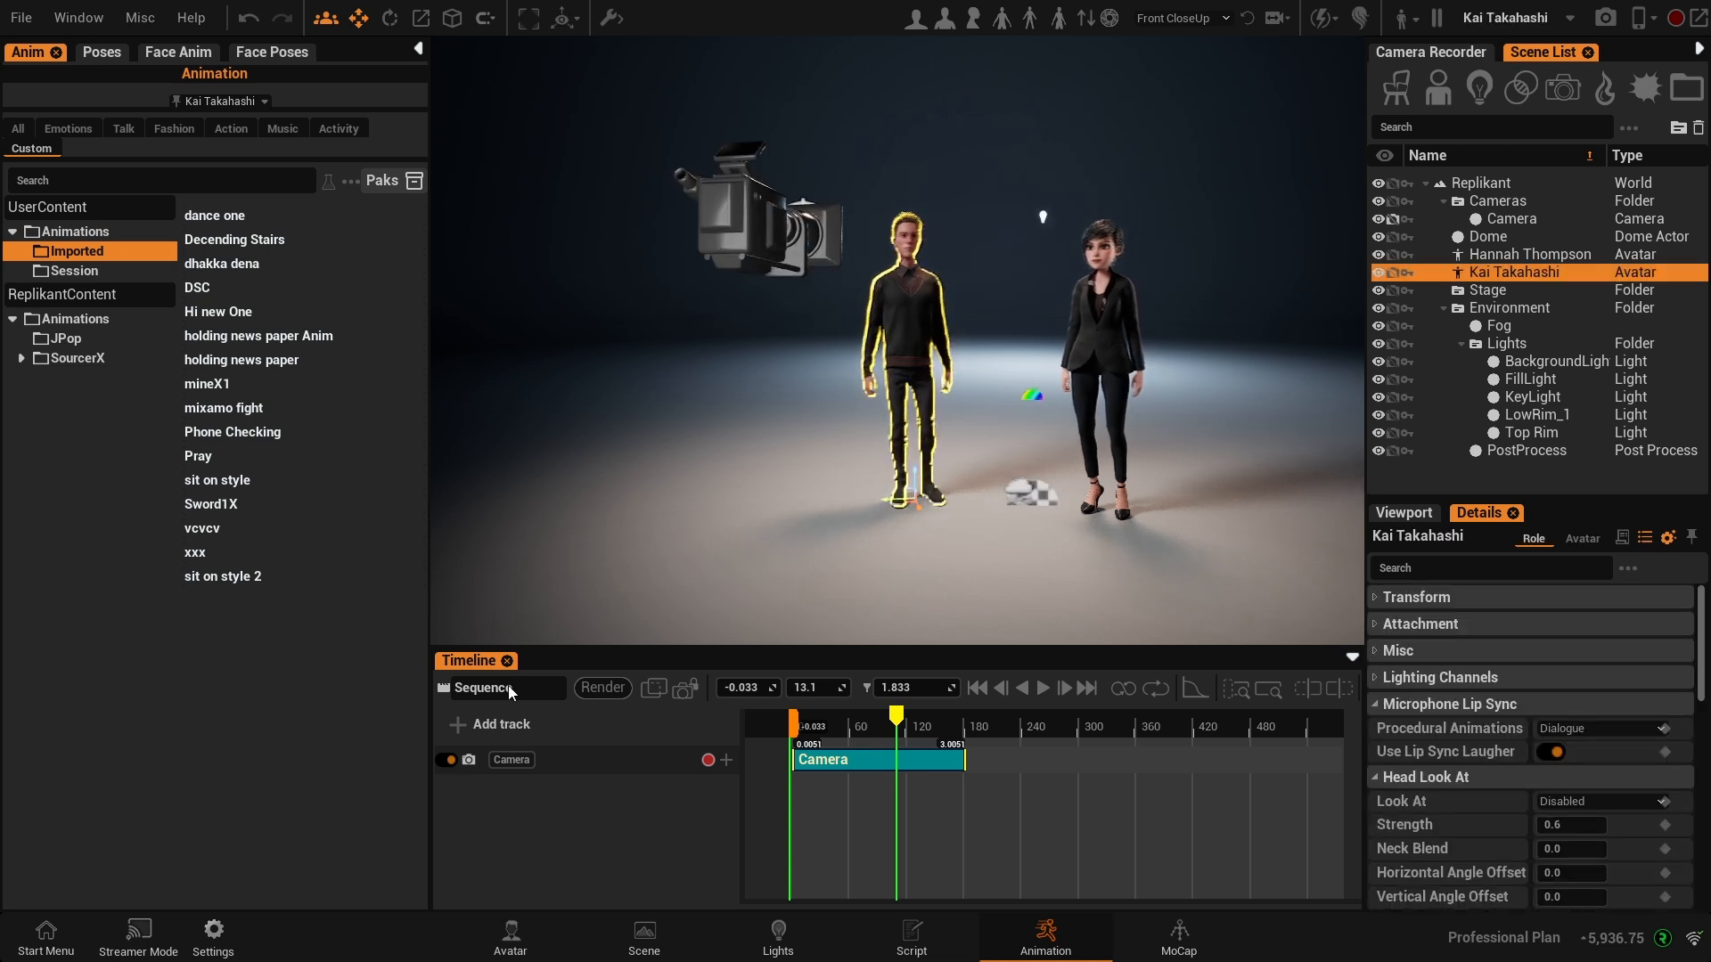
{"action": "left_click", "coordinate": [467, 725]}
{"action": "left_click", "coordinate": [506, 893]}
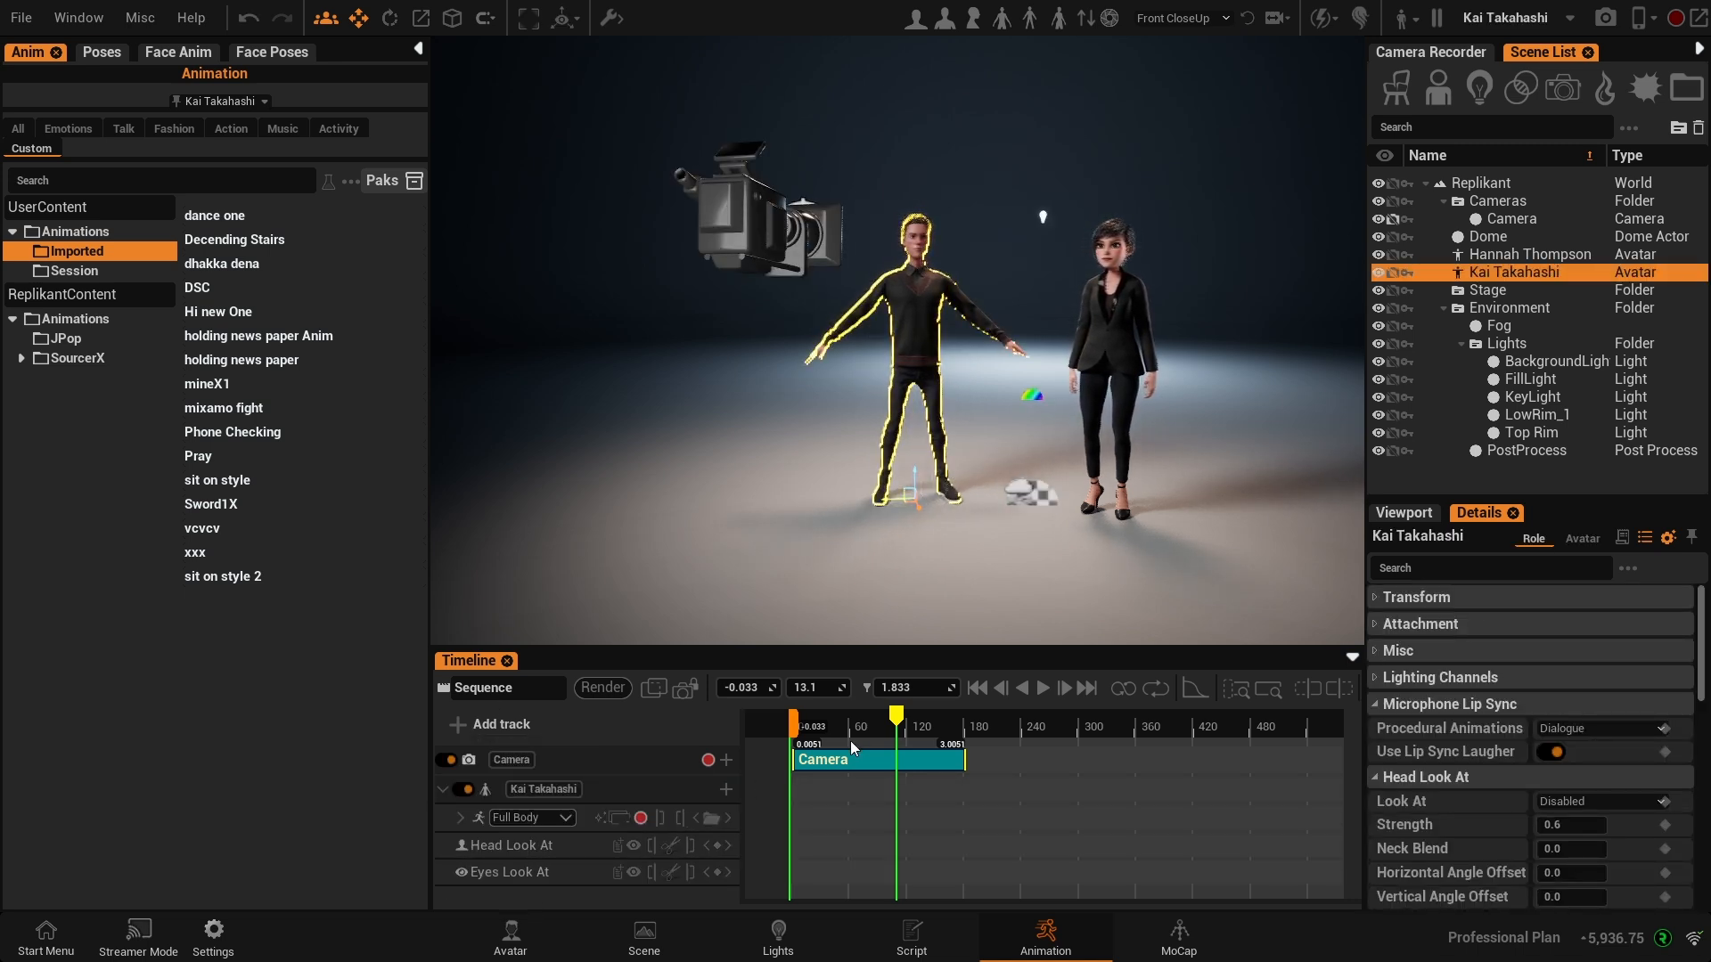
{"action": "scroll", "coordinate": [979, 447], "scroll_direction": "up", "scroll_amount": 3}
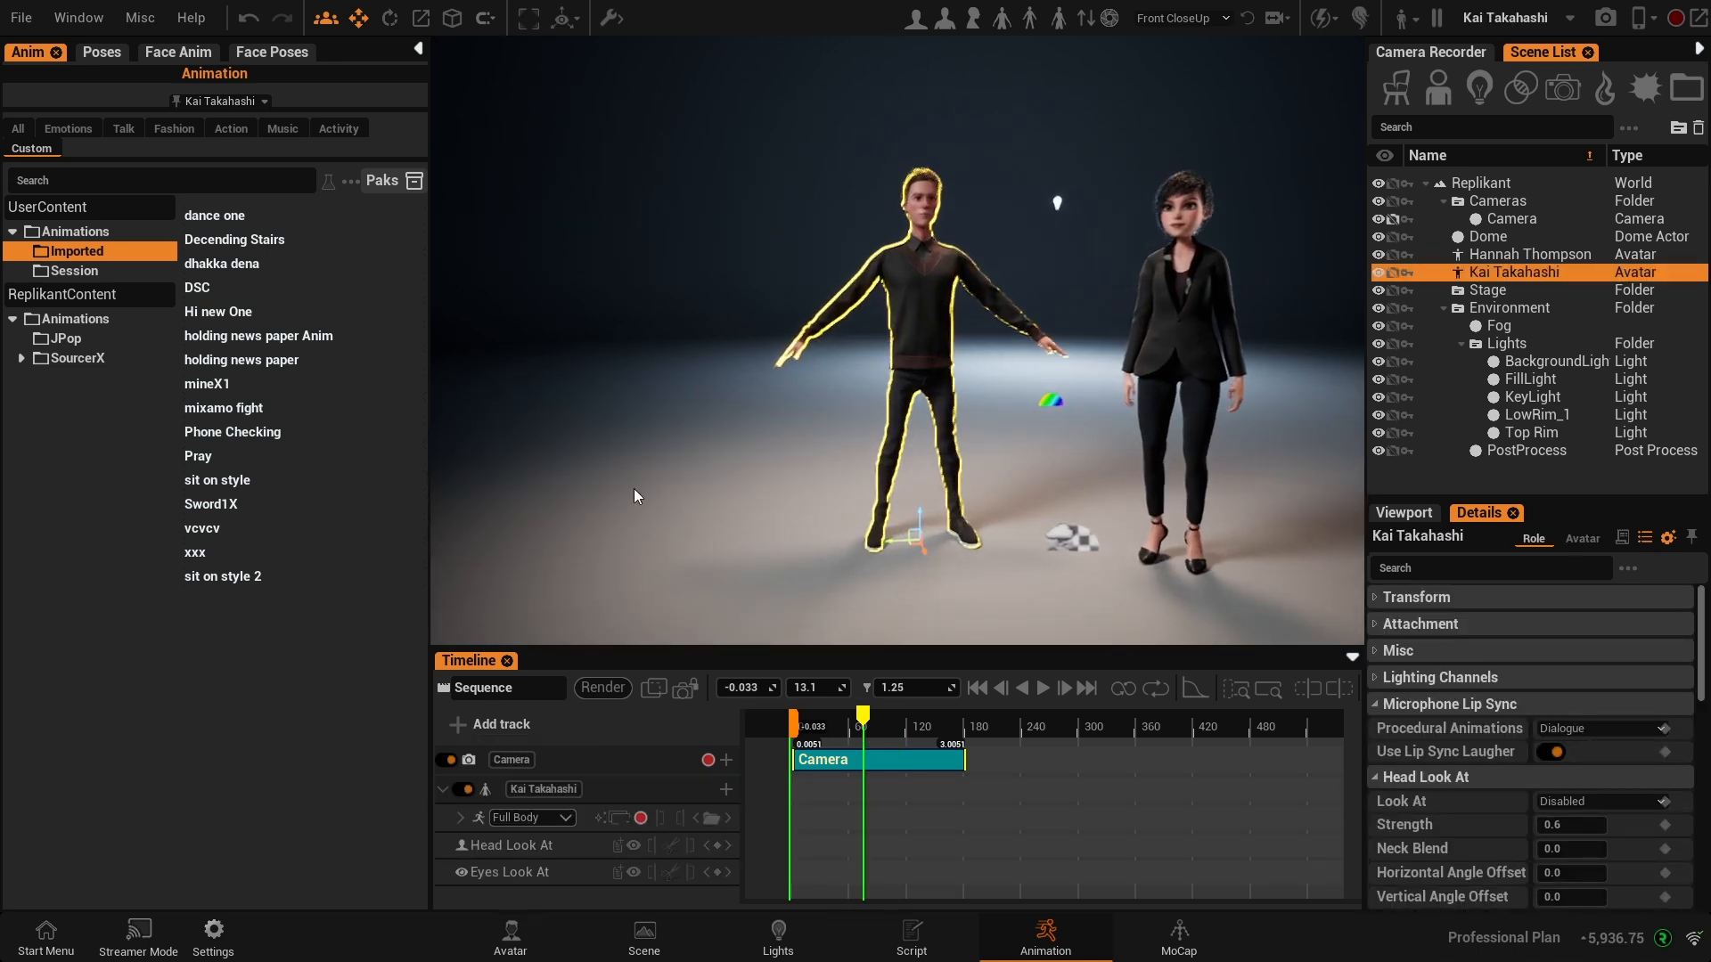
- Place the sit on style 2 animation on the male avatar's Full Body track and check the pose up close
{"action": "left_click", "coordinate": [227, 584]}
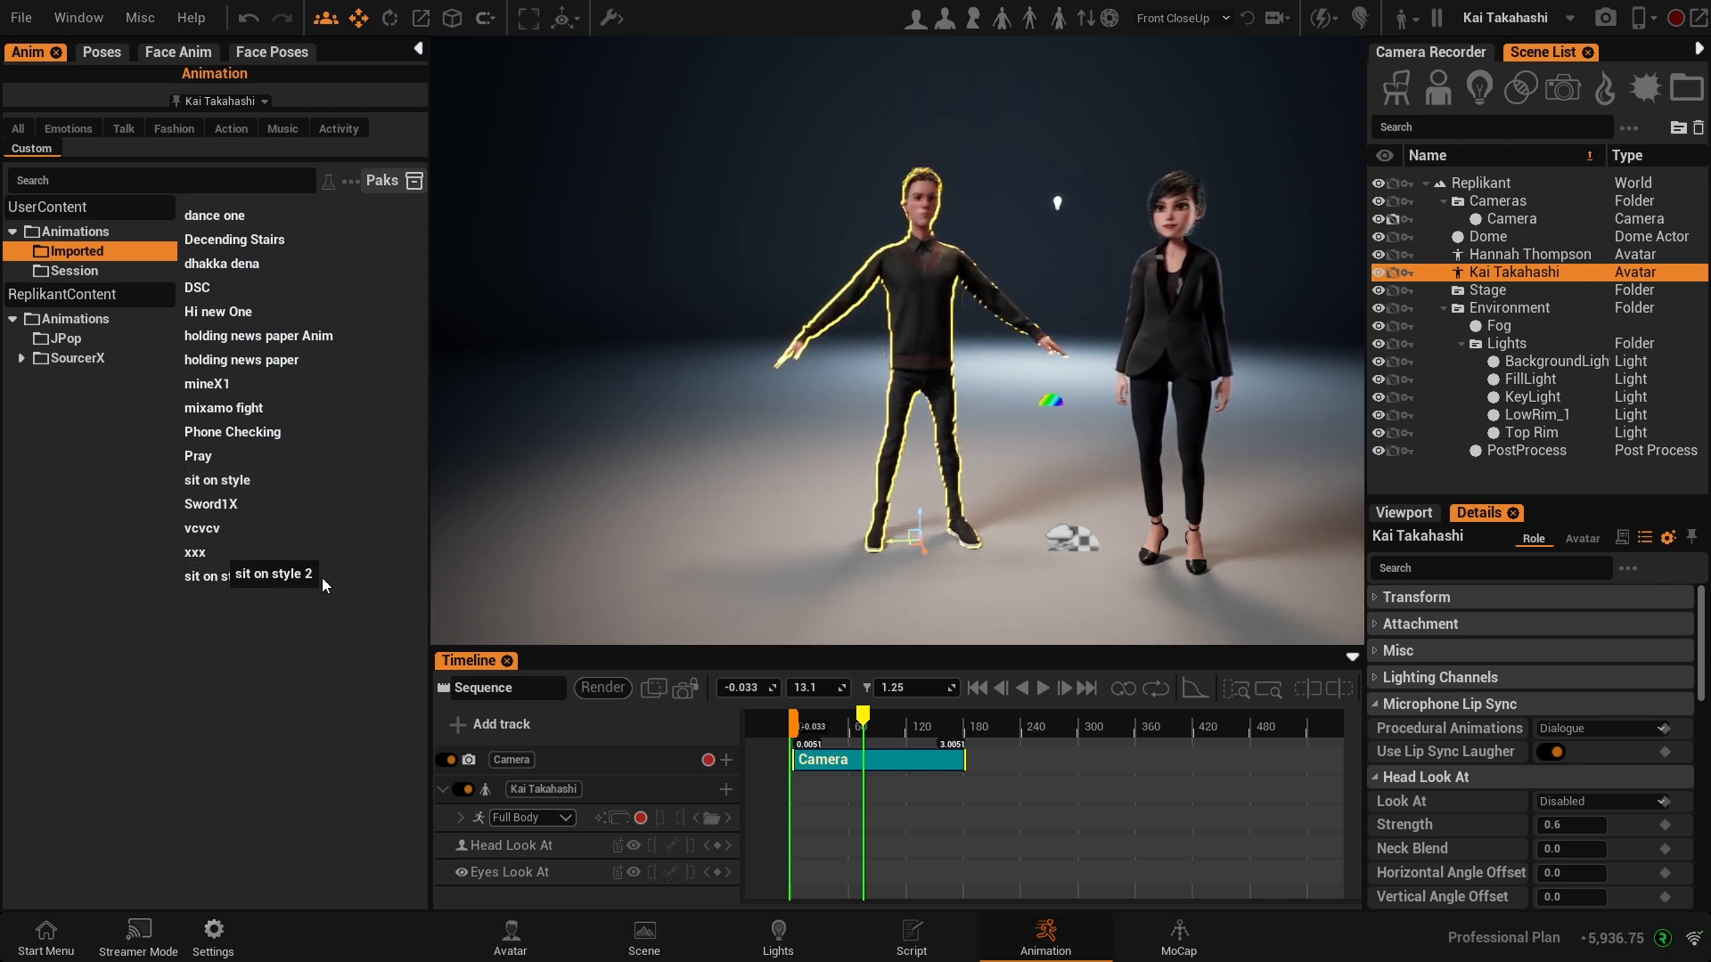
{"action": "left_click_drag", "start_coordinate": [322, 584], "coordinate": [830, 825]}
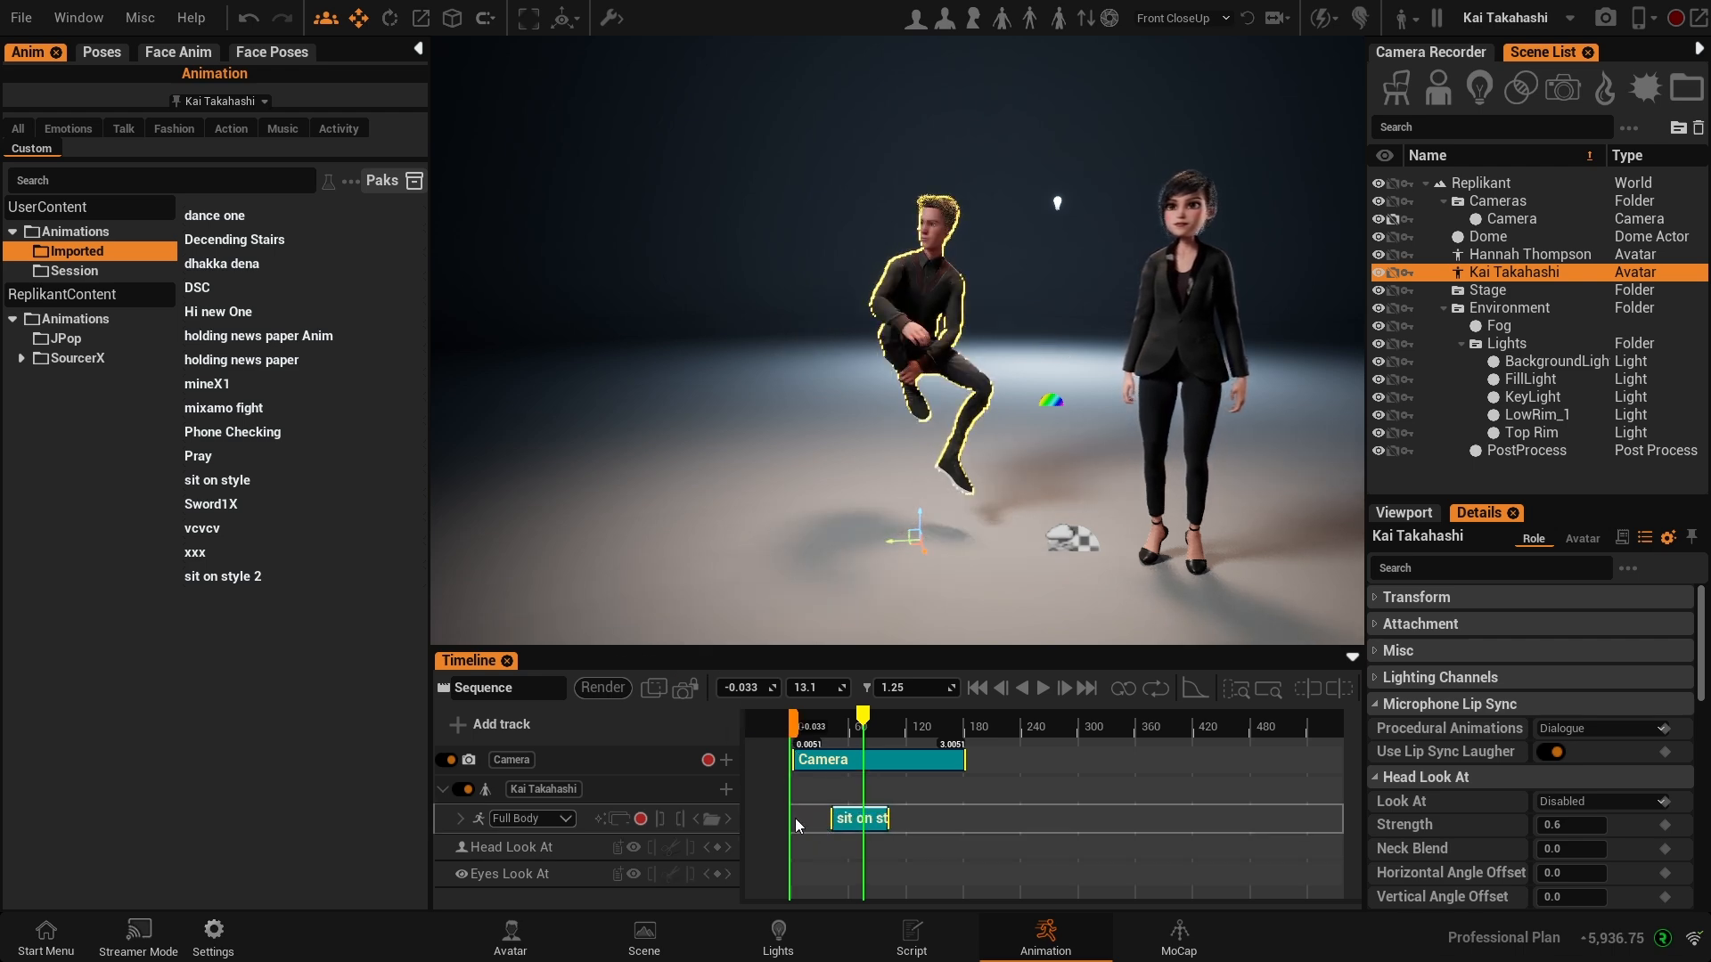
{"action": "left_click_drag", "start_coordinate": [891, 401], "coordinate": [804, 457], "text": "alt"}
{"action": "scroll", "coordinate": [880, 396], "scroll_direction": "up", "scroll_amount": 3}
{"action": "scroll", "coordinate": [901, 387], "scroll_direction": "up", "scroll_amount": 4}
{"action": "scroll", "coordinate": [779, 451], "scroll_direction": "down", "scroll_amount": 3}
{"action": "left_click", "coordinate": [909, 479]}
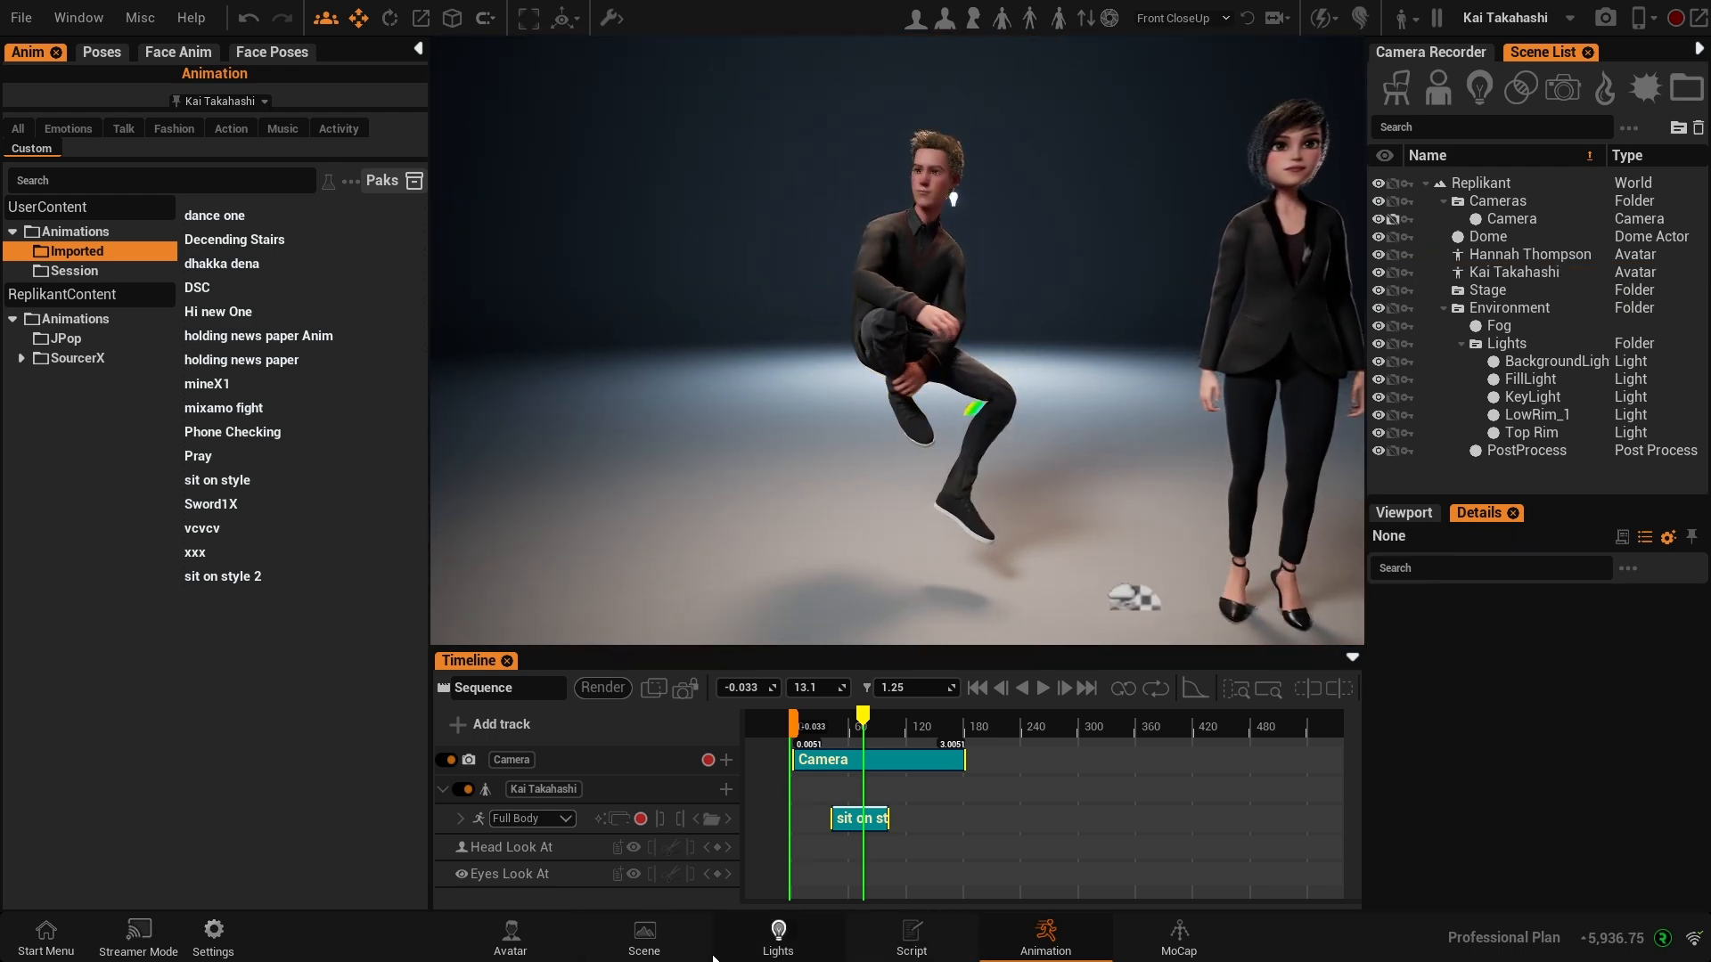
- In the Scene workspace, place a Rock 01 mesh under the seated male avatar and remove the standing female avatar
{"action": "left_click", "coordinate": [644, 935]}
{"action": "left_click", "coordinate": [238, 686]}
{"action": "type", "text": "rock"}
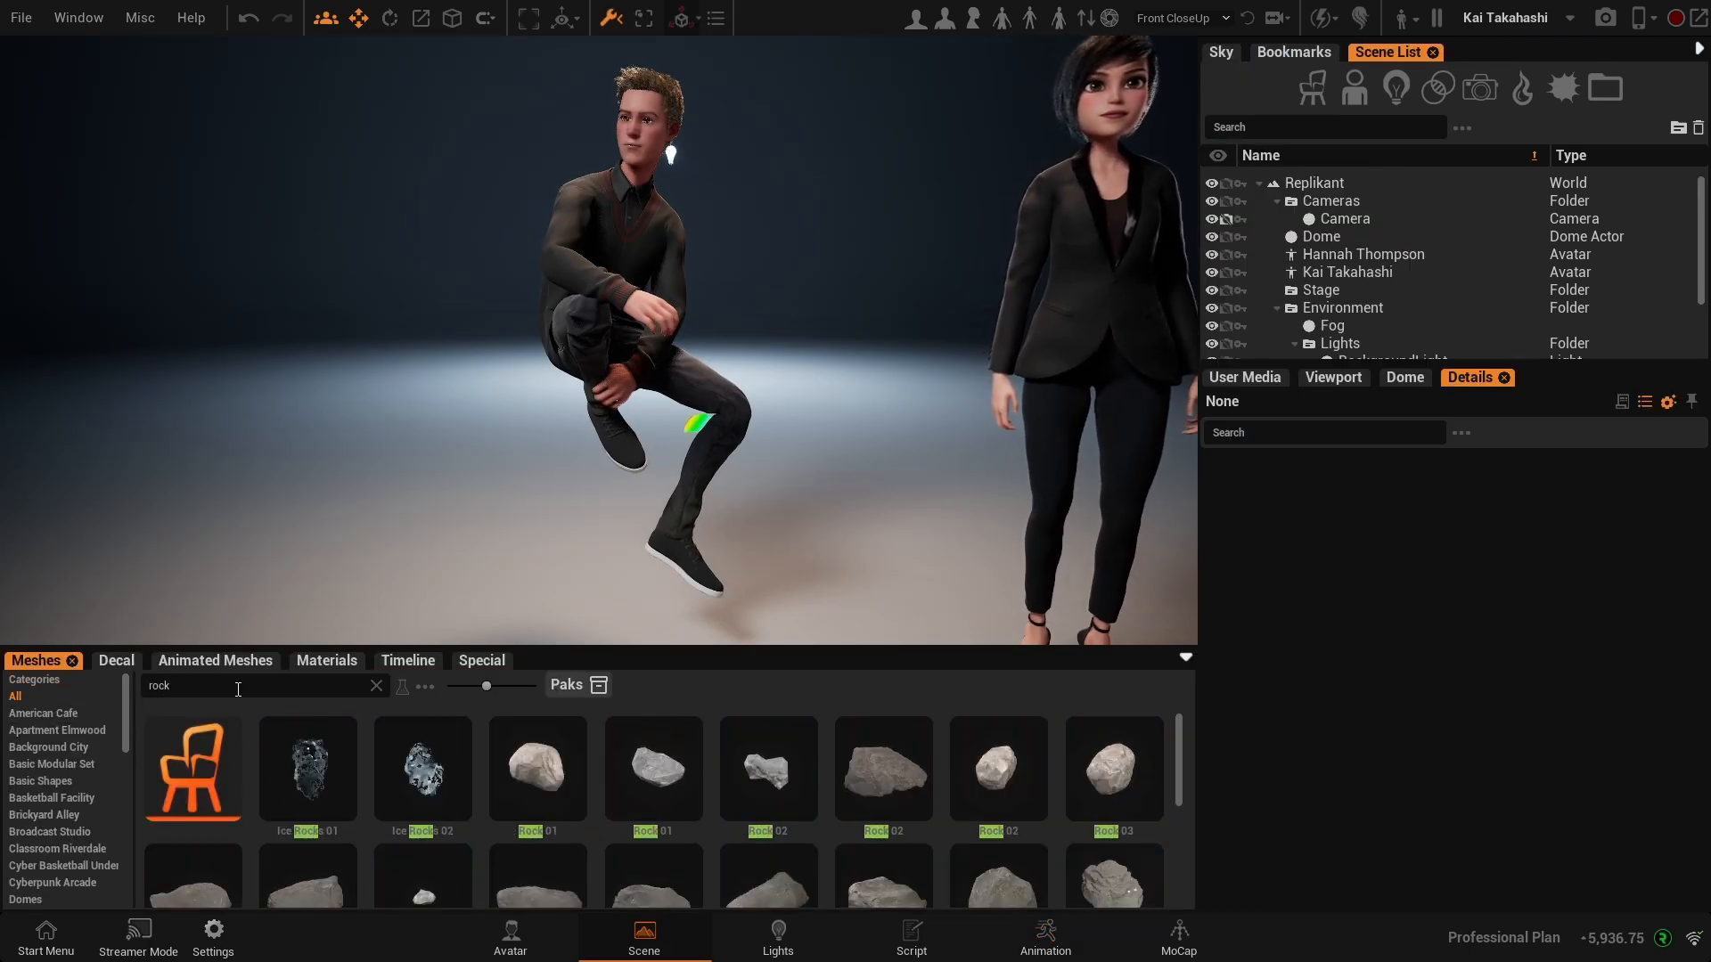
{"action": "scroll", "coordinate": [537, 801], "scroll_direction": "down", "scroll_amount": 4}
{"action": "left_click_drag", "start_coordinate": [537, 789], "coordinate": [545, 511]}
{"action": "left_click_drag", "start_coordinate": [546, 512], "coordinate": [622, 508], "text": "alt"}
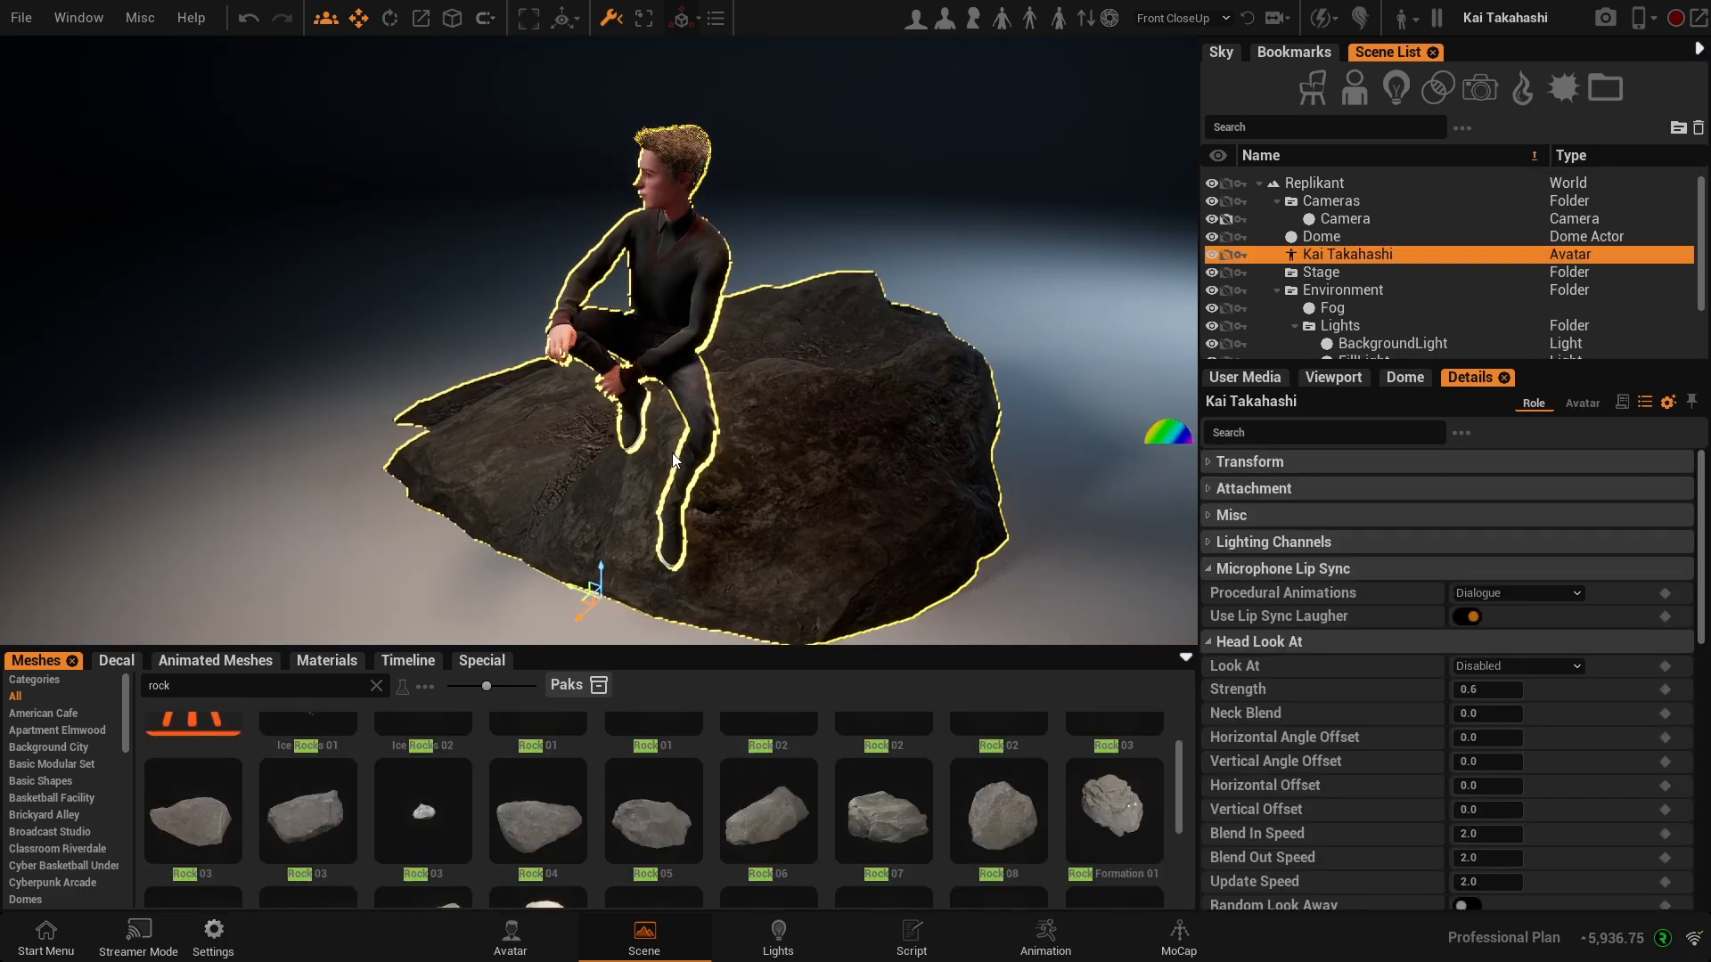
- Lower the seated male avatar by about 25 units along Z so that he sits against the rock
{"action": "left_click_drag", "start_coordinate": [672, 452], "coordinate": [901, 528], "text": "alt"}
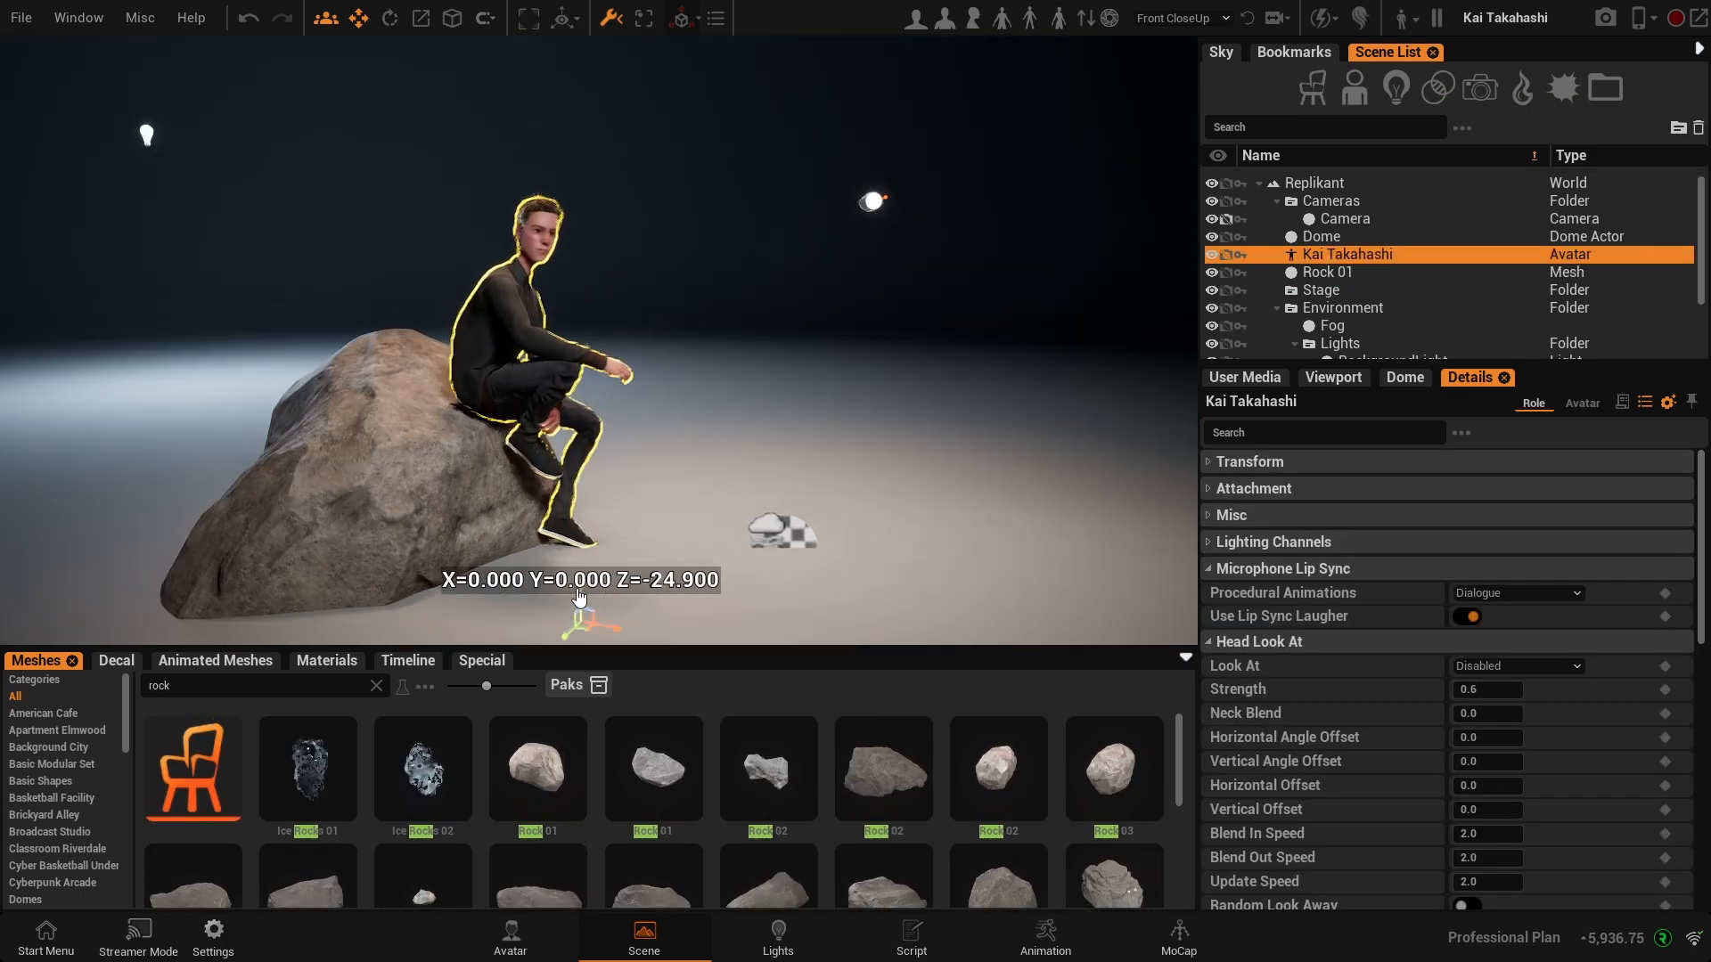
{"action": "left_click", "coordinate": [338, 508]}
{"action": "left_click", "coordinate": [499, 347]}
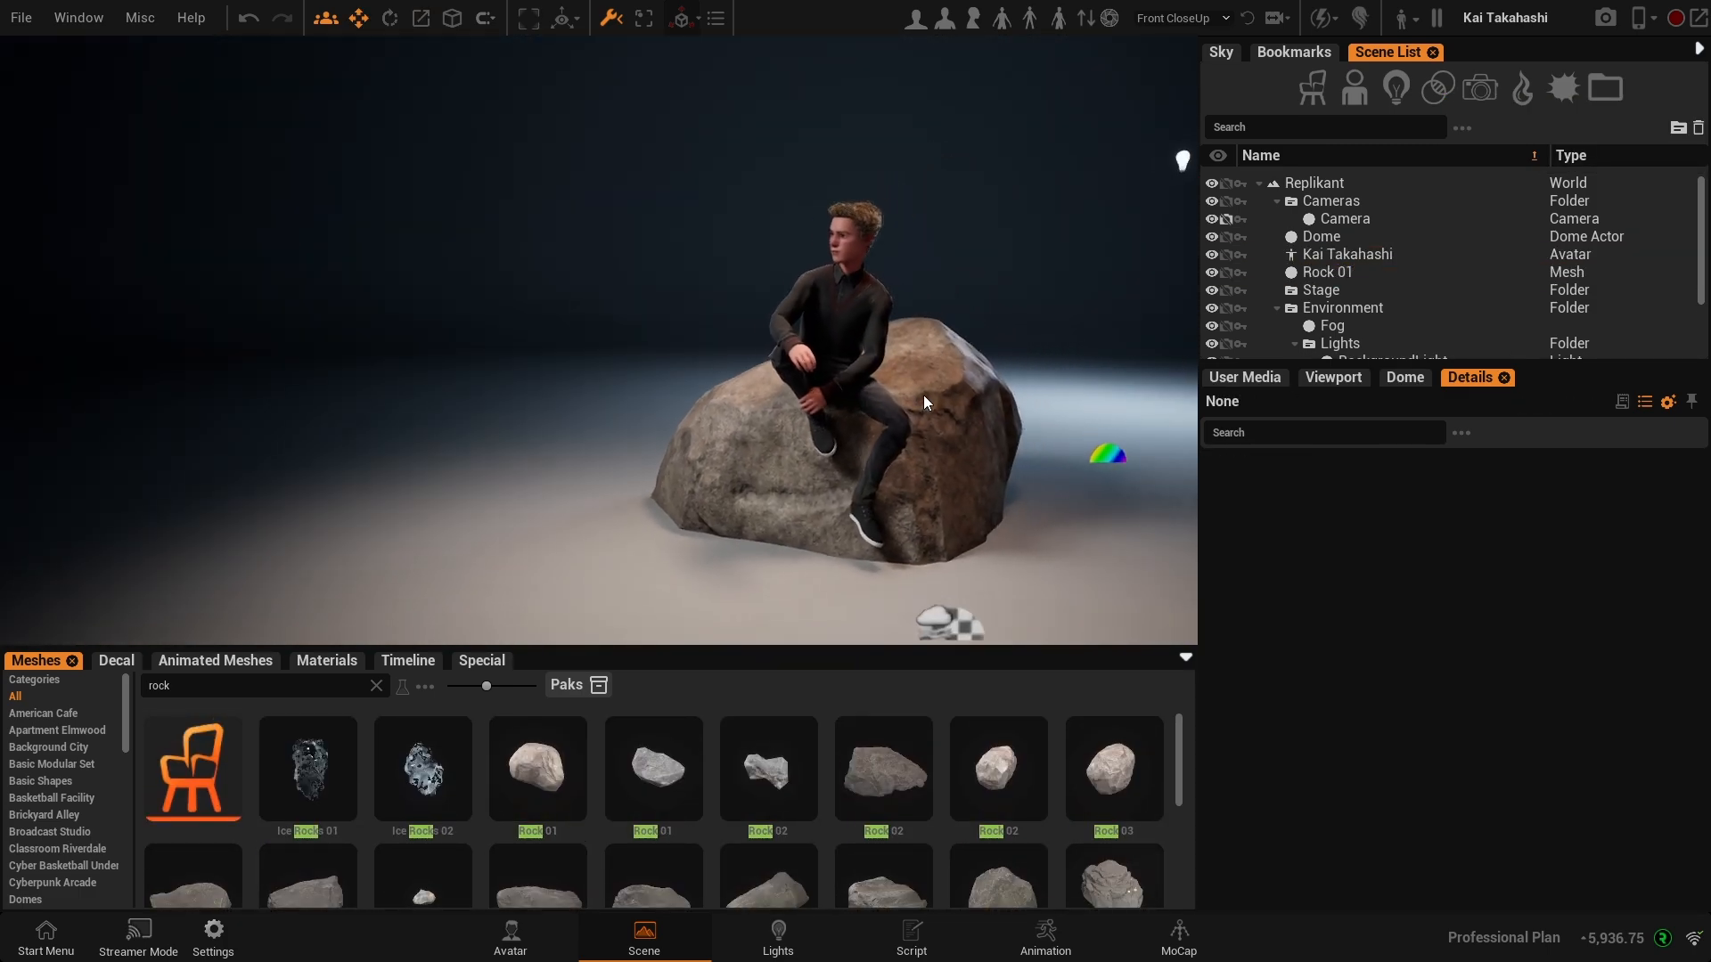
{"action": "left_click_drag", "start_coordinate": [923, 394], "coordinate": [978, 460], "text": "alt"}
{"action": "scroll", "coordinate": [695, 463], "scroll_direction": "up", "scroll_amount": 3}
{"action": "left_click", "coordinate": [668, 381]}
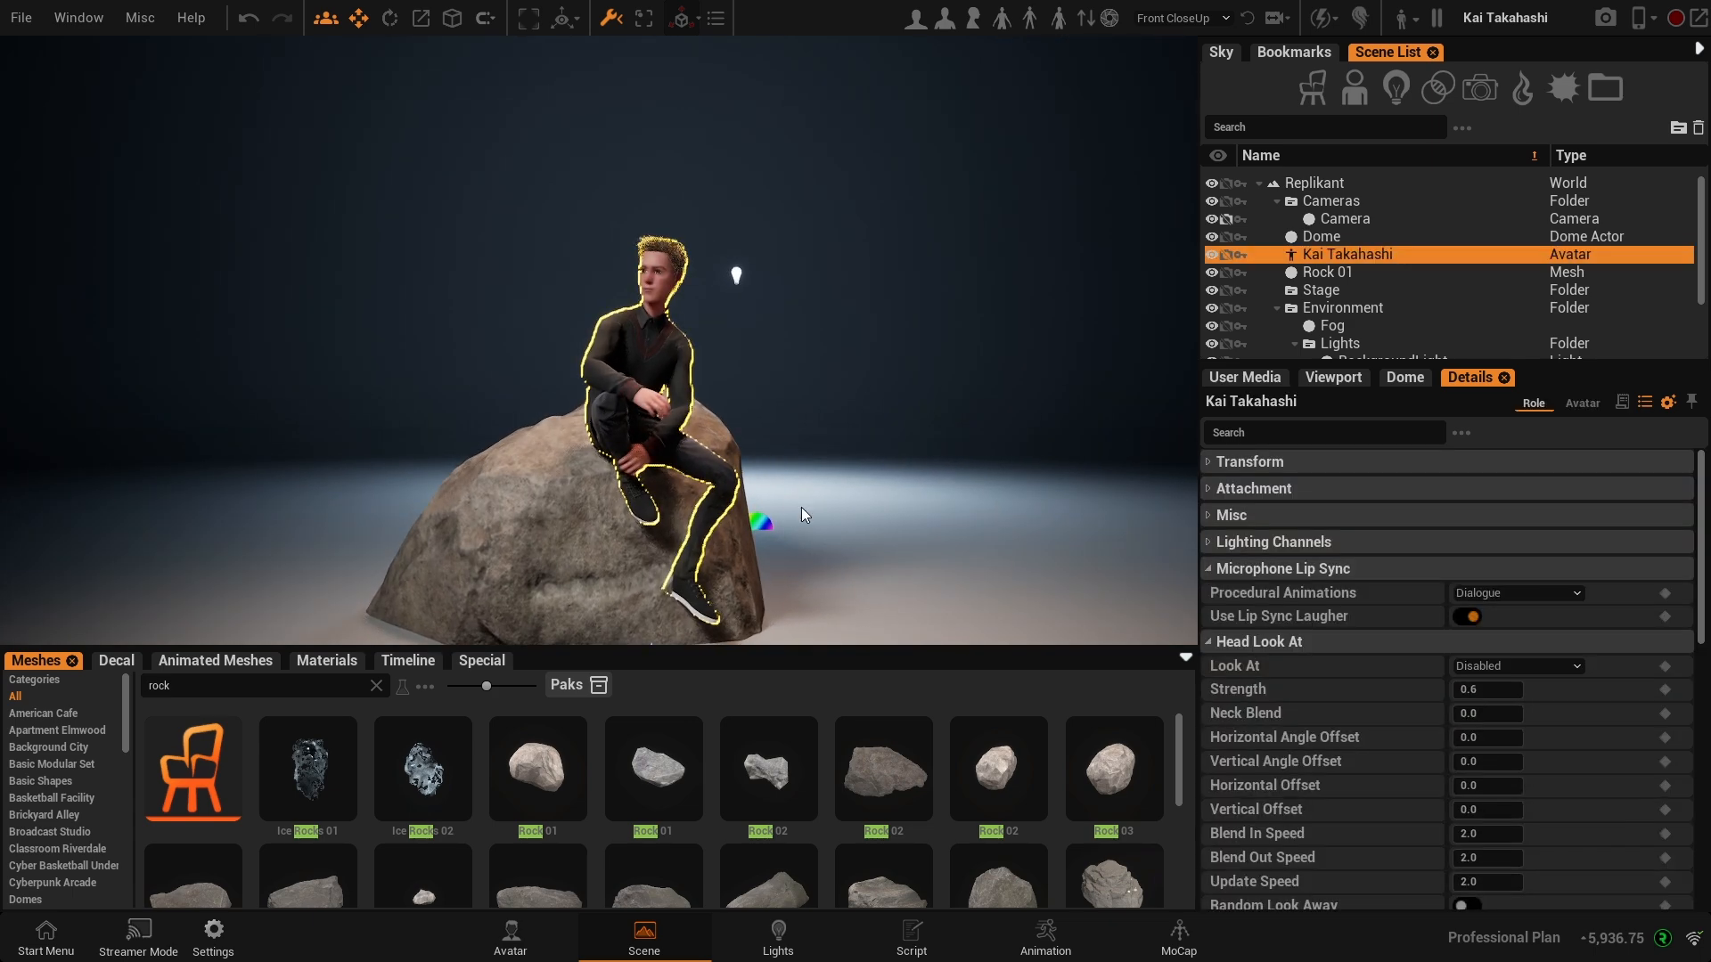
- Replace the male avatar with the hooded, red-trousered MetaHuman preset and return to the Animation workspace
{"action": "left_click", "coordinate": [494, 944]}
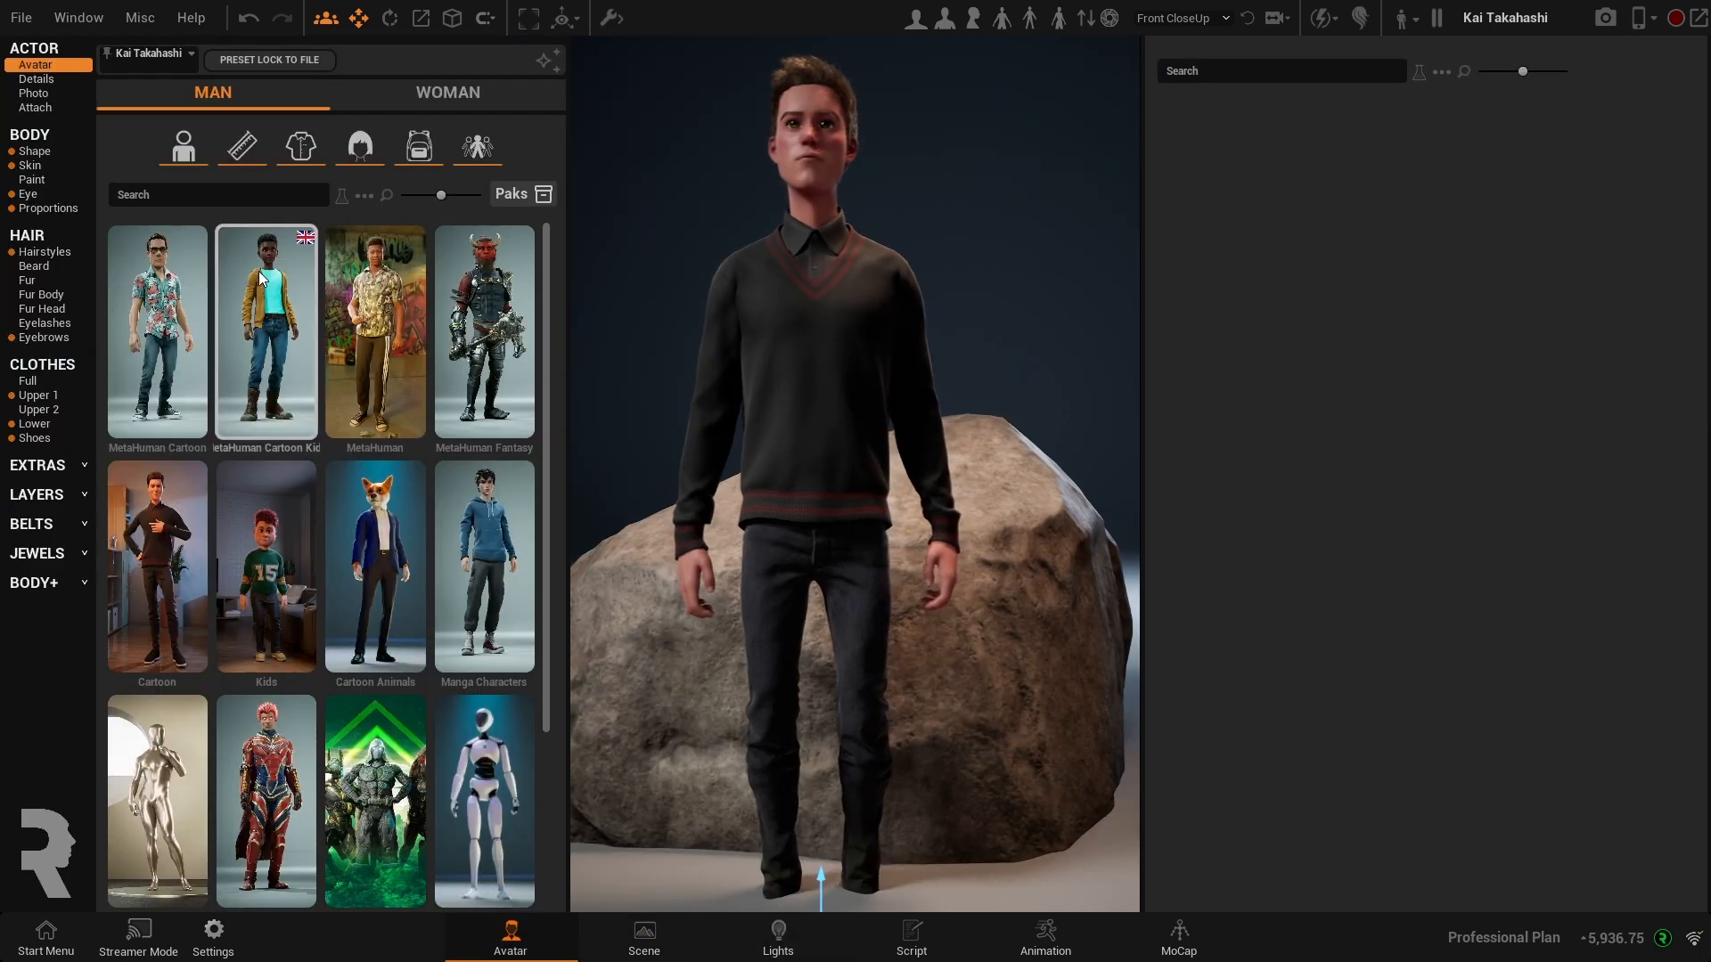
{"action": "left_click", "coordinate": [375, 329]}
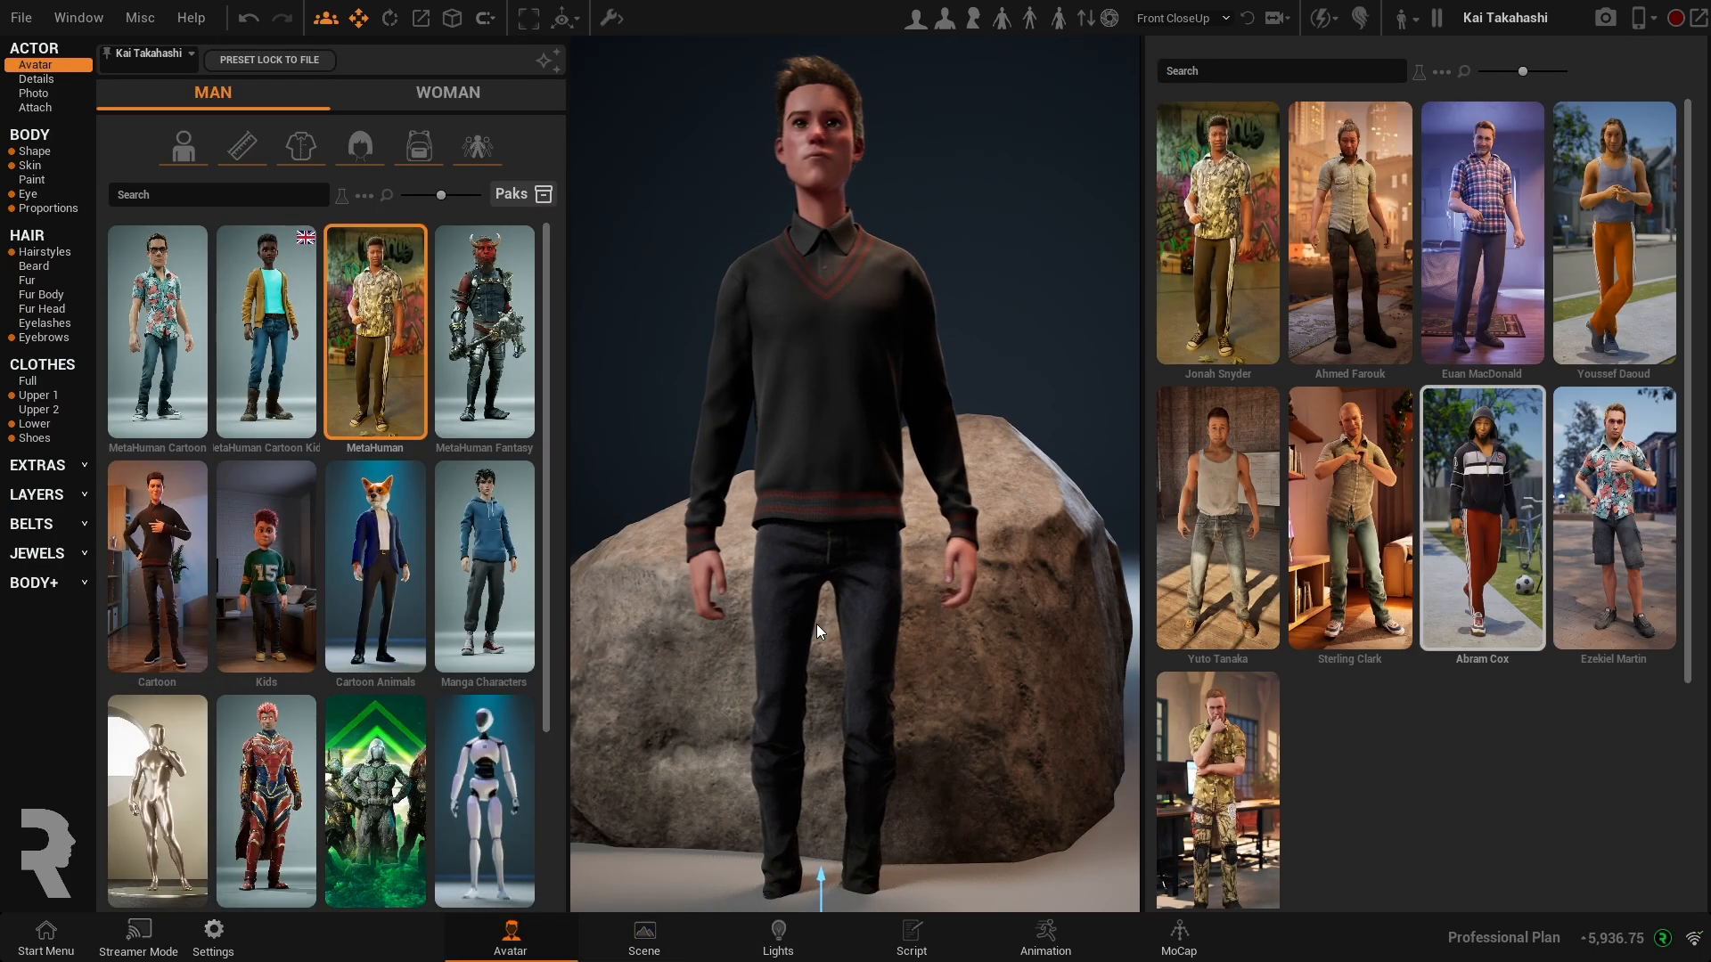
{"action": "left_click", "coordinate": [1533, 463]}
{"action": "left_click", "coordinate": [1045, 935]}
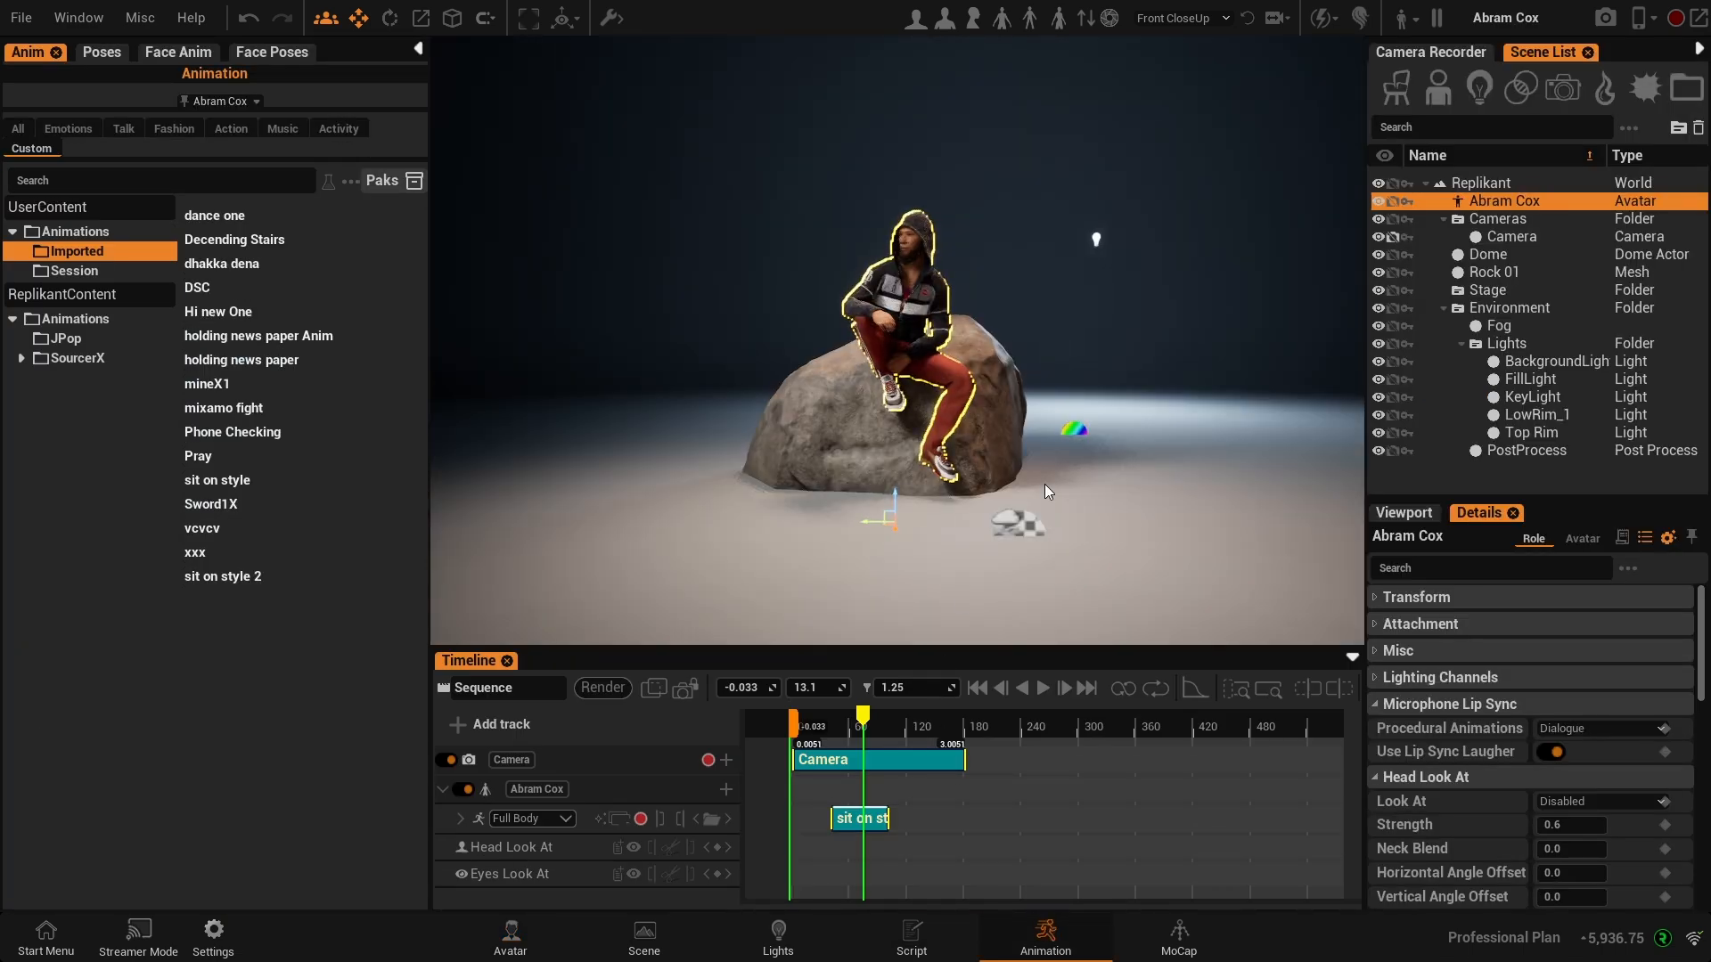
- Examine the seated avatar's hands, arms and legs up close for clipping against the body
{"action": "scroll", "coordinate": [1044, 483], "scroll_direction": "up", "scroll_amount": 3}
{"action": "left_click", "coordinate": [1044, 476]}
{"action": "middle_click_drag", "start_coordinate": [996, 388], "coordinate": [829, 437]}
{"action": "scroll", "coordinate": [829, 436], "scroll_direction": "up", "scroll_amount": 5}
{"action": "right_click_drag", "start_coordinate": [535, 446], "coordinate": [784, 456]}
{"action": "scroll", "coordinate": [721, 473], "scroll_direction": "up", "scroll_amount": 3}
{"action": "scroll", "coordinate": [782, 456], "scroll_direction": "up", "scroll_amount": 3}
{"action": "scroll", "coordinate": [617, 420], "scroll_direction": "down", "scroll_amount": 3}
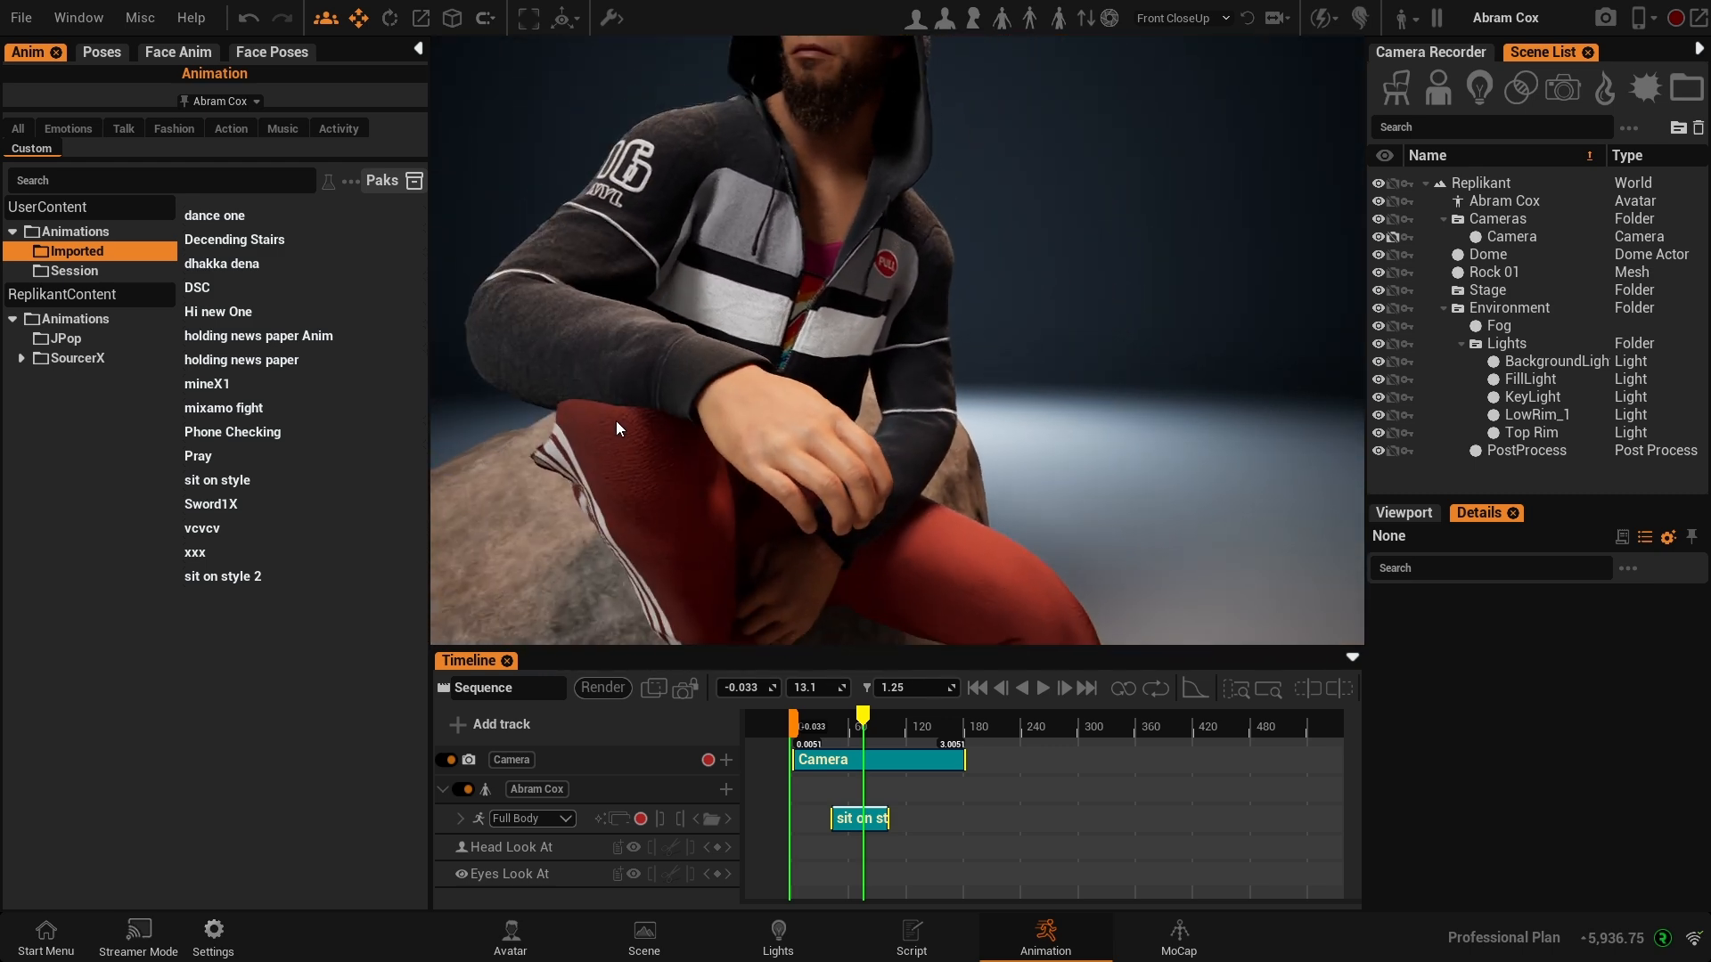
{"action": "left_click", "coordinate": [697, 429]}
{"action": "left_click", "coordinate": [1195, 436]}
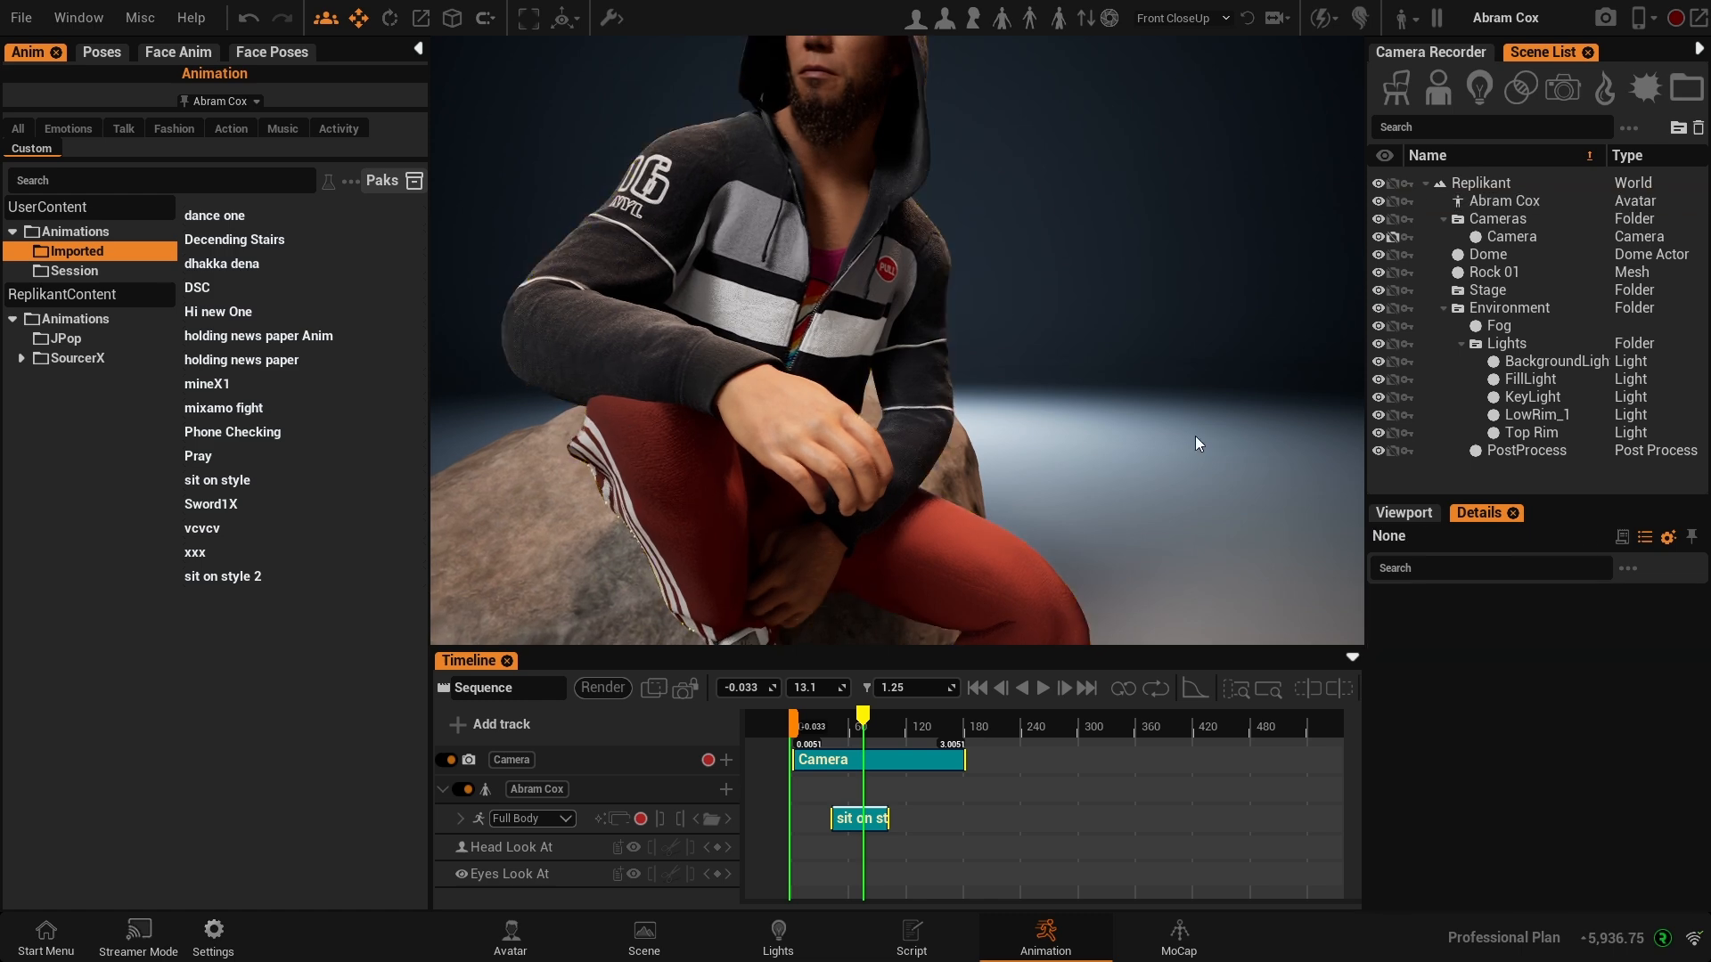
- Set the seated avatar's body Arm Space to 4.0
{"action": "left_click", "coordinate": [766, 388]}
{"action": "scroll", "coordinate": [847, 396], "scroll_direction": "down", "scroll_amount": 5}
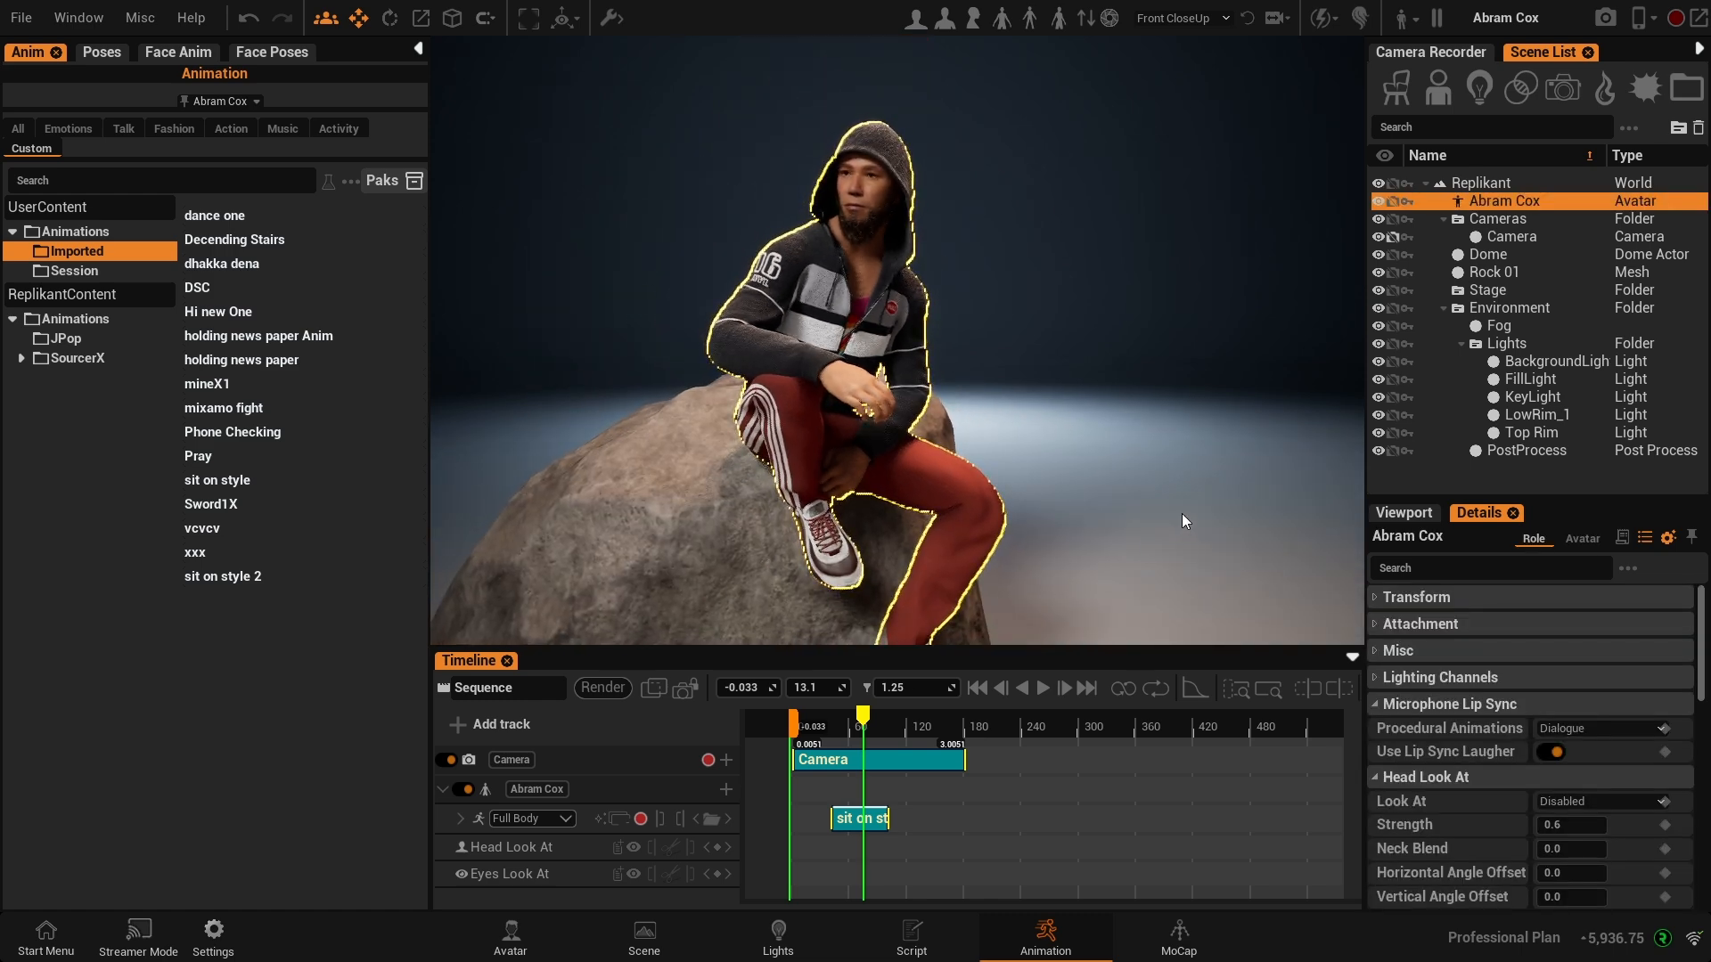
{"action": "left_click", "coordinate": [1582, 538]}
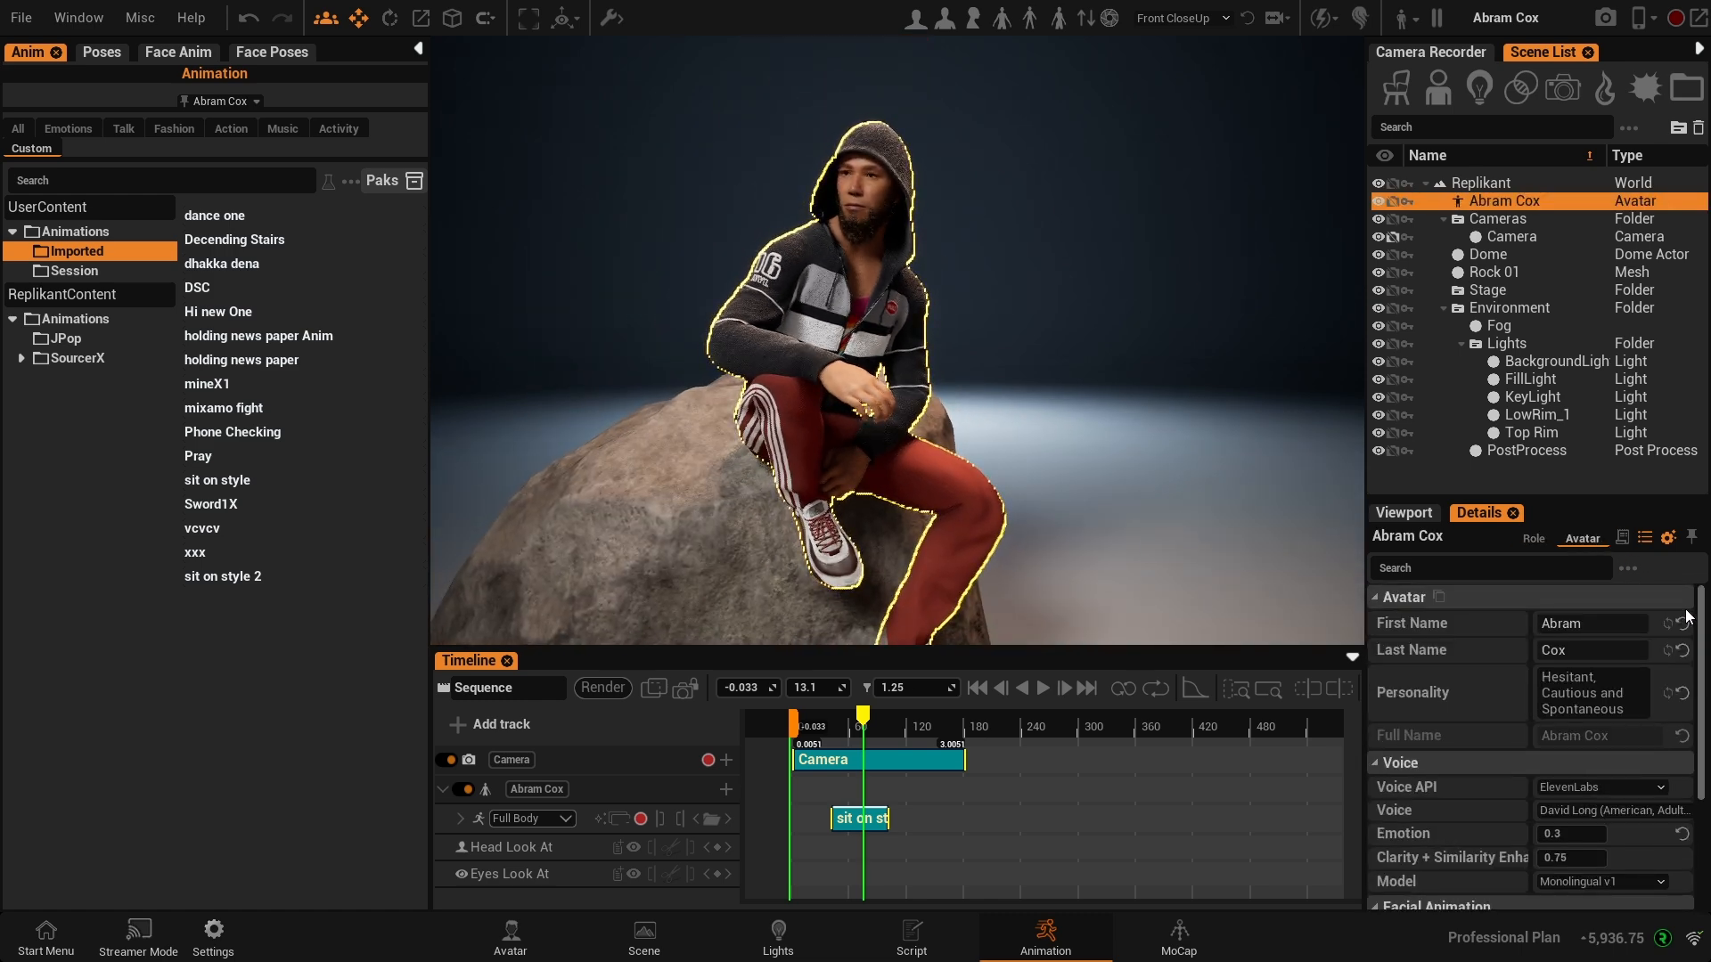
{"action": "left_click_drag", "start_coordinate": [1702, 609], "coordinate": [1701, 702]}
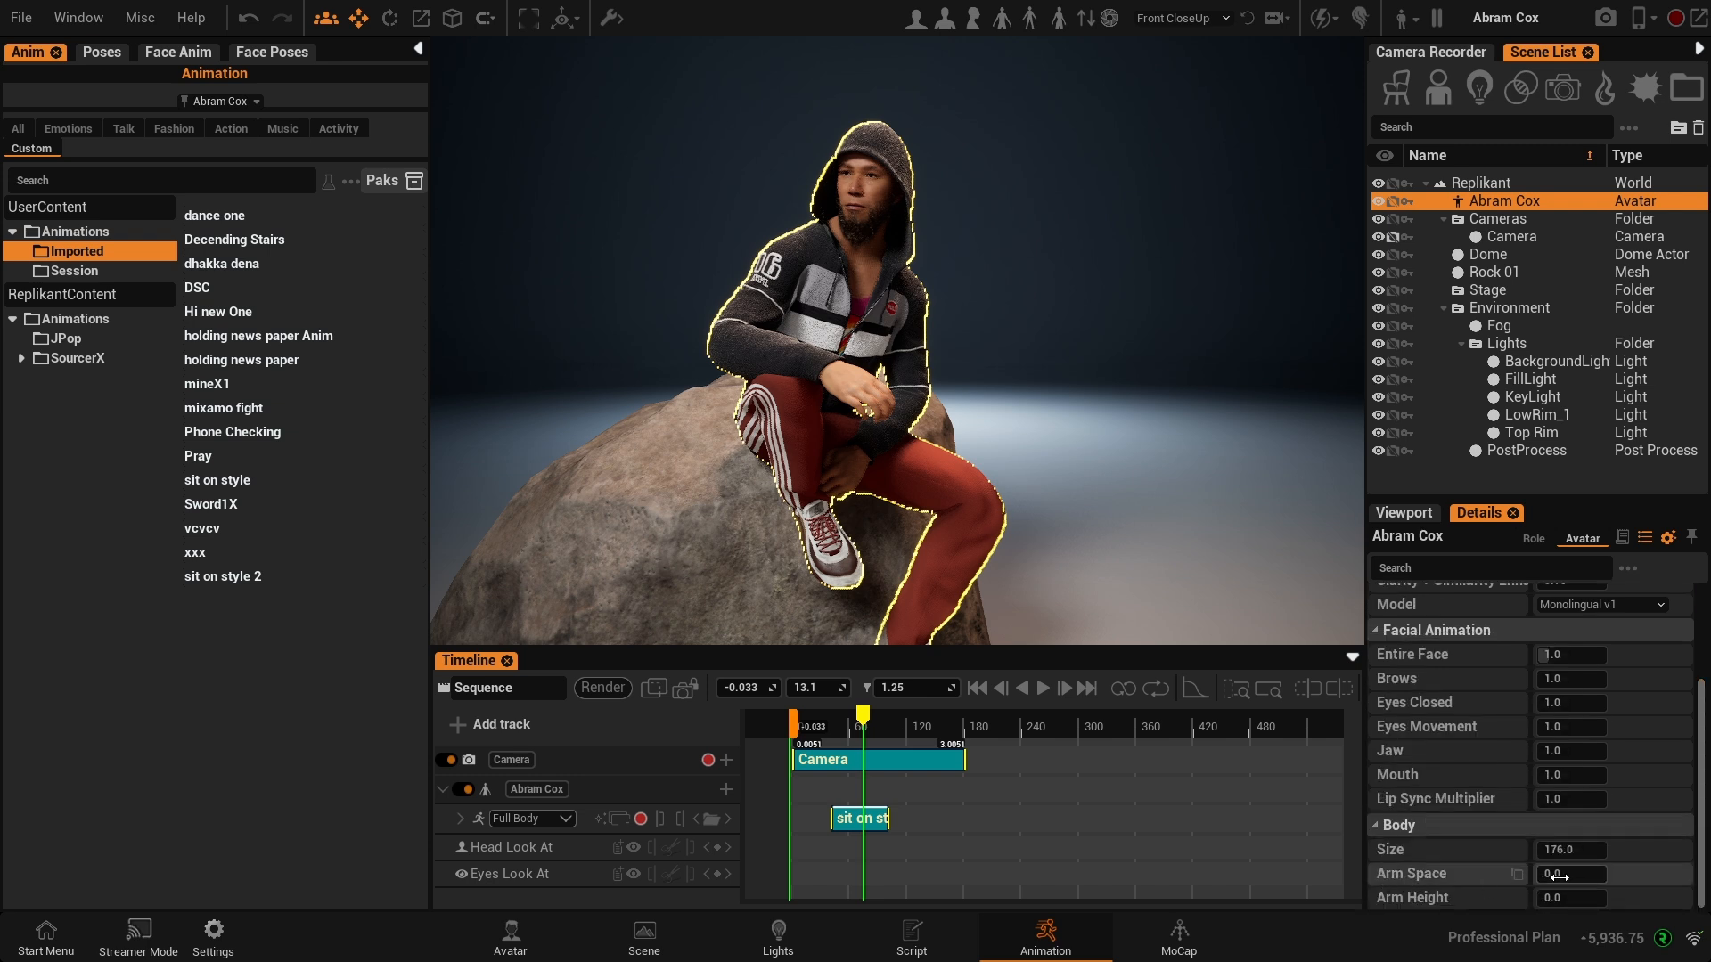
{"action": "left_click_drag", "start_coordinate": [1571, 874], "coordinate": [1594, 874]}
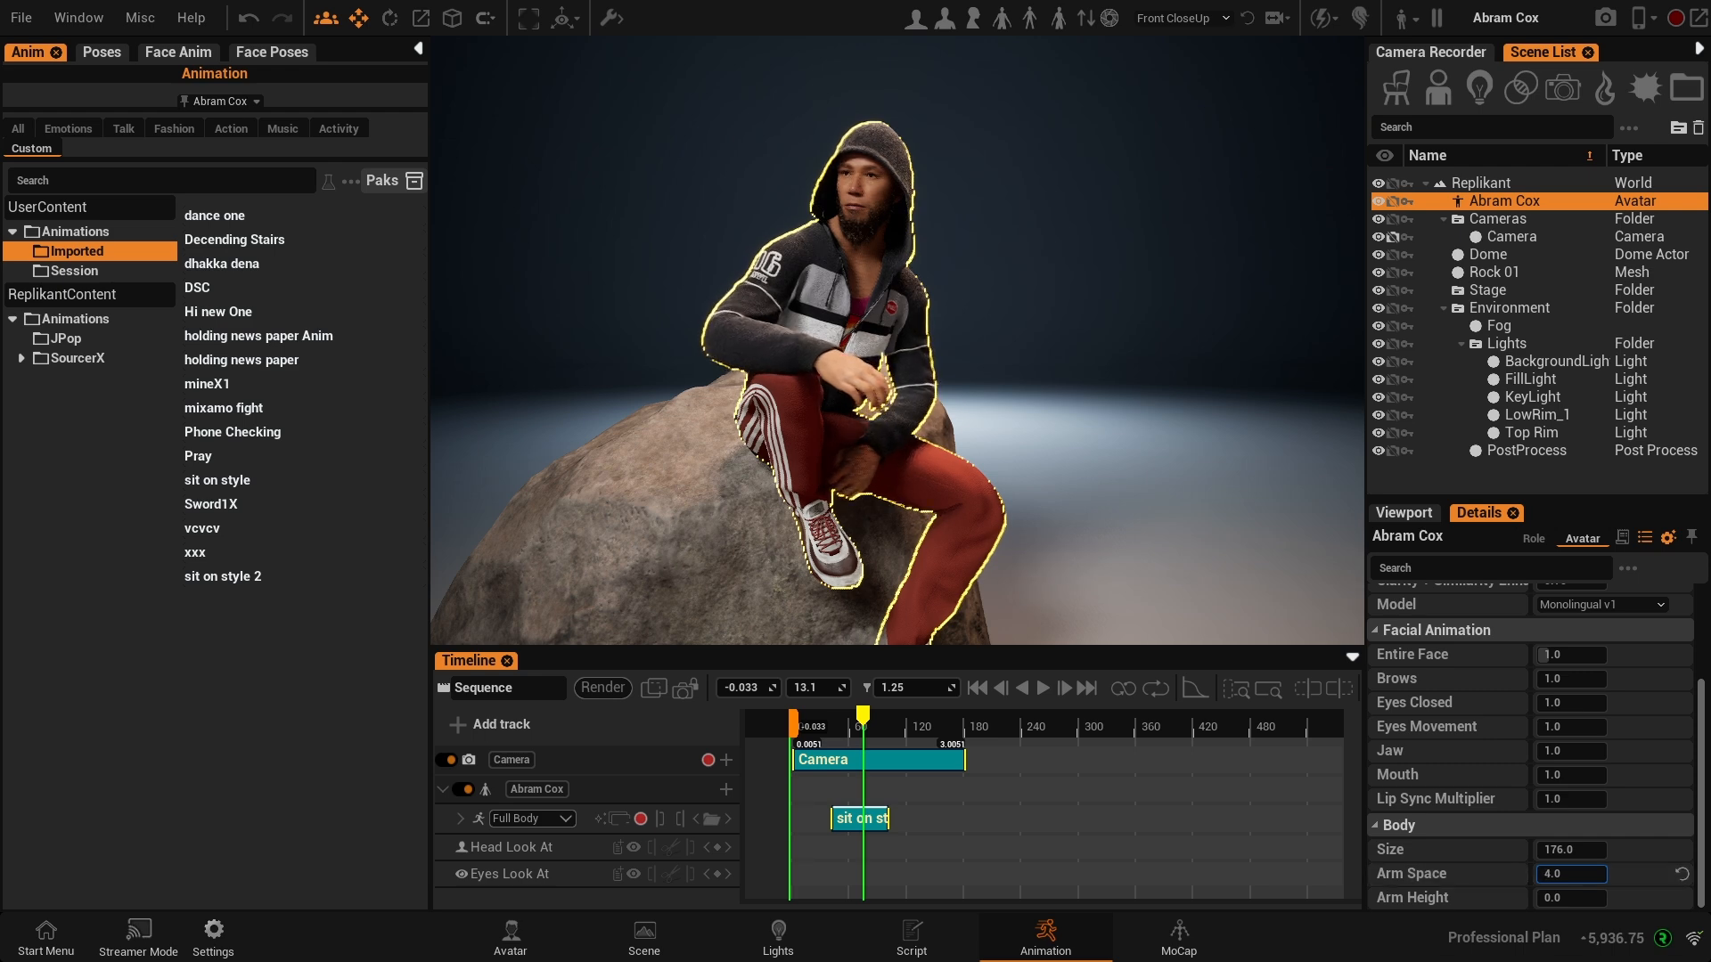
{"action": "left_click", "coordinate": [1194, 584]}
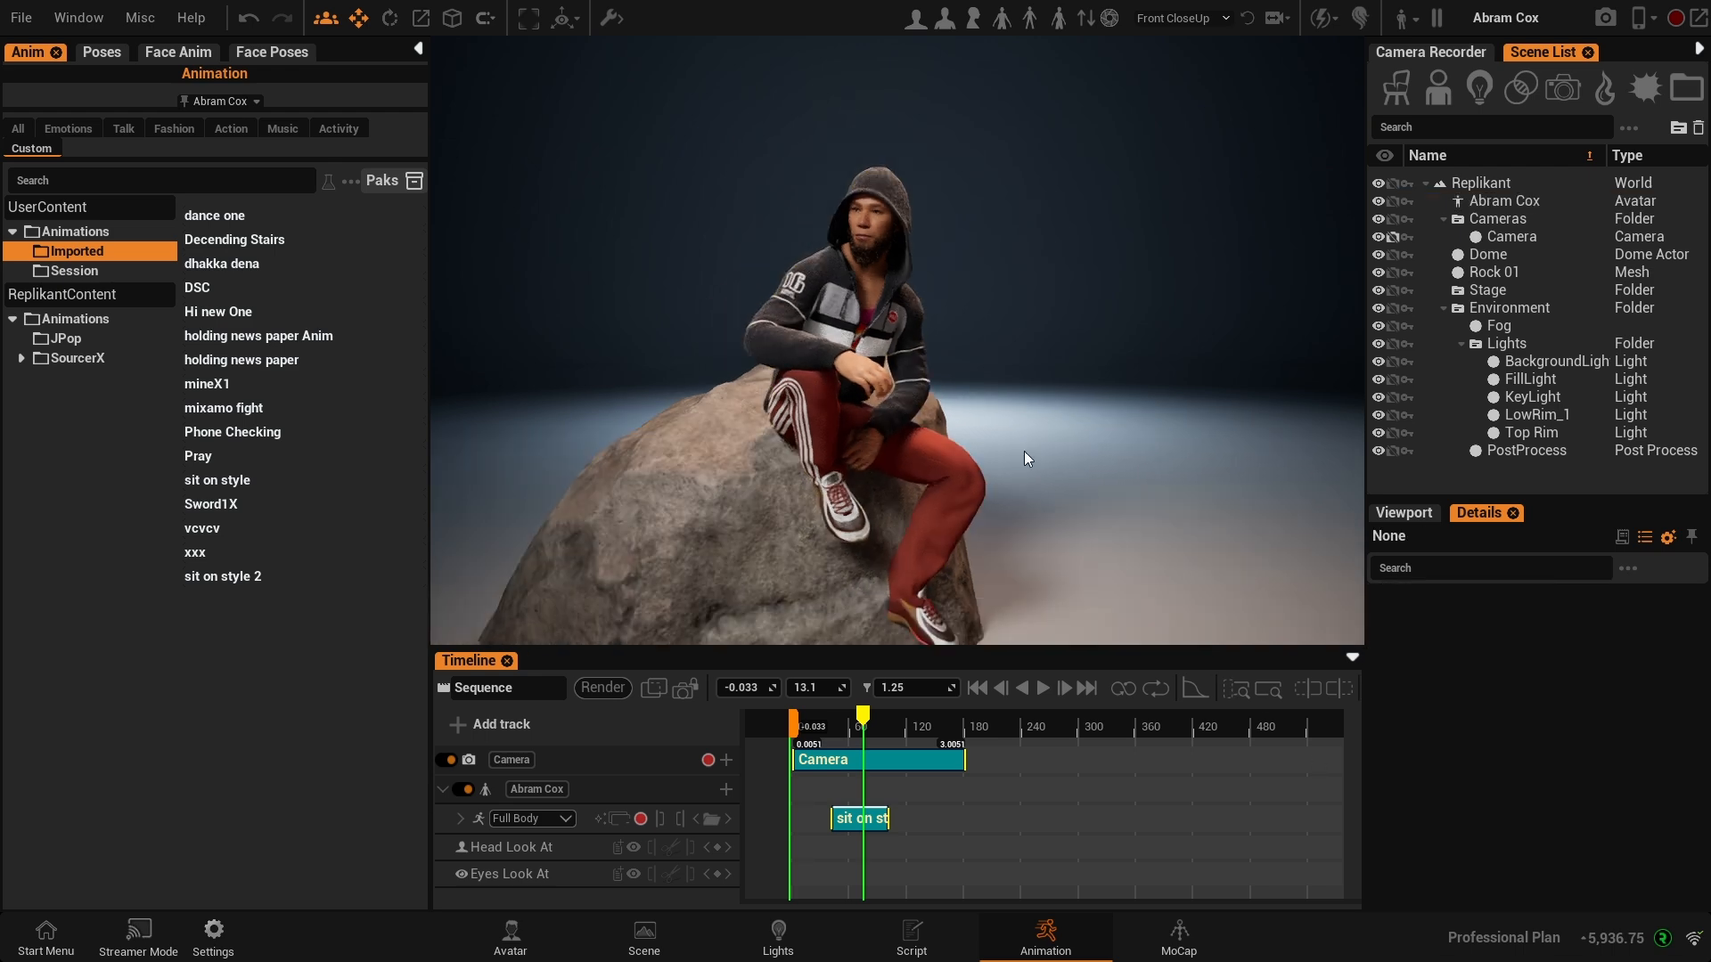
- Examine the seated avatar's adjusted arms and contact with the rock from several angles and distances
{"action": "scroll", "coordinate": [843, 420], "scroll_direction": "up", "scroll_amount": 5}
{"action": "middle_click_drag", "start_coordinate": [843, 420], "coordinate": [730, 418]}
{"action": "scroll", "coordinate": [843, 420], "scroll_direction": "down", "scroll_amount": 5}
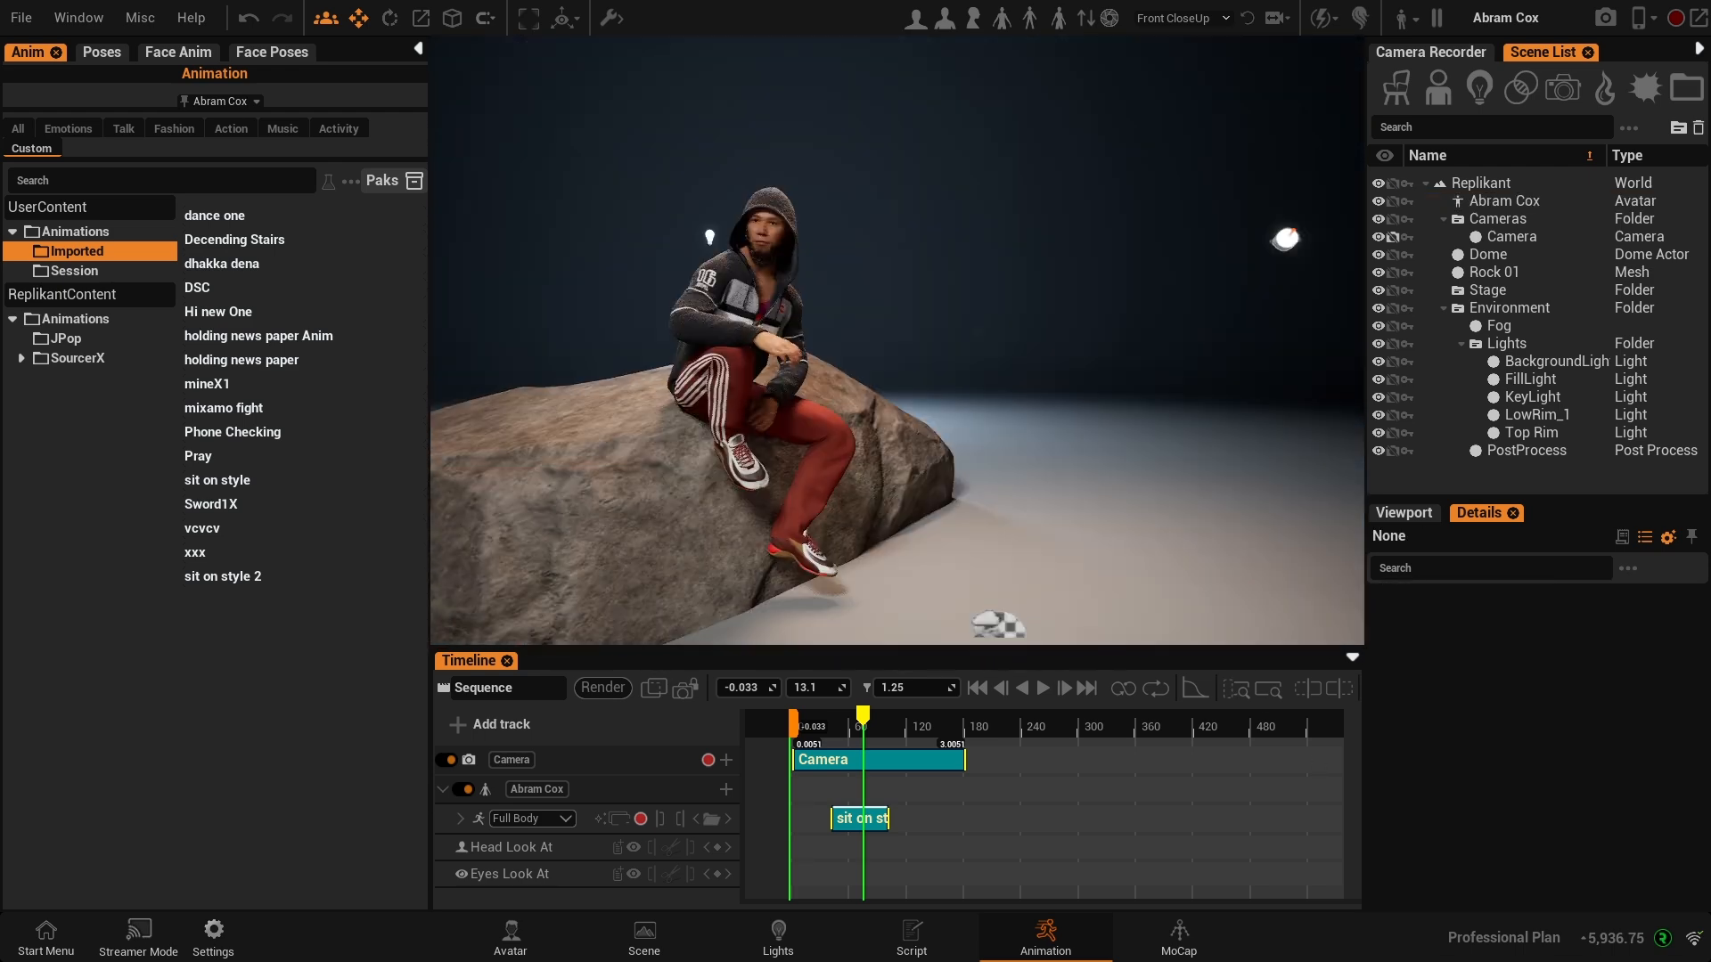
{"action": "mouse_move", "coordinate": [842, 421]}
{"action": "left_mouse_down"}
{"action": "mouse_move", "coordinate": [883, 419]}
{"action": "mouse_move", "coordinate": [848, 419]}
{"action": "left_mouse_up"}
{"action": "scroll", "coordinate": [843, 421], "scroll_direction": "down", "scroll_amount": 4}
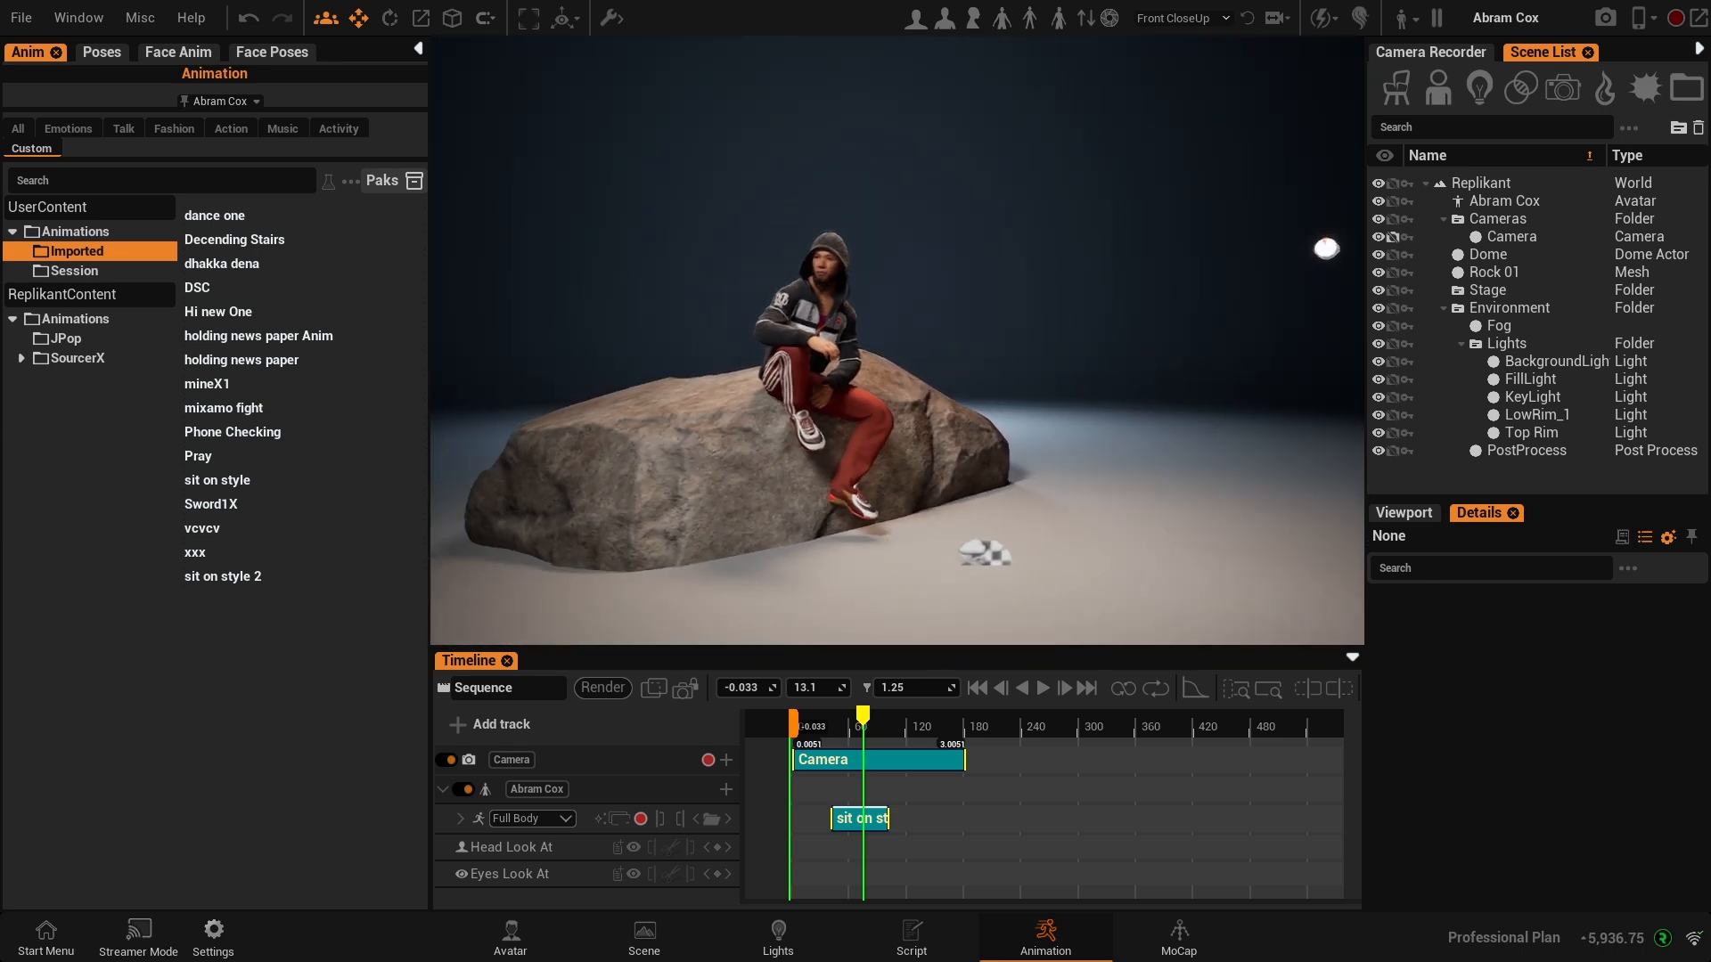
{"action": "scroll", "coordinate": [843, 421], "scroll_direction": "up", "scroll_amount": 3}
{"action": "scroll", "coordinate": [896, 341], "scroll_direction": "up", "scroll_amount": 3}
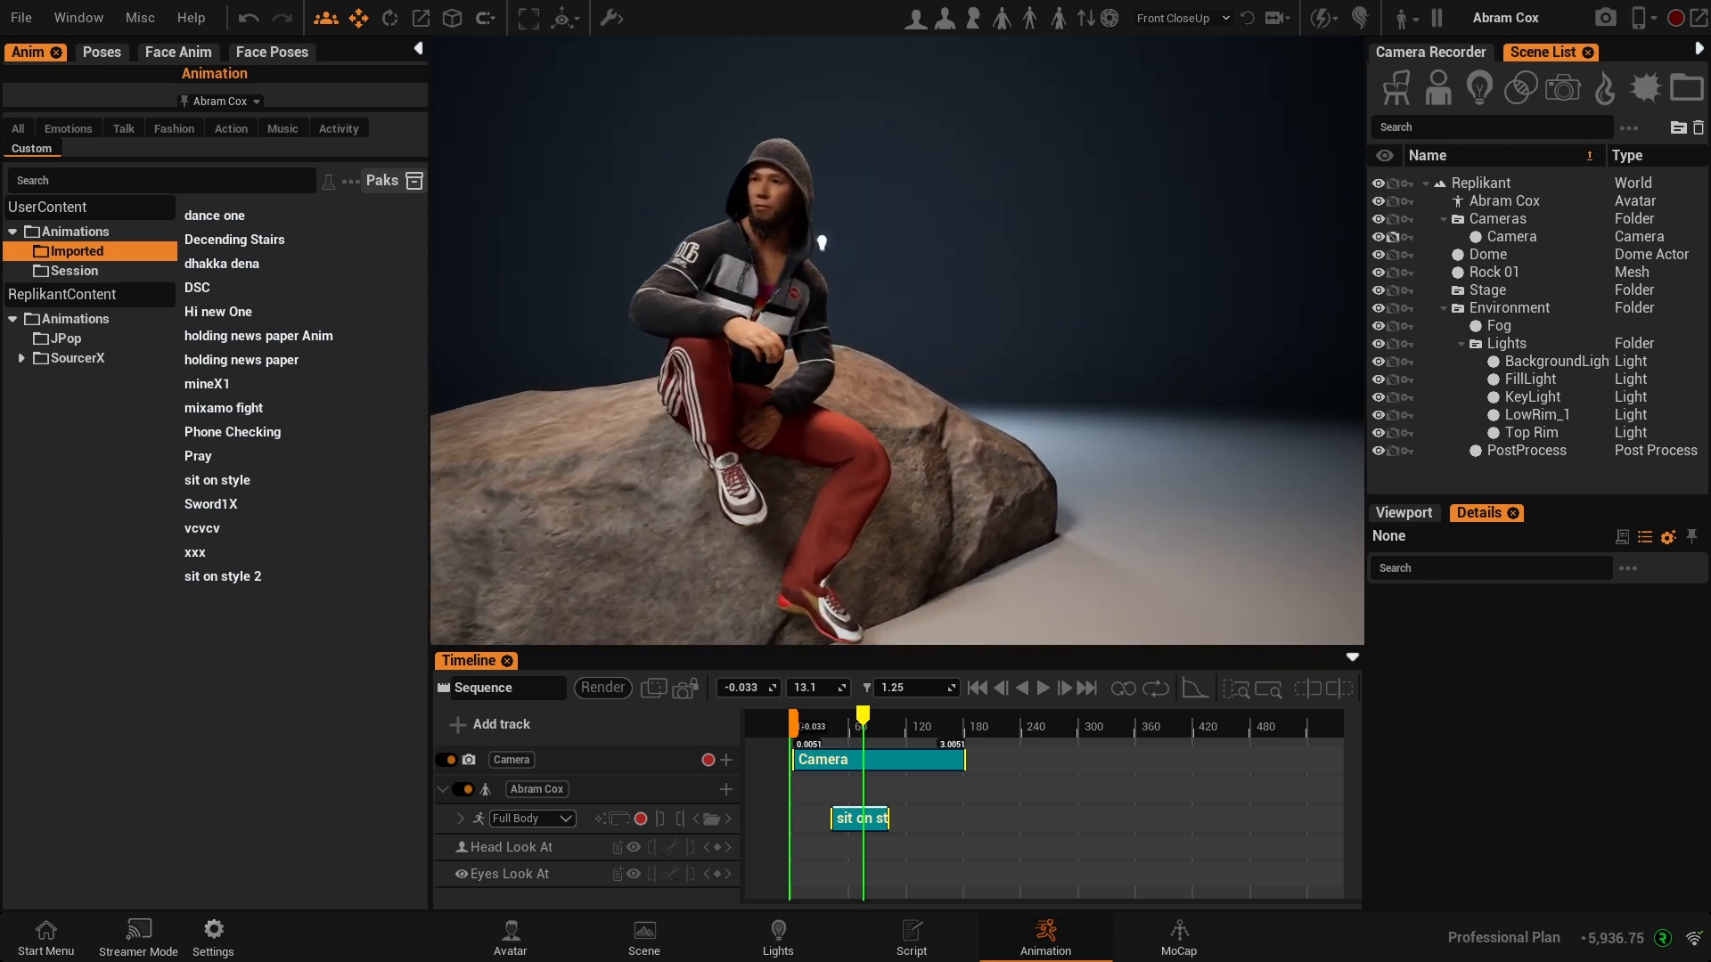
- Review the avatar's overall seated pose on the rock from slightly different front angles, leaving nothing selected
{"action": "left_click", "coordinate": [763, 306]}
{"action": "left_click_drag", "start_coordinate": [1030, 397], "coordinate": [995, 354]}
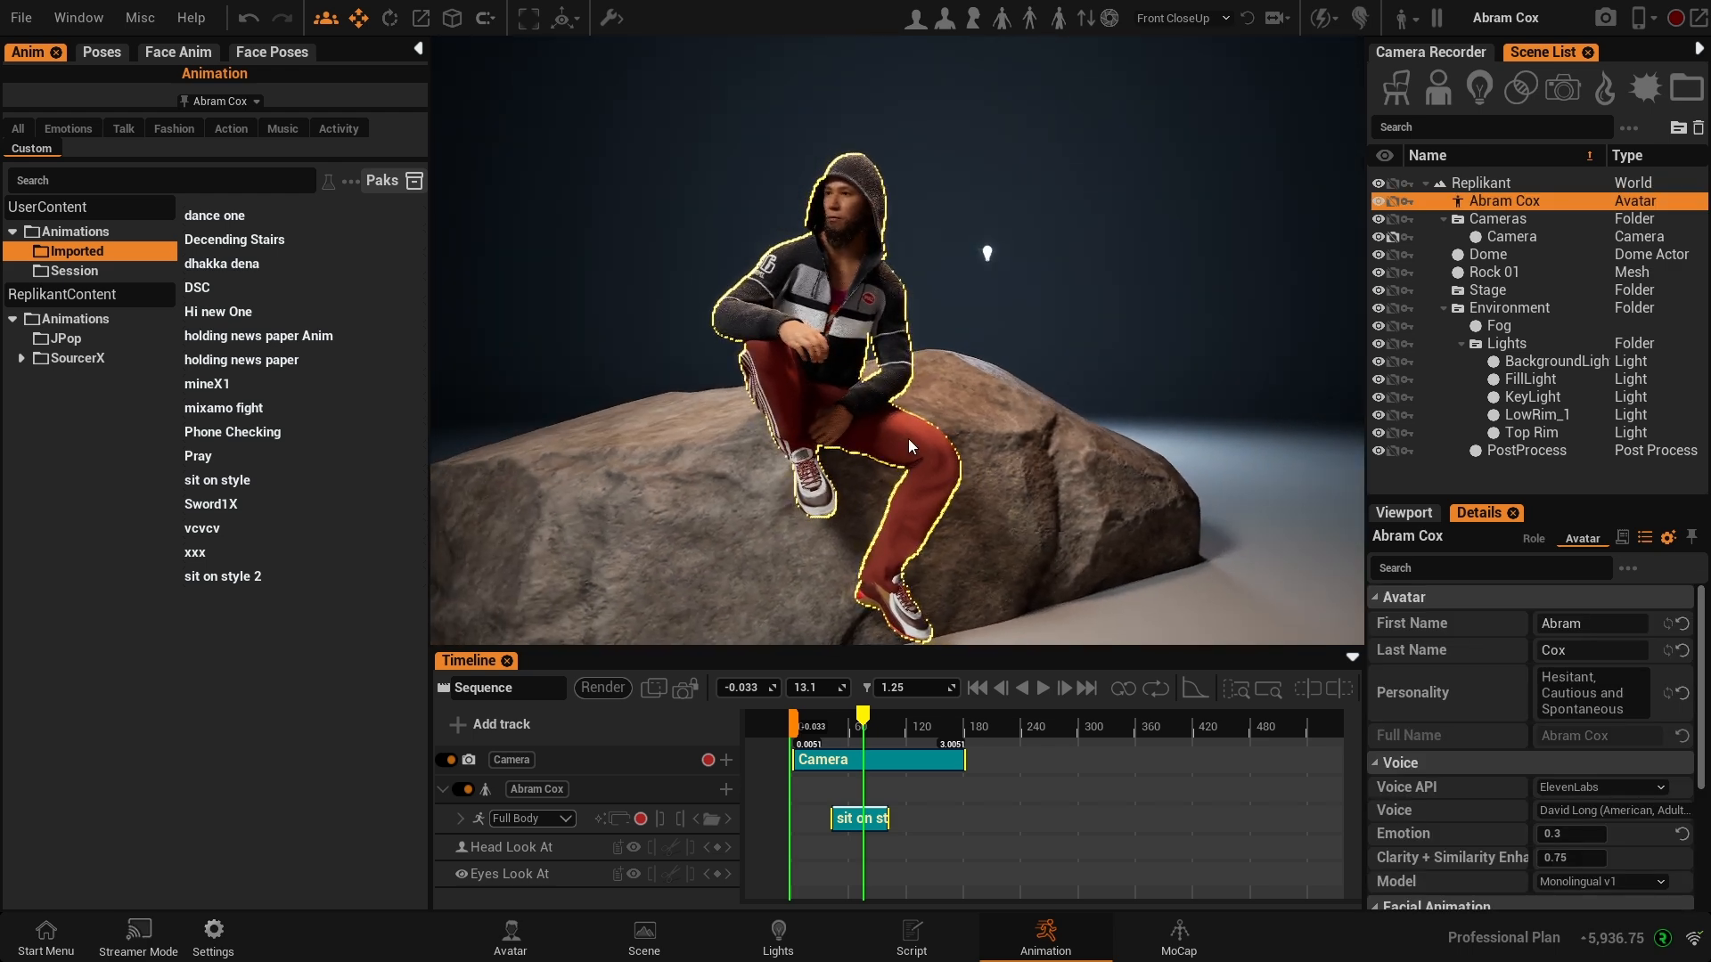
{"action": "left_click_drag", "start_coordinate": [1043, 455], "coordinate": [985, 451]}
{"action": "left_click_drag", "start_coordinate": [855, 526], "coordinate": [927, 529]}
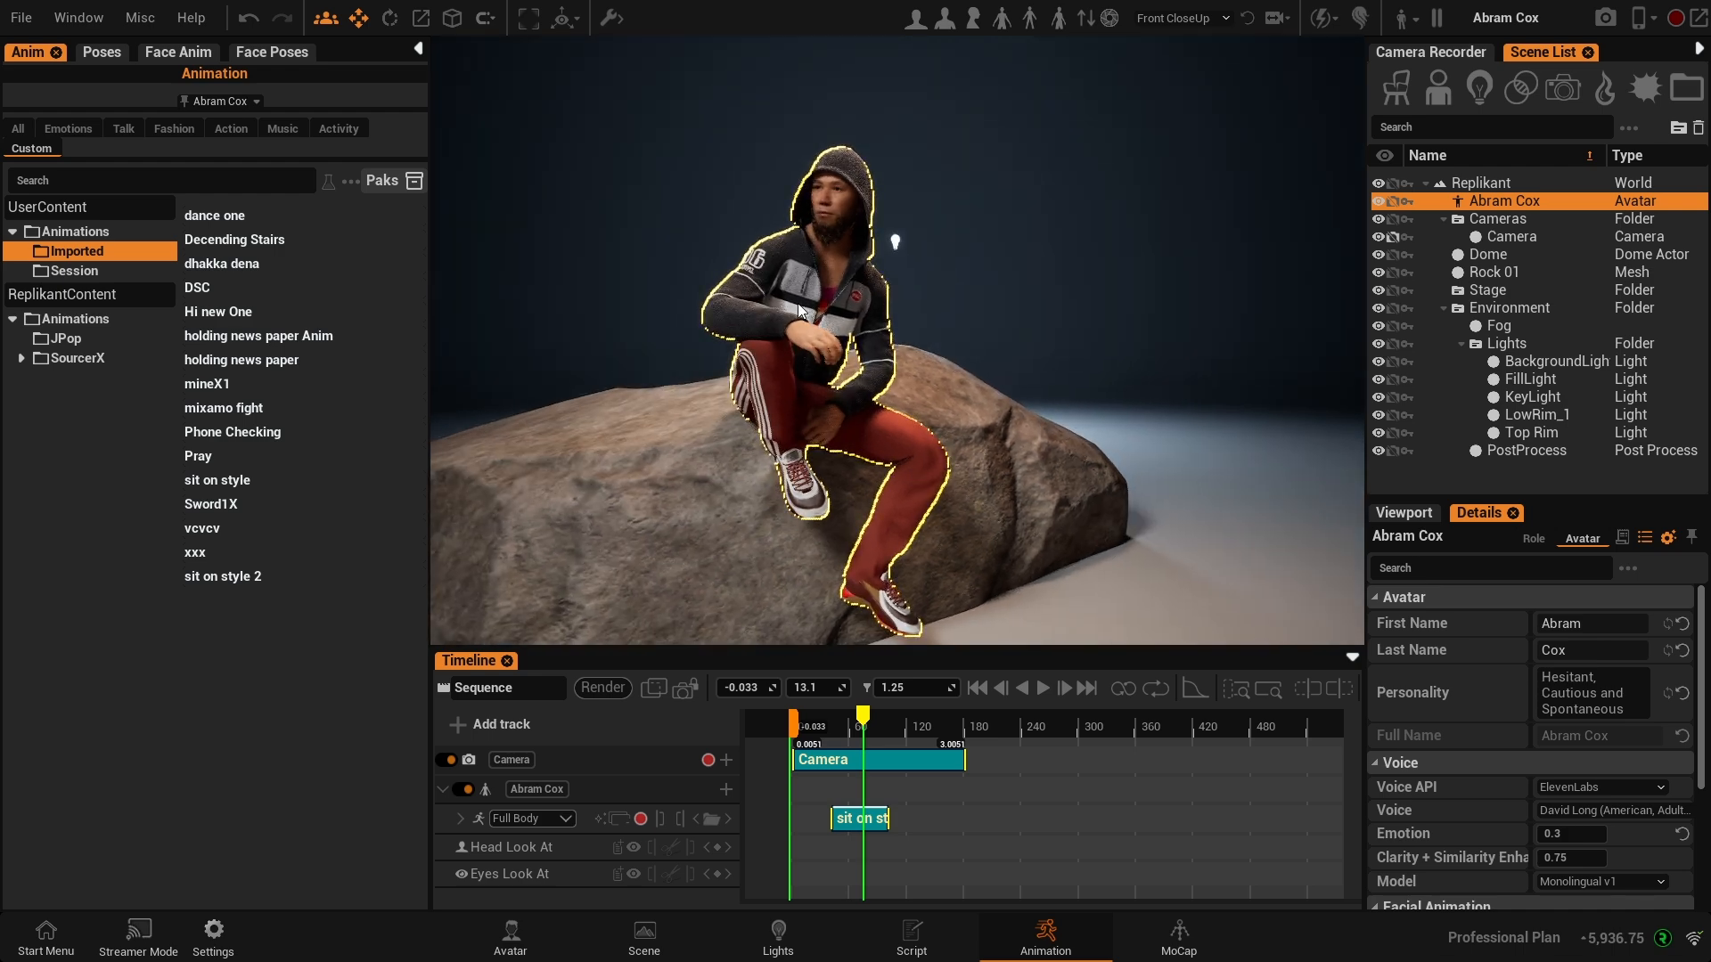
{"action": "left_click_drag", "start_coordinate": [921, 351], "coordinate": [877, 352]}
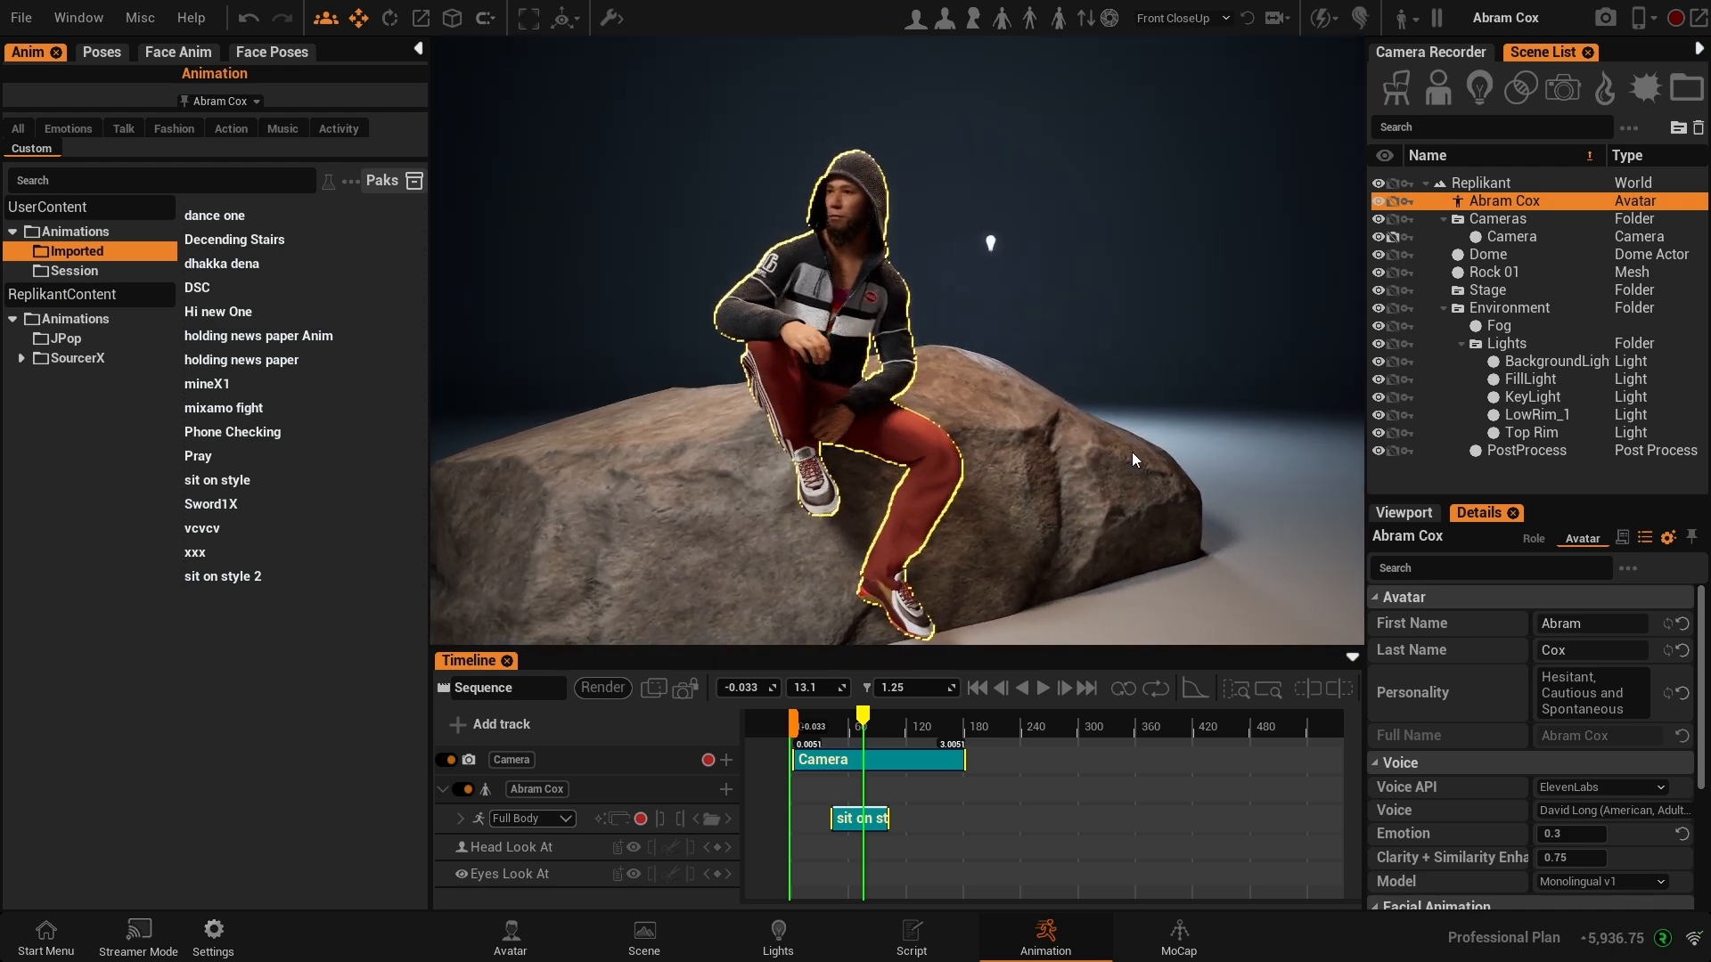
{"action": "right_click_drag", "start_coordinate": [1133, 460], "coordinate": [1210, 458]}
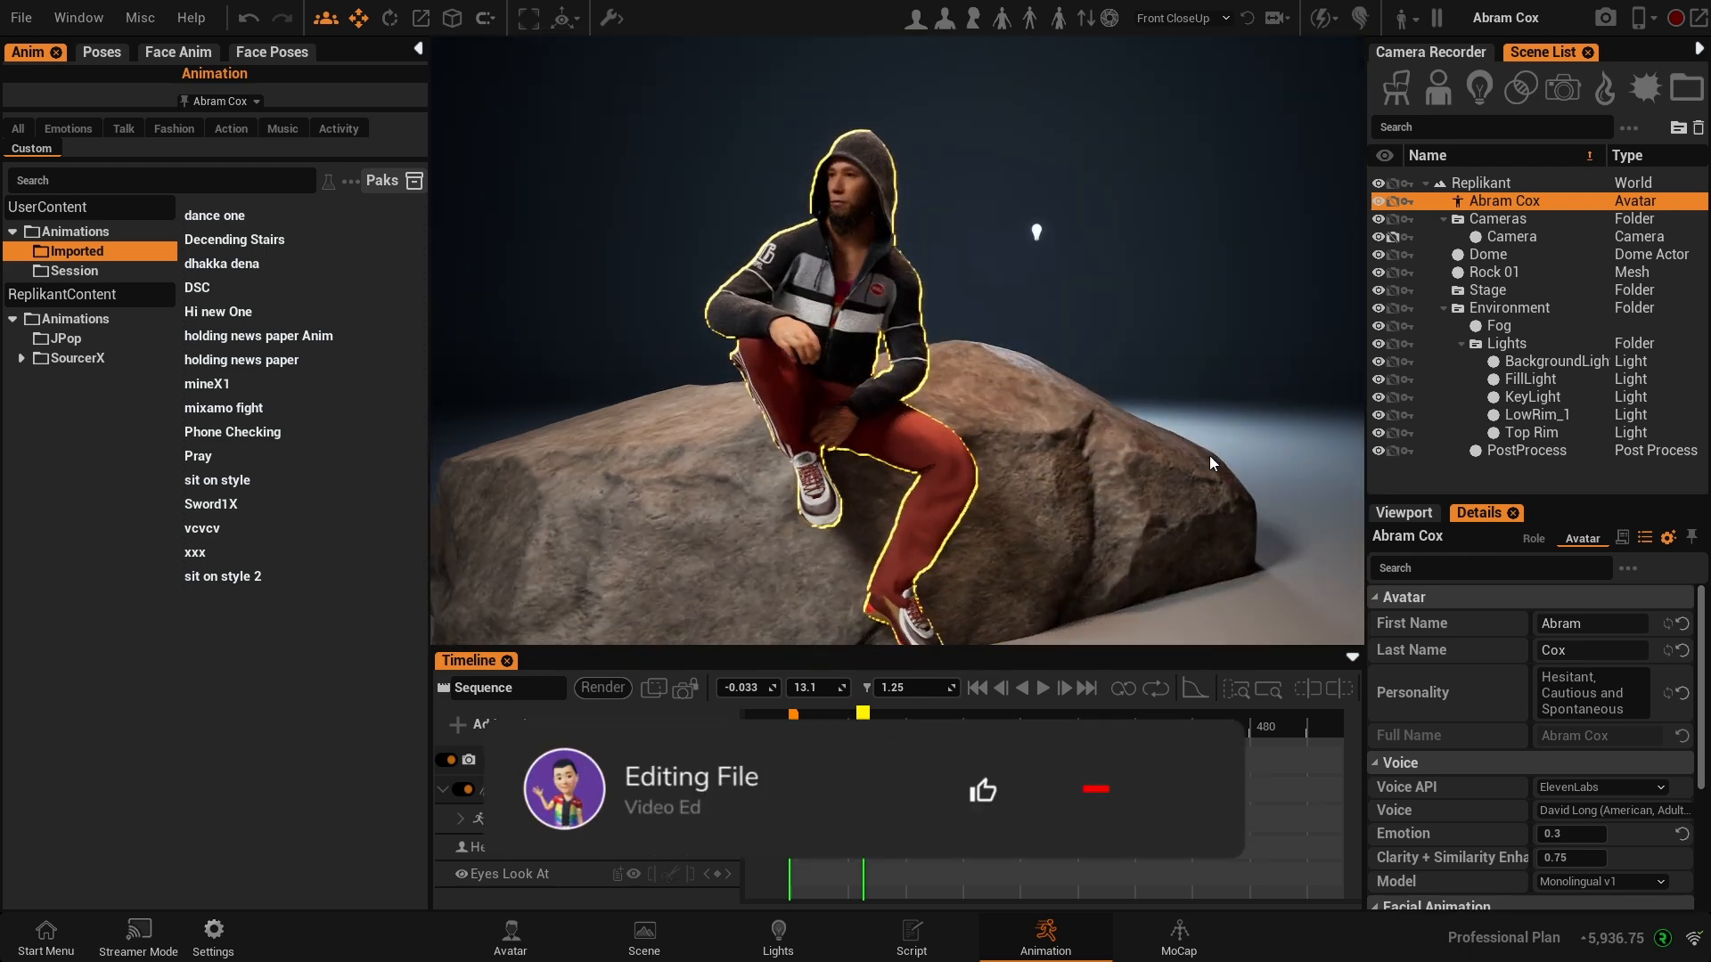
{"action": "left_click", "coordinate": [1253, 406]}
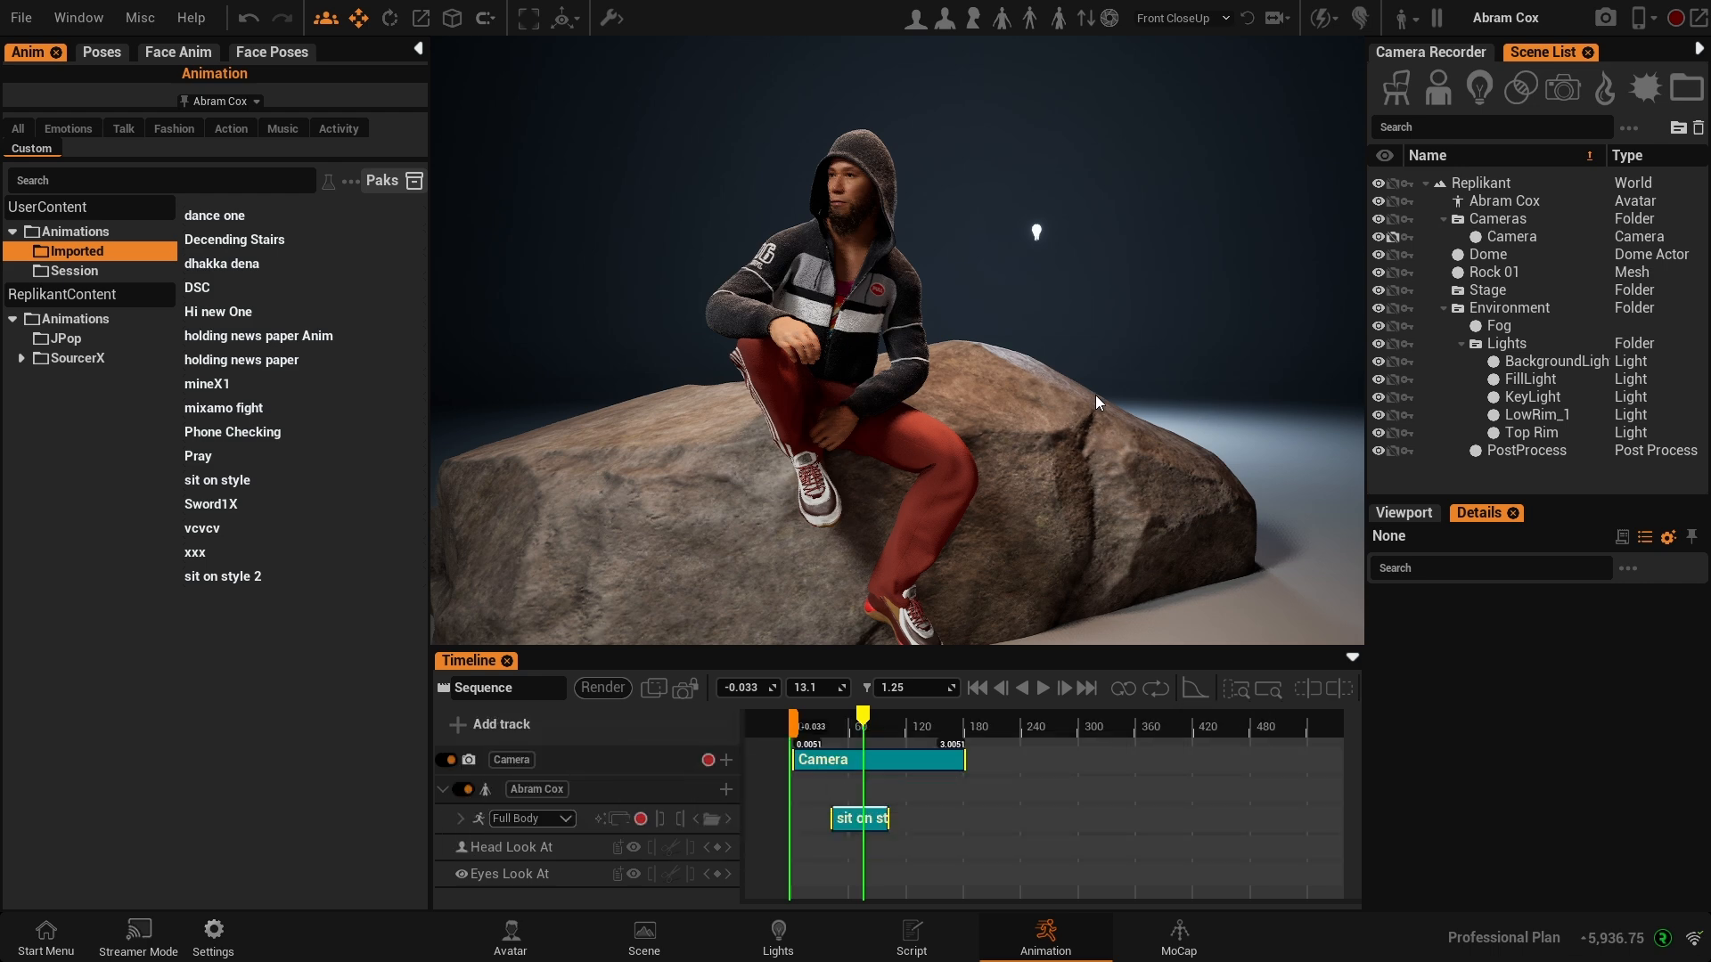
{"action": "right_click_drag", "start_coordinate": [1094, 393], "coordinate": [1056, 458]}
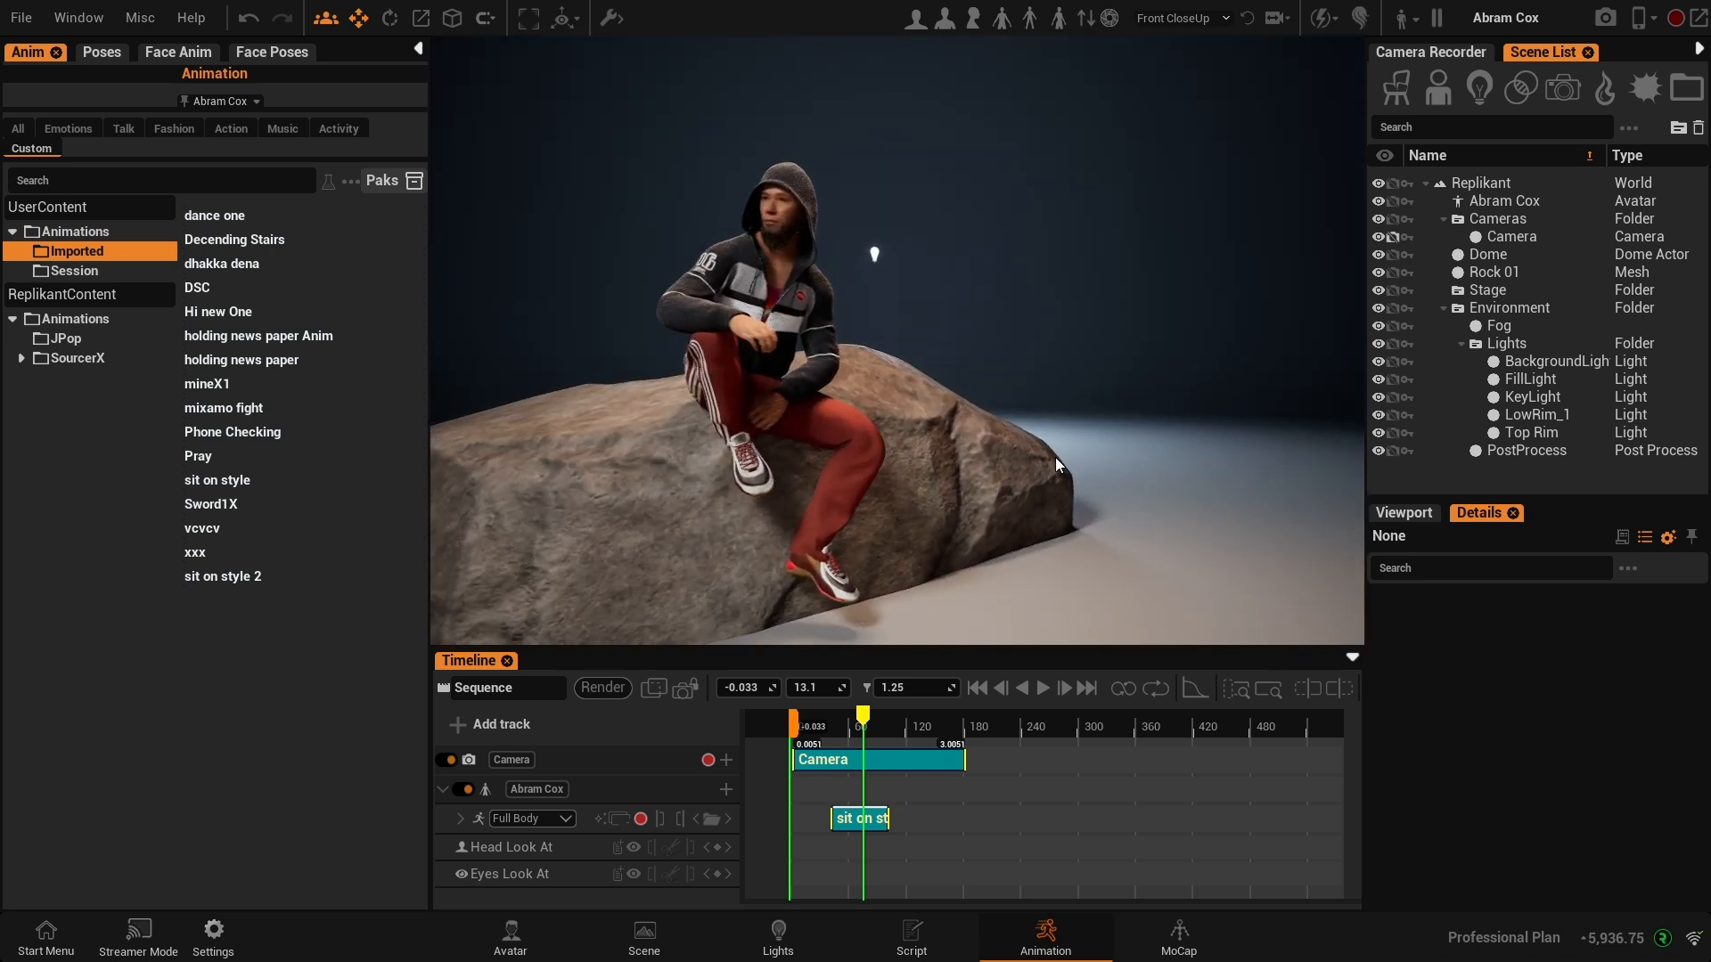